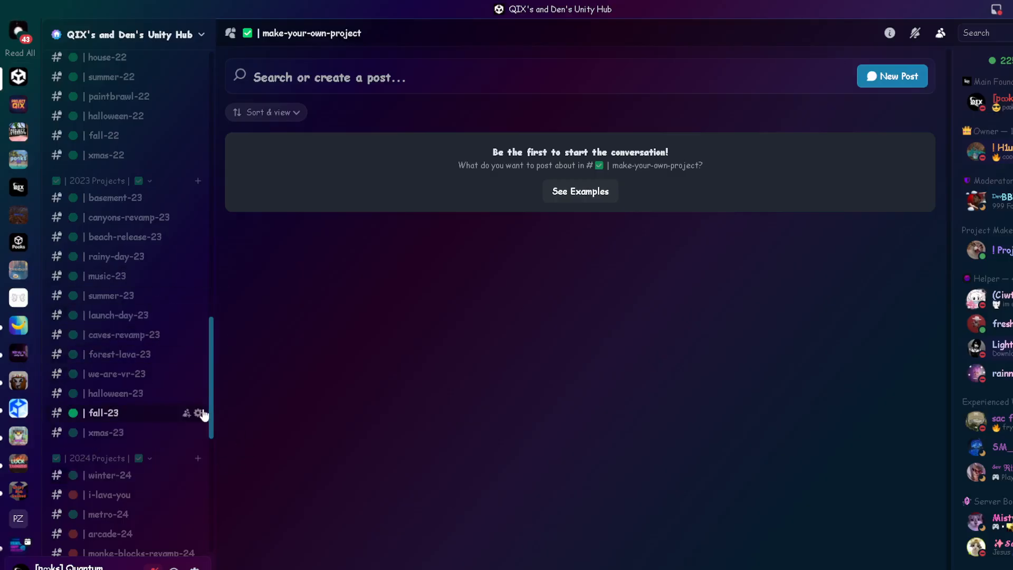
Look through the server's yearly project channels, opening summer-23 and beach-release-23 under 2023 Projects
{"action": "scroll", "coordinate": [156, 406], "scroll_direction": "down", "scroll_amount": 6}
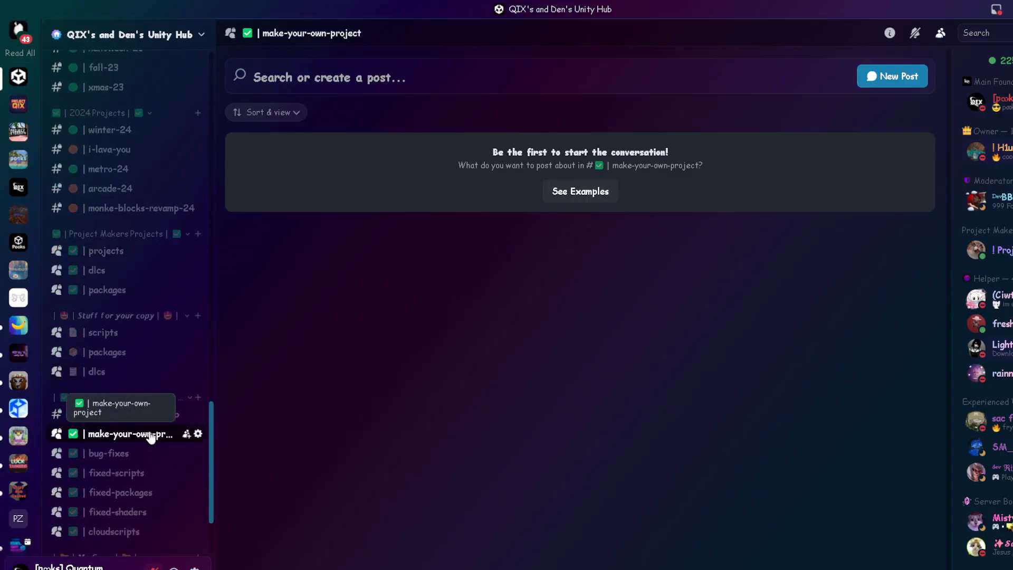
{"action": "scroll", "coordinate": [151, 244], "scroll_direction": "up", "scroll_amount": 3}
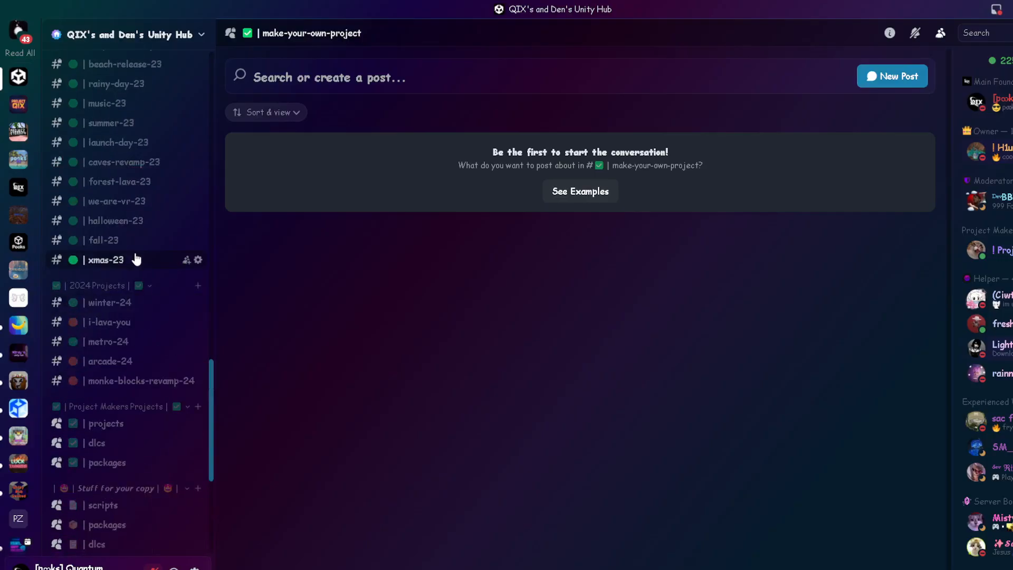
{"action": "scroll", "coordinate": [134, 264], "scroll_direction": "up", "scroll_amount": 2}
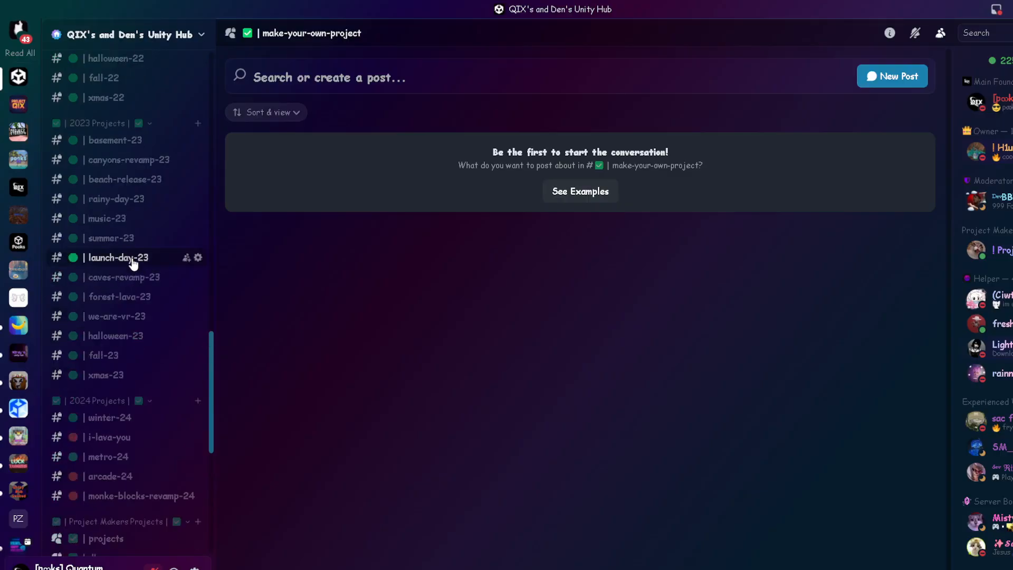
{"action": "left_click", "coordinate": [120, 239]}
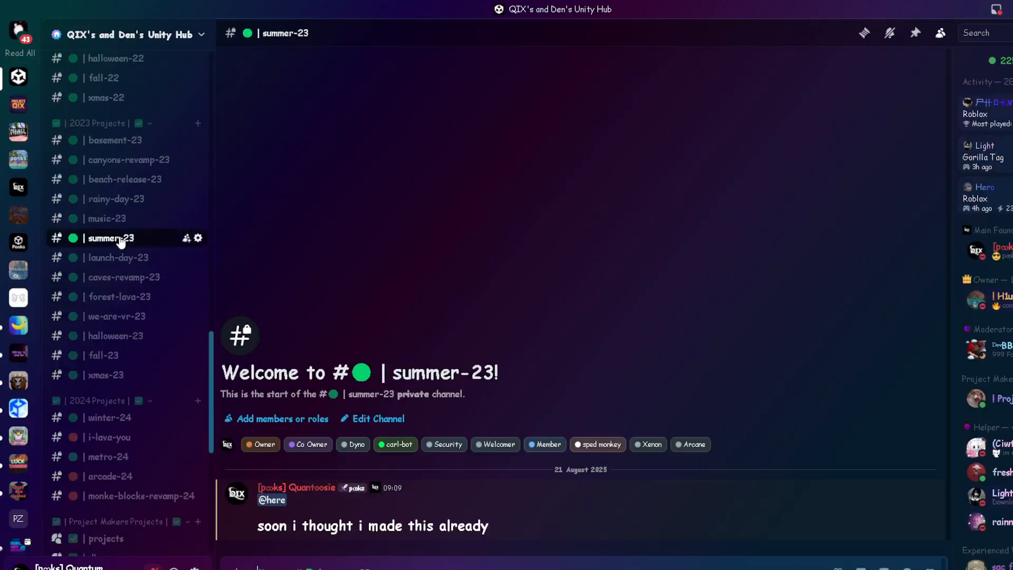
{"action": "left_click", "coordinate": [123, 179]}
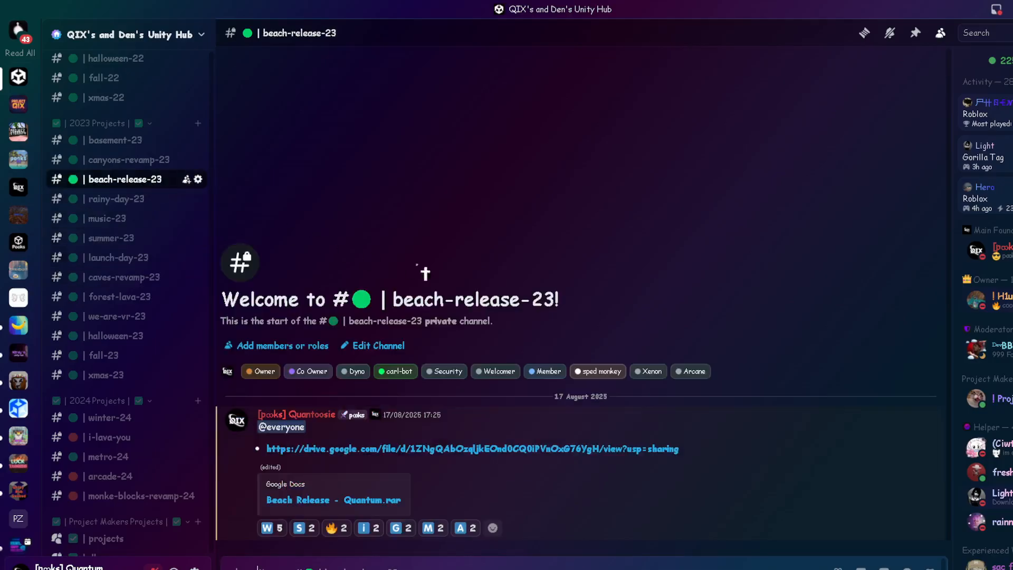
{"action": "mouse_move", "coordinate": [503, 569]}
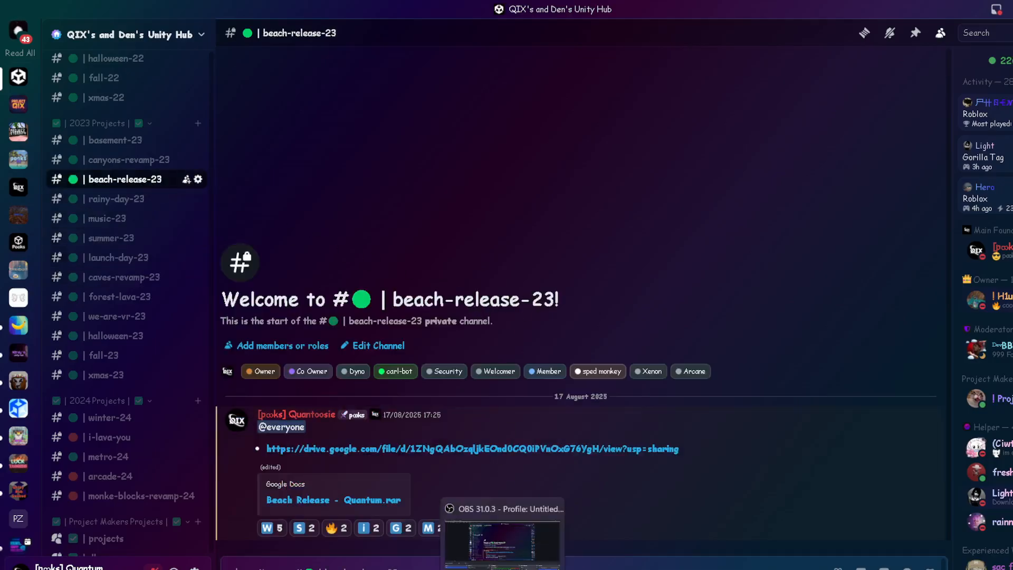
{"action": "scroll", "coordinate": [165, 389], "scroll_direction": "up", "scroll_amount": 15}
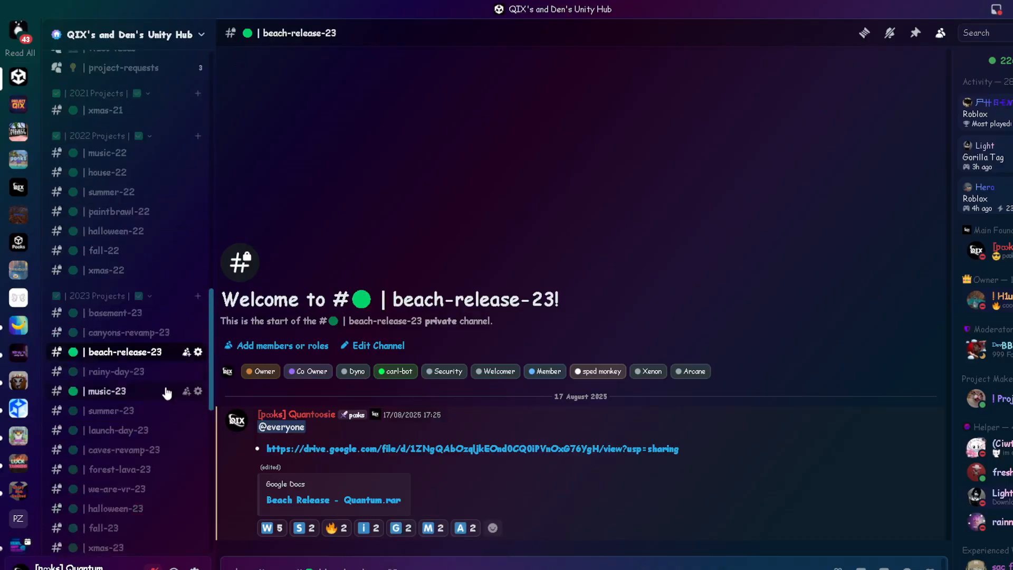
Open the asset-ripper-steamdb channel under Make Your Own Project and expand the PCVR Manifests - Quantum.txt preview
{"action": "left_click", "coordinate": [125, 152]}
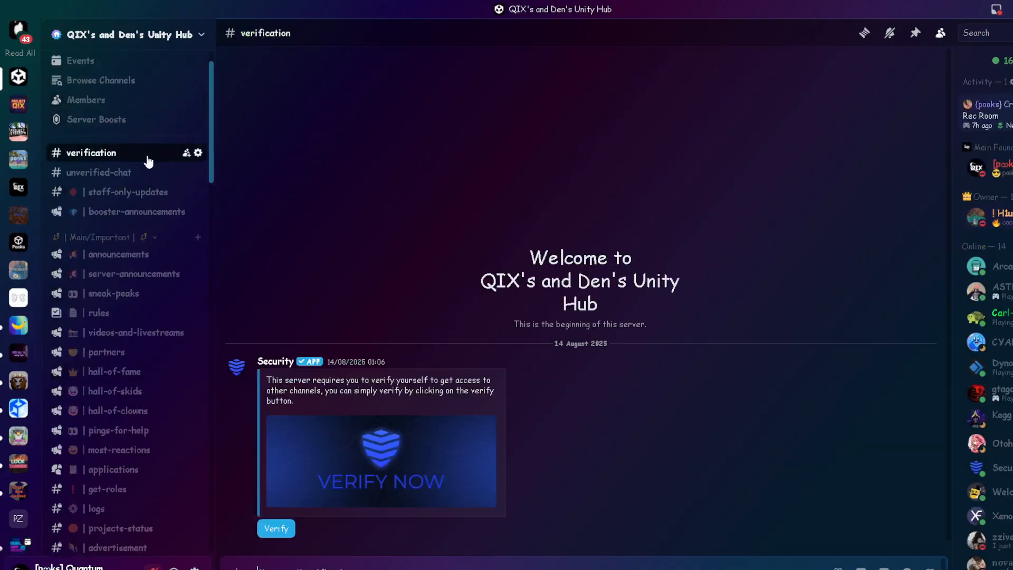
{"action": "scroll", "coordinate": [192, 388], "scroll_direction": "down", "scroll_amount": 20}
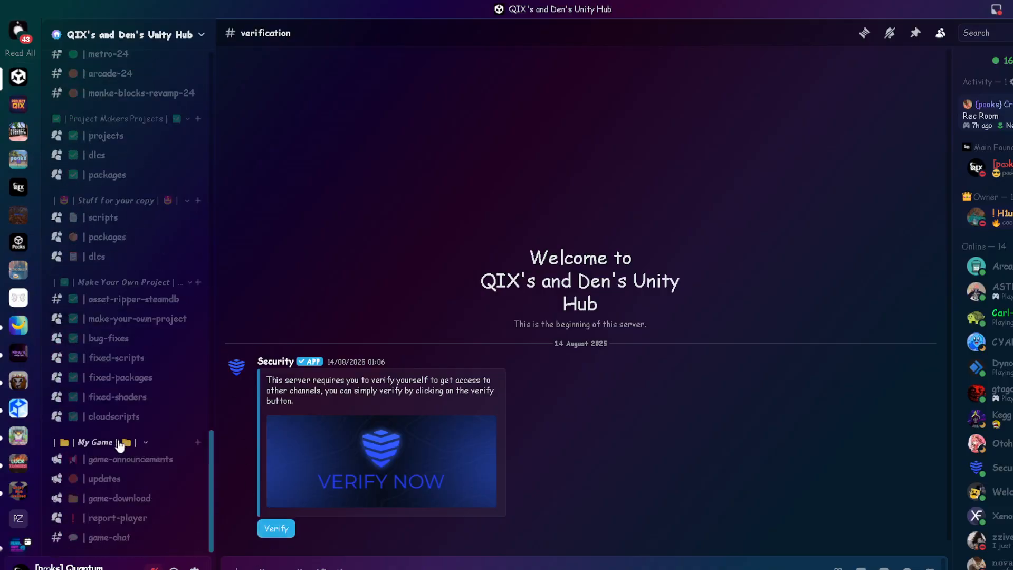
{"action": "left_click", "coordinate": [142, 299]}
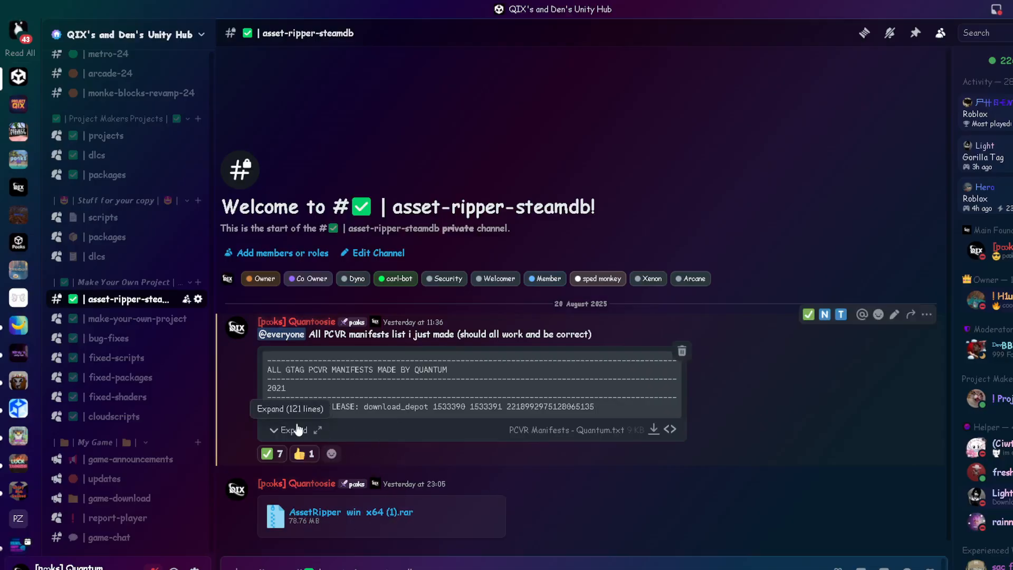
{"action": "left_click", "coordinate": [308, 429]}
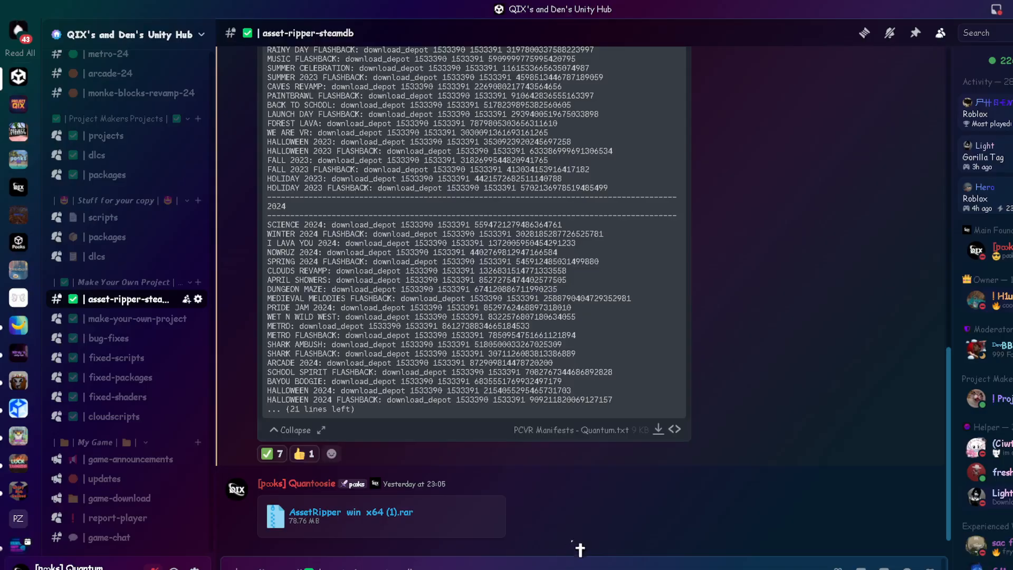
Copy the steam://nav/console address from the Windows Run dialog and post it in the asset-ripper-steamdb channel
{"action": "key", "text": "super+r"}
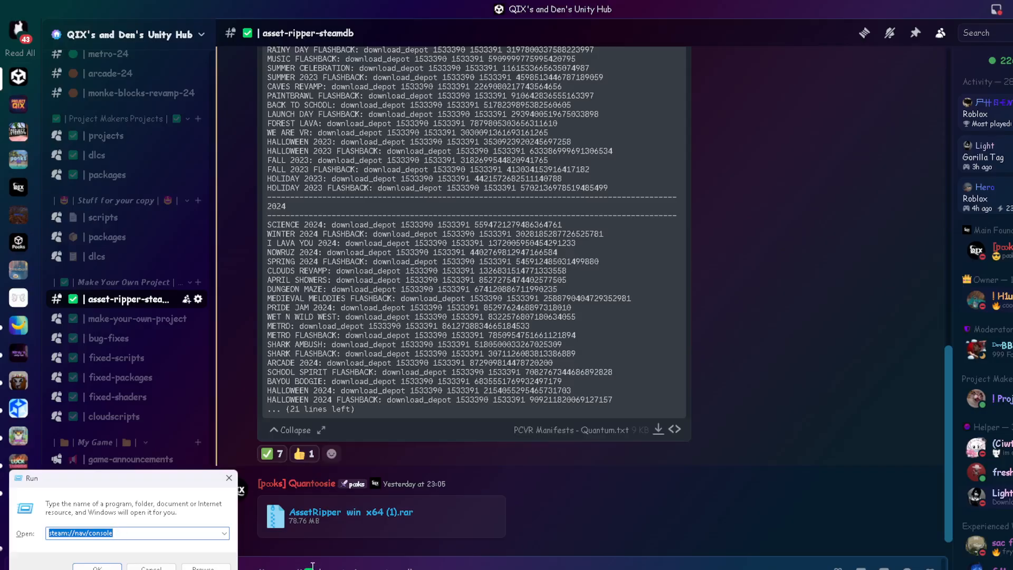
{"action": "key", "text": "Return"}
{"action": "key", "text": "Return"}
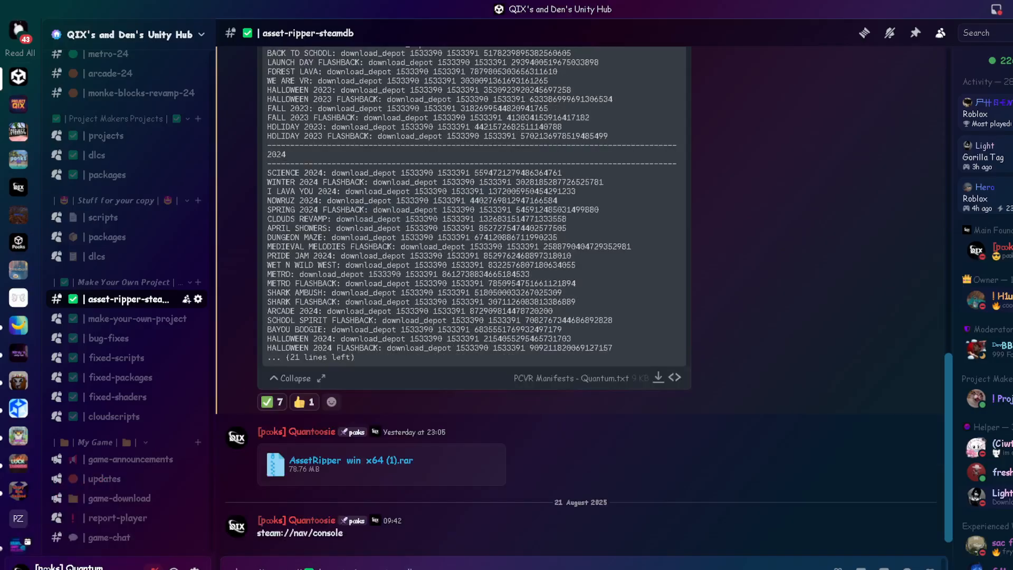
Launch the Steam console through Windows Run with steam://nav/console, sign in with the first saved account, and minimize Steam
{"action": "key", "text": "super+r"}
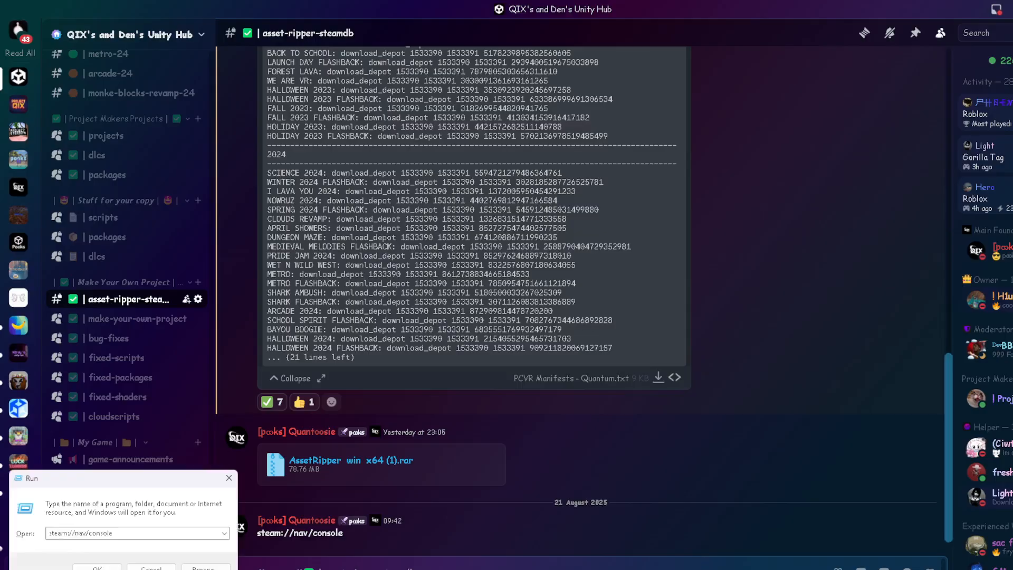
{"action": "left_click", "coordinate": [112, 564]}
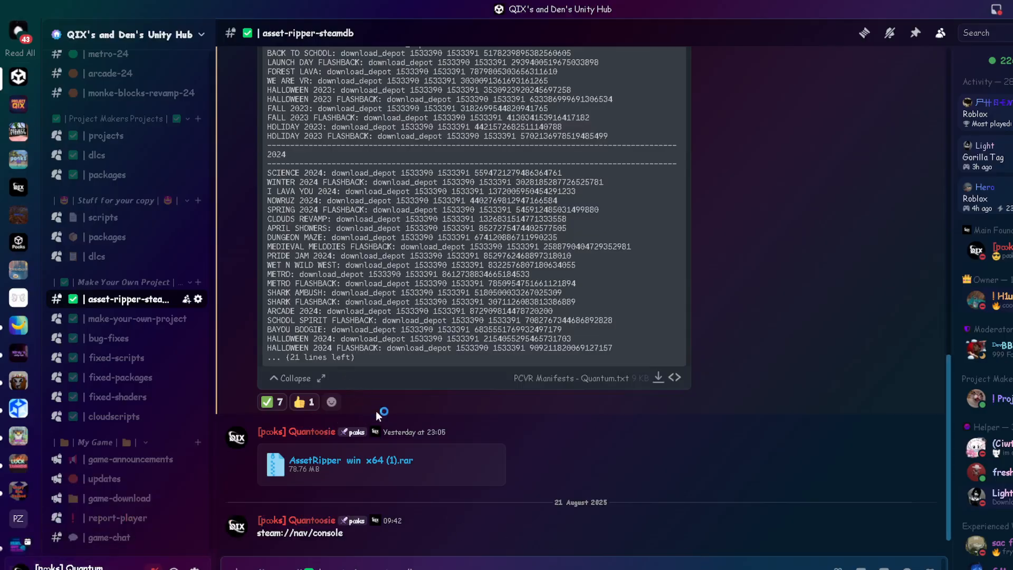
{"action": "scroll", "coordinate": [377, 406], "scroll_direction": "up", "scroll_amount": 5}
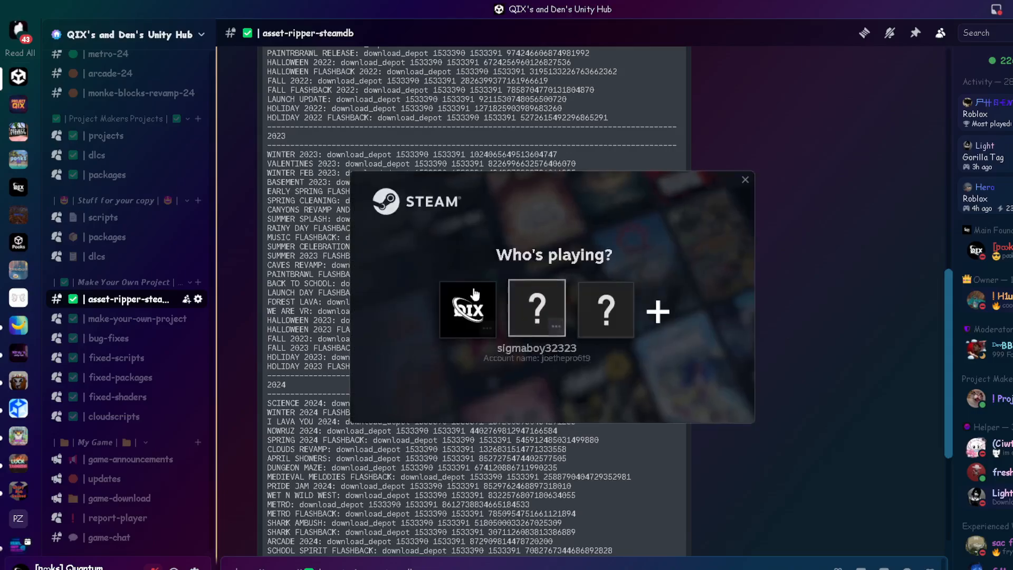
{"action": "left_click", "coordinate": [469, 306]}
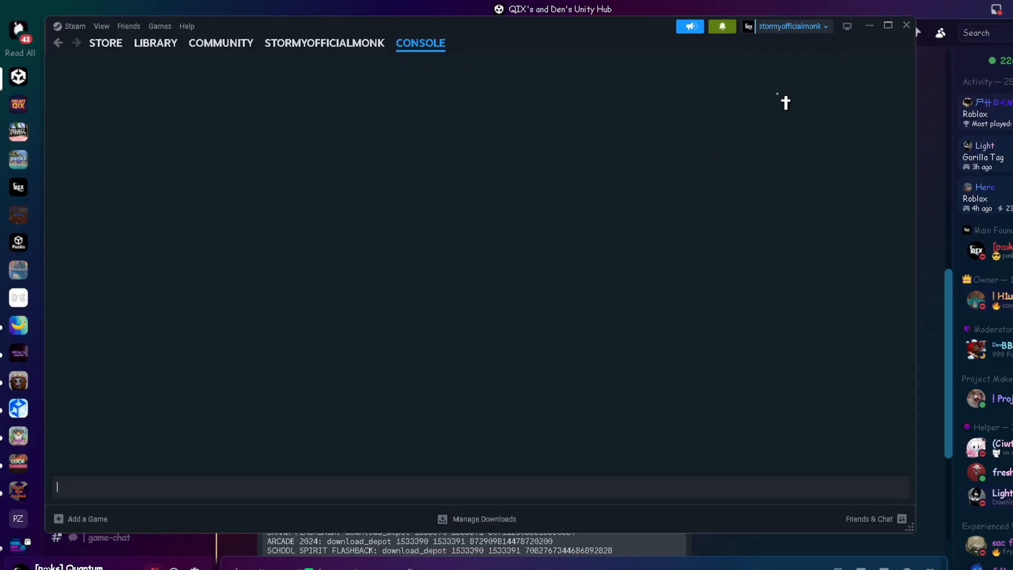
{"action": "left_click", "coordinate": [869, 25]}
View the whole PCVR Manifests - Quantum.txt file and examine the download_depot entries listed by year
{"action": "scroll", "coordinate": [735, 323], "scroll_direction": "down", "scroll_amount": 5}
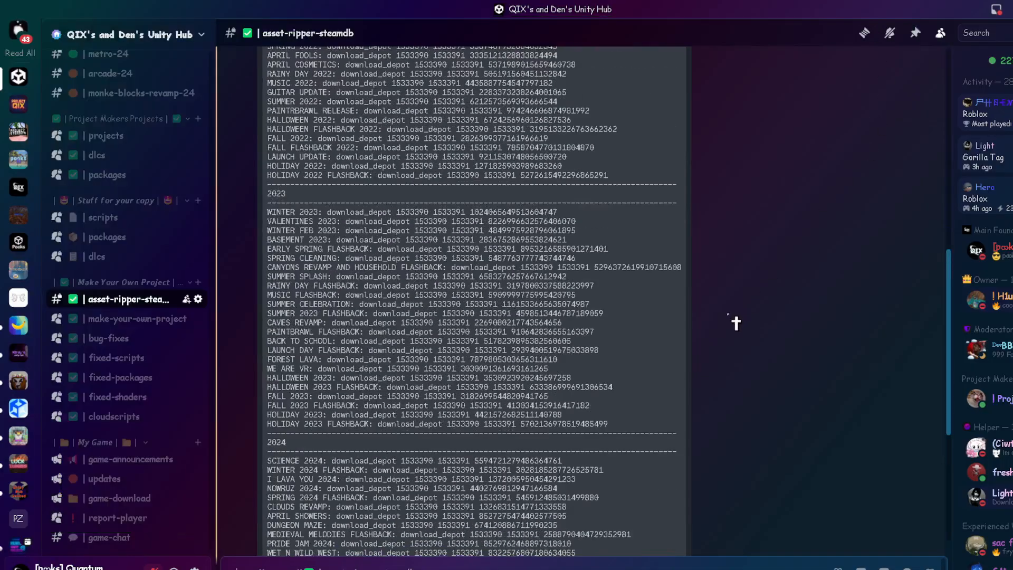
{"action": "scroll", "coordinate": [733, 323], "scroll_direction": "up", "scroll_amount": 11}
{"action": "scroll", "coordinate": [732, 324], "scroll_direction": "down", "scroll_amount": 12}
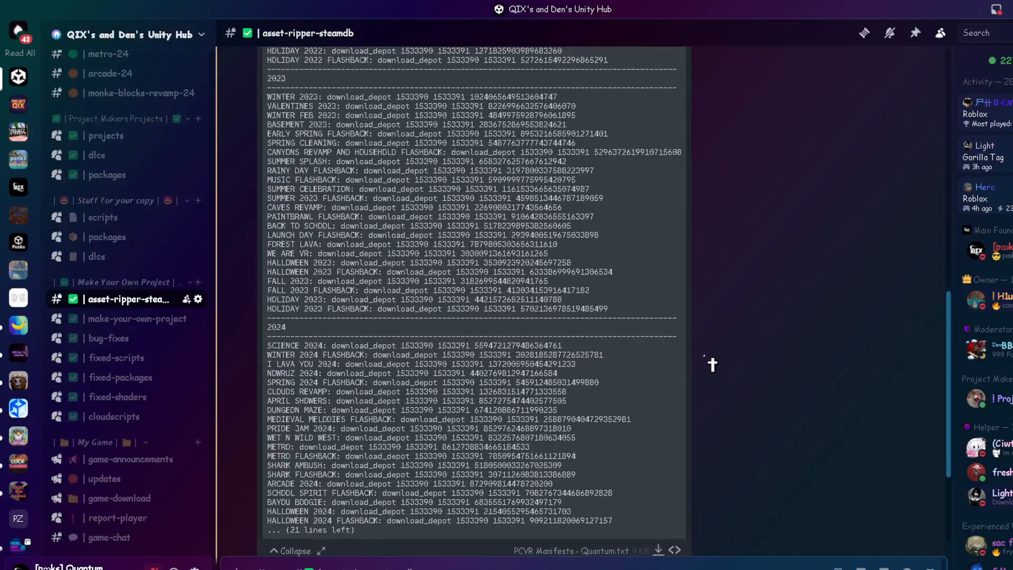
{"action": "scroll", "coordinate": [713, 328], "scroll_direction": "up", "scroll_amount": 3}
{"action": "scroll", "coordinate": [343, 446], "scroll_direction": "down", "scroll_amount": 2}
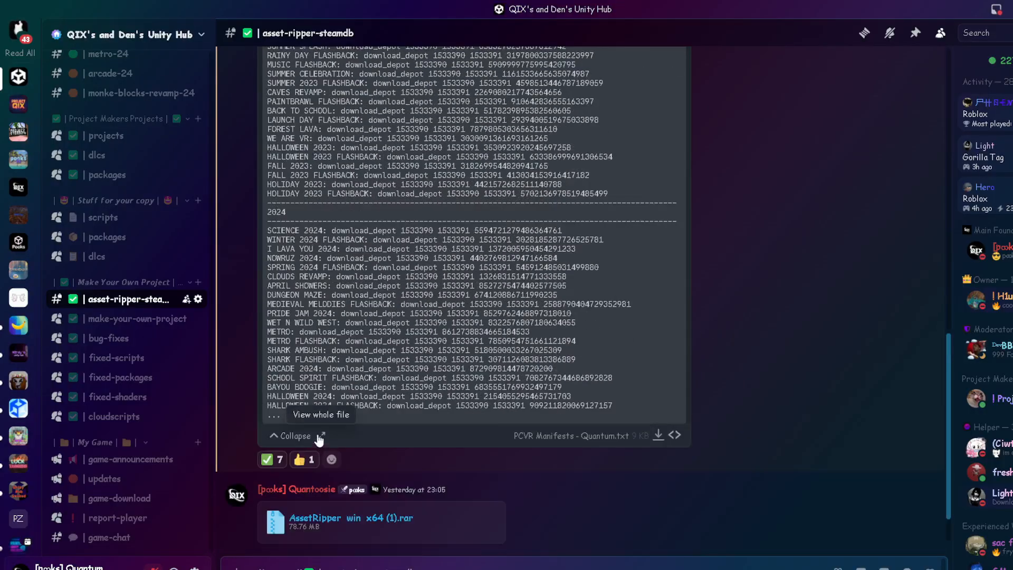
{"action": "left_click", "coordinate": [321, 436]}
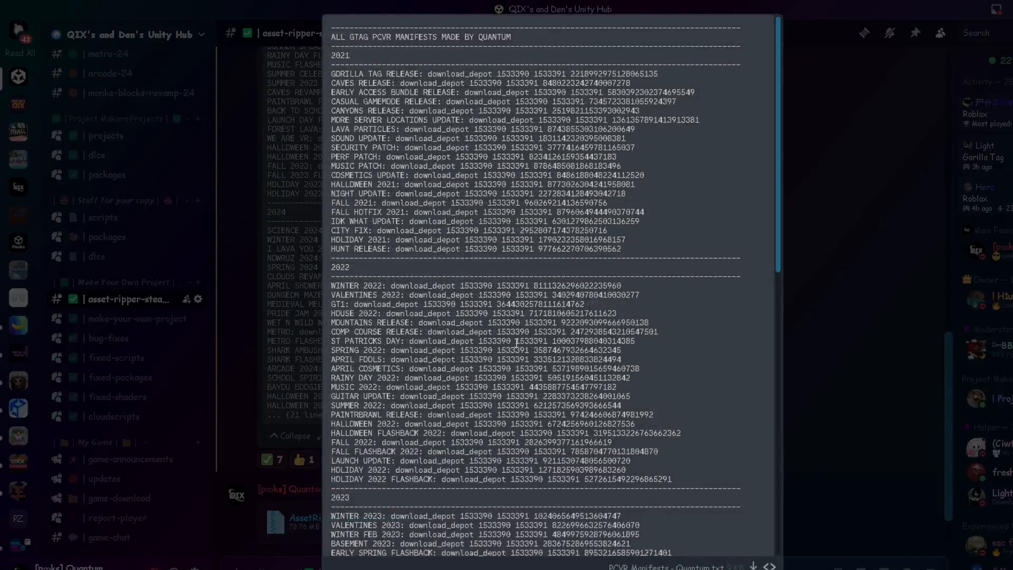
{"action": "scroll", "coordinate": [516, 343], "scroll_direction": "down", "scroll_amount": 2}
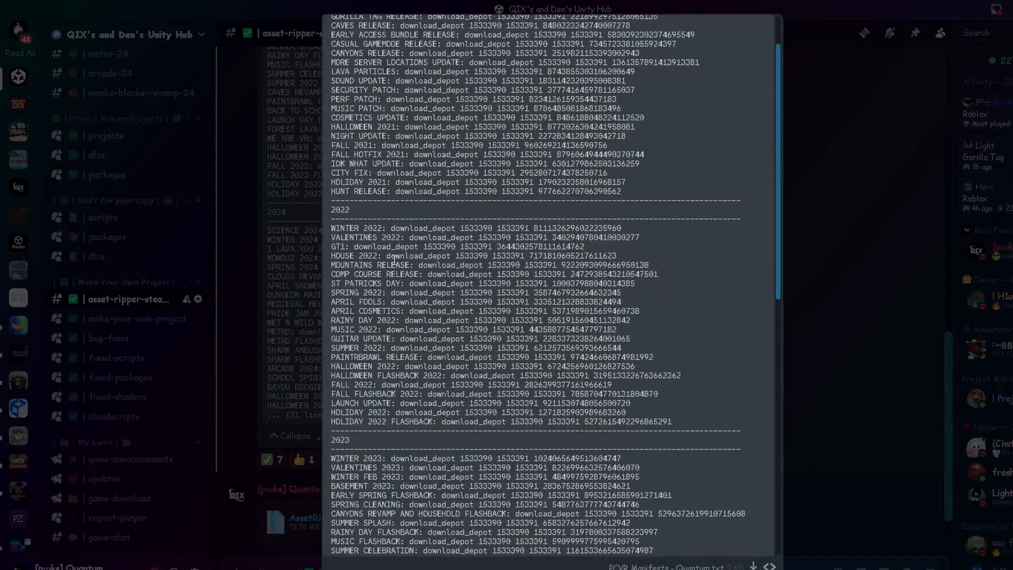
{"action": "scroll", "coordinate": [396, 246], "scroll_direction": "down", "scroll_amount": 4}
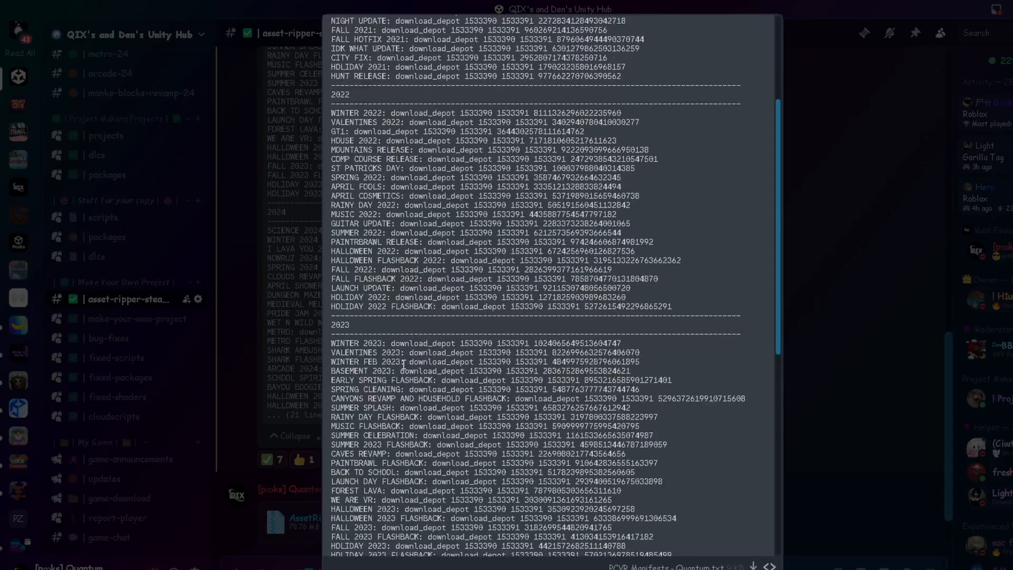
{"action": "scroll", "coordinate": [442, 469], "scroll_direction": "down", "scroll_amount": 10}
{"action": "scroll", "coordinate": [430, 442], "scroll_direction": "up", "scroll_amount": 10}
{"action": "left_click_drag", "start_coordinate": [412, 354], "coordinate": [637, 355]}
{"action": "key", "text": "ctrl+c"}
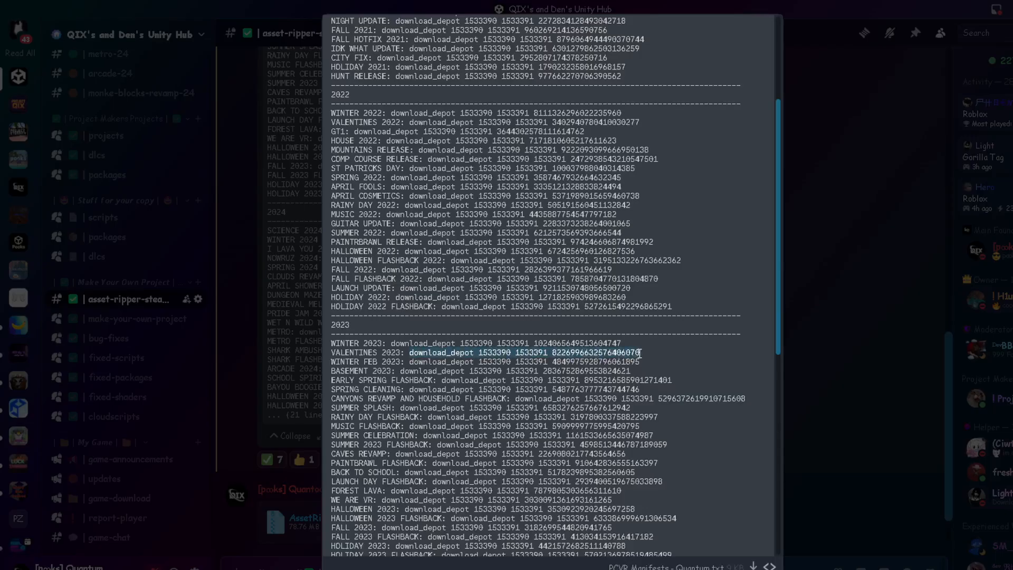
{"action": "left_click", "coordinate": [904, 443]}
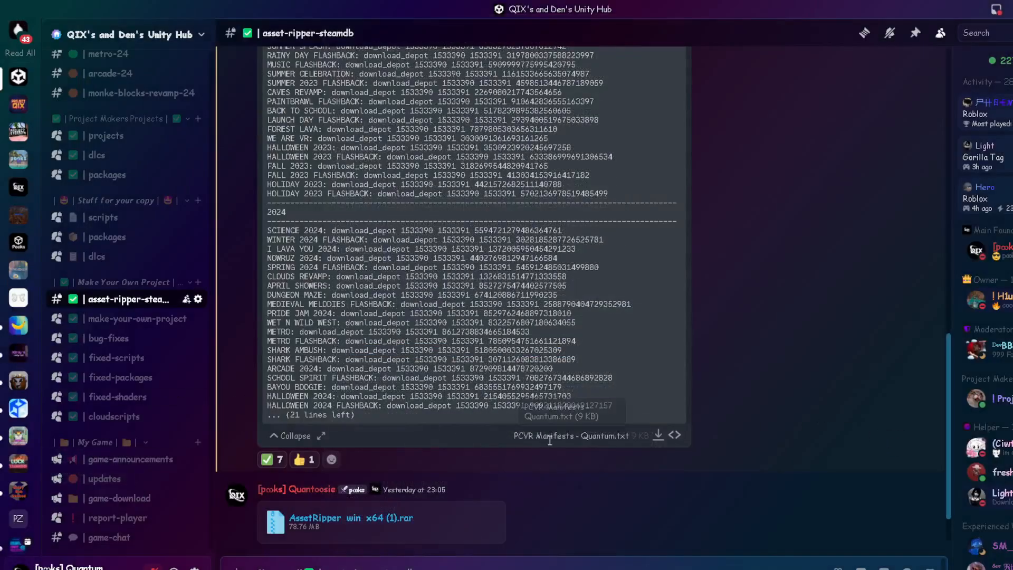
{"action": "left_click", "coordinate": [568, 569]}
{"action": "left_click", "coordinate": [166, 491]}
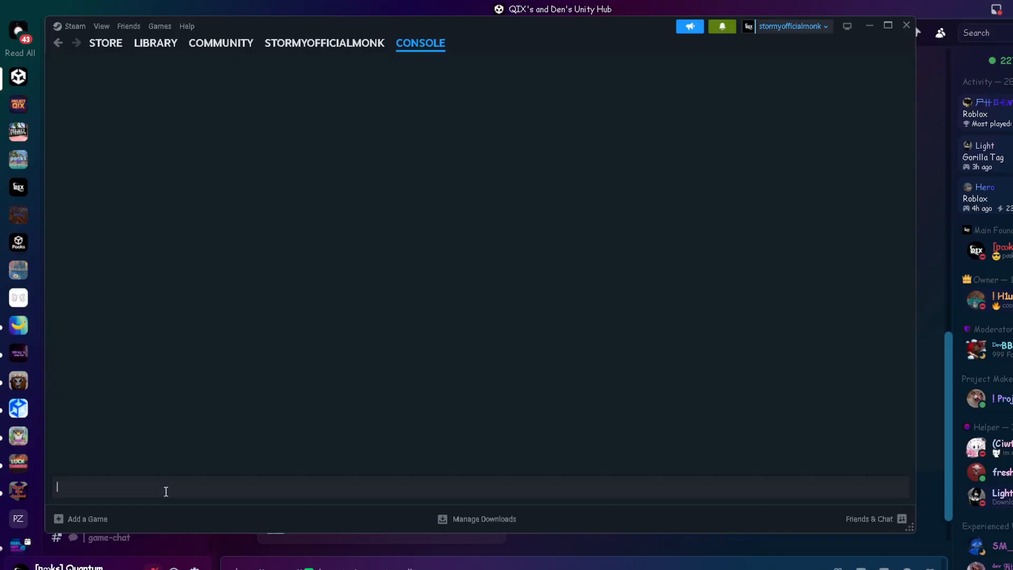
{"action": "key", "text": "ctrl+v"}
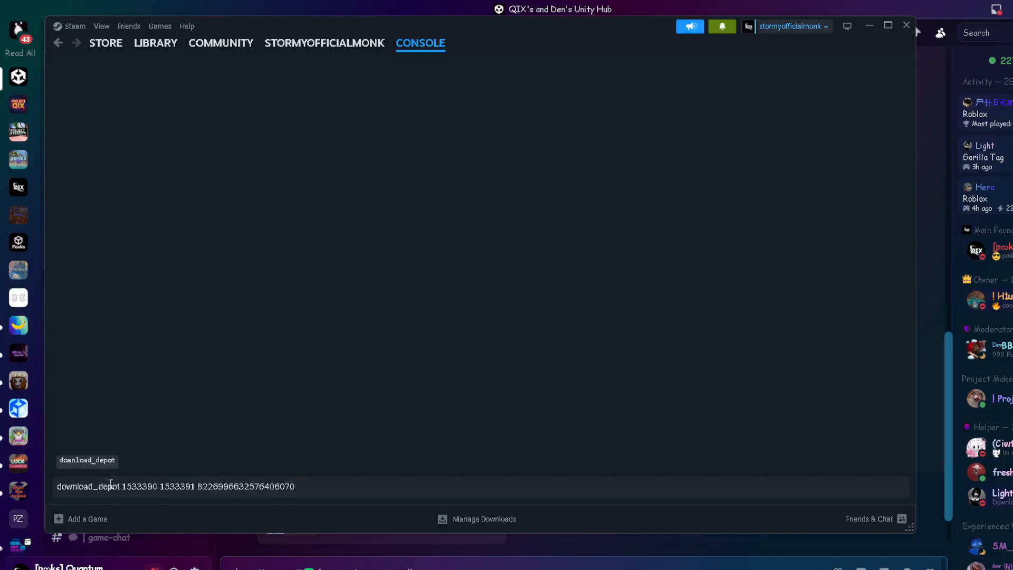
{"action": "key", "text": "Return"}
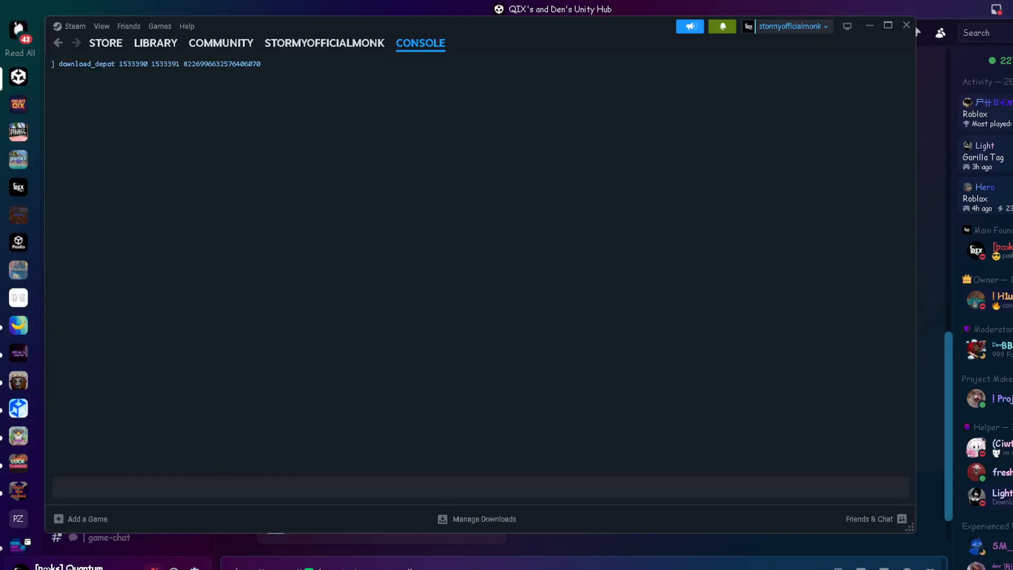
Return to the whole manifests file in Discord, highlight the VALENTINES 2022 download_depot command, and close the file view
{"action": "left_click", "coordinate": [490, 560]}
{"action": "left_click", "coordinate": [320, 437]}
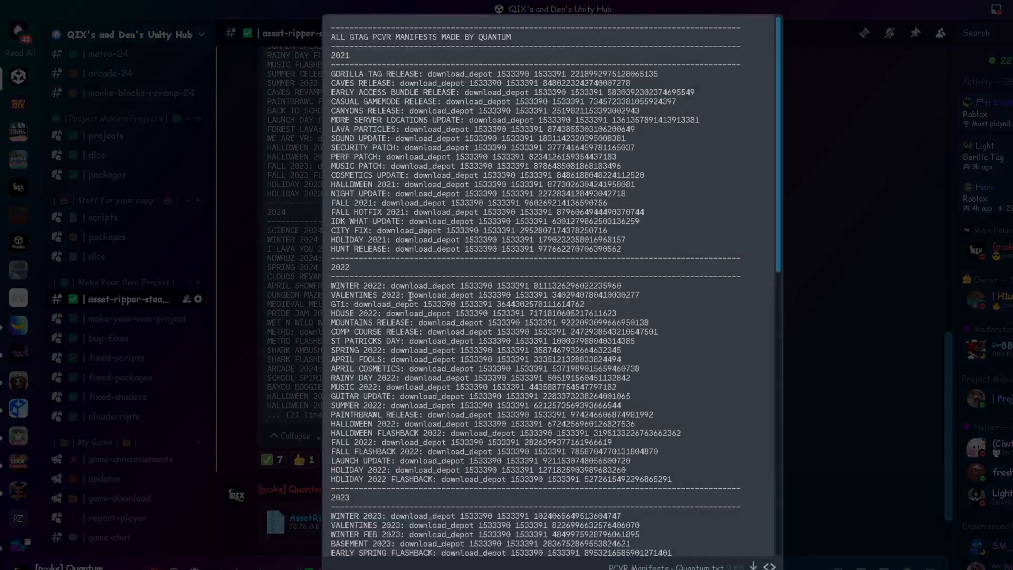
{"action": "left_click_drag", "start_coordinate": [410, 297], "coordinate": [637, 297]}
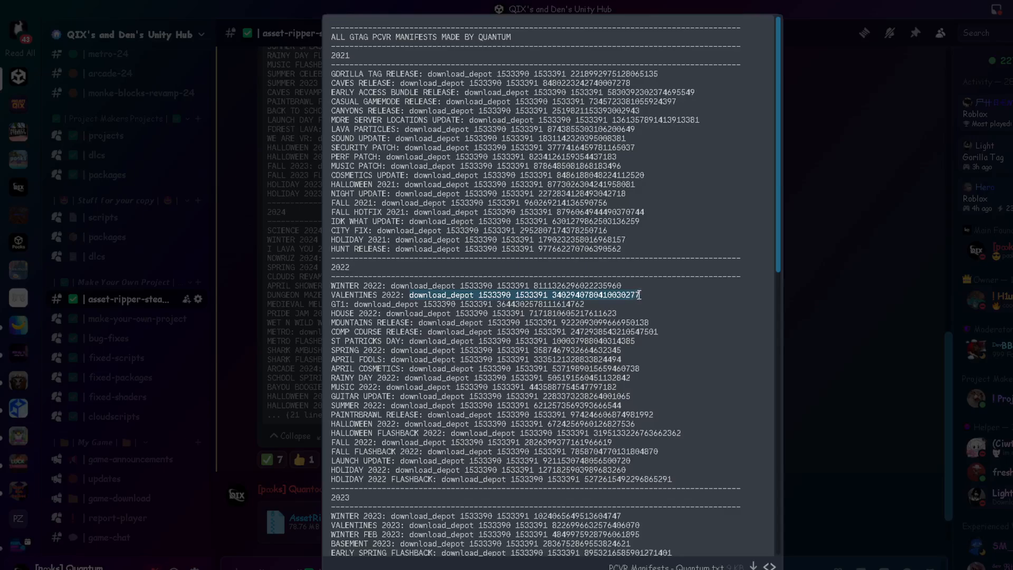
{"action": "left_click", "coordinate": [808, 449]}
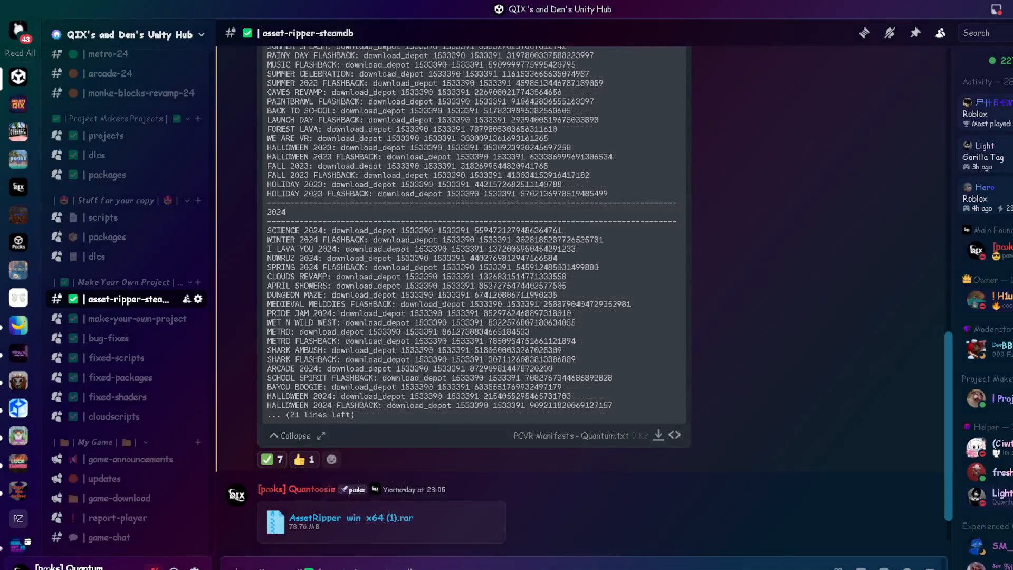
Launch AssetRipper and minimize its console window
{"action": "left_click", "coordinate": [707, 569]}
{"action": "left_click", "coordinate": [681, 565]}
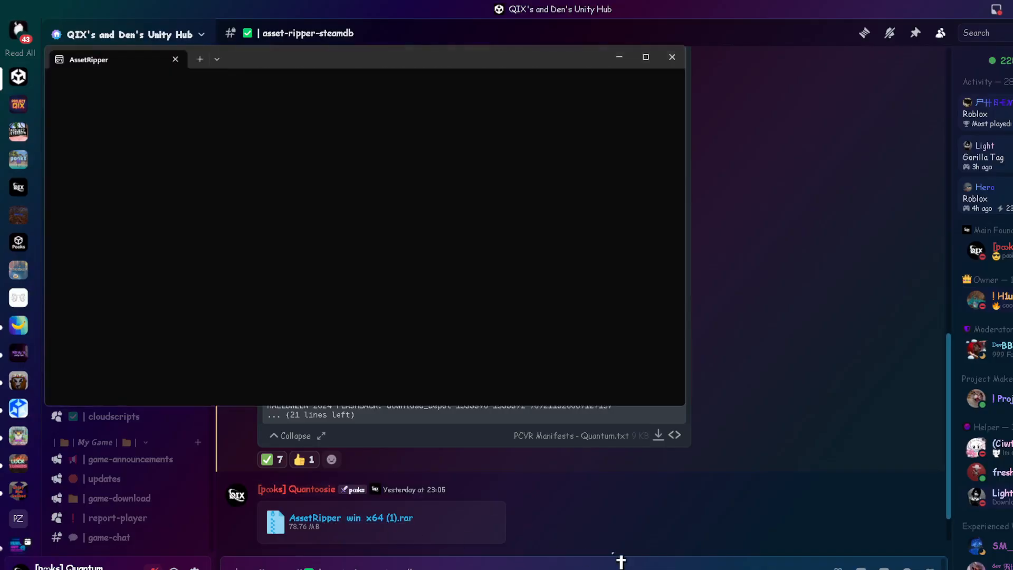
{"action": "left_click", "coordinate": [622, 562]}
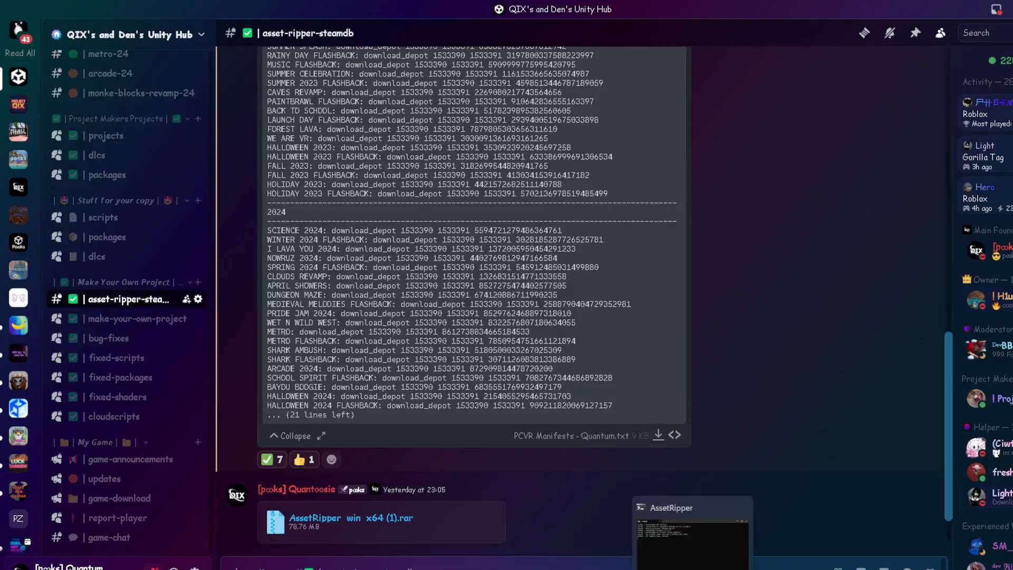
{"action": "left_click", "coordinate": [692, 568]}
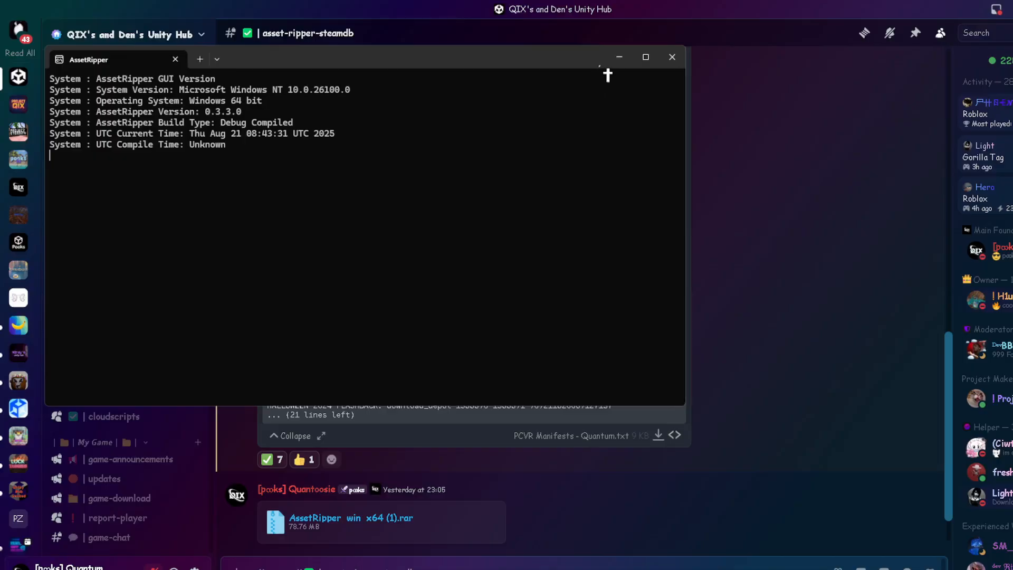
{"action": "left_click", "coordinate": [622, 56]}
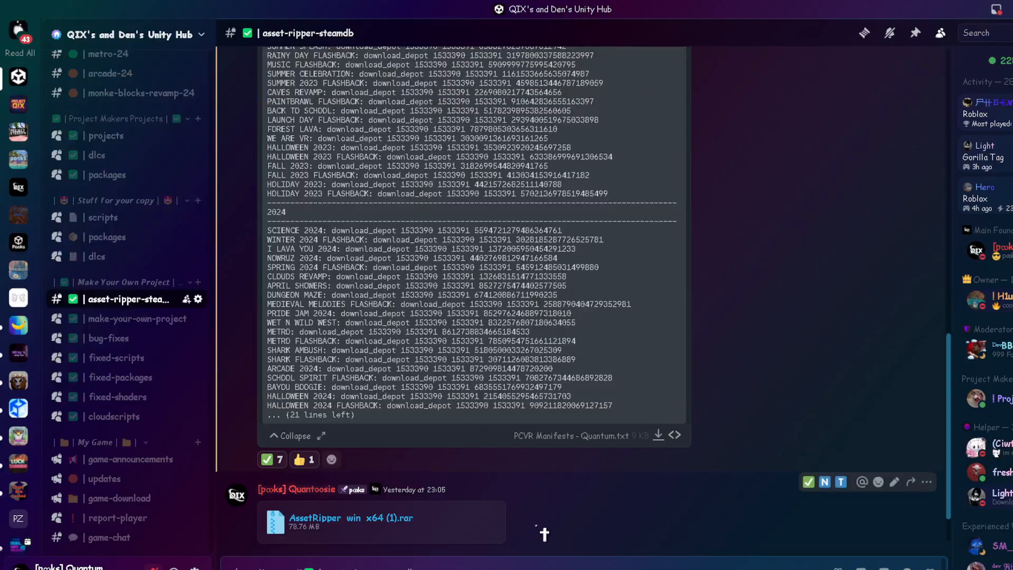
Bring up AssetRipper, go up to the Gtag Copy stuff folder in File Explorer, and minimize the folder window
{"action": "left_click", "coordinate": [693, 569]}
{"action": "left_click", "coordinate": [406, 568]}
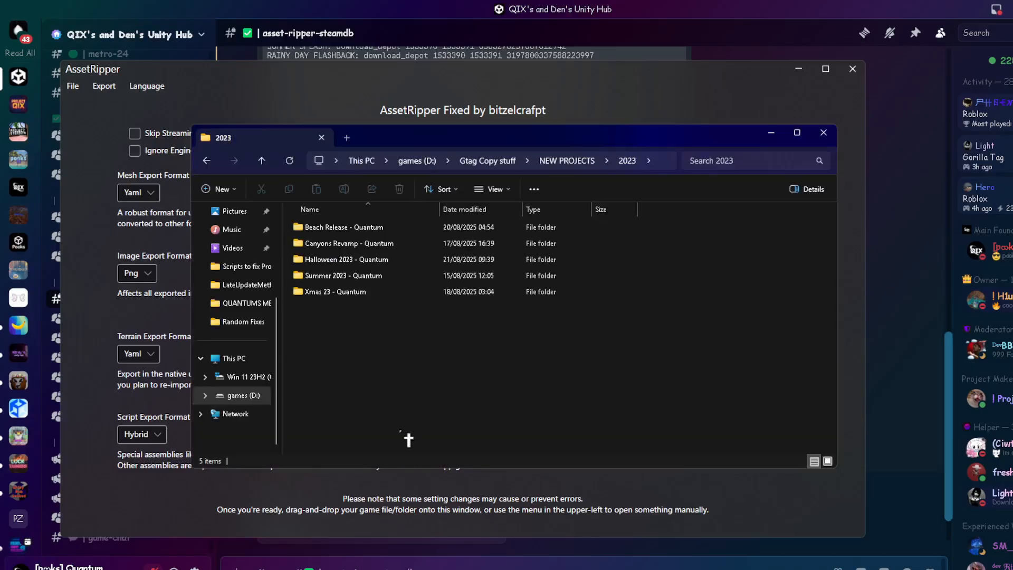
{"action": "left_click", "coordinate": [488, 161]}
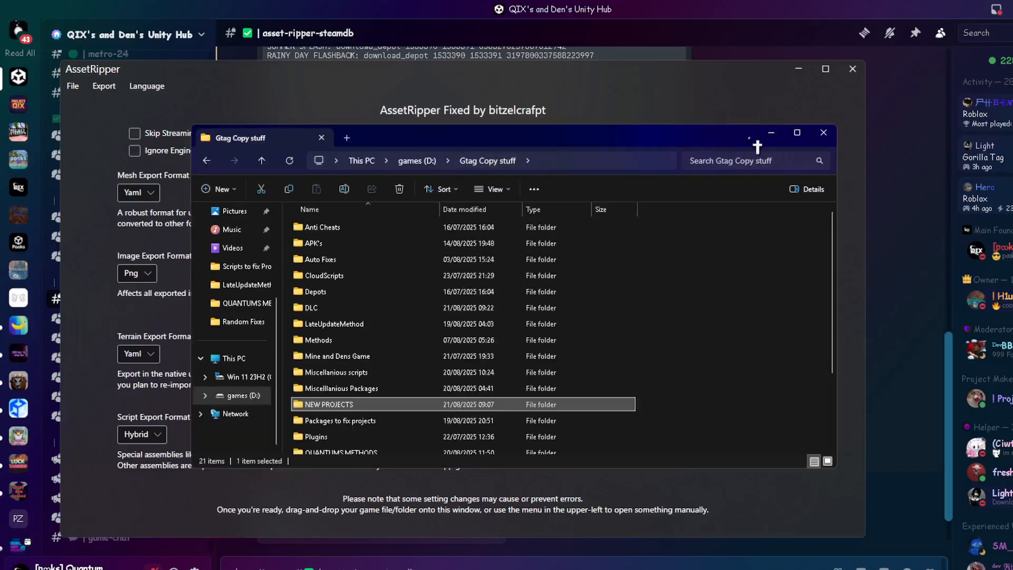
{"action": "left_click", "coordinate": [772, 134]}
Copy the downloaded depot's folder path from the Steam console output and close the Steam window
{"action": "left_click", "coordinate": [649, 569]}
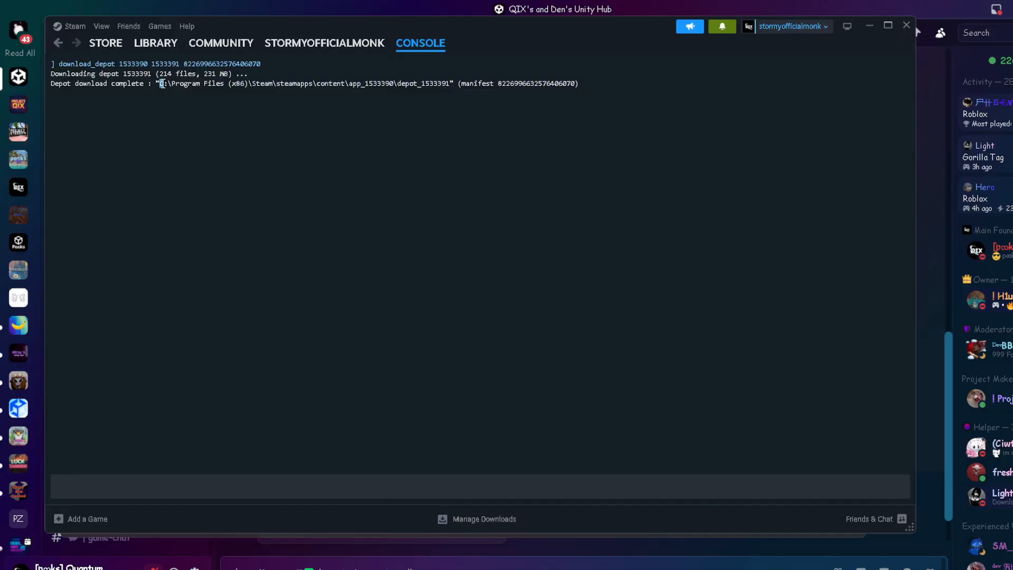
{"action": "left_click_drag", "start_coordinate": [162, 83], "coordinate": [440, 79]}
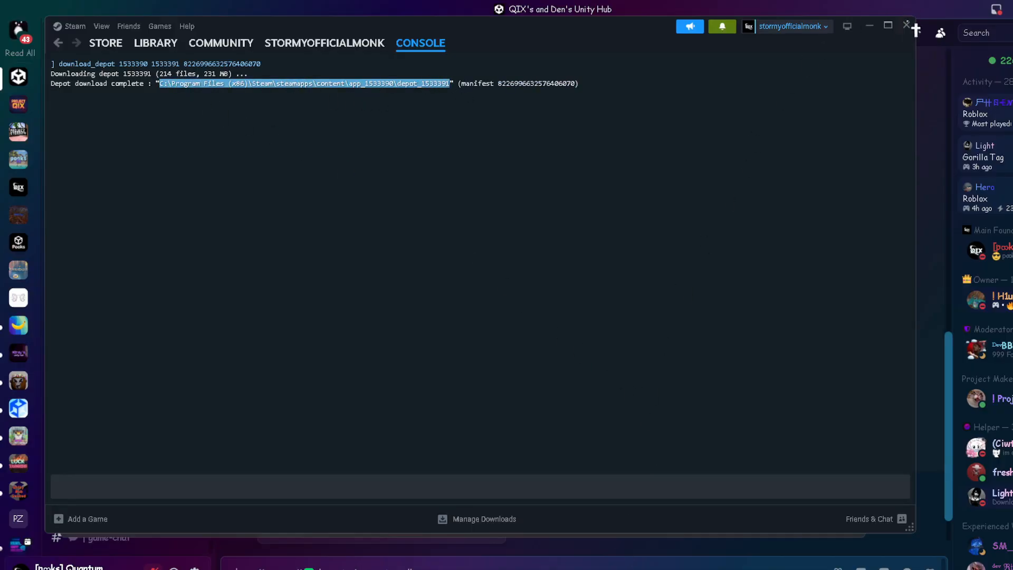
{"action": "left_click", "coordinate": [906, 26]}
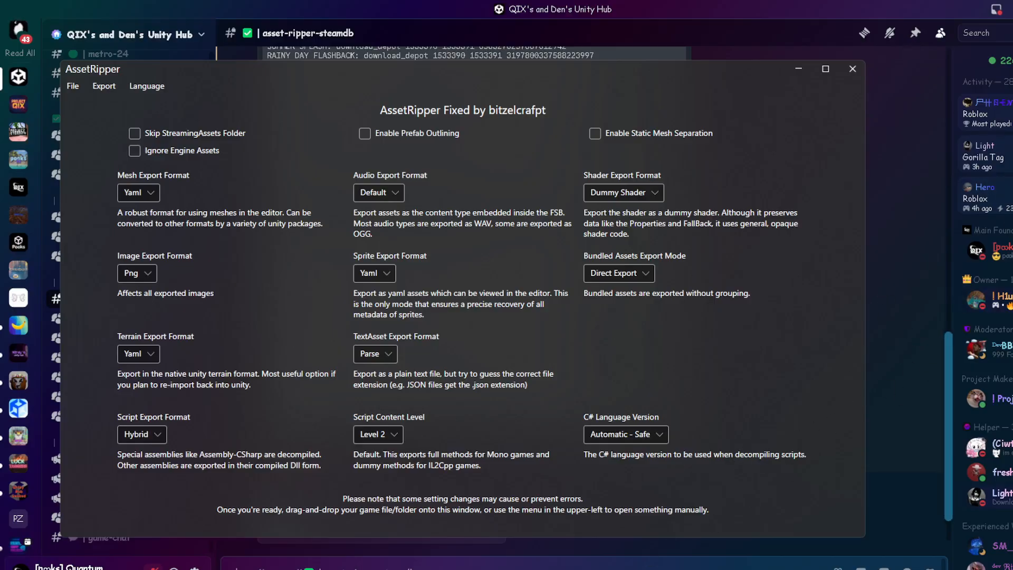
Open the copied path C:\Program Files (x86)\Steam\steamapps\content\app_1533390\depot_1533391 in File Explorer
{"action": "left_click", "coordinate": [580, 569]}
{"action": "left_click", "coordinate": [570, 164]}
{"action": "left_click", "coordinate": [728, 253]}
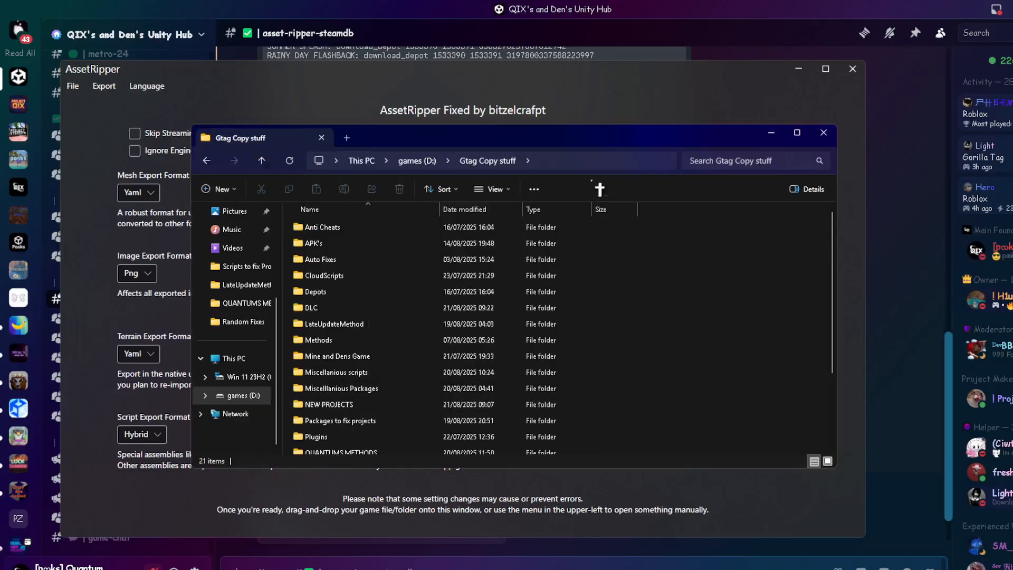
{"action": "left_click", "coordinate": [594, 166]}
{"action": "key", "text": "ctrl+v"}
{"action": "key", "text": "Return"}
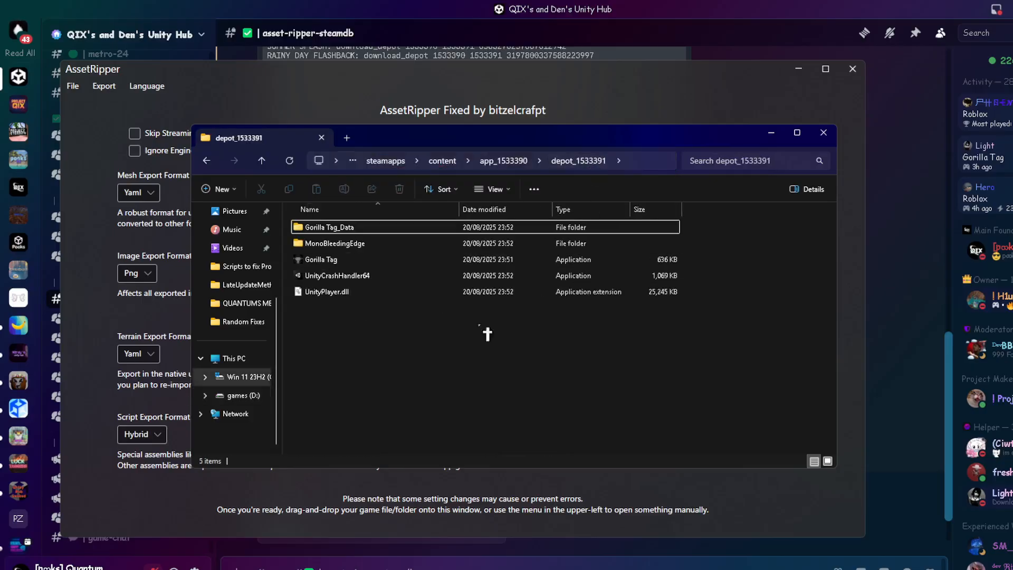
Load everything in the depot_1533391 folder into AssetRipper and minimize the folder and AssetRipper windows
{"action": "key", "text": "ctrl+a"}
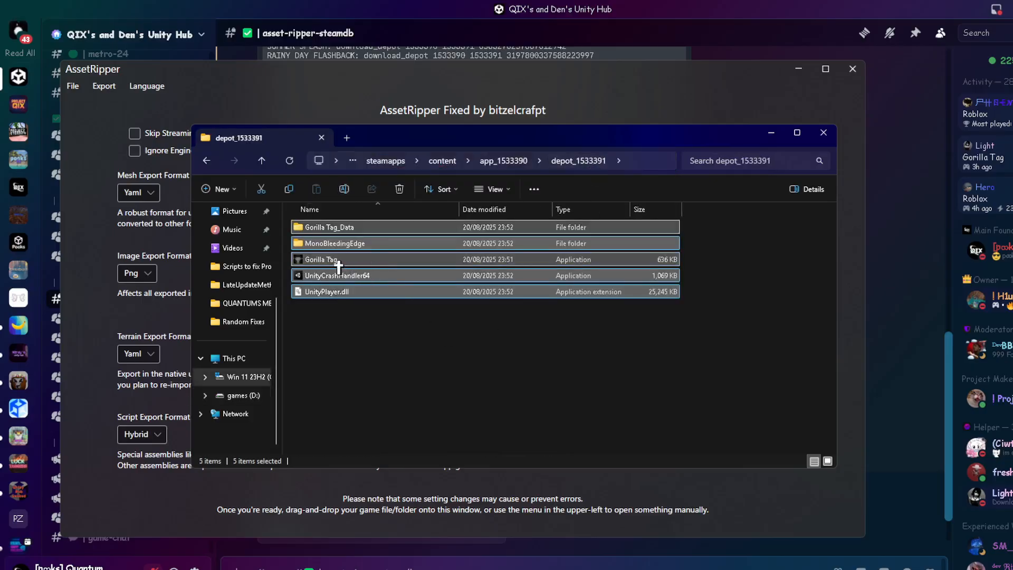
{"action": "left_click_drag", "start_coordinate": [340, 264], "coordinate": [166, 268]}
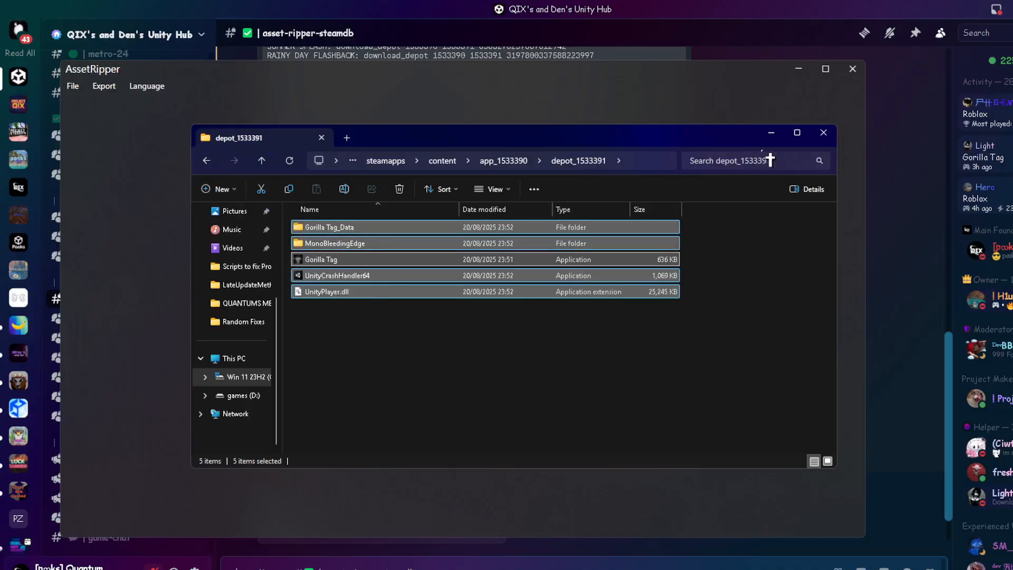
{"action": "left_click", "coordinate": [772, 134]}
{"action": "left_click", "coordinate": [798, 69]}
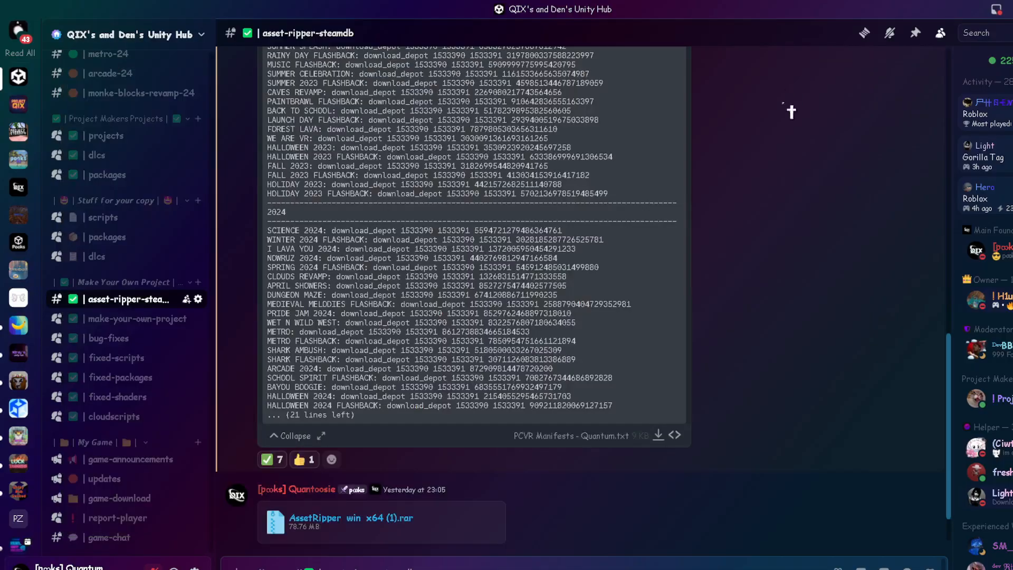
Return to AssetRipper and export the loaded game content to the 2023 folder inside NEW PROJECTS
{"action": "key", "text": "alt+Tab"}
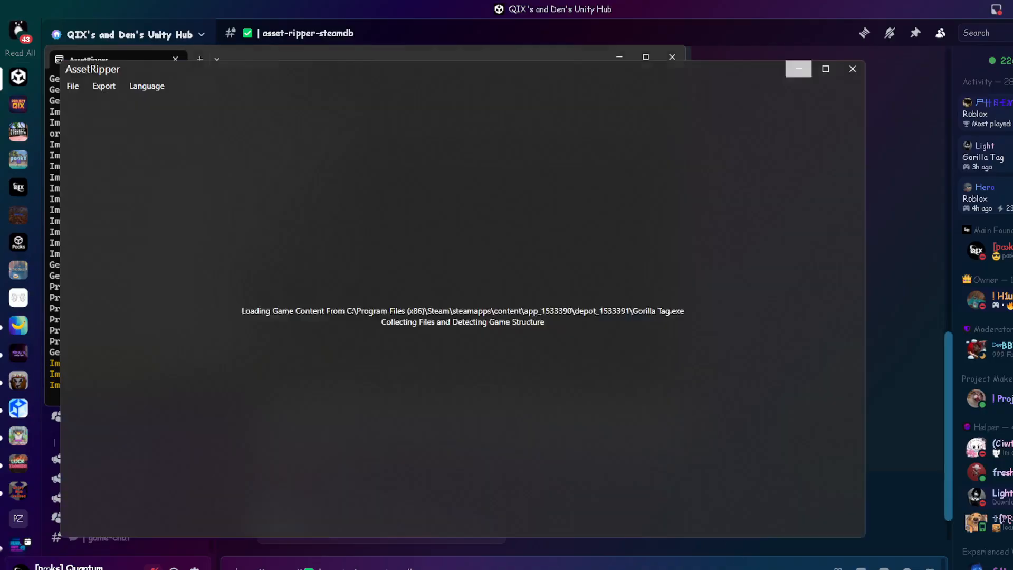
{"action": "left_click", "coordinate": [104, 86]}
{"action": "left_click", "coordinate": [146, 86]}
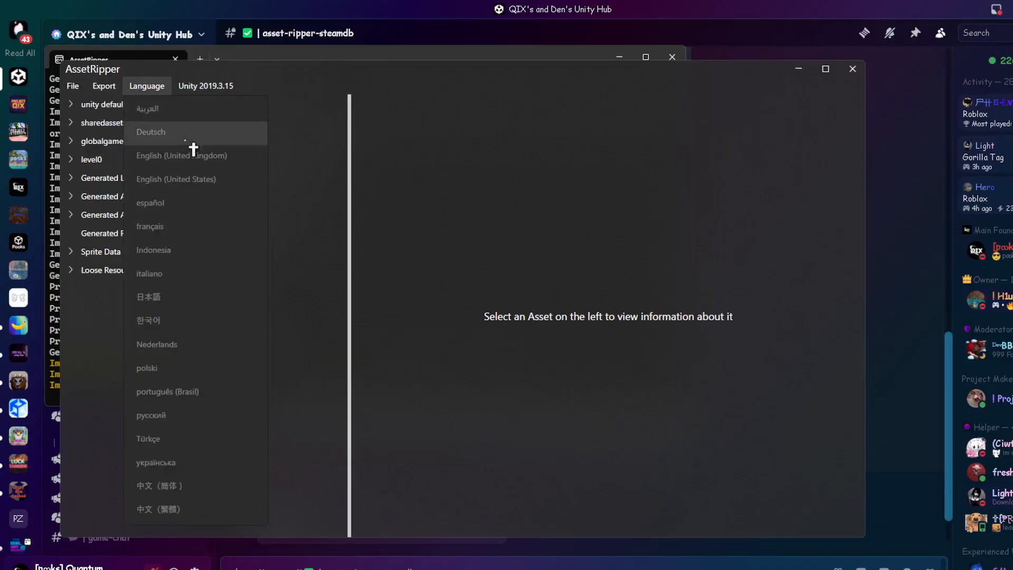
{"action": "left_click", "coordinate": [642, 569]}
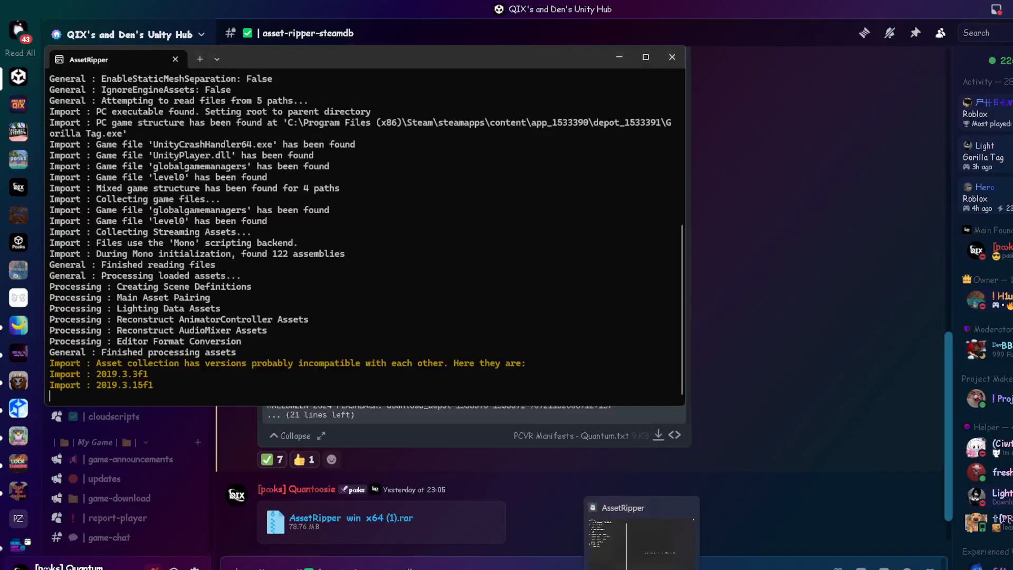
{"action": "left_click", "coordinate": [642, 569]}
{"action": "left_click", "coordinate": [103, 91]}
{"action": "left_click", "coordinate": [132, 107]}
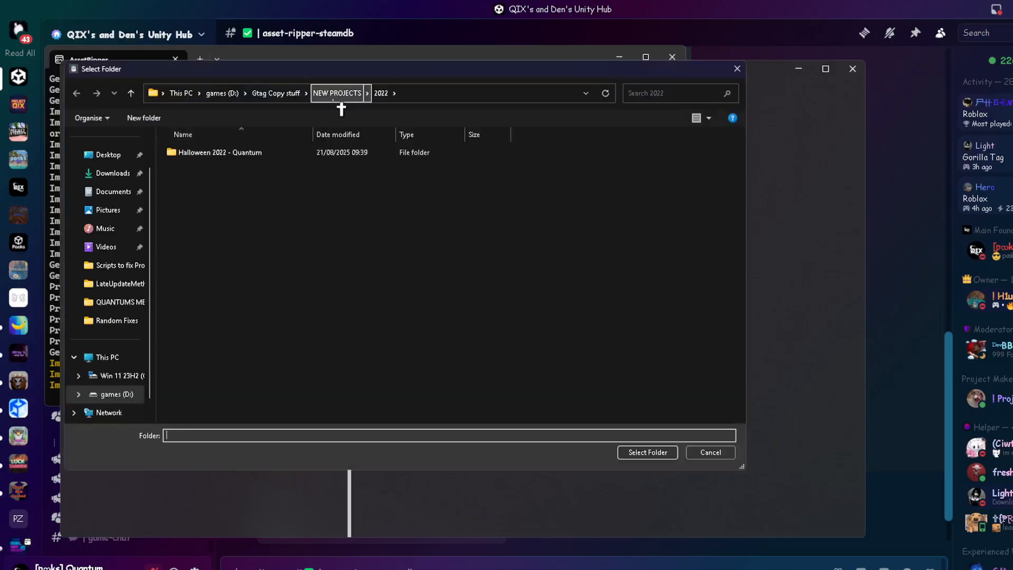
{"action": "left_click", "coordinate": [285, 94]}
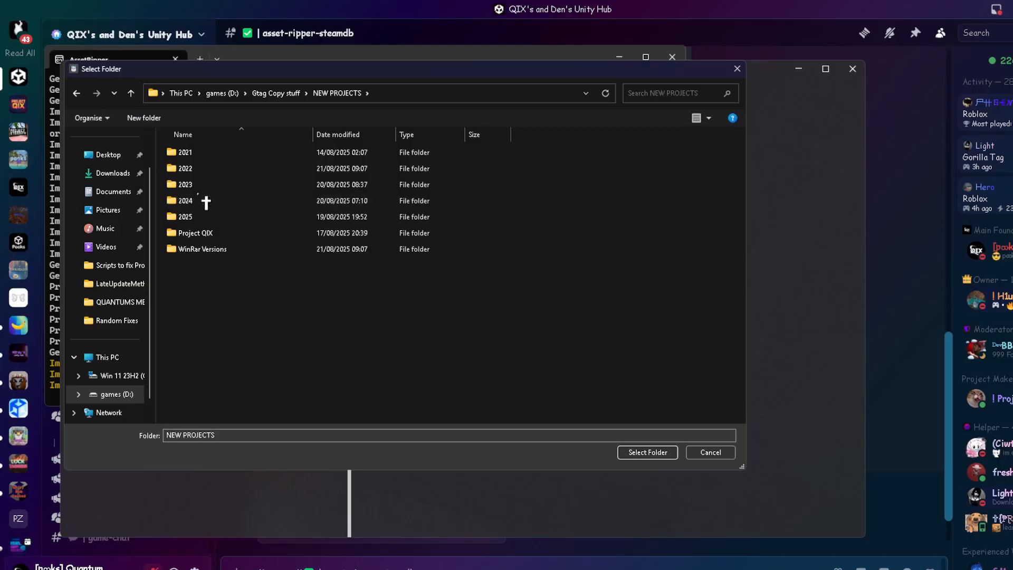
{"action": "left_click", "coordinate": [194, 185]}
{"action": "double_click", "coordinate": [203, 187]}
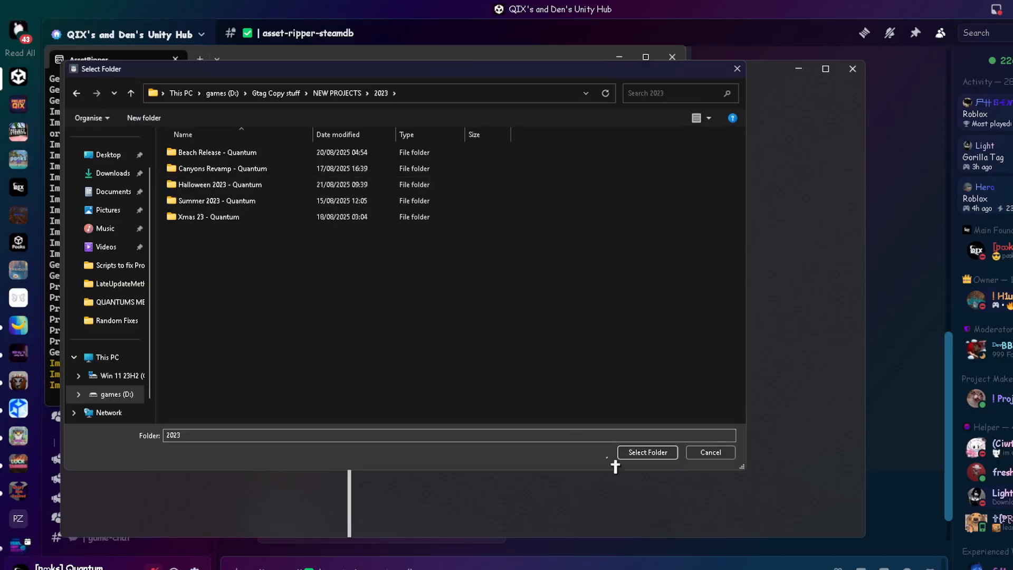
{"action": "left_click", "coordinate": [654, 453]}
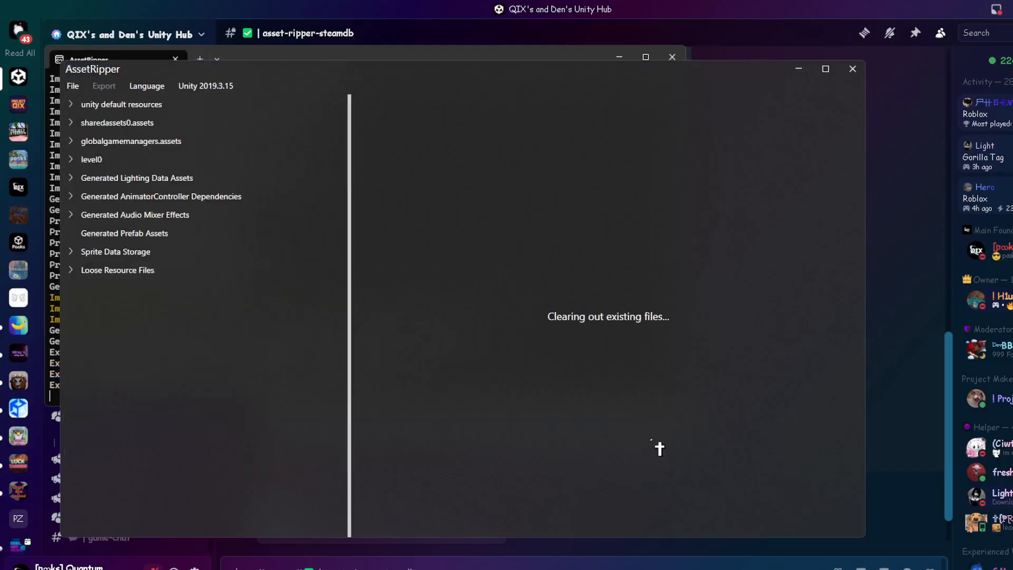
Close AssetRipper's console once the export finishes and open Gtag Copy stuff on the games (D:) drive in File Explorer
{"action": "left_click", "coordinate": [800, 70]}
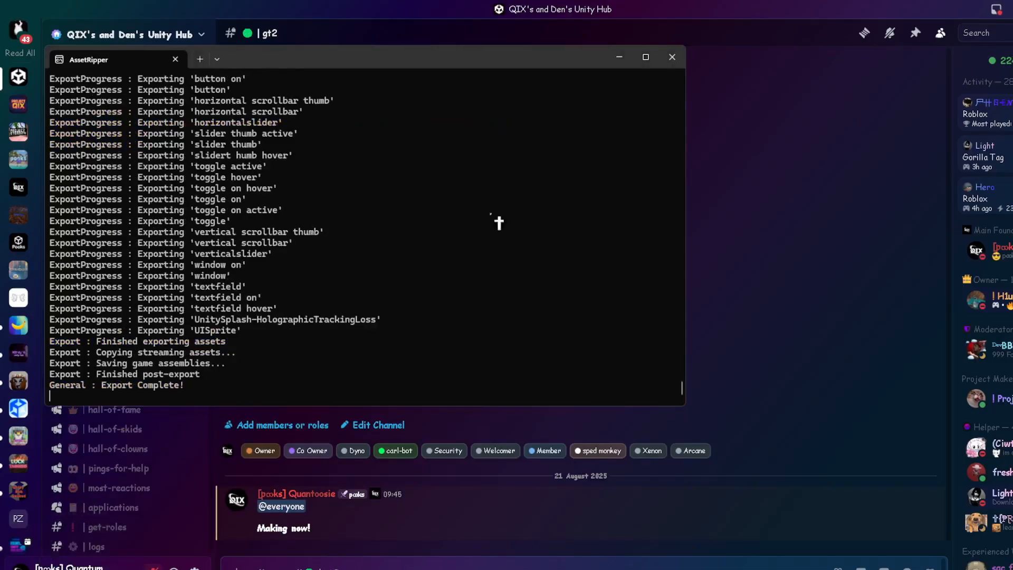
{"action": "left_click", "coordinate": [672, 57]}
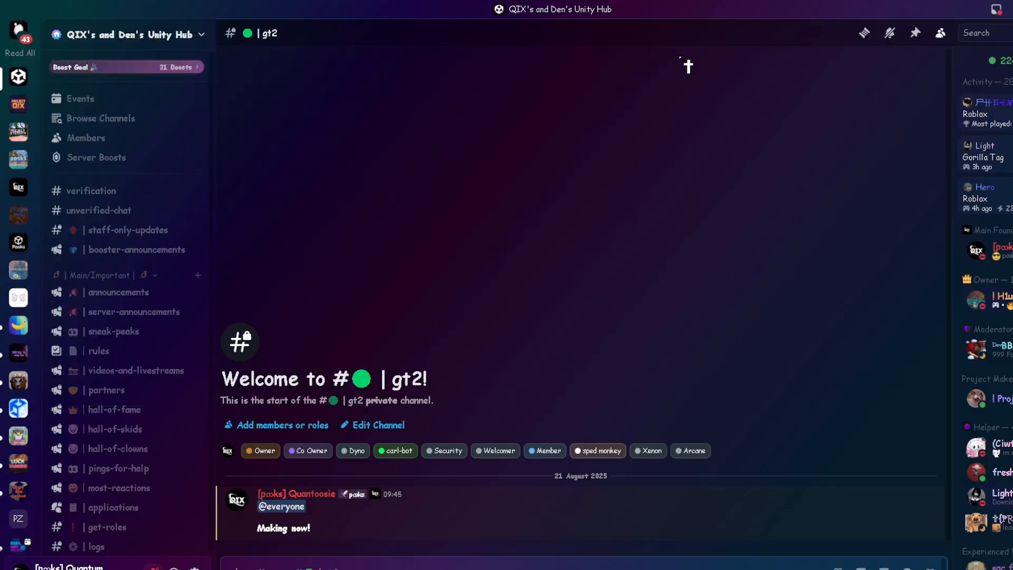
{"action": "left_click", "coordinate": [452, 569]}
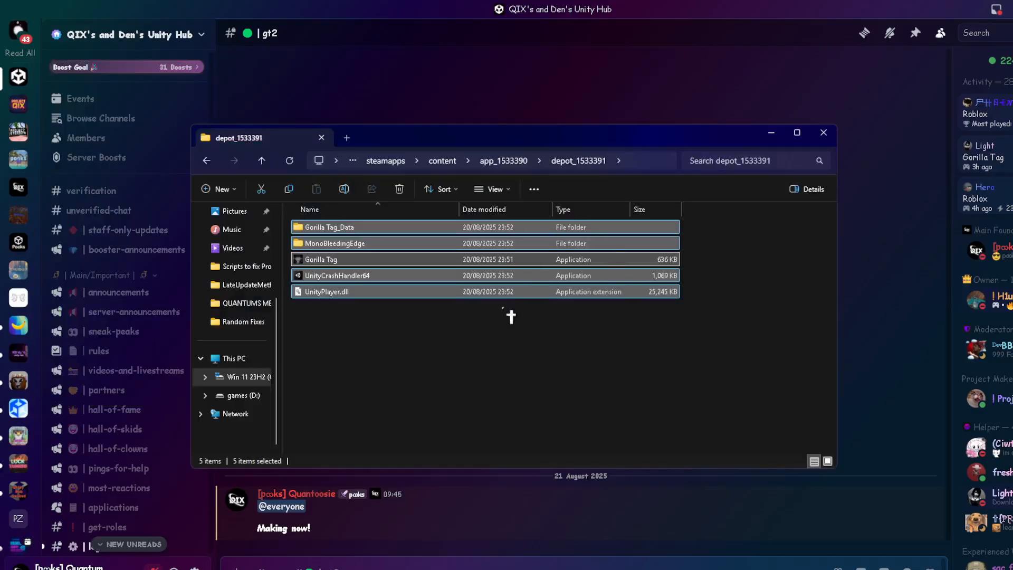
{"action": "left_click", "coordinate": [508, 338]}
{"action": "left_click", "coordinate": [242, 395]}
{"action": "double_click", "coordinate": [351, 319]}
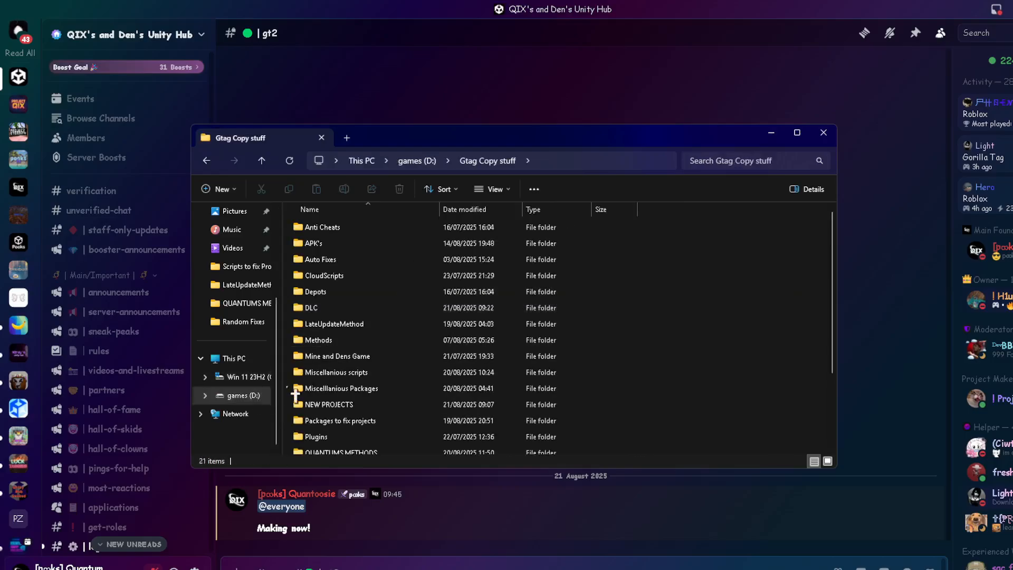
Browse the Discord server's logs, chat, fixed-scripts and bug-fixes channels, examining the posts offering project fixes
{"action": "left_click", "coordinate": [120, 544]}
{"action": "left_click", "coordinate": [124, 536]}
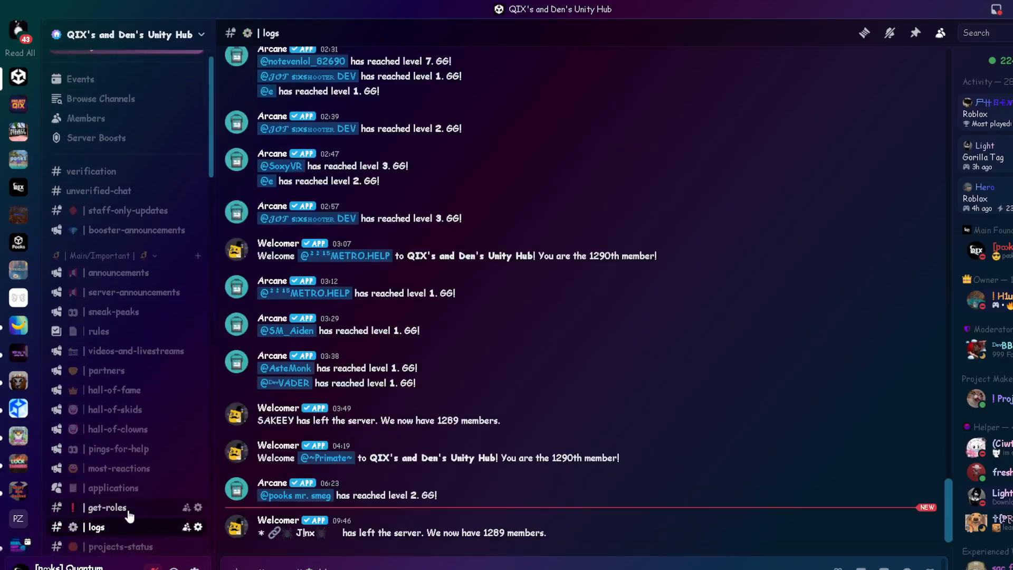
{"action": "scroll", "coordinate": [133, 511], "scroll_direction": "down", "scroll_amount": 3}
{"action": "scroll", "coordinate": [126, 511], "scroll_direction": "down", "scroll_amount": 2}
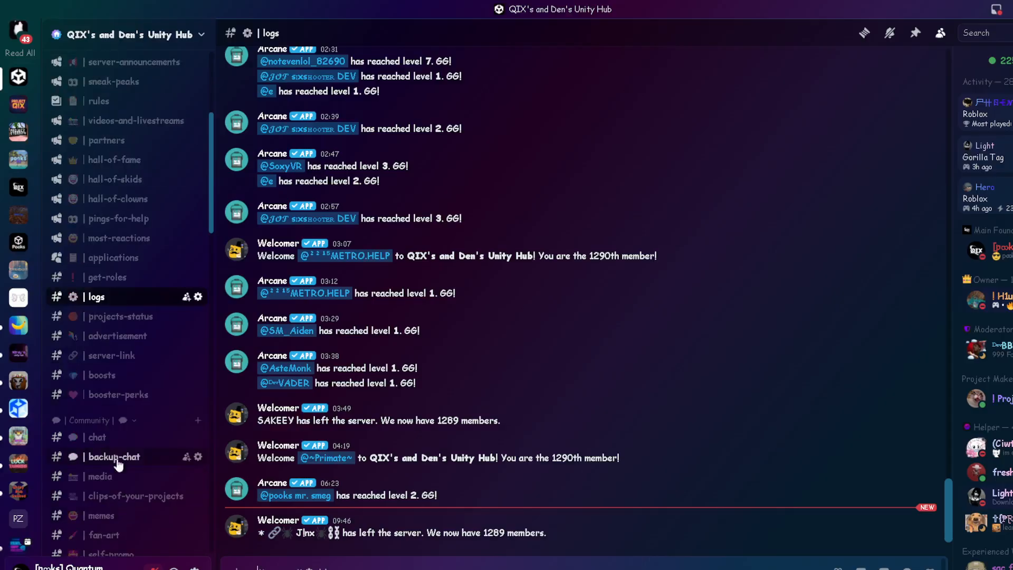
{"action": "left_click", "coordinate": [103, 437]}
{"action": "scroll", "coordinate": [158, 422], "scroll_direction": "down", "scroll_amount": 5}
{"action": "scroll", "coordinate": [186, 426], "scroll_direction": "down", "scroll_amount": 5}
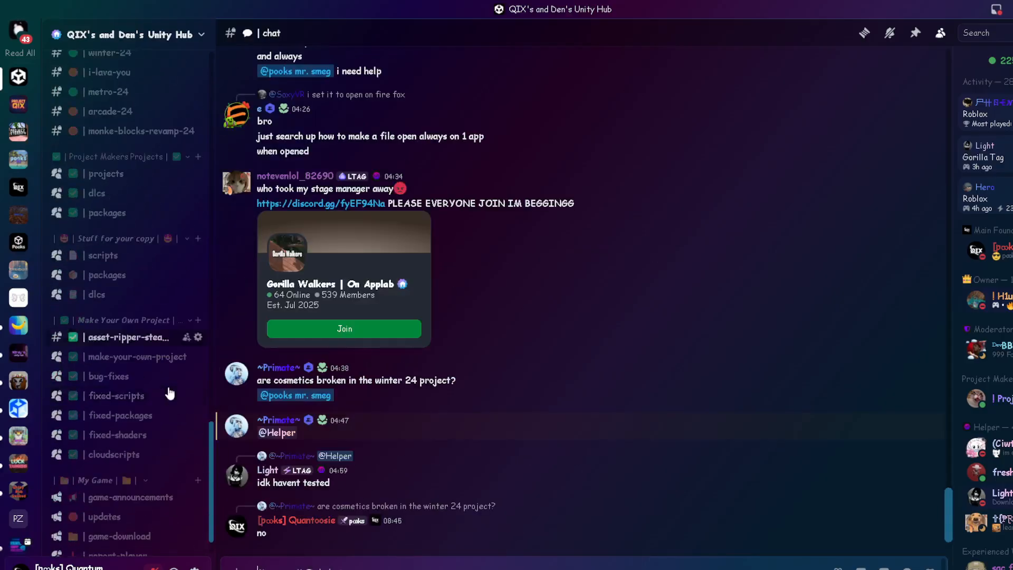
{"action": "left_click", "coordinate": [169, 395]}
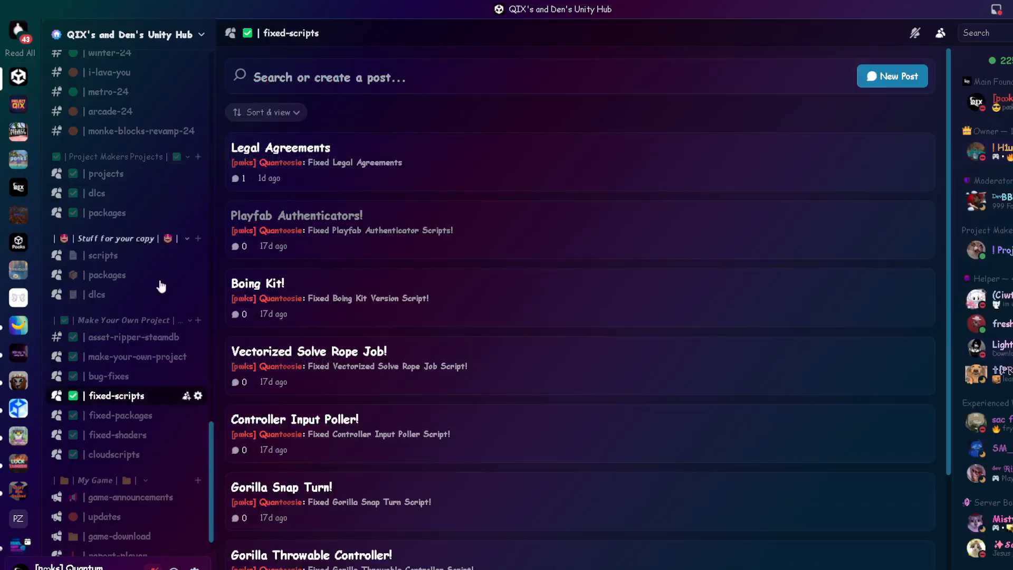
{"action": "left_click", "coordinate": [132, 377]}
{"action": "left_click", "coordinate": [549, 79]}
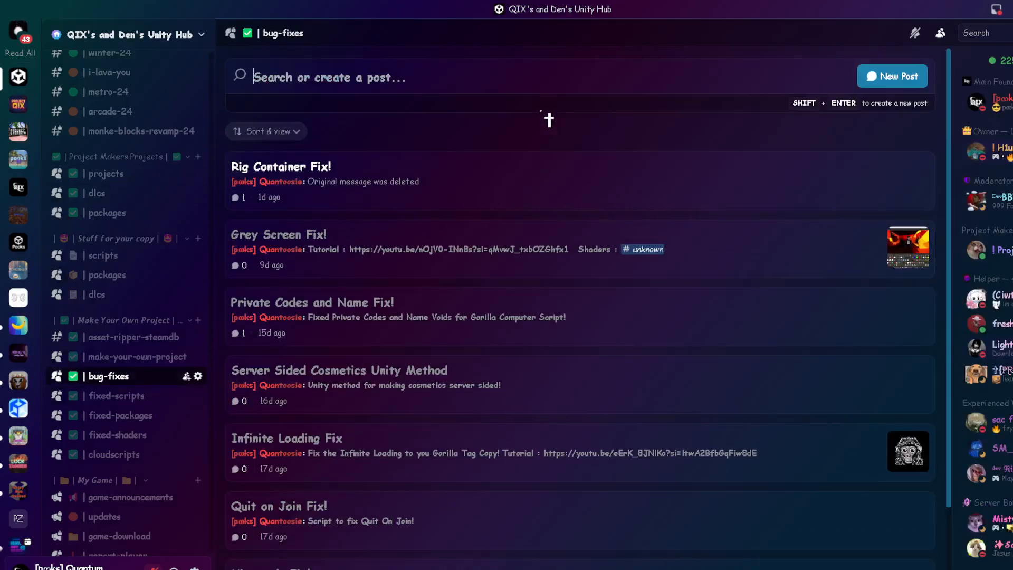
Return to File Explorer and open the exported Gorilla Tag folder under NEW PROJECTS, 2023
{"action": "left_click", "coordinate": [496, 568]}
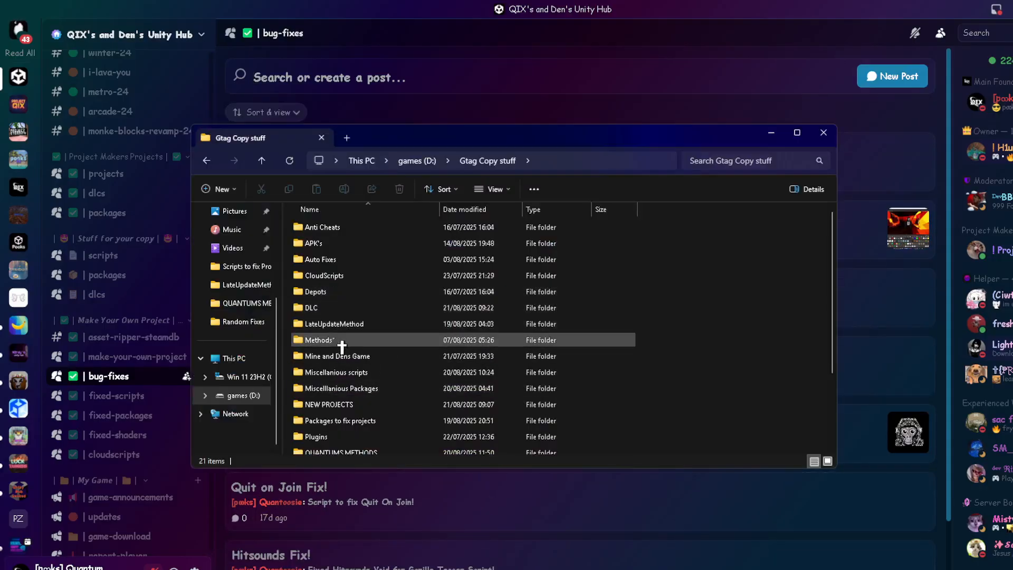
{"action": "double_click", "coordinate": [333, 404]}
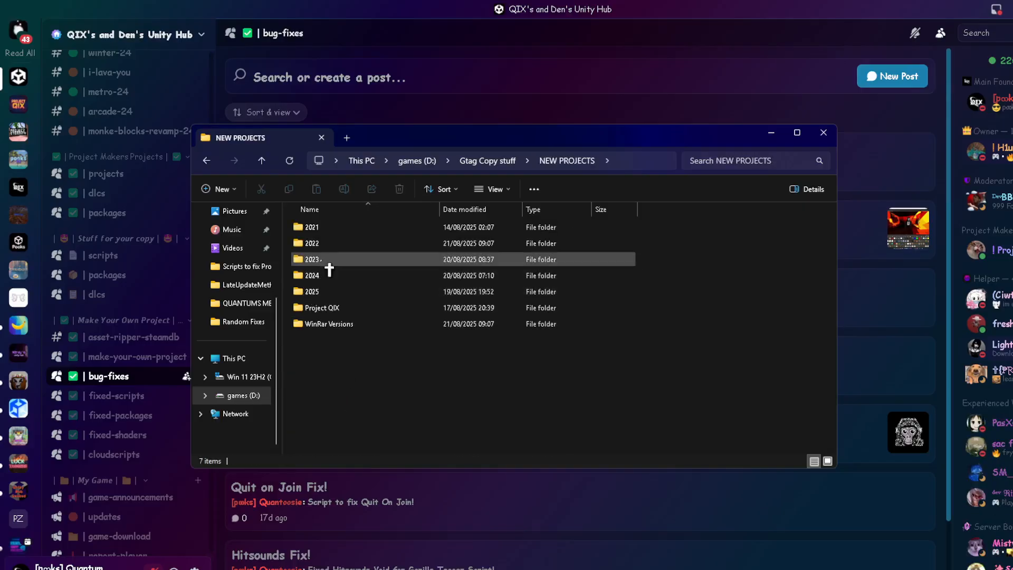
{"action": "double_click", "coordinate": [324, 259]}
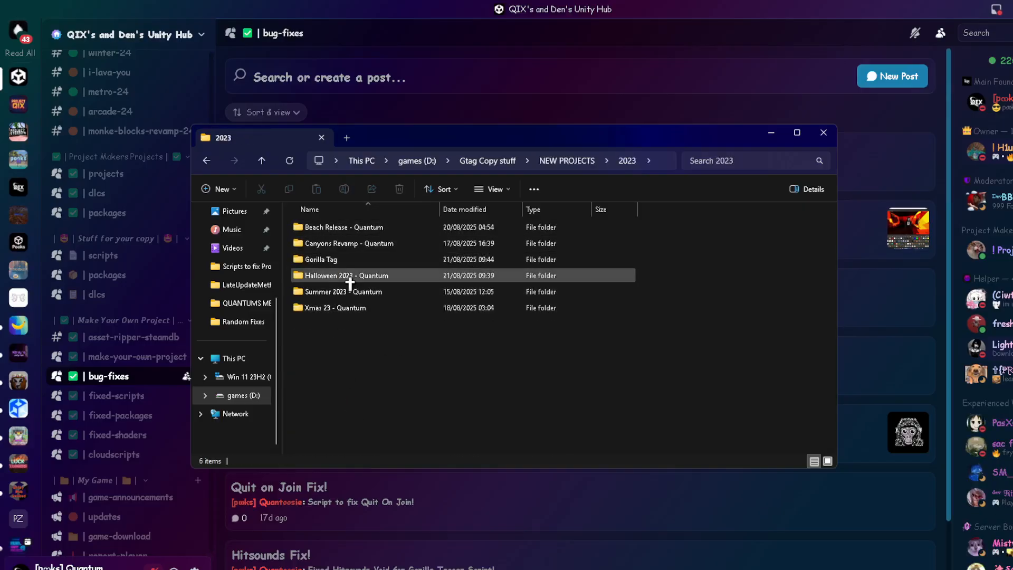
{"action": "double_click", "coordinate": [335, 260]}
Move the ExportedProject folder up into the 2023 folder and delete the leftover Gorilla Tag folder
{"action": "left_click", "coordinate": [348, 249]}
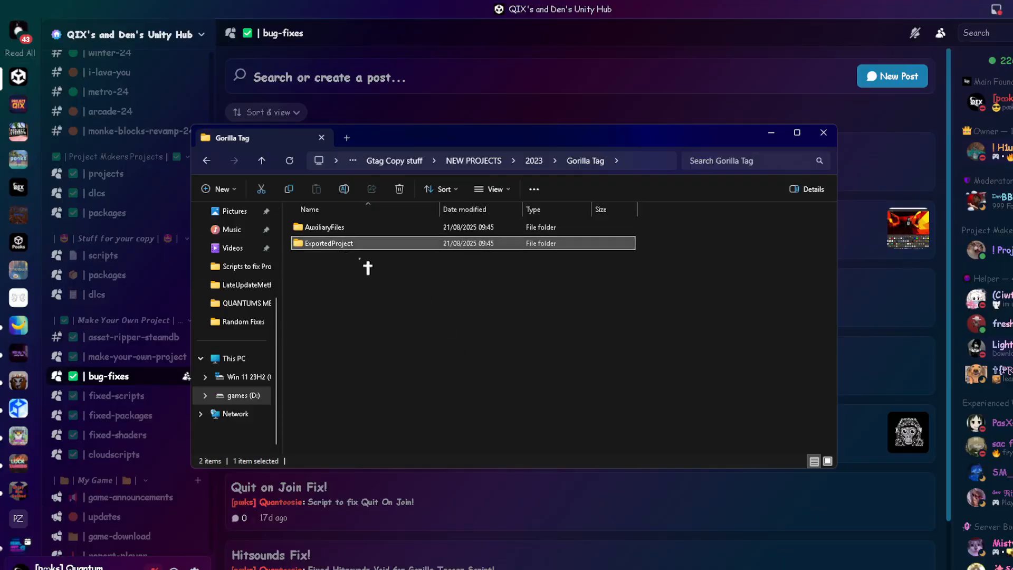
{"action": "left_click_drag", "start_coordinate": [338, 248], "coordinate": [535, 160]}
{"action": "left_click", "coordinate": [535, 161]}
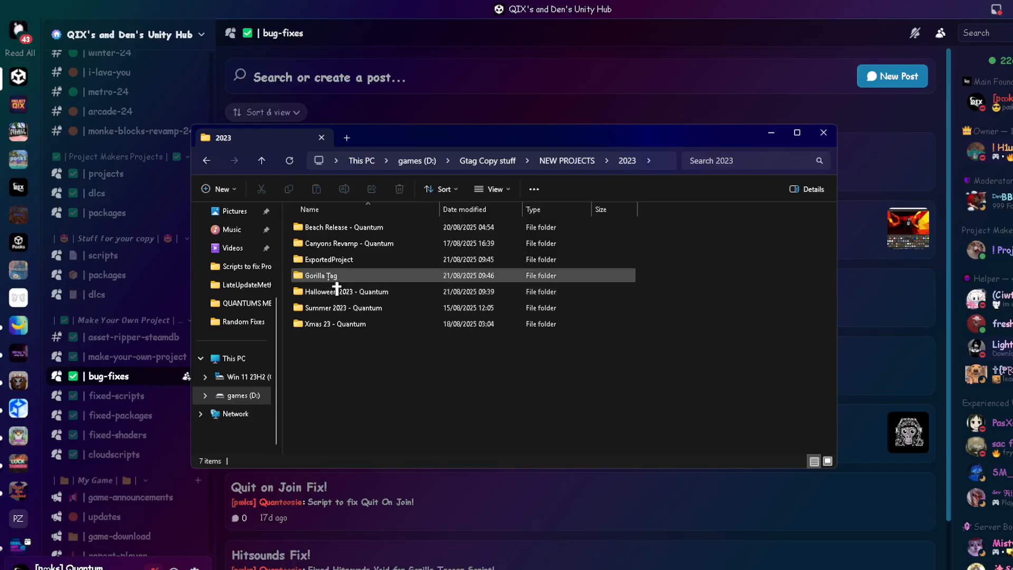
{"action": "left_click", "coordinate": [400, 189]}
Rename the ExportedProject folder in 2023 as GT2 - Quantum
{"action": "left_click", "coordinate": [360, 261]}
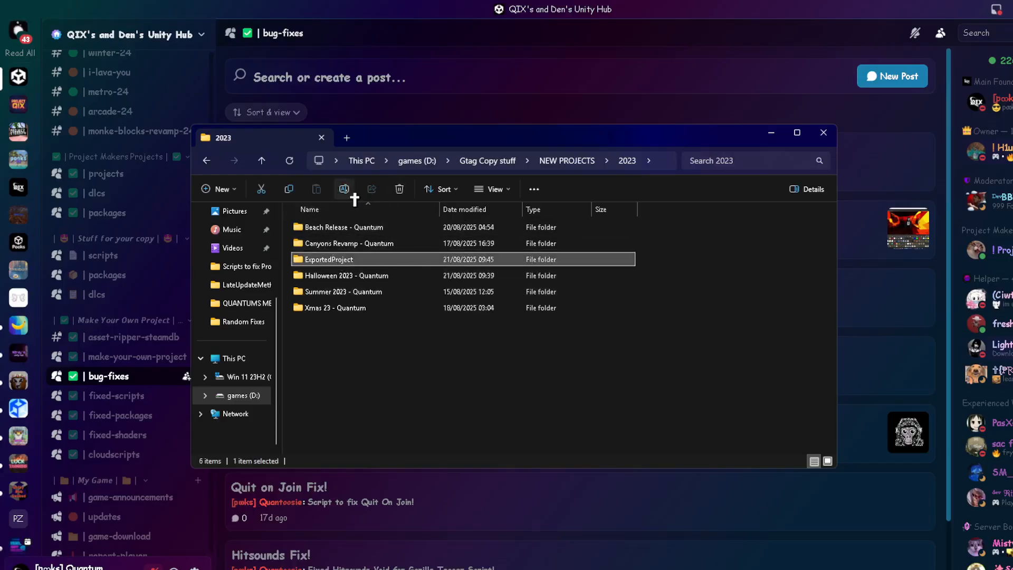
{"action": "left_click", "coordinate": [351, 193]}
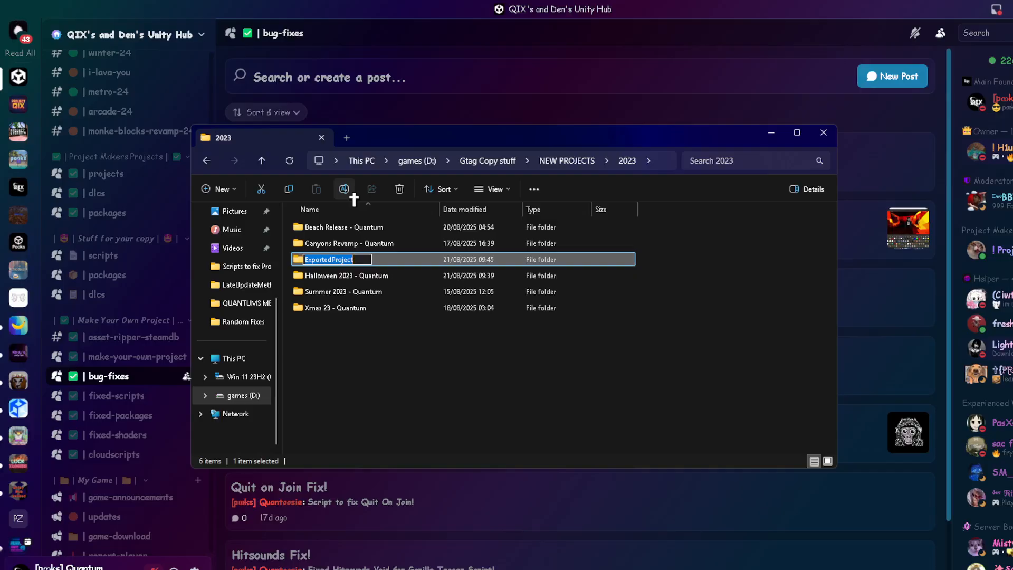
{"action": "type", "text": "GT2 - Quantum"}
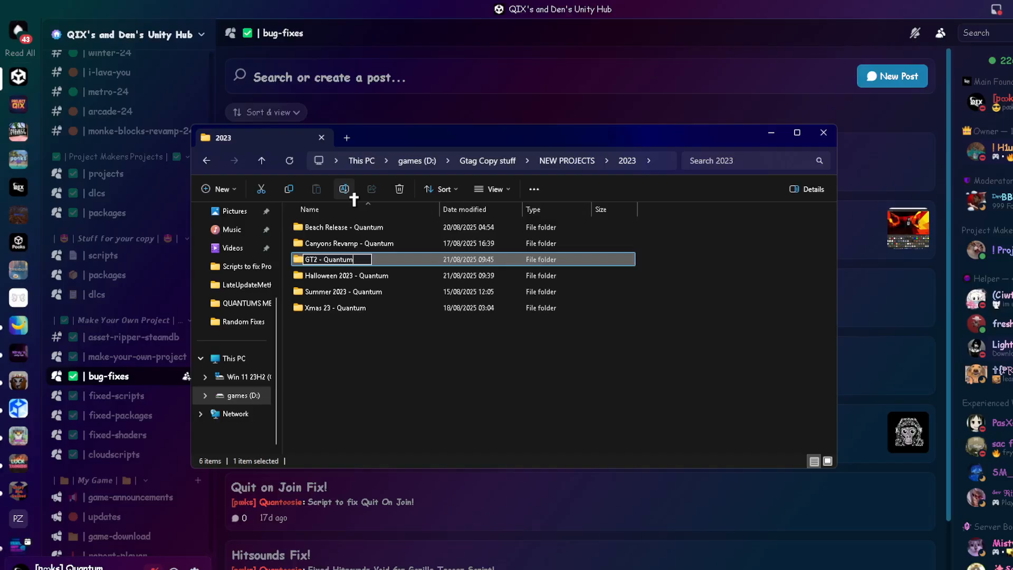
{"action": "key", "text": "Return"}
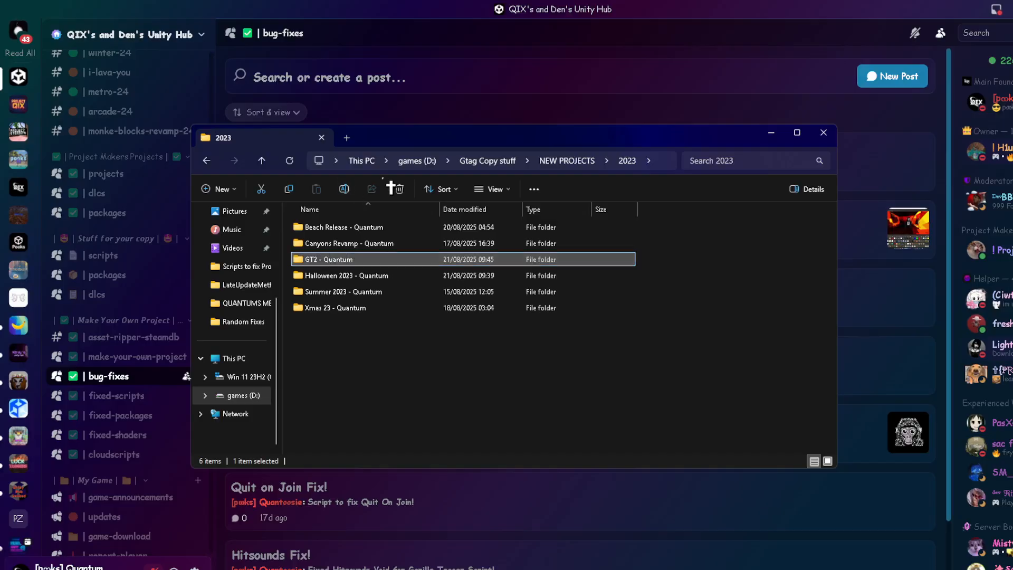
Go back up to the Gtag Copy stuff folder and minimize the File Explorer window
{"action": "left_click", "coordinate": [360, 364]}
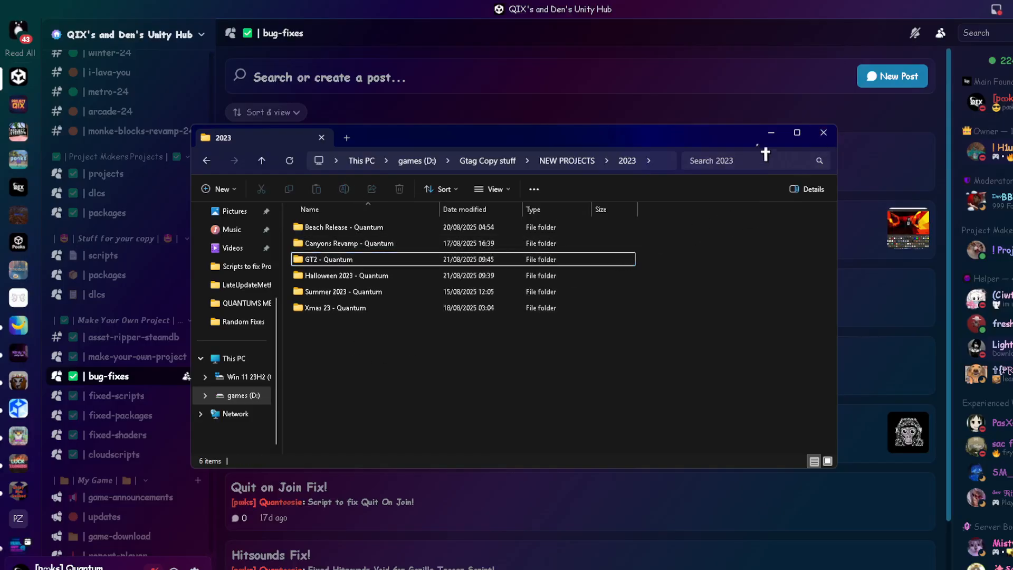
{"action": "left_click", "coordinate": [501, 161]}
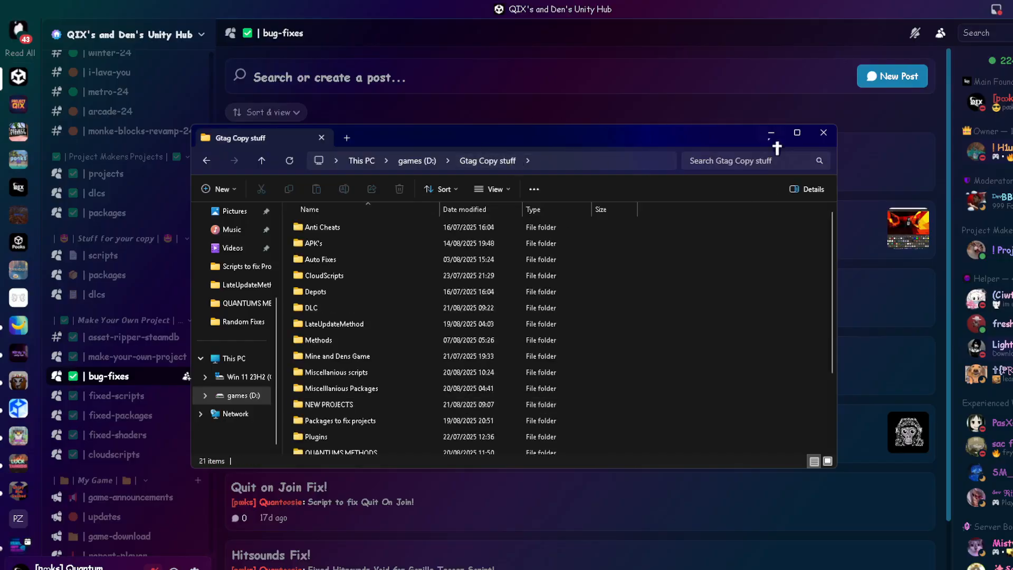
{"action": "left_click", "coordinate": [774, 134]}
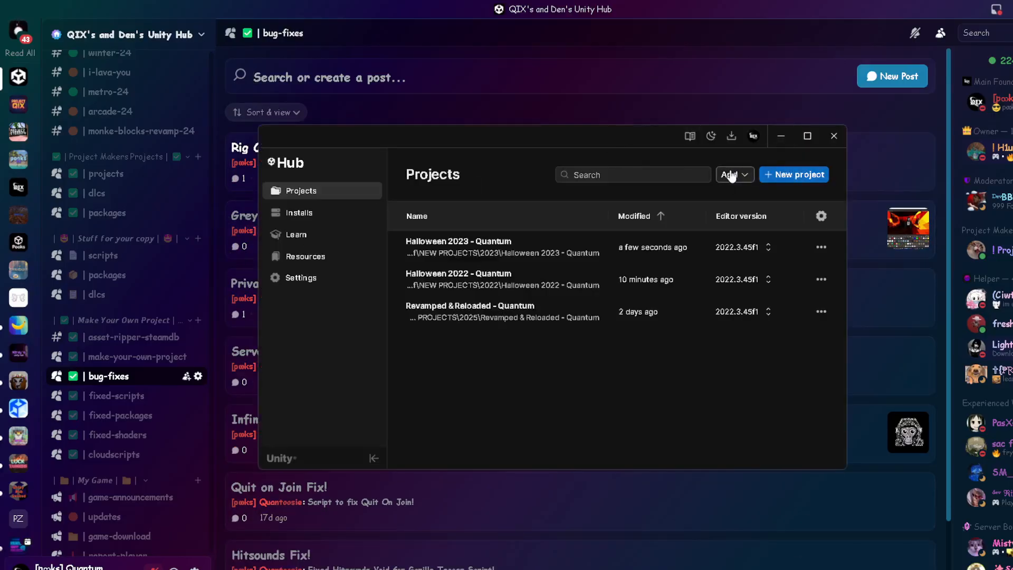
Remove Halloween 2023 - Quantum and Revamped & Reloaded - Quantum from Unity Hub's project list, turning off the removal confirmation for today
{"action": "left_click", "coordinate": [821, 247]}
{"action": "left_click", "coordinate": [796, 362]}
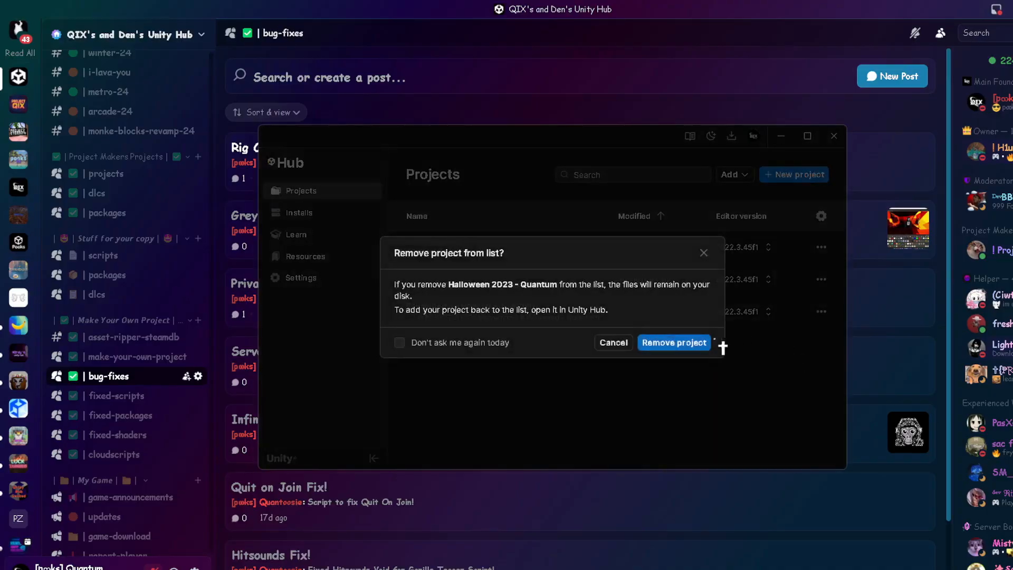
{"action": "left_click", "coordinate": [505, 343]}
{"action": "left_click", "coordinate": [674, 342]}
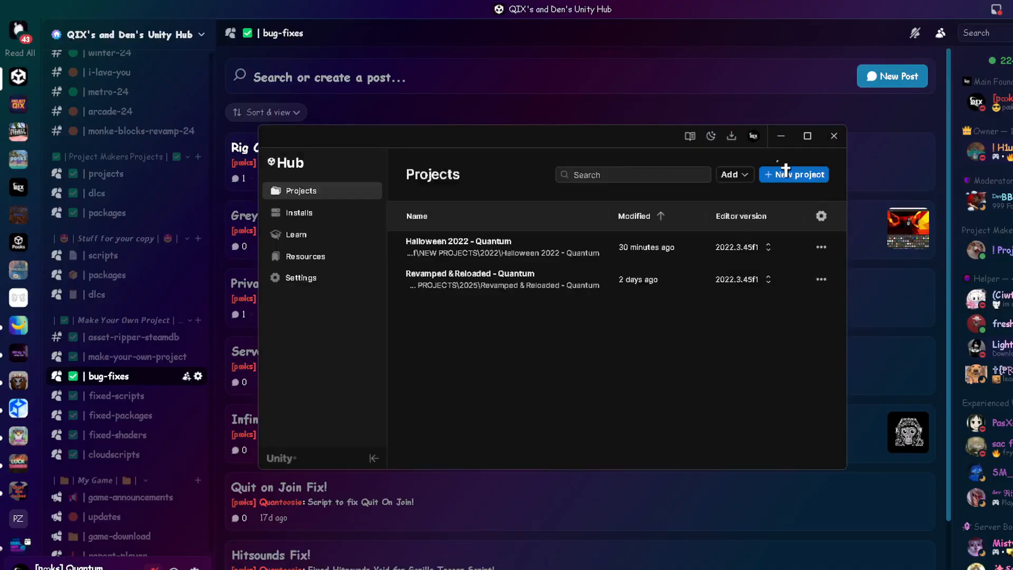
{"action": "left_click", "coordinate": [821, 279]}
{"action": "left_click", "coordinate": [770, 392]}
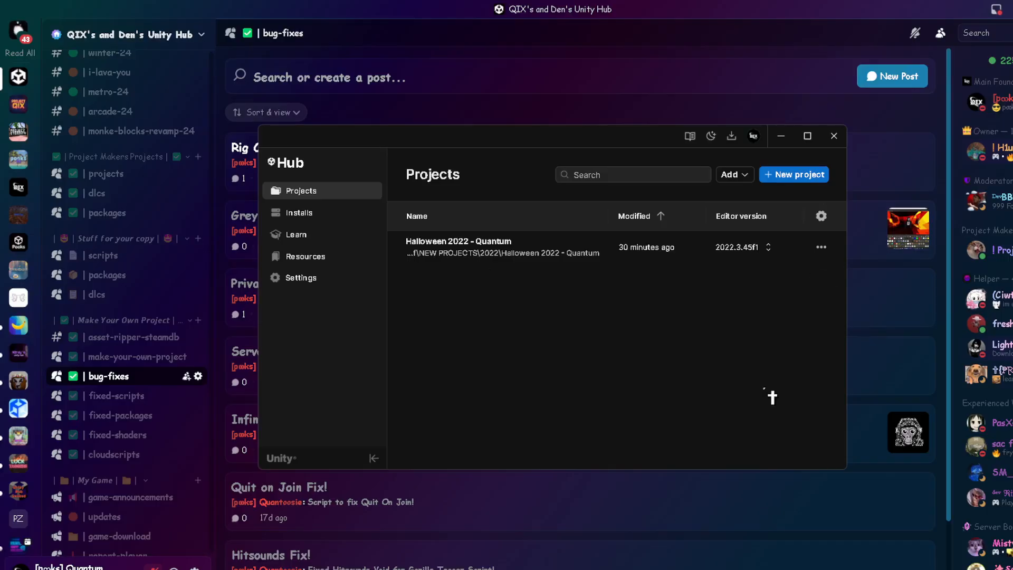
Add the GT2 - Quantum project from disk, located in Gtag Copy stuff, NEW PROJECTS, 2023 on games (D:)
{"action": "left_click", "coordinate": [750, 175]}
{"action": "left_click", "coordinate": [785, 198]}
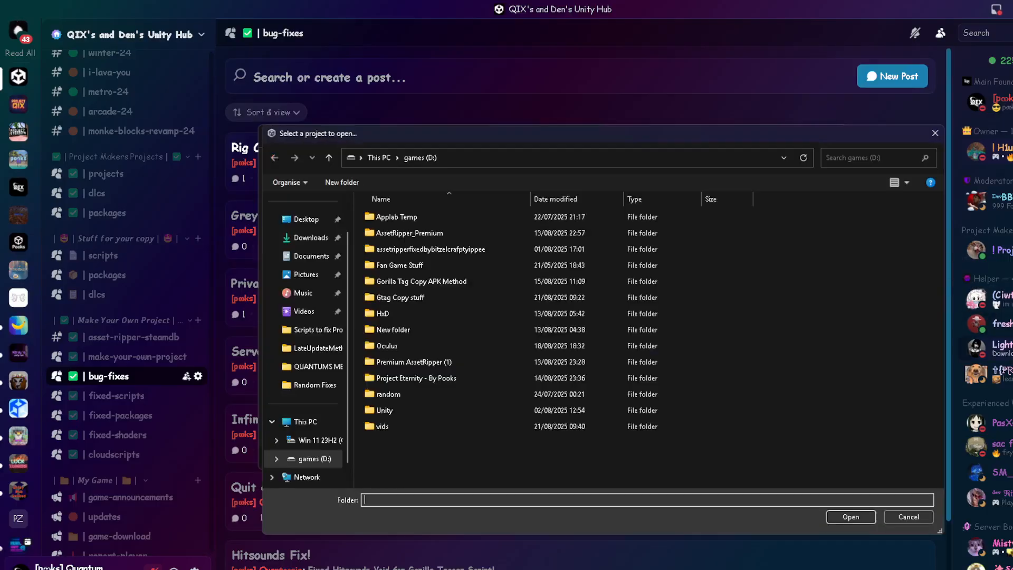
{"action": "double_click", "coordinate": [454, 298]}
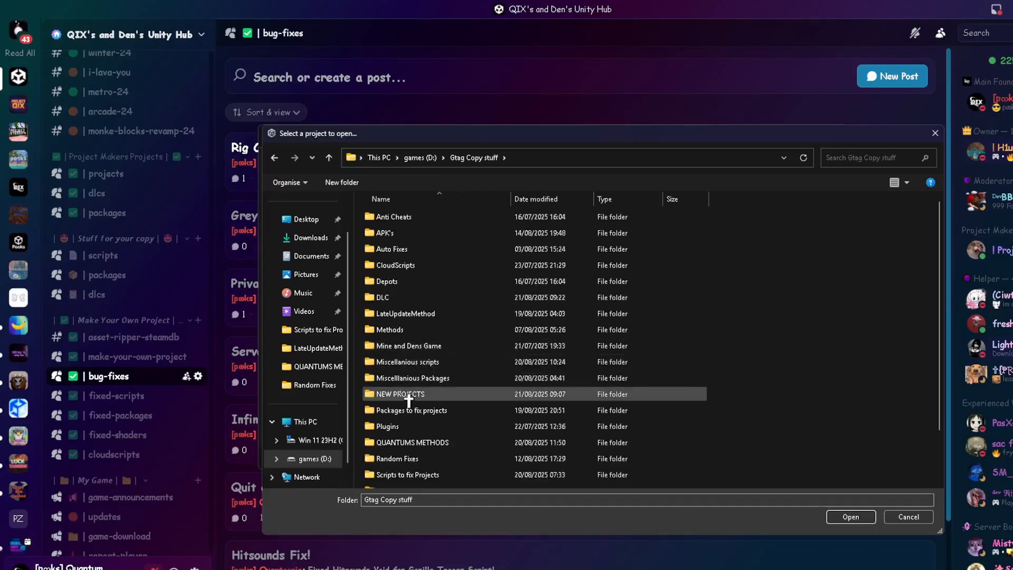
{"action": "double_click", "coordinate": [449, 394]}
{"action": "left_click", "coordinate": [397, 250]}
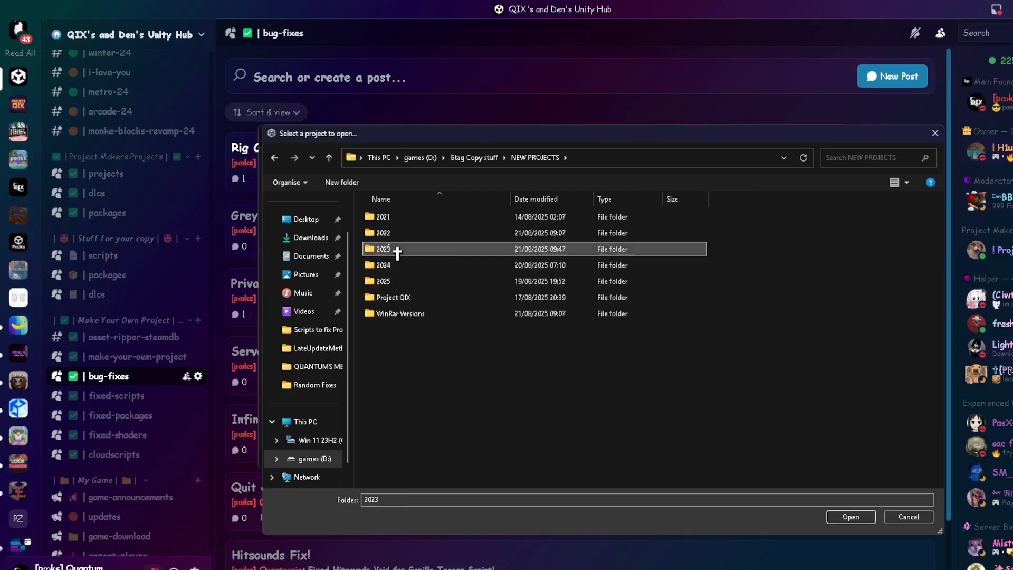
{"action": "double_click", "coordinate": [451, 252]}
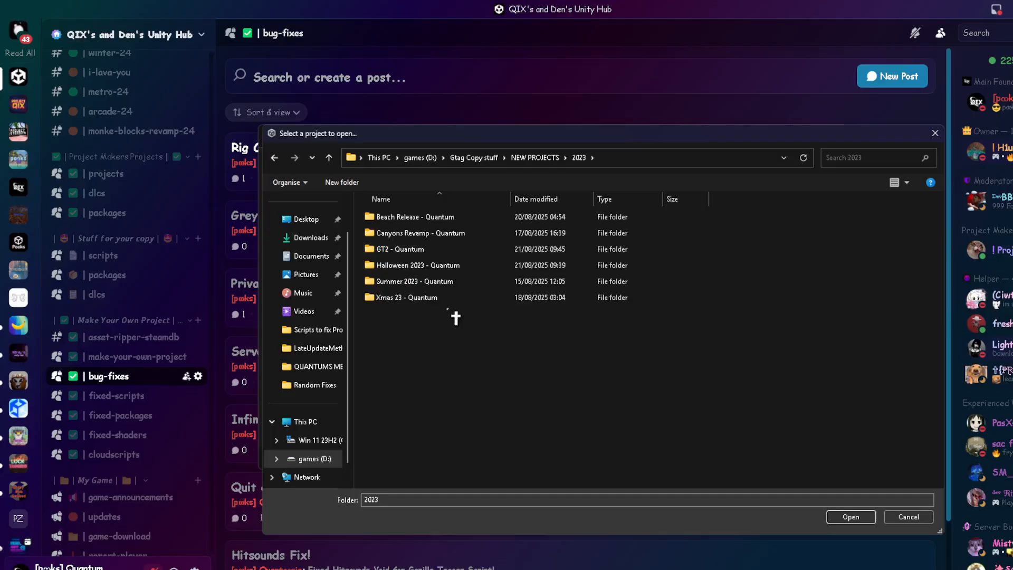
{"action": "double_click", "coordinate": [417, 249]}
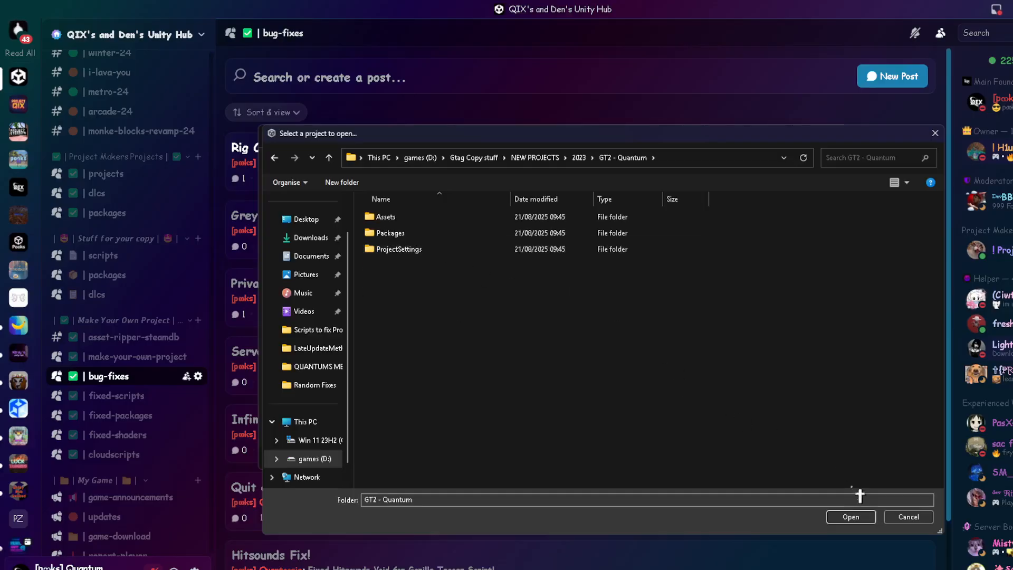
{"action": "left_click", "coordinate": [850, 516]}
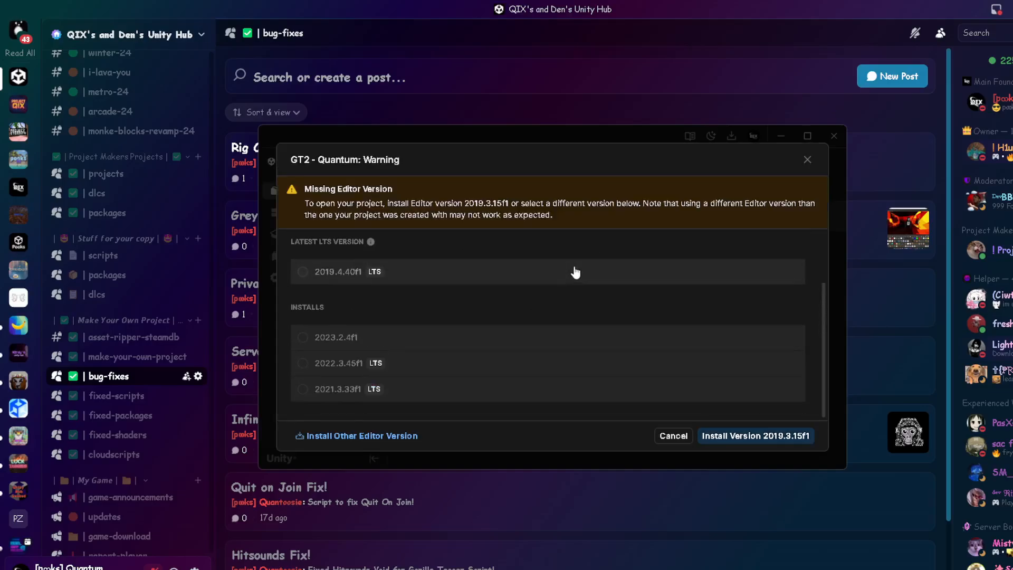
Open GT2 - Quantum with editor version 2022.3.45f1, confirming the version change and continuing despite the non-matching editor
{"action": "left_click", "coordinate": [414, 364]}
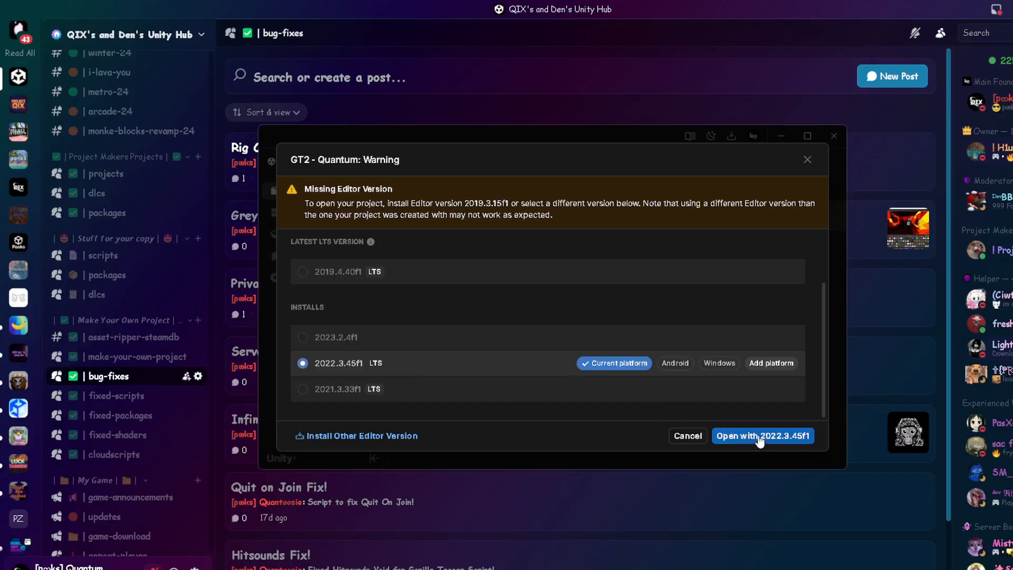
{"action": "left_click", "coordinate": [760, 437]}
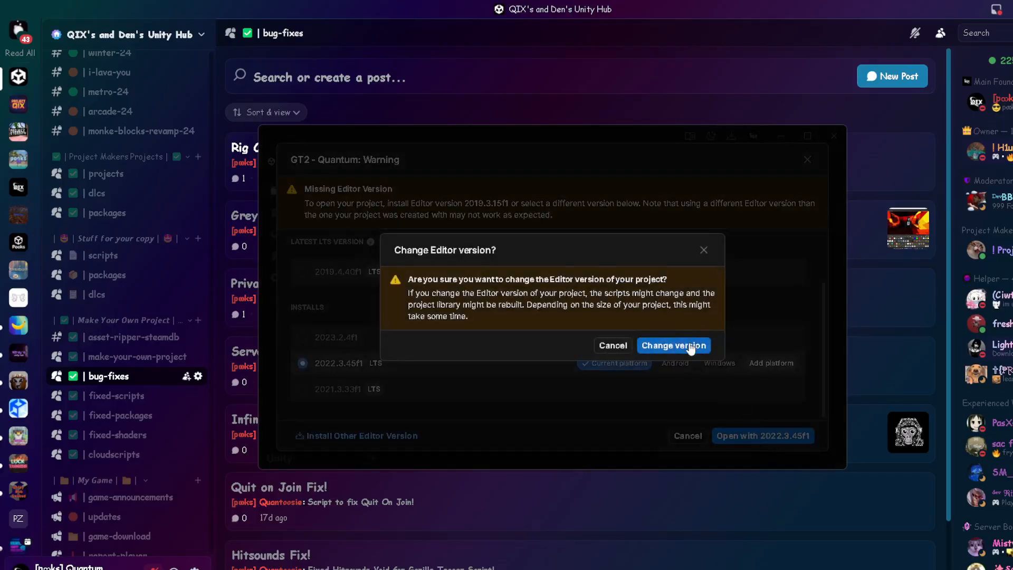
{"action": "left_click", "coordinate": [689, 346]}
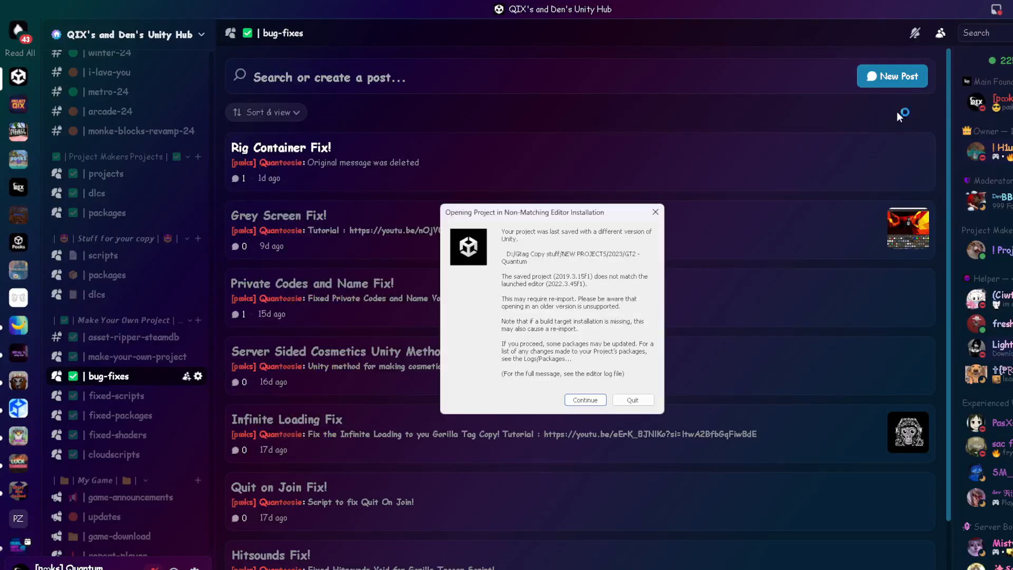
{"action": "left_click", "coordinate": [585, 400]}
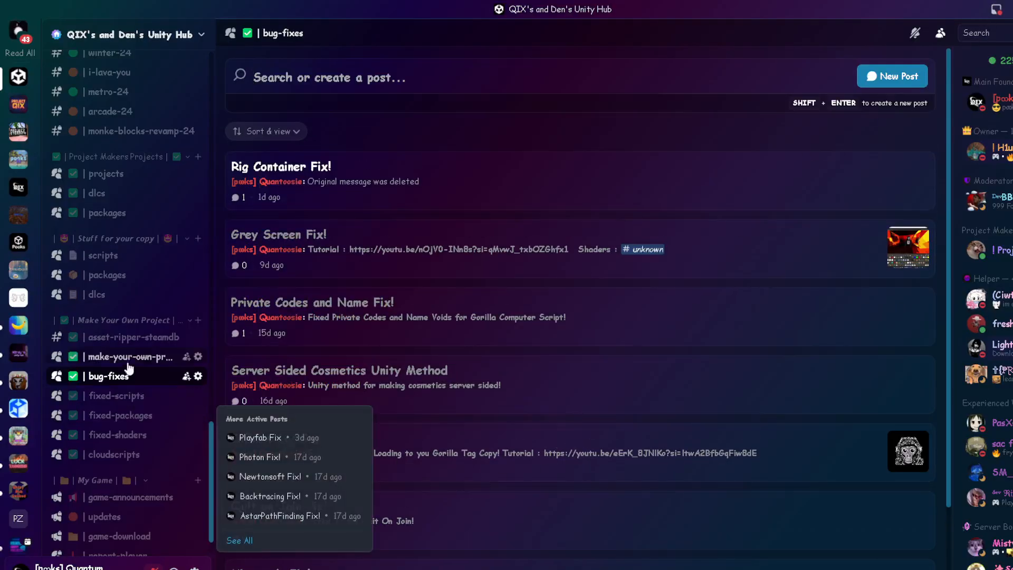
Look through Discord's make-your-own-project and help-with-projects channels and read the post about fully unmashing the wardrobe
{"action": "left_click", "coordinate": [130, 356]}
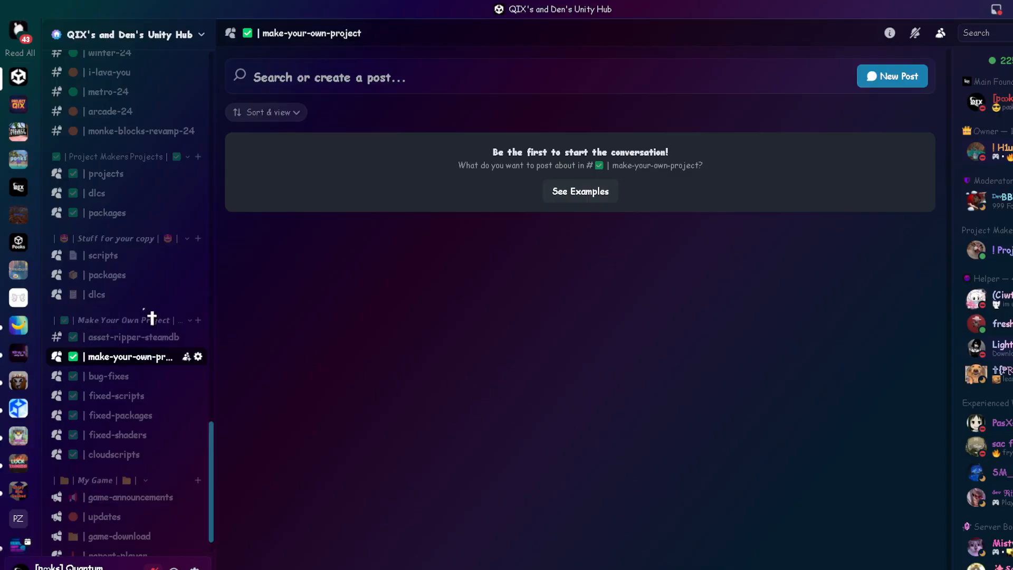
{"action": "scroll", "coordinate": [151, 316], "scroll_direction": "up", "scroll_amount": 9}
{"action": "scroll", "coordinate": [151, 317], "scroll_direction": "up", "scroll_amount": 15}
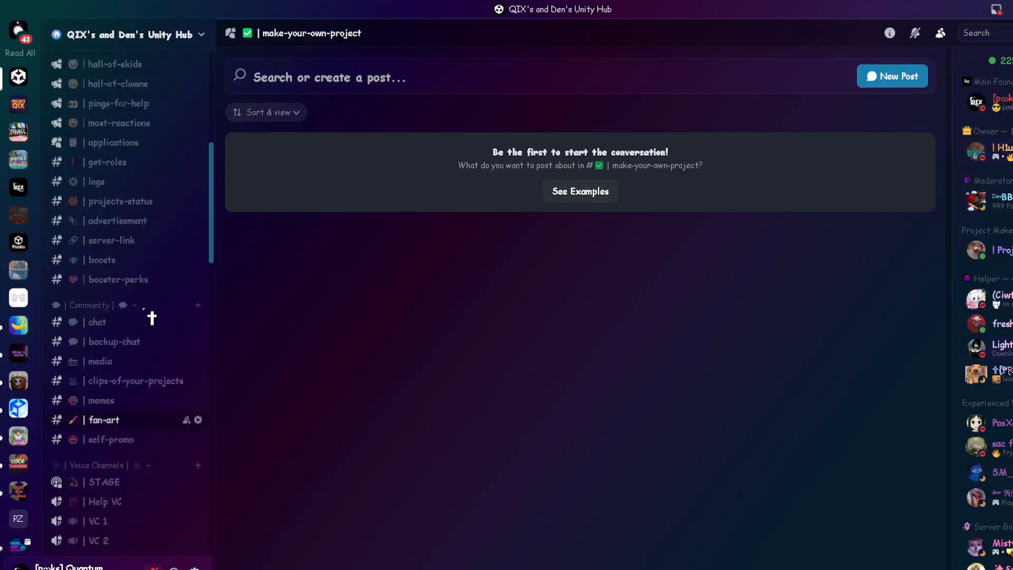
{"action": "left_click", "coordinate": [129, 412]}
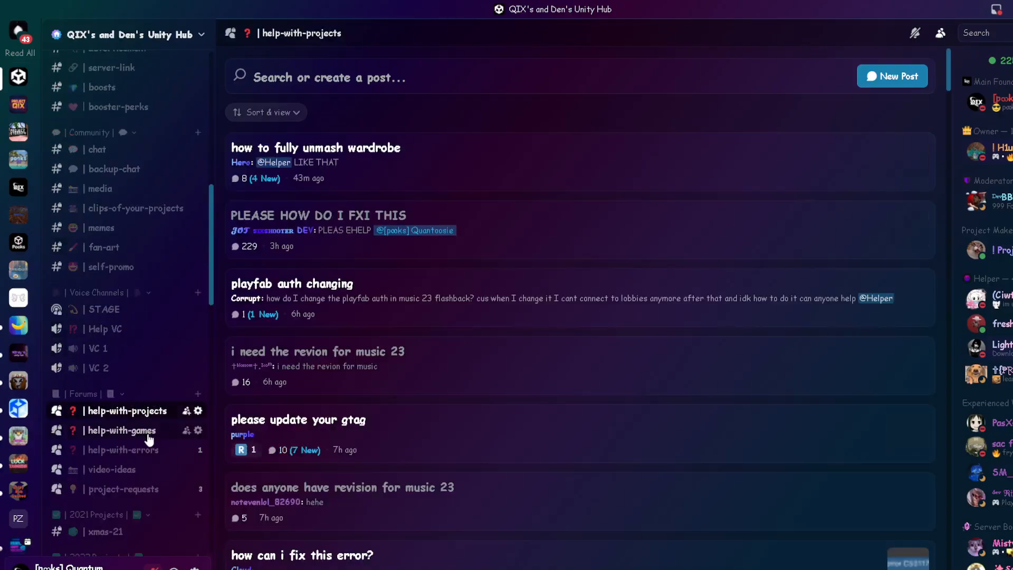
{"action": "mouse_move", "coordinate": [149, 452]}
{"action": "left_click", "coordinate": [445, 147]}
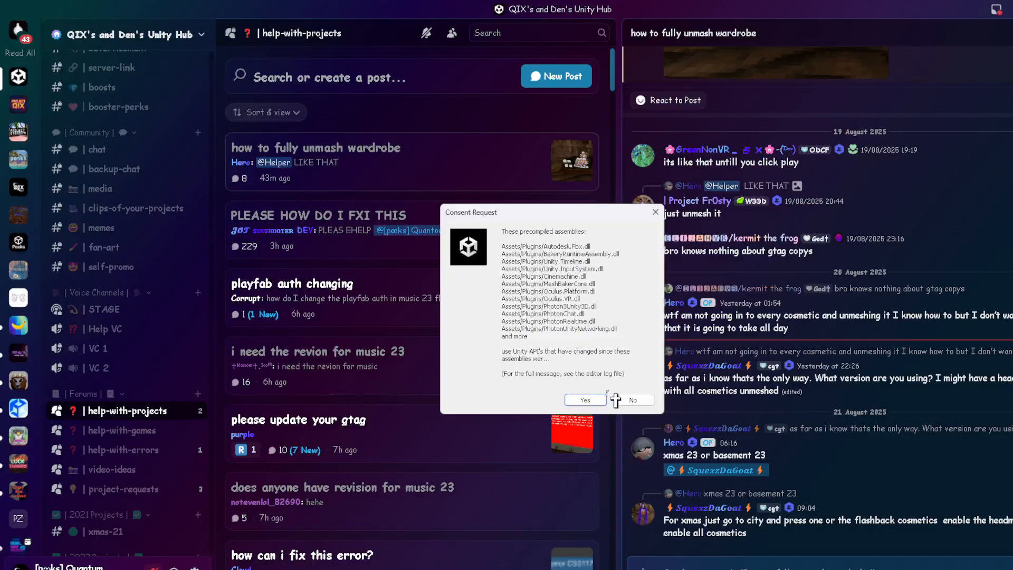
Consent to Unity's API update of the precompiled assemblies and ignore Safe Mode so the project import continues
{"action": "left_click", "coordinate": [581, 399]}
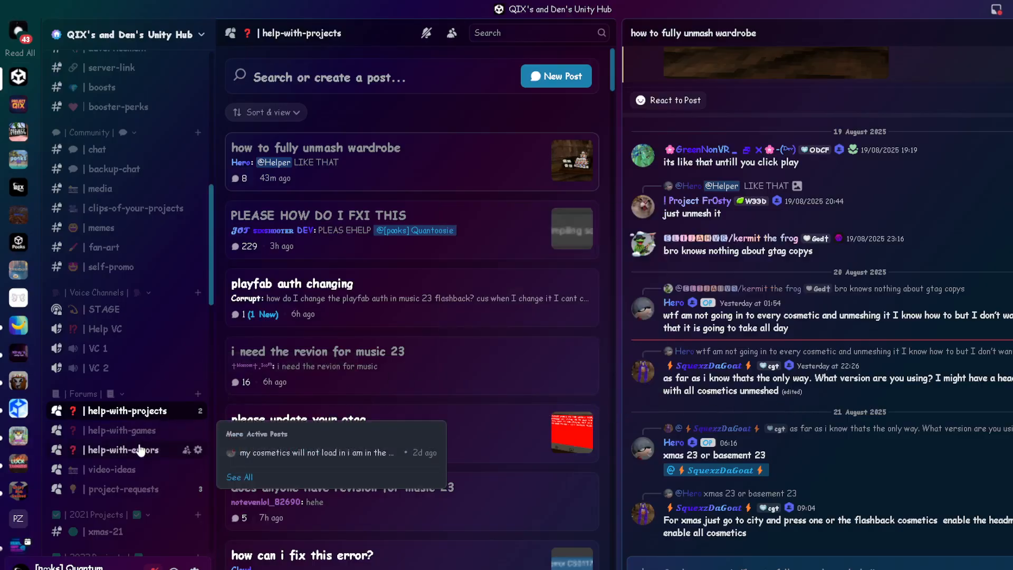
{"action": "left_click", "coordinate": [516, 425]}
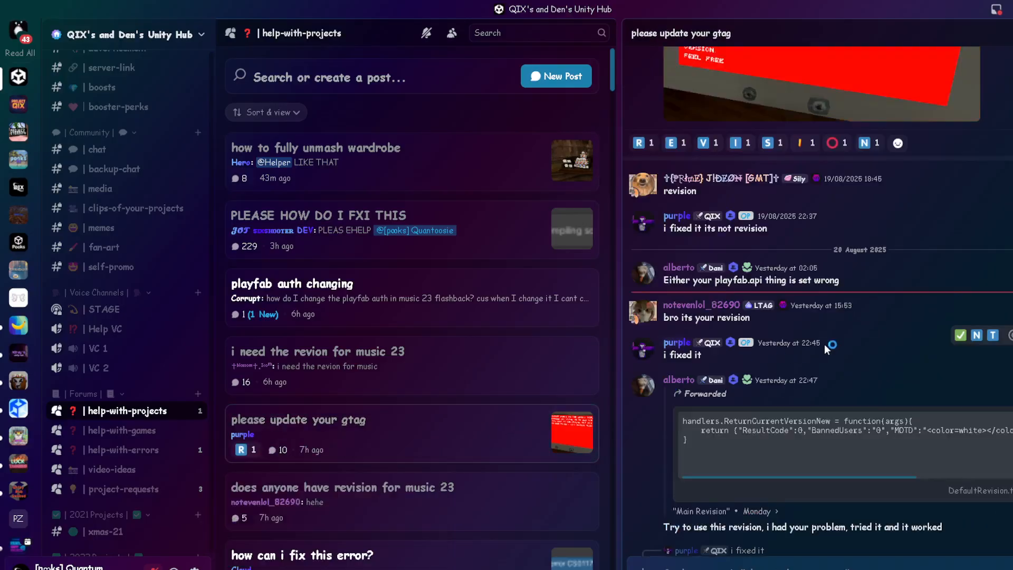
{"action": "scroll", "coordinate": [827, 332], "scroll_direction": "down", "scroll_amount": 3}
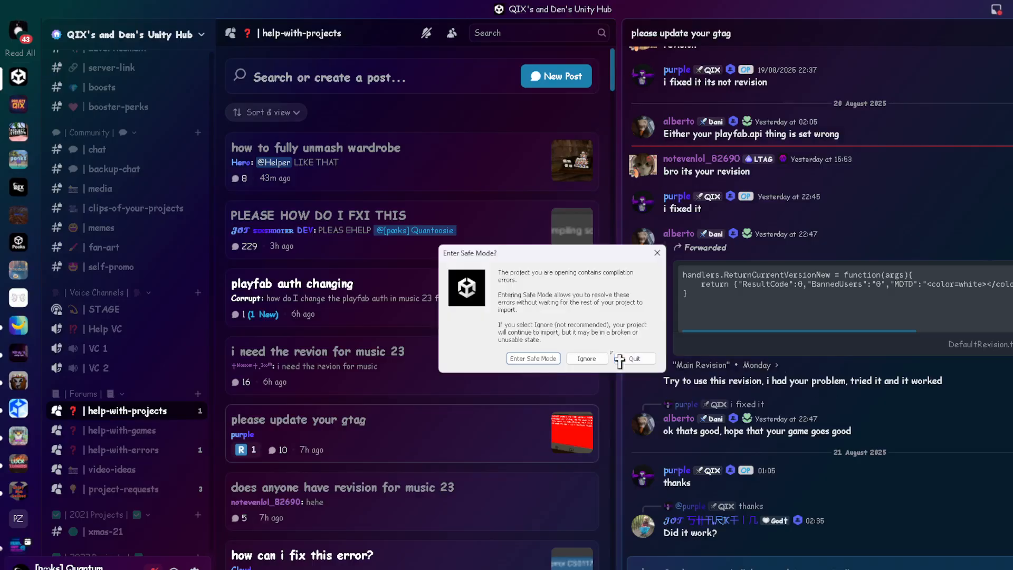
{"action": "left_click", "coordinate": [590, 360]}
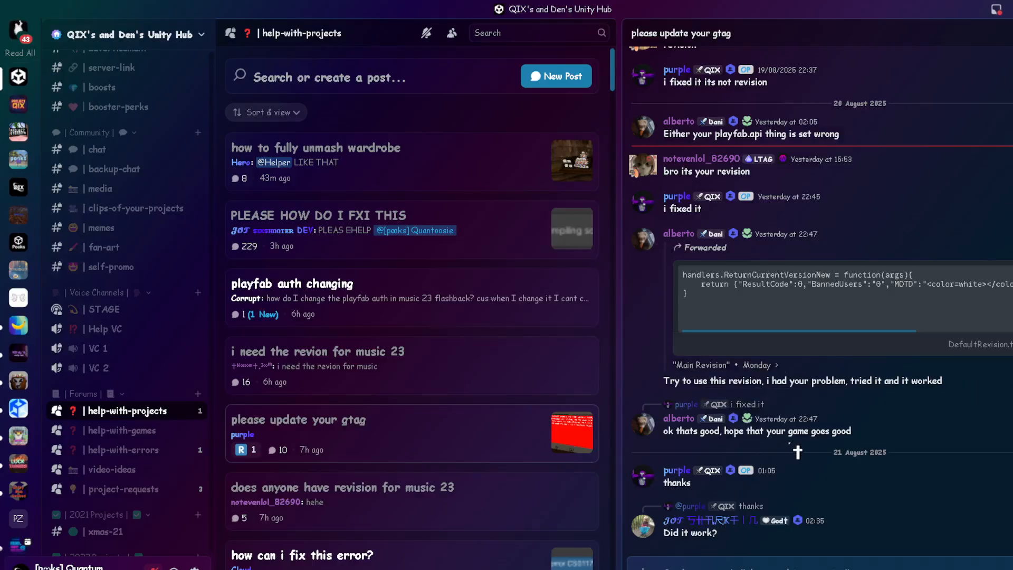
Browse the Discord server's help-with-errors and project-requests forums and the announcements channel, examining the error reports and requested projects
{"action": "left_click", "coordinate": [121, 433]}
{"action": "left_click", "coordinate": [119, 449]}
{"action": "left_click", "coordinate": [373, 185]}
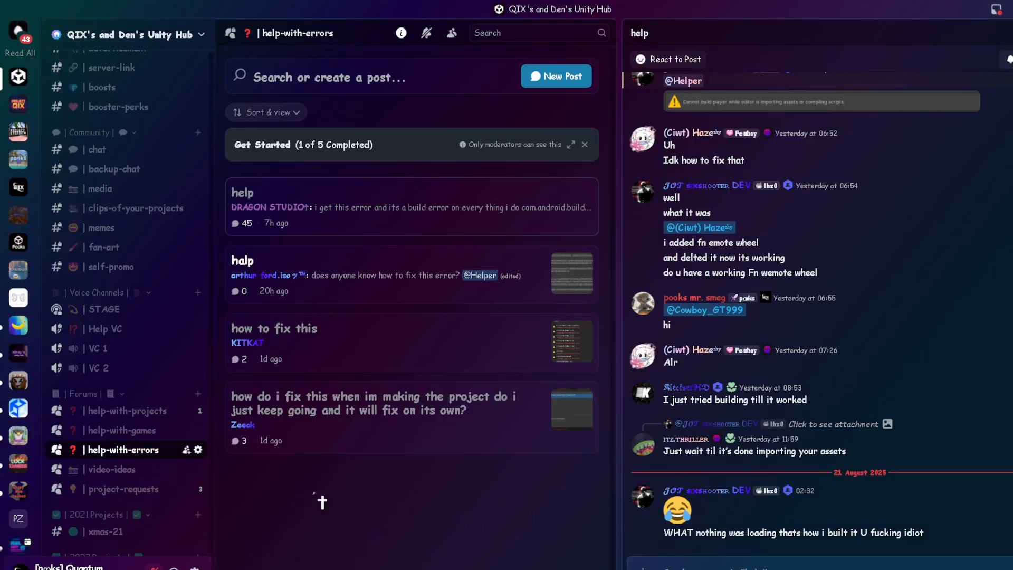
{"action": "left_click", "coordinate": [123, 489]}
{"action": "left_click", "coordinate": [403, 232]}
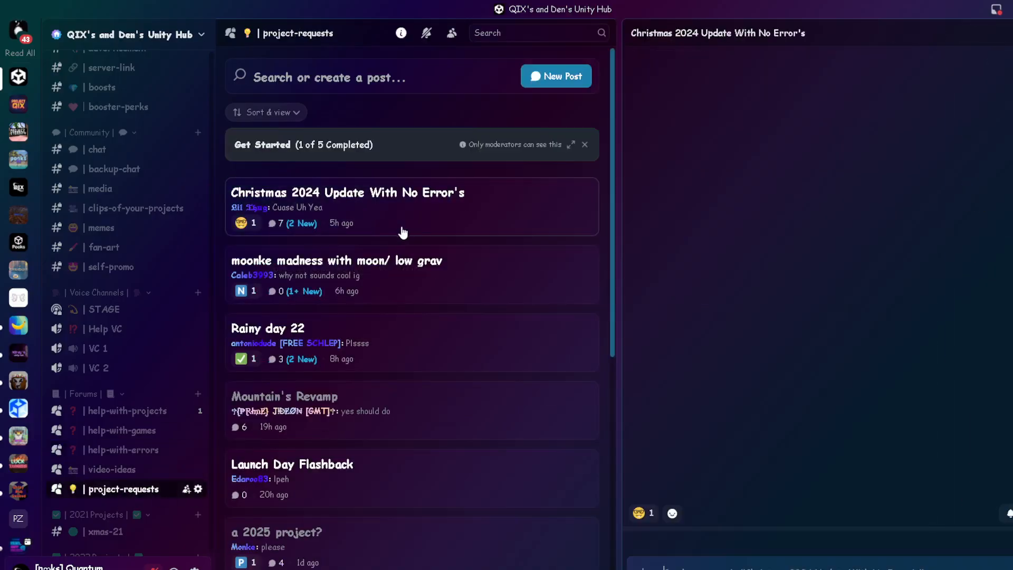
{"action": "left_click", "coordinate": [445, 281]}
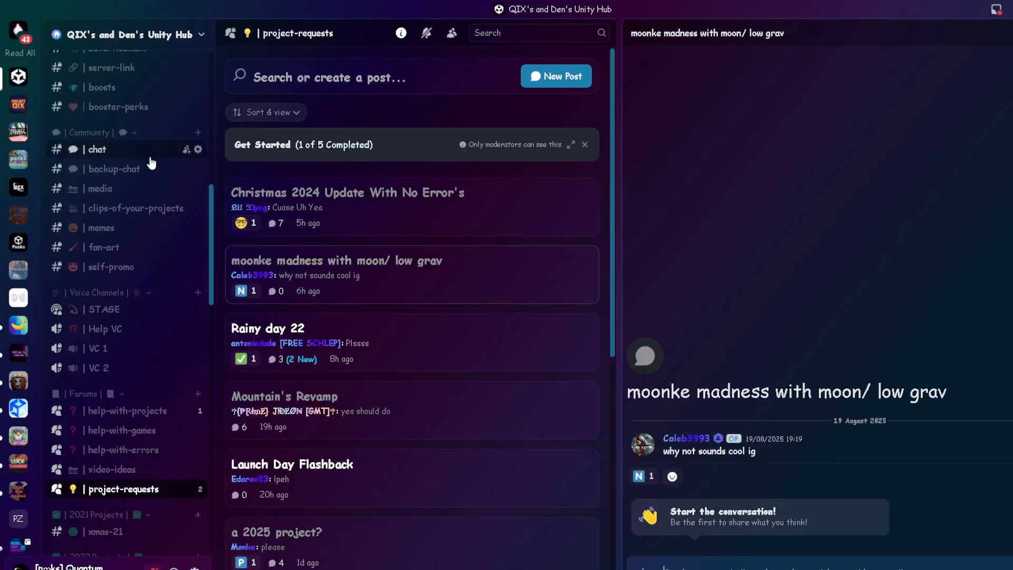
{"action": "left_click", "coordinate": [365, 337]}
{"action": "scroll", "coordinate": [150, 227], "scroll_direction": "up", "scroll_amount": 8}
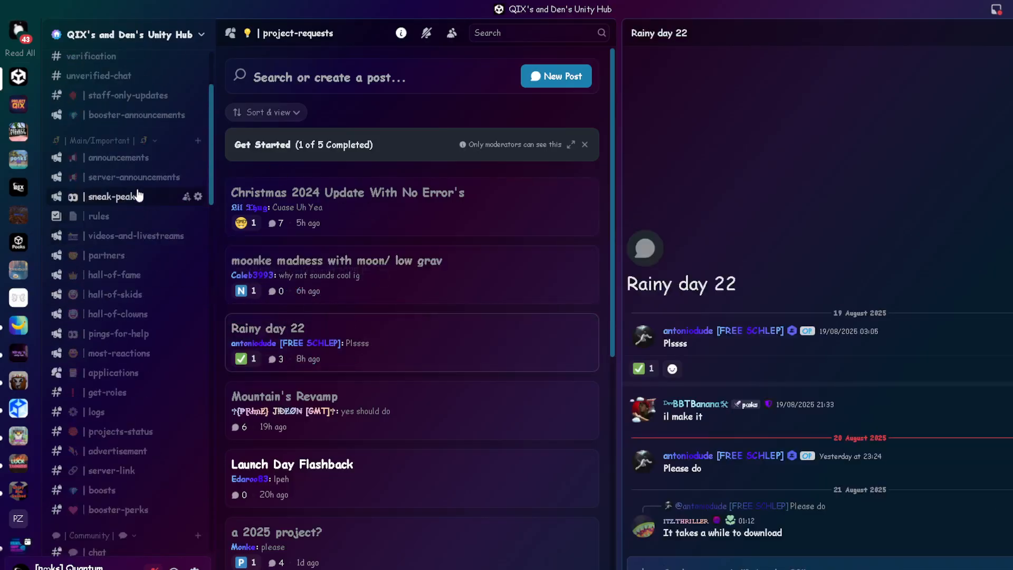
{"action": "left_click", "coordinate": [133, 158]}
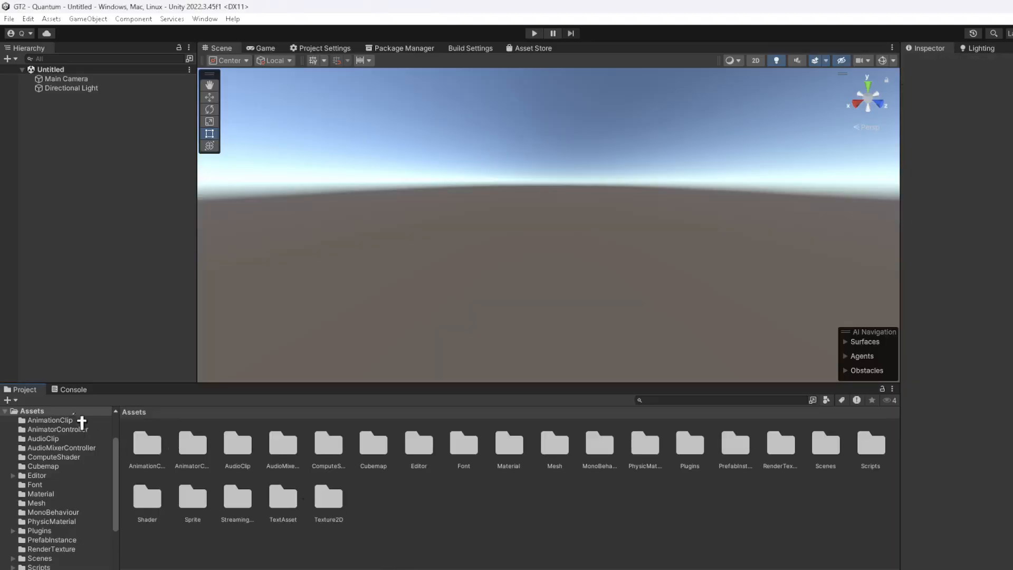
Clear the Console messages of GT2 - Quantum and return to the project's Assets folder
{"action": "left_click", "coordinate": [74, 389]}
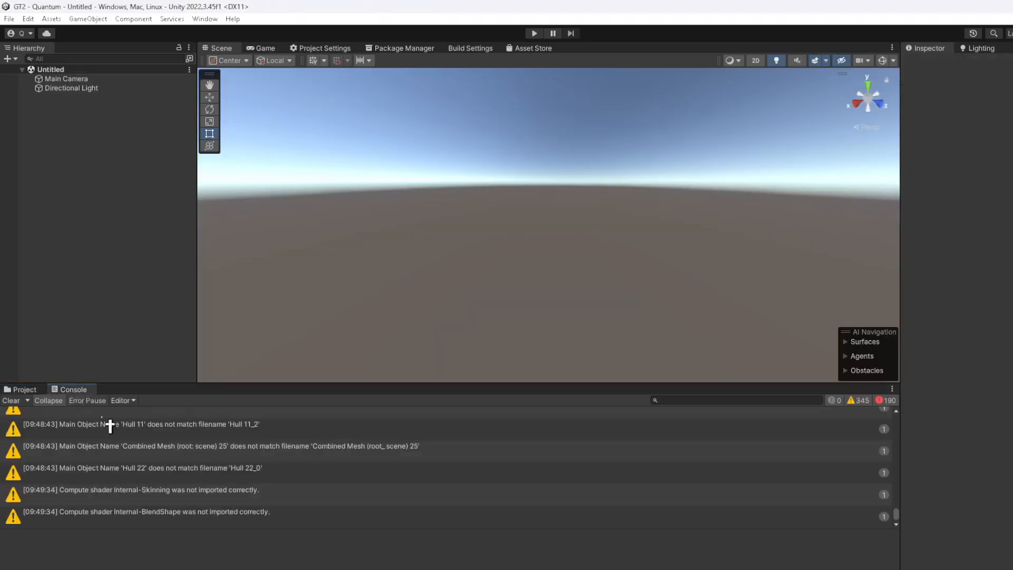
{"action": "left_click", "coordinate": [10, 401]}
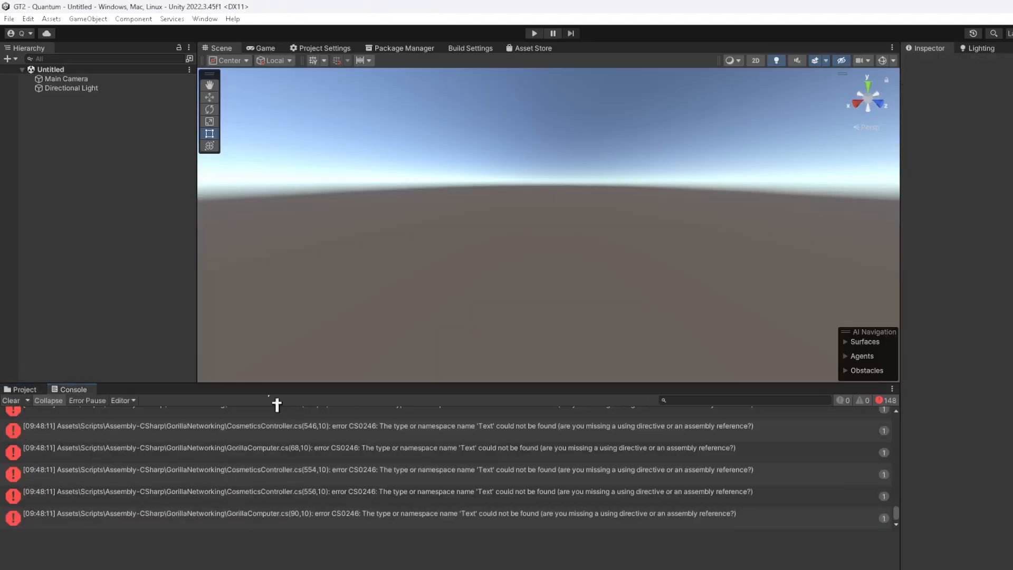
{"action": "left_click", "coordinate": [35, 391]}
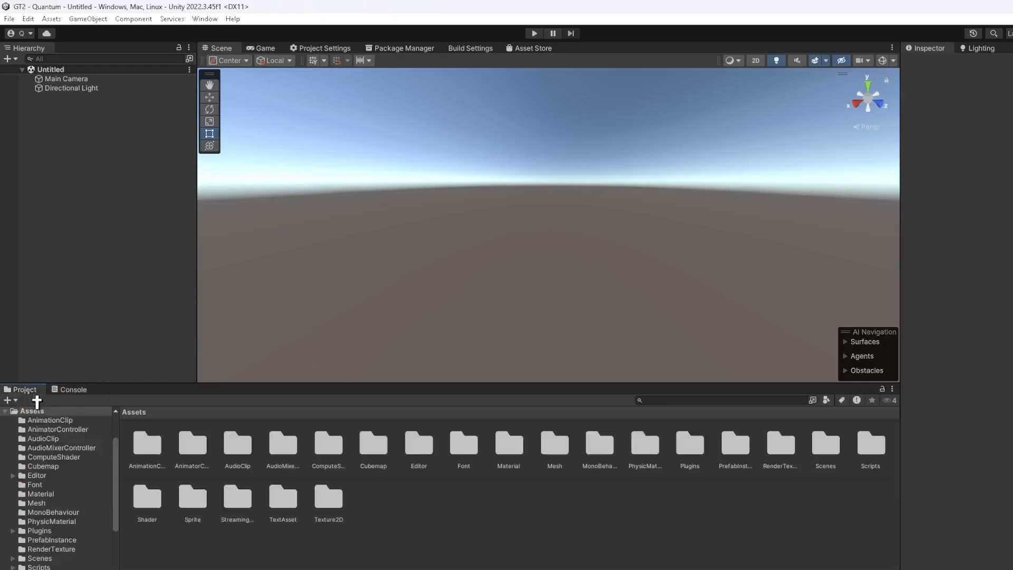
Open the Project Settings of GT2 - Quantum and restore them to the docked size after maximizing
{"action": "right_click_drag", "start_coordinate": [544, 293], "coordinate": [282, 211]}
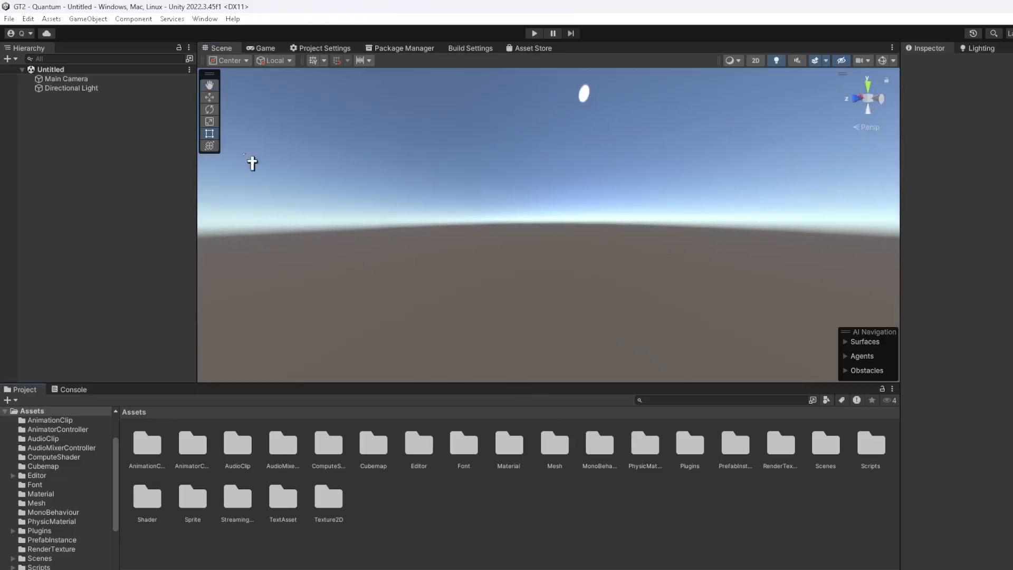
{"action": "double_click", "coordinate": [346, 49]}
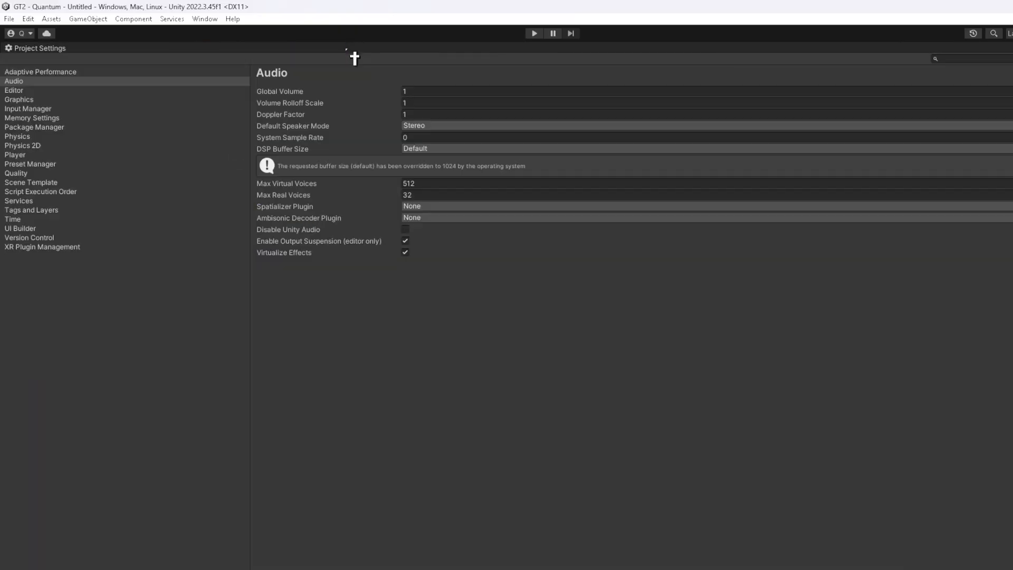
{"action": "double_click", "coordinate": [53, 51]}
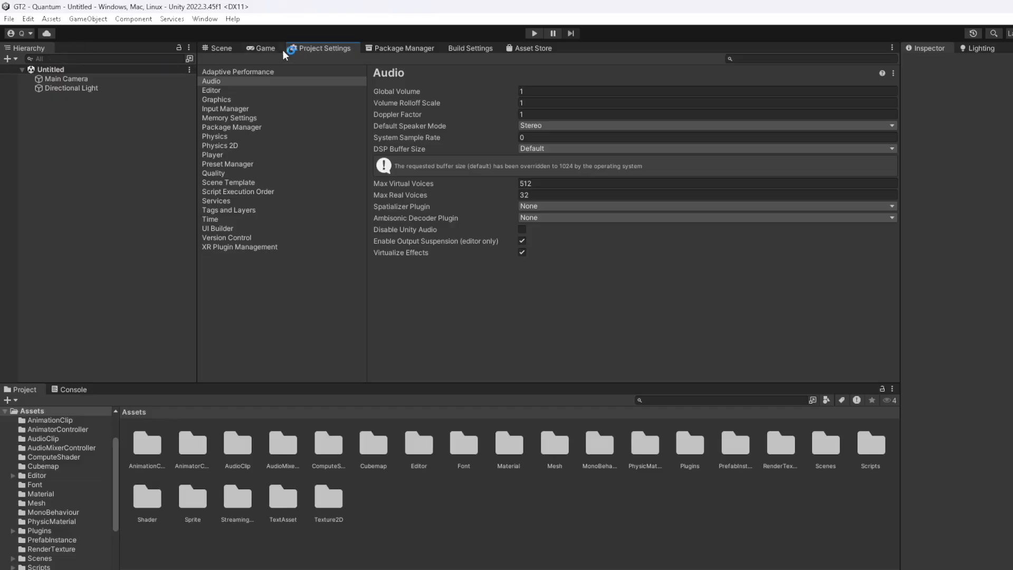
Close the Project Settings, reopen them and dock them between the Game view and the Package Manager
{"action": "left_click", "coordinate": [239, 51]}
{"action": "left_click", "coordinate": [28, 18]}
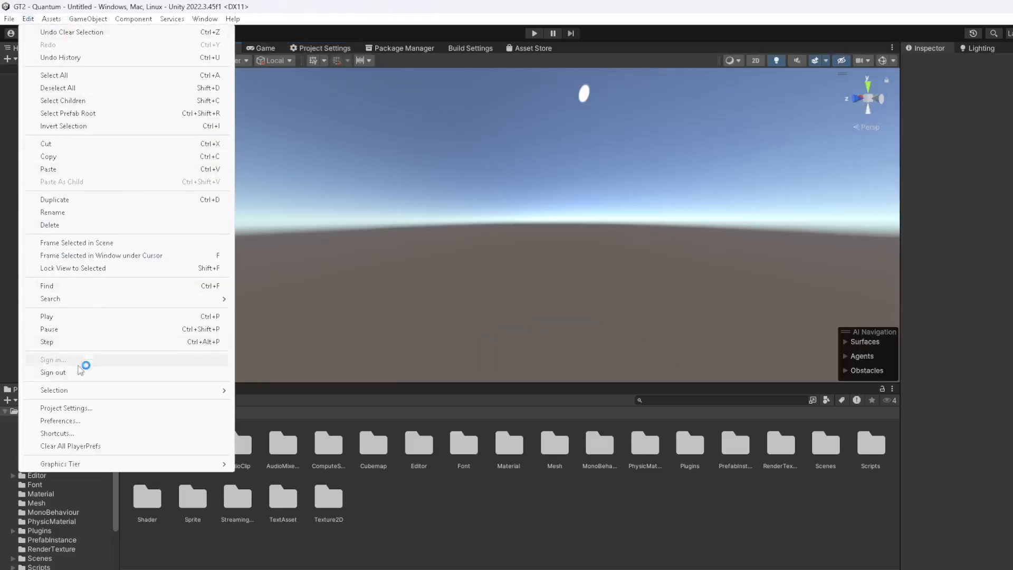
{"action": "left_click", "coordinate": [82, 411]}
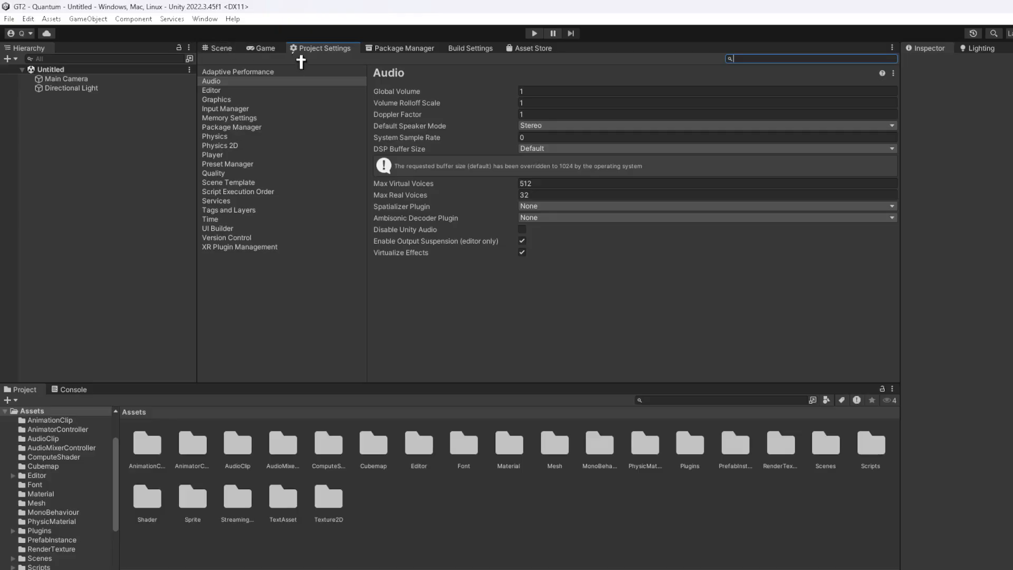
{"action": "right_click", "coordinate": [340, 49]}
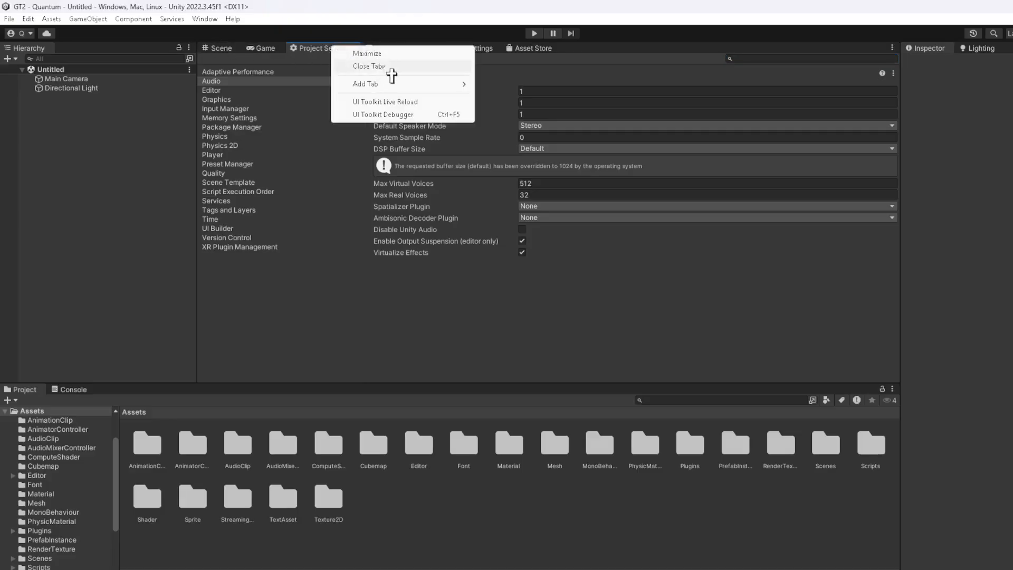
{"action": "left_click", "coordinate": [391, 66]}
{"action": "left_click", "coordinate": [28, 18]}
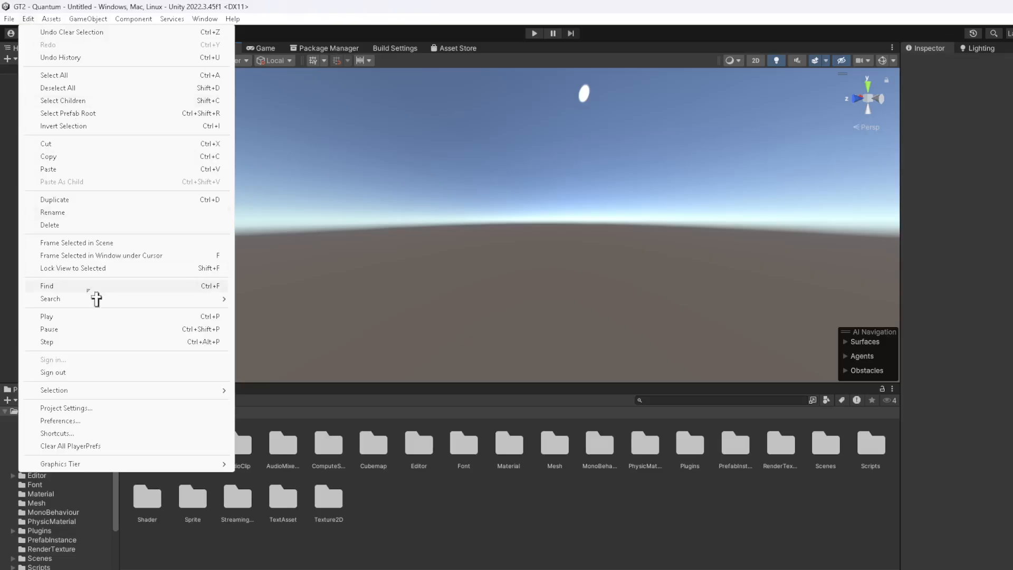
{"action": "left_click", "coordinate": [90, 409]}
{"action": "left_click_drag", "start_coordinate": [54, 326], "coordinate": [334, 47]}
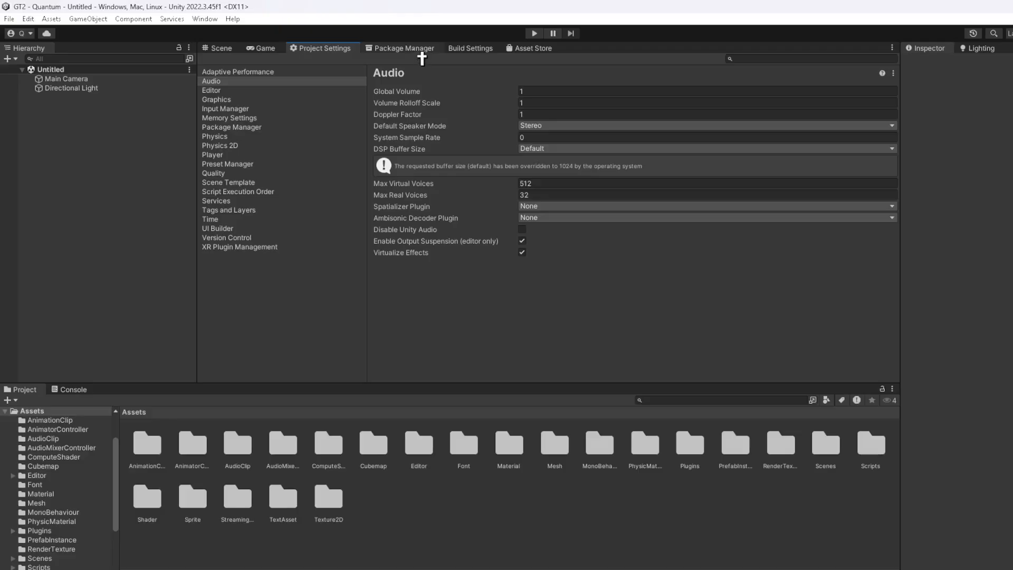
In the Audio settings, disable Enable Output Suspension (editor only) and keep DSP Buffer Size at Default
{"action": "left_click", "coordinate": [228, 81]}
{"action": "left_click", "coordinate": [522, 241]}
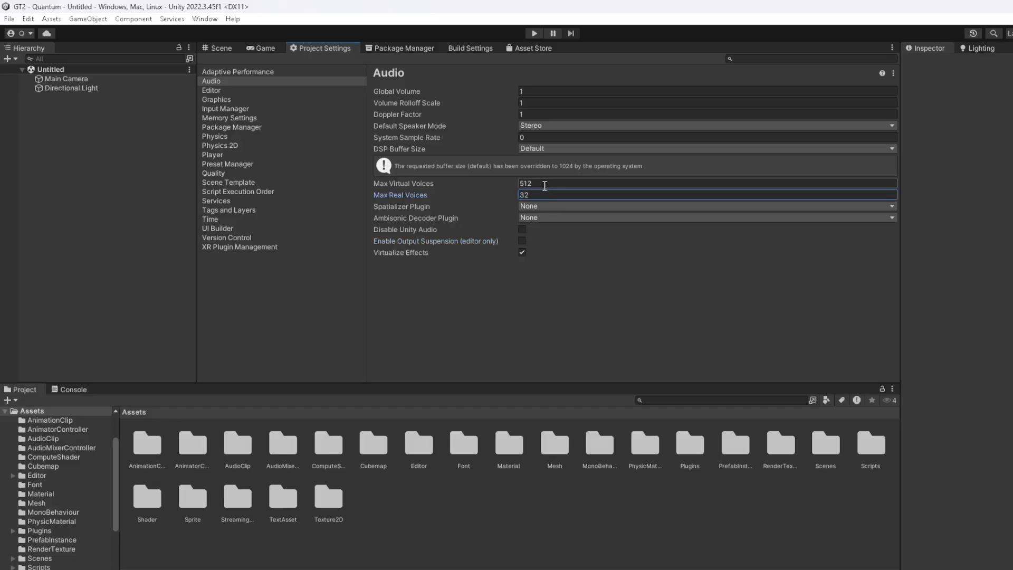
{"action": "left_click", "coordinate": [575, 149]}
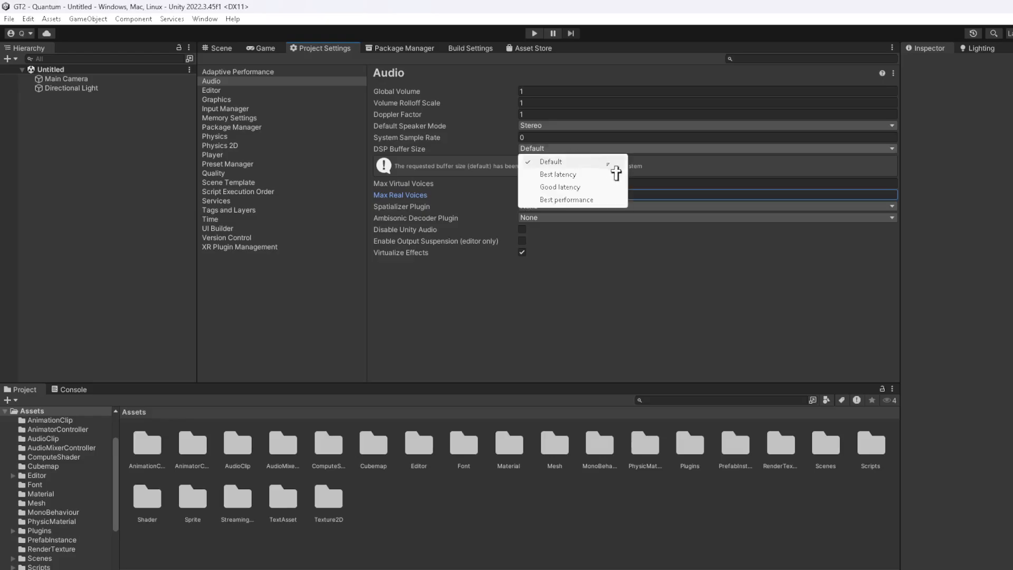
{"action": "left_click", "coordinate": [587, 165]}
{"action": "left_click", "coordinate": [579, 151]}
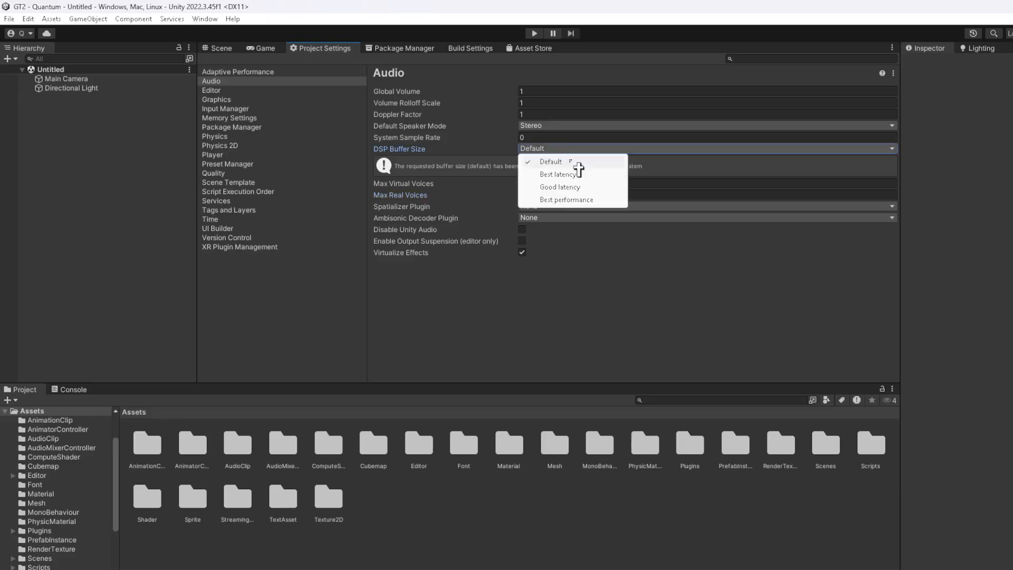
{"action": "left_click", "coordinate": [571, 163]}
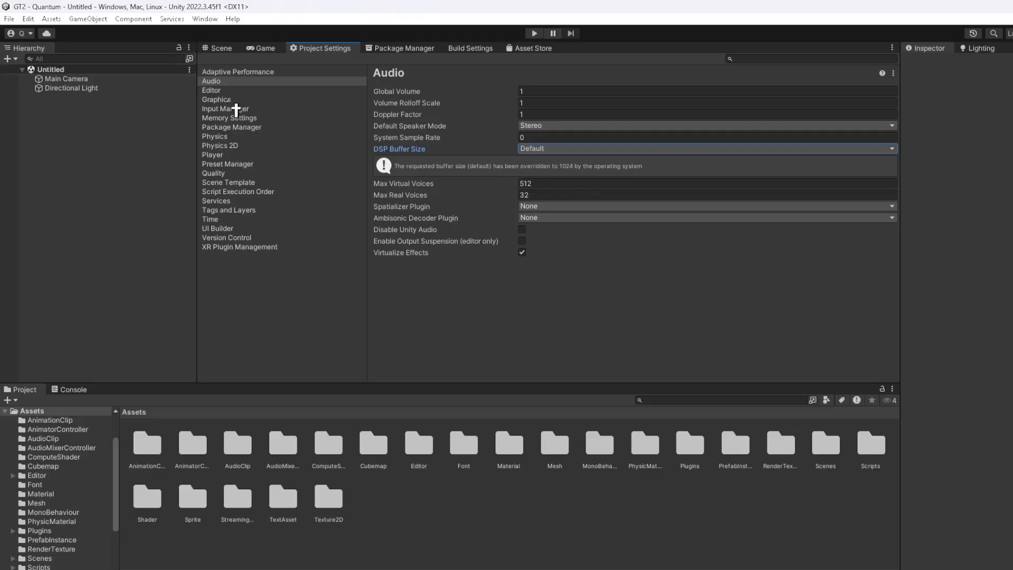
In the Player settings, set the version to 0.1 and the company name to GT2 - Quantum, copied from the product name
{"action": "left_click", "coordinate": [232, 155]}
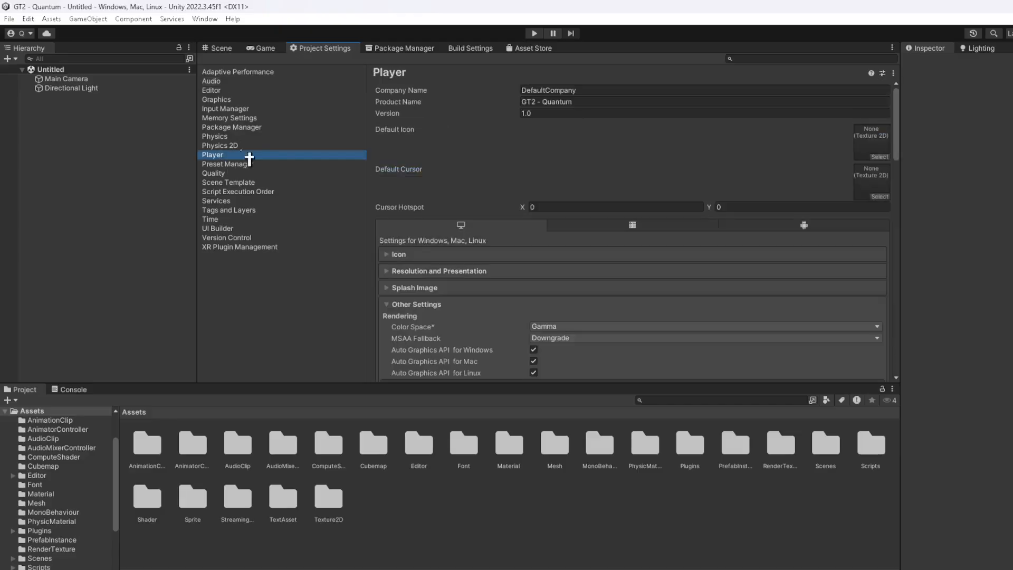
{"action": "left_click", "coordinate": [561, 115]}
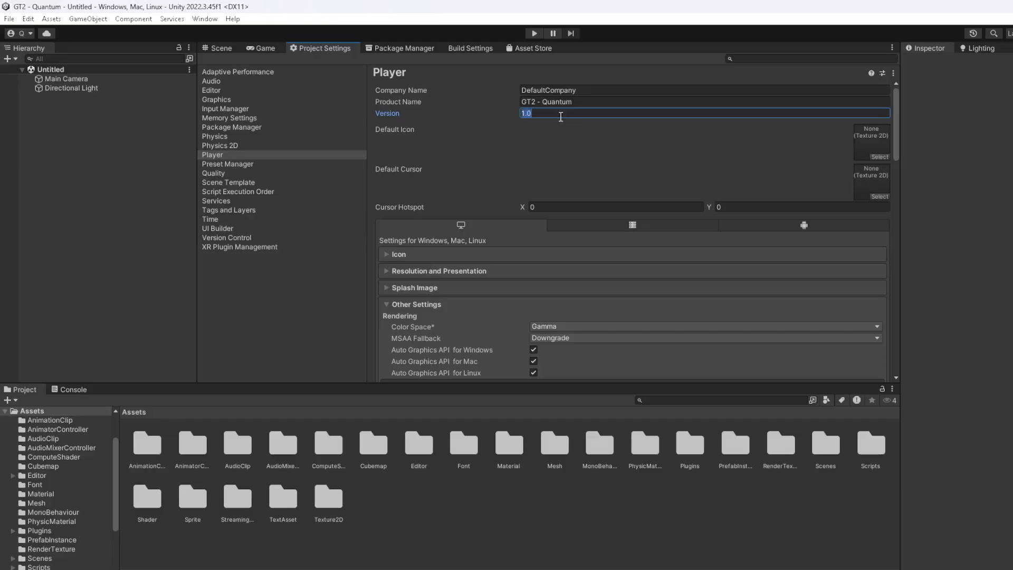
{"action": "left_click", "coordinate": [641, 102]}
{"action": "left_click", "coordinate": [589, 91]}
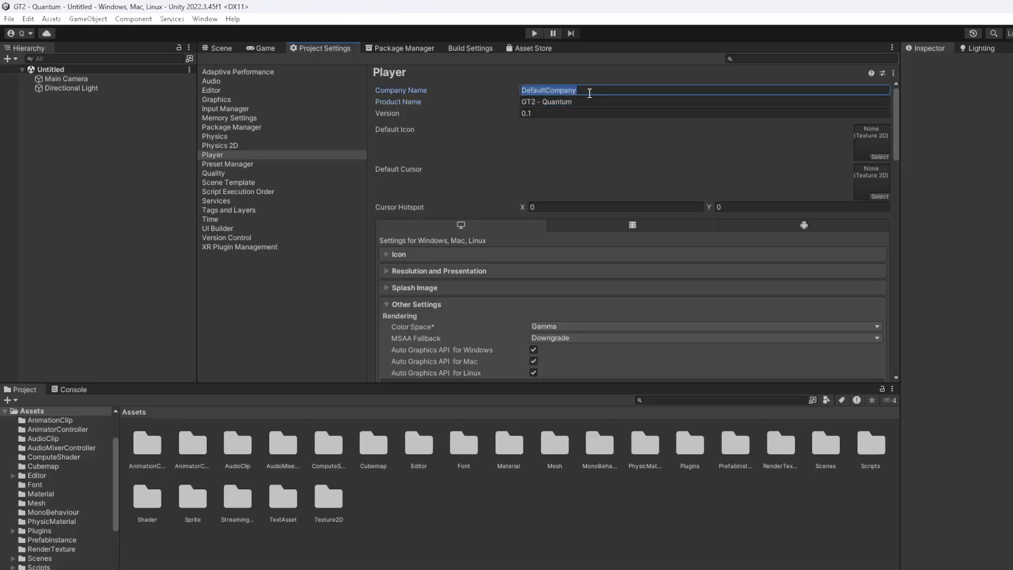
{"action": "type", "text": "Quantum"}
{"action": "left_click", "coordinate": [583, 103]}
{"action": "key", "text": "ctrl+c"}
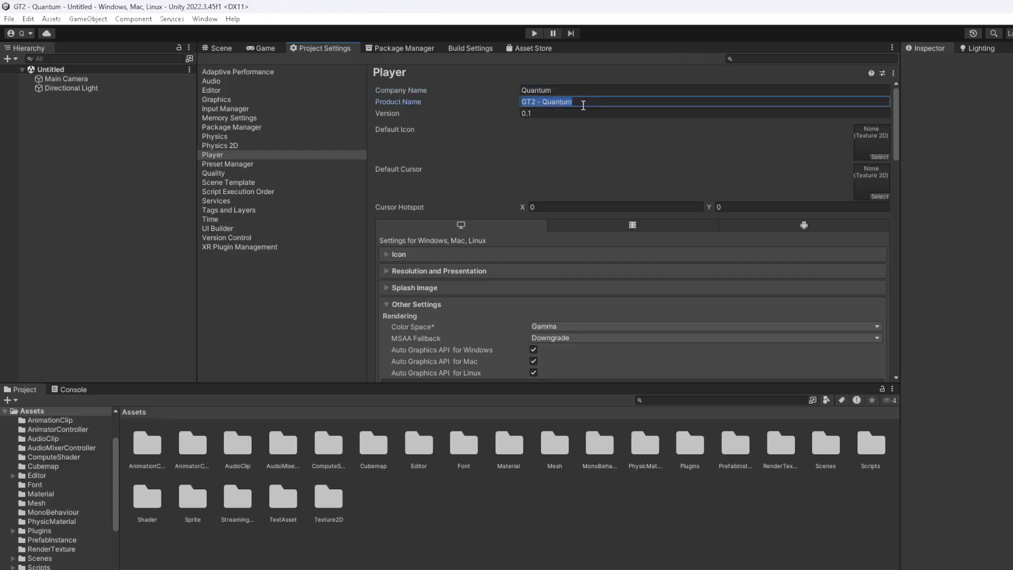
{"action": "left_click", "coordinate": [585, 90]}
{"action": "key", "text": "ctrl+v"}
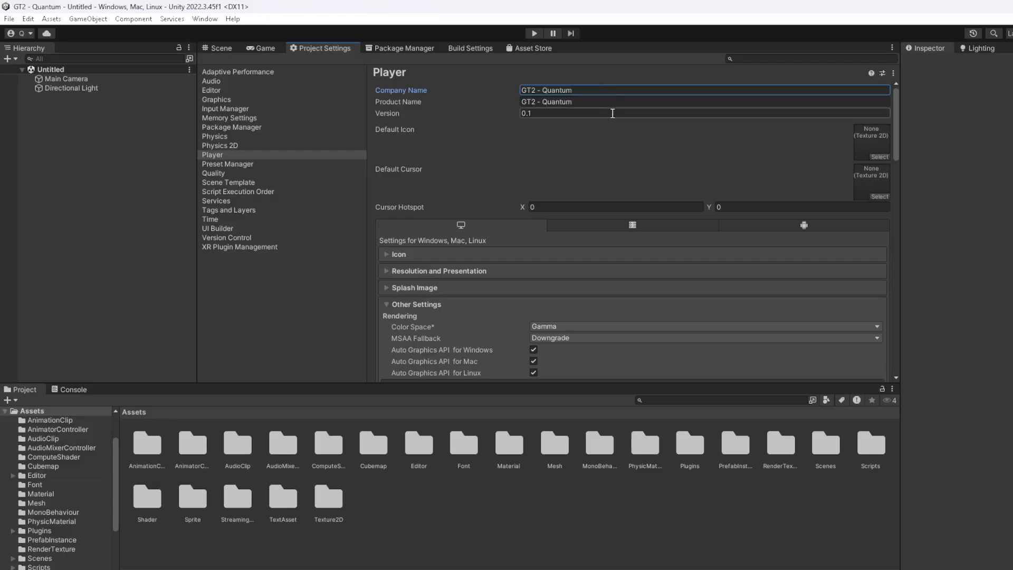
Assign the gorilla logo texture, found by searching for "gorillalo", as the project's default icon
{"action": "left_click", "coordinate": [897, 161]}
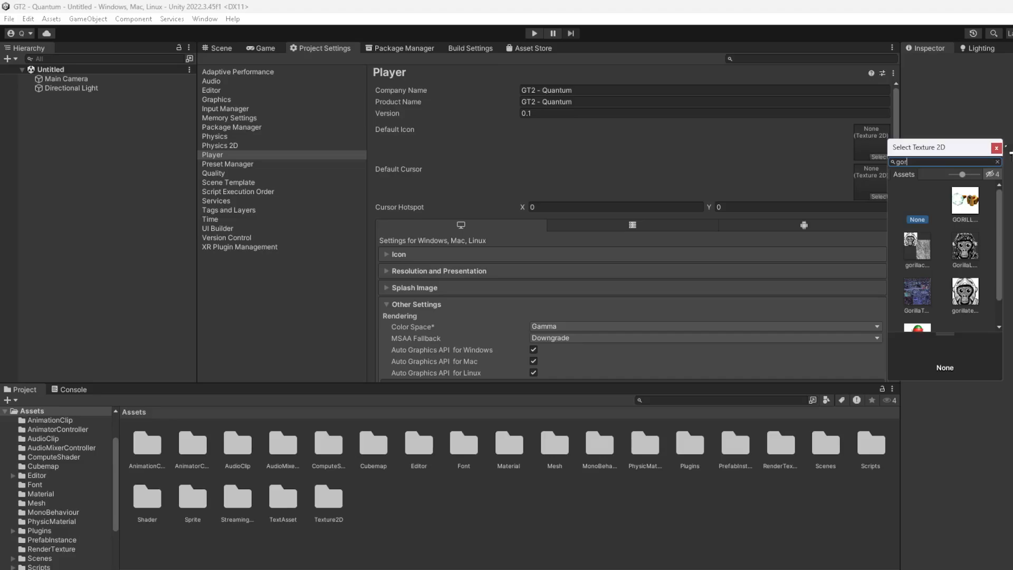
{"action": "left_click", "coordinate": [996, 148]}
{"action": "left_click", "coordinate": [895, 168]}
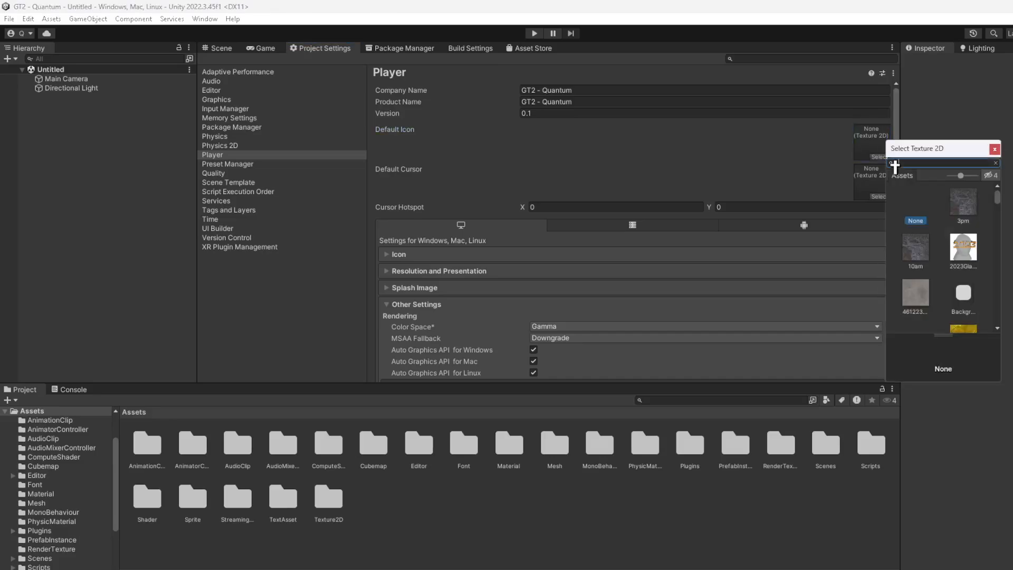
{"action": "type", "text": "gorillalo"}
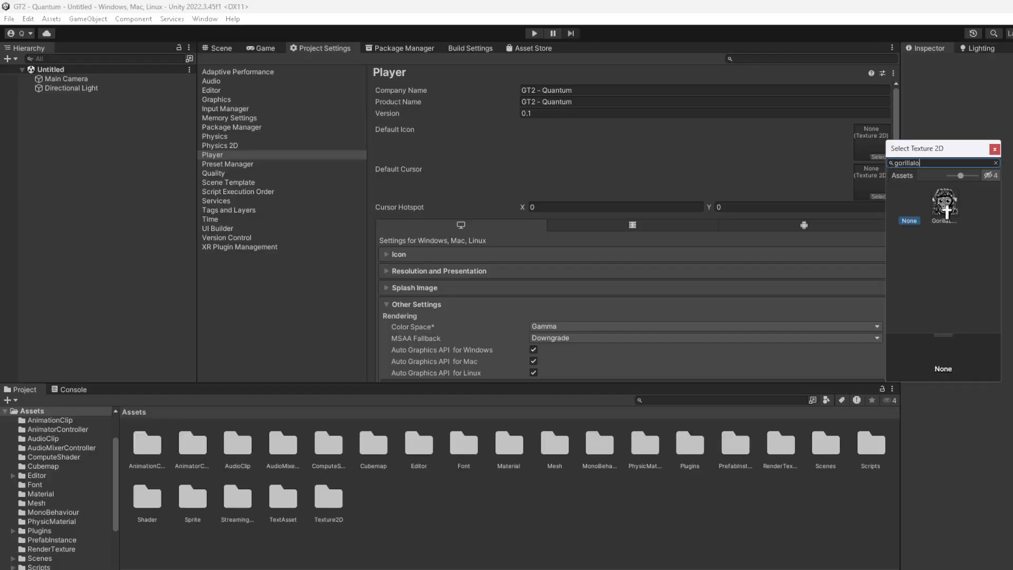
{"action": "double_click", "coordinate": [946, 211]}
Disable Static Batching and Dynamic Batching in the Windows, Mac, Linux player settings
{"action": "scroll", "coordinate": [586, 274], "scroll_direction": "down", "scroll_amount": 3}
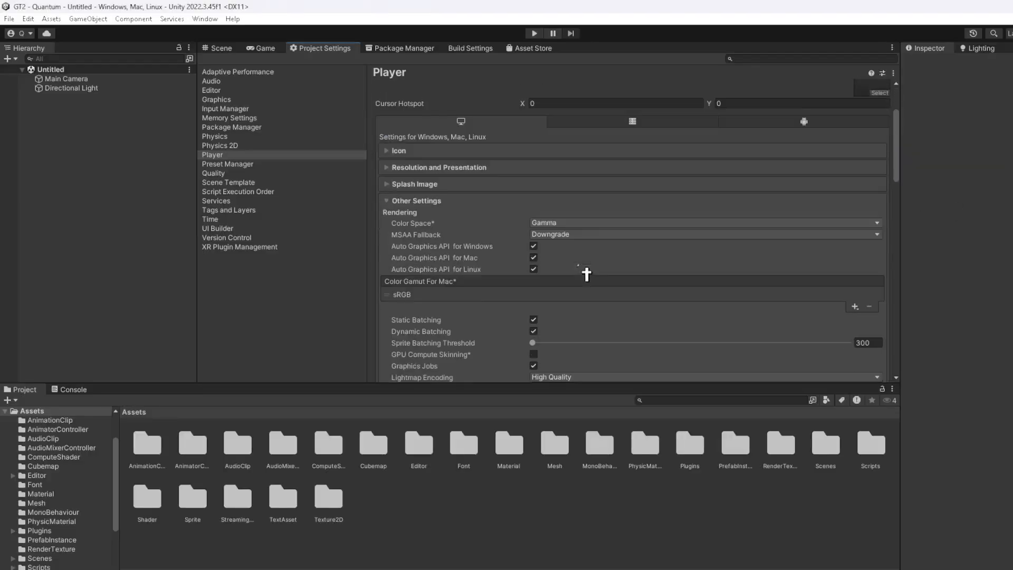
{"action": "left_click", "coordinate": [534, 320]}
{"action": "left_click", "coordinate": [534, 331]}
Set Lightmap Encoding and HDR Cubemap Encoding to Normal Quality for Windows, Mac, Linux
{"action": "scroll", "coordinate": [782, 343], "scroll_direction": "down", "scroll_amount": 4}
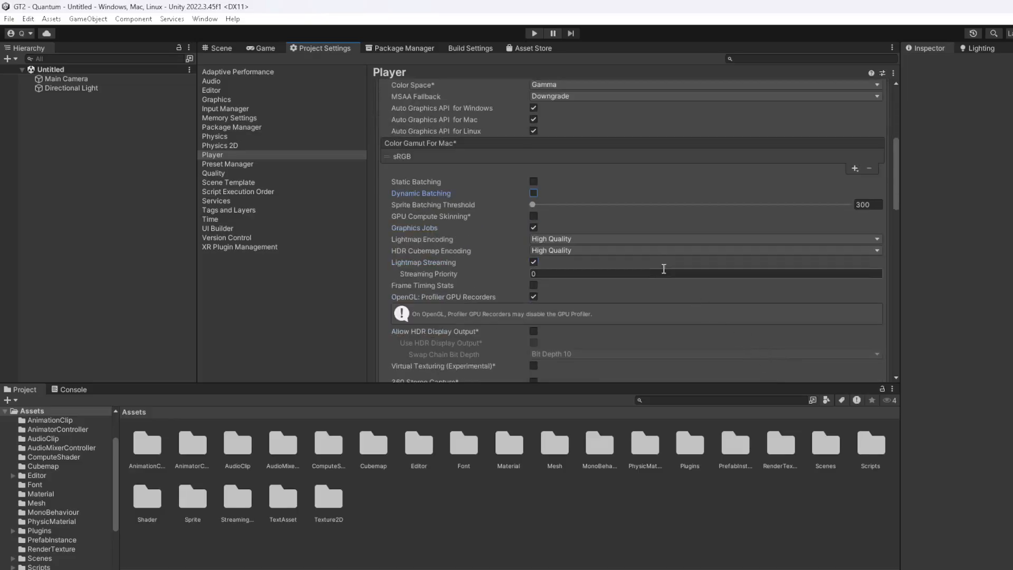
{"action": "left_click", "coordinate": [577, 239]}
{"action": "left_click", "coordinate": [577, 265]}
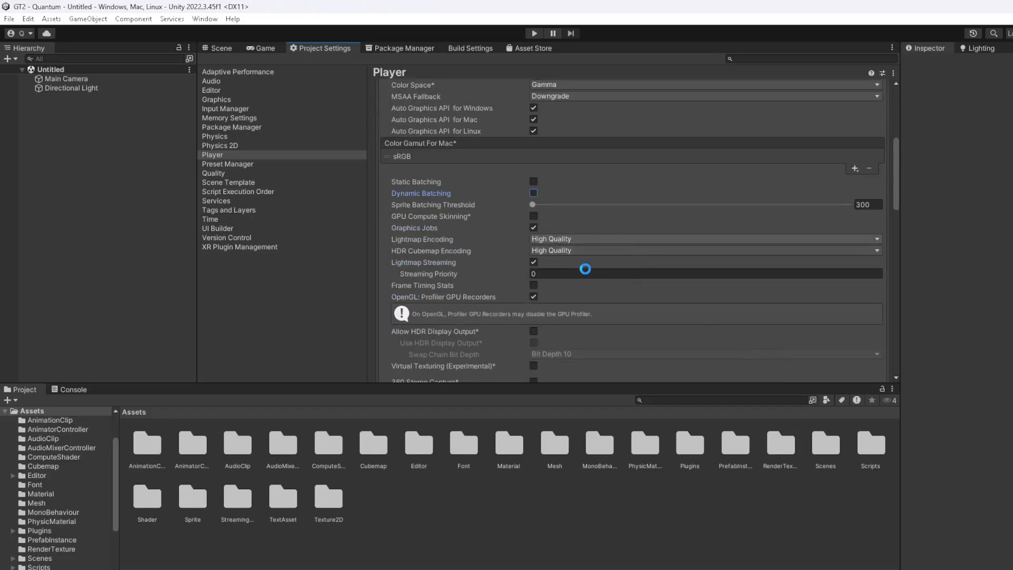
{"action": "left_click", "coordinate": [569, 250]}
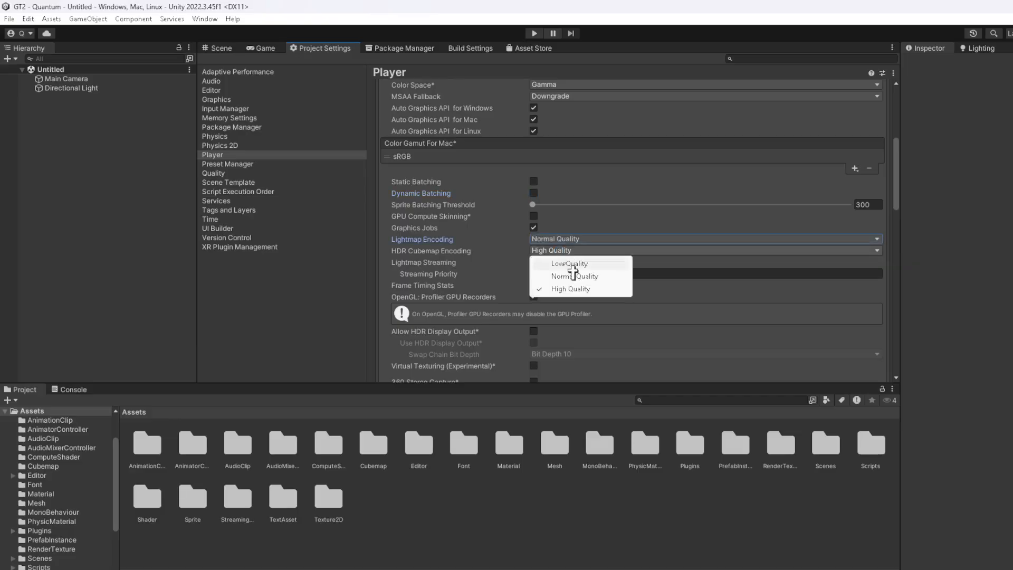
{"action": "left_click", "coordinate": [574, 276]}
{"action": "scroll", "coordinate": [516, 273], "scroll_direction": "down", "scroll_amount": 4}
In the Android player settings, change the color space to Linear and disable Static Batching and Dynamic Batching
{"action": "scroll", "coordinate": [578, 275], "scroll_direction": "up", "scroll_amount": 5}
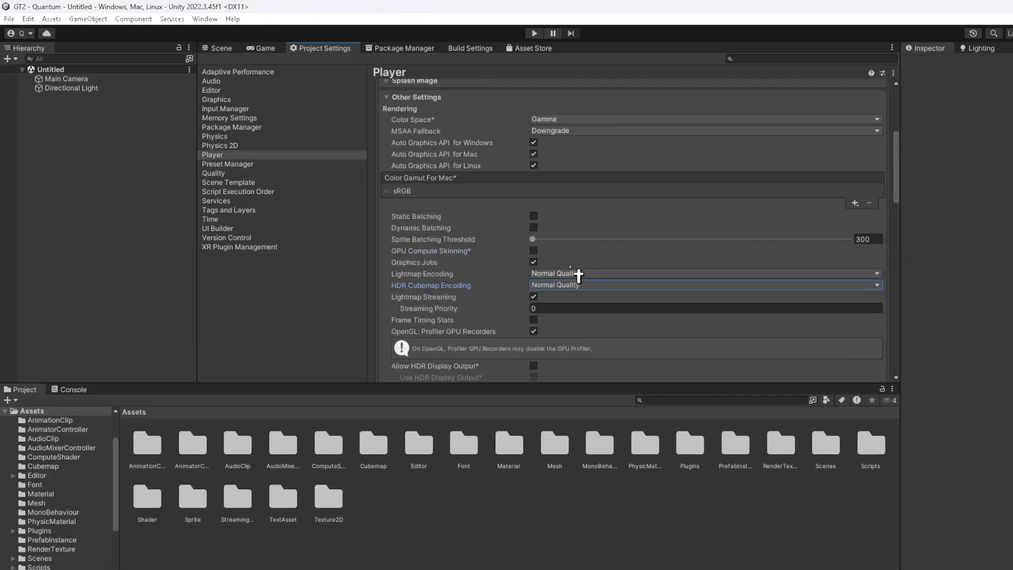
{"action": "scroll", "coordinate": [579, 275], "scroll_direction": "up", "scroll_amount": 4}
{"action": "left_click", "coordinate": [806, 193]}
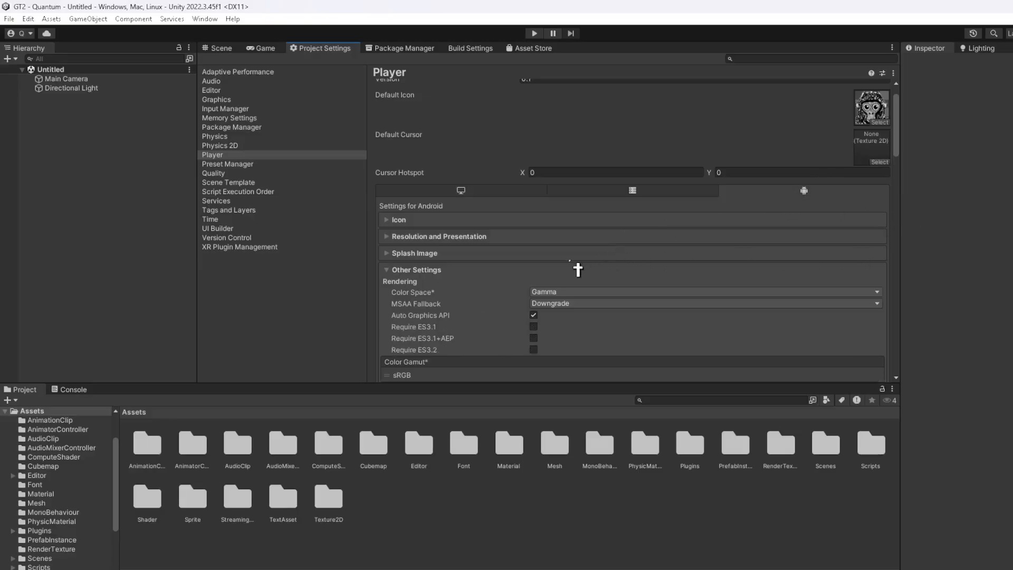
{"action": "scroll", "coordinate": [552, 264], "scroll_direction": "up", "scroll_amount": 1}
{"action": "scroll", "coordinate": [574, 284], "scroll_direction": "down", "scroll_amount": 3}
{"action": "left_click", "coordinate": [560, 189]}
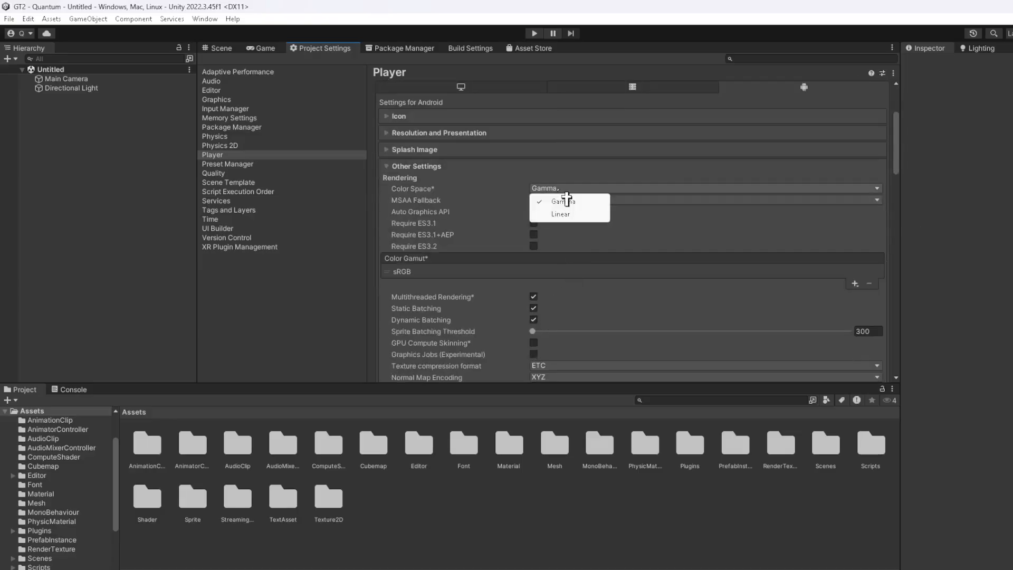
{"action": "left_click", "coordinate": [569, 219]}
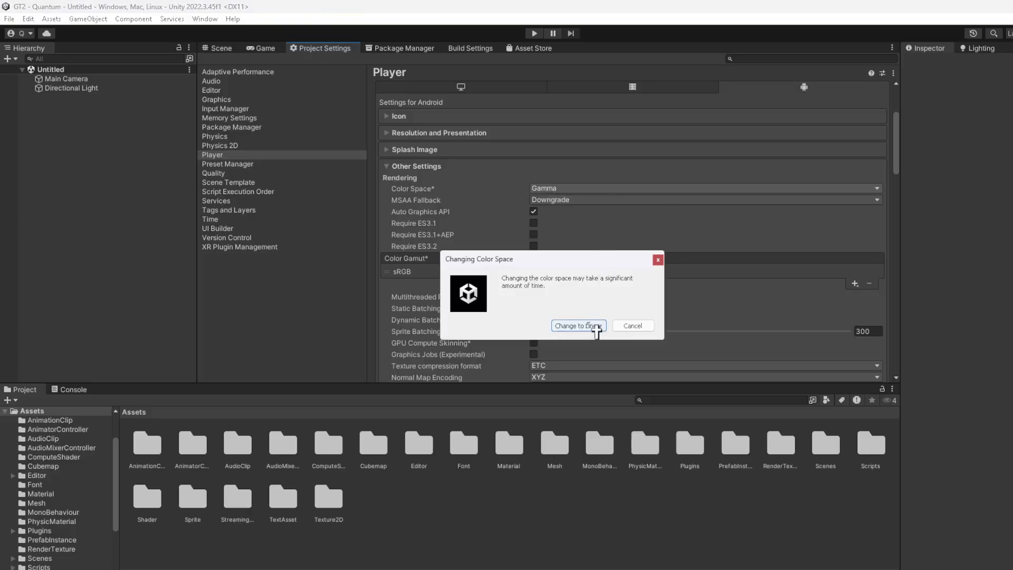
{"action": "left_click", "coordinate": [536, 328]}
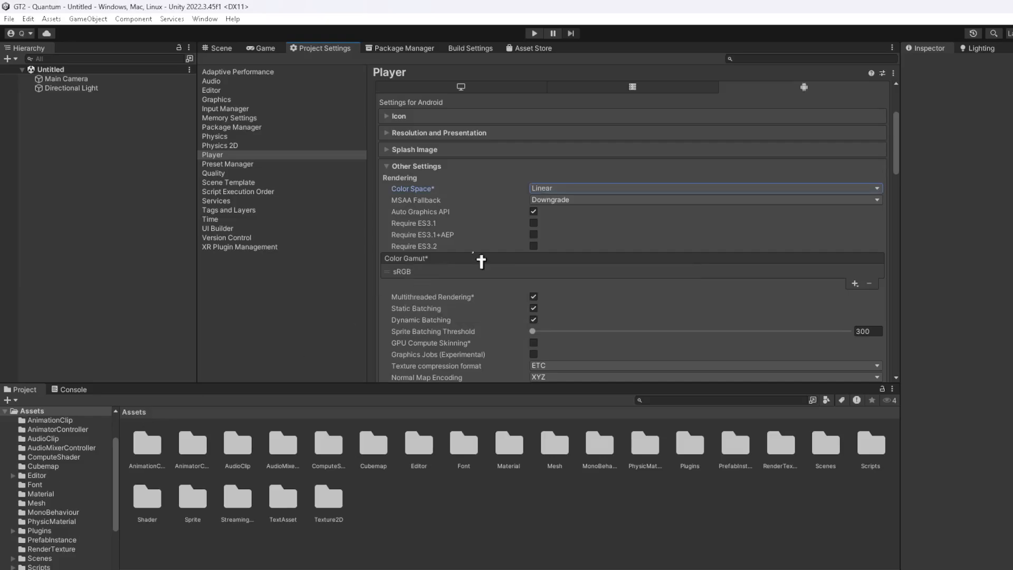
{"action": "left_click", "coordinate": [534, 308]}
{"action": "left_click", "coordinate": [534, 320]}
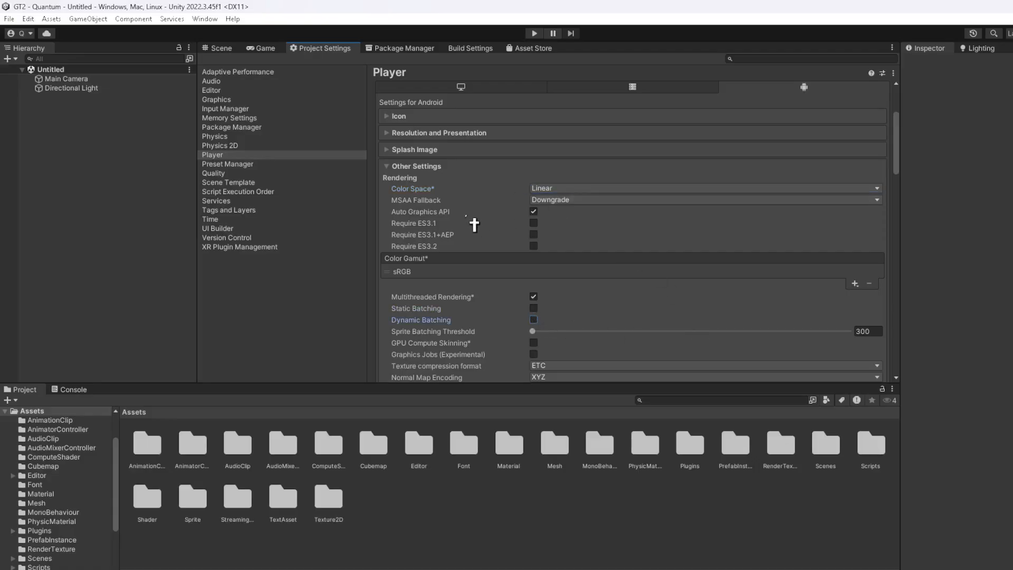
Turn off Auto Graphics API for Android and remove Vulkan from the graphics APIs, keeping OpenGLES3
{"action": "left_click", "coordinate": [533, 211]}
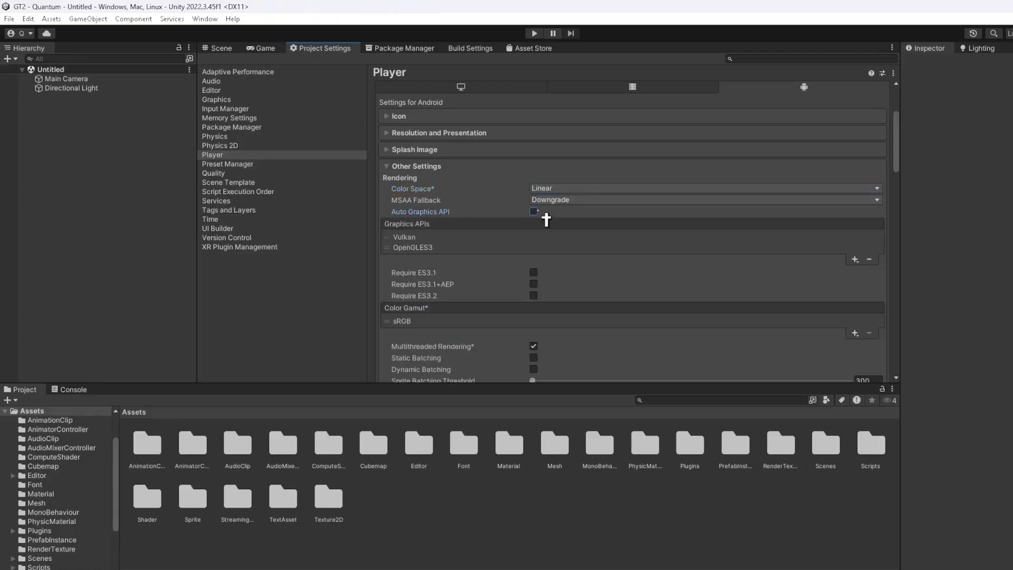
{"action": "left_click", "coordinate": [416, 238]}
{"action": "left_click", "coordinate": [869, 259]}
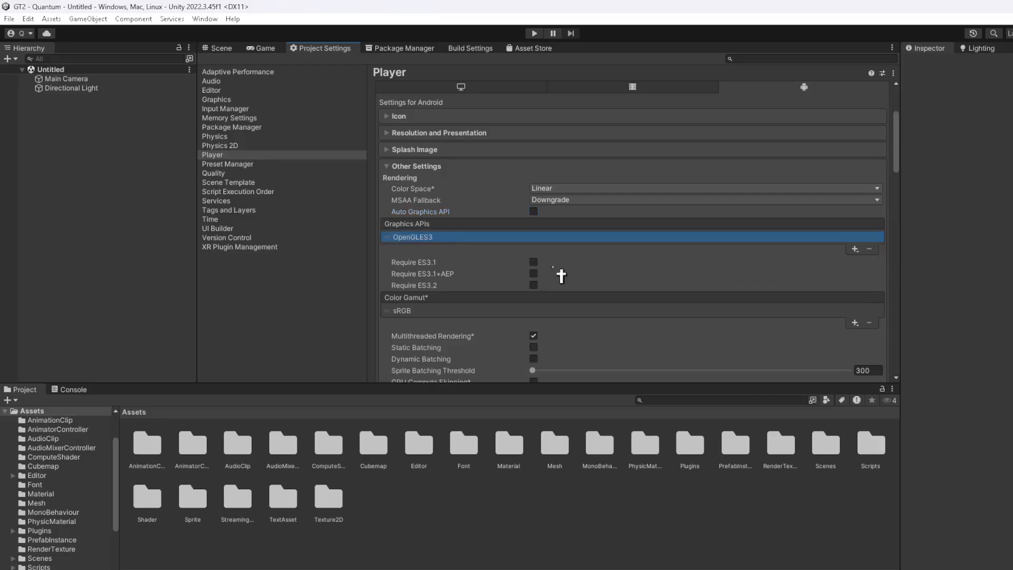
{"action": "scroll", "coordinate": [548, 273], "scroll_direction": "down", "scroll_amount": 4}
{"action": "scroll", "coordinate": [551, 269], "scroll_direction": "down", "scroll_amount": 1}
{"action": "scroll", "coordinate": [532, 243], "scroll_direction": "up", "scroll_amount": 4}
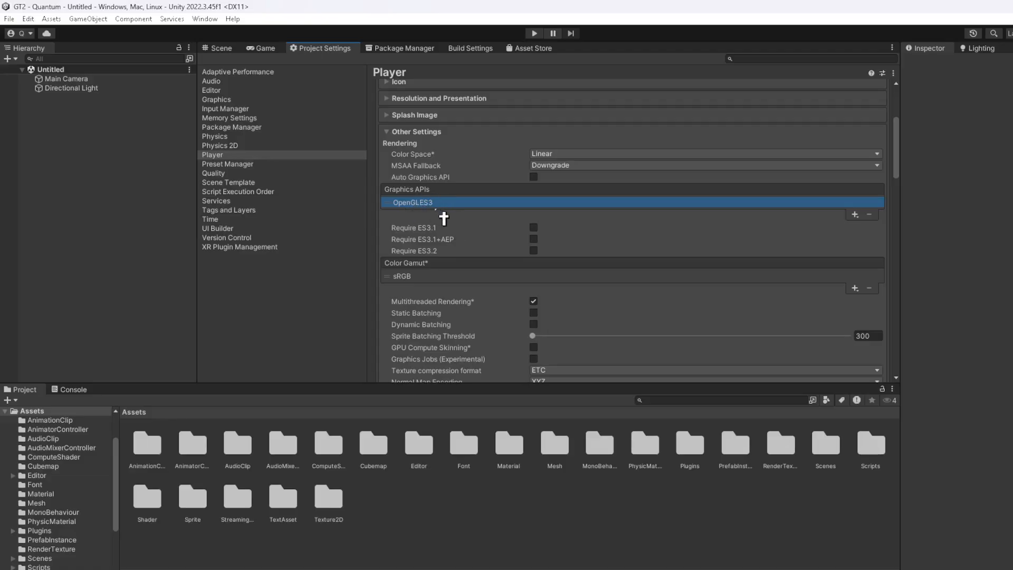
Set Lightmap Encoding and HDR Cubemap Encoding to Normal Quality for Android
{"action": "scroll", "coordinate": [621, 363], "scroll_direction": "down", "scroll_amount": 3}
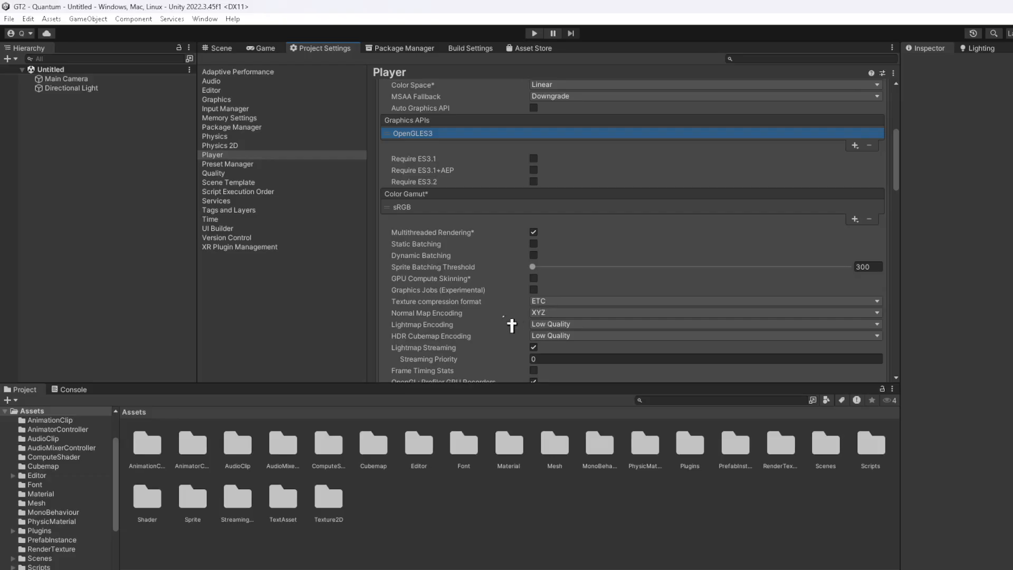
{"action": "left_click", "coordinate": [551, 324]}
{"action": "left_click", "coordinate": [572, 351]}
{"action": "left_click", "coordinate": [570, 336]}
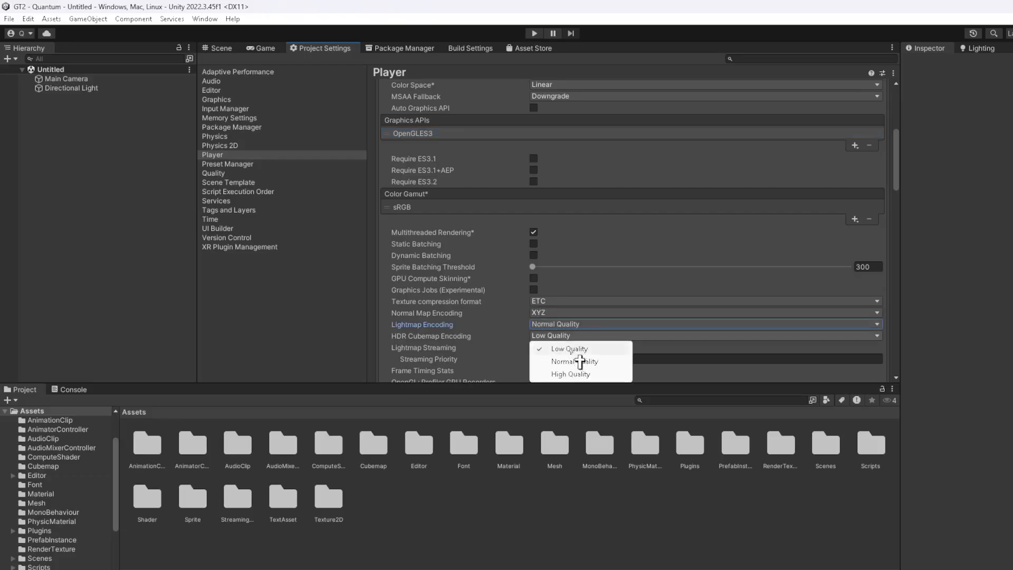
{"action": "left_click", "coordinate": [572, 352]}
{"action": "left_click", "coordinate": [572, 336]}
{"action": "left_click", "coordinate": [580, 362]}
Set the Android Minimum API Level to Android 12.0 (12L, API level 32)
{"action": "scroll", "coordinate": [580, 356], "scroll_direction": "down", "scroll_amount": 12}
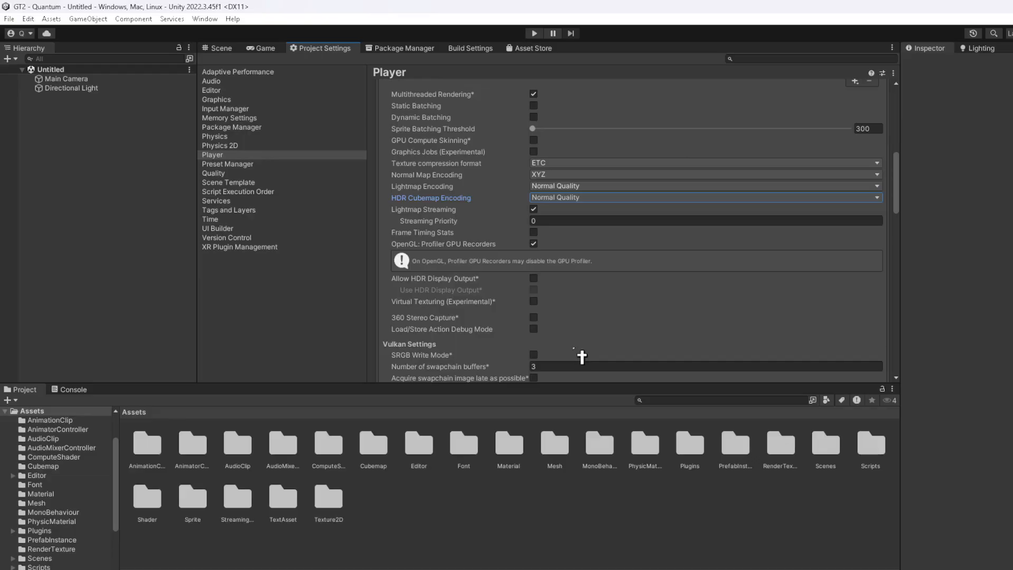
{"action": "scroll", "coordinate": [576, 336], "scroll_direction": "down", "scroll_amount": 7}
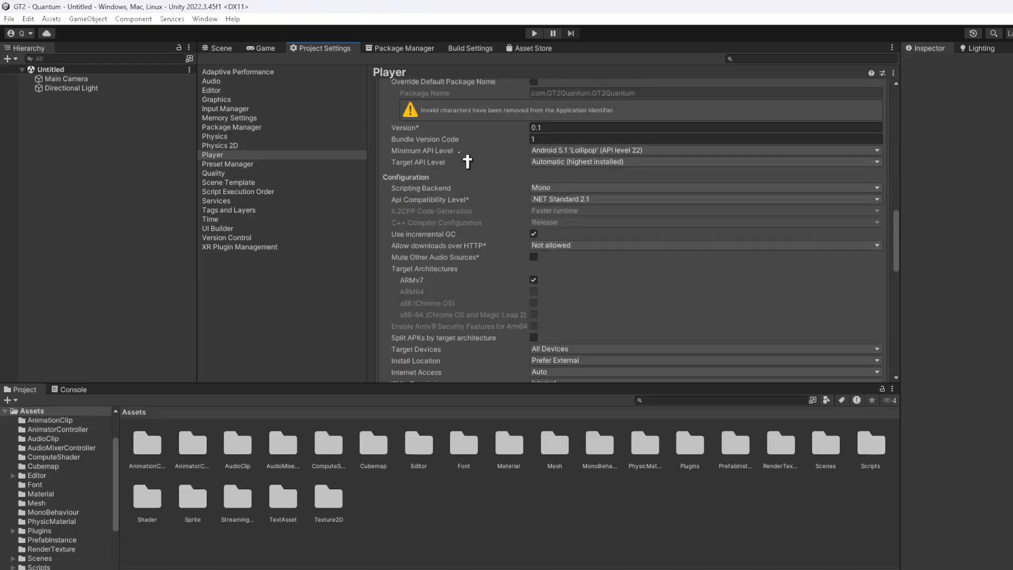
{"action": "left_click", "coordinate": [554, 152]}
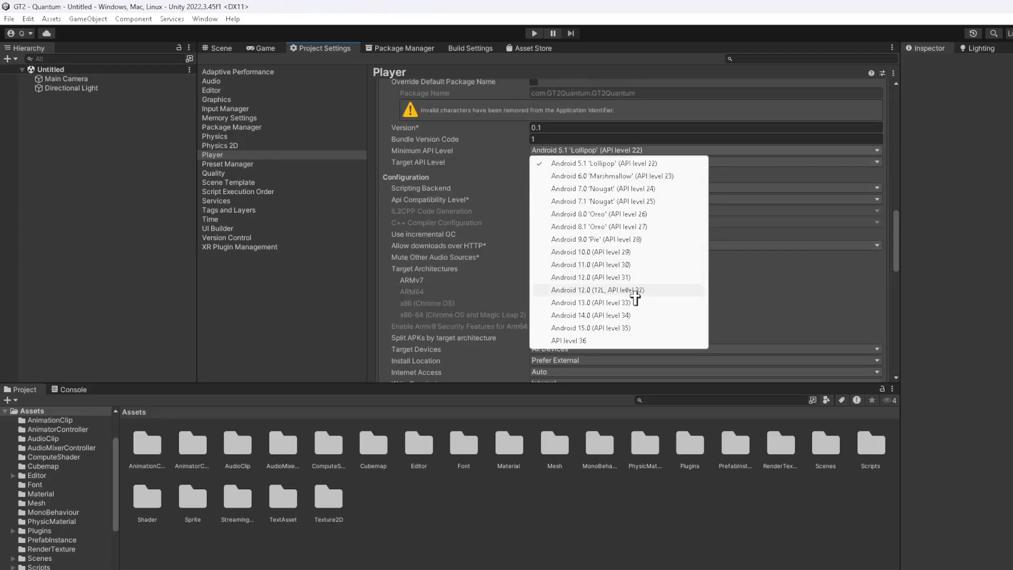
{"action": "left_click", "coordinate": [619, 293]}
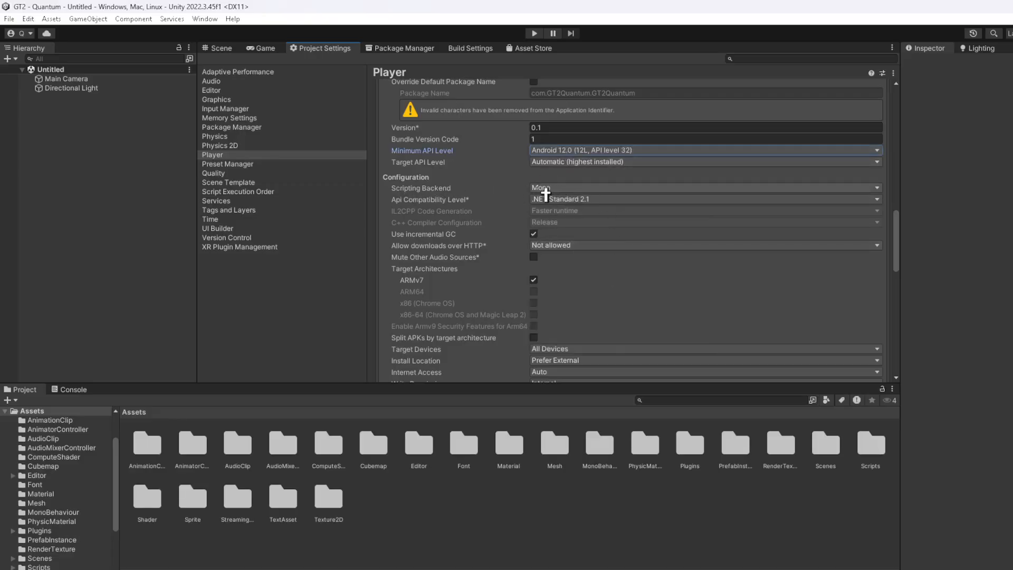
Set the Android scripting backend to IL2CPP and make ARM64 the only target architecture, disabling ARMv7
{"action": "left_click", "coordinate": [559, 188]}
{"action": "left_click", "coordinate": [564, 211]}
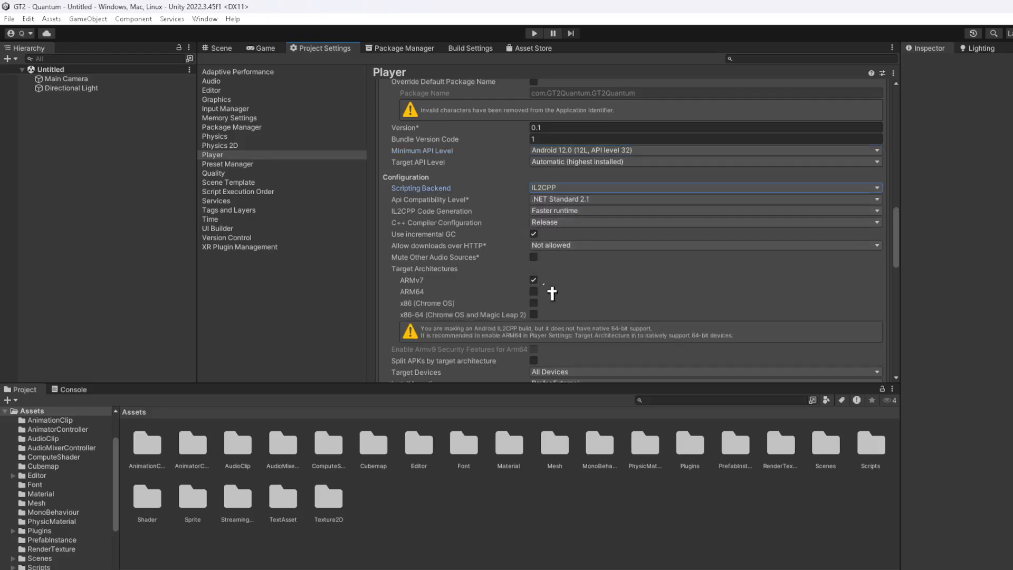
{"action": "left_click", "coordinate": [534, 291]}
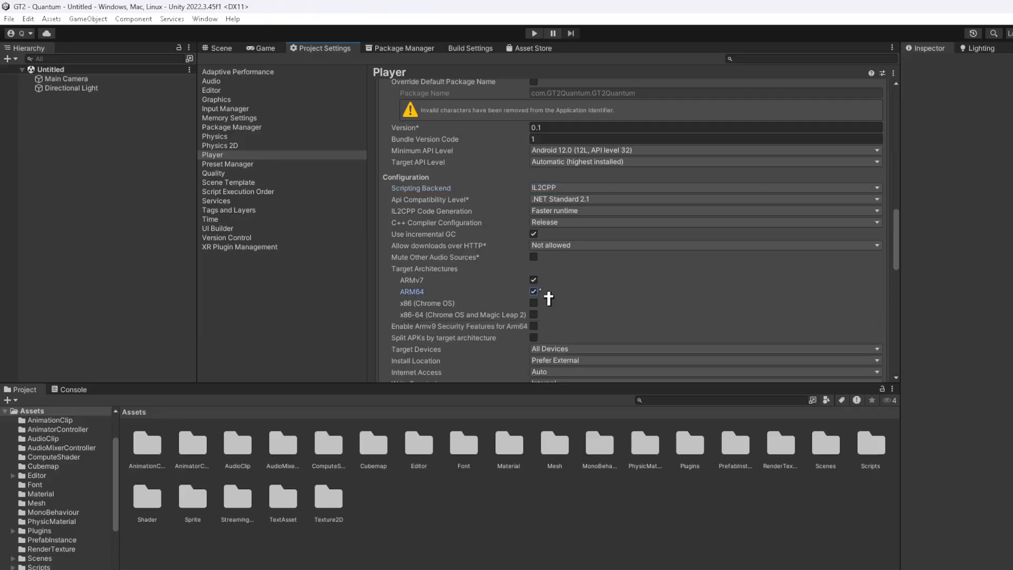
{"action": "left_click", "coordinate": [534, 280]}
Set the Android Install Location to Automatic and keep Target Devices on All Devices
{"action": "scroll", "coordinate": [566, 277], "scroll_direction": "down", "scroll_amount": 3}
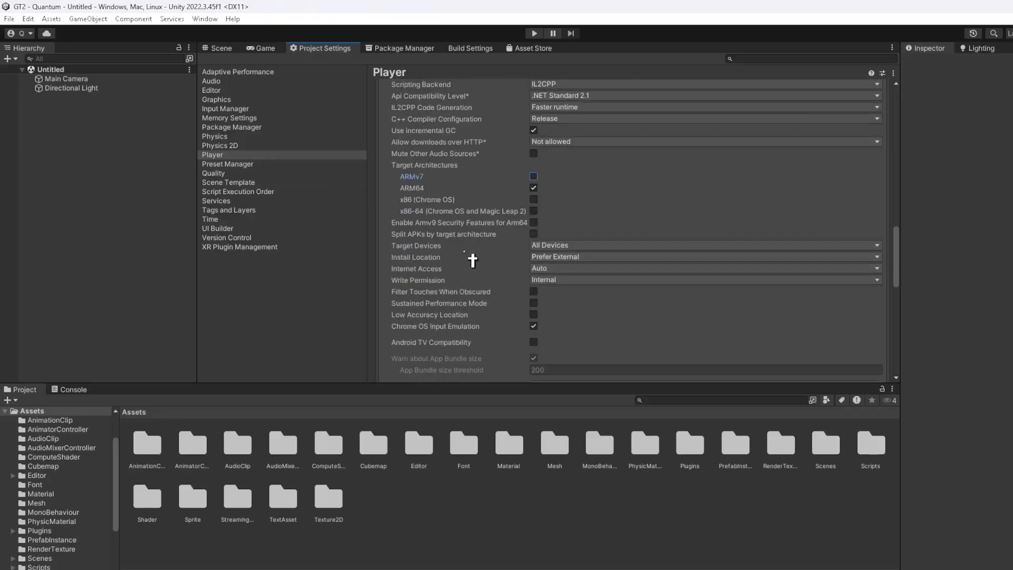
{"action": "left_click", "coordinate": [564, 257]}
{"action": "left_click", "coordinate": [590, 267]}
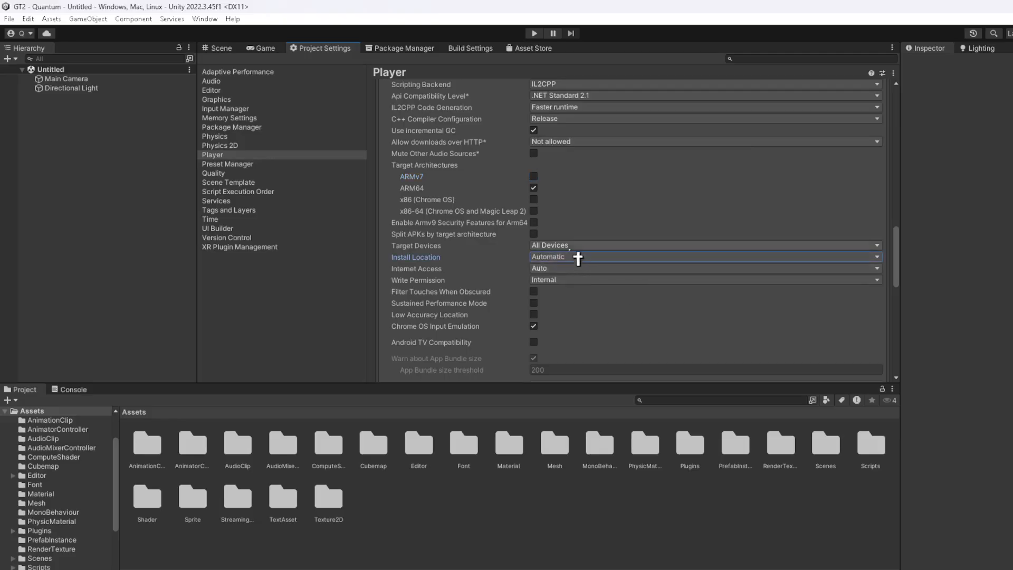
{"action": "left_click", "coordinate": [578, 257]}
{"action": "left_click", "coordinate": [579, 264]}
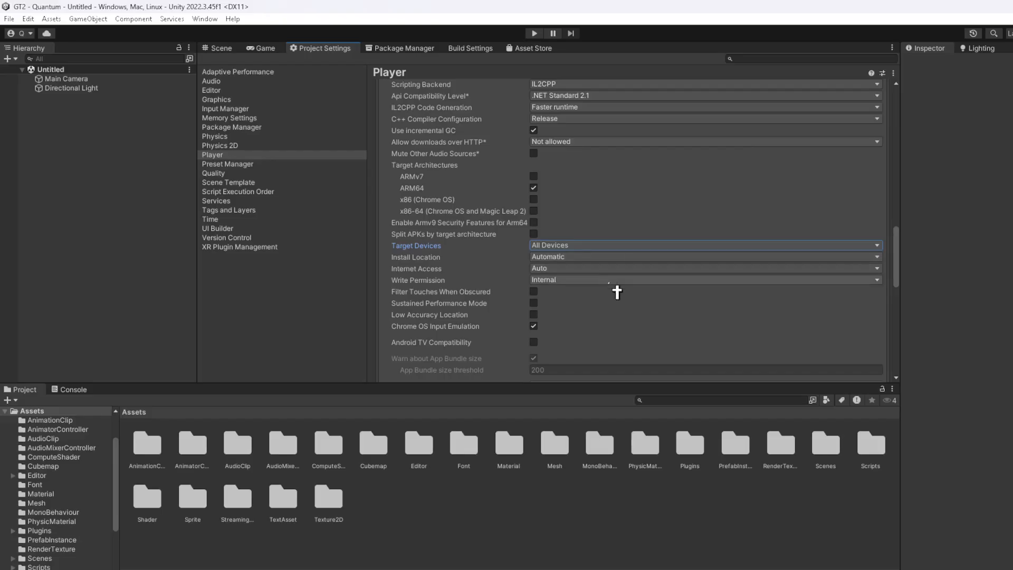
Set Active Input Handling to Input System Package (New), restart the editor and ignore Safe Mode
{"action": "scroll", "coordinate": [617, 293], "scroll_direction": "down", "scroll_amount": 5}
{"action": "left_click", "coordinate": [589, 248]}
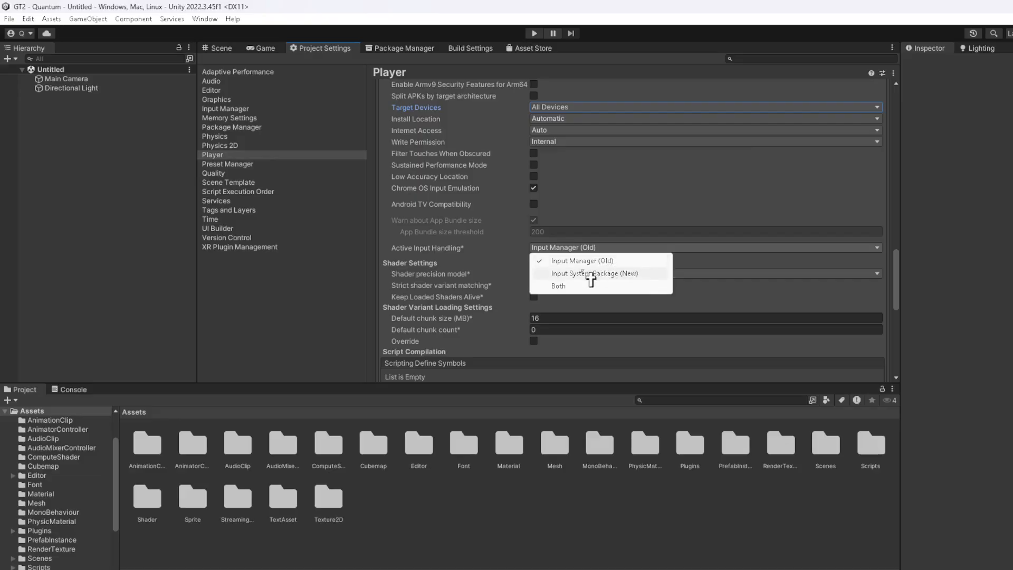
{"action": "left_click", "coordinate": [589, 276]}
{"action": "left_click", "coordinate": [583, 325]}
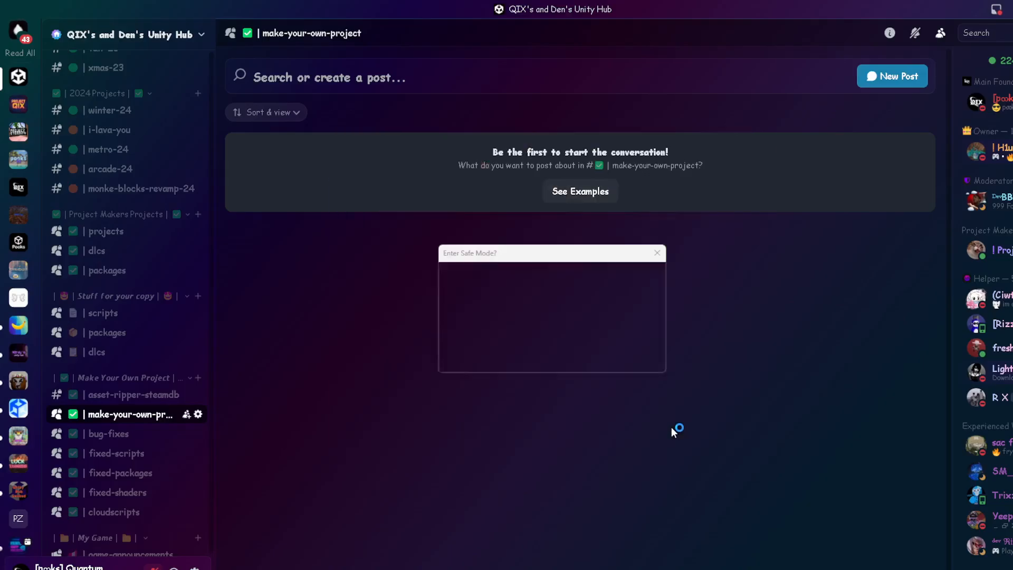
{"action": "left_click", "coordinate": [584, 357]}
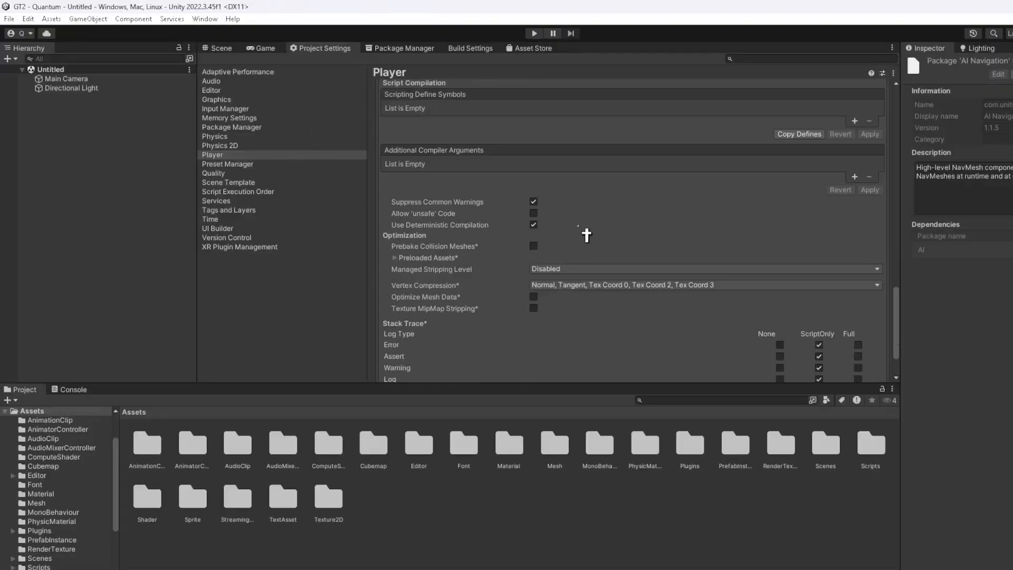
Allow 'unsafe' code in the player settings and review the remaining Windows and Android player options
{"action": "left_click", "coordinate": [534, 214]}
{"action": "scroll", "coordinate": [621, 258], "scroll_direction": "up", "scroll_amount": 10}
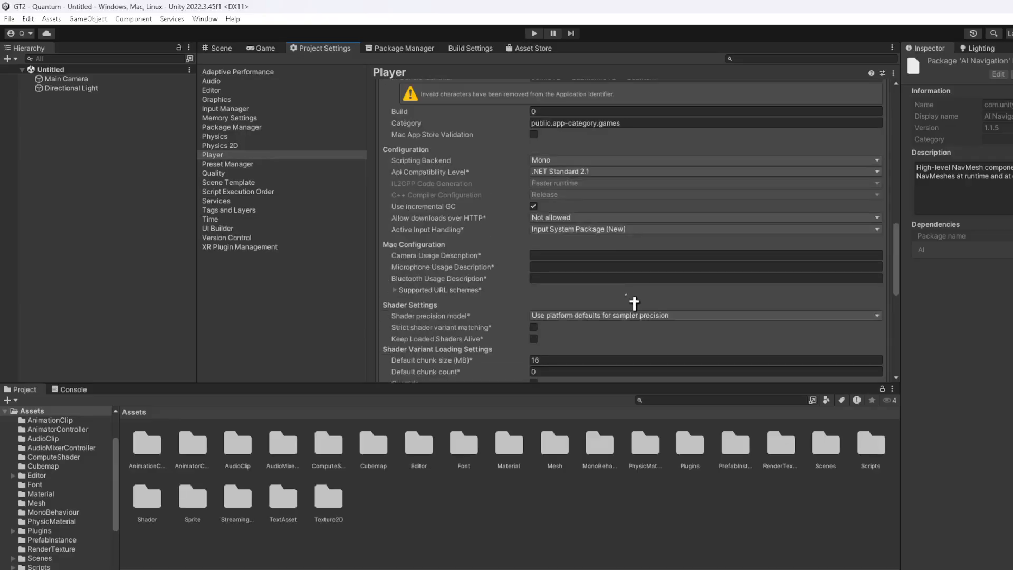
{"action": "scroll", "coordinate": [628, 296], "scroll_direction": "up", "scroll_amount": 1}
{"action": "scroll", "coordinate": [570, 236], "scroll_direction": "up", "scroll_amount": 10}
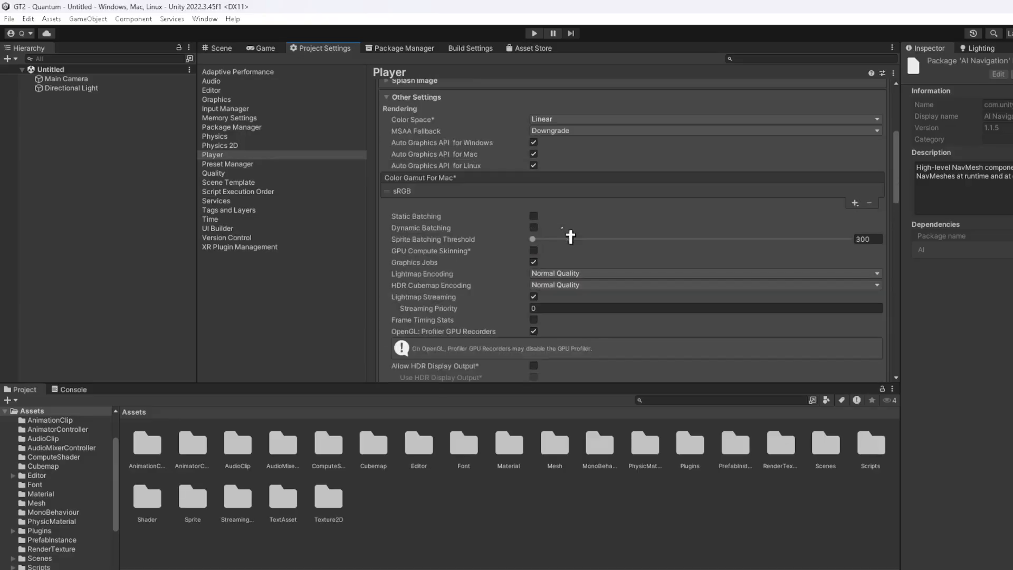
{"action": "scroll", "coordinate": [604, 248], "scroll_direction": "down", "scroll_amount": 10}
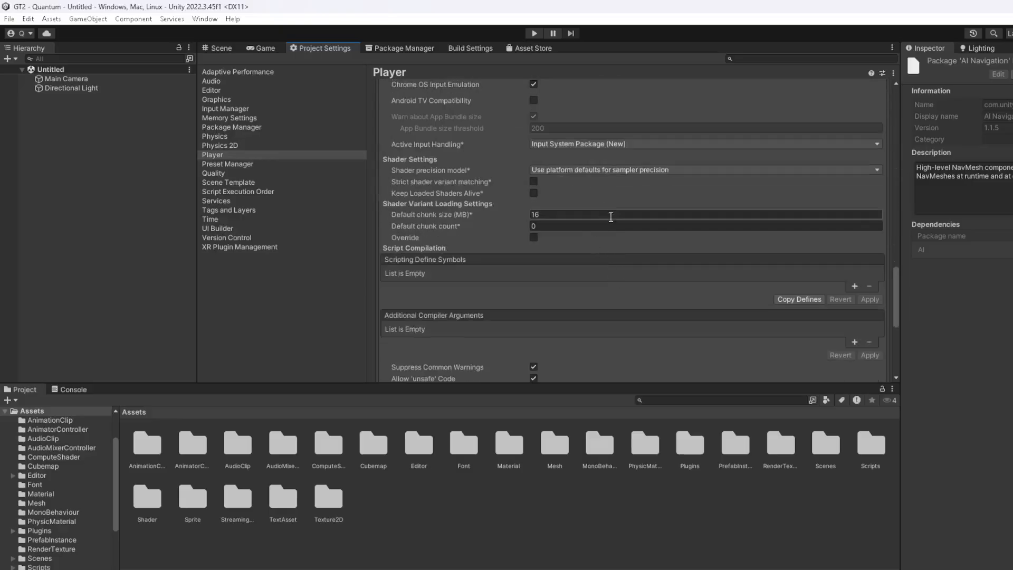
{"action": "scroll", "coordinate": [615, 222], "scroll_direction": "down", "scroll_amount": 4}
{"action": "scroll", "coordinate": [616, 236], "scroll_direction": "down", "scroll_amount": 4}
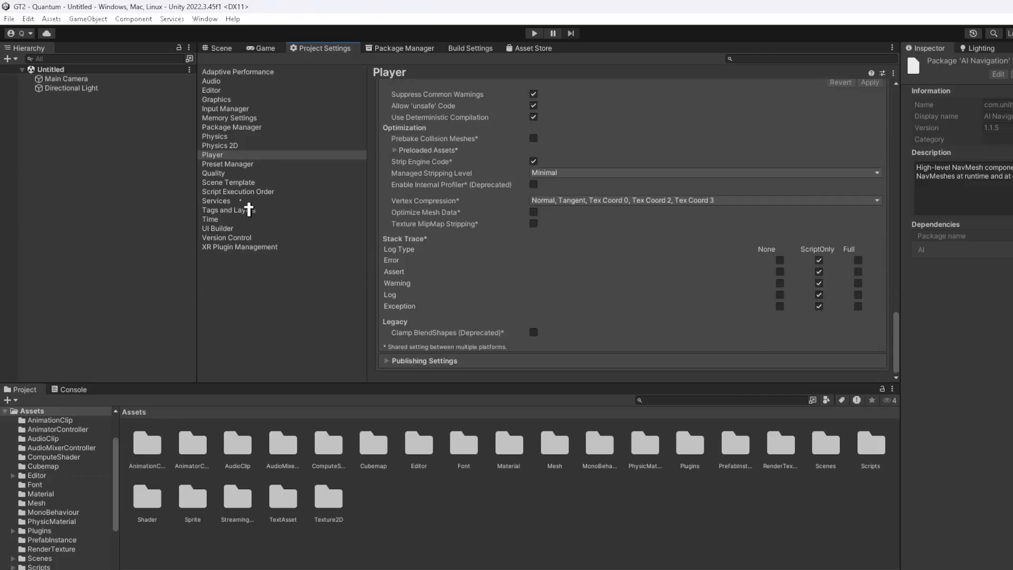
Check the Console for script compilation errors, then return to the project's Assets
{"action": "left_click", "coordinate": [226, 48]}
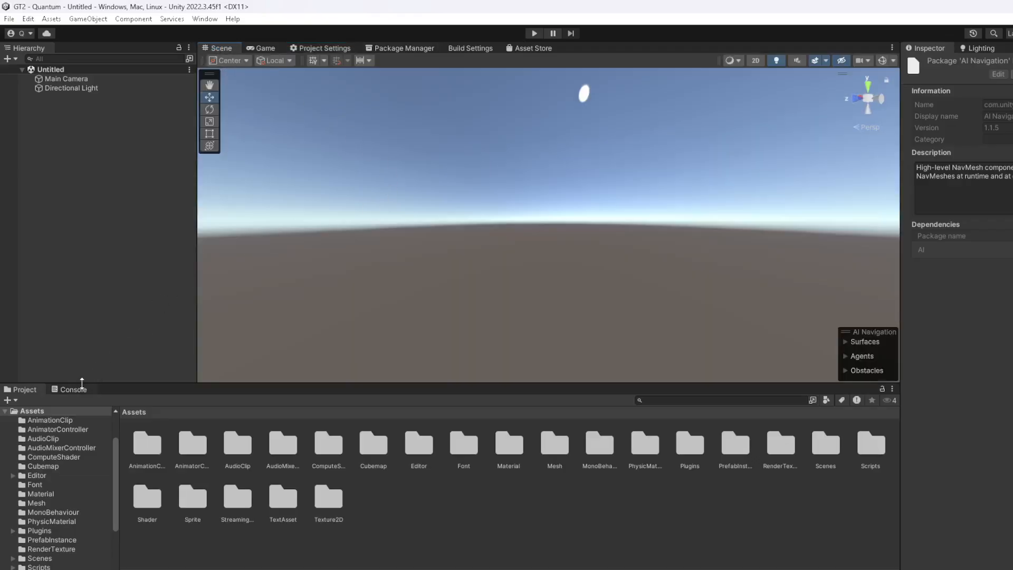
{"action": "left_click", "coordinate": [79, 390]}
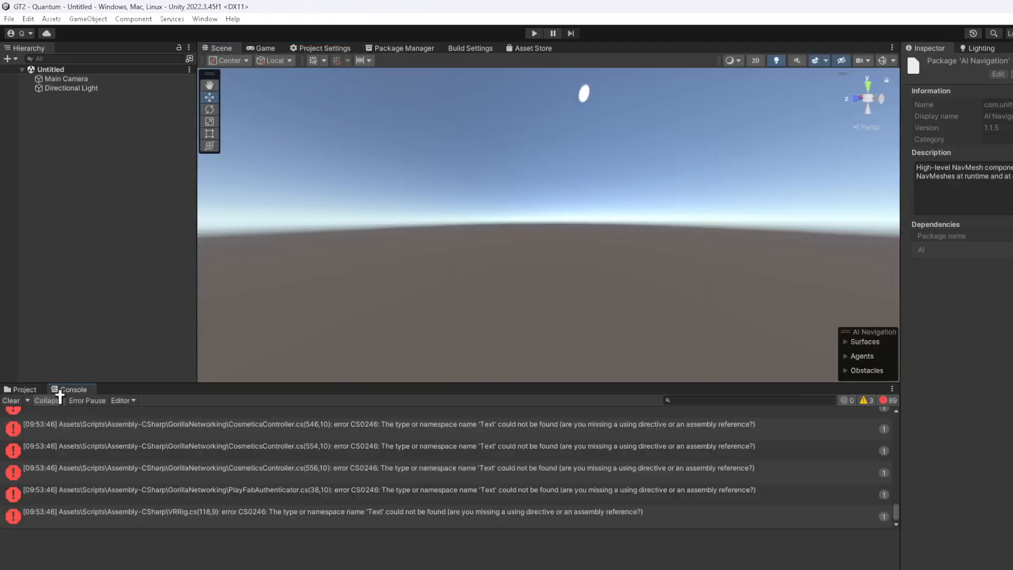
{"action": "left_click", "coordinate": [31, 391]}
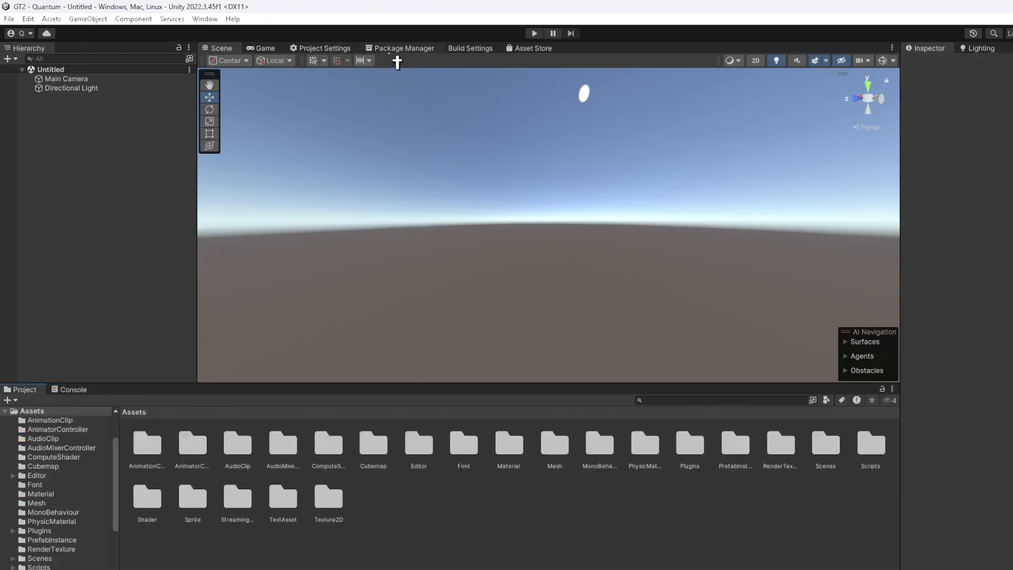
Close the Package Manager, reopen it and dock it between Project Settings and Build Settings
{"action": "right_click", "coordinate": [394, 52]}
{"action": "left_click", "coordinate": [432, 72]}
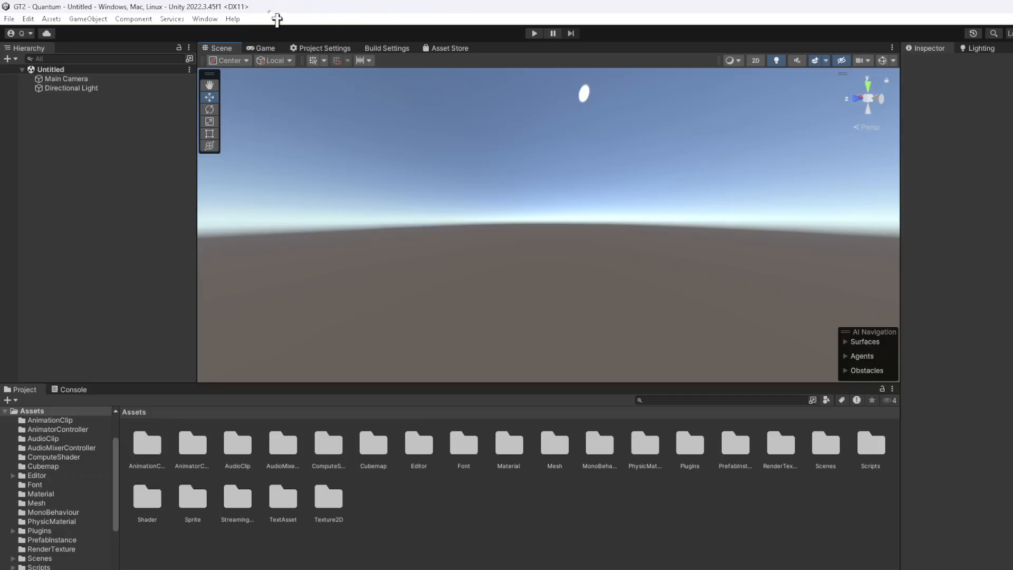
{"action": "left_click", "coordinate": [204, 19]}
{"action": "mouse_move", "coordinate": [232, 19]}
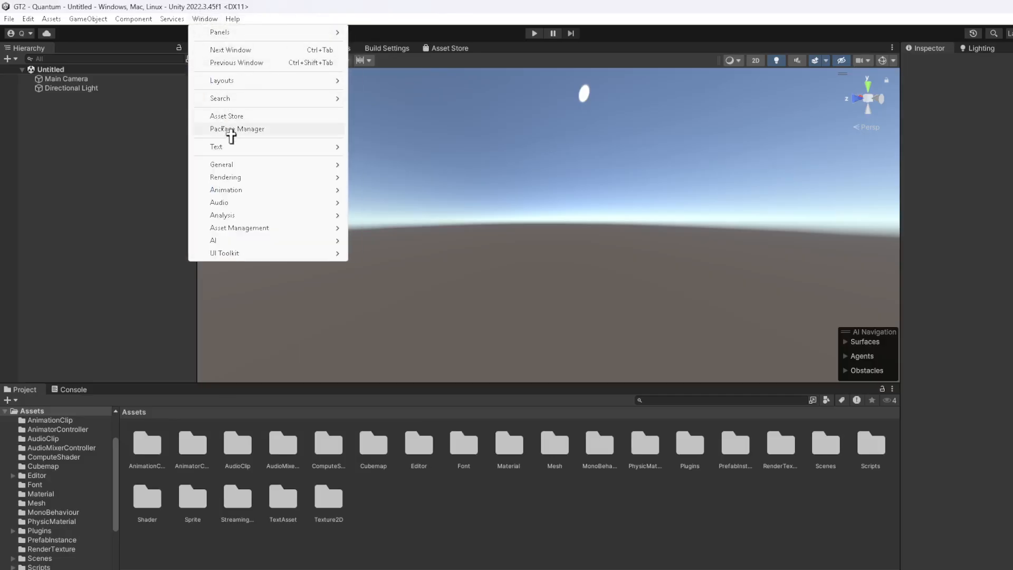
{"action": "left_click", "coordinate": [229, 132]}
{"action": "left_click_drag", "start_coordinate": [53, 83], "coordinate": [401, 63]}
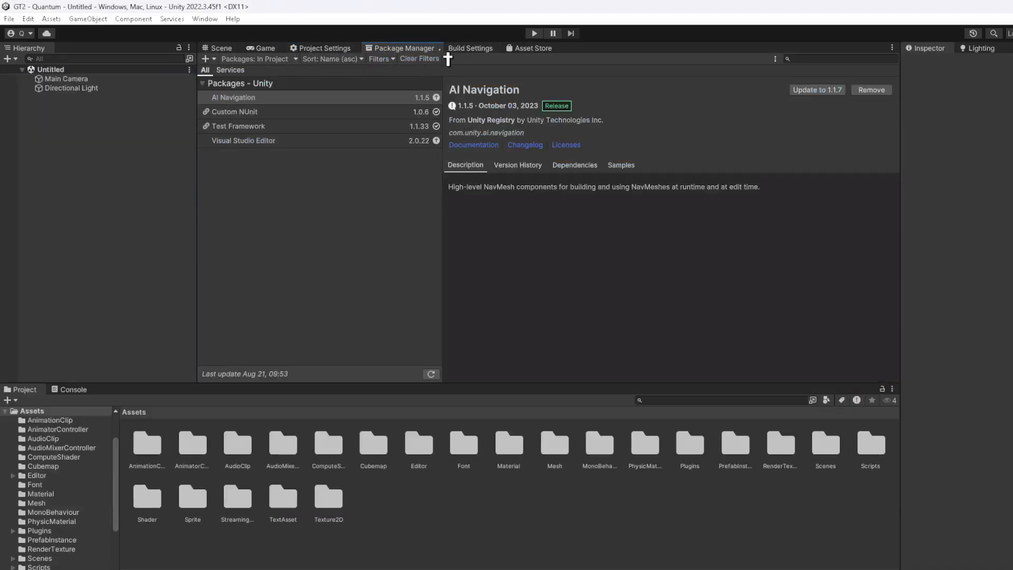
Close Build Settings, reopen it and dock it between Package Manager and Asset Store
{"action": "right_click", "coordinate": [448, 51]}
{"action": "left_click", "coordinate": [493, 71]}
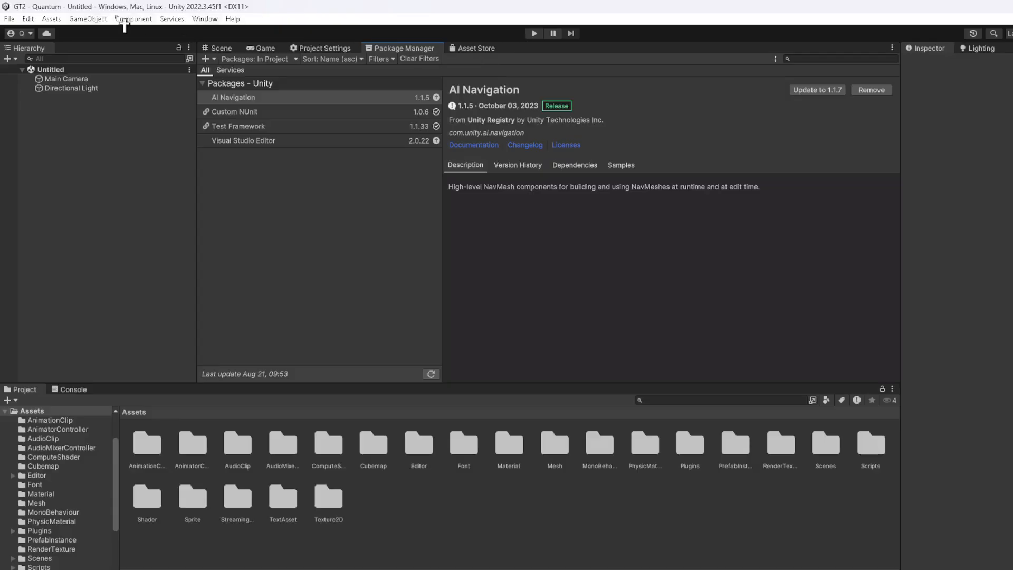
{"action": "left_click", "coordinate": [9, 19]}
{"action": "left_click", "coordinate": [73, 162]}
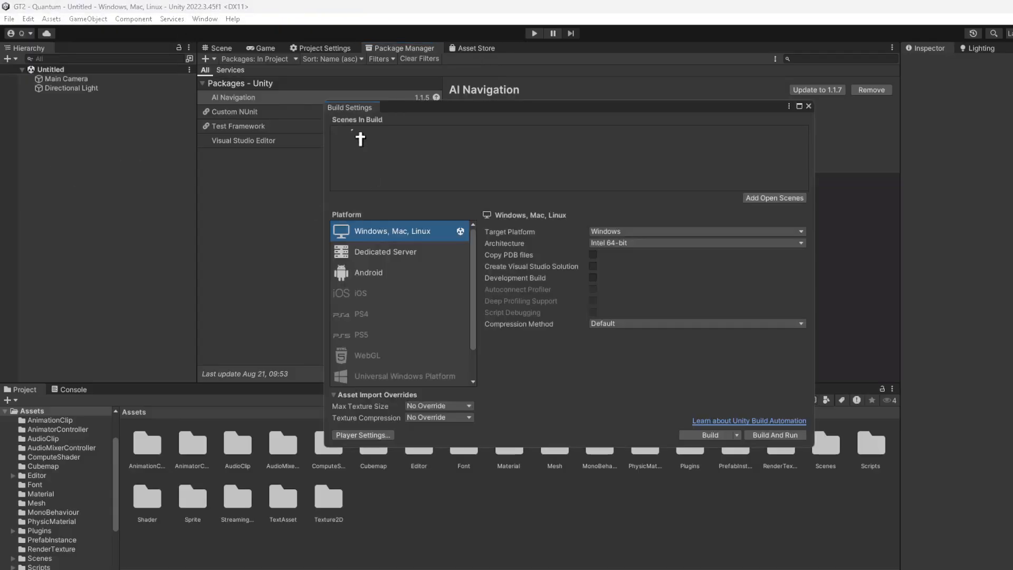
{"action": "left_click_drag", "start_coordinate": [367, 111], "coordinate": [483, 50]}
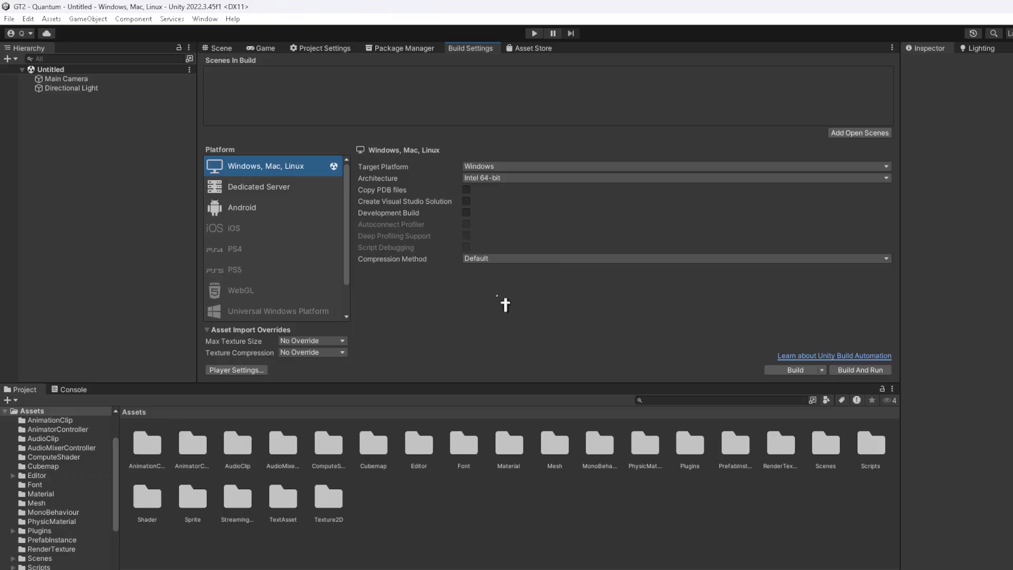
In the Android build settings, set Run Device to All compatible devices and keep ETC2 fallback at 32-bit
{"action": "left_click", "coordinate": [255, 209]}
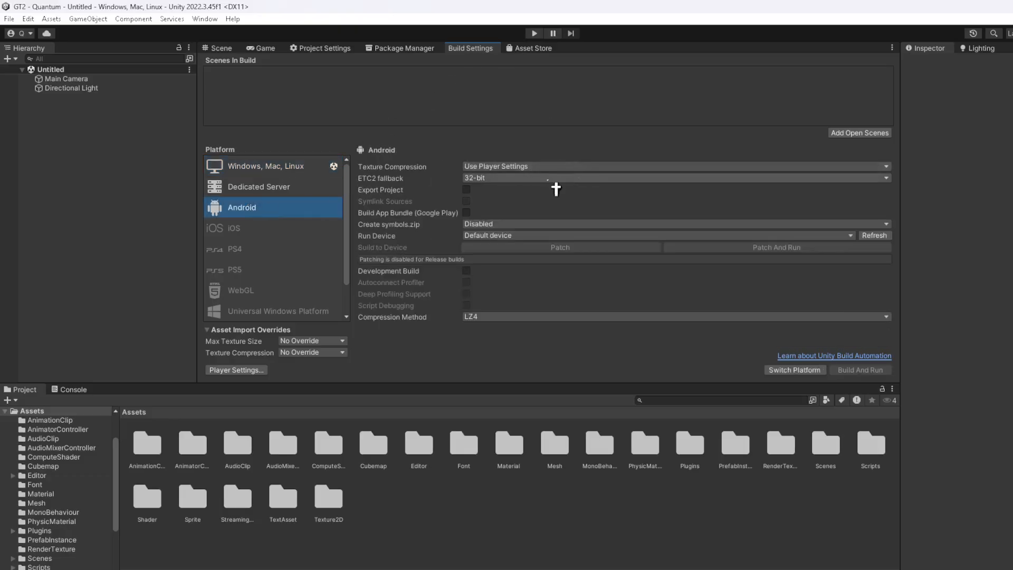
{"action": "left_click", "coordinate": [481, 237]}
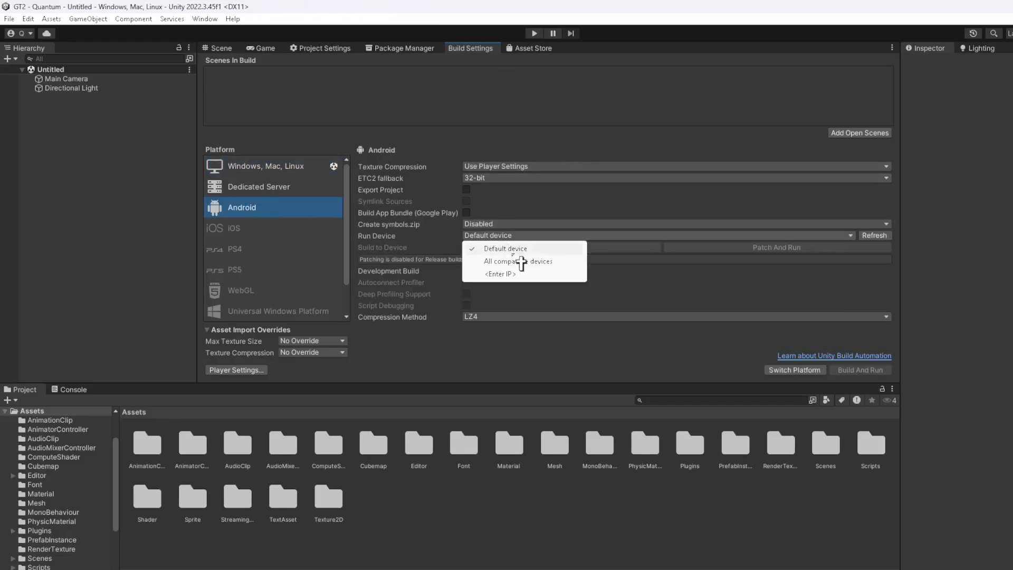
{"action": "left_click", "coordinate": [518, 263]}
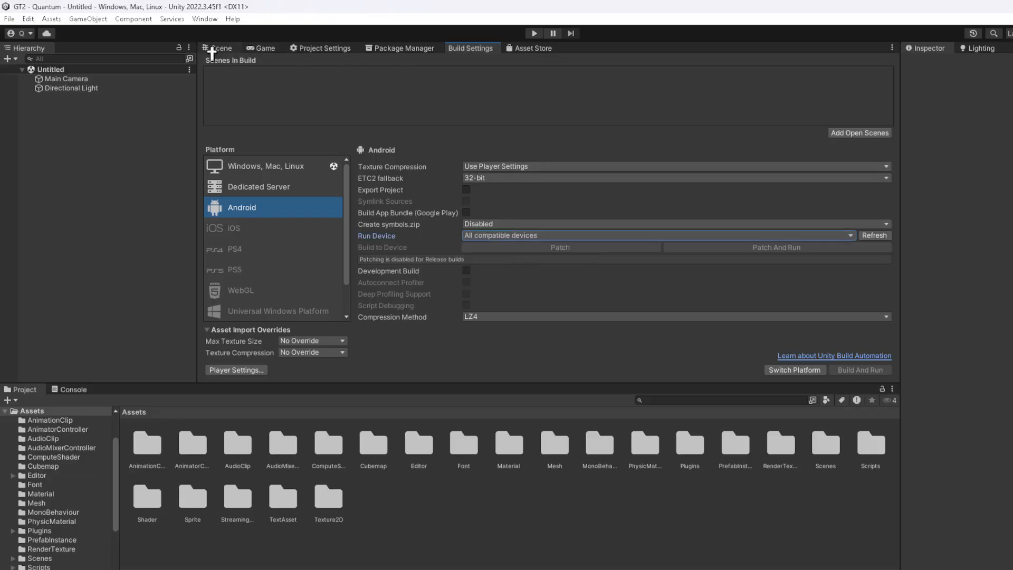
{"action": "left_click", "coordinate": [477, 179]}
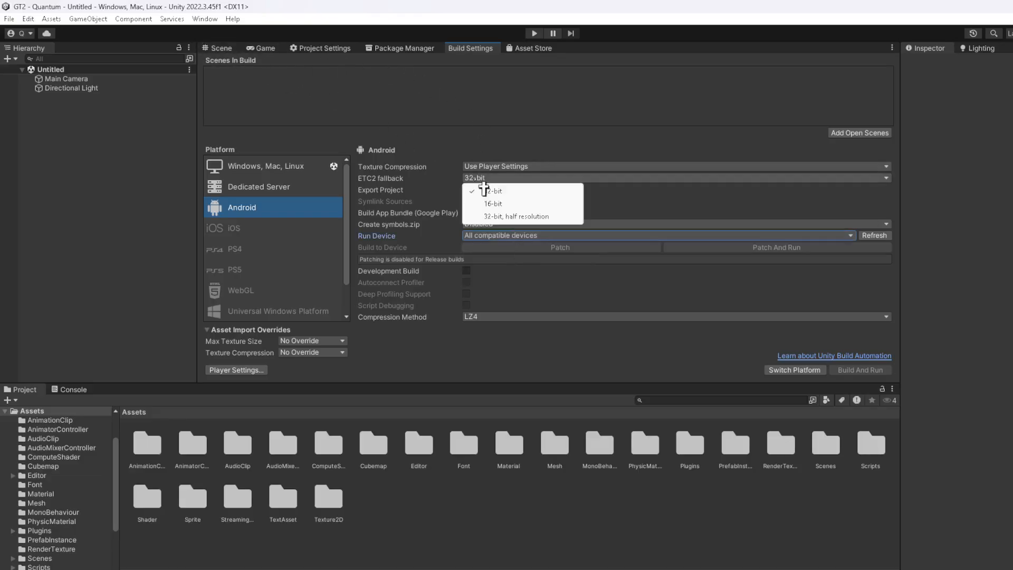
{"action": "left_click", "coordinate": [496, 194]}
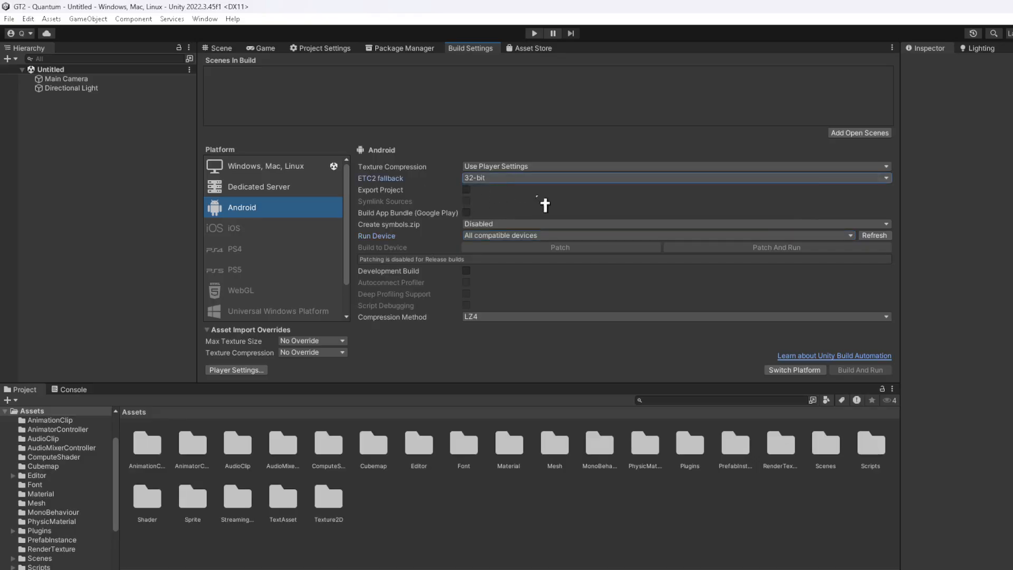
Install the Animation Rigging 1.2.1 package from the Unity Registry
{"action": "left_click", "coordinate": [228, 48]}
{"action": "left_click", "coordinate": [393, 49]}
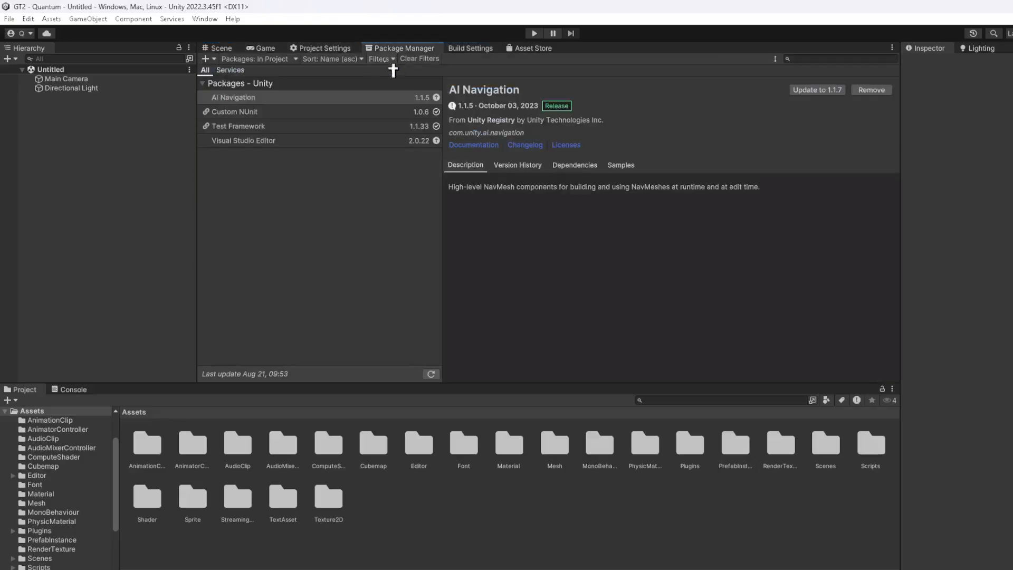
{"action": "left_click", "coordinate": [257, 58]}
{"action": "left_click", "coordinate": [268, 73]}
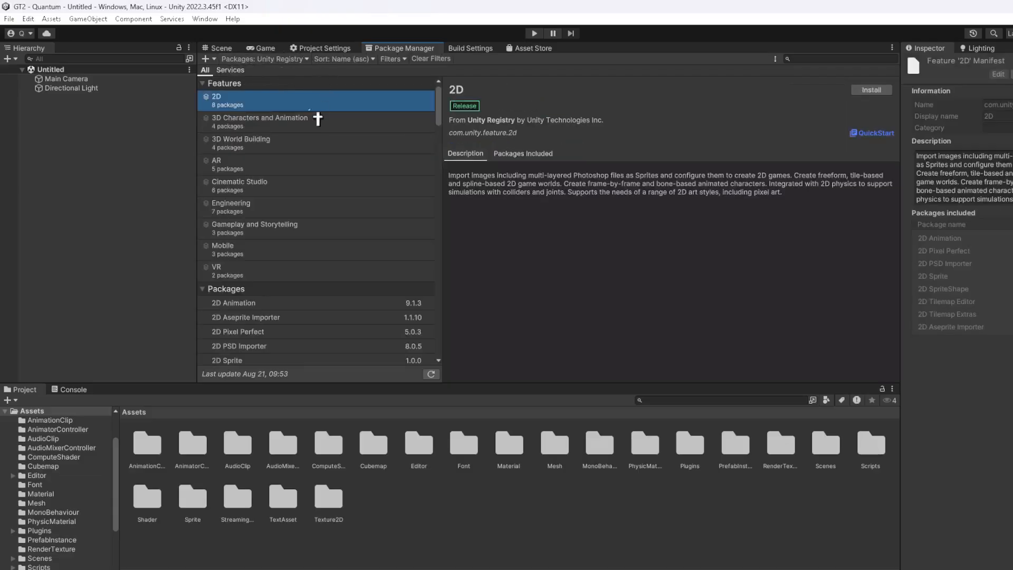
{"action": "scroll", "coordinate": [311, 230], "scroll_direction": "down", "scroll_amount": 5}
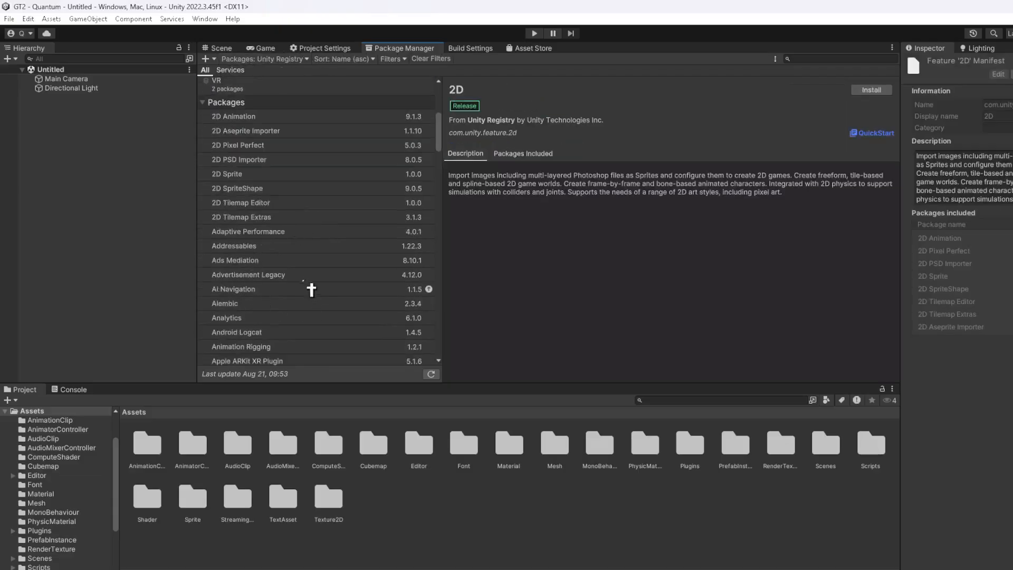
{"action": "left_click", "coordinate": [254, 347]}
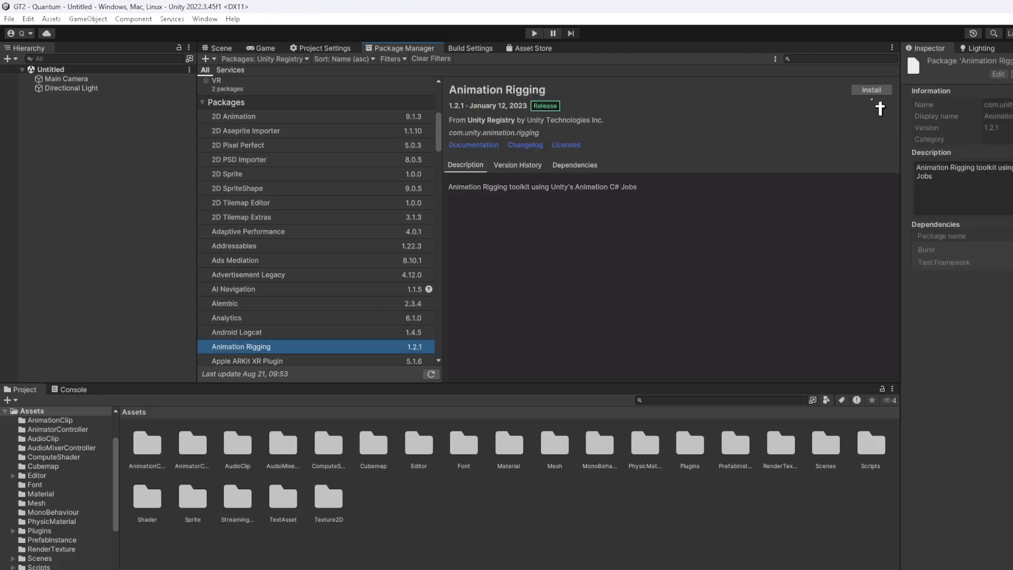
{"action": "left_click", "coordinate": [871, 93]}
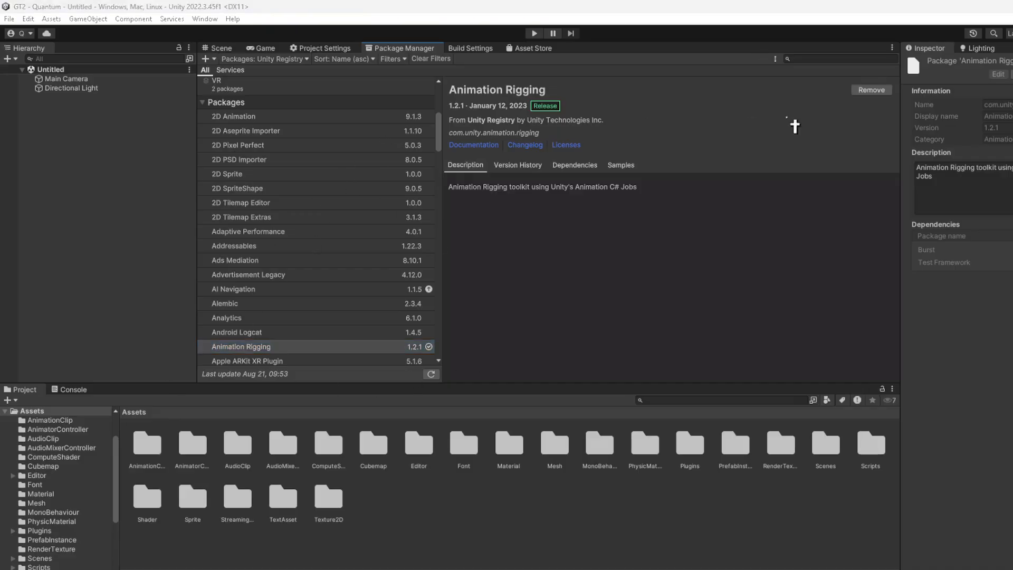
Install the Cinemachine 2.10.4 package from the Unity Registry
{"action": "scroll", "coordinate": [344, 271], "scroll_direction": "down", "scroll_amount": 3}
{"action": "scroll", "coordinate": [243, 354], "scroll_direction": "down", "scroll_amount": 1}
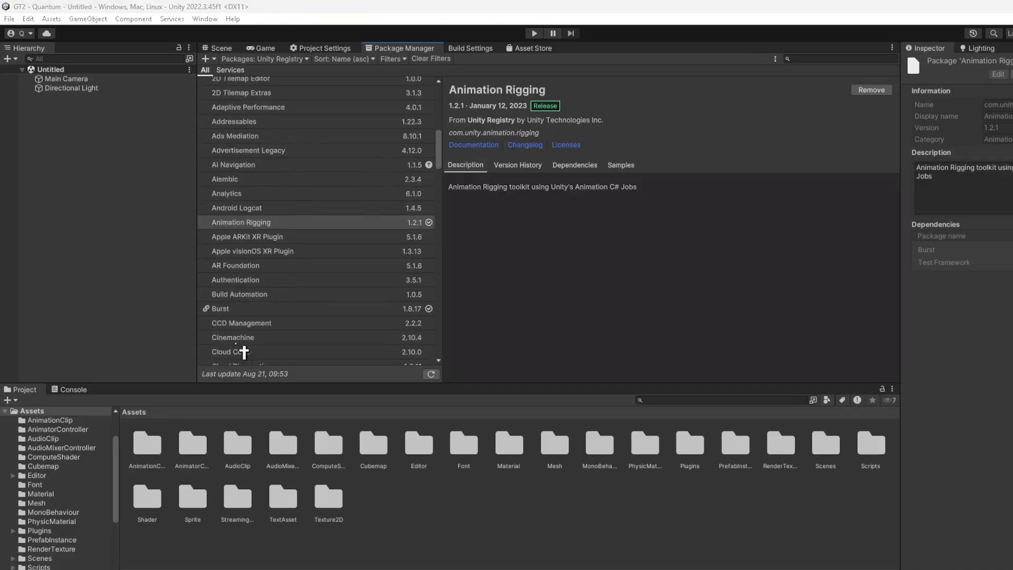
{"action": "left_click", "coordinate": [241, 342]}
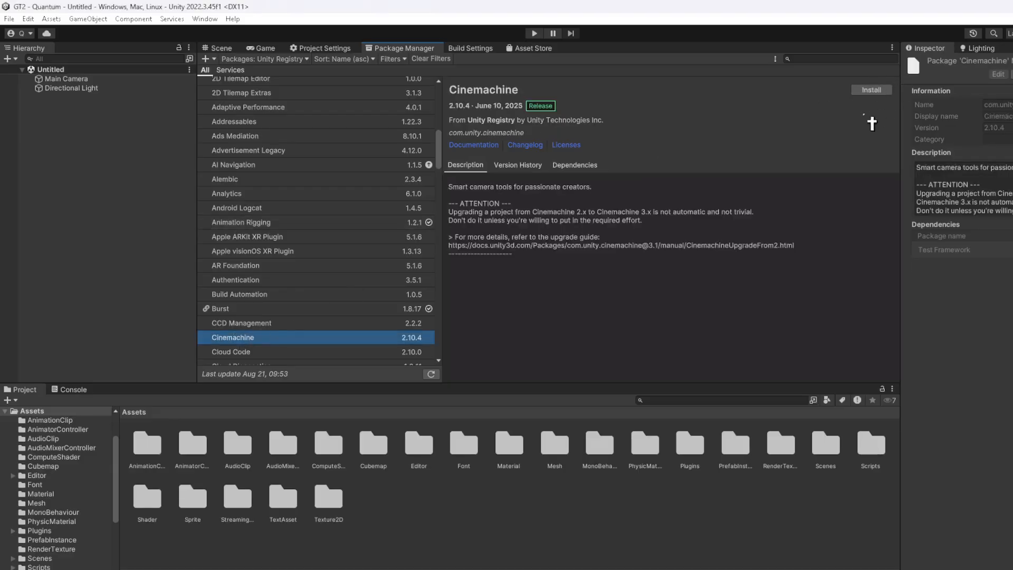
{"action": "left_click", "coordinate": [871, 90]}
Install the Input System 1.7.0 package from the Unity Registry
{"action": "scroll", "coordinate": [354, 298], "scroll_direction": "down", "scroll_amount": 2}
{"action": "scroll", "coordinate": [354, 298], "scroll_direction": "down", "scroll_amount": 5}
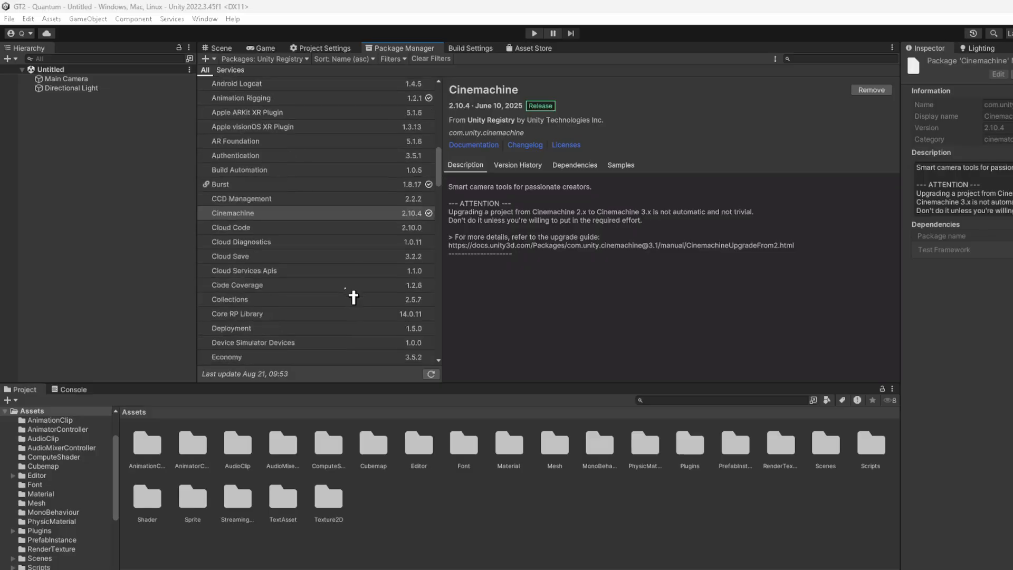
{"action": "scroll", "coordinate": [322, 325], "scroll_direction": "down", "scroll_amount": 1}
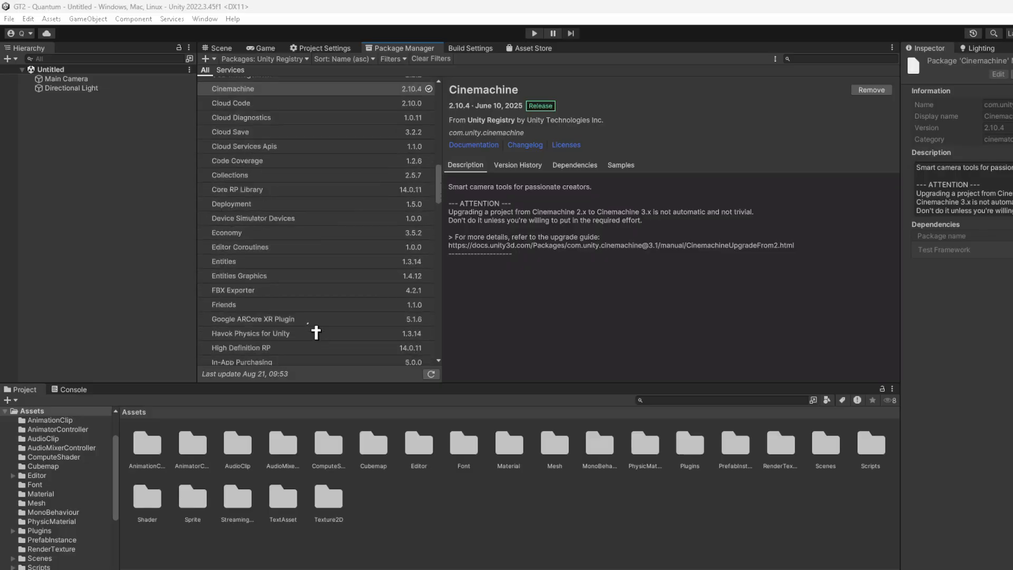
{"action": "scroll", "coordinate": [262, 371], "scroll_direction": "down", "scroll_amount": 1}
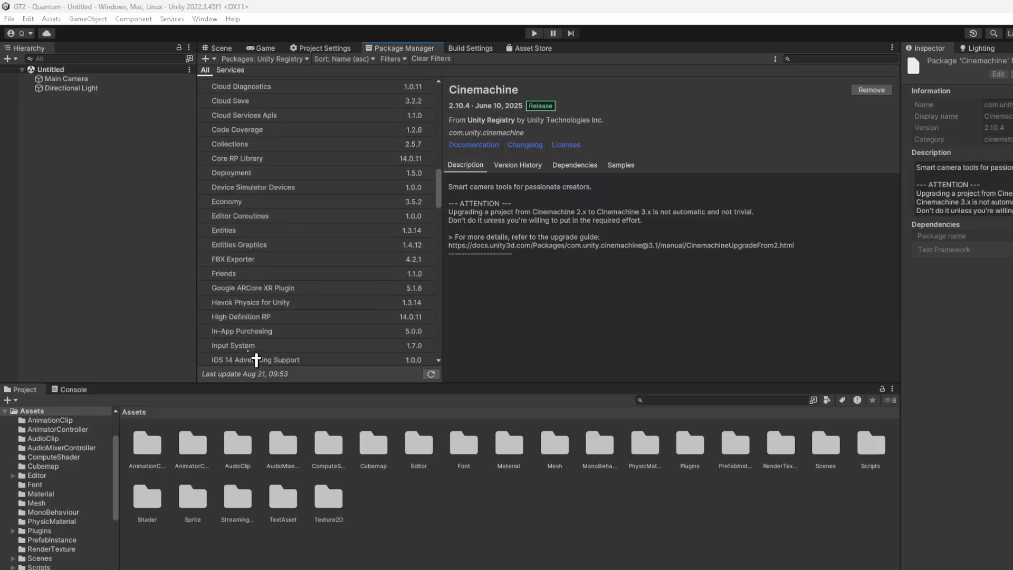
{"action": "left_click", "coordinate": [264, 346]}
{"action": "left_click", "coordinate": [868, 90]}
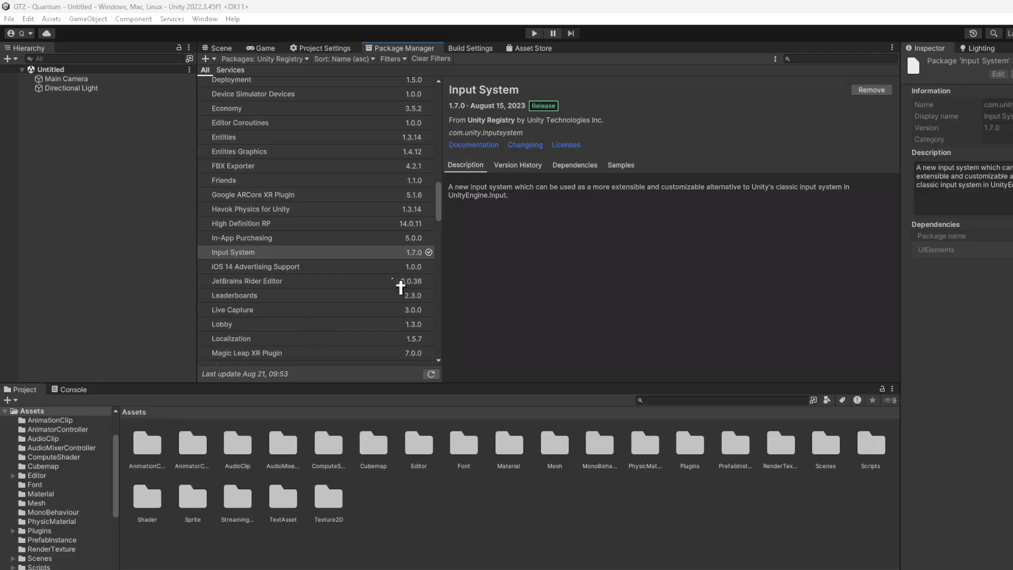
View the Mathematics package details and install the Recorder 4.0.3 package from the Unity Registry
{"action": "scroll", "coordinate": [362, 302], "scroll_direction": "down", "scroll_amount": 2}
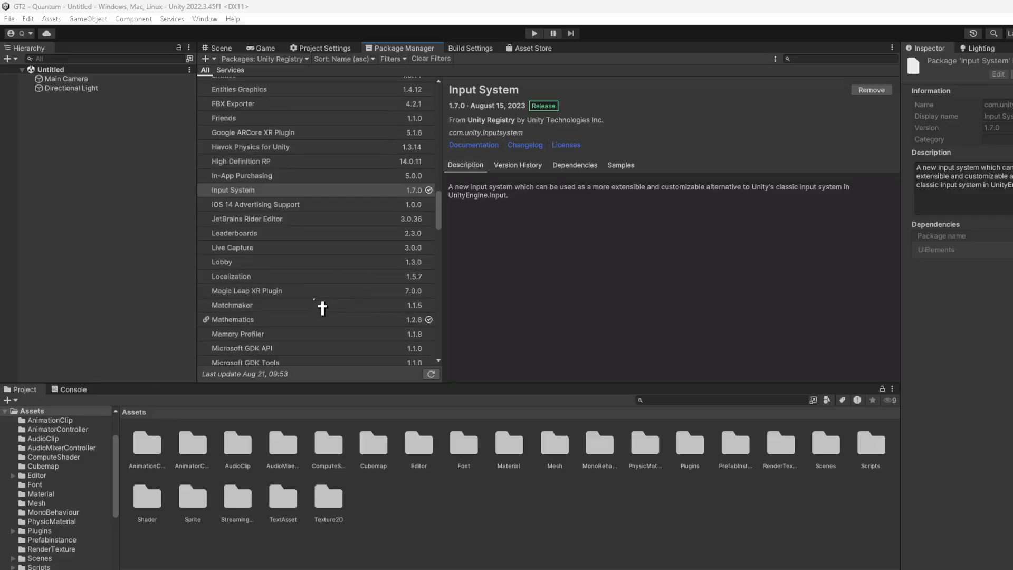
{"action": "left_click", "coordinate": [245, 323]}
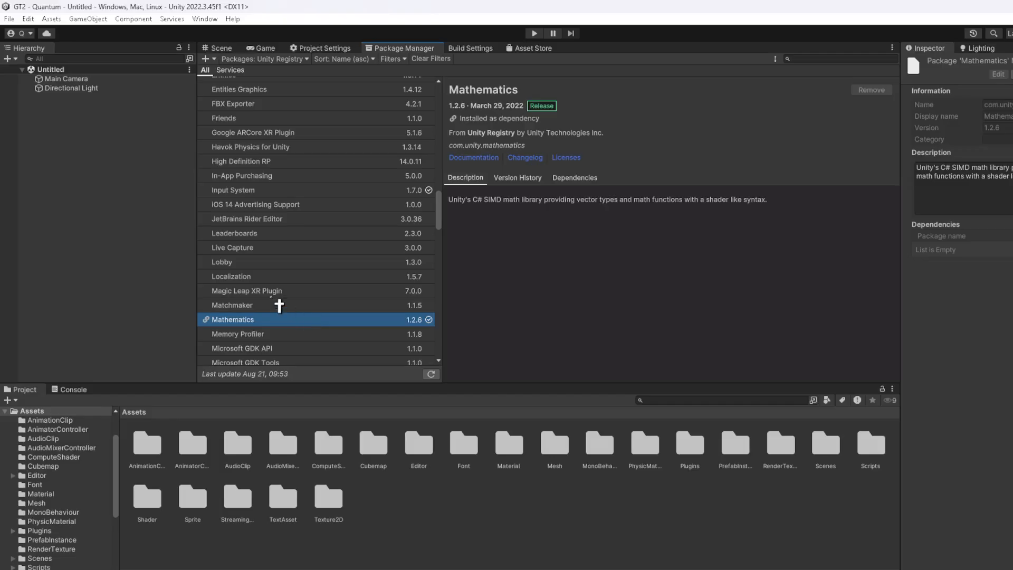
{"action": "scroll", "coordinate": [253, 317], "scroll_direction": "down", "scroll_amount": 2}
{"action": "scroll", "coordinate": [242, 343], "scroll_direction": "down", "scroll_amount": 3}
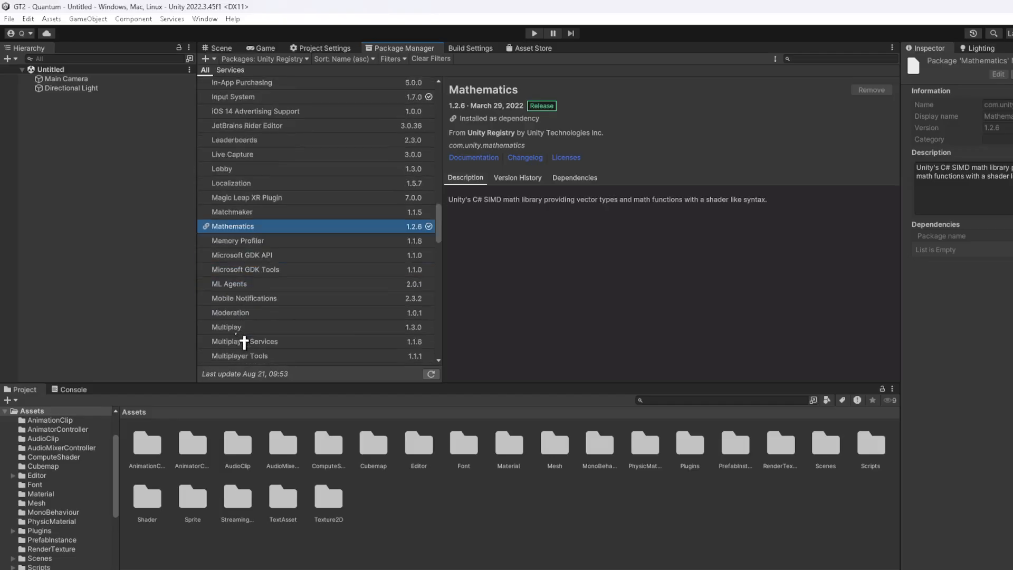
{"action": "scroll", "coordinate": [240, 343], "scroll_direction": "down", "scroll_amount": 3}
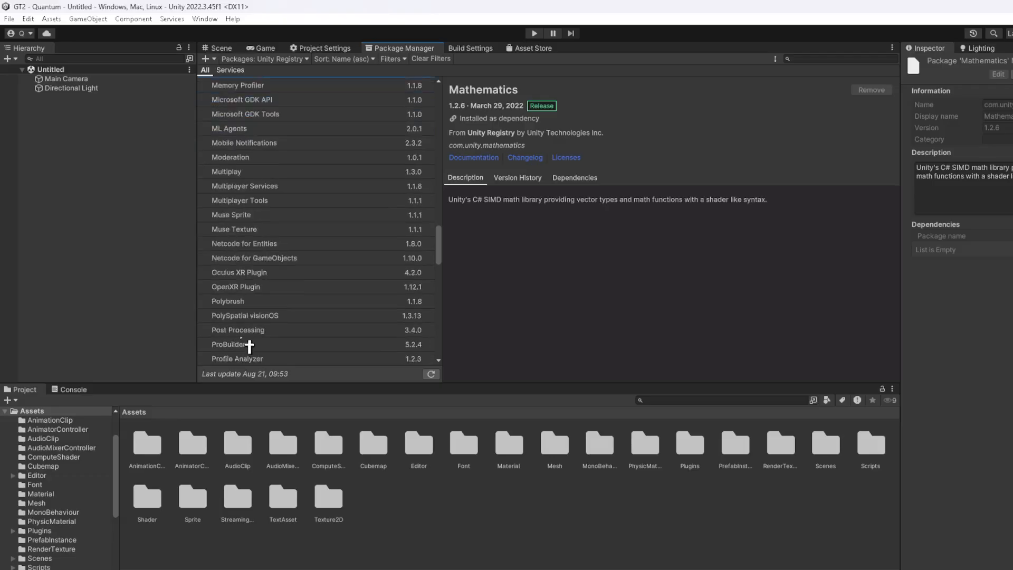
{"action": "scroll", "coordinate": [252, 343], "scroll_direction": "down", "scroll_amount": 1}
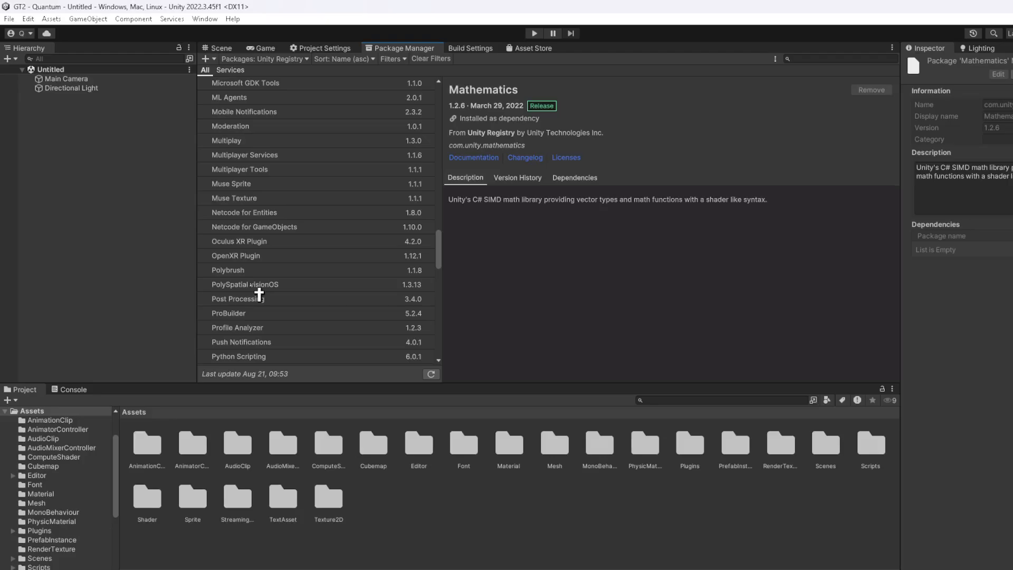
{"action": "scroll", "coordinate": [256, 294], "scroll_direction": "down", "scroll_amount": 1}
{"action": "left_click", "coordinate": [250, 344]}
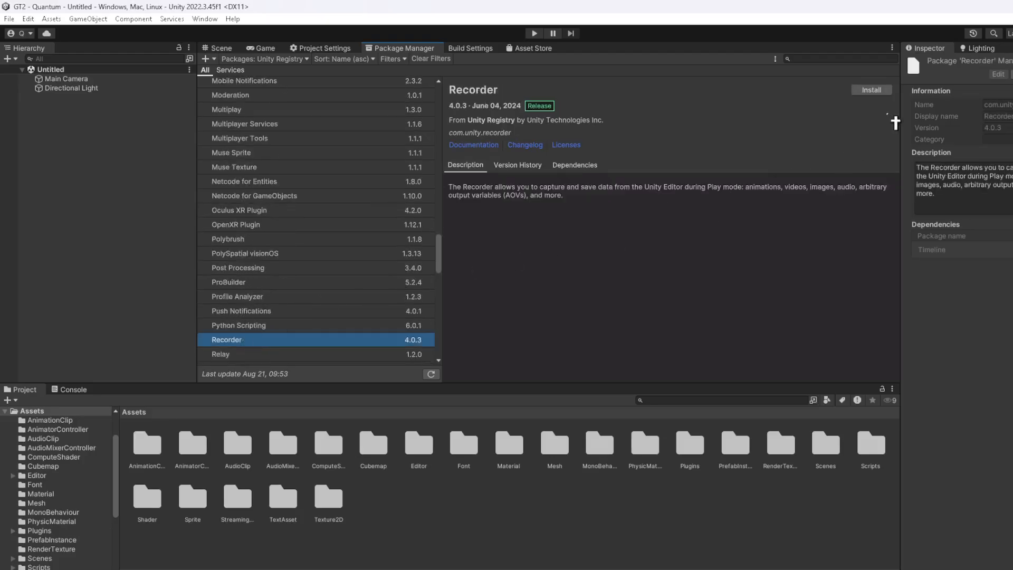
{"action": "left_click", "coordinate": [888, 91]}
Install the TextMeshPro 3.0.9 package from the Unity Registry
{"action": "scroll", "coordinate": [288, 285], "scroll_direction": "down", "scroll_amount": 3}
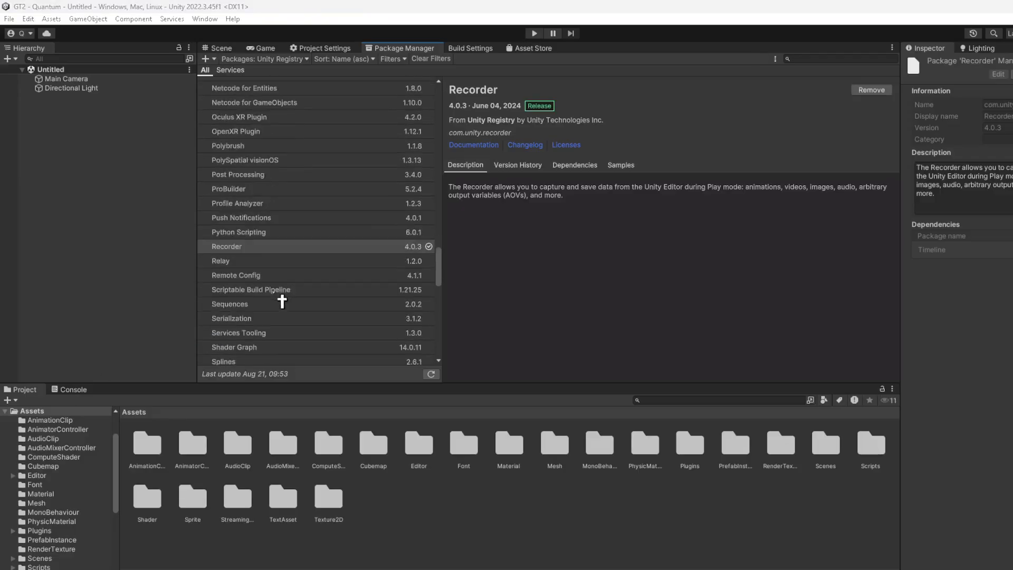
{"action": "scroll", "coordinate": [279, 301], "scroll_direction": "down", "scroll_amount": 3}
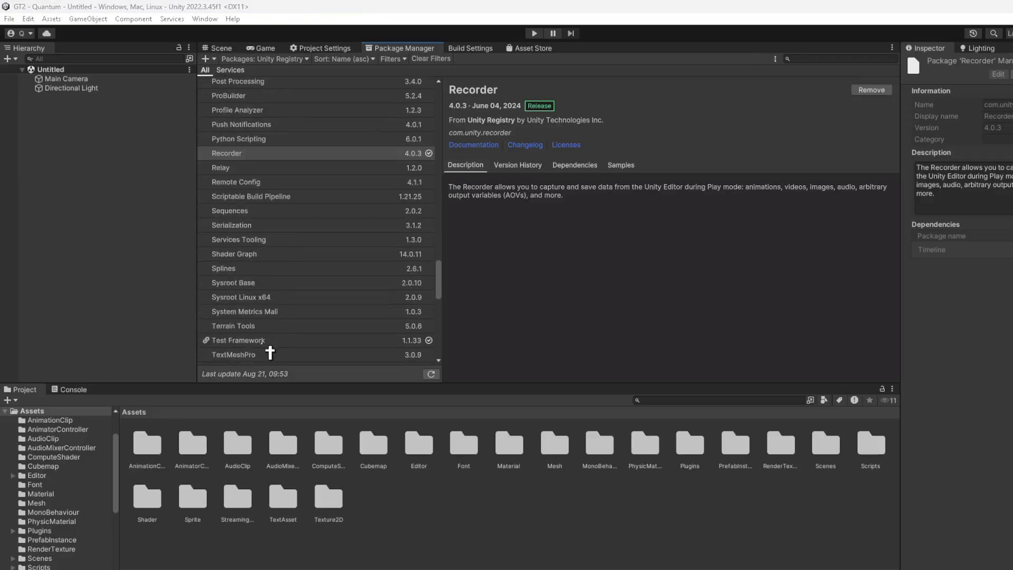
{"action": "left_click", "coordinate": [256, 358]}
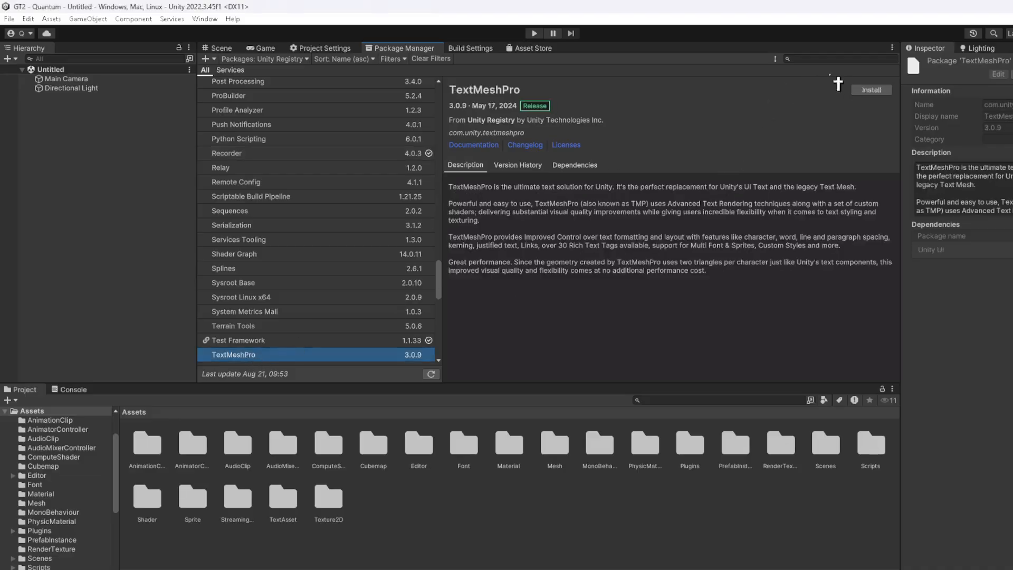
{"action": "left_click", "coordinate": [871, 92]}
Examine the details of the Unity UI and Timeline packages in the Unity Registry
{"action": "scroll", "coordinate": [348, 317], "scroll_direction": "down", "scroll_amount": 4}
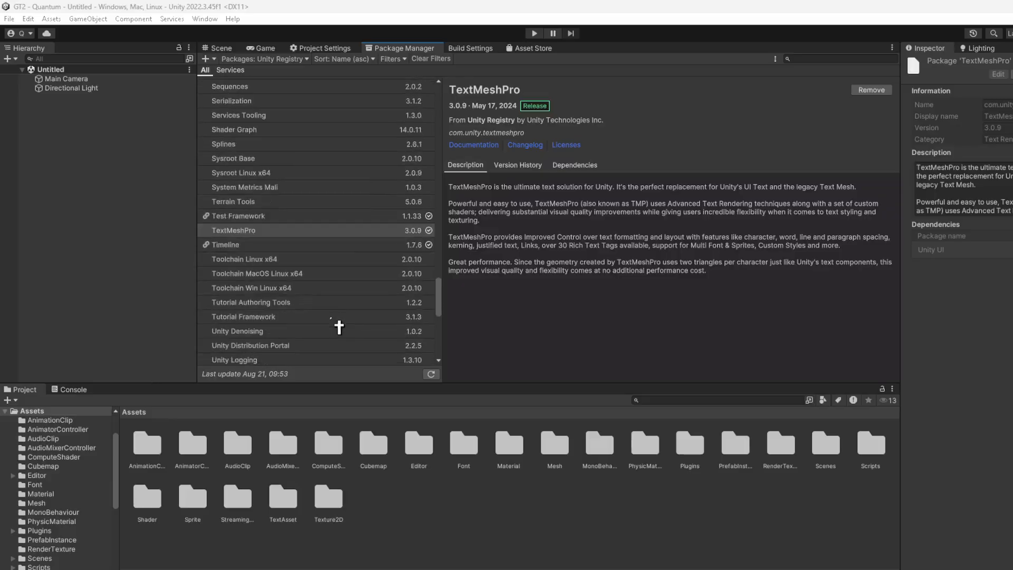
{"action": "scroll", "coordinate": [338, 328], "scroll_direction": "down", "scroll_amount": 3}
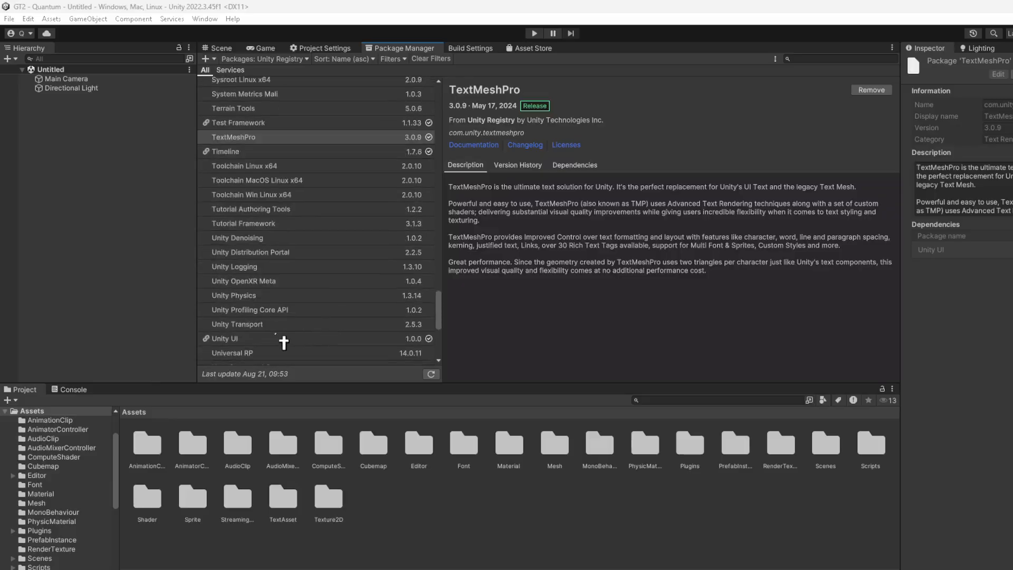
{"action": "left_click", "coordinate": [279, 341]}
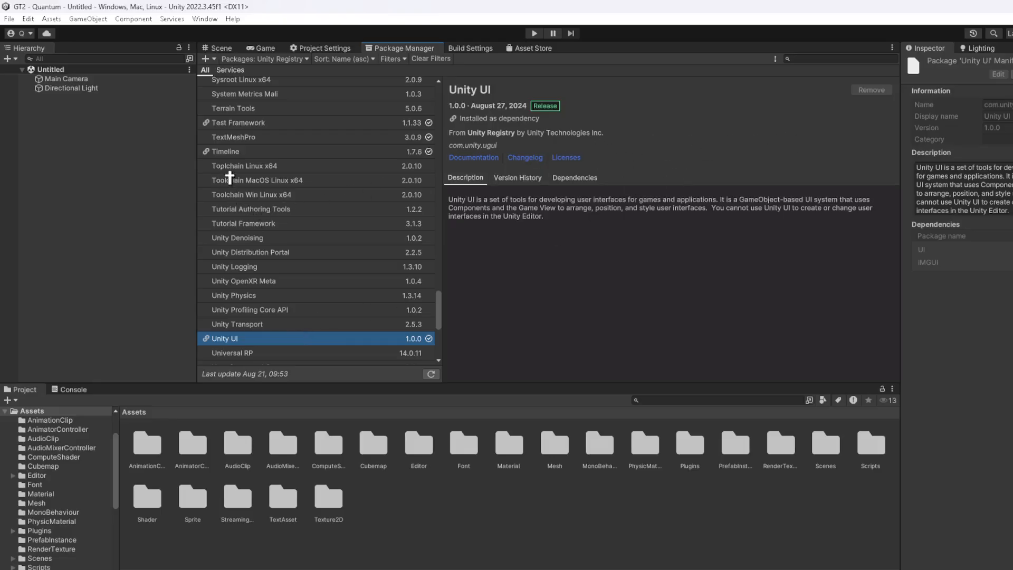
{"action": "left_click", "coordinate": [232, 156]}
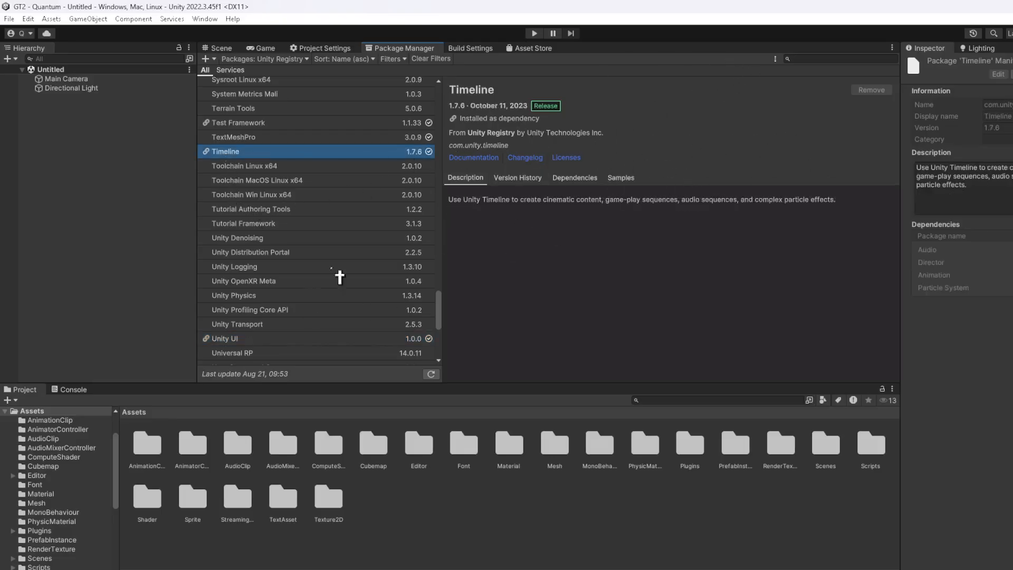
Install the XR Interaction Toolkit 2.6.4 package from the Unity Registry
{"action": "scroll", "coordinate": [339, 277], "scroll_direction": "down", "scroll_amount": 4}
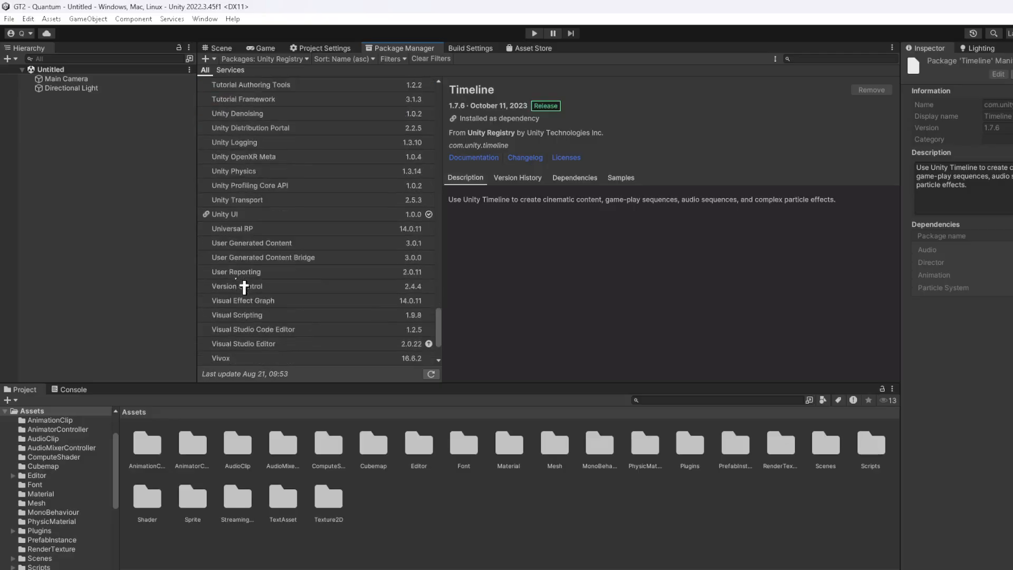
{"action": "scroll", "coordinate": [244, 296], "scroll_direction": "down", "scroll_amount": 2}
{"action": "left_click", "coordinate": [275, 346]}
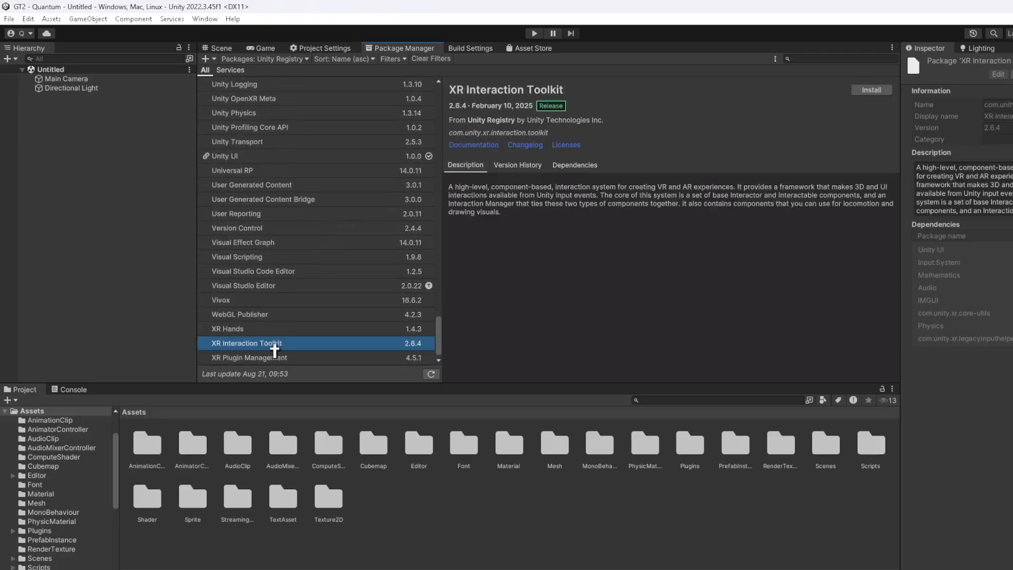
{"action": "left_click", "coordinate": [871, 91]}
Import the Starter Assets sample of XR Interaction Toolkit, check the console errors, and return to the project's Assets folder
{"action": "left_click", "coordinate": [622, 165]}
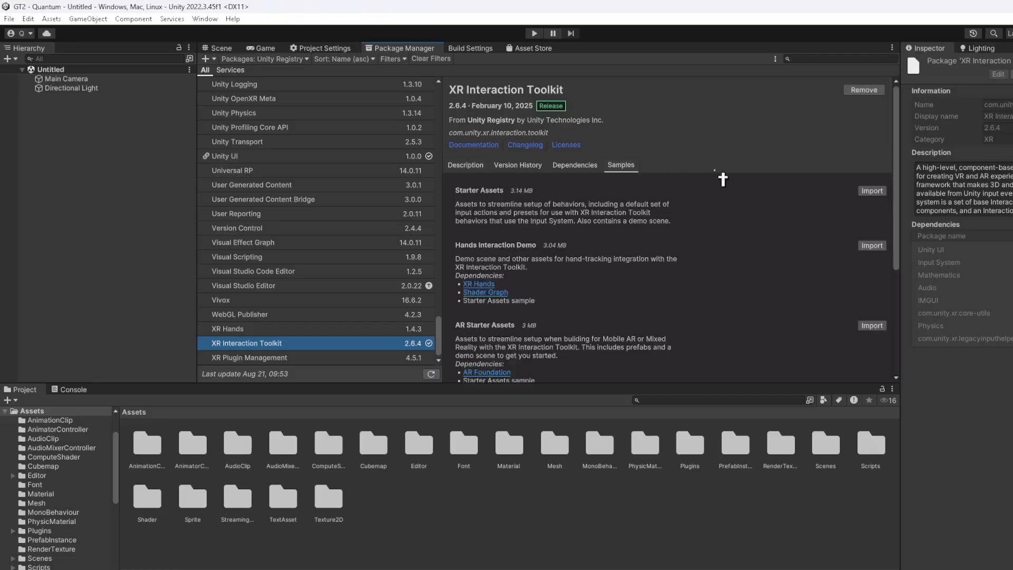
{"action": "left_click", "coordinate": [882, 190]}
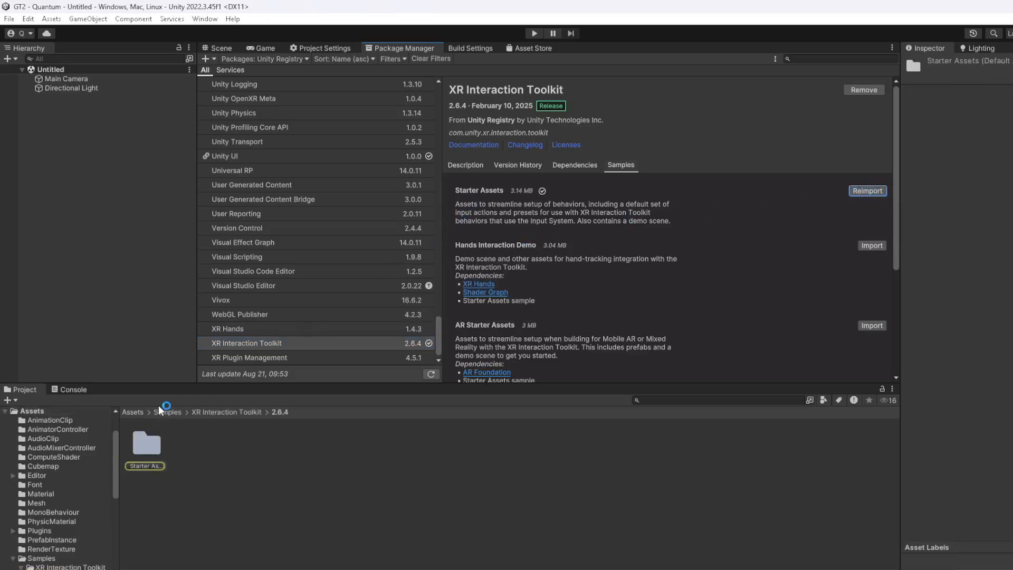
{"action": "left_click", "coordinate": [134, 413]}
{"action": "left_click", "coordinate": [74, 393]}
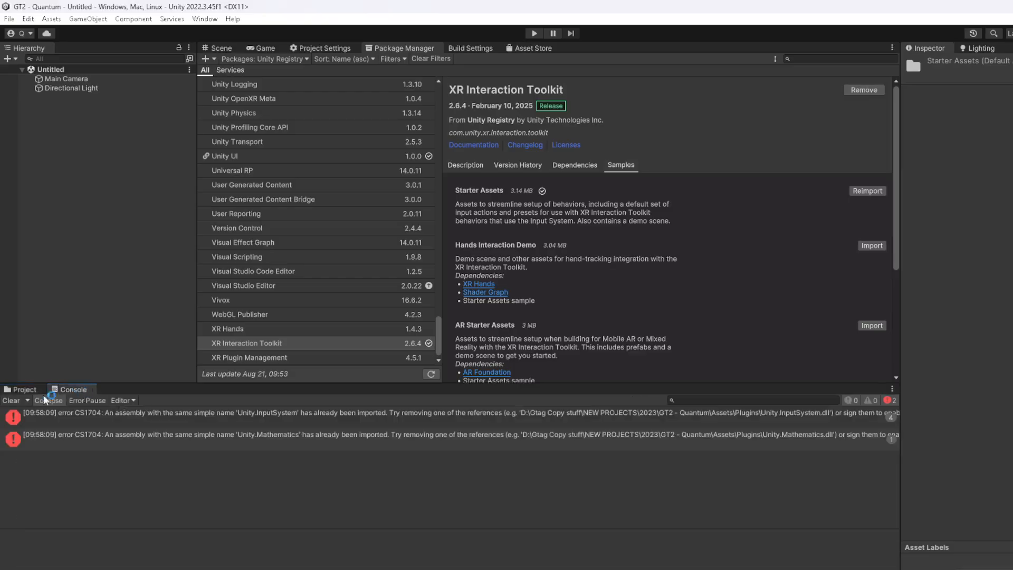
{"action": "left_click", "coordinate": [16, 390]}
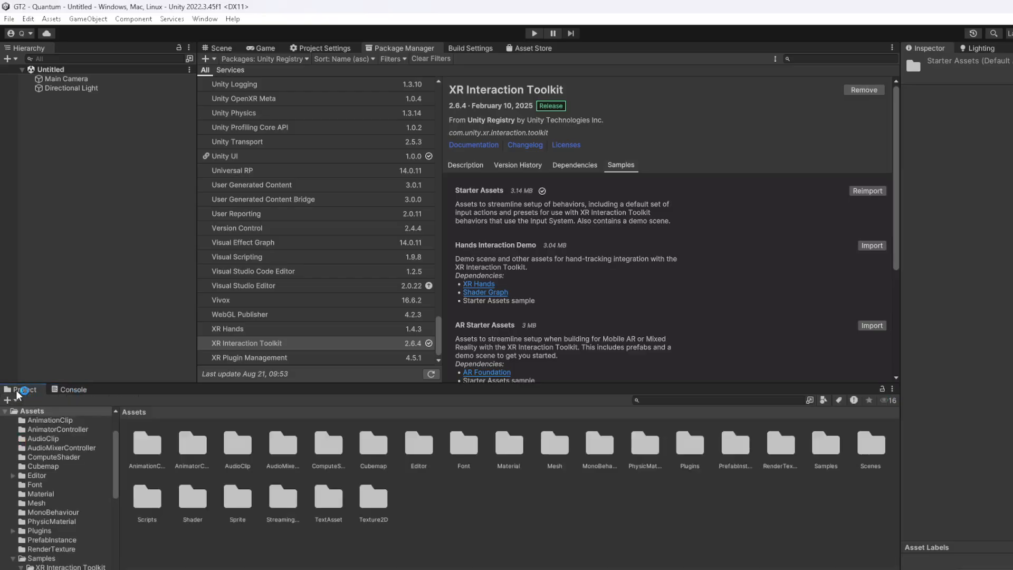
Install the XR Plugin Management 4.5.1 package from the Unity Registry
{"action": "left_click", "coordinate": [277, 357]}
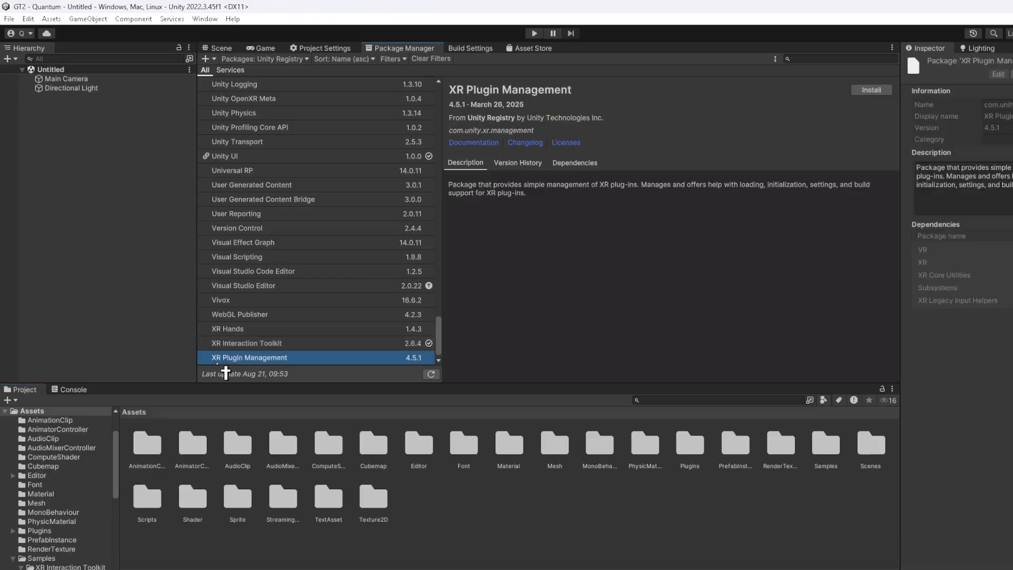
{"action": "left_click", "coordinate": [875, 93]}
Install the Oculus XR Plugin 4.2.0 and OpenXR Plugin 1.12.1 packages from the Unity Registry
{"action": "scroll", "coordinate": [368, 308], "scroll_direction": "up", "scroll_amount": 8}
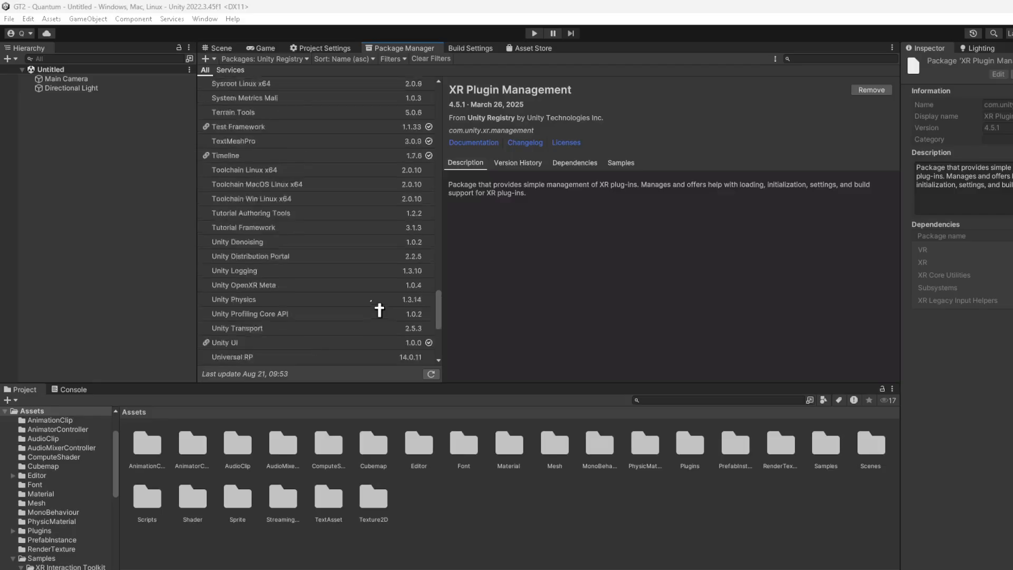
{"action": "scroll", "coordinate": [377, 311], "scroll_direction": "up", "scroll_amount": 7}
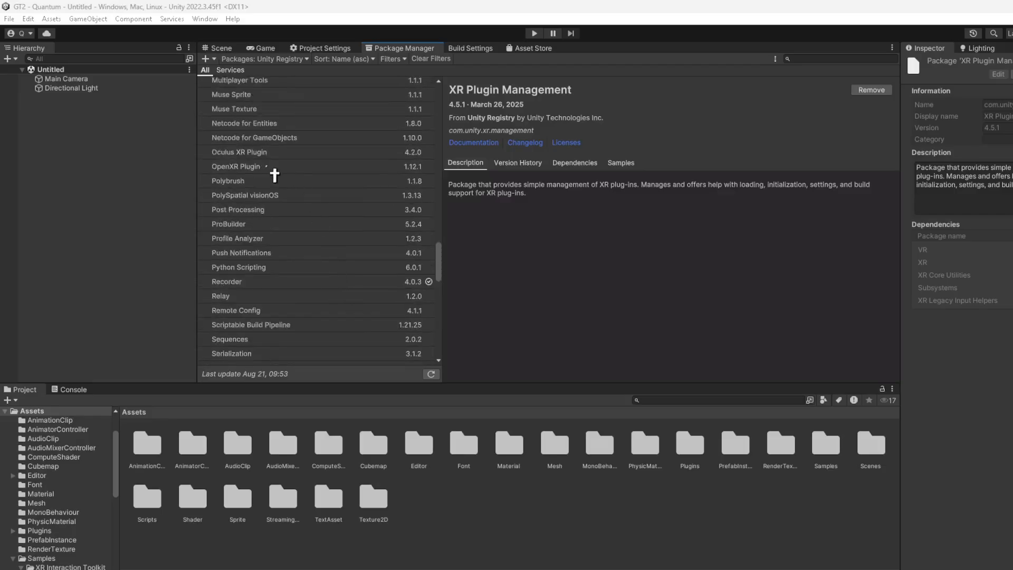
{"action": "left_click", "coordinate": [248, 153]}
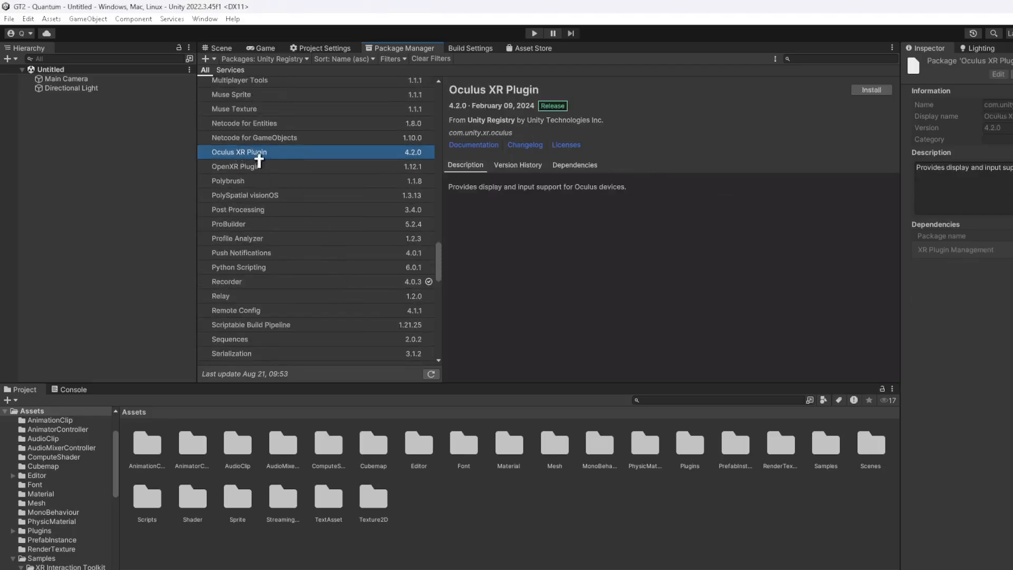
{"action": "left_click", "coordinate": [871, 90]}
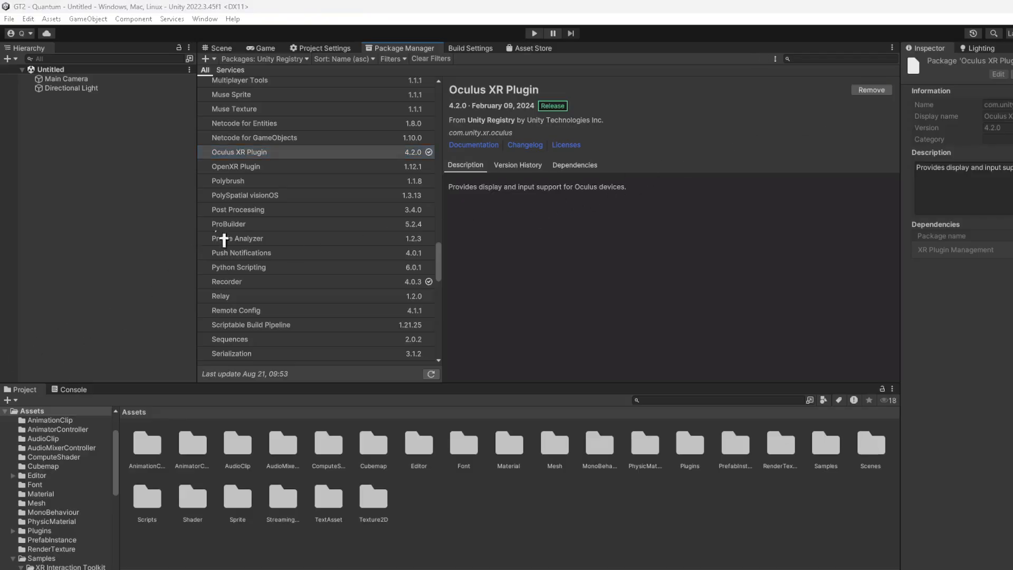
{"action": "left_click", "coordinate": [240, 167]}
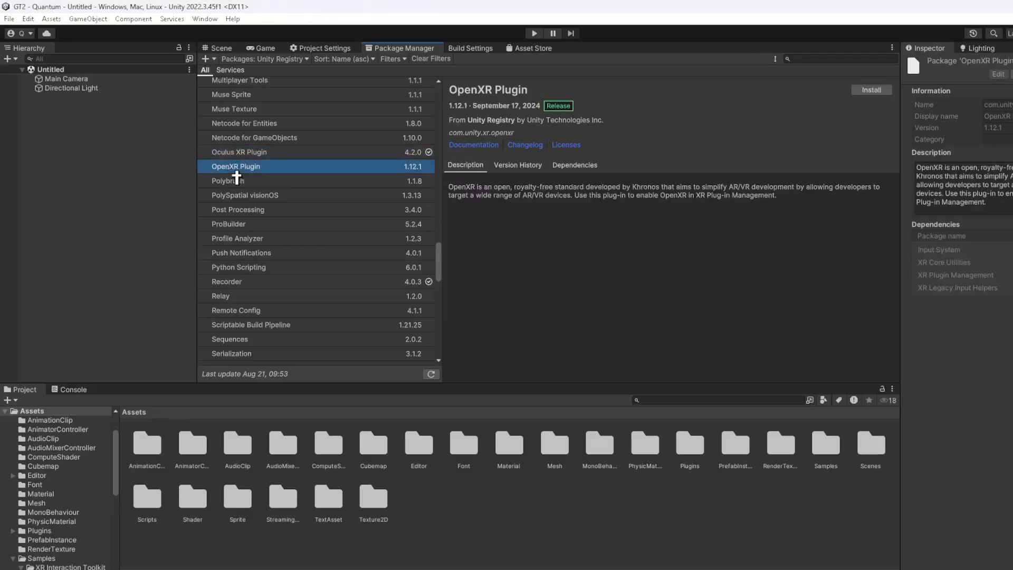
{"action": "left_click", "coordinate": [880, 90]}
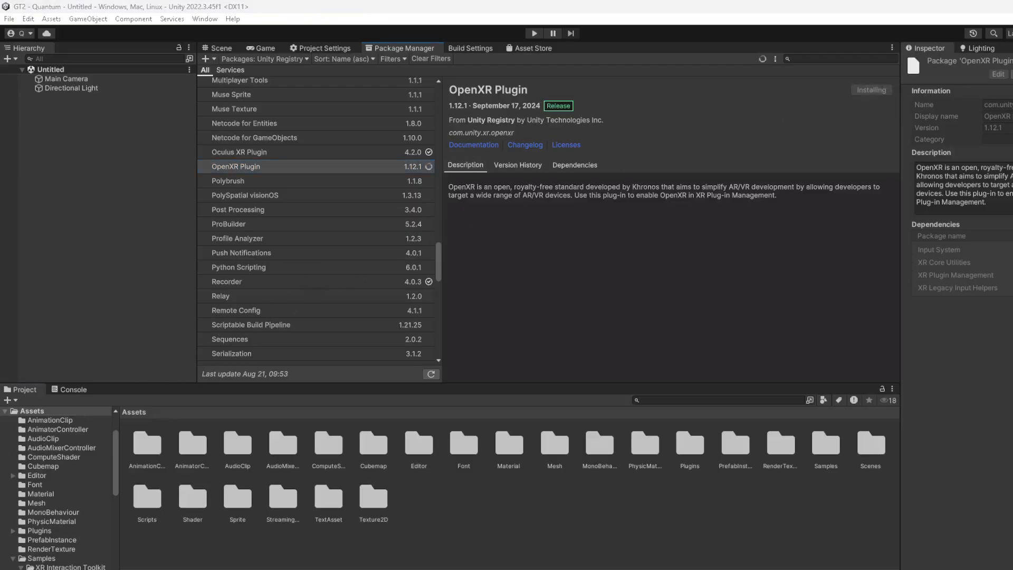
{"action": "left_click", "coordinate": [259, 59]}
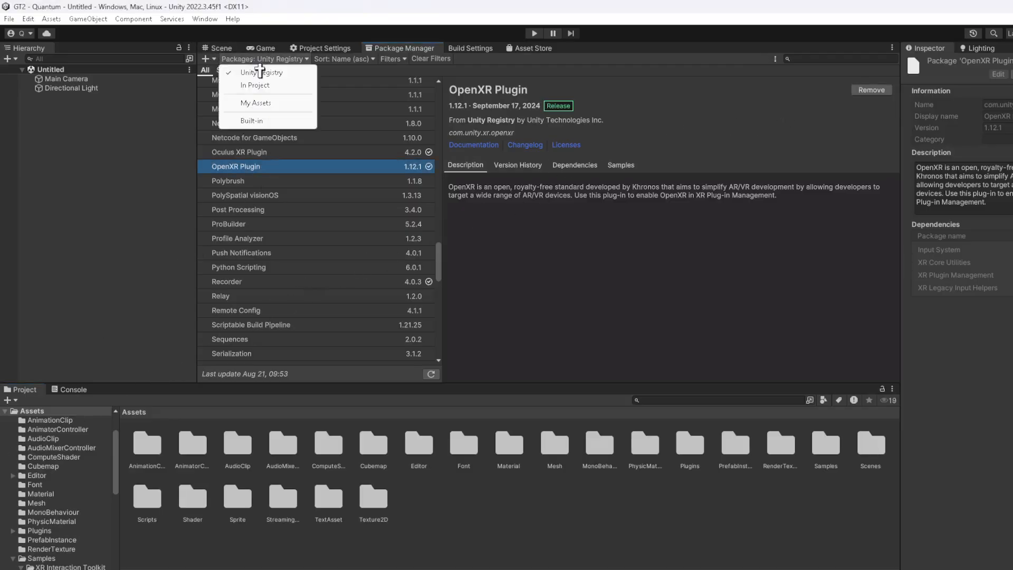
{"action": "left_click", "coordinate": [247, 59]}
{"action": "left_click", "coordinate": [224, 49]}
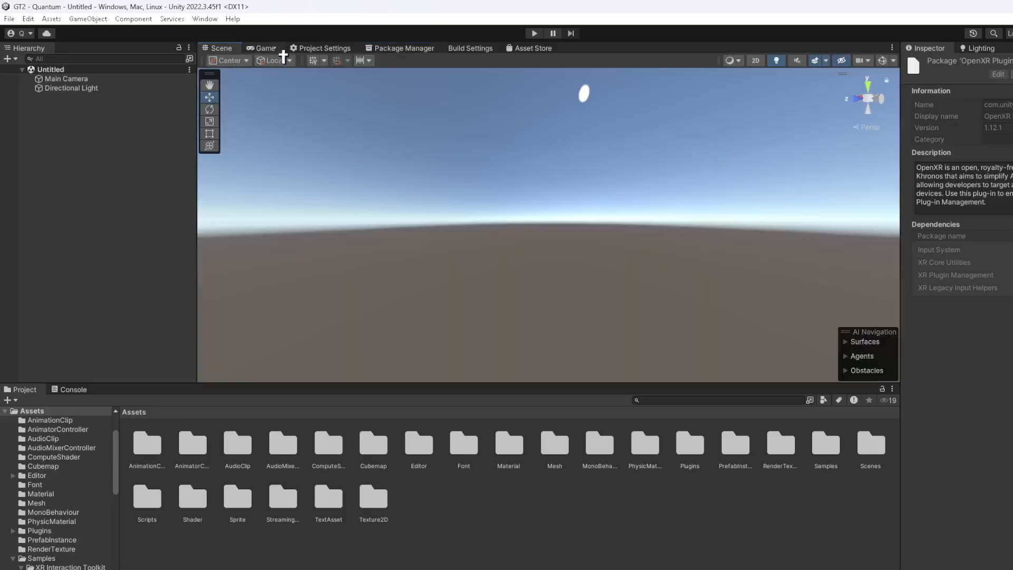
Show the packages that are in the project in the Package Manager
{"action": "left_click", "coordinate": [379, 49]}
{"action": "left_click", "coordinate": [259, 59]}
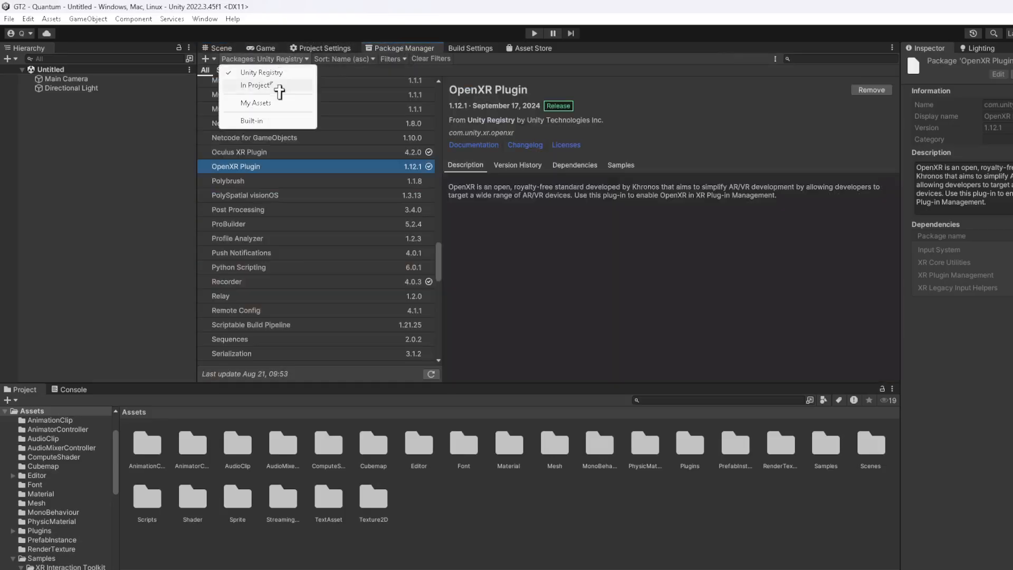
{"action": "left_click", "coordinate": [264, 84]}
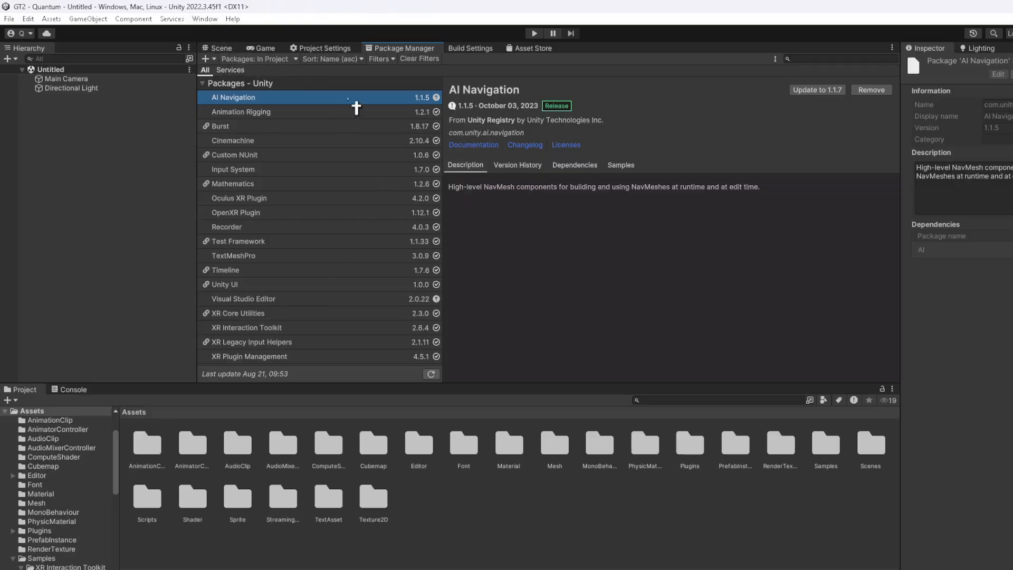
Switch to Discord and open the fixed-packages forum channel in the Make Your Own Project category
{"action": "left_click", "coordinate": [567, 569]}
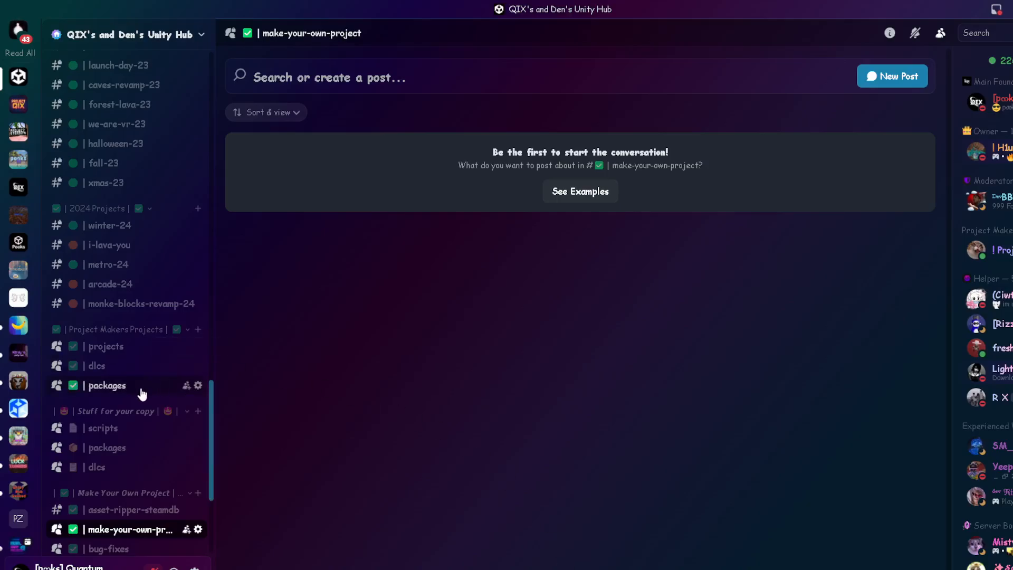
{"action": "scroll", "coordinate": [140, 393], "scroll_direction": "down", "scroll_amount": 3}
{"action": "left_click", "coordinate": [140, 415]}
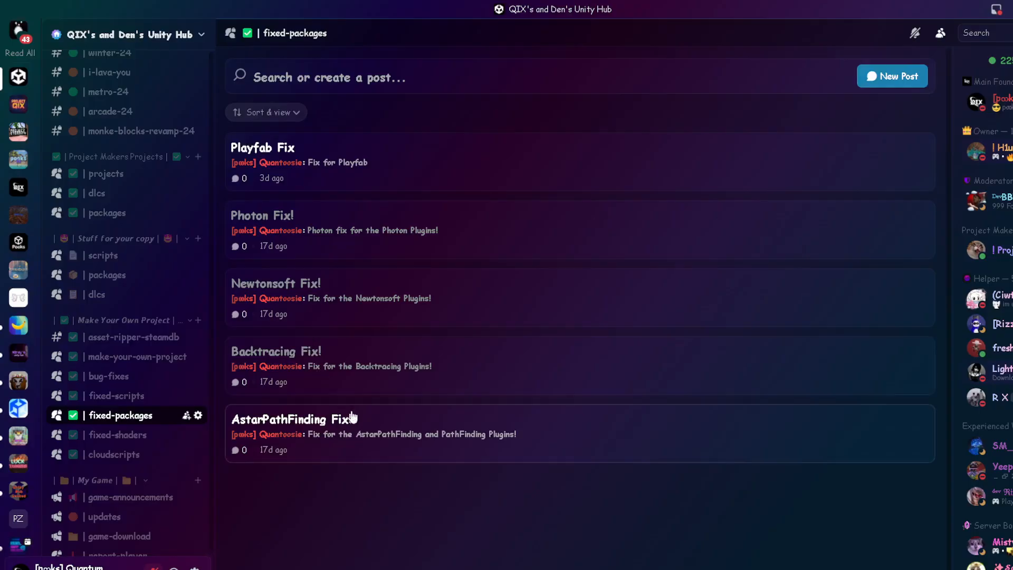
{"action": "left_click", "coordinate": [136, 434]}
{"action": "left_click", "coordinate": [136, 415]}
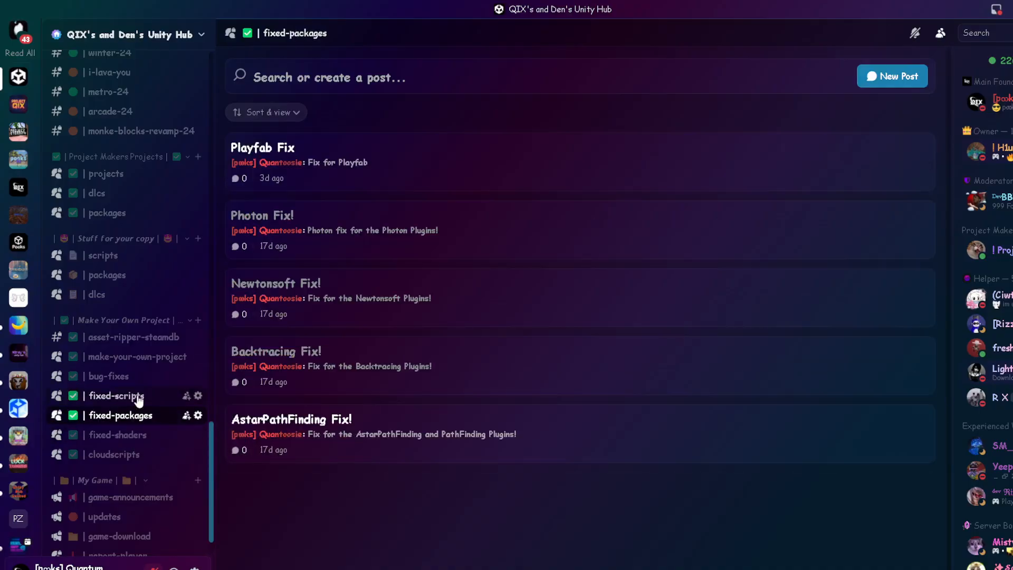
{"action": "left_click", "coordinate": [136, 395]}
{"action": "left_click", "coordinate": [136, 415]}
{"action": "left_click", "coordinate": [910, 83]}
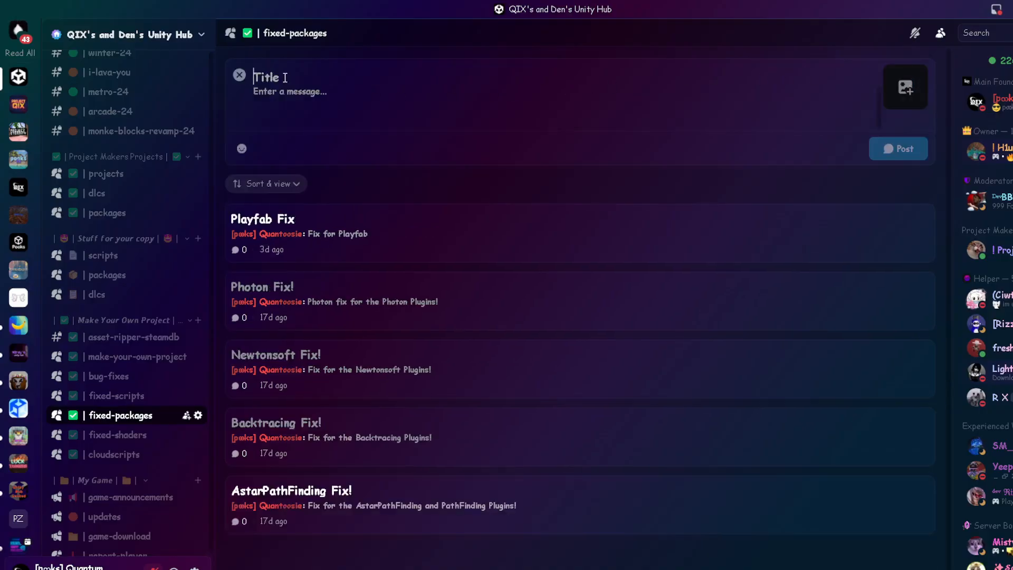
{"action": "type", "text": "oculu"}
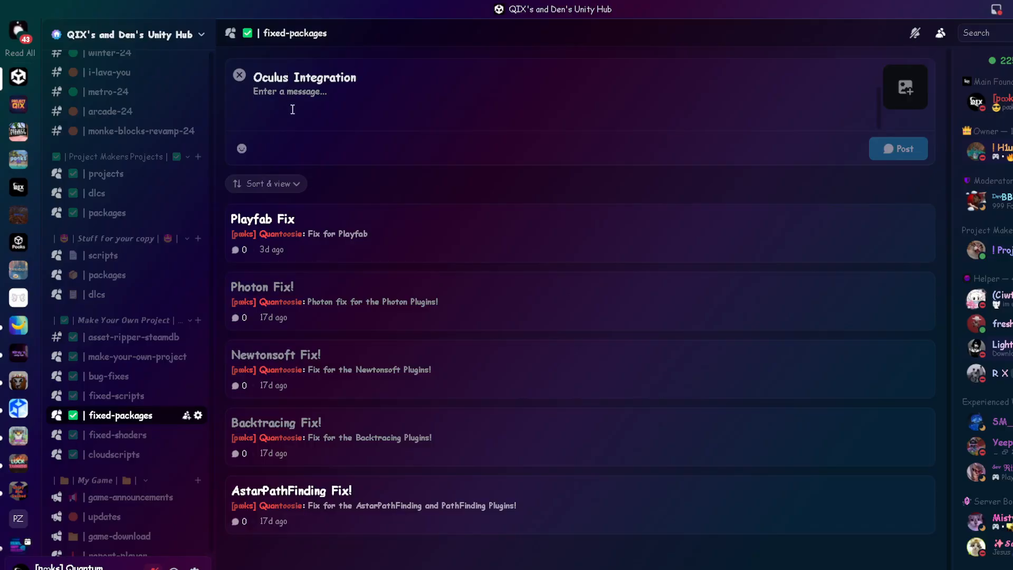
{"action": "type", "text": "###"}
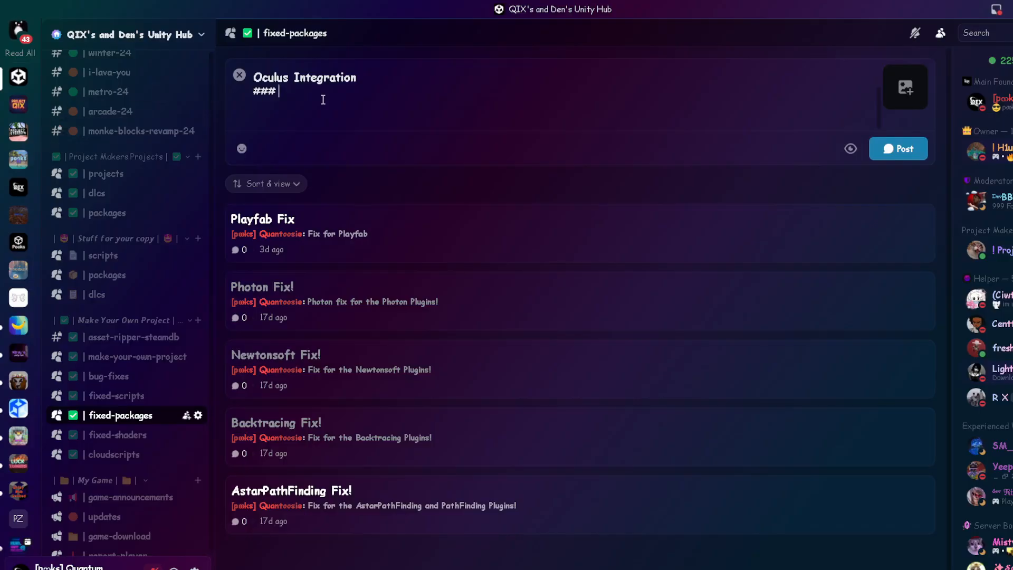
{"action": "type", "text": "https://assetstore.unity.com/packages/tools/integration/oculus-integration-deprecated-82022"}
{"action": "left_click", "coordinate": [899, 148]}
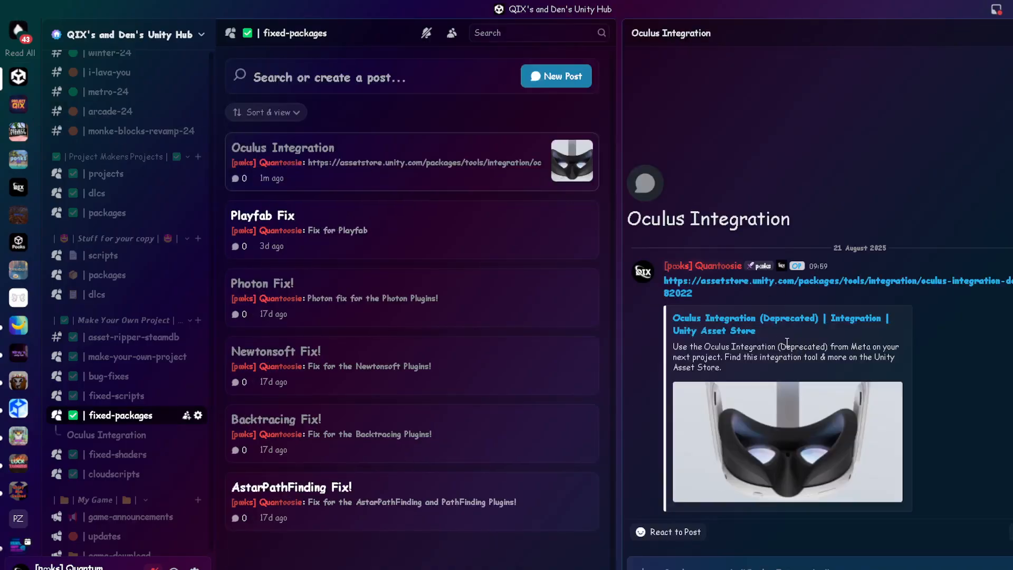
{"action": "left_click", "coordinate": [555, 76]}
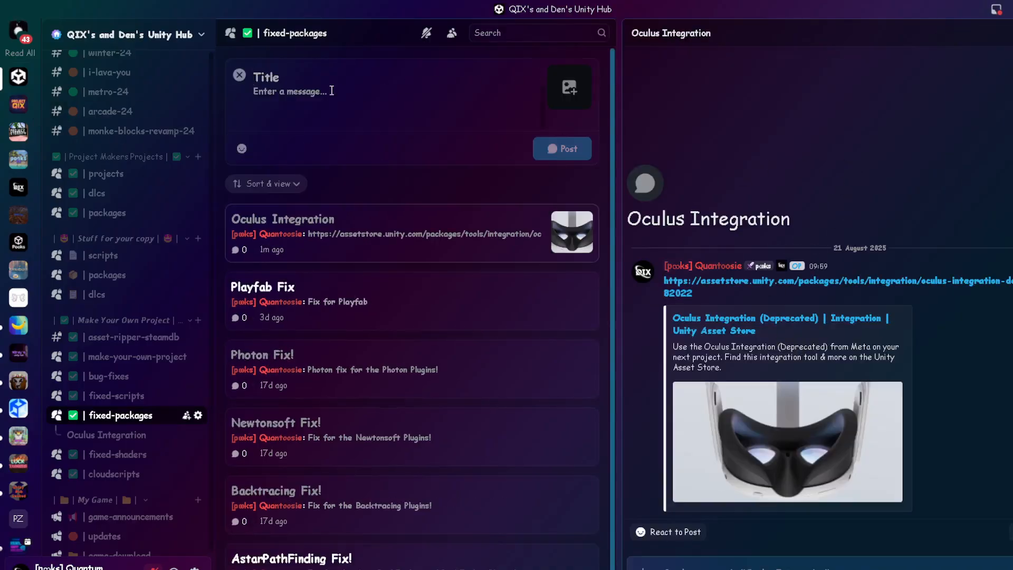
{"action": "type", "text": "Steam Plugin"}
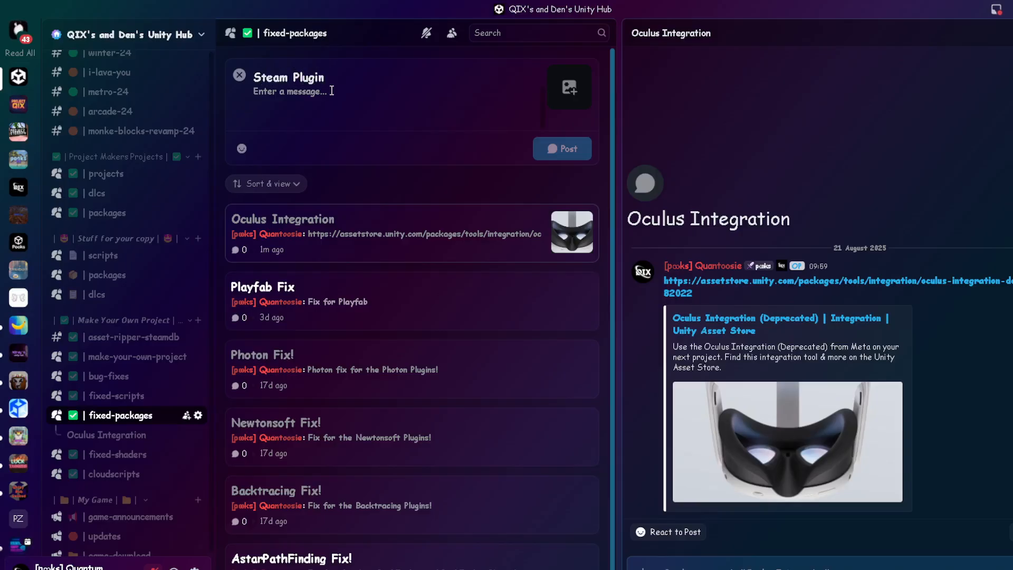
{"action": "type", "text": "##"}
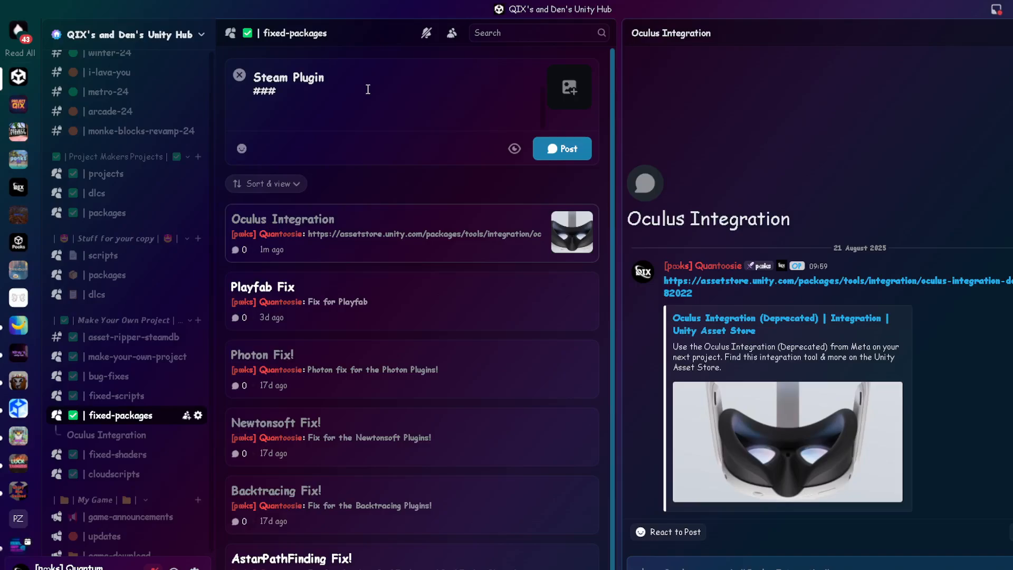
{"action": "type", "text": "https://assetstore.unity.com/packages/tools/integration/steamvr-plugin-32647"}
{"action": "left_click", "coordinate": [562, 148]}
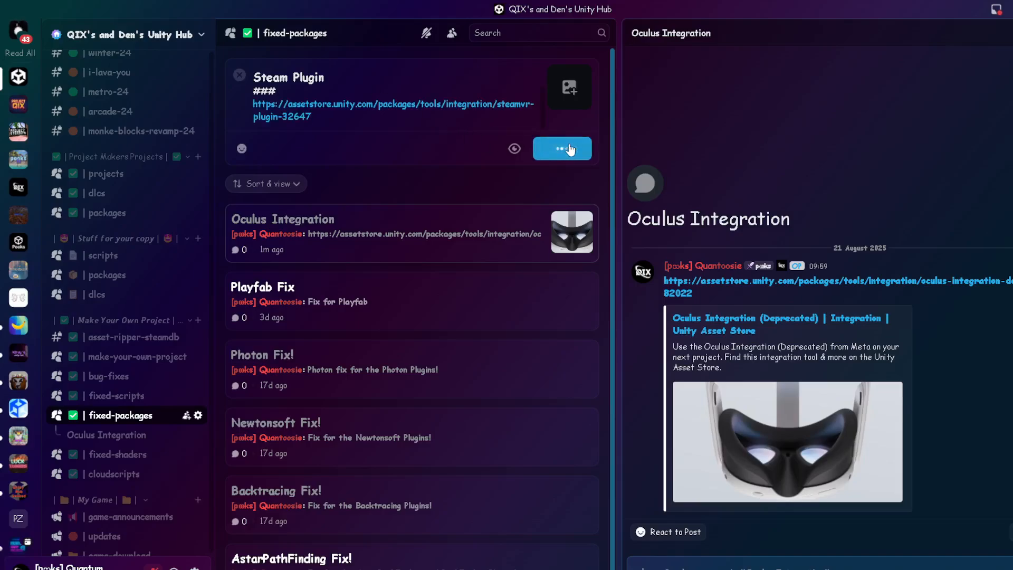
Remove the Steam Plugin and Oculus Integration posts from the channel list under fixed-packages
{"action": "right_click", "coordinate": [129, 435]}
{"action": "left_click", "coordinate": [169, 366]}
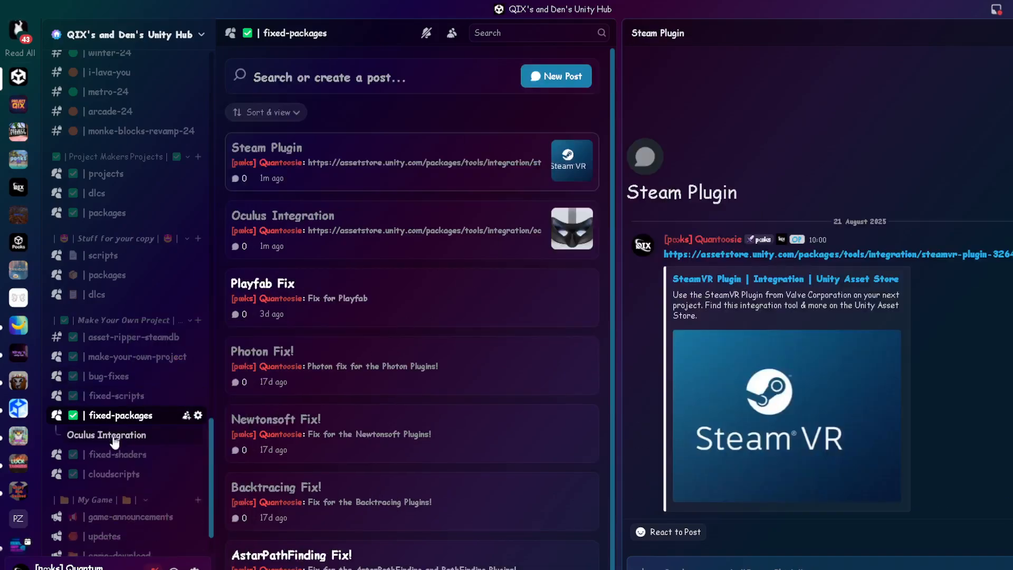
{"action": "right_click", "coordinate": [113, 437]}
{"action": "left_click", "coordinate": [171, 366]}
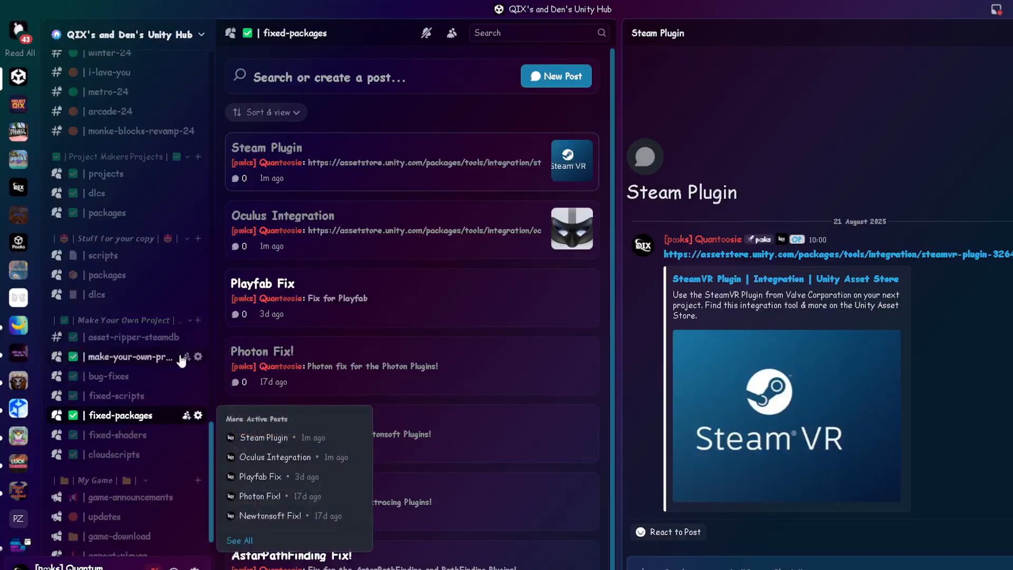
View the Asset Store pages linked in the Oculus Integration and Steam Plugin posts, returning to Discord after each
{"action": "left_click", "coordinate": [377, 233]}
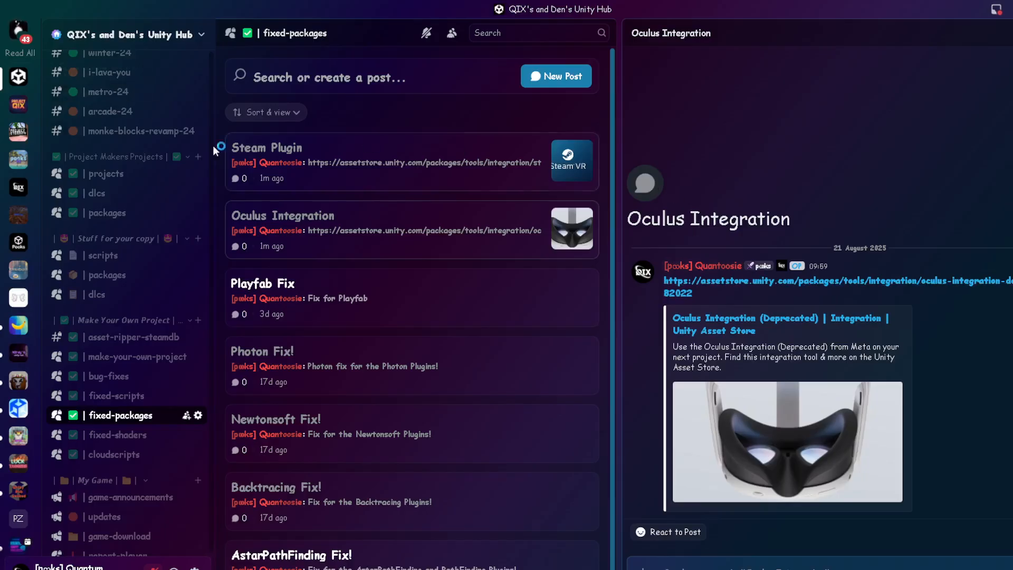
{"action": "left_click", "coordinate": [765, 280]}
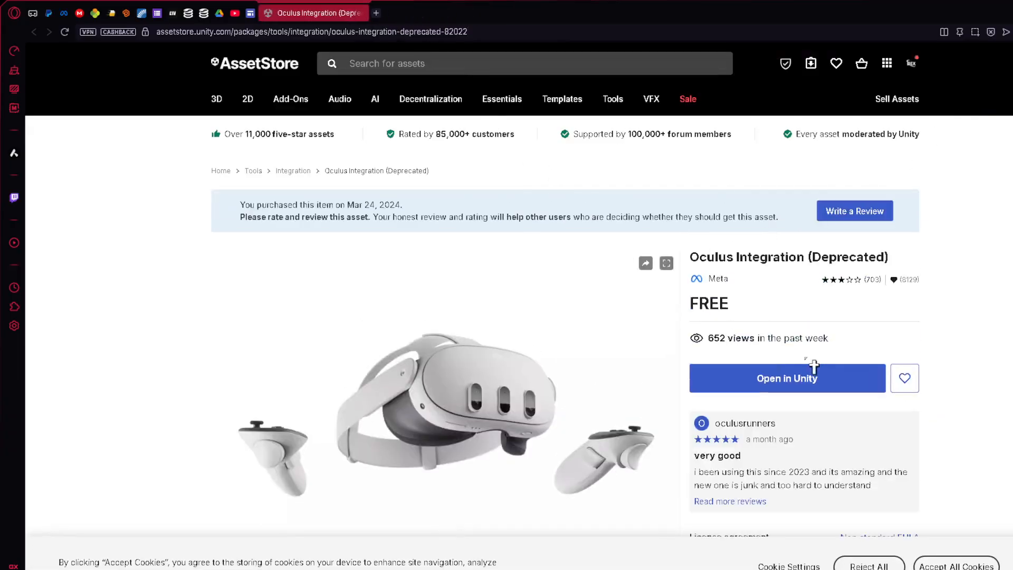
{"action": "key", "text": "alt+Tab"}
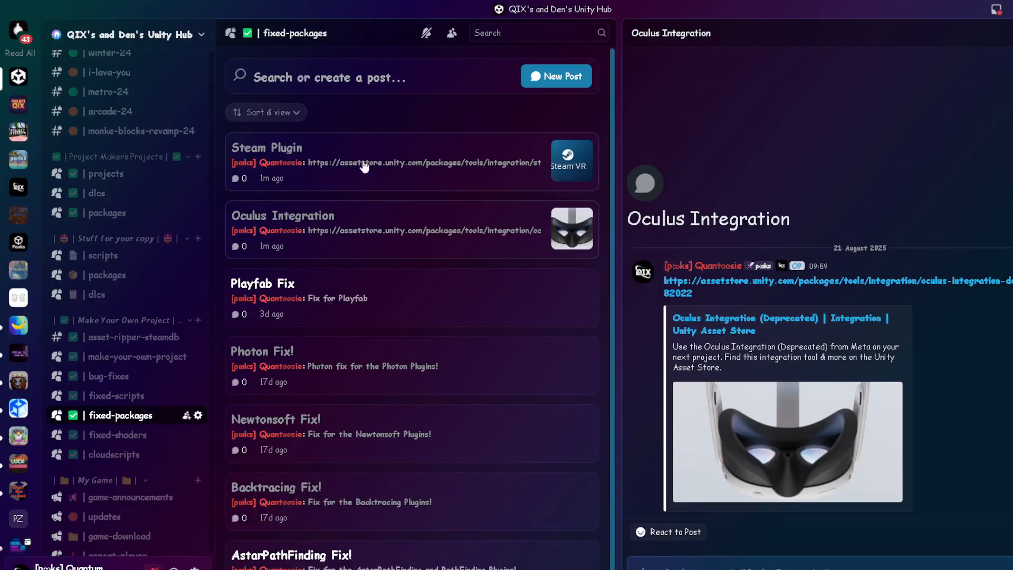
{"action": "left_click", "coordinate": [445, 166]}
{"action": "left_click", "coordinate": [697, 250]}
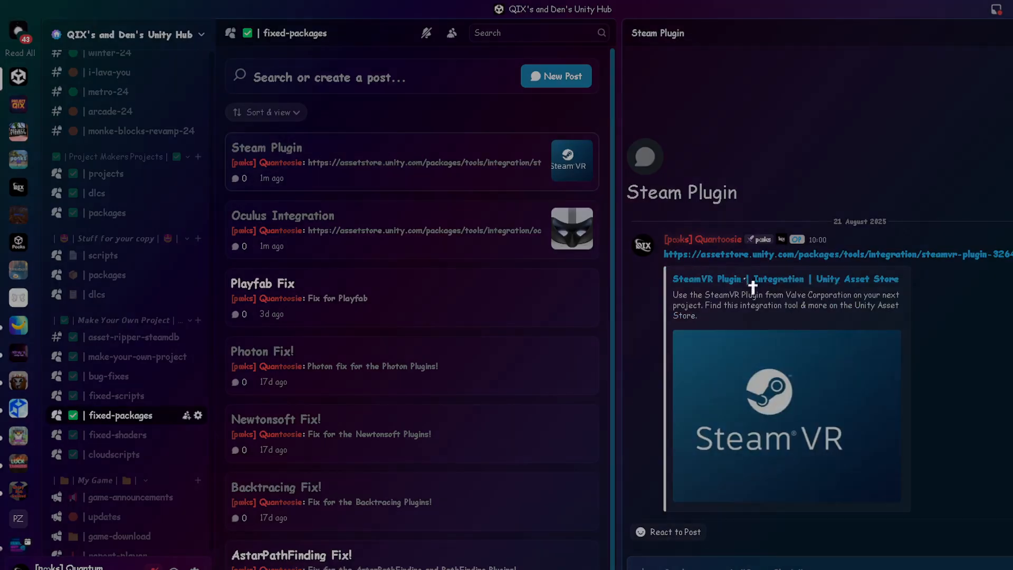
{"action": "key", "text": "Return"}
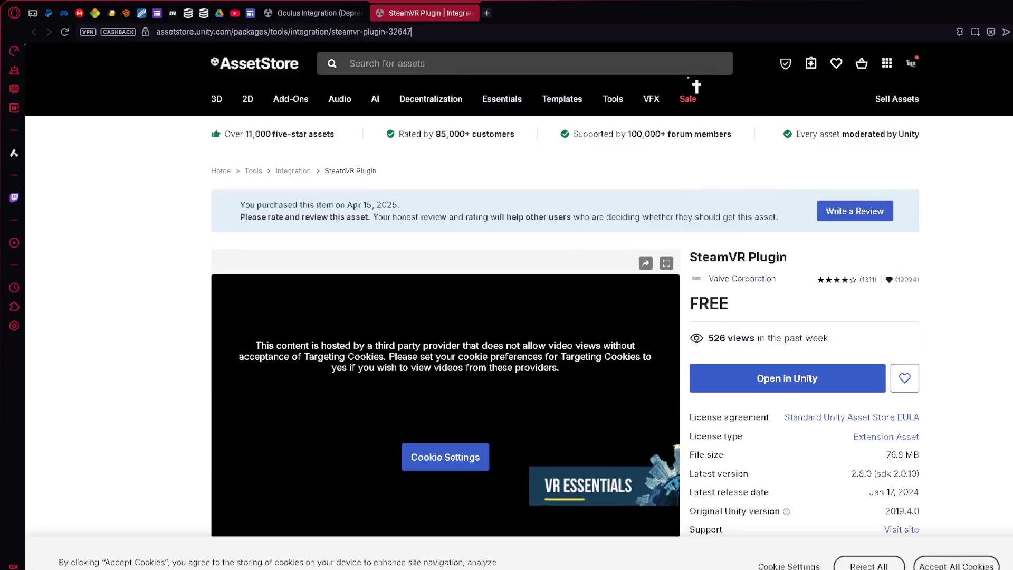
{"action": "key", "text": "alt+Tab"}
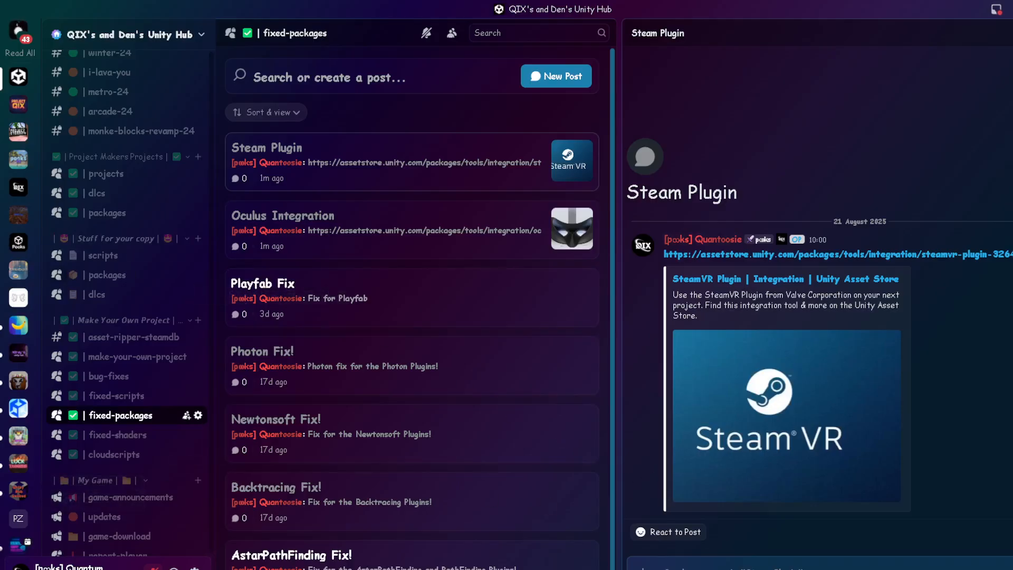
Switch back to the GT2 project in Unity and list the My Assets packages in the Package Manager
{"action": "mouse_move", "coordinate": [693, 569]}
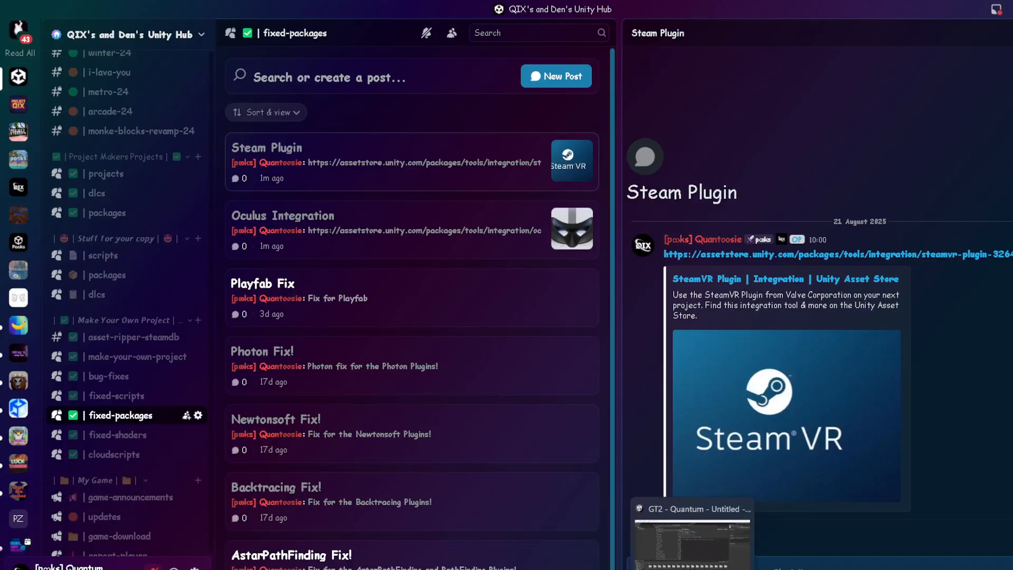
{"action": "left_click", "coordinate": [693, 541]}
{"action": "left_click", "coordinate": [272, 59]}
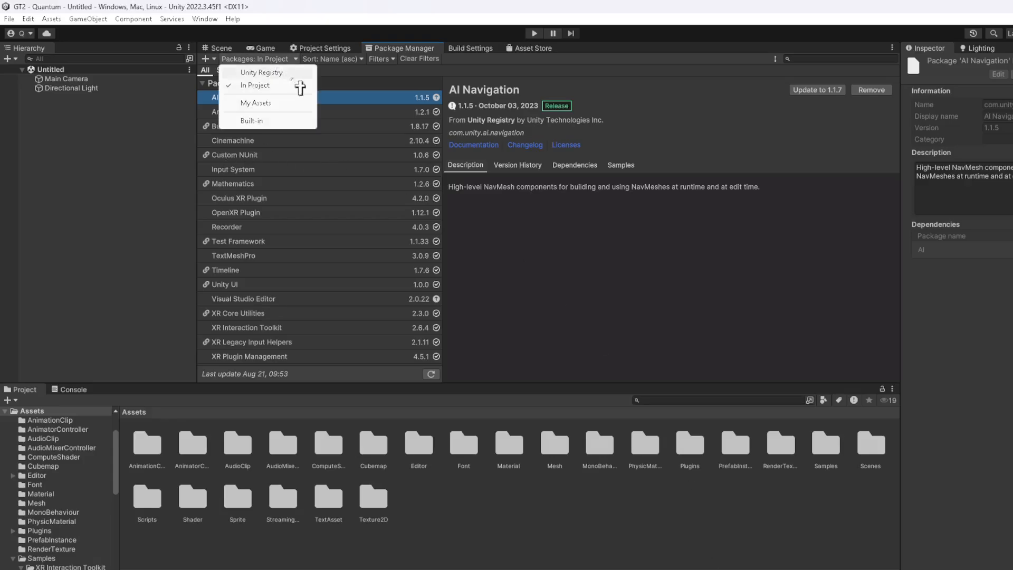
{"action": "left_click", "coordinate": [261, 104]}
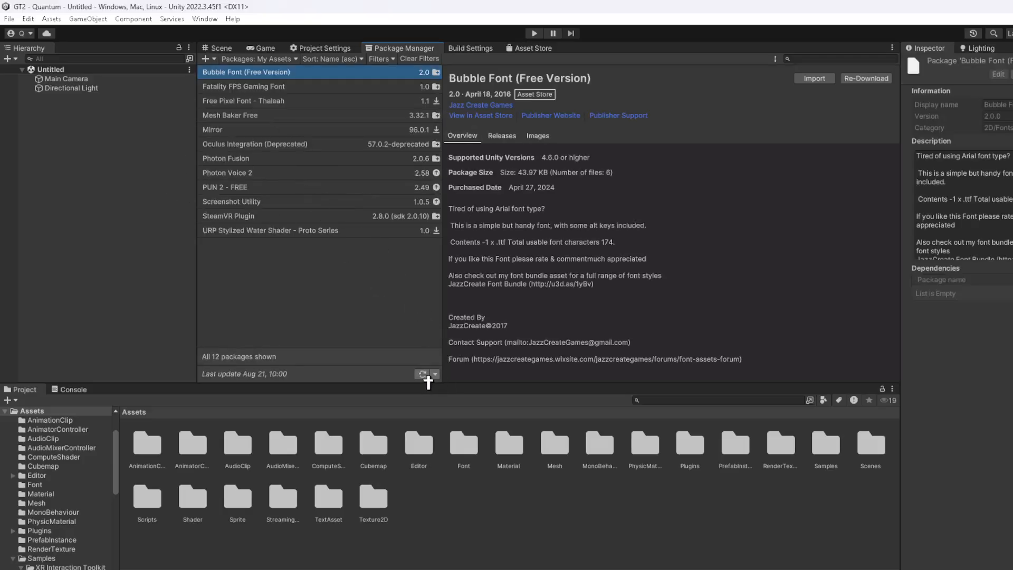
Import Oculus Integration (Deprecated) 57.0.2 with the AudioManager and SampleFramework folders excluded
{"action": "left_click", "coordinate": [287, 147]}
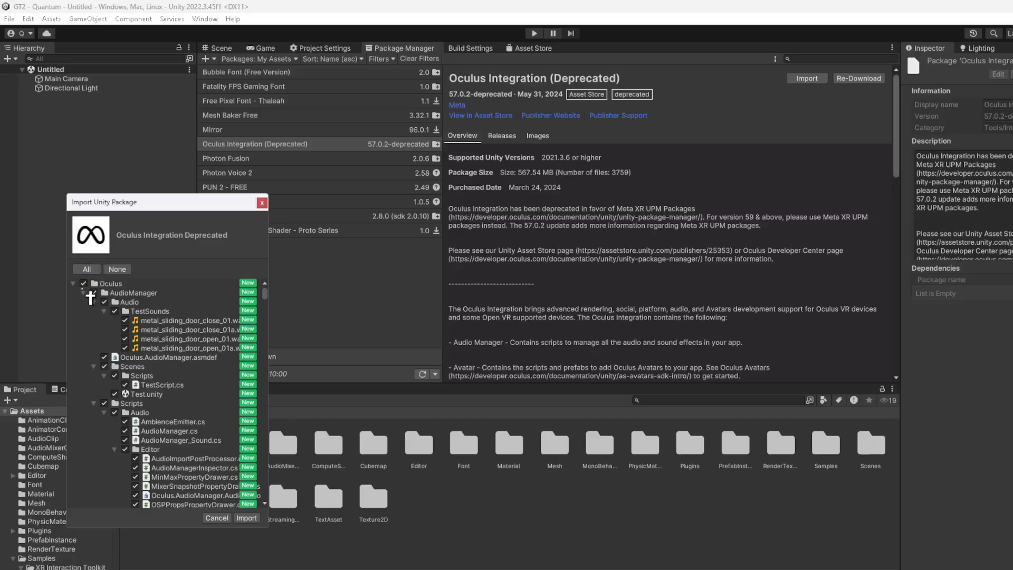
{"action": "left_click", "coordinate": [84, 293]}
{"action": "left_click", "coordinate": [93, 293]}
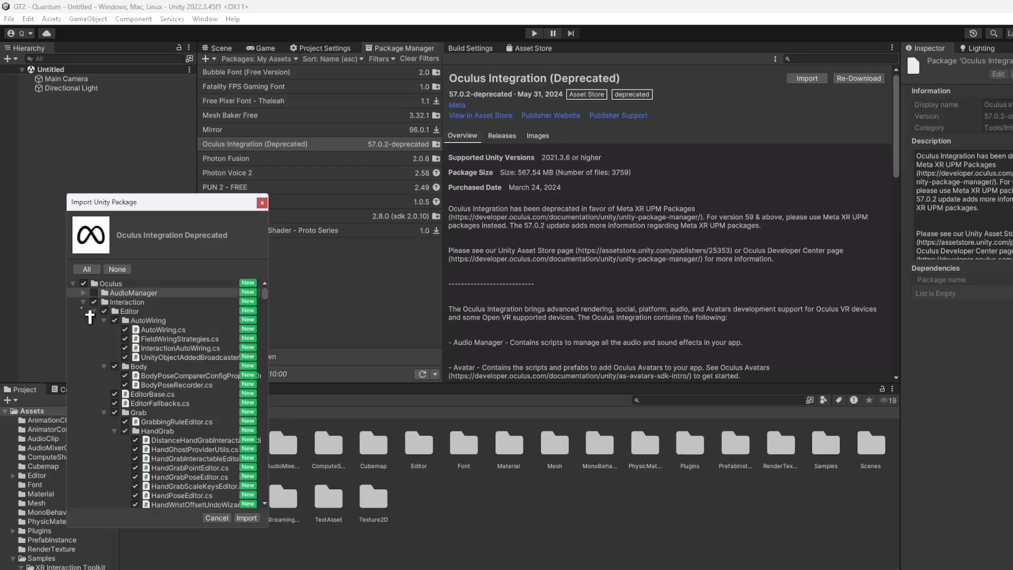
{"action": "left_click", "coordinate": [84, 302]}
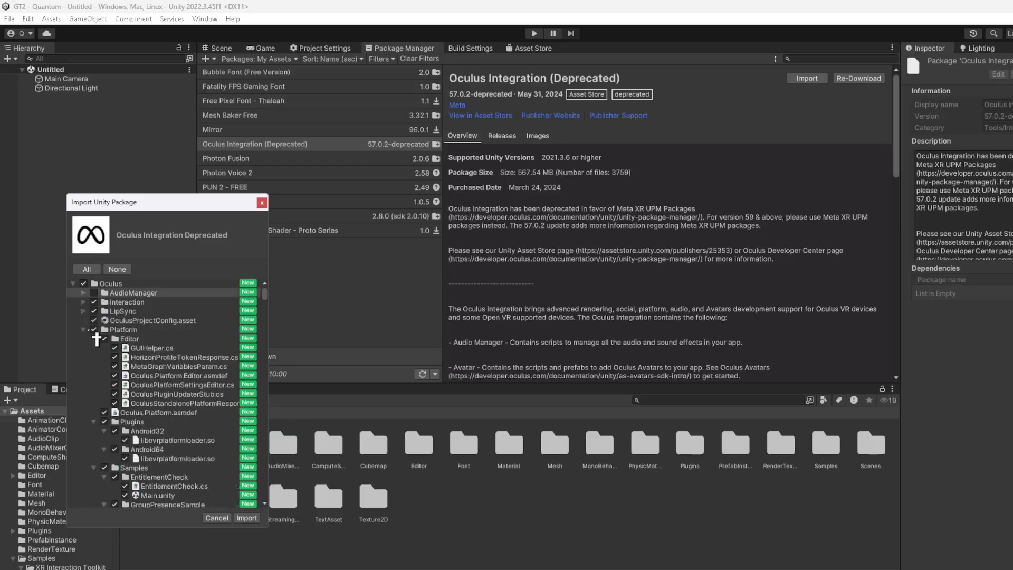
{"action": "left_click", "coordinate": [83, 329]}
{"action": "left_click", "coordinate": [93, 338]}
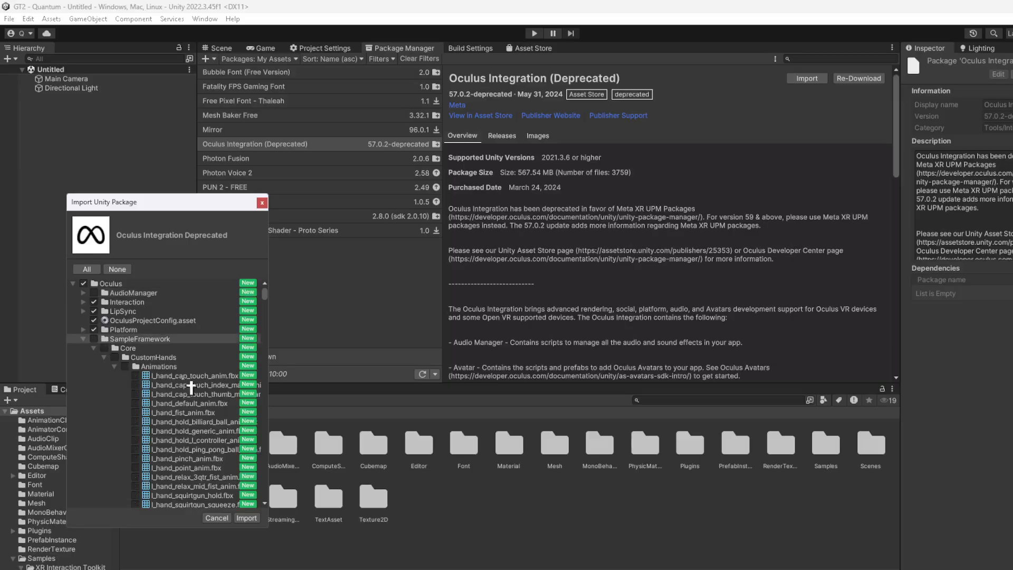
{"action": "left_click", "coordinate": [248, 518]}
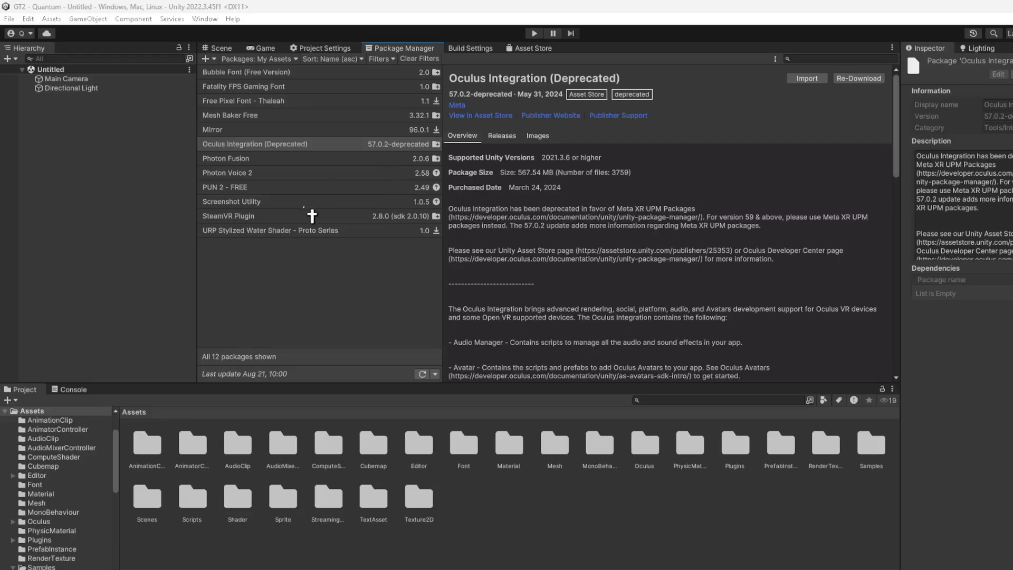
Import the complete SteamVR Plugin 2.8.0 package into the project
{"action": "left_click", "coordinate": [243, 218]}
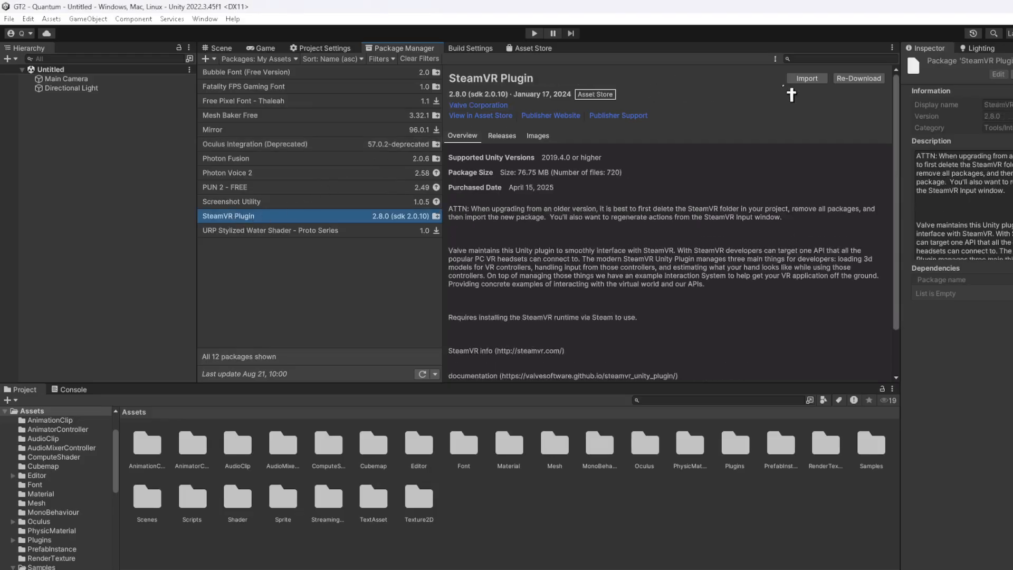
{"action": "left_click", "coordinate": [802, 79]}
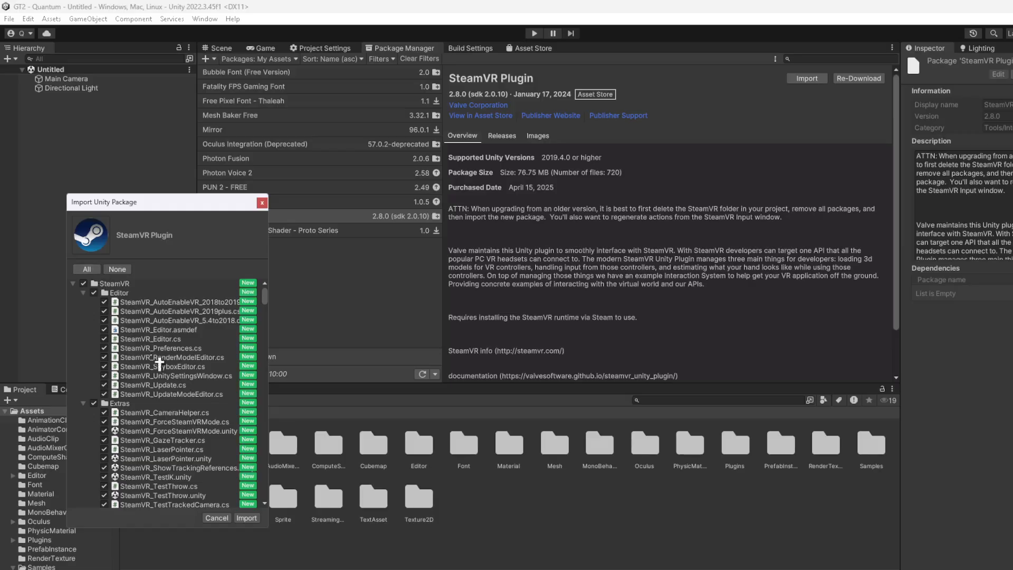
{"action": "left_click", "coordinate": [253, 518]}
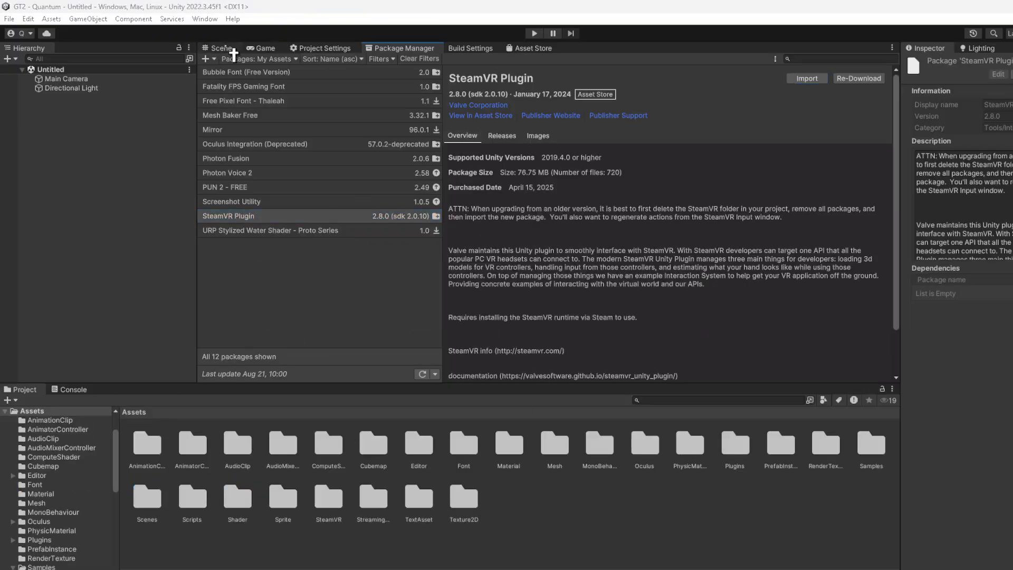
Return to the Scene view, clear the console and examine the remaining compile errors
{"action": "left_click", "coordinate": [233, 51]}
{"action": "left_click", "coordinate": [74, 389]}
{"action": "left_click", "coordinate": [12, 401]}
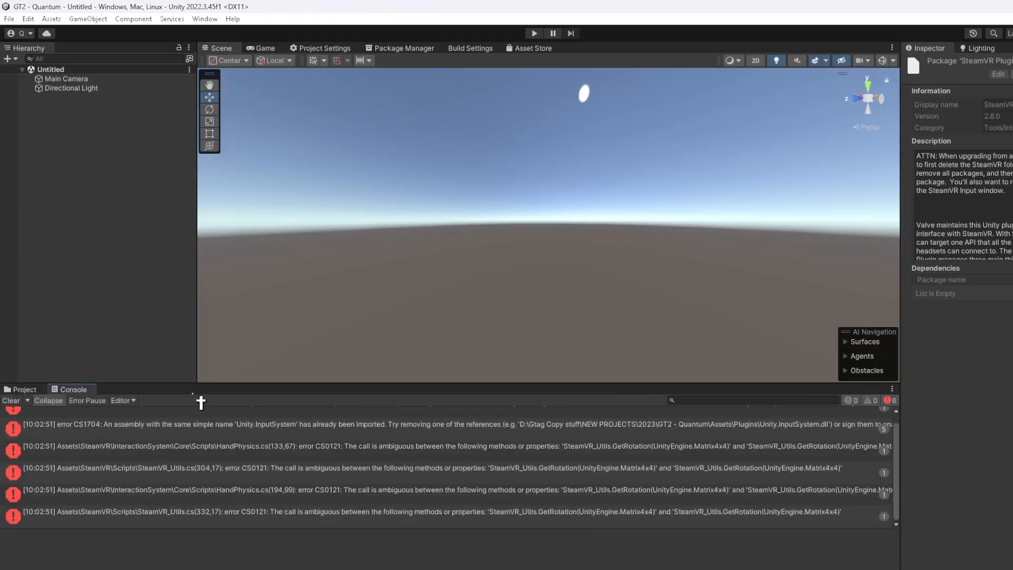
Delete every assembly file in Assets/Plugins except the Bakery, MeshBaker and Sirenix ones, and allow script updates for these and other files found
{"action": "left_click", "coordinate": [33, 389]}
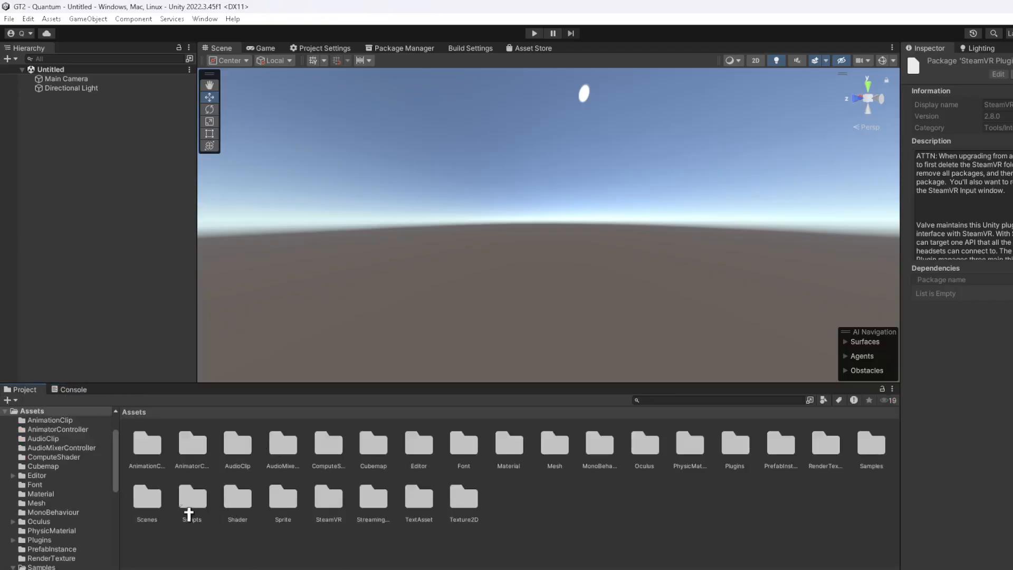
{"action": "double_click", "coordinate": [749, 458]}
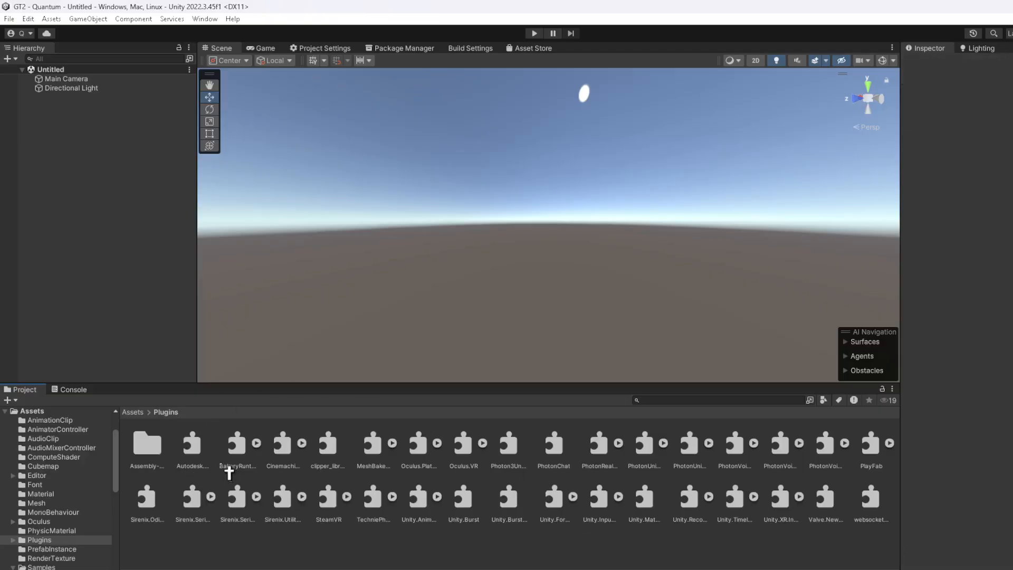
{"action": "left_click", "coordinate": [196, 461]}
{"action": "left_click", "coordinate": [314, 530]}
{"action": "left_click", "coordinate": [206, 461]}
{"action": "left_click", "coordinate": [319, 537]}
{"action": "left_click", "coordinate": [200, 468]}
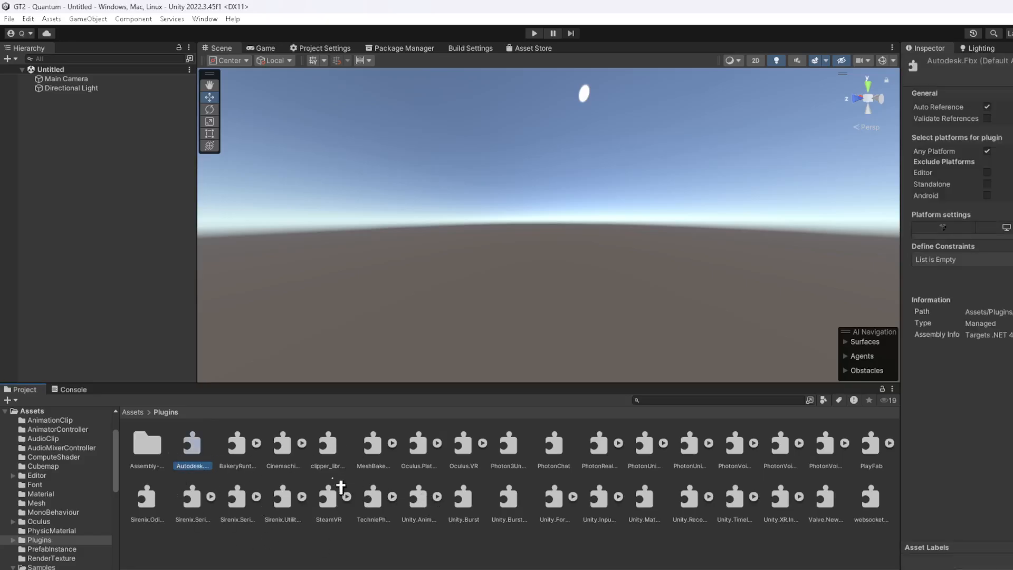
{"action": "left_click", "coordinate": [295, 467], "text": "ctrl"}
{"action": "left_click", "coordinate": [332, 464], "text": "ctrl"}
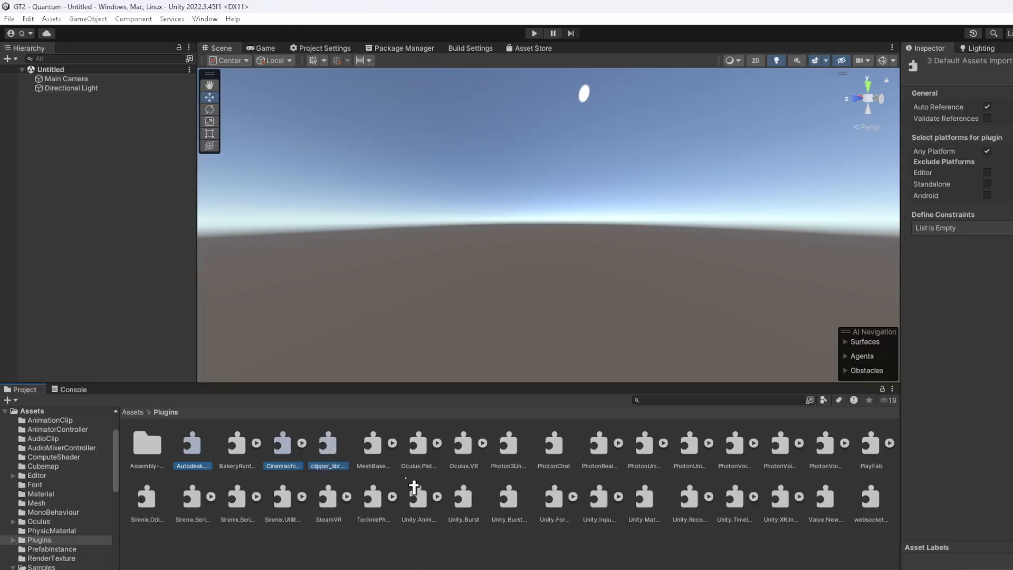
{"action": "left_click", "coordinate": [425, 464], "text": "ctrl"}
{"action": "left_click", "coordinate": [472, 464], "text": "ctrl"}
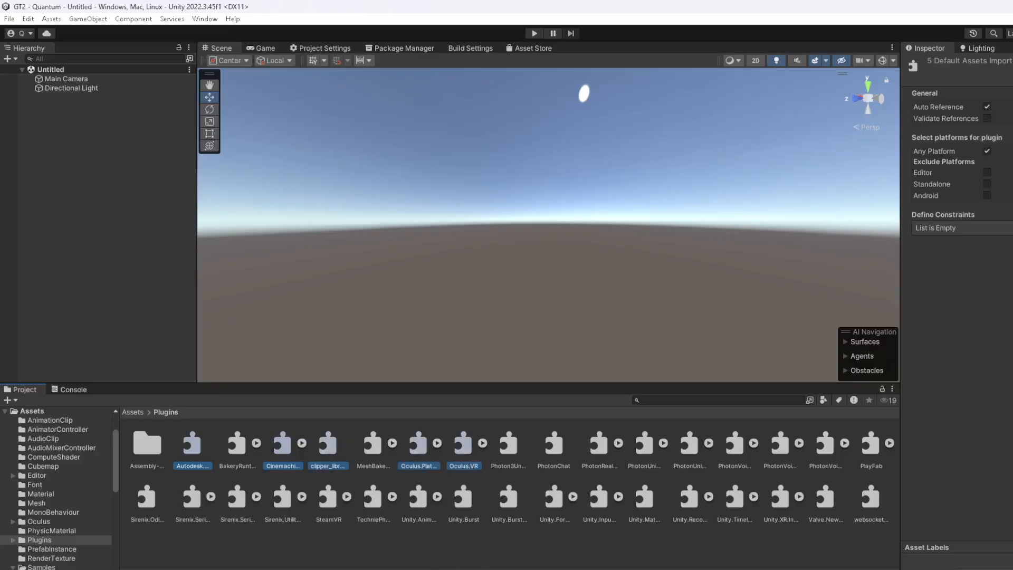
{"action": "left_click", "coordinate": [523, 470], "text": "ctrl"}
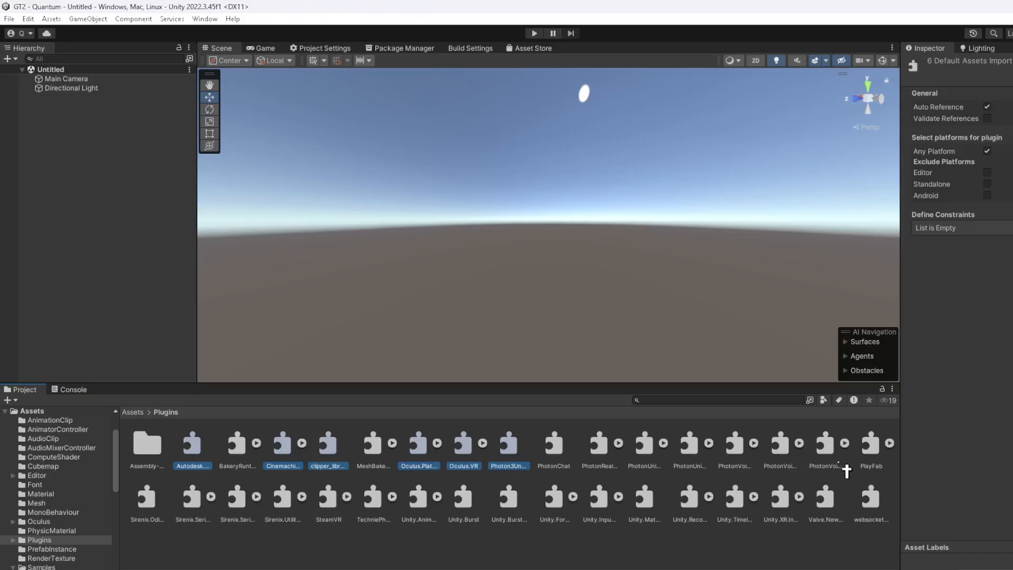
{"action": "left_click", "coordinate": [888, 466], "text": "shift"}
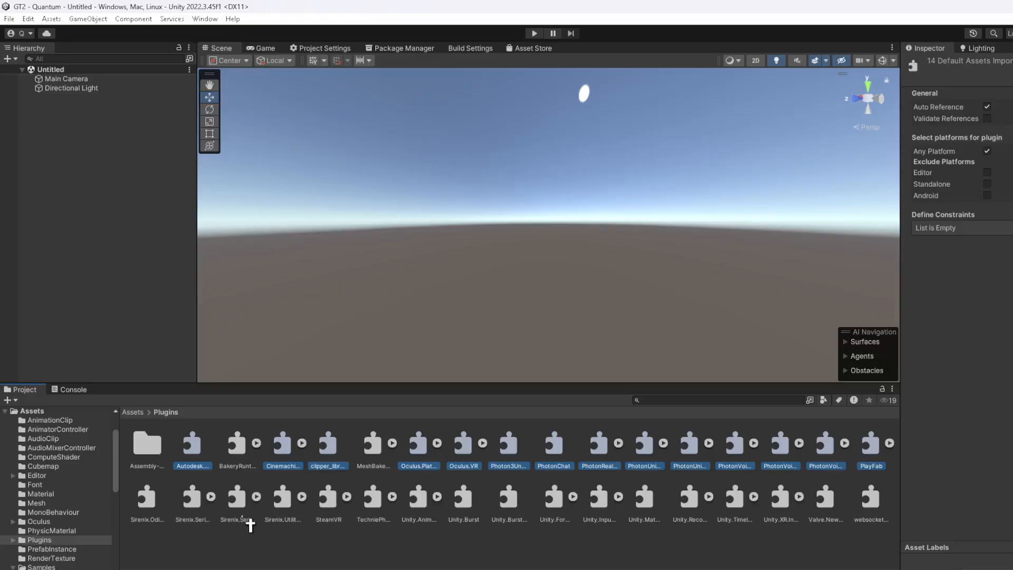
{"action": "left_click", "coordinate": [336, 520], "text": "ctrl"}
{"action": "left_click", "coordinate": [383, 523], "text": "ctrl"}
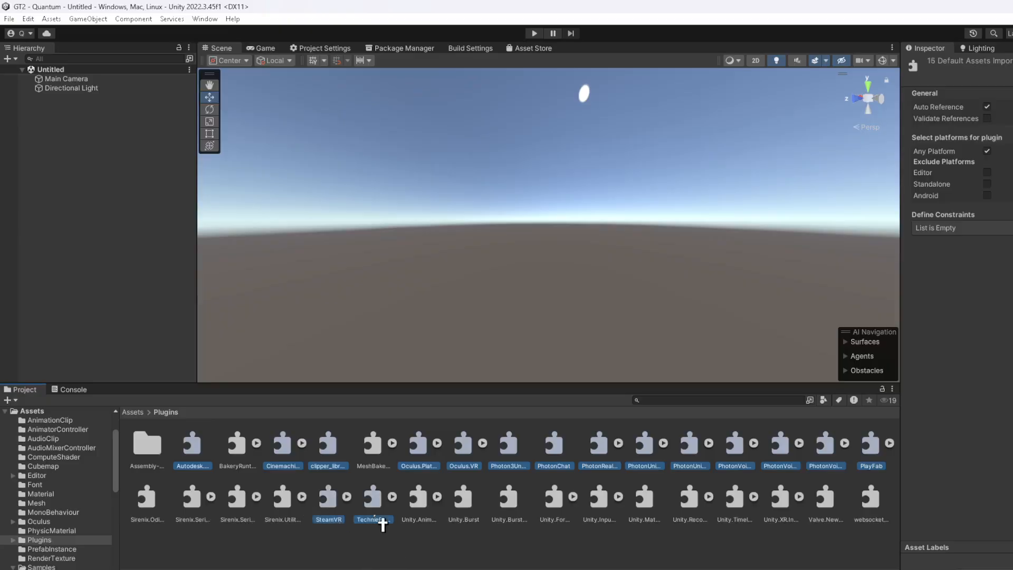
{"action": "left_click", "coordinate": [423, 524], "text": "ctrl"}
{"action": "left_click", "coordinate": [867, 520], "text": "shift"}
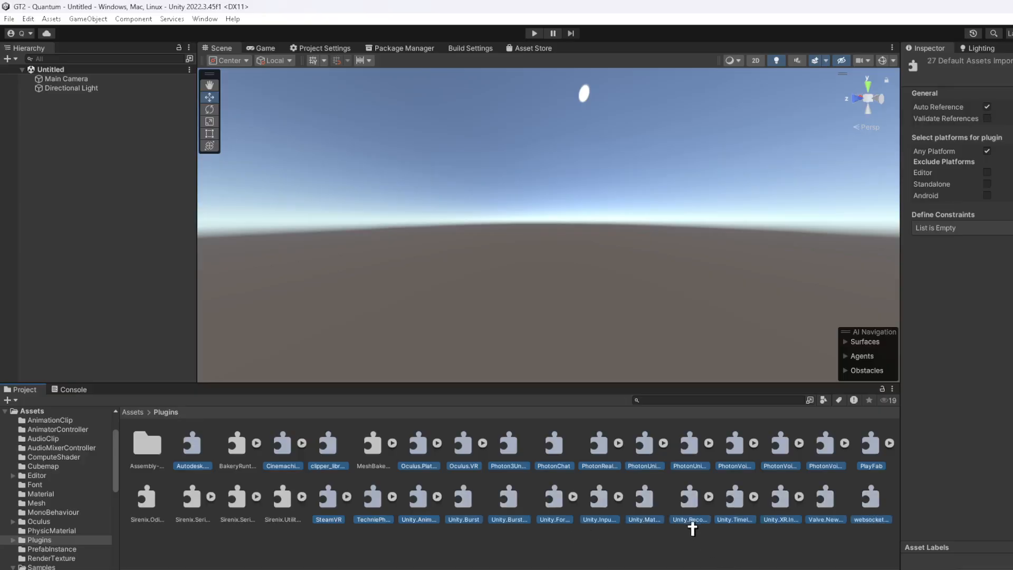
{"action": "key", "text": "Delete"}
{"action": "left_click", "coordinate": [583, 334]}
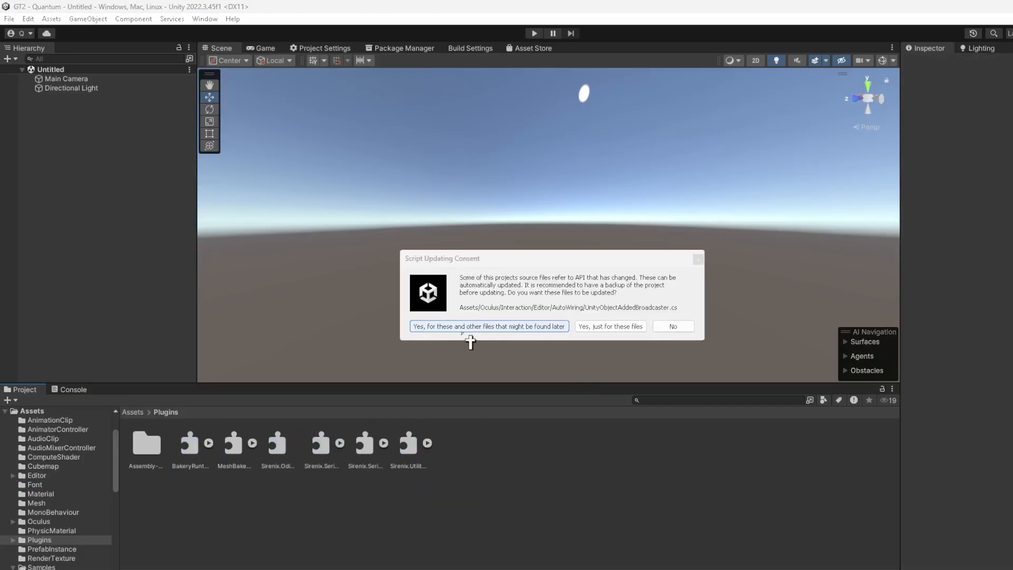
{"action": "left_click", "coordinate": [467, 327]}
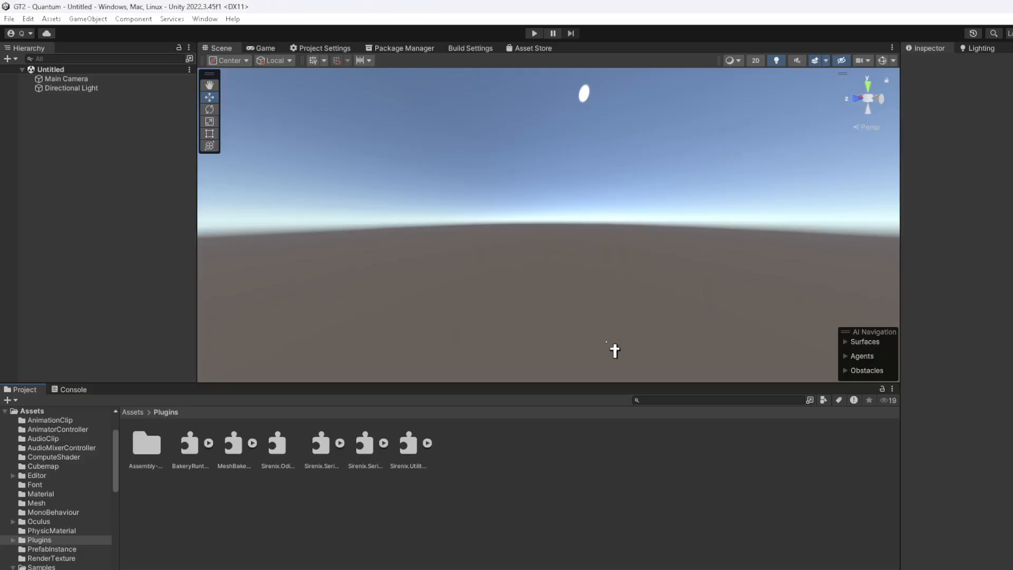
Open the StarterAssetsSampleProjectValidation.cs error in Visual Studio, delete the UNITY_INPUT_SYSTEM_PROJECT_WIDE_ACTIONS block in AddRules, save, and return to Unity
{"action": "left_click", "coordinate": [131, 413]}
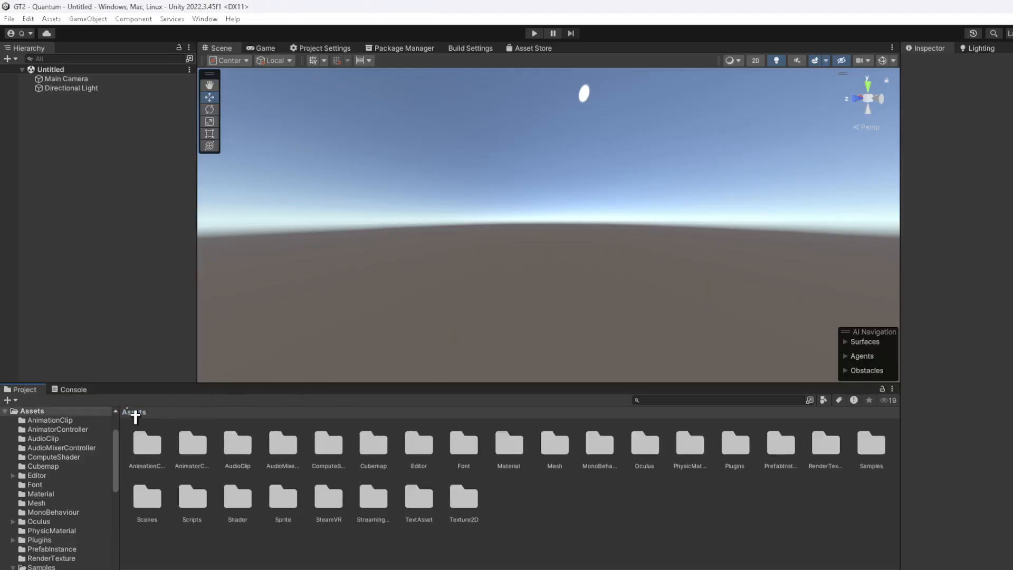
{"action": "left_click", "coordinate": [80, 392]}
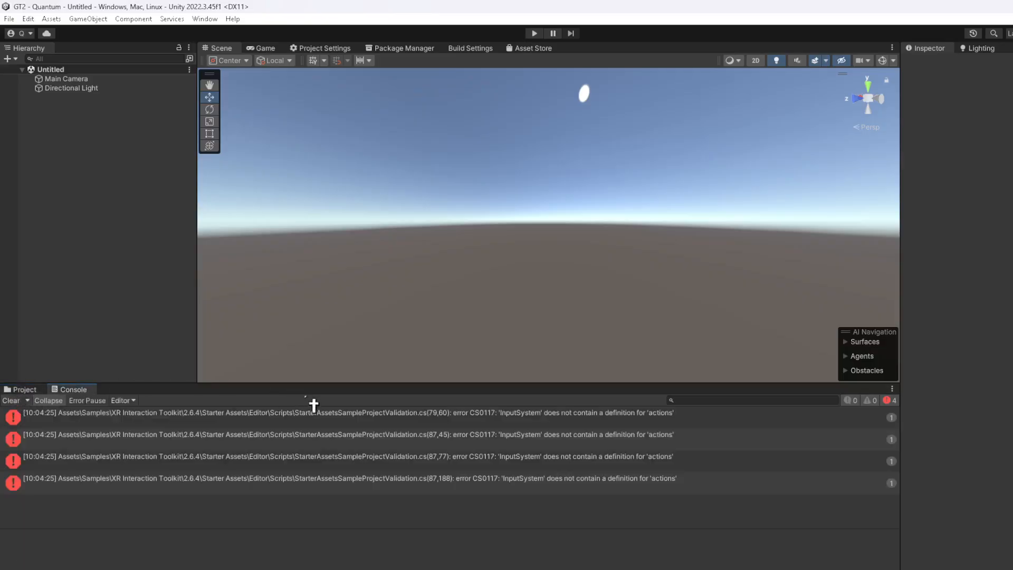
{"action": "double_click", "coordinate": [485, 422]}
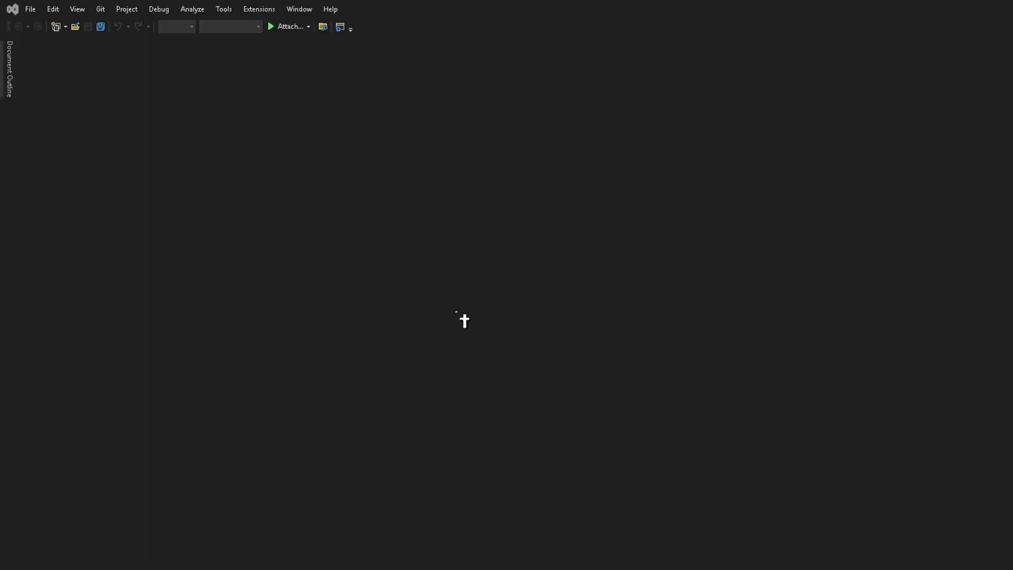
{"action": "scroll", "coordinate": [125, 331], "scroll_direction": "down", "scroll_amount": 20}
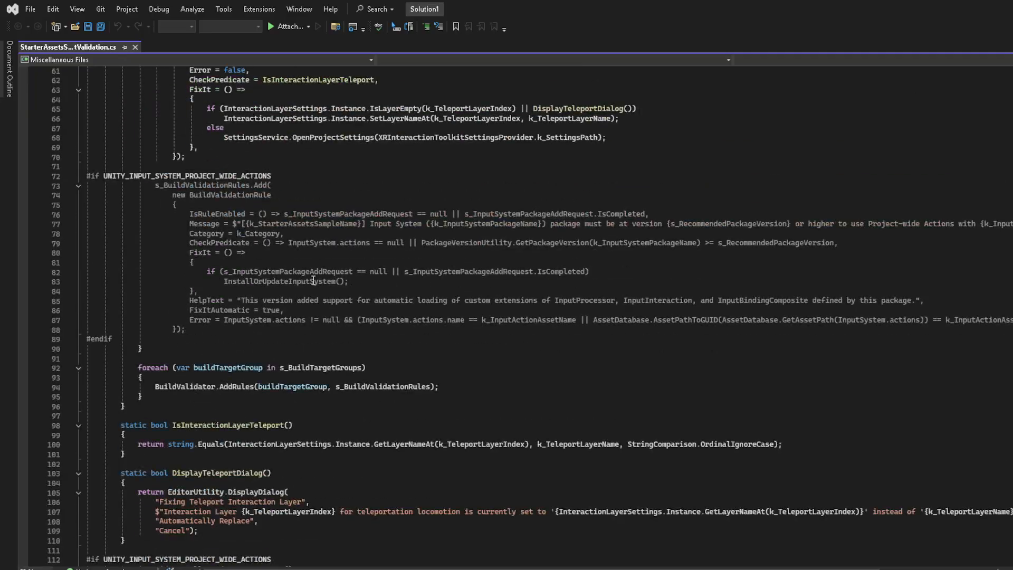
{"action": "left_click_drag", "start_coordinate": [125, 339], "coordinate": [61, 172]}
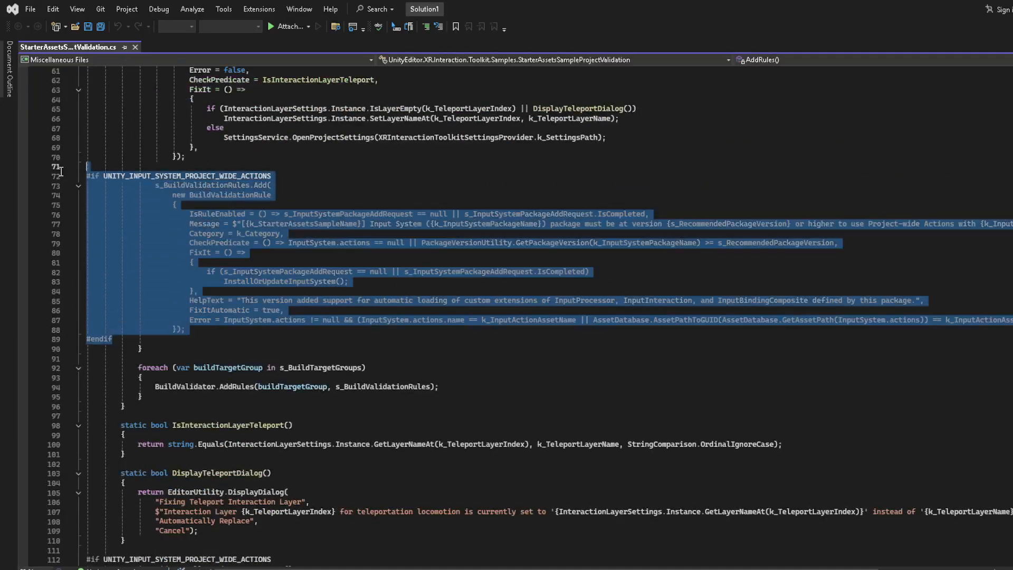
{"action": "key", "text": "BackSpace"}
{"action": "key", "text": "BackSpace"}
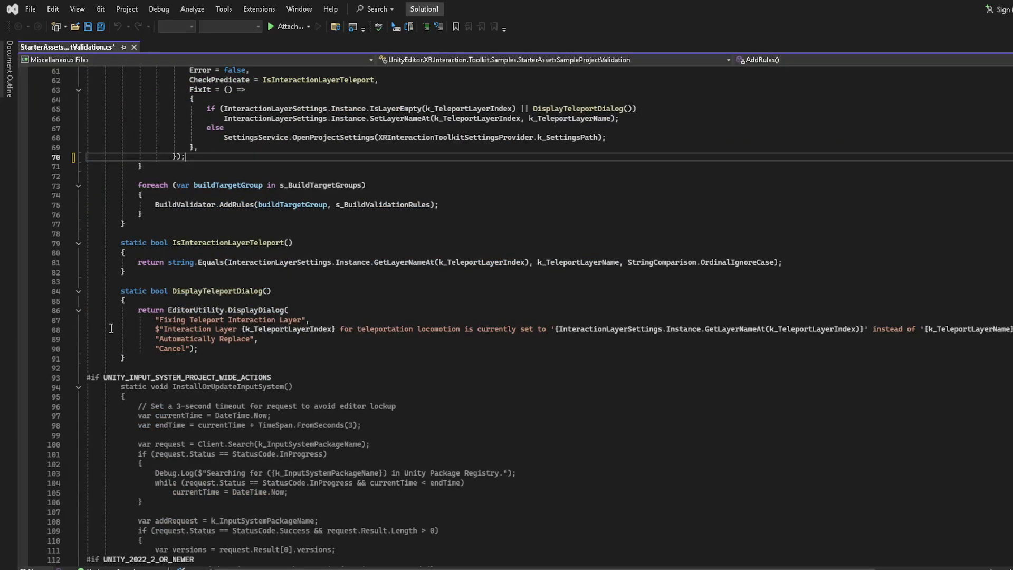
{"action": "key", "text": "ctrl+s"}
{"action": "key", "text": "alt+Tab"}
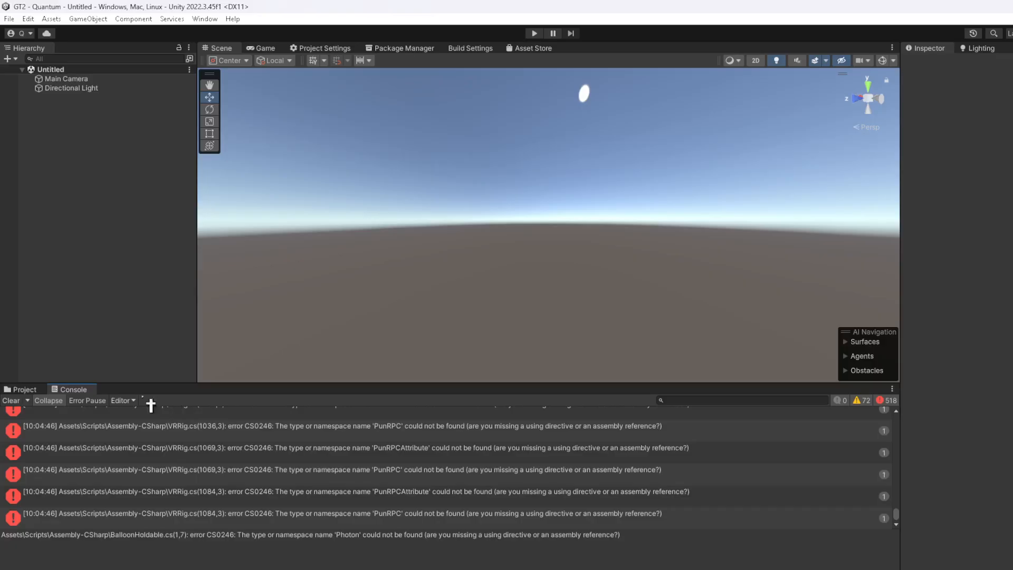
Clear the console and show the top level of the project's Assets folder
{"action": "left_click", "coordinate": [12, 399]}
{"action": "left_click", "coordinate": [25, 389]}
{"action": "left_click", "coordinate": [133, 411]}
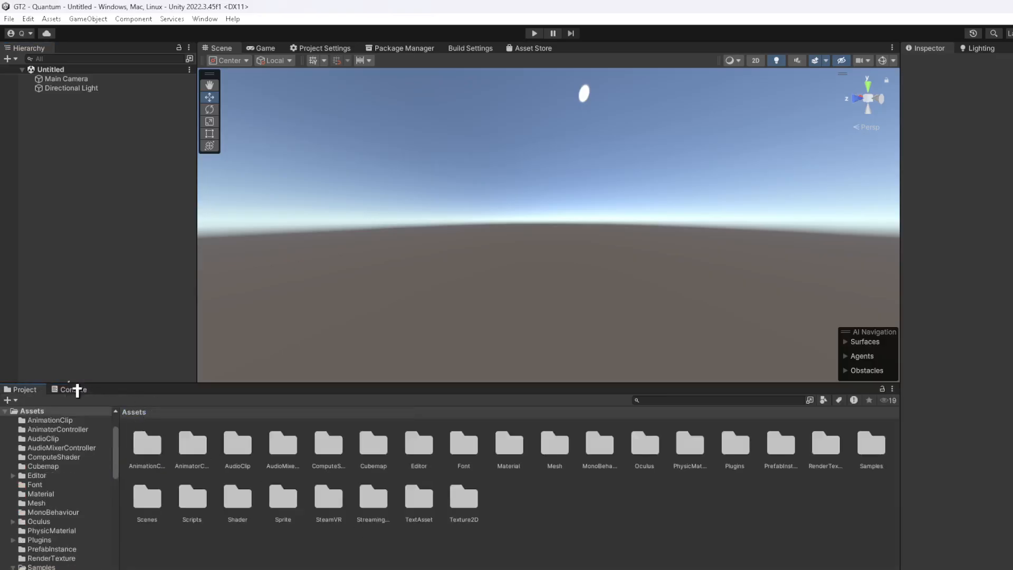
{"action": "left_click", "coordinate": [69, 390]}
{"action": "left_click", "coordinate": [23, 389]}
Switch to Discord, view the server's verification channel and return to the fixed-packages forum
{"action": "key", "text": "alt+Tab"}
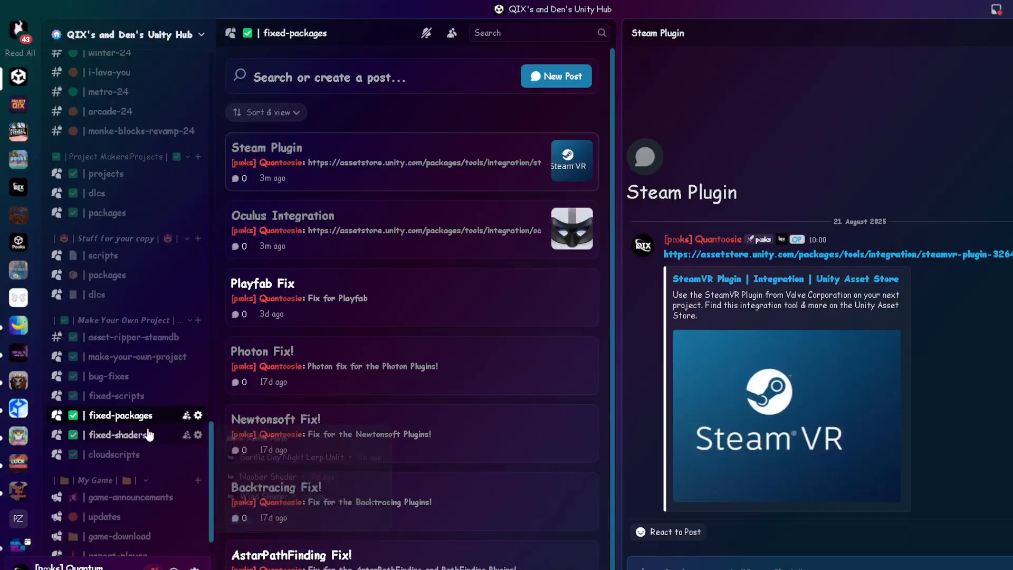
{"action": "scroll", "coordinate": [145, 457], "scroll_direction": "up", "scroll_amount": 4}
{"action": "scroll", "coordinate": [144, 471], "scroll_direction": "up", "scroll_amount": 15}
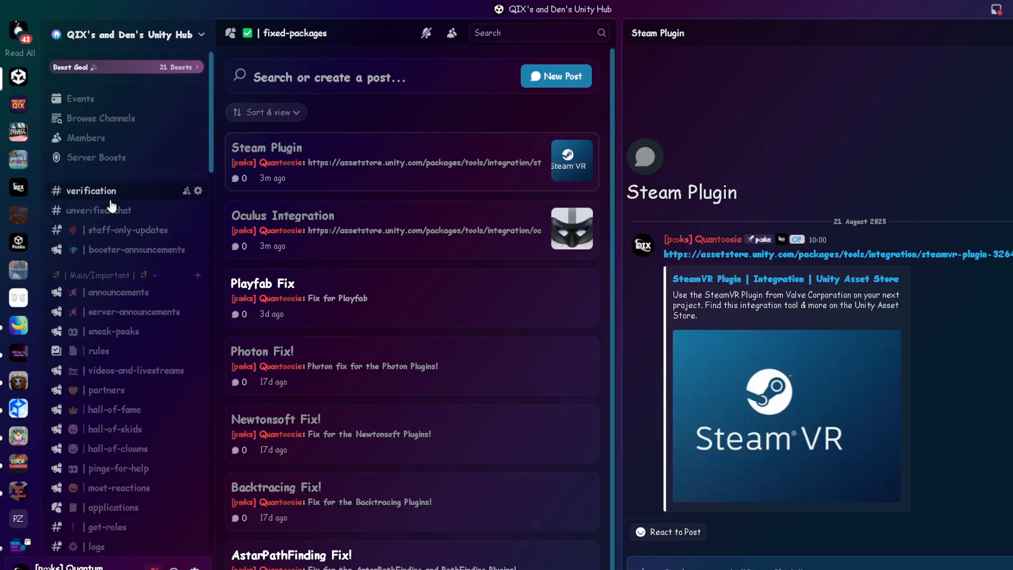
{"action": "left_click", "coordinate": [91, 191]}
{"action": "scroll", "coordinate": [122, 420], "scroll_direction": "down", "scroll_amount": 10}
{"action": "scroll", "coordinate": [122, 420], "scroll_direction": "down", "scroll_amount": 12}
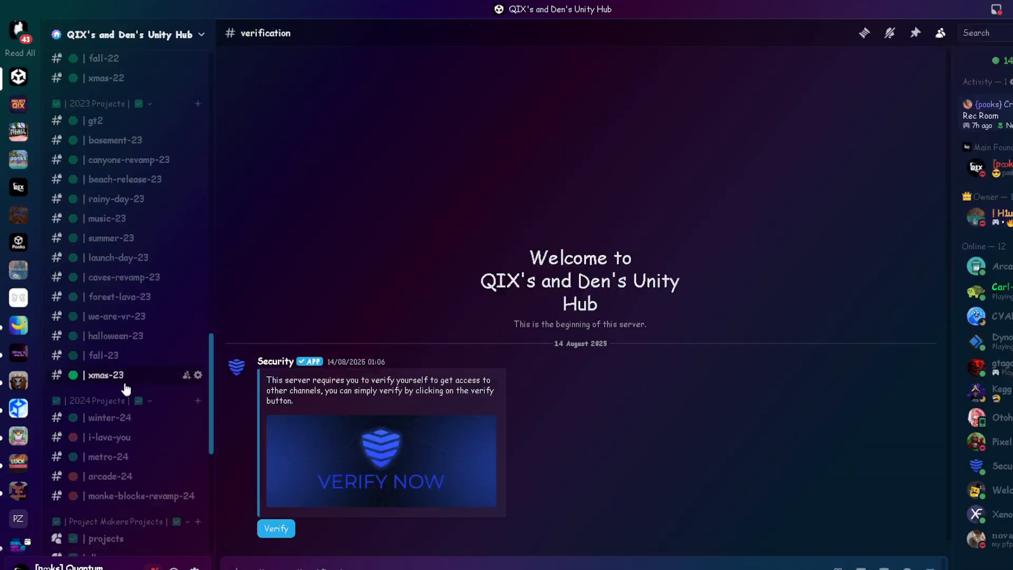
{"action": "left_click", "coordinate": [133, 378]}
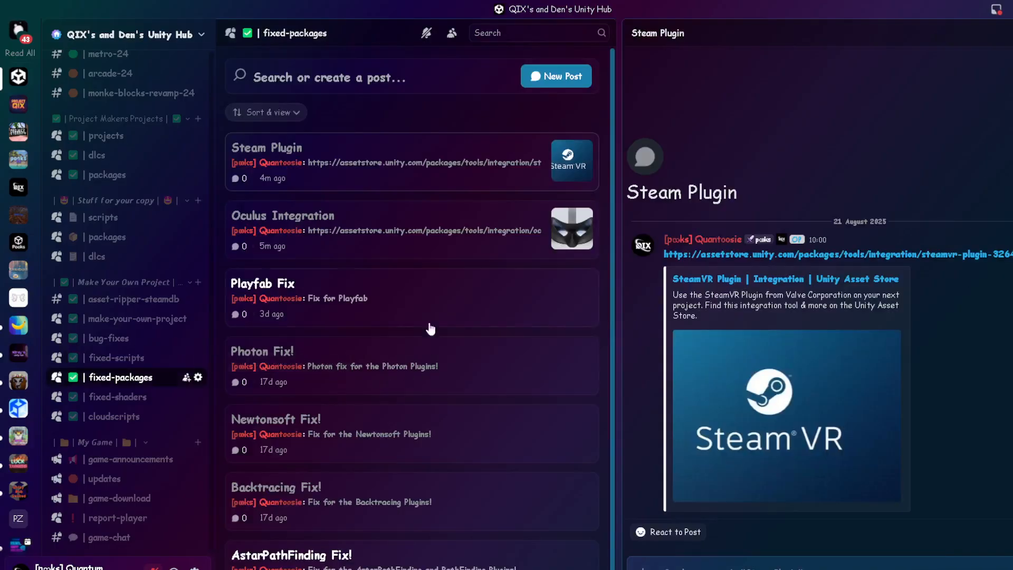
Review the Playfab, Photon, Newtonsoft, Backtracing and AstarPathFinding fix posts and their attached packages
{"action": "left_click", "coordinate": [359, 309]}
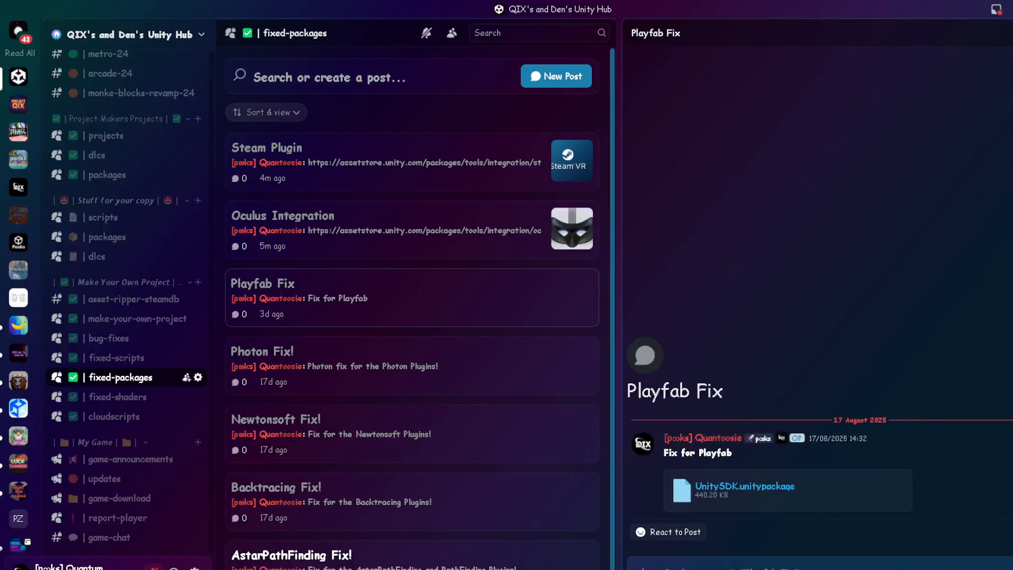
{"action": "left_click", "coordinate": [373, 364]}
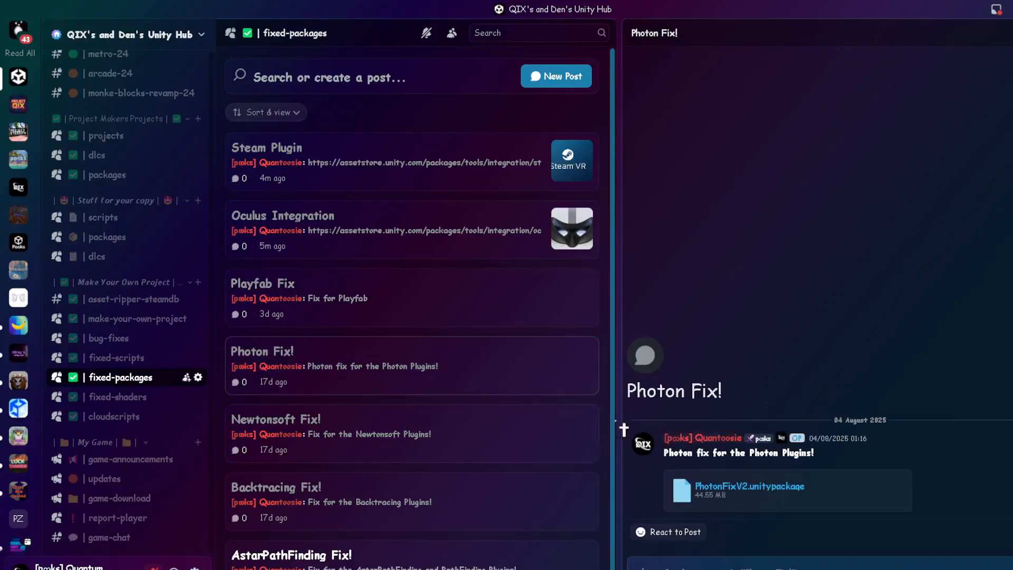
{"action": "left_click", "coordinate": [362, 434]}
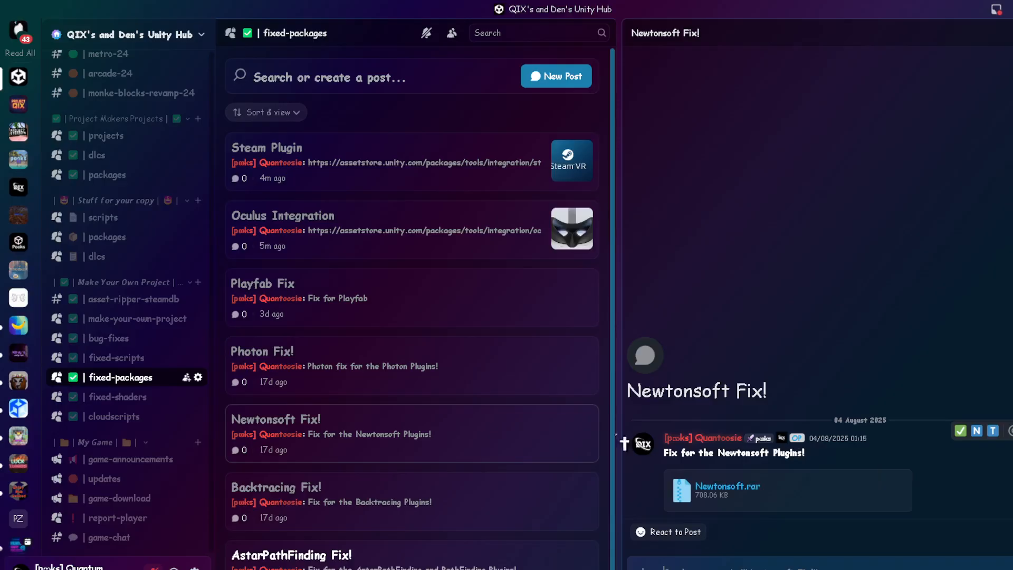
{"action": "left_click", "coordinate": [328, 510]}
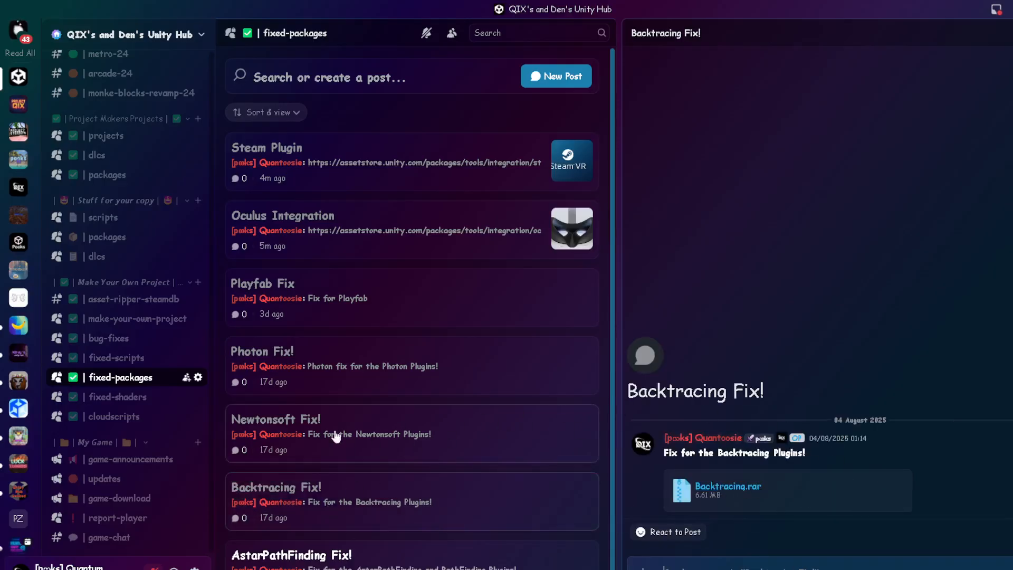
{"action": "scroll", "coordinate": [335, 436], "scroll_direction": "down", "scroll_amount": 1}
{"action": "left_click", "coordinate": [323, 556]}
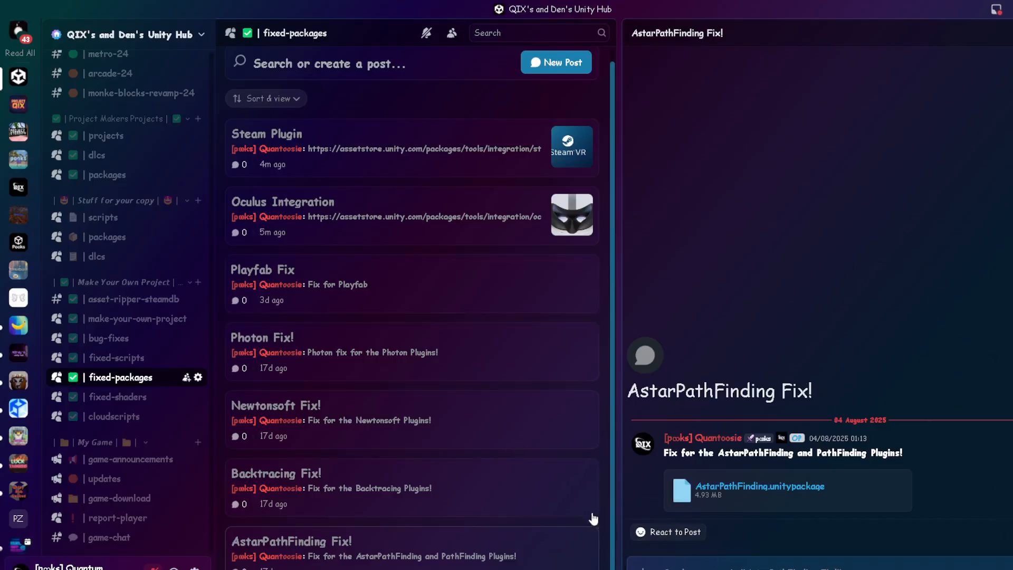
{"action": "left_click", "coordinate": [491, 475]}
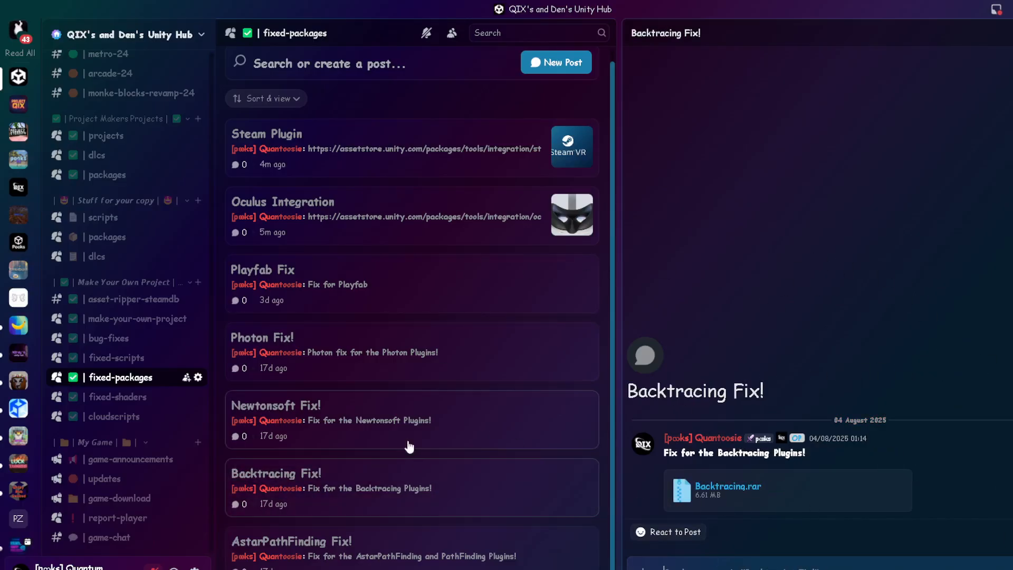
{"action": "left_click", "coordinate": [402, 413]}
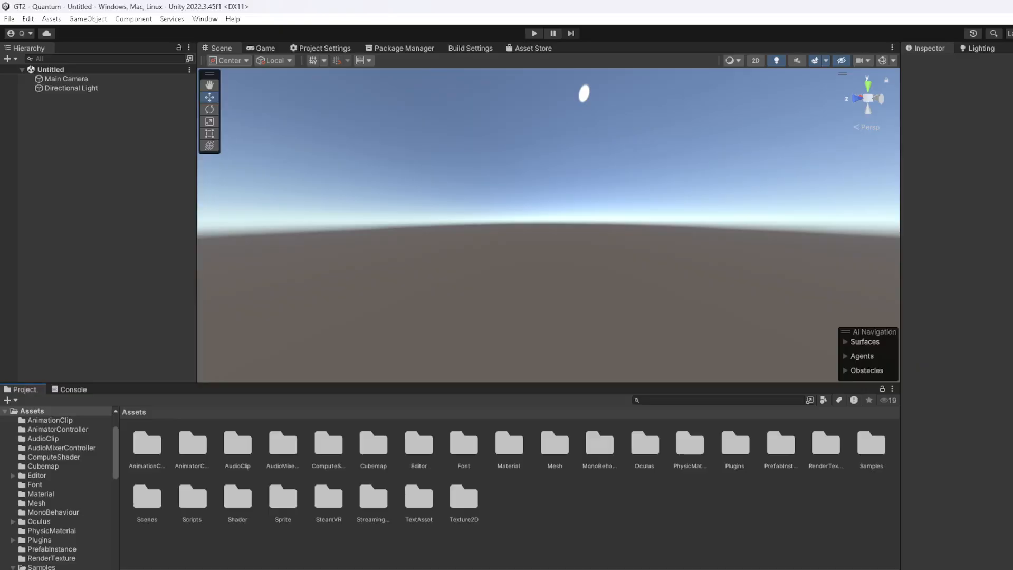
Switch to File Explorer, open the Packages to fix projects folder in Gtag Copy stuff, and move the window aside
{"action": "key", "text": "alt+Tab"}
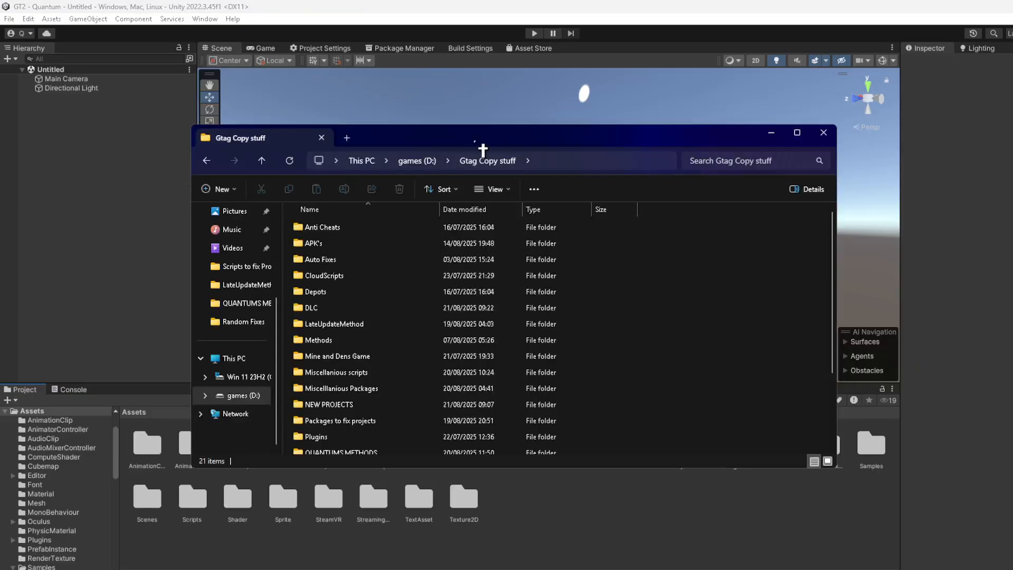
{"action": "double_click", "coordinate": [367, 420]}
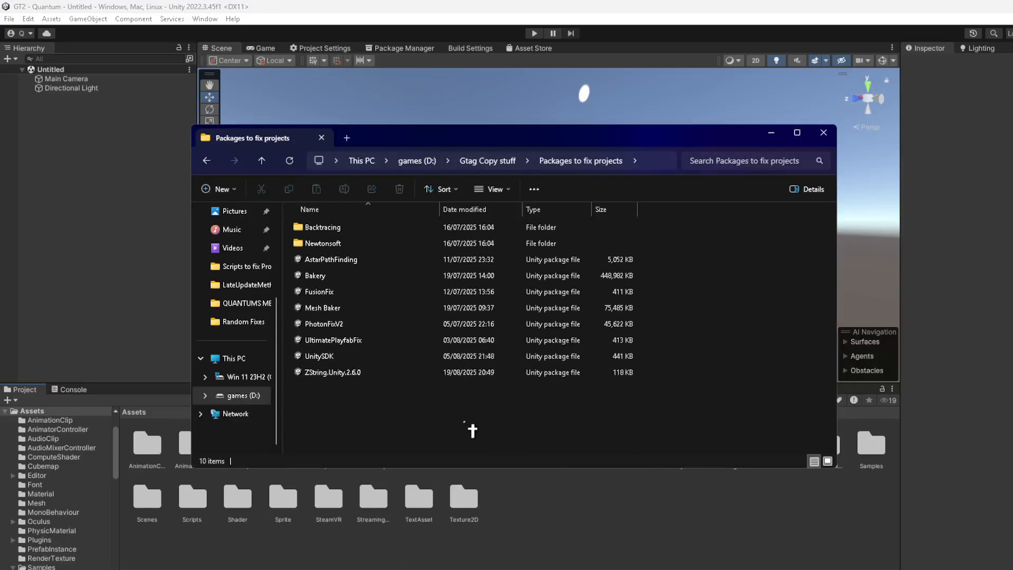
{"action": "left_click_drag", "start_coordinate": [442, 134], "coordinate": [694, 126]}
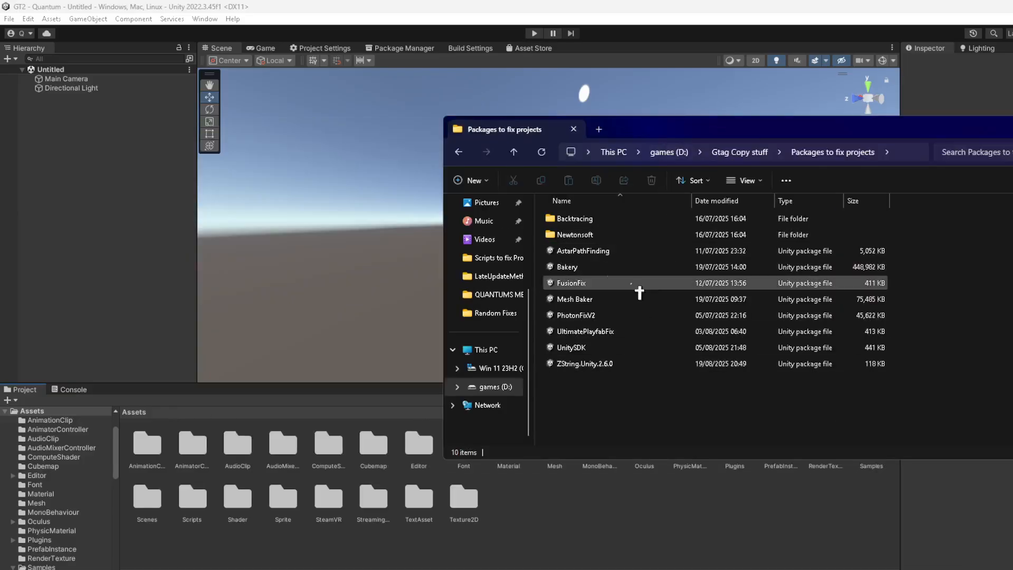
Switch to Discord and publish a fixed-packages forum post titled Mesh Baker with the Mesh Baker Unity package attached
{"action": "key", "text": "alt+Tab"}
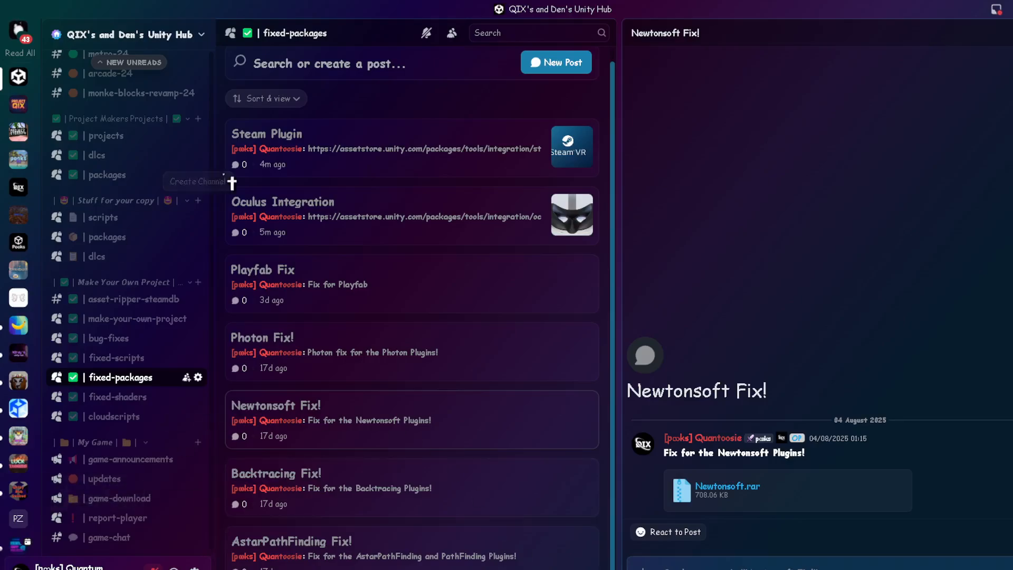
{"action": "left_click", "coordinate": [551, 67]}
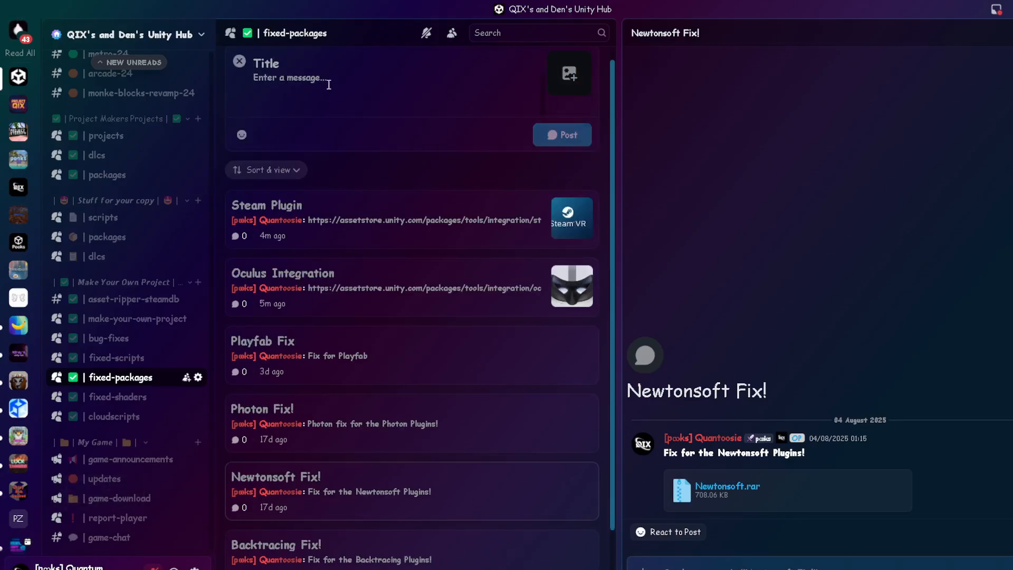
{"action": "type", "text": "Mesh Baker"}
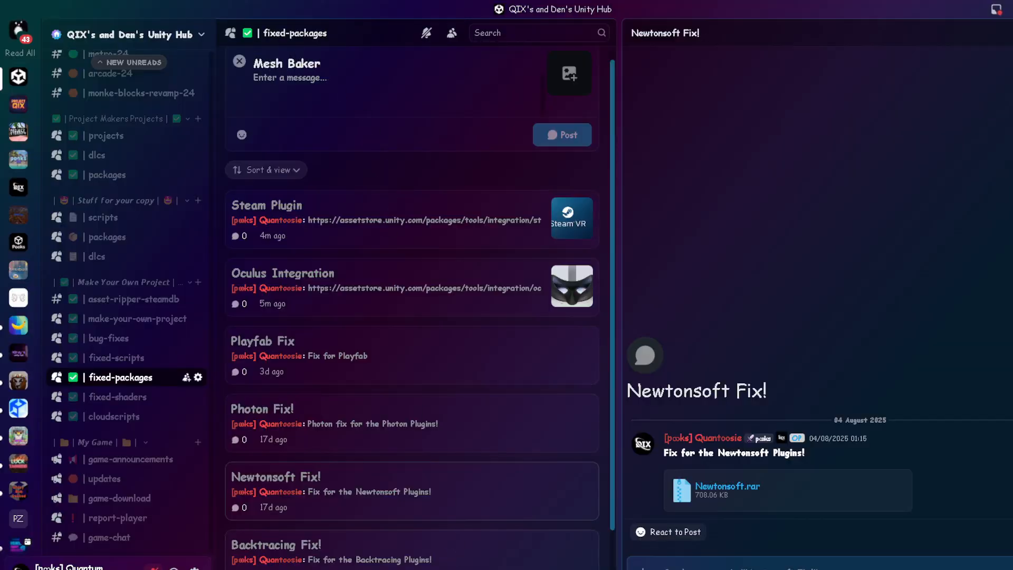
{"action": "key", "text": "alt+Tab"}
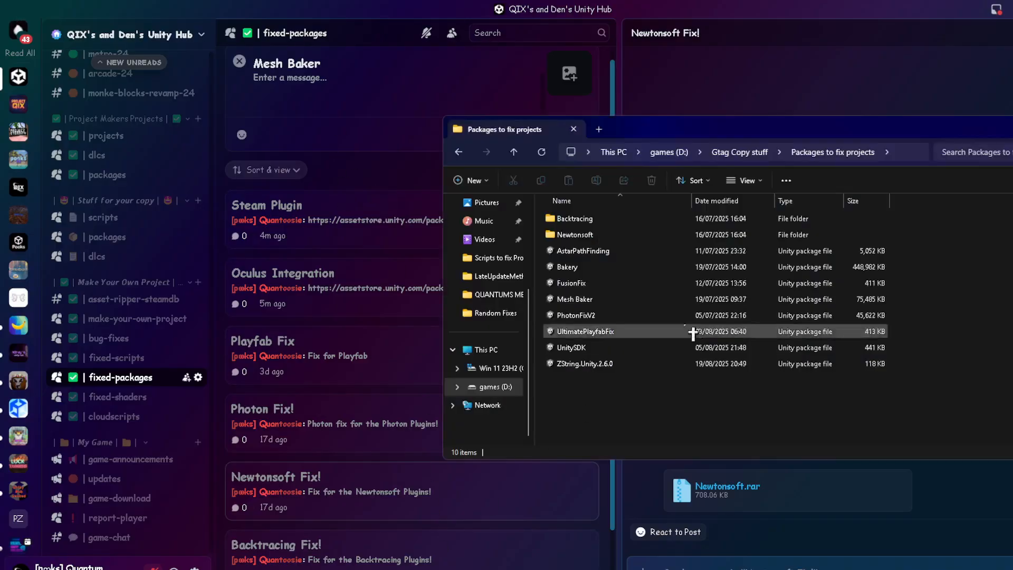
{"action": "left_click", "coordinate": [597, 299]}
{"action": "left_click_drag", "start_coordinate": [599, 306], "coordinate": [448, 176]}
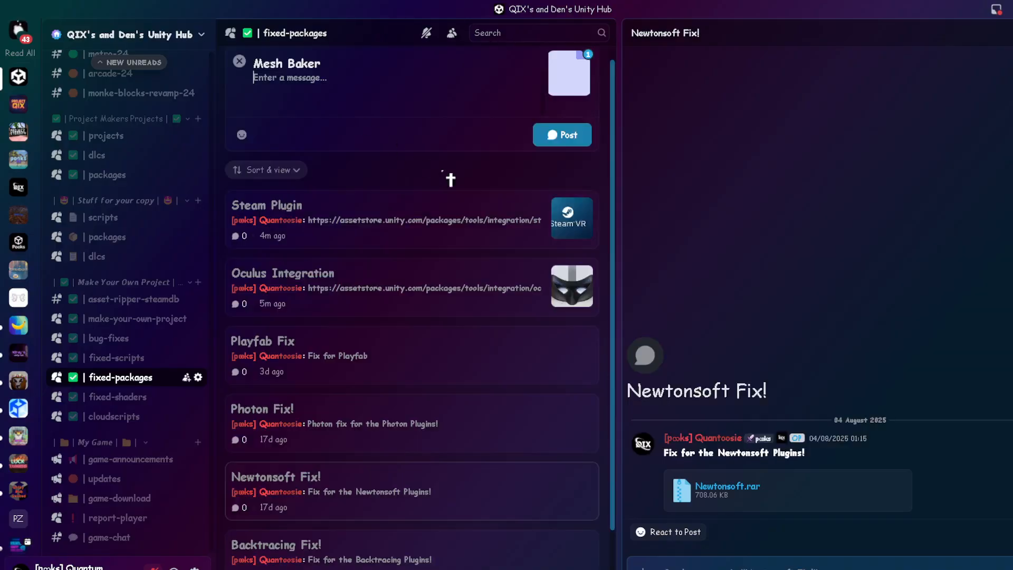
{"action": "left_click", "coordinate": [563, 136]}
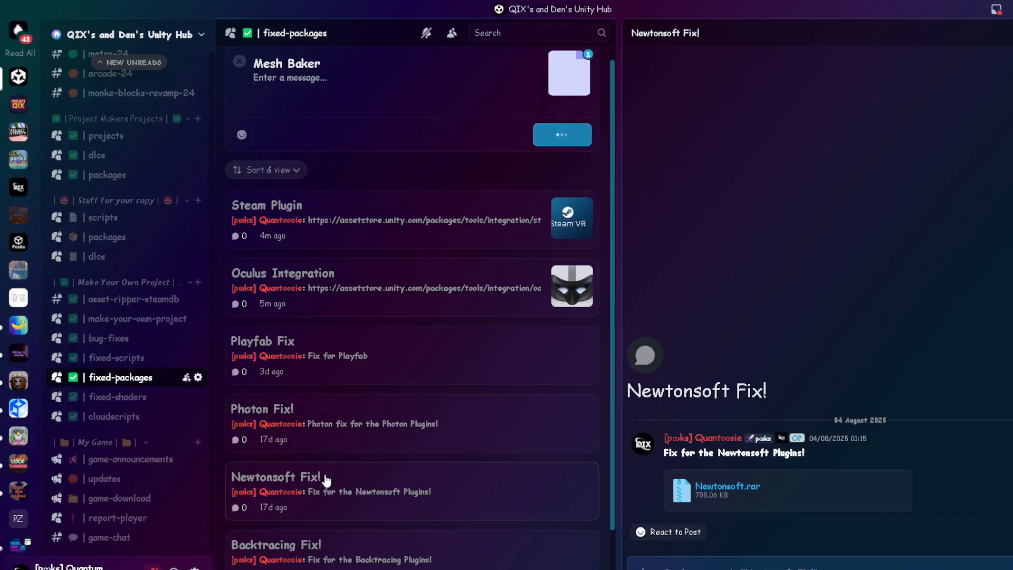
{"action": "left_click", "coordinate": [330, 366]}
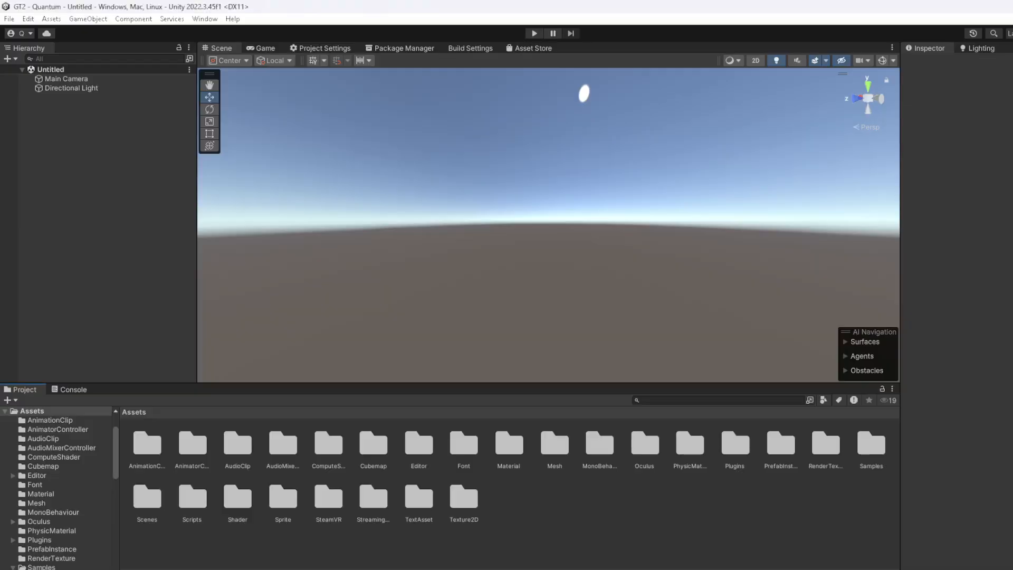
Copy the Backtracing folder from Packages to fix projects into the Unity project's Assets folder
{"action": "key", "text": "alt+Tab"}
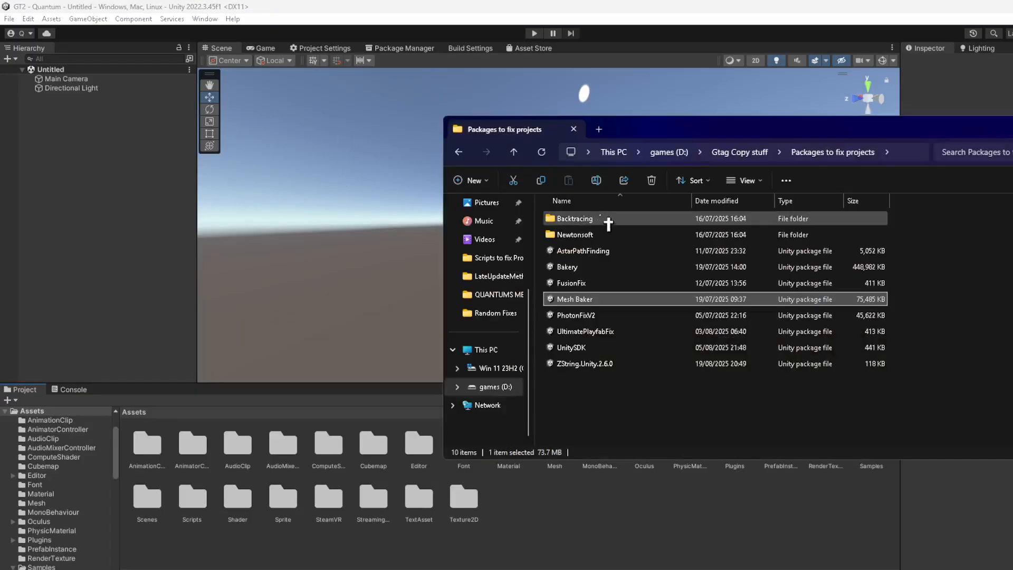
{"action": "left_click", "coordinate": [594, 223]}
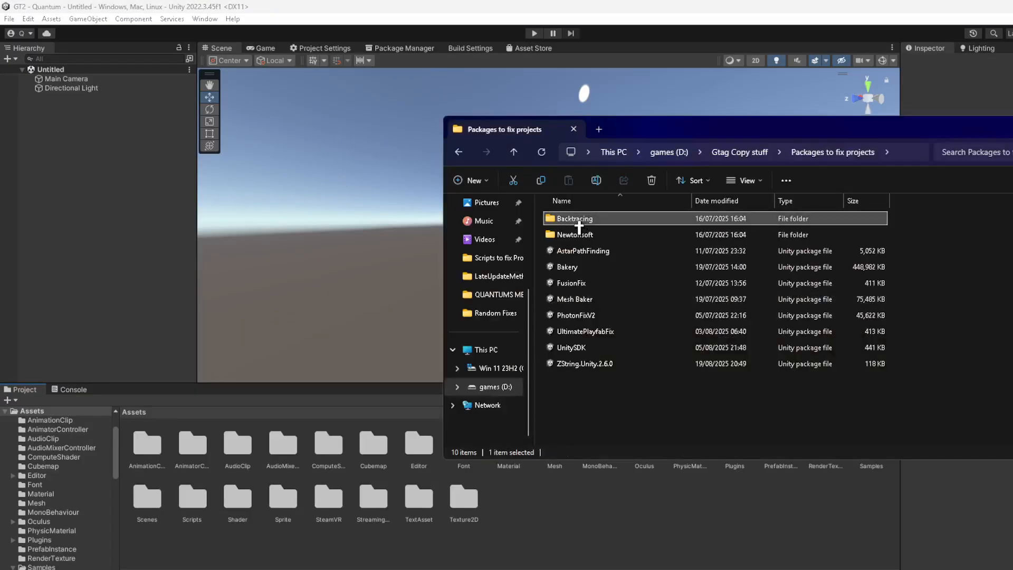
{"action": "left_click_drag", "start_coordinate": [579, 227], "coordinate": [819, 525]}
{"action": "left_click_drag", "start_coordinate": [651, 558], "coordinate": [679, 519]}
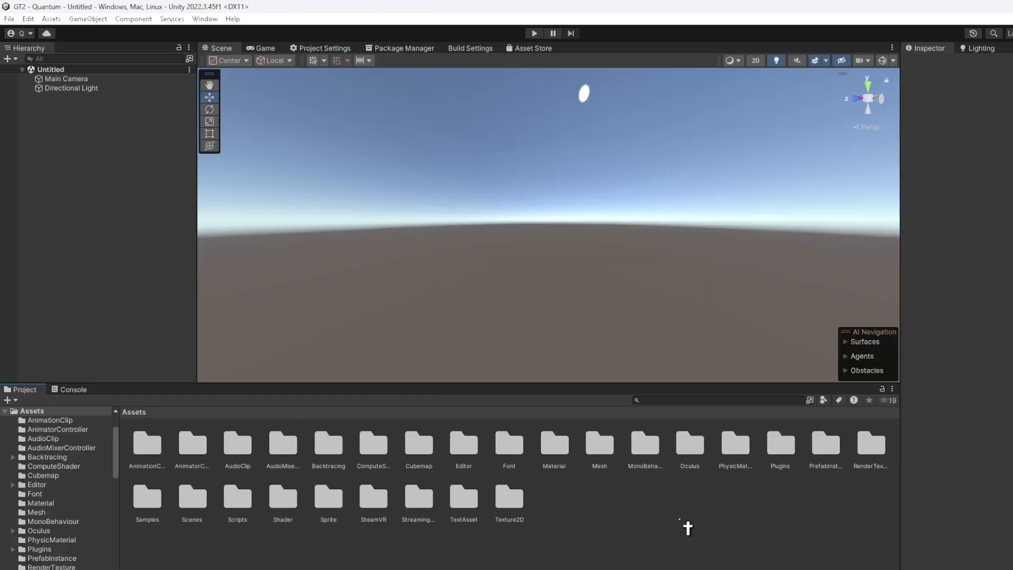
Check the compile errors in the console and return to the project's Assets folder
{"action": "left_click", "coordinate": [69, 389]}
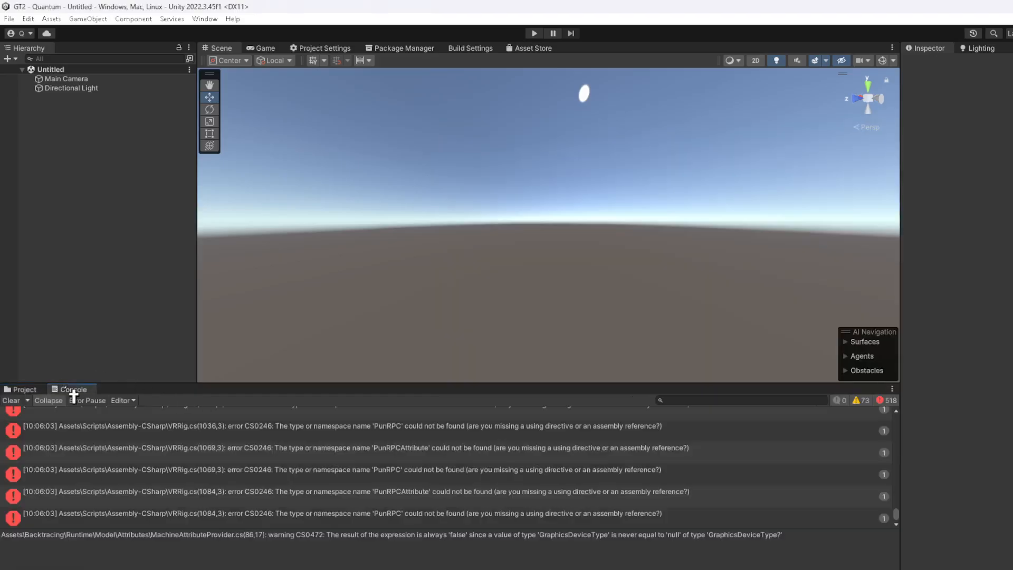
{"action": "left_click", "coordinate": [26, 391]}
{"action": "double_click", "coordinate": [22, 393]}
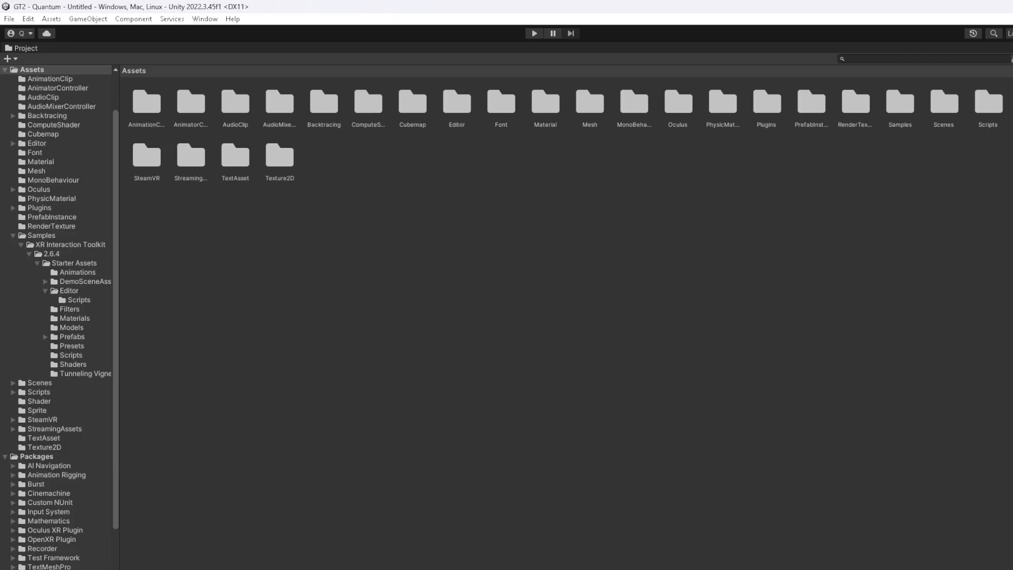
{"action": "double_click", "coordinate": [38, 52]}
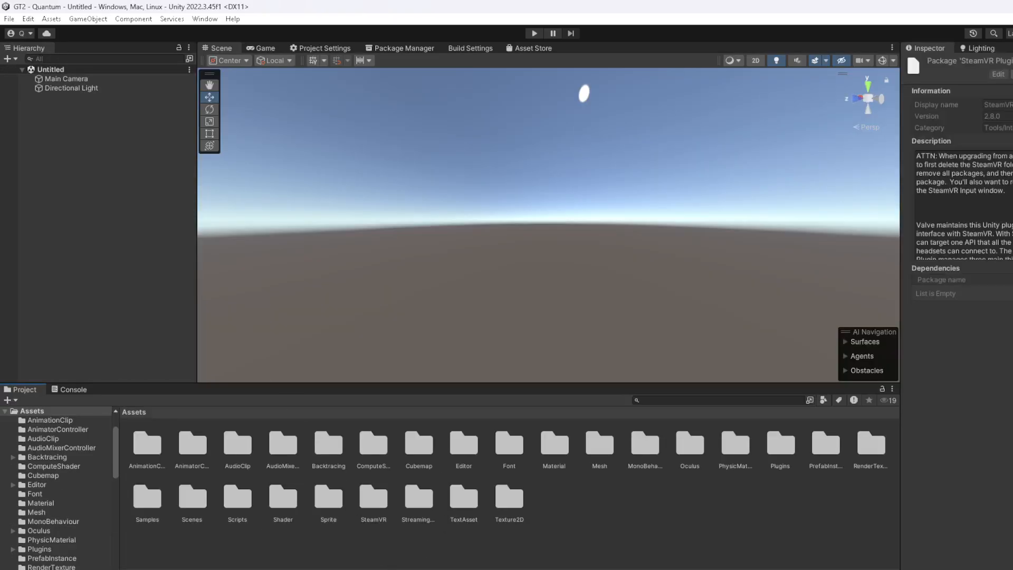
Copy the Newtonsoft folder into the project's Assets and import the complete AstarPathFinding package
{"action": "key", "text": "alt+Tab"}
{"action": "left_click_drag", "start_coordinate": [576, 234], "coordinate": [757, 498]}
{"action": "left_click_drag", "start_coordinate": [713, 547], "coordinate": [718, 553]}
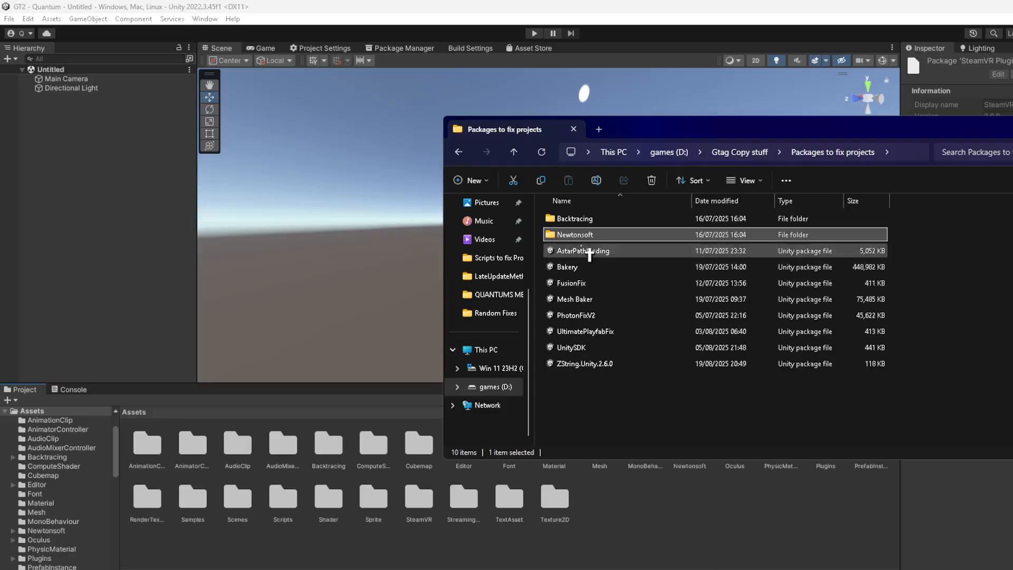
{"action": "left_click_drag", "start_coordinate": [556, 254], "coordinate": [750, 541]}
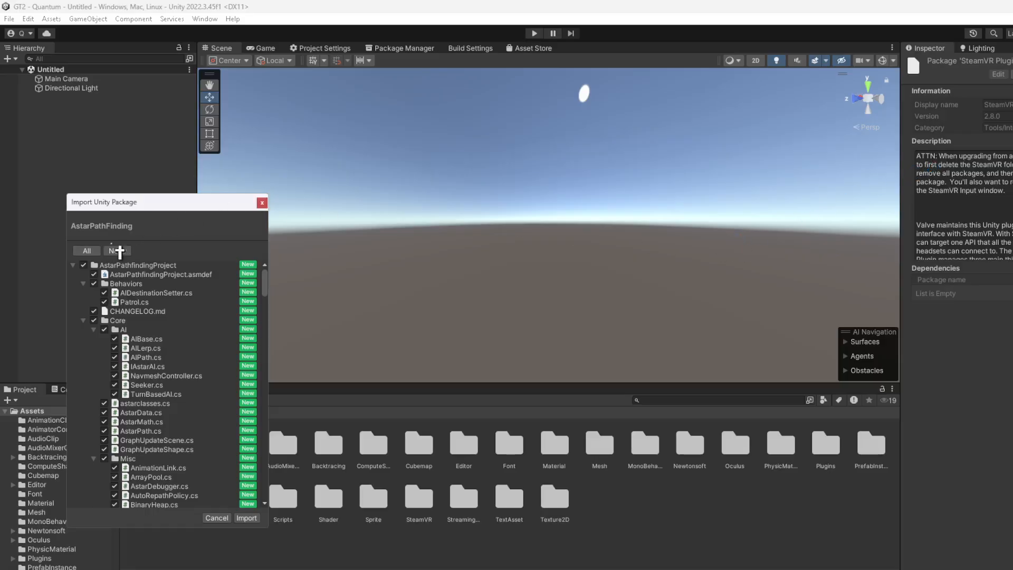
{"action": "left_click", "coordinate": [247, 519]}
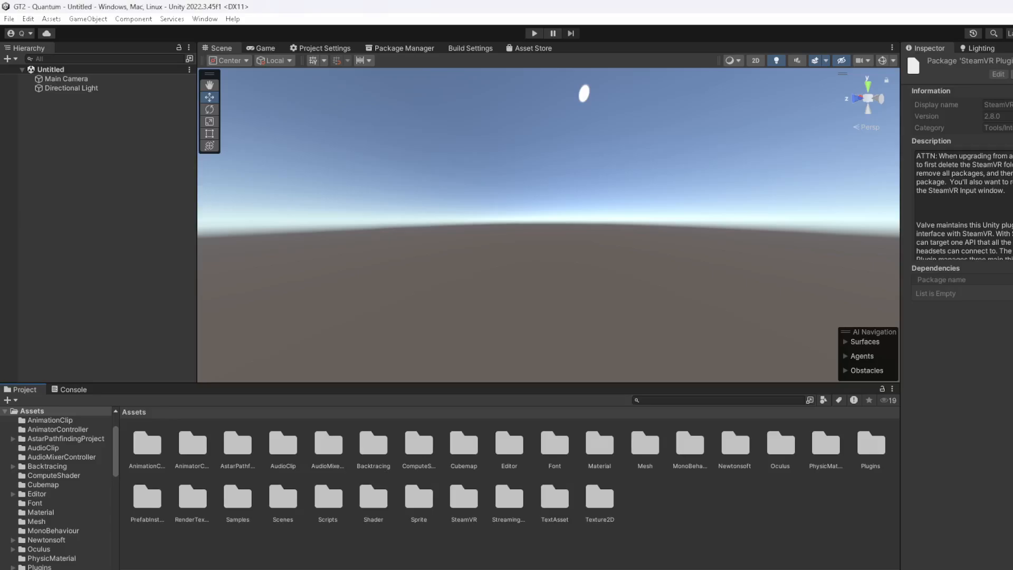
Import the Mesh Baker package into the project, excluding its docs and Examples folders
{"action": "left_click", "coordinate": [543, 569]}
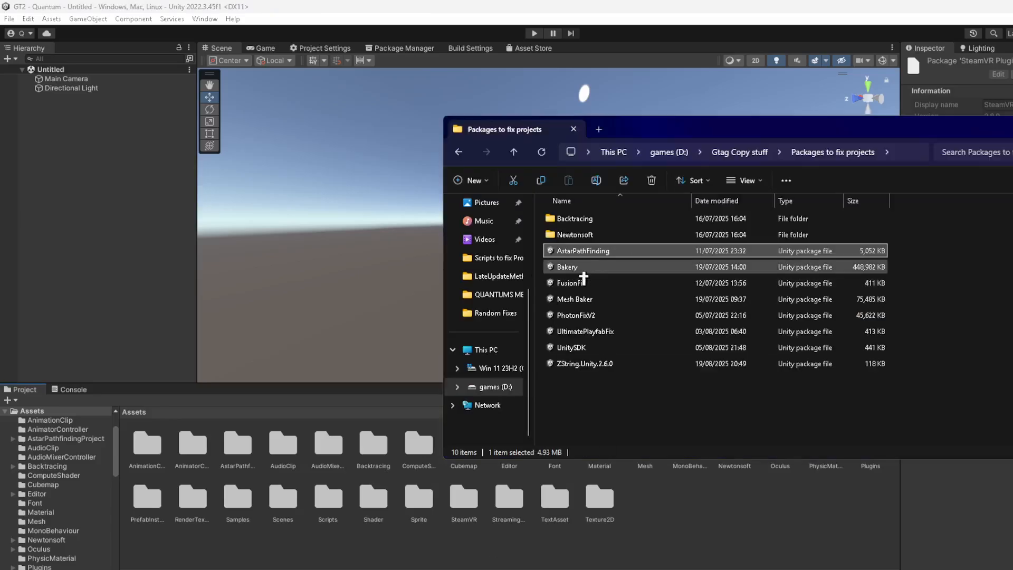
{"action": "left_click_drag", "start_coordinate": [590, 306], "coordinate": [691, 528]}
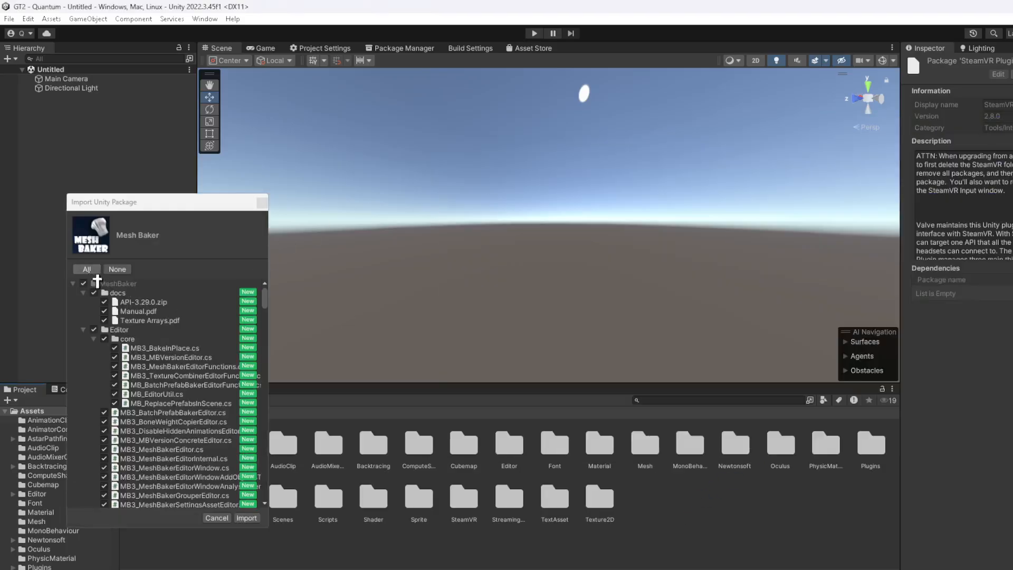
{"action": "left_click", "coordinate": [94, 293]}
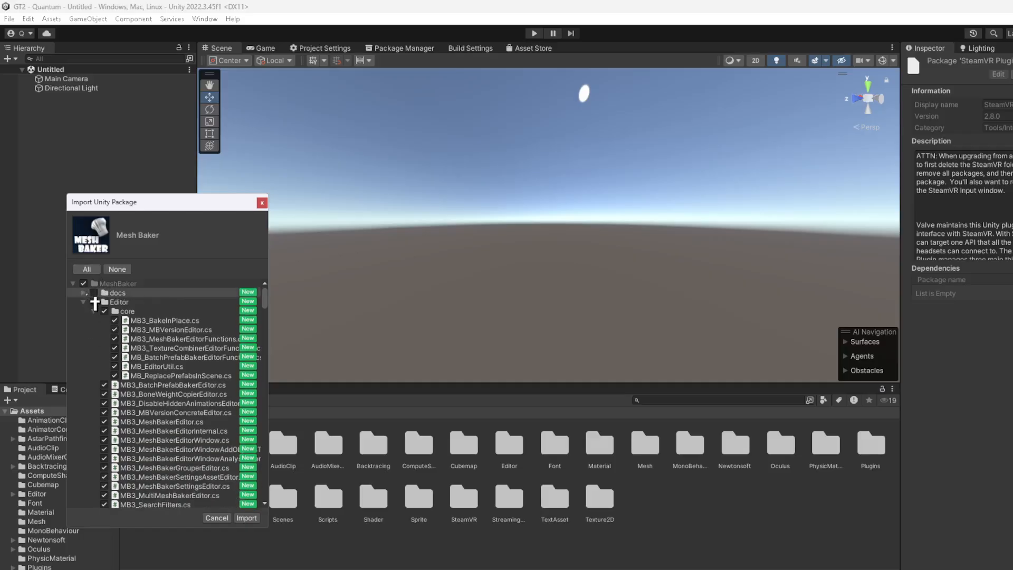
{"action": "left_click", "coordinate": [95, 303]}
{"action": "left_click", "coordinate": [96, 304]}
{"action": "left_click", "coordinate": [84, 302]}
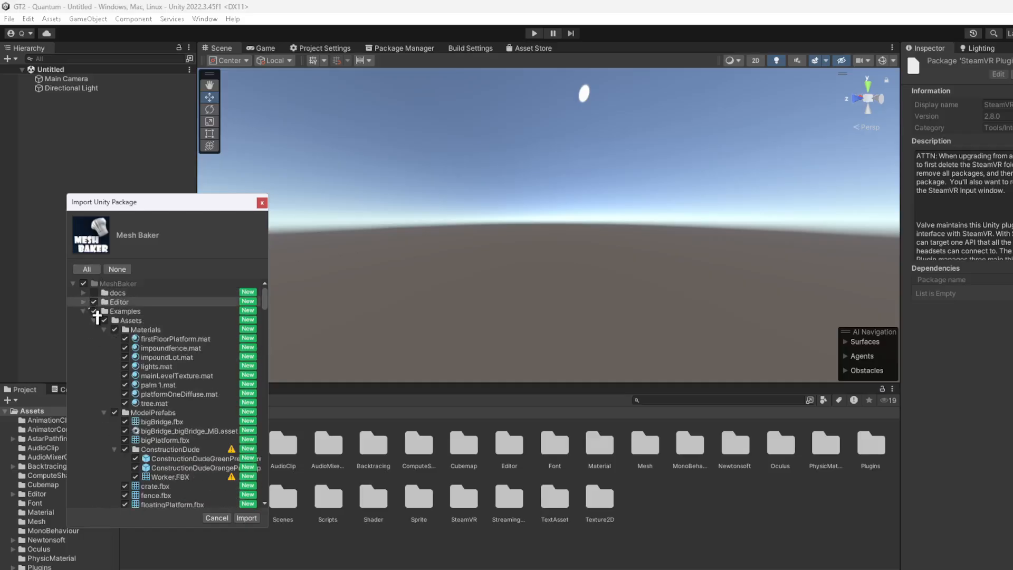
{"action": "left_click", "coordinate": [95, 311]}
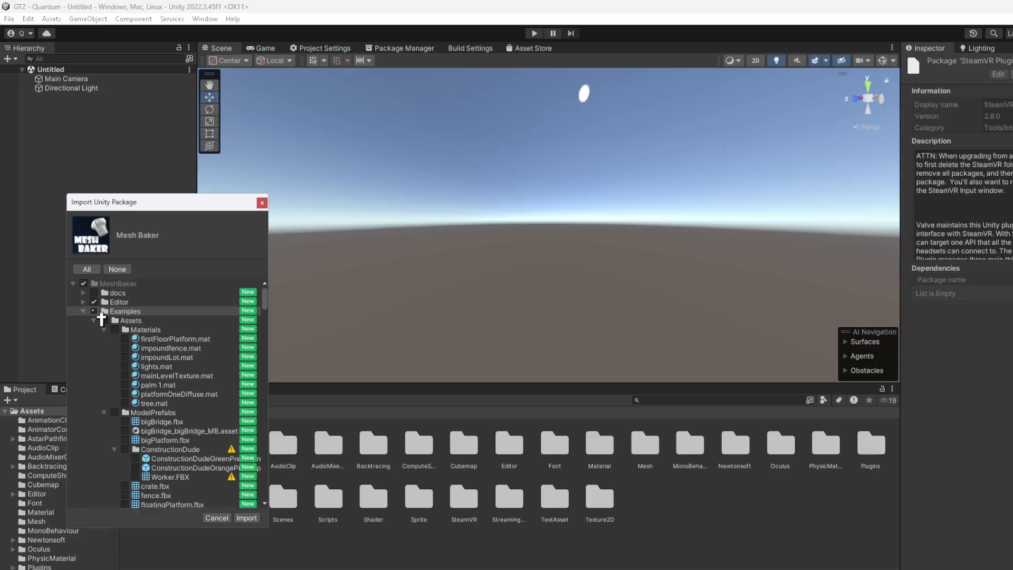
{"action": "left_click", "coordinate": [73, 284]}
{"action": "left_click", "coordinate": [246, 518]}
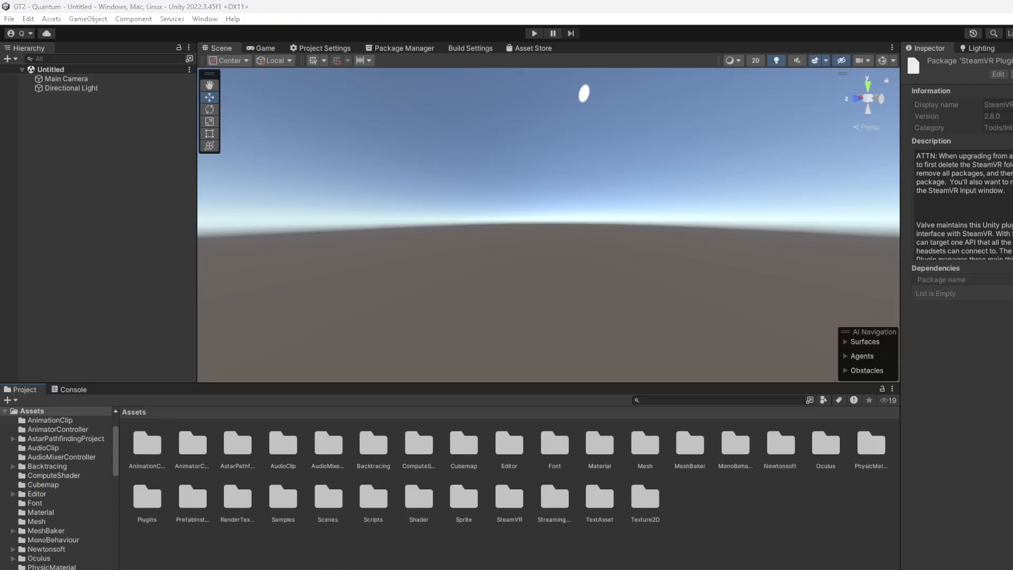
Import all contents of the PhotonFixV2 package from Packages to fix projects into the Unity project
{"action": "key", "text": "alt+Tab"}
{"action": "left_click", "coordinate": [598, 315]}
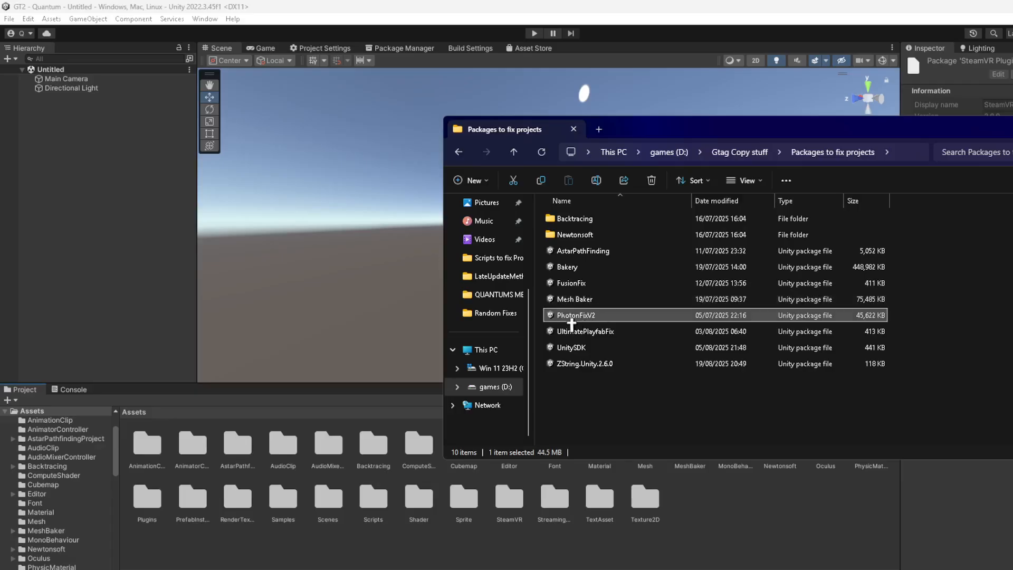
{"action": "left_click_drag", "start_coordinate": [572, 325], "coordinate": [756, 521]}
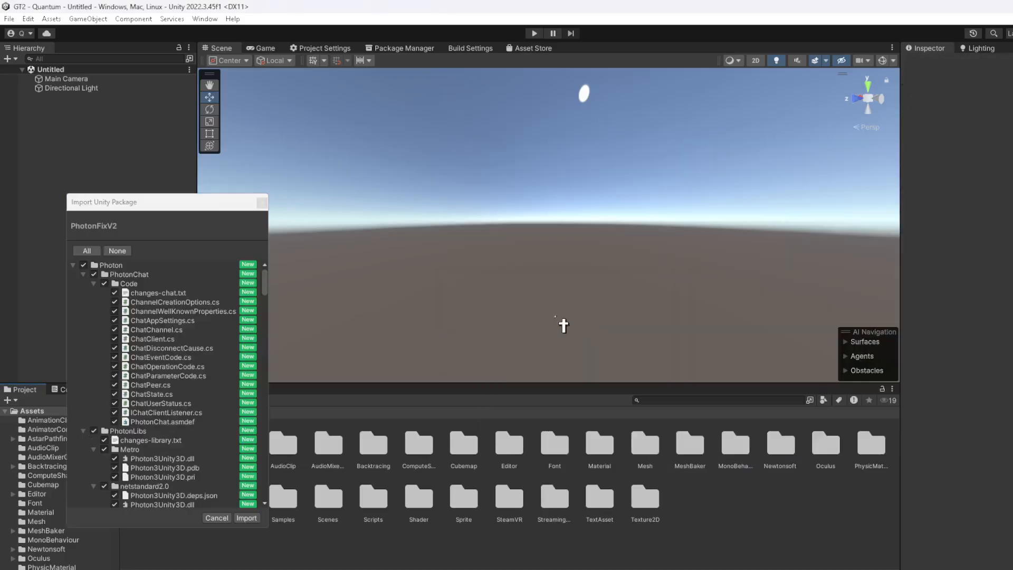
{"action": "left_click", "coordinate": [246, 517]}
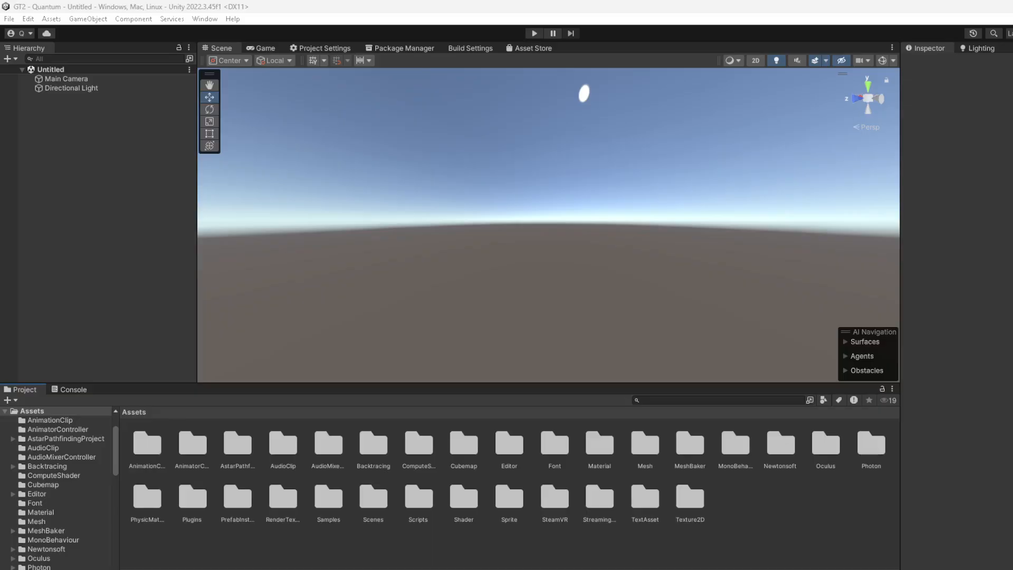
Import all contents of the UnitySDK PlayFab package and show the console's remaining errors
{"action": "key", "text": "alt+Tab"}
{"action": "left_click", "coordinate": [590, 349]}
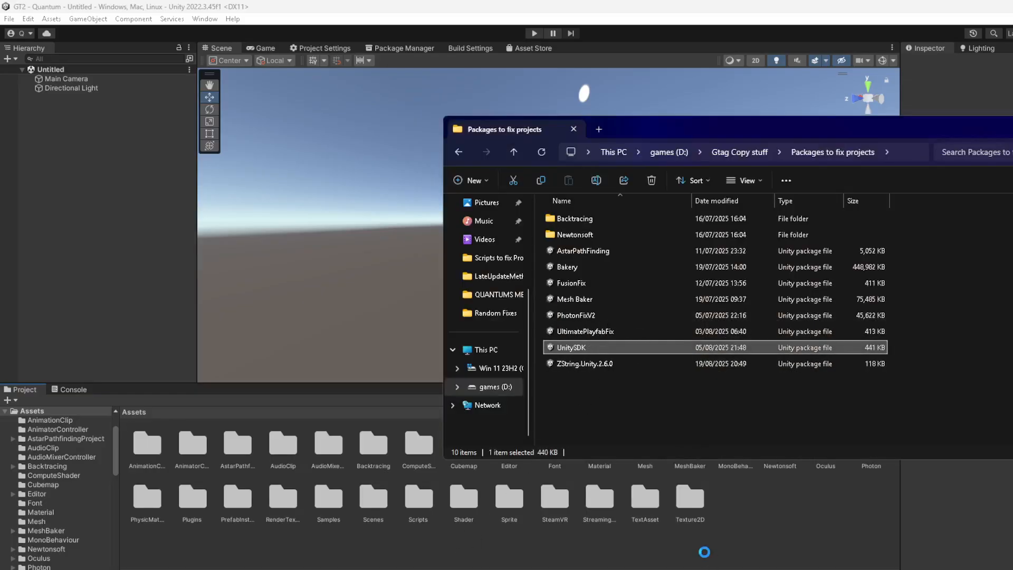
{"action": "left_click", "coordinate": [87, 250]}
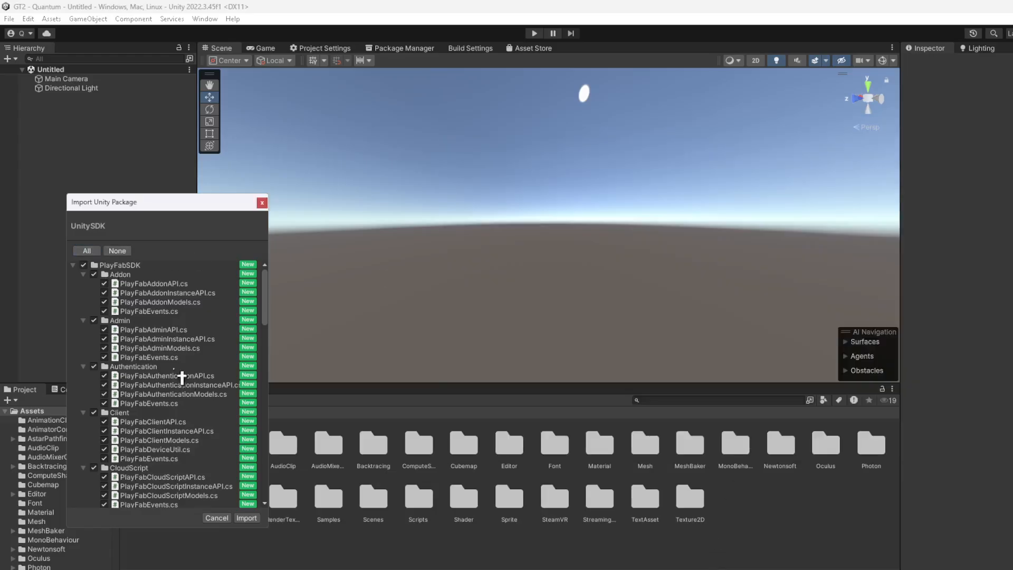
{"action": "left_click", "coordinate": [248, 518]}
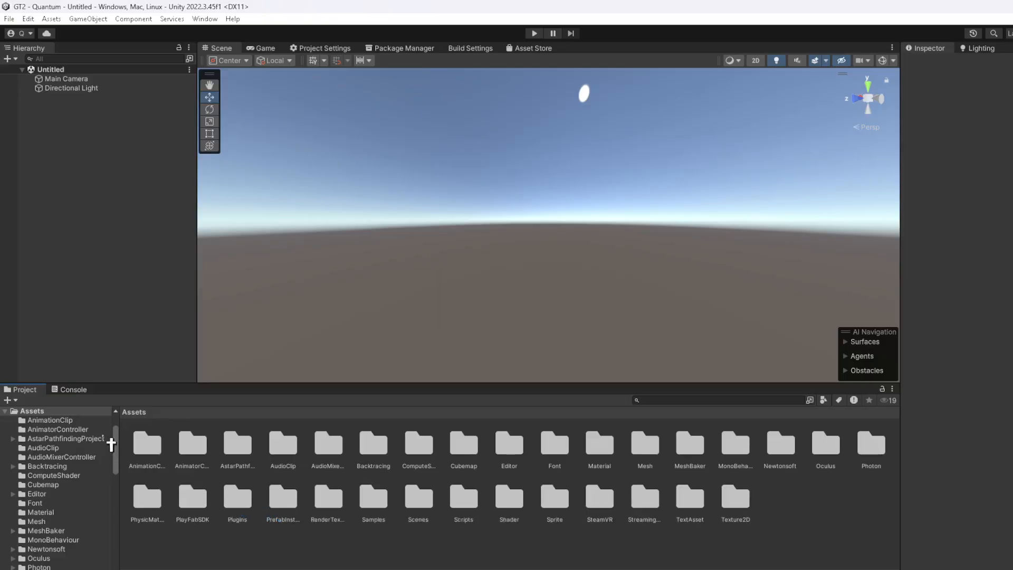
{"action": "left_click", "coordinate": [87, 391]}
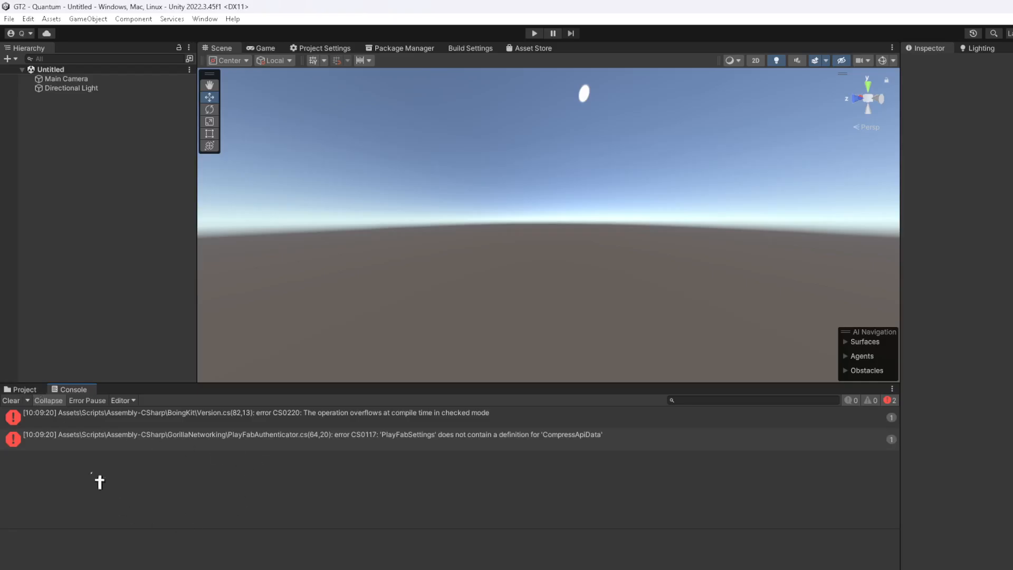
Switch to Discord, look through the fixed-scripts forum's posts and open the Playfab Authenticators post
{"action": "mouse_move", "coordinate": [439, 569]}
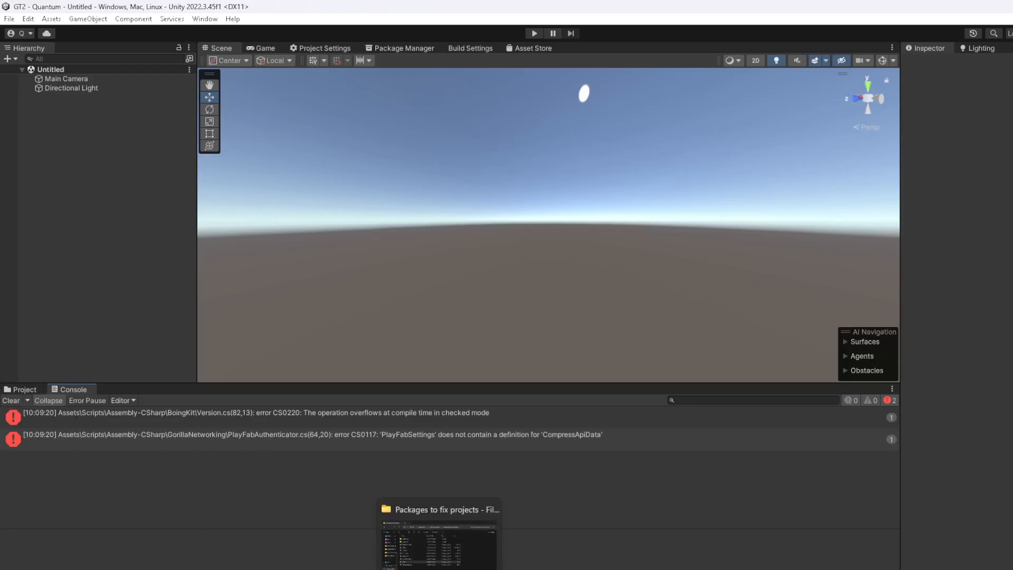
{"action": "left_click", "coordinate": [565, 569]}
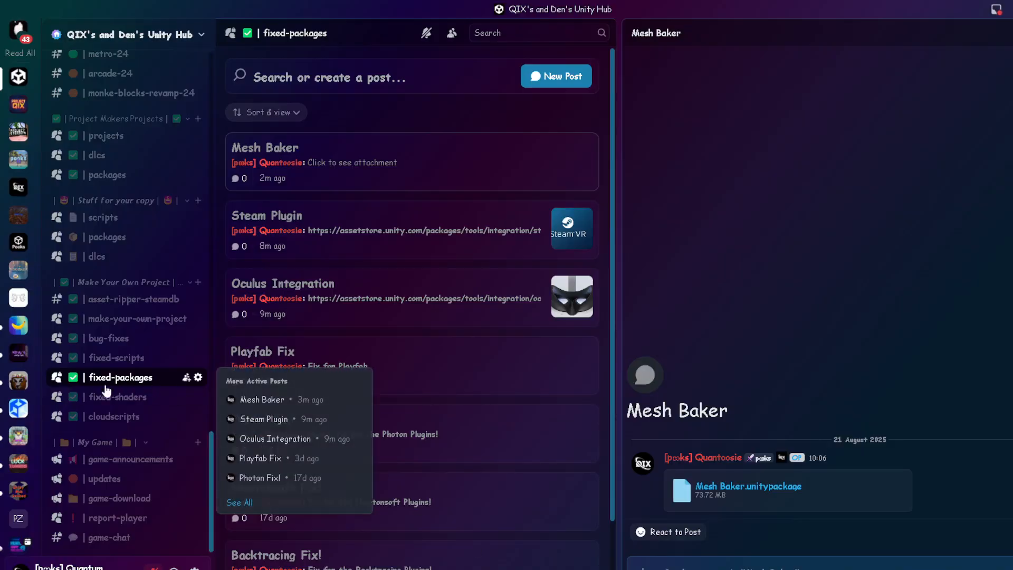
{"action": "left_click", "coordinate": [125, 373]}
{"action": "left_click", "coordinate": [123, 359]}
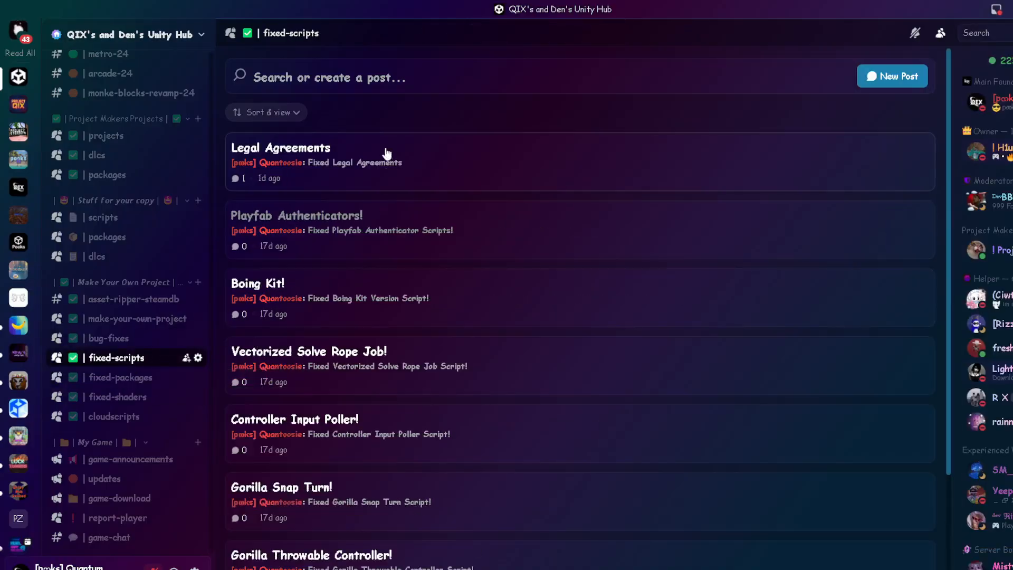
{"action": "scroll", "coordinate": [344, 162], "scroll_direction": "down", "scroll_amount": 2}
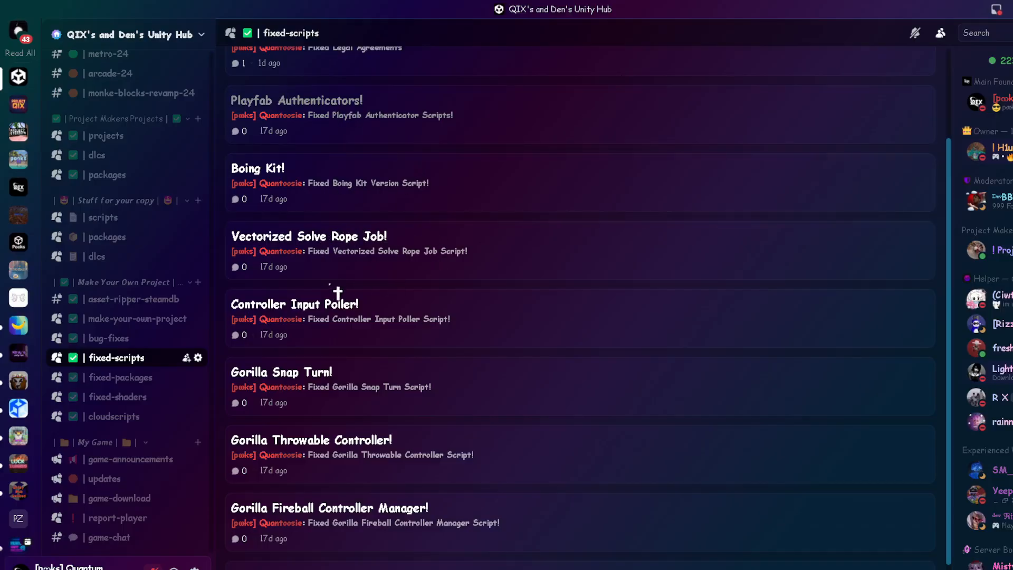
{"action": "scroll", "coordinate": [352, 336], "scroll_direction": "down", "scroll_amount": 1}
{"action": "scroll", "coordinate": [501, 421], "scroll_direction": "up", "scroll_amount": 3}
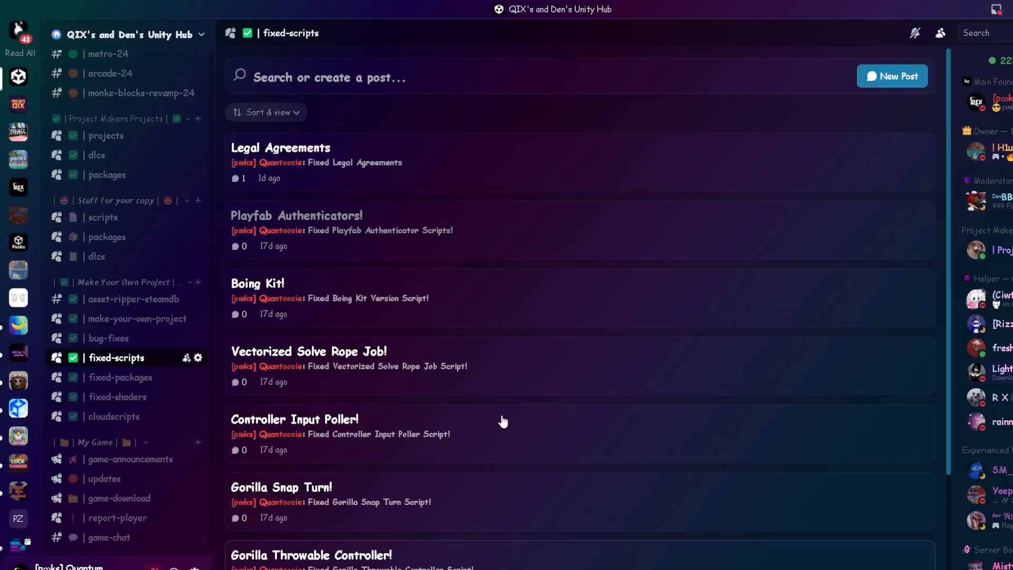
{"action": "left_click", "coordinate": [342, 241]}
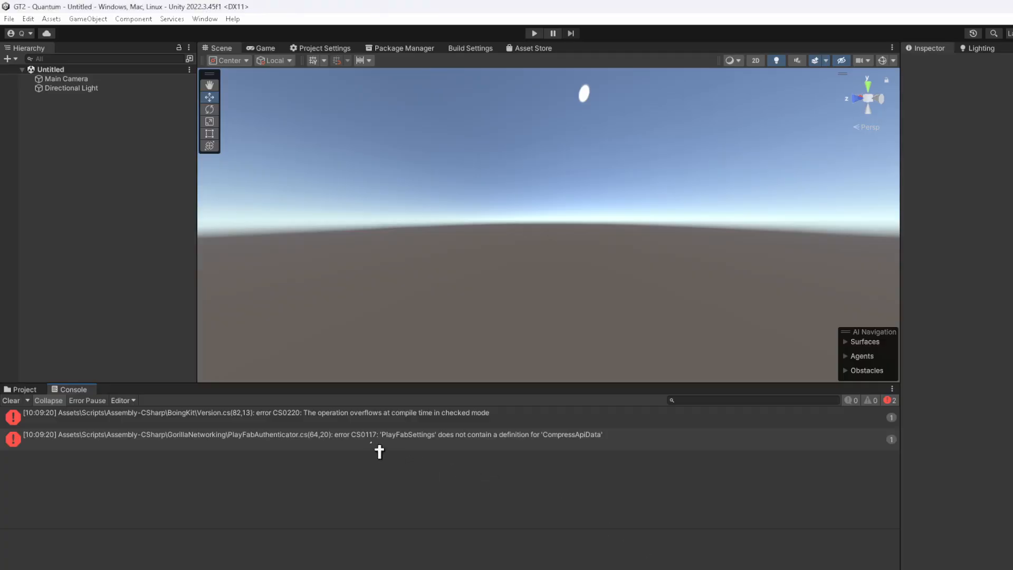
Open PlayFabAuthenticator.cs from its console error, and open MainPlayfabAuth.cs from the Scripts to fix Projects folder
{"action": "left_click", "coordinate": [243, 446]}
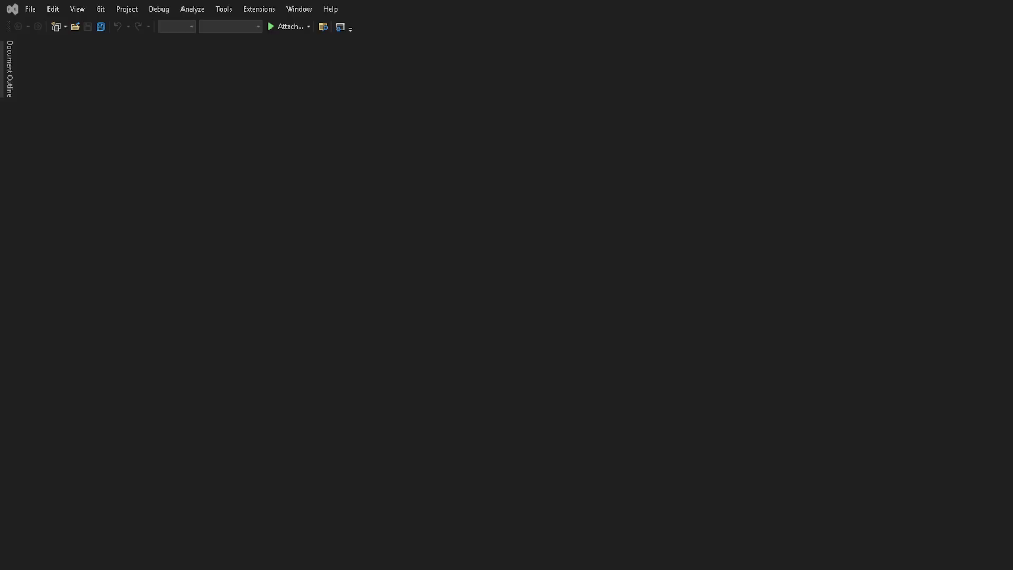
{"action": "left_click", "coordinate": [454, 569]}
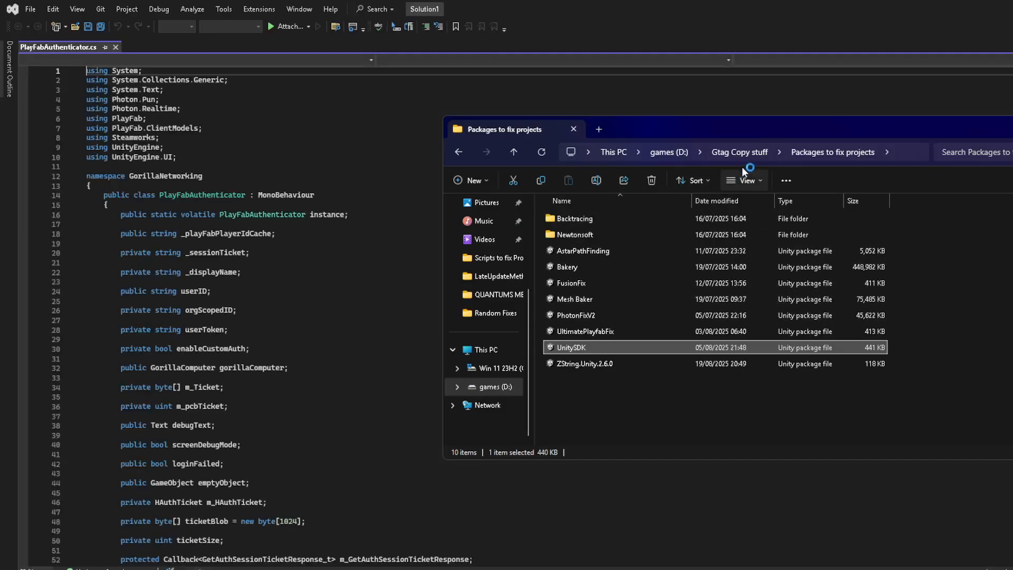
{"action": "left_click", "coordinate": [746, 154]}
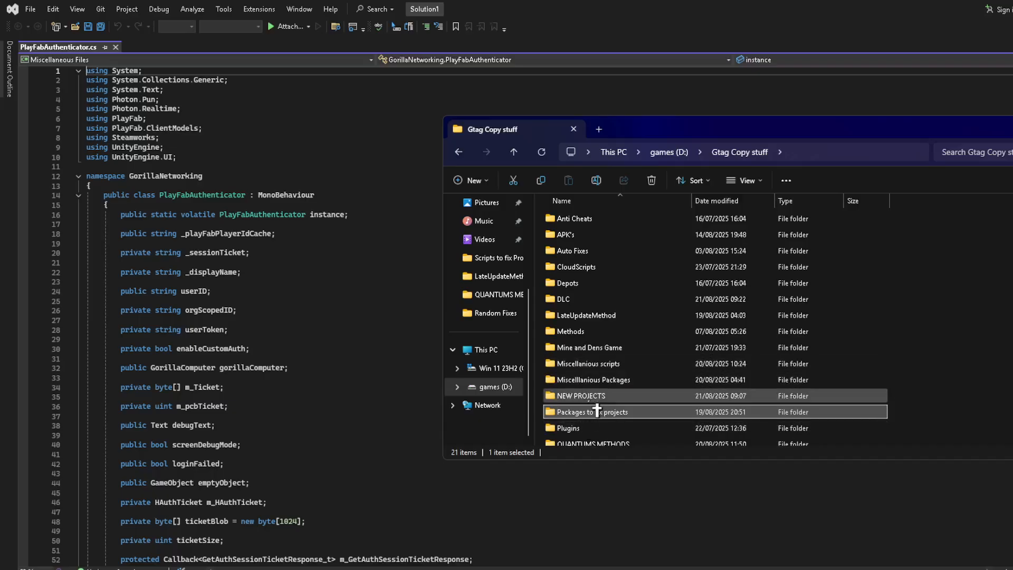
{"action": "scroll", "coordinate": [597, 411], "scroll_direction": "down", "scroll_amount": 2}
{"action": "double_click", "coordinate": [601, 386]}
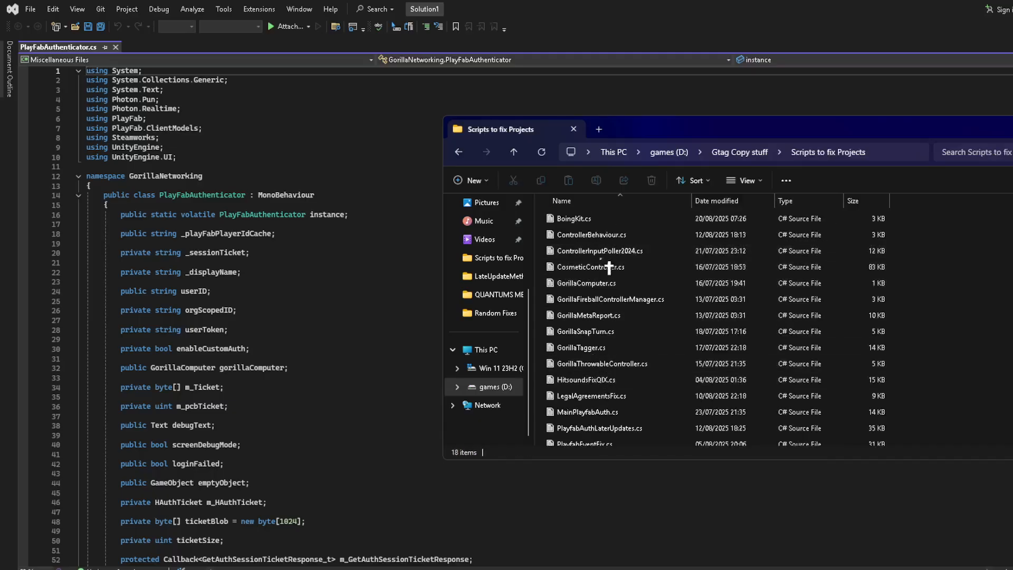
{"action": "scroll", "coordinate": [610, 412], "scroll_direction": "down", "scroll_amount": 1}
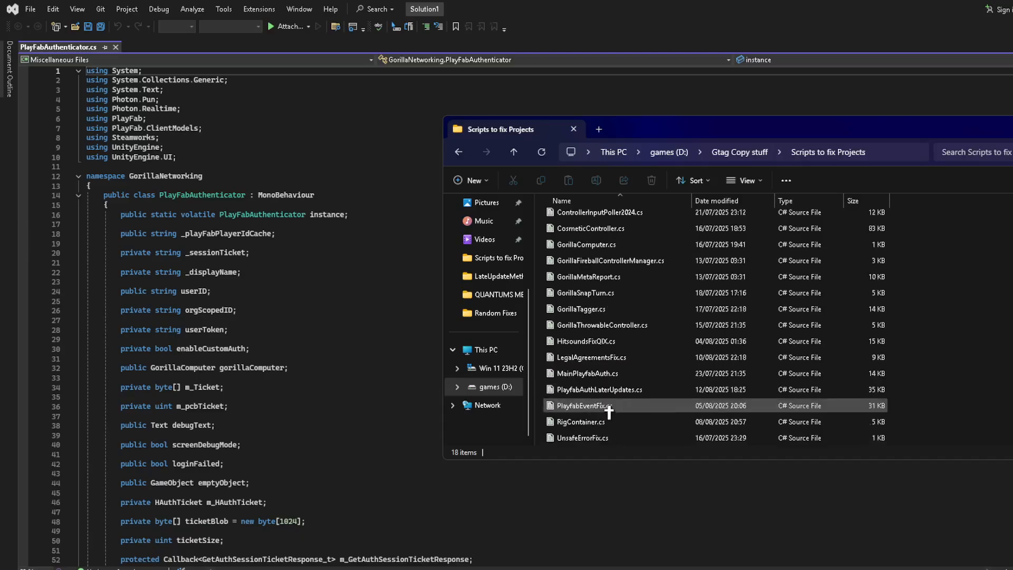
{"action": "left_click", "coordinate": [604, 376]}
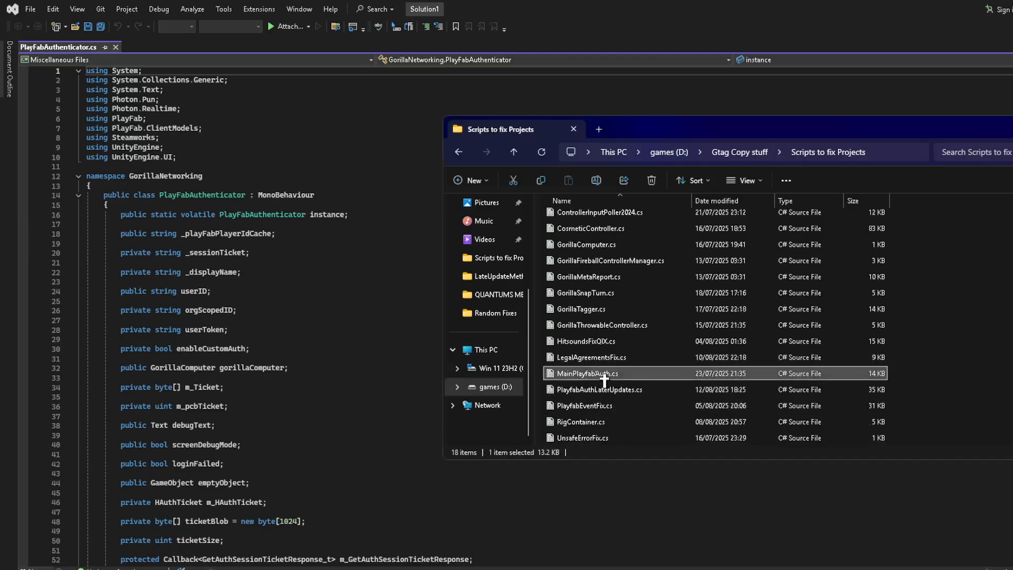
{"action": "double_click", "coordinate": [605, 375]}
{"action": "left_click", "coordinate": [501, 332]}
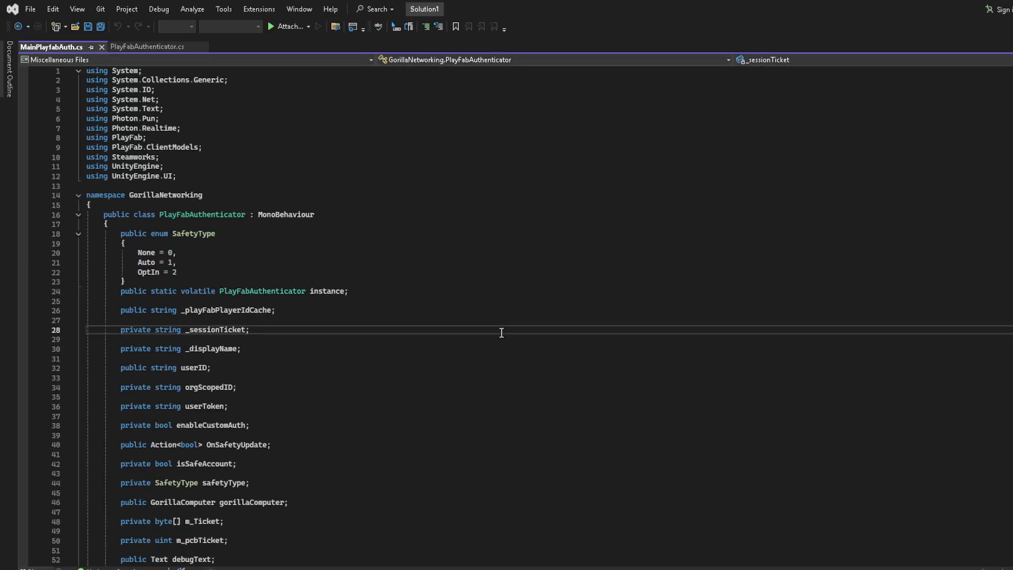
Replace all code in PlayFabAuthenticator.cs with the MainPlayfabAuth.cs code, save it and return to Unity to recompile
{"action": "key", "text": "ctrl+a"}
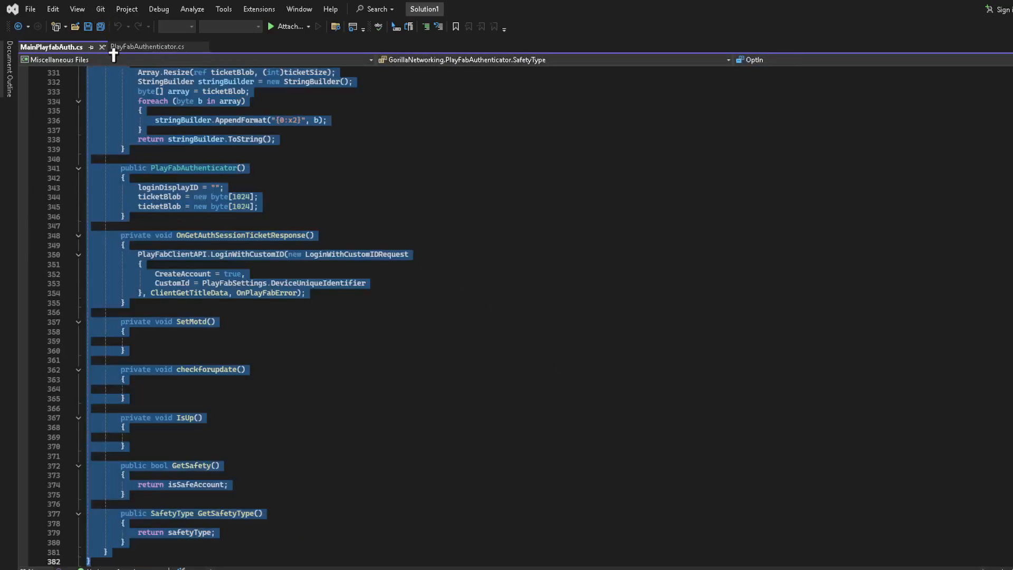
{"action": "left_click", "coordinate": [102, 47]}
{"action": "key", "text": "ctrl+a"}
{"action": "key", "text": "ctrl+v"}
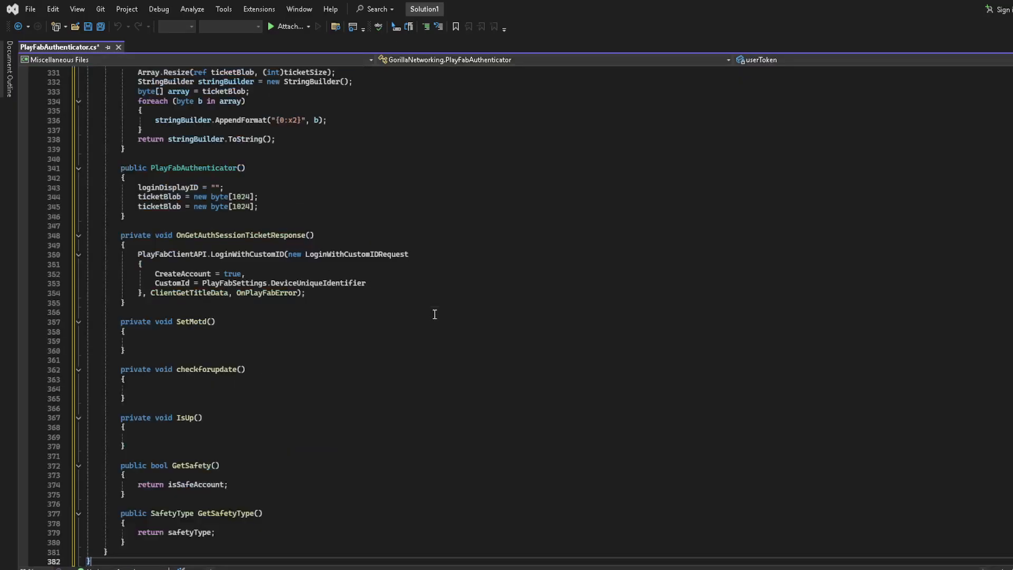
{"action": "key", "text": "ctrl+s"}
{"action": "key", "text": "alt+Tab"}
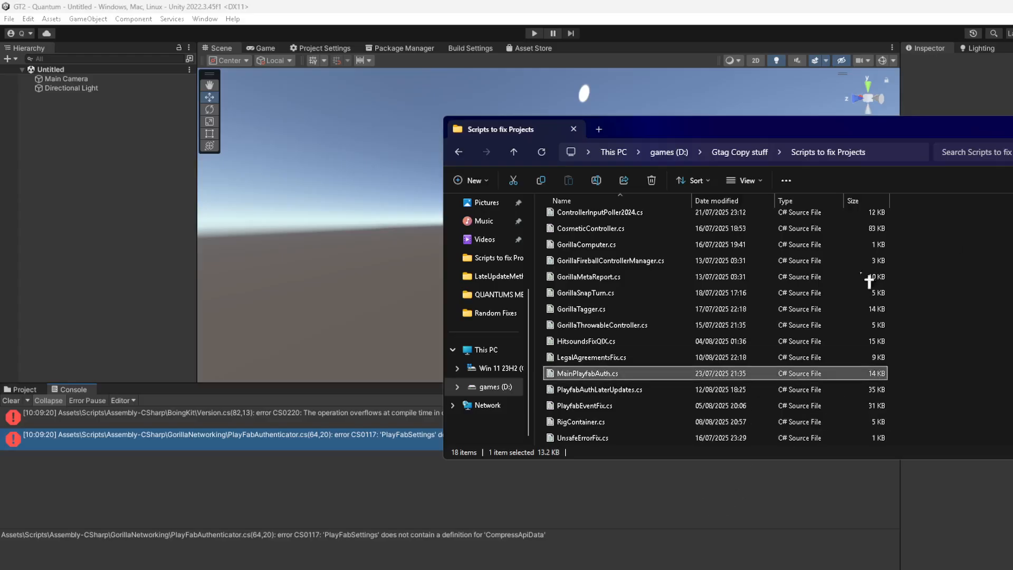
{"action": "key", "text": "alt+Tab"}
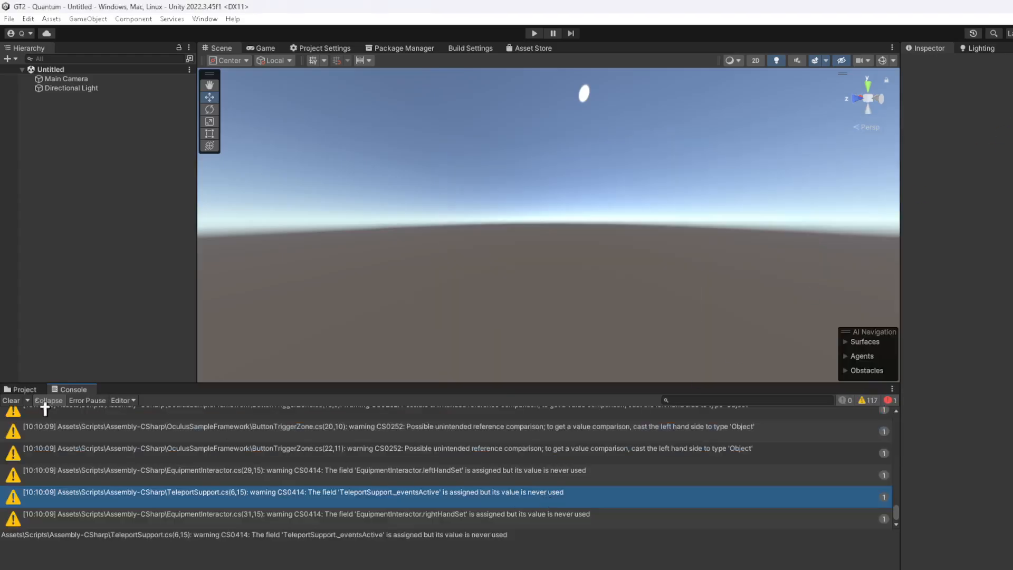
Clear the console, open Version.cs from the remaining BoingKit error, and open BoingKit.cs from the Scripts to fix Projects folder
{"action": "left_click", "coordinate": [15, 402]}
{"action": "double_click", "coordinate": [195, 422]}
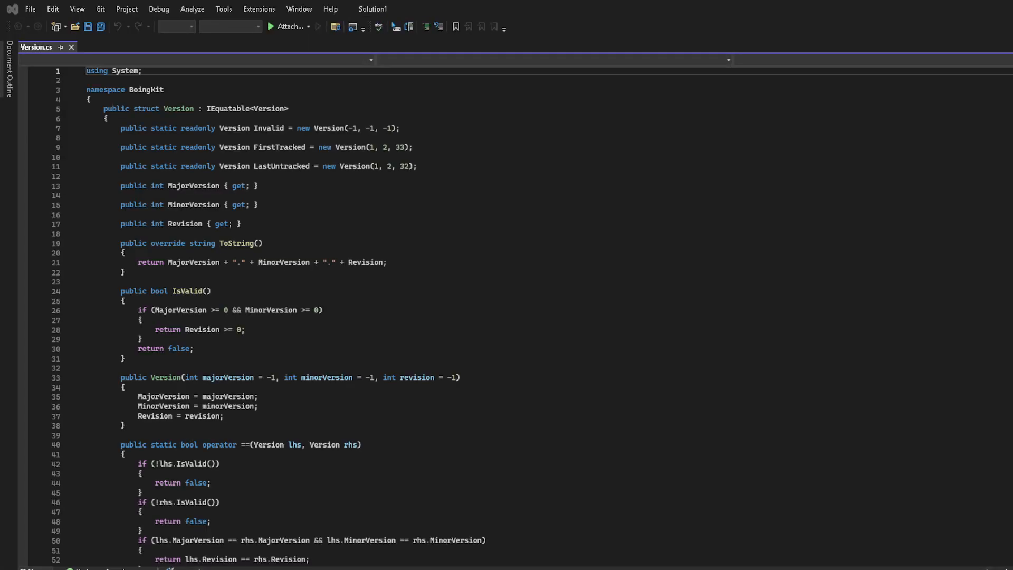
{"action": "key", "text": "alt+Tab"}
{"action": "scroll", "coordinate": [617, 277], "scroll_direction": "up", "scroll_amount": 1}
{"action": "left_click", "coordinate": [602, 220]}
{"action": "double_click", "coordinate": [601, 219]}
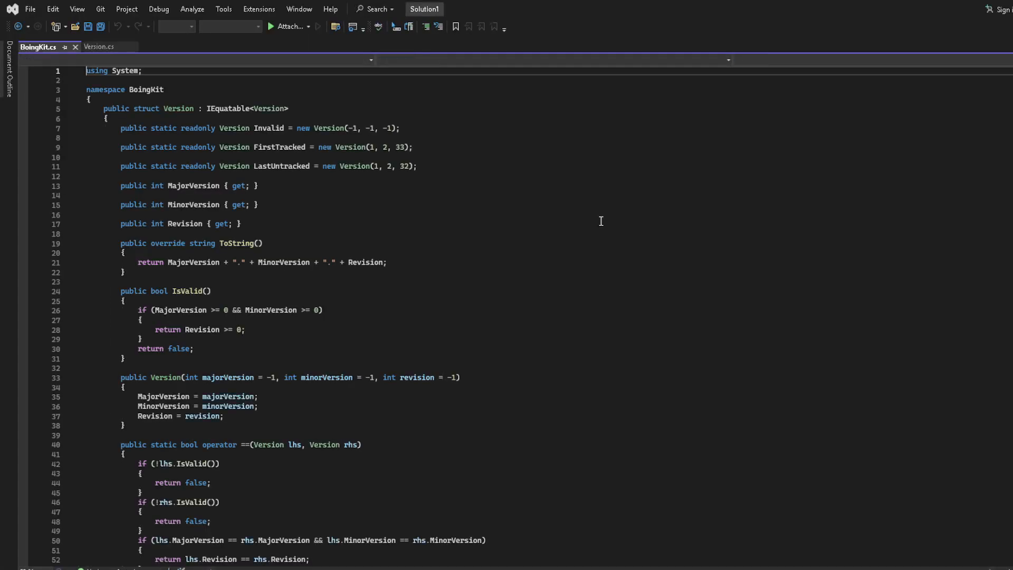
Replace all code in Version.cs with the BoingKit.cs code, save it and return to Unity to recompile
{"action": "left_click", "coordinate": [486, 311]}
{"action": "key", "text": "ctrl+a"}
{"action": "key", "text": "ctrl+c"}
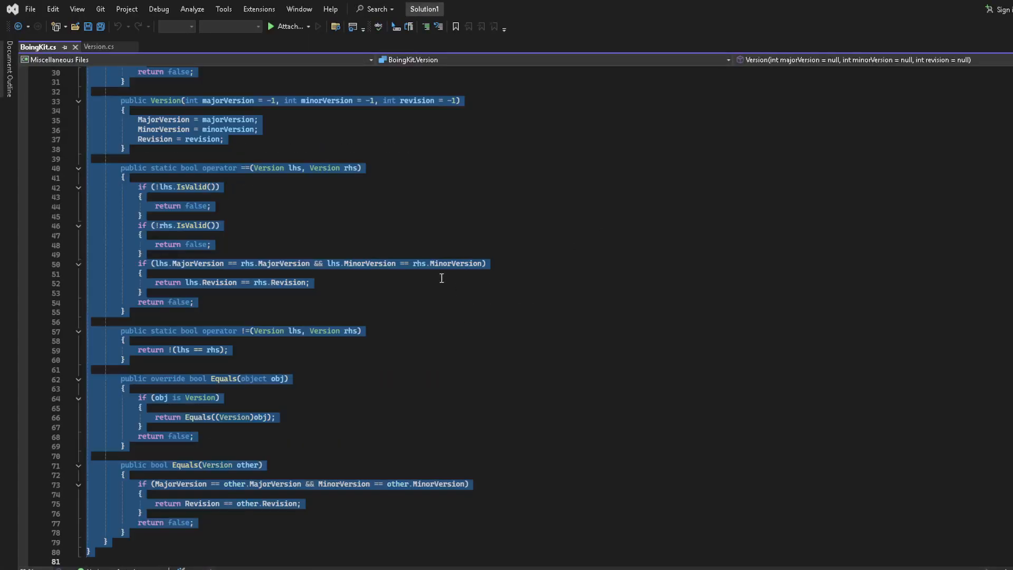
{"action": "key", "text": "ctrl+F4"}
{"action": "left_click", "coordinate": [433, 295]}
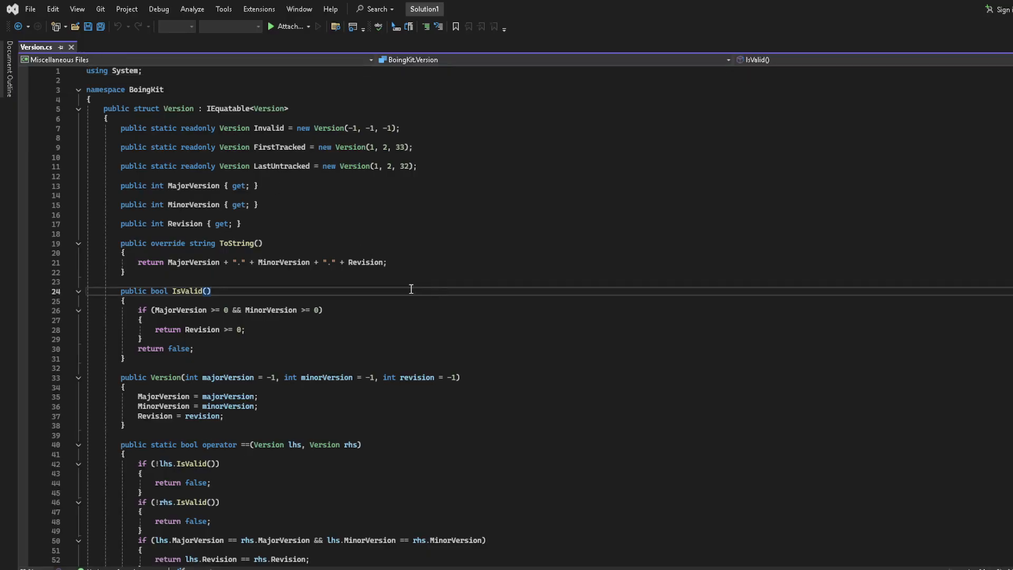
{"action": "key", "text": "ctrl+a"}
{"action": "key", "text": "ctrl+v"}
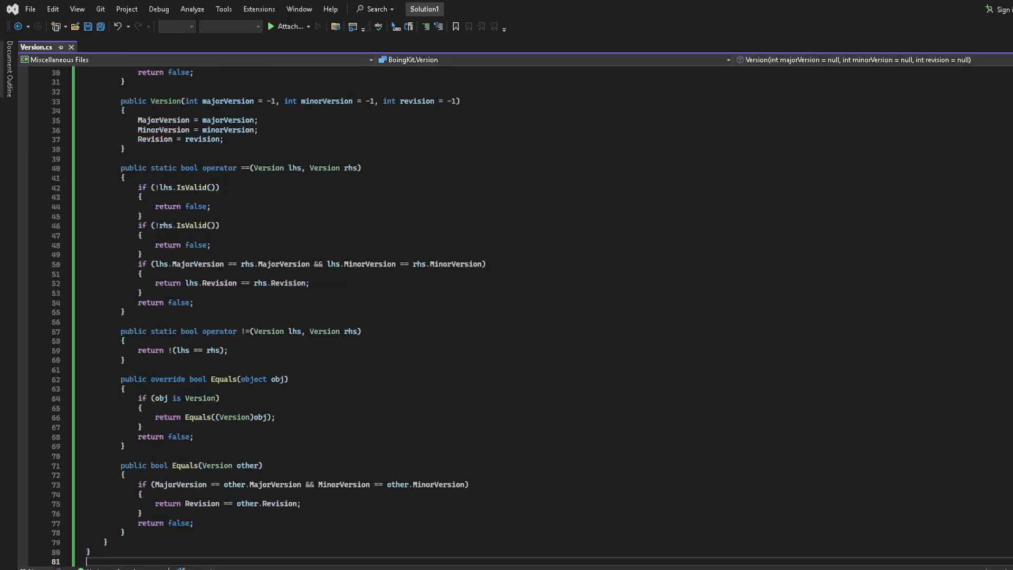
{"action": "key", "text": "alt+F4"}
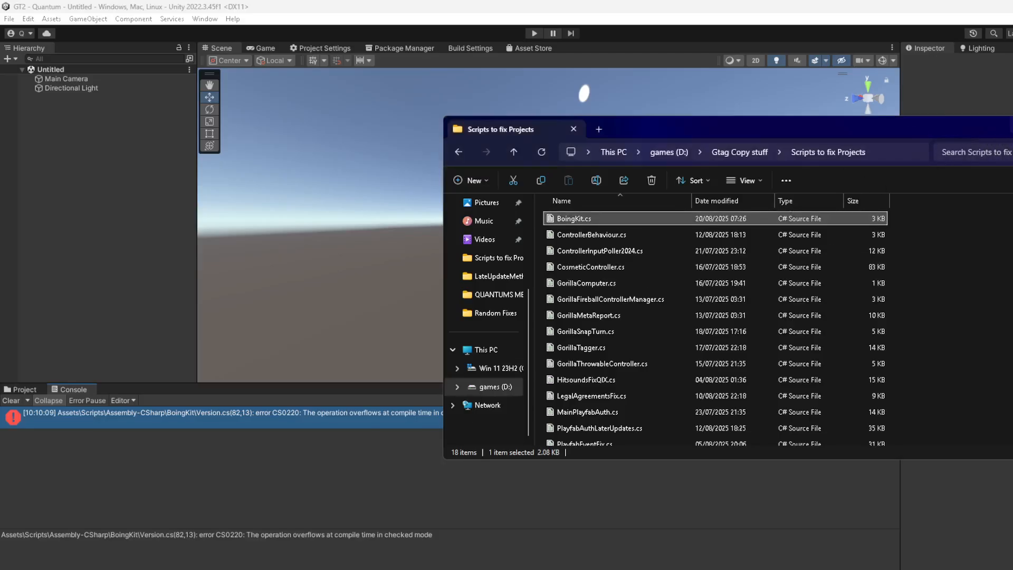
{"action": "left_click", "coordinate": [1012, 125]}
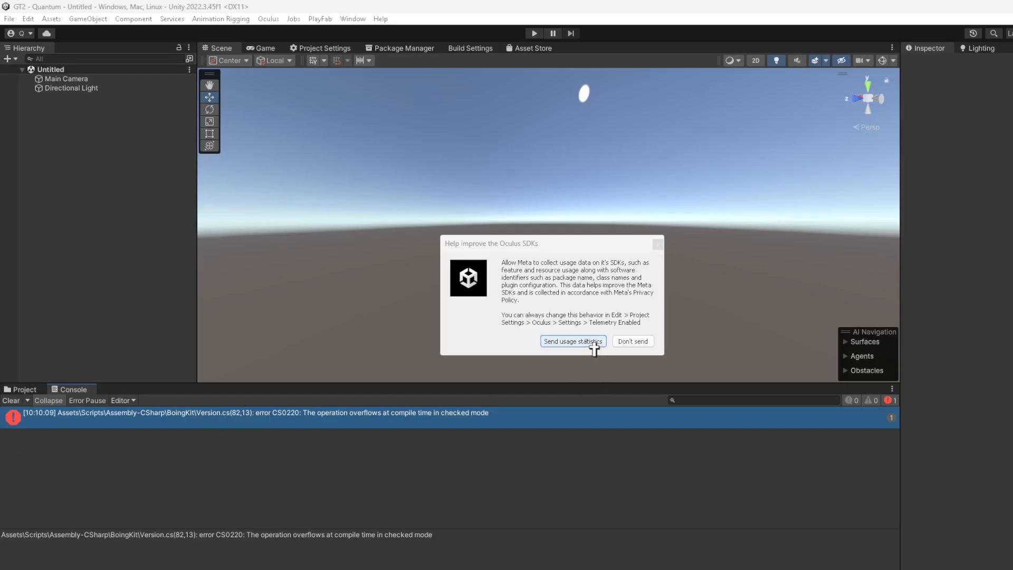
Allow sending Oculus SDK usage statistics and run the recommended Interaction SDK asset clean-up
{"action": "left_click", "coordinate": [592, 342]}
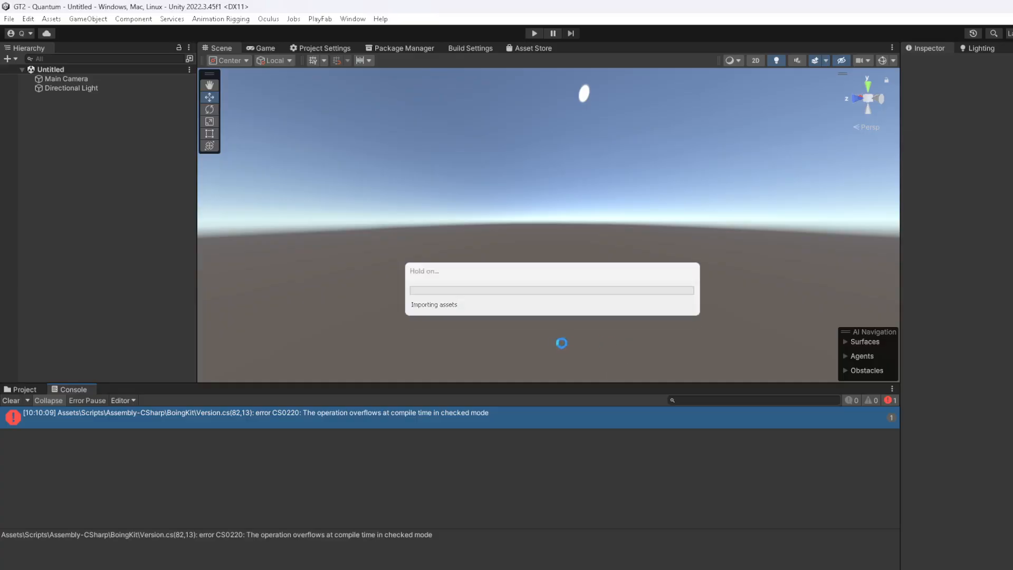
{"action": "left_click", "coordinate": [581, 327]}
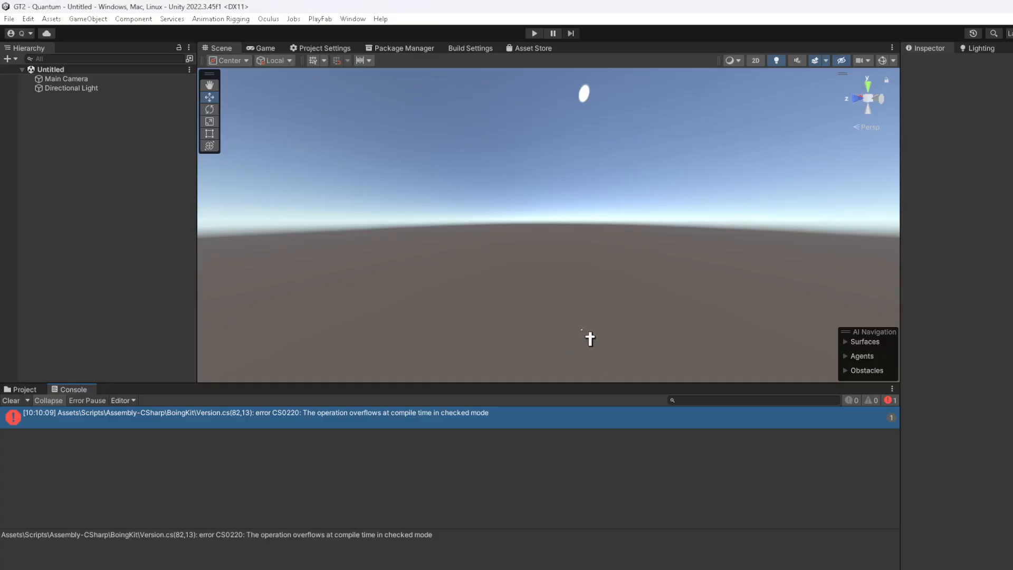
{"action": "left_click", "coordinate": [502, 338]}
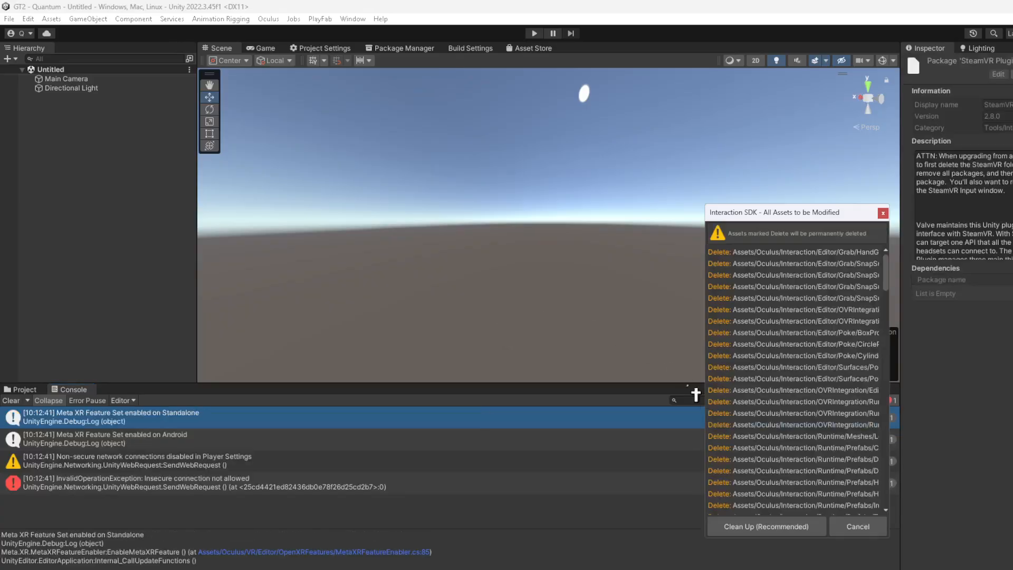
{"action": "left_click", "coordinate": [766, 527]}
{"action": "left_click", "coordinate": [575, 329]}
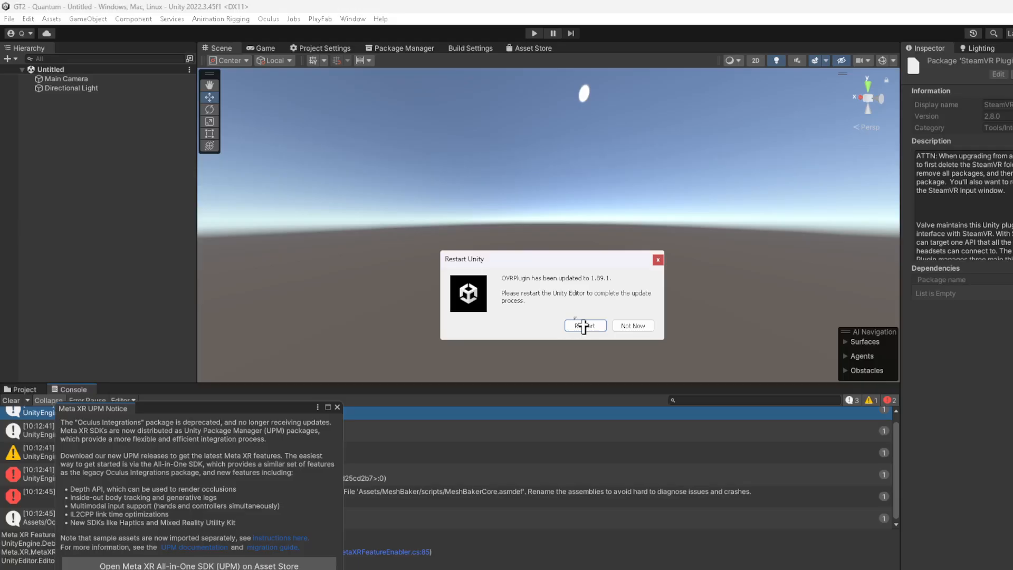
Restart the editor for the OVRPlugin update, choosing to delete the new spatializer plugin, and acknowledge the OpenVR Unity XR installation
{"action": "left_click", "coordinate": [588, 326]}
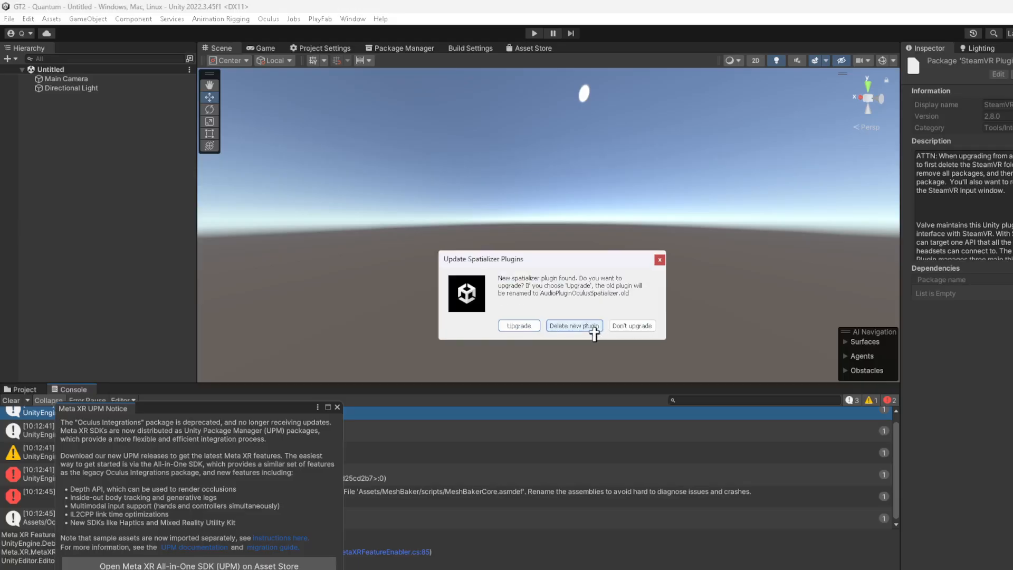
{"action": "left_click", "coordinate": [560, 325]}
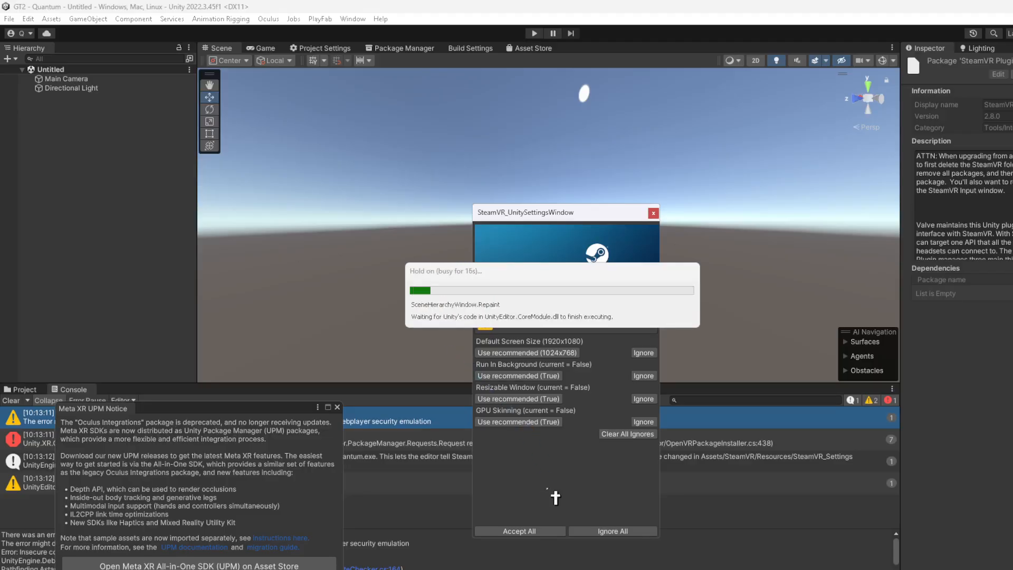
{"action": "key", "text": "alt+Tab"}
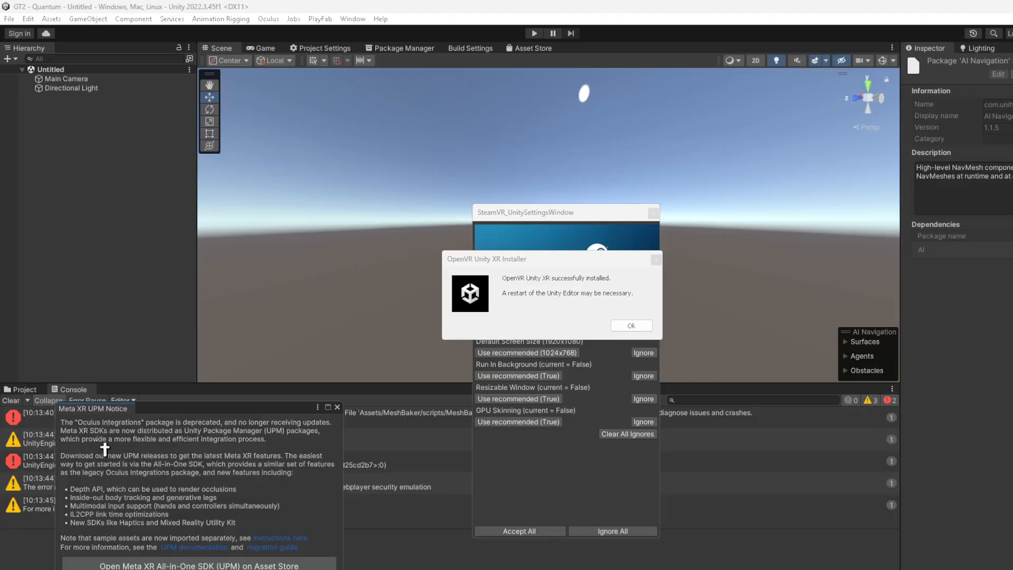
{"action": "left_click", "coordinate": [650, 326]}
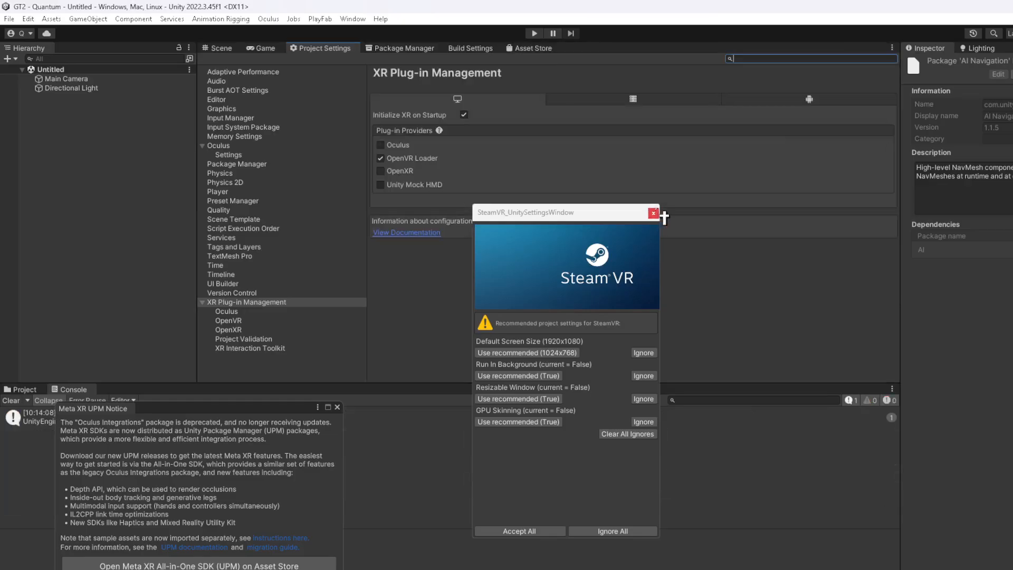
Dismiss the SteamVR settings windows and the Meta XR UPM Notice, and bring up the project assets and scene view
{"action": "left_click", "coordinate": [653, 213]}
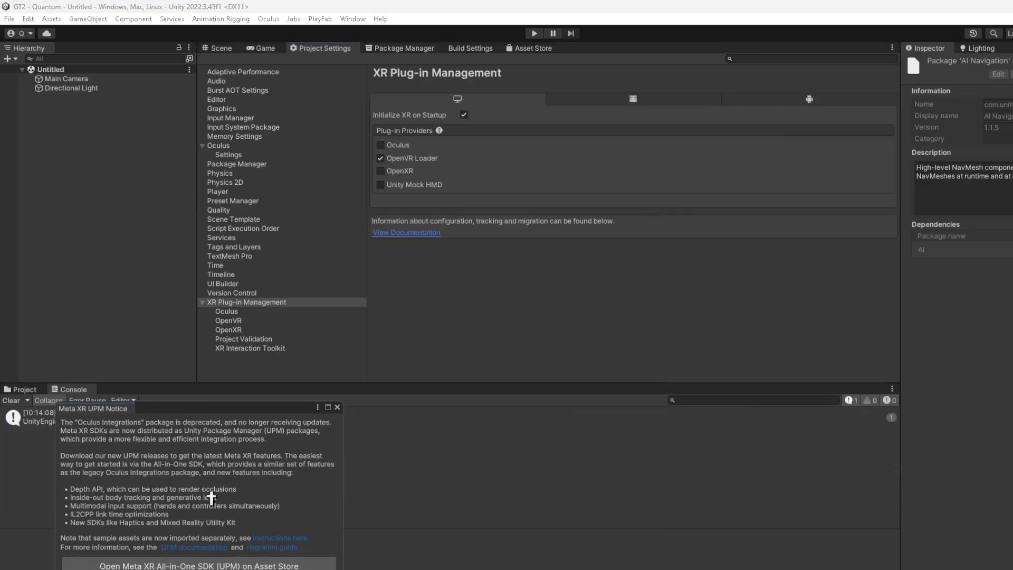
{"action": "left_click", "coordinate": [337, 407]}
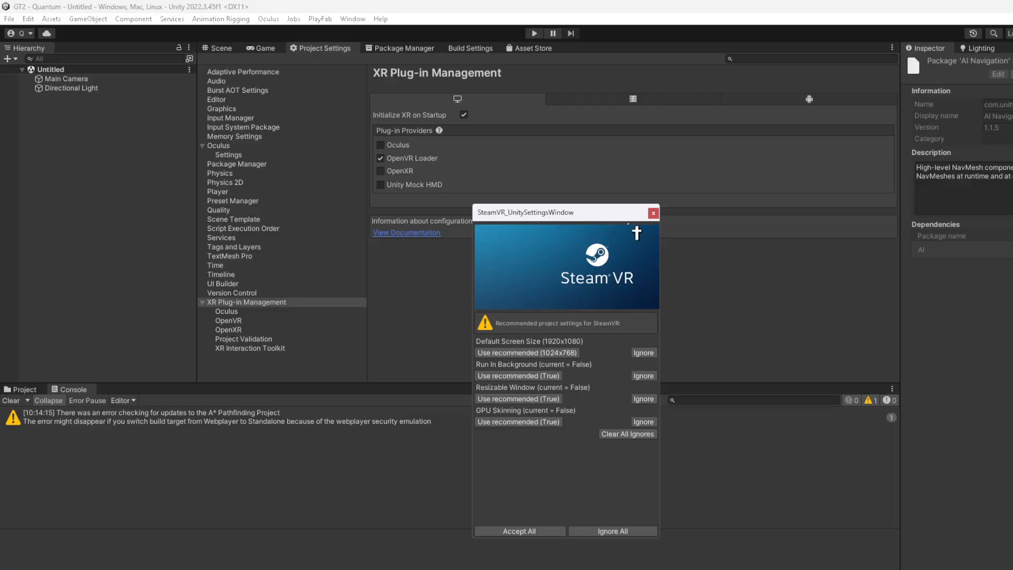
{"action": "left_click", "coordinate": [653, 212]}
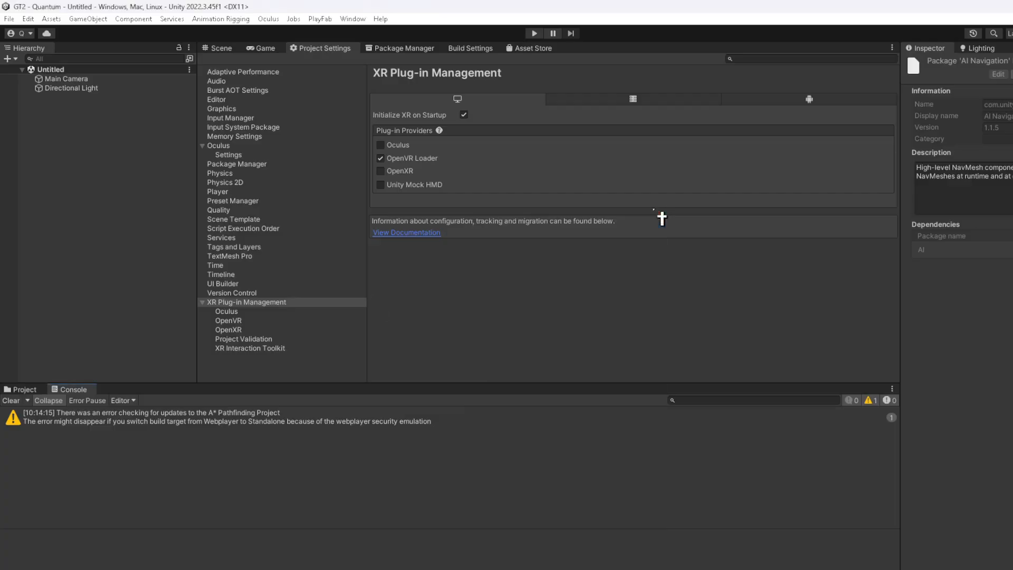
{"action": "left_click", "coordinate": [23, 390]}
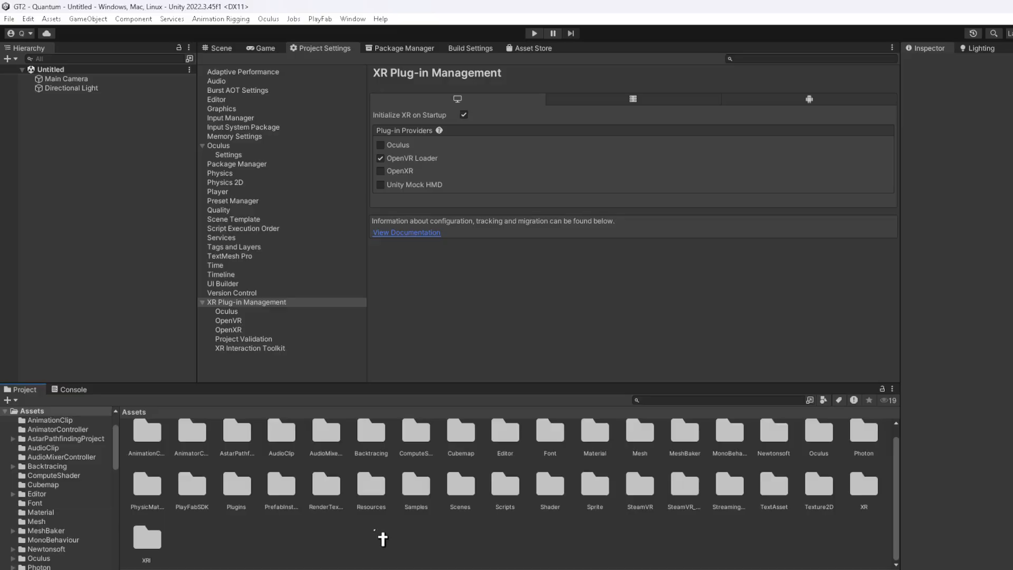
{"action": "left_click", "coordinate": [218, 48]}
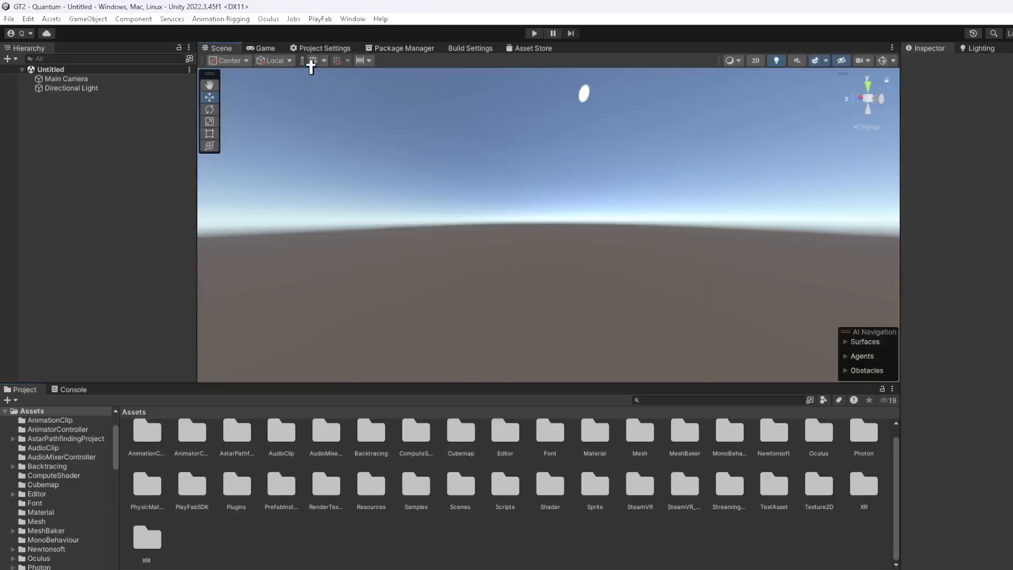
Import TMP Essentials and TMP Examples & Extras for TextMesh Pro, dismissing the reappearing SteamVR settings window
{"action": "left_click", "coordinate": [346, 49]}
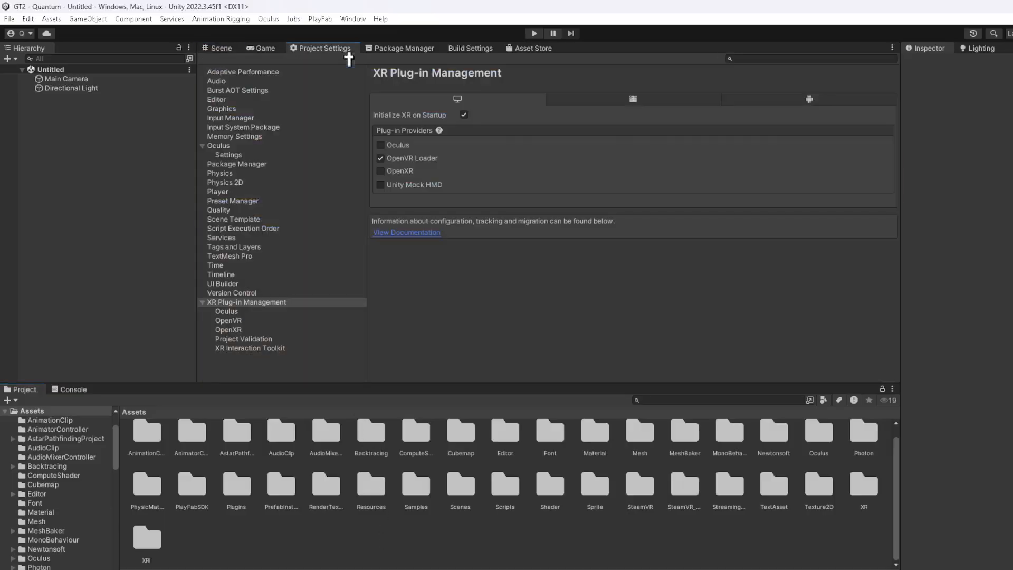
{"action": "left_click", "coordinate": [246, 259]}
{"action": "left_click", "coordinate": [687, 120]}
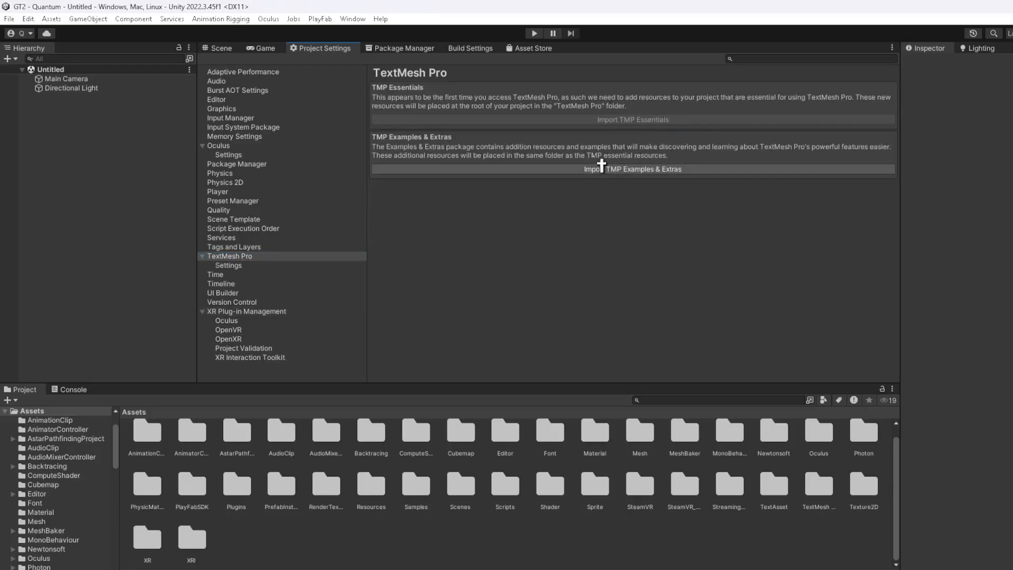
{"action": "left_click", "coordinate": [607, 170]}
{"action": "left_click", "coordinate": [653, 213]}
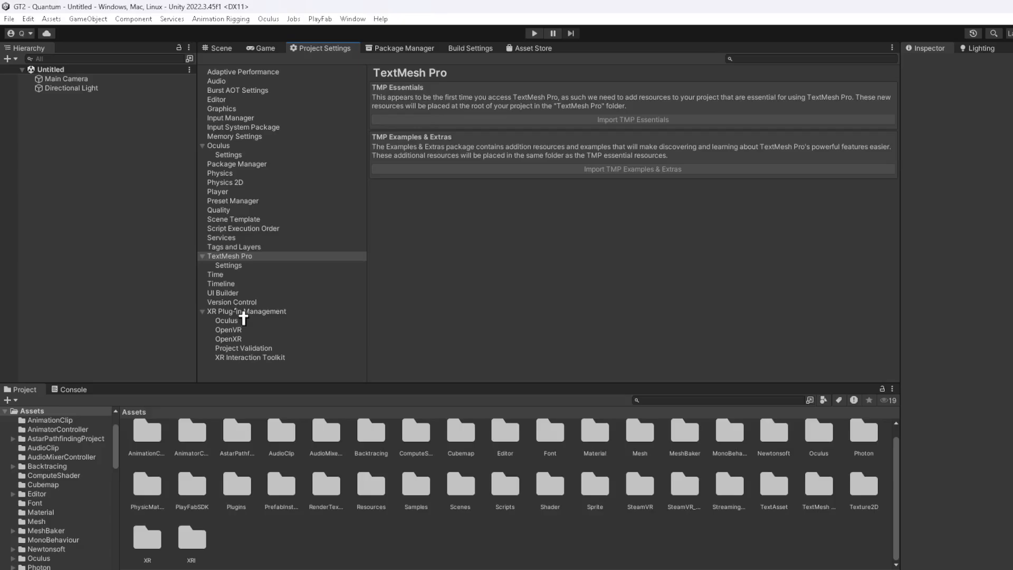
Enable the OpenXR plug-in provider for desktop and the Oculus provider for Android in XR Plug-in Management
{"action": "left_click", "coordinate": [243, 313]}
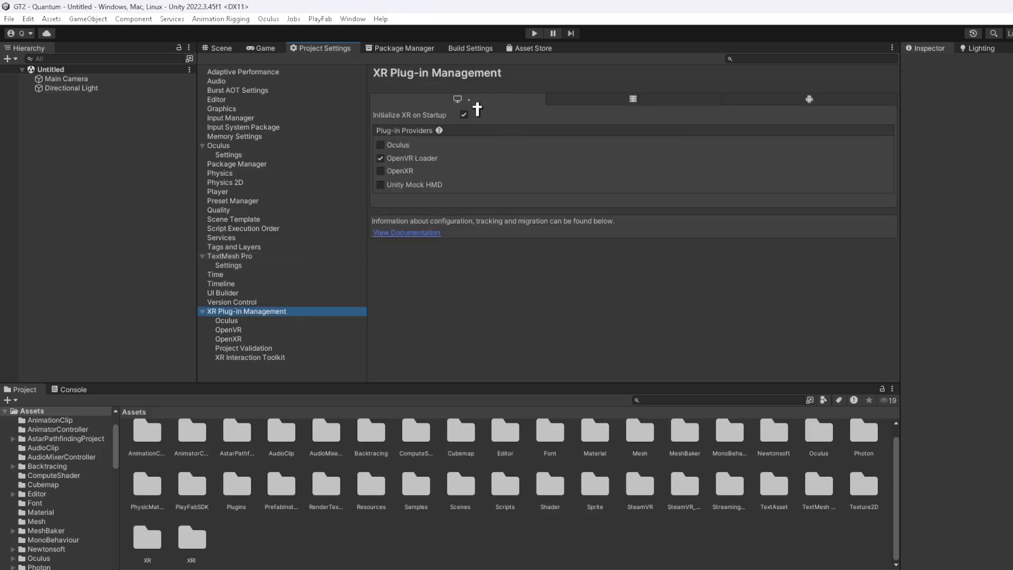
{"action": "left_click", "coordinate": [414, 172]}
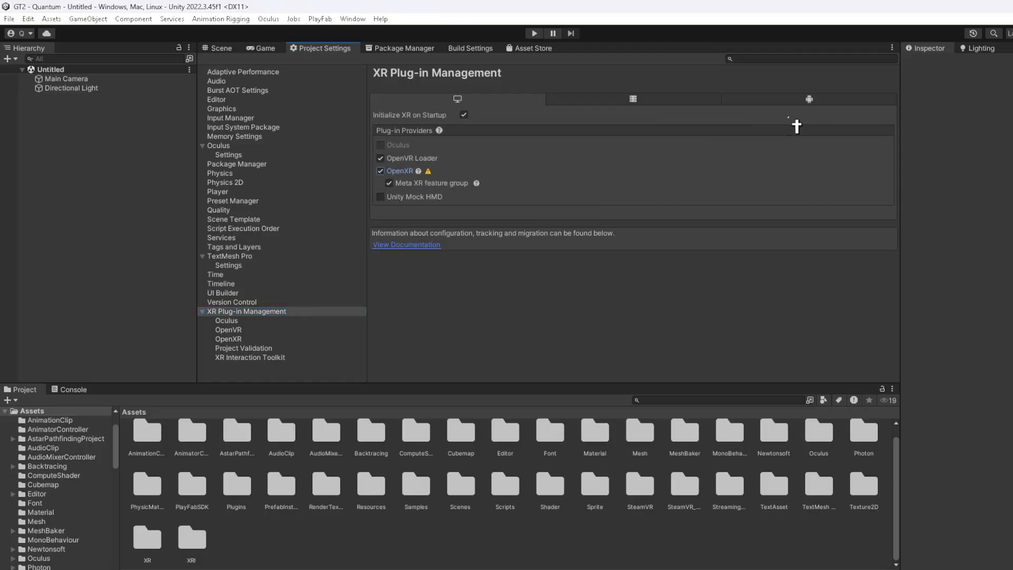
{"action": "left_click", "coordinate": [754, 103]}
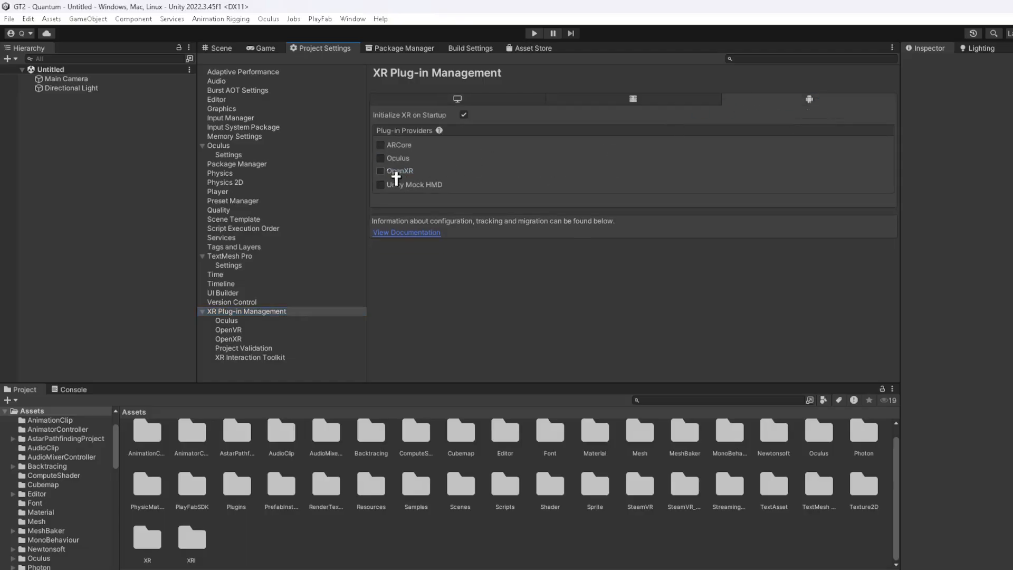
{"action": "left_click", "coordinate": [403, 160]}
Set the Android Oculus stereo rendering mode to Multi Pass, enable Low Overhead Mode (GLES), and add Quest Pro as a target device
{"action": "left_click", "coordinate": [232, 321]}
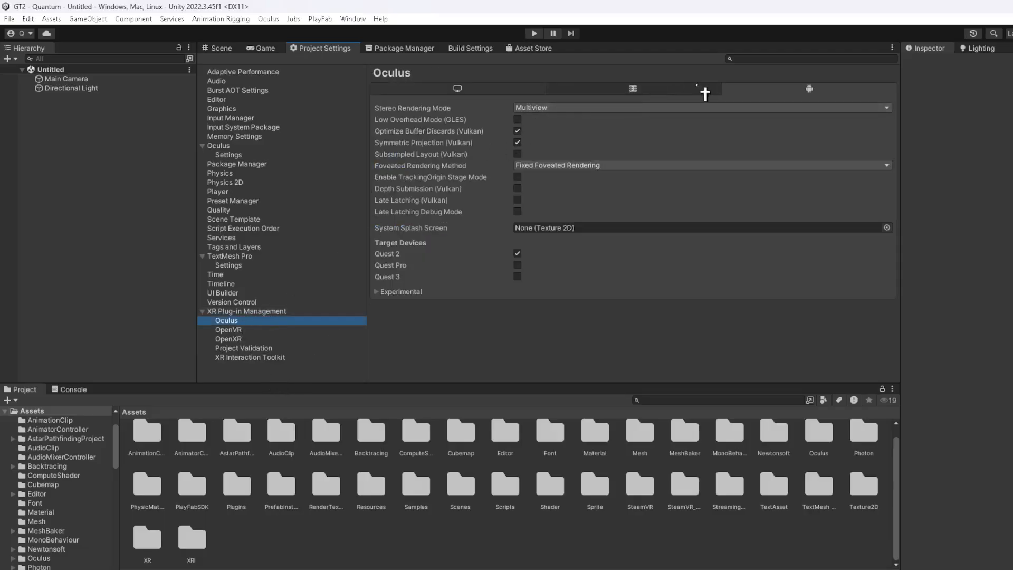
{"action": "left_click", "coordinate": [532, 109]}
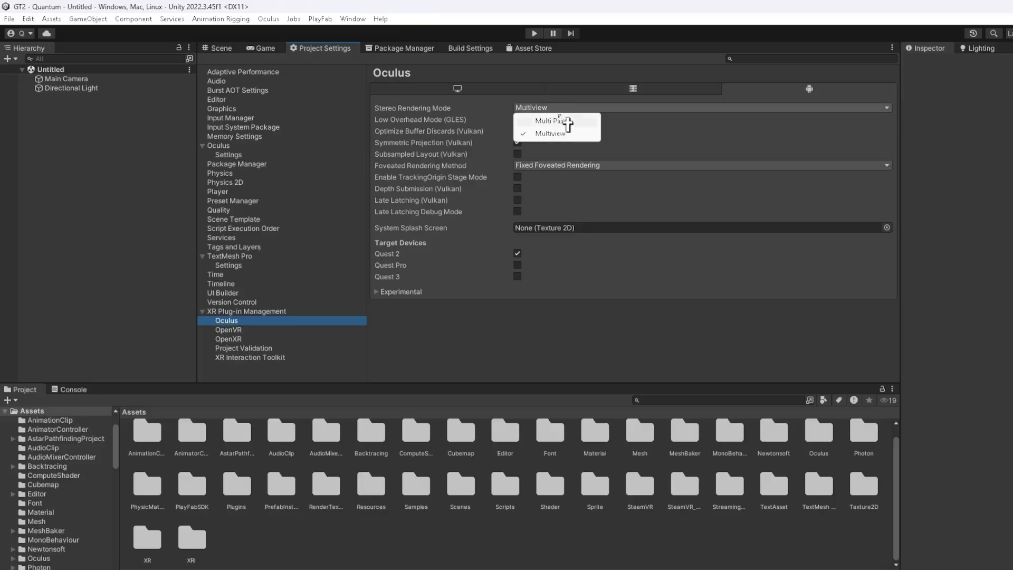
{"action": "left_click", "coordinate": [568, 122]}
{"action": "left_click", "coordinate": [518, 119]}
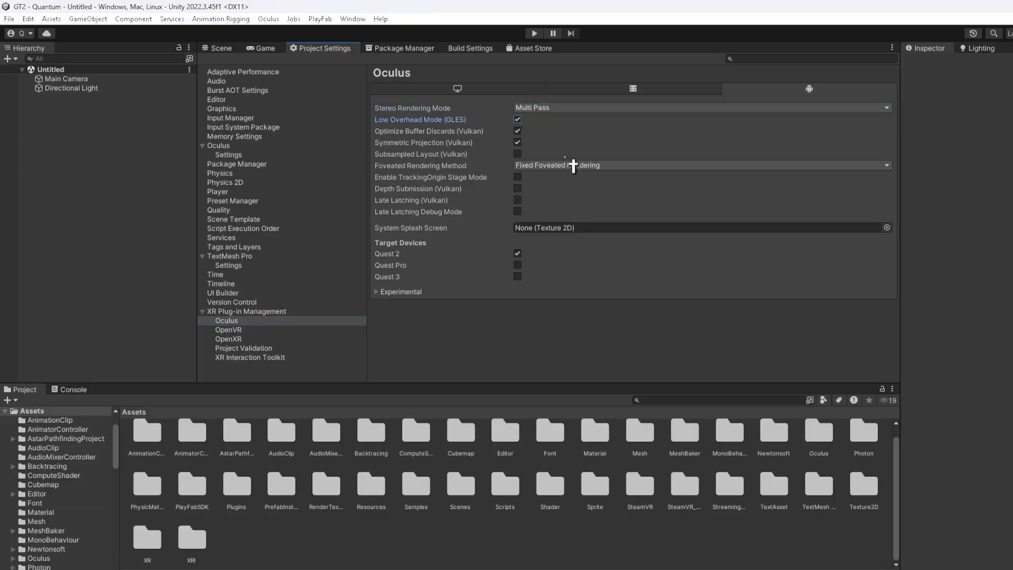
{"action": "left_click", "coordinate": [518, 264]}
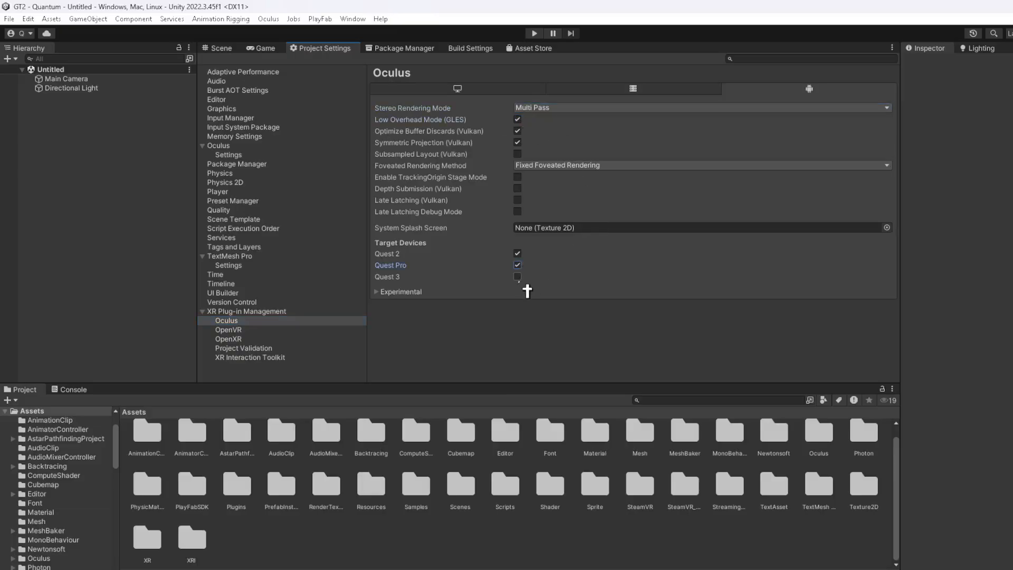
Set the desktop Oculus stereo rendering mode to Multi Pass
{"action": "left_click", "coordinate": [458, 89]}
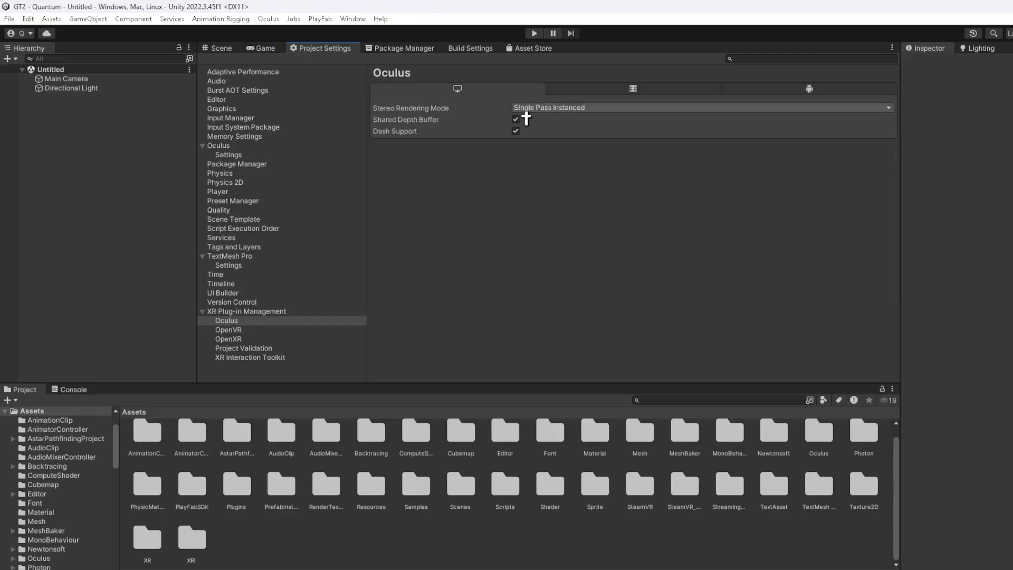
{"action": "left_click", "coordinate": [557, 108]}
{"action": "left_click", "coordinate": [551, 121]}
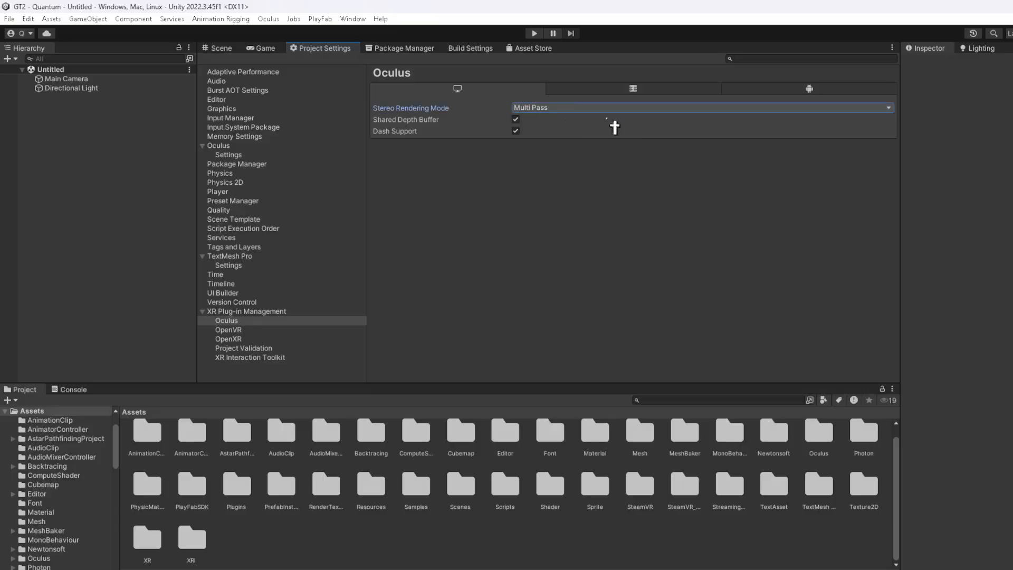
Set the desktop OpenXR render mode to Multi-pass
{"action": "left_click", "coordinate": [247, 340]}
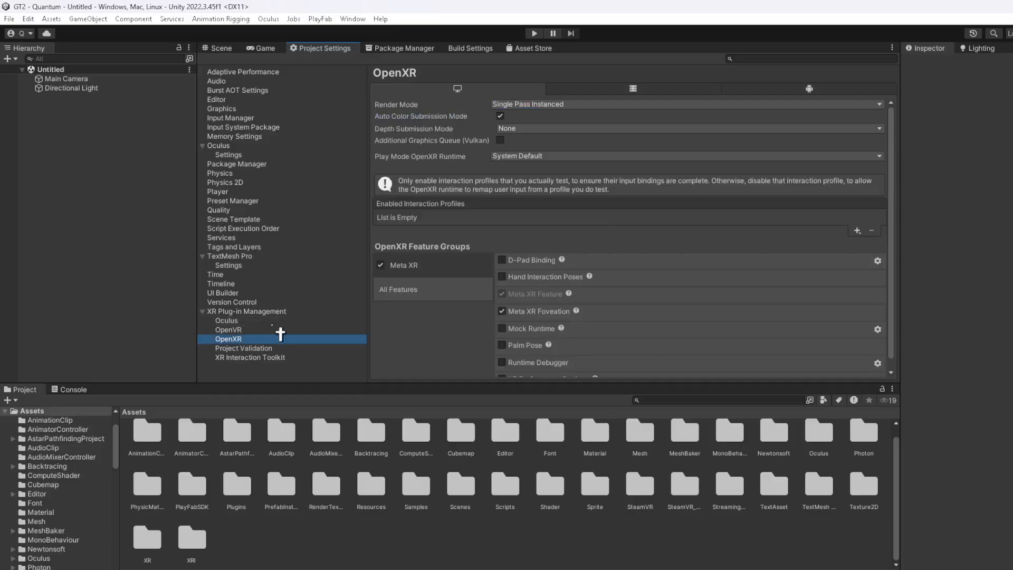
{"action": "left_click", "coordinate": [522, 105]}
{"action": "left_click", "coordinate": [541, 121]}
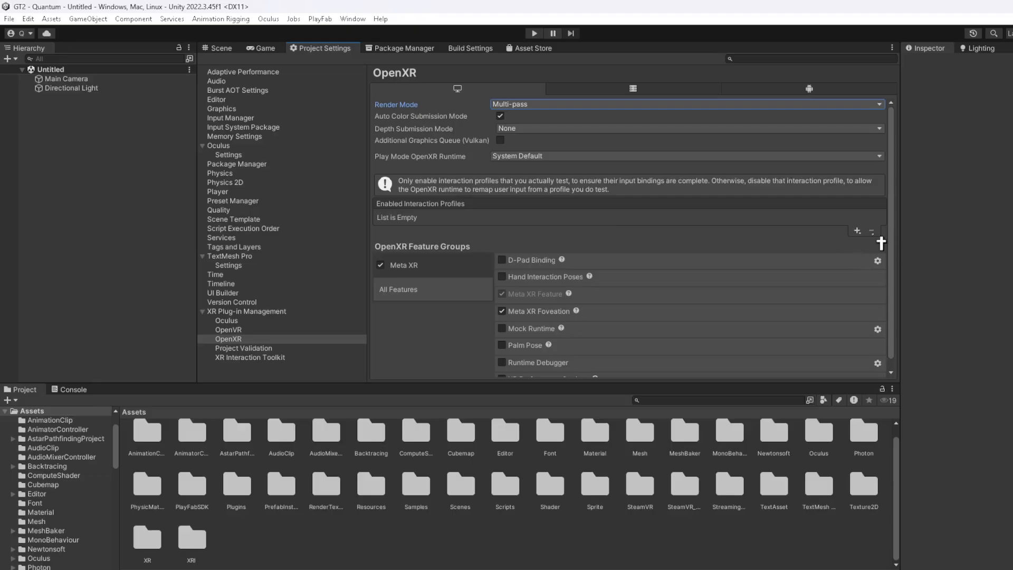
Add the Valve Index, Oculus Touch and Meta Quest Touch Pro controller profiles to the desktop OpenXR interaction profiles
{"action": "left_click", "coordinate": [861, 233]}
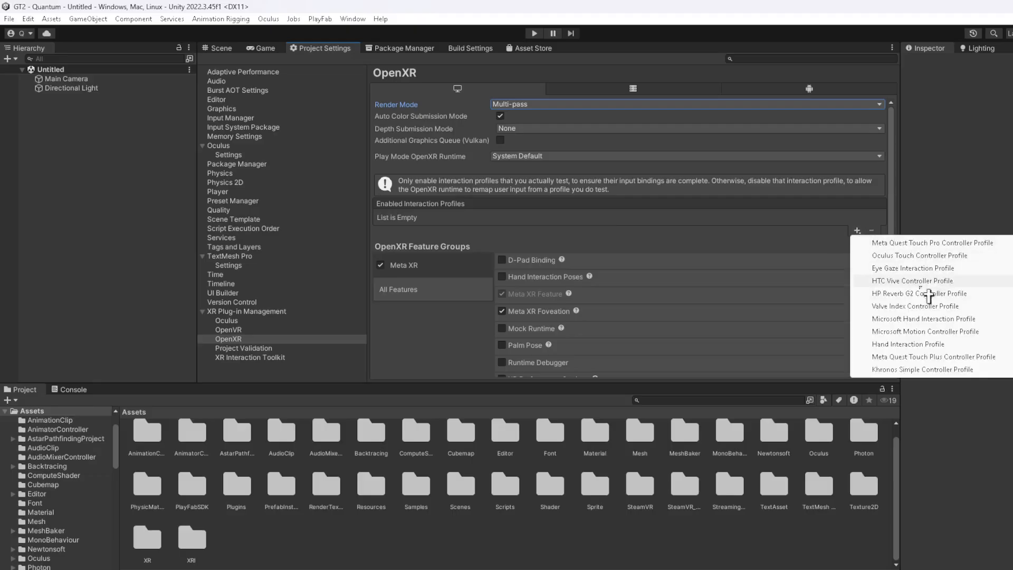
{"action": "left_click", "coordinate": [906, 307]}
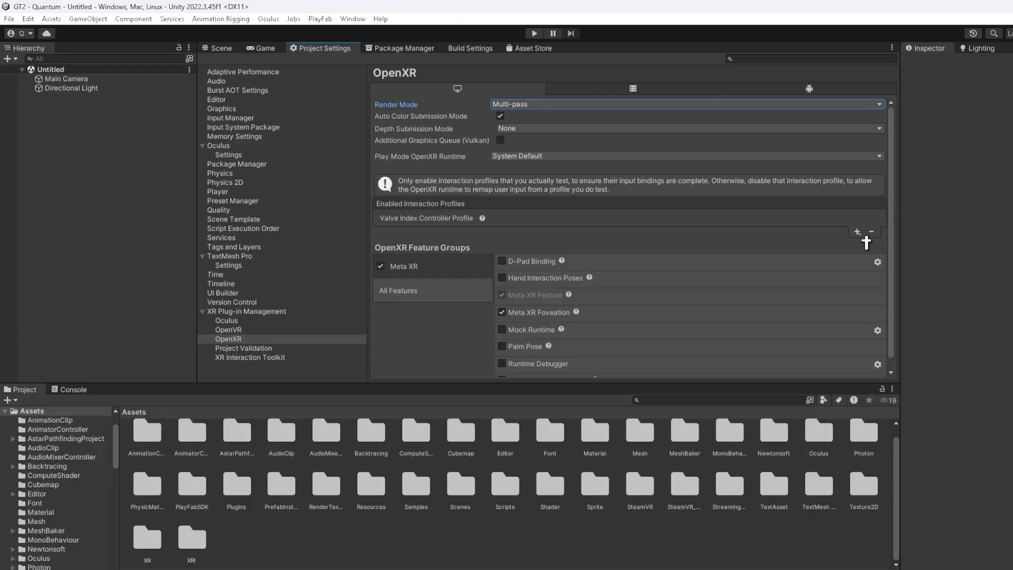
{"action": "left_click", "coordinate": [858, 232]}
{"action": "left_click", "coordinate": [911, 266]}
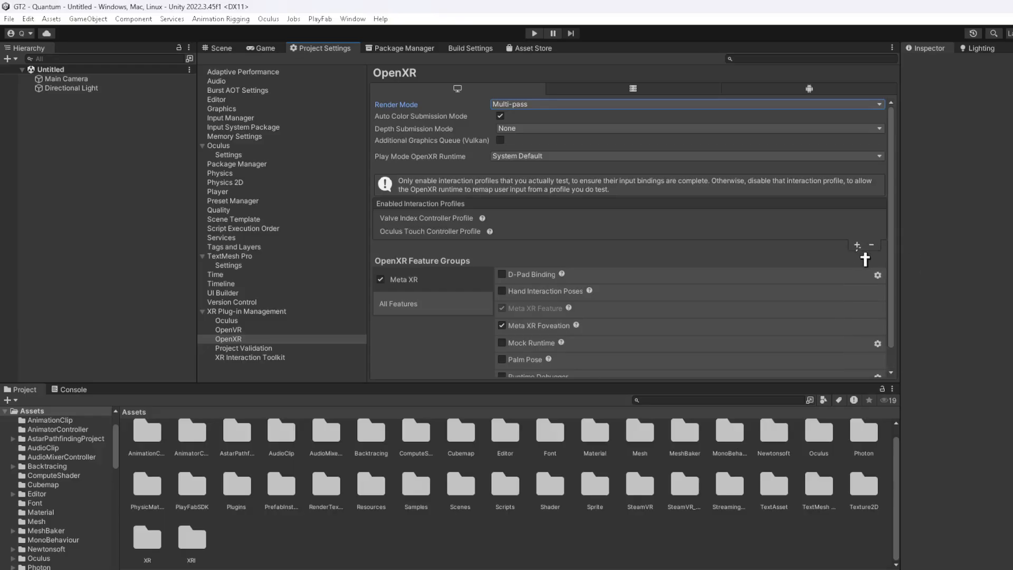
{"action": "left_click", "coordinate": [857, 245]}
{"action": "left_click", "coordinate": [913, 263]}
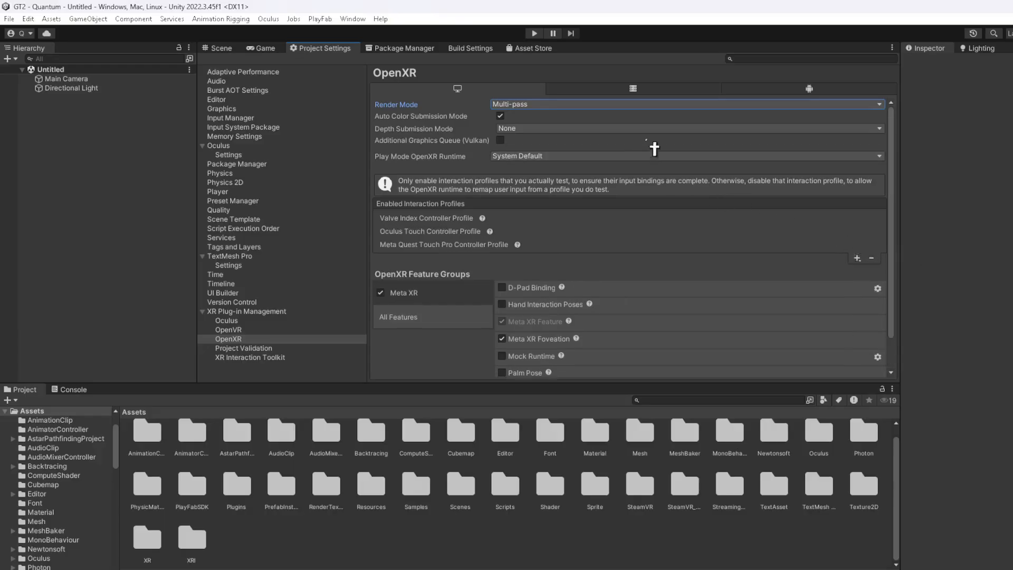
Set the Android OpenXR render mode to Multi-pass and add the Oculus Touch and Meta Quest Touch Pro controller profiles
{"action": "left_click", "coordinate": [809, 89]}
{"action": "left_click", "coordinate": [566, 105]}
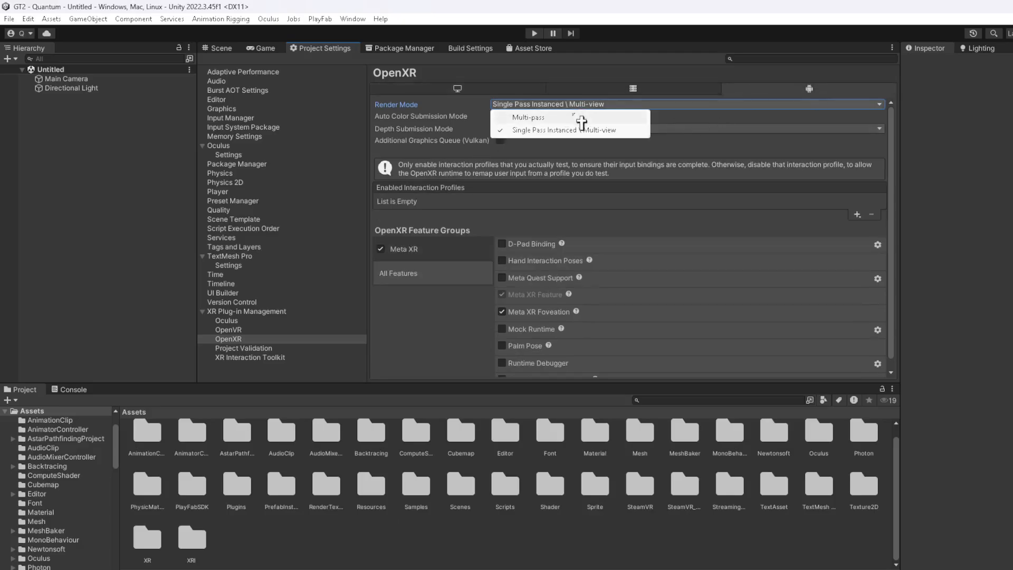
{"action": "left_click", "coordinate": [580, 116]}
{"action": "left_click", "coordinate": [857, 214]}
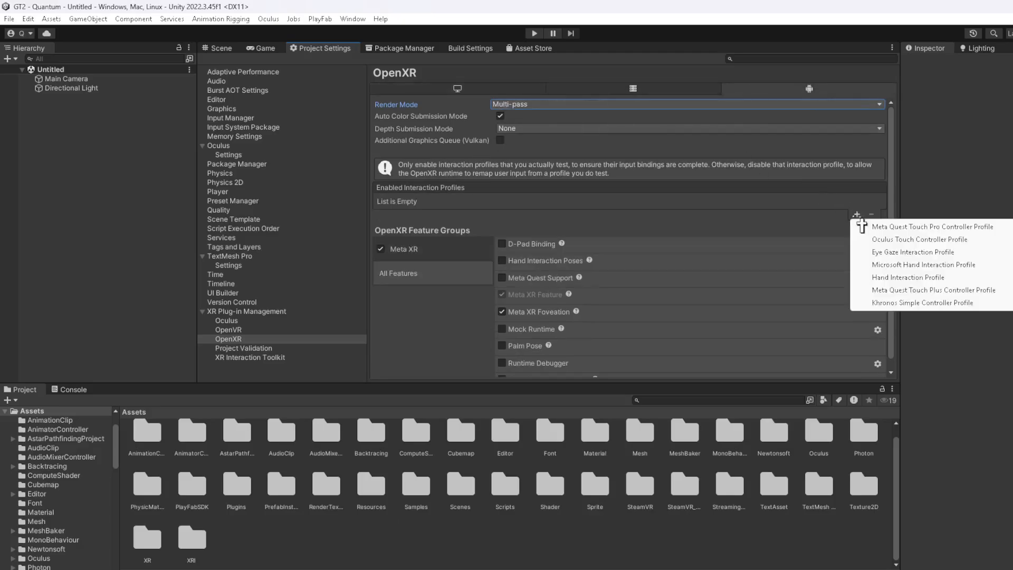
{"action": "left_click", "coordinate": [945, 241]}
{"action": "left_click", "coordinate": [858, 215]}
{"action": "left_click", "coordinate": [921, 232]}
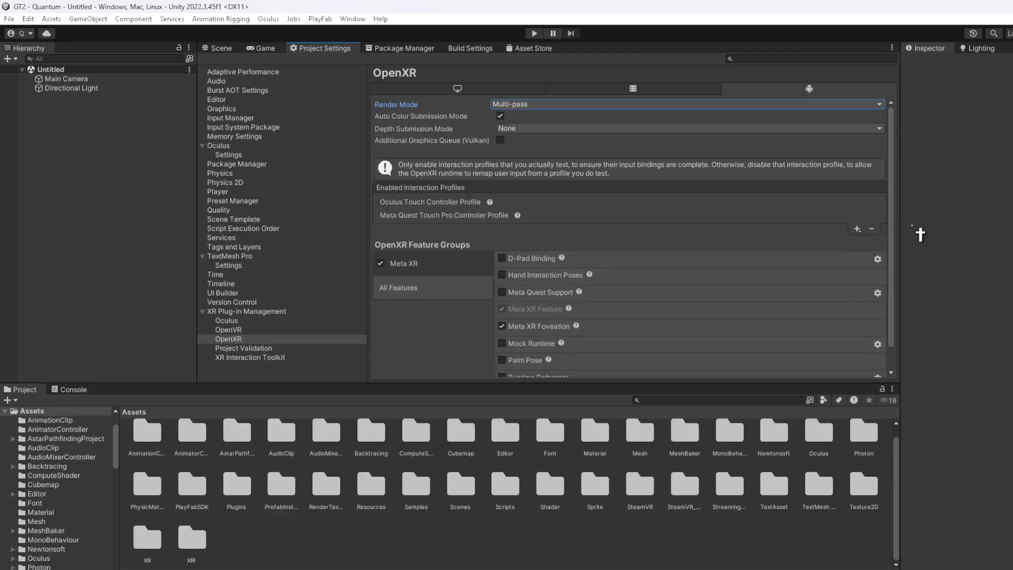
Choose None for both the Spatializer Plugin and the Ambisonic Decoder Plugin in the project's audio settings
{"action": "left_click", "coordinate": [231, 83]}
{"action": "left_click", "coordinate": [549, 206]}
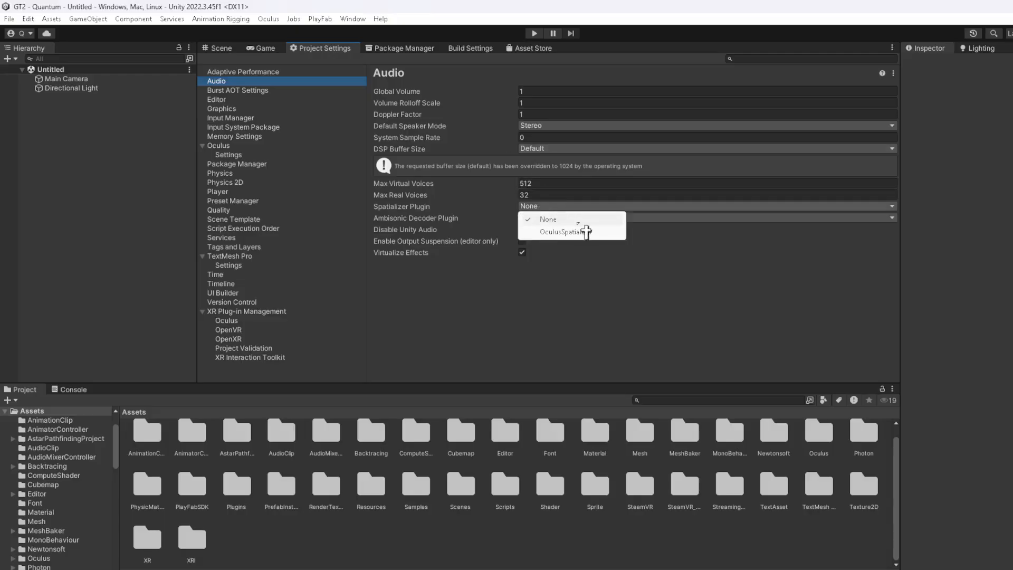
{"action": "left_click", "coordinate": [559, 219]}
{"action": "left_click", "coordinate": [537, 217]}
{"action": "left_click", "coordinate": [559, 231]}
{"action": "left_click", "coordinate": [543, 197]}
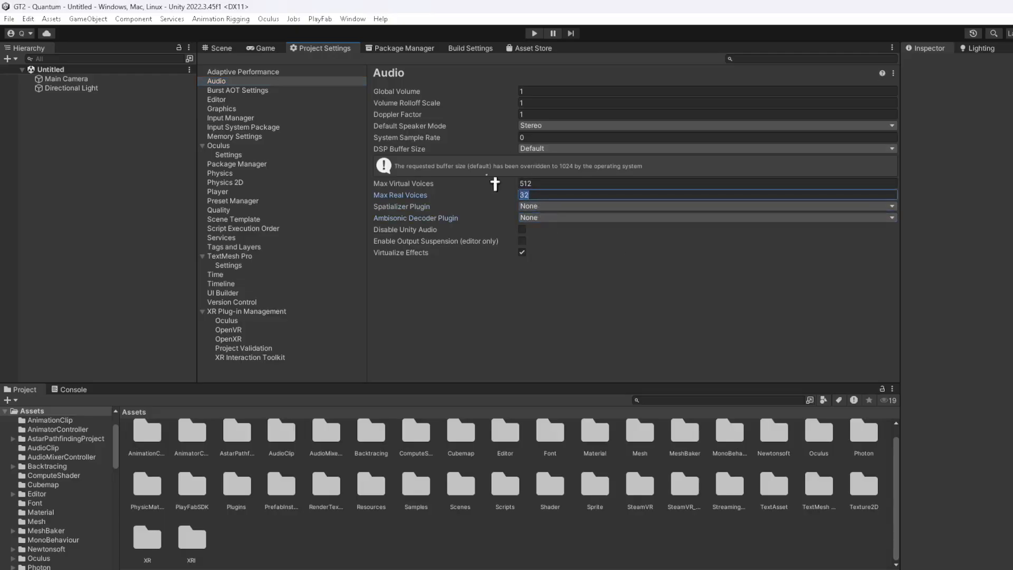
Return to the scene view, clear all console messages, and show the project assets again
{"action": "left_click", "coordinate": [221, 49]}
{"action": "left_click", "coordinate": [74, 390]}
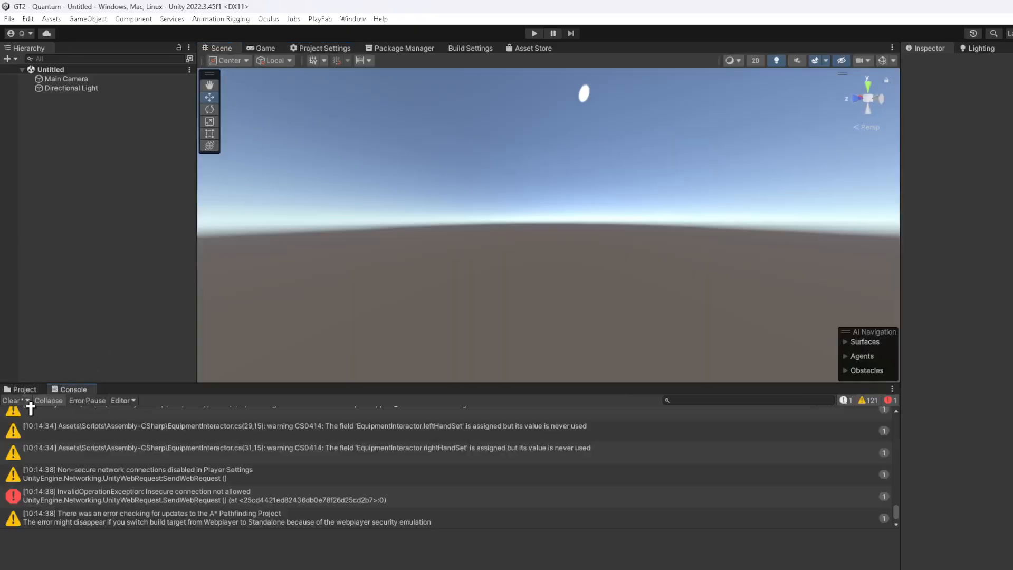
{"action": "left_click", "coordinate": [16, 399]}
{"action": "left_click", "coordinate": [25, 389]}
Open the level0 scene from the Scenes folder of the project assets
{"action": "scroll", "coordinate": [408, 510], "scroll_direction": "up", "scroll_amount": 1}
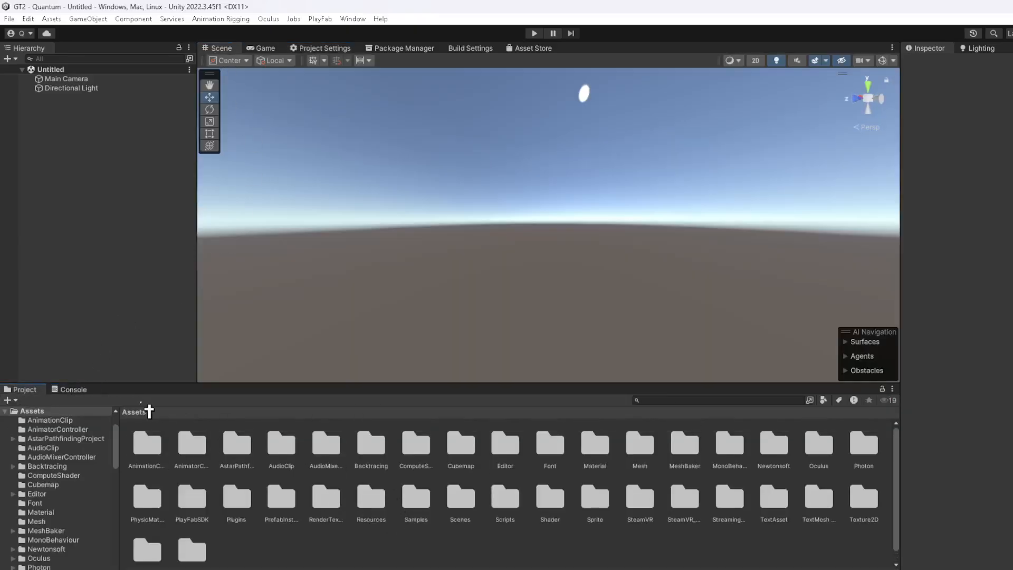
{"action": "right_click_drag", "start_coordinate": [559, 327], "coordinate": [410, 149]}
{"action": "double_click", "coordinate": [462, 521]}
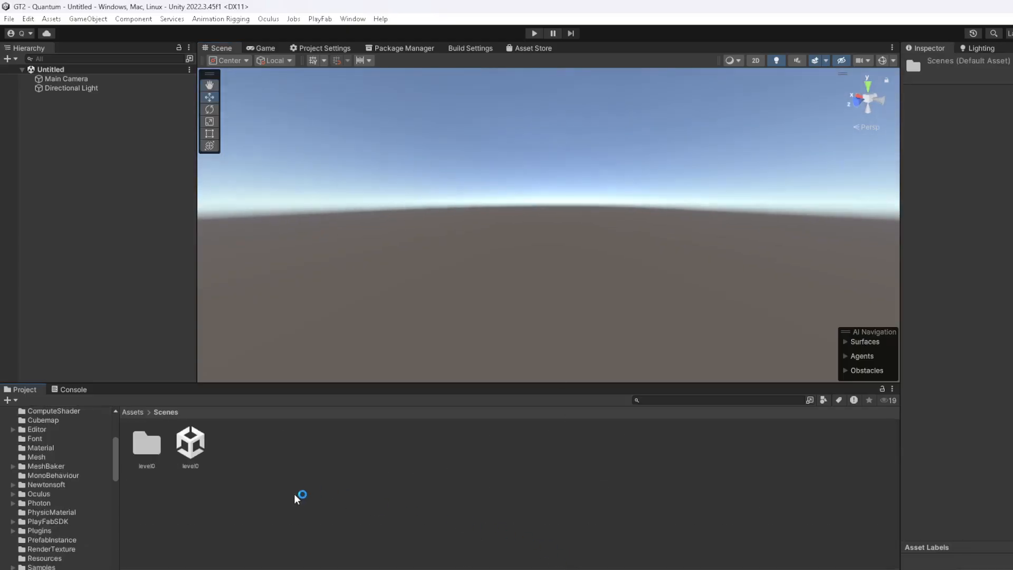
{"action": "left_click", "coordinate": [187, 454]}
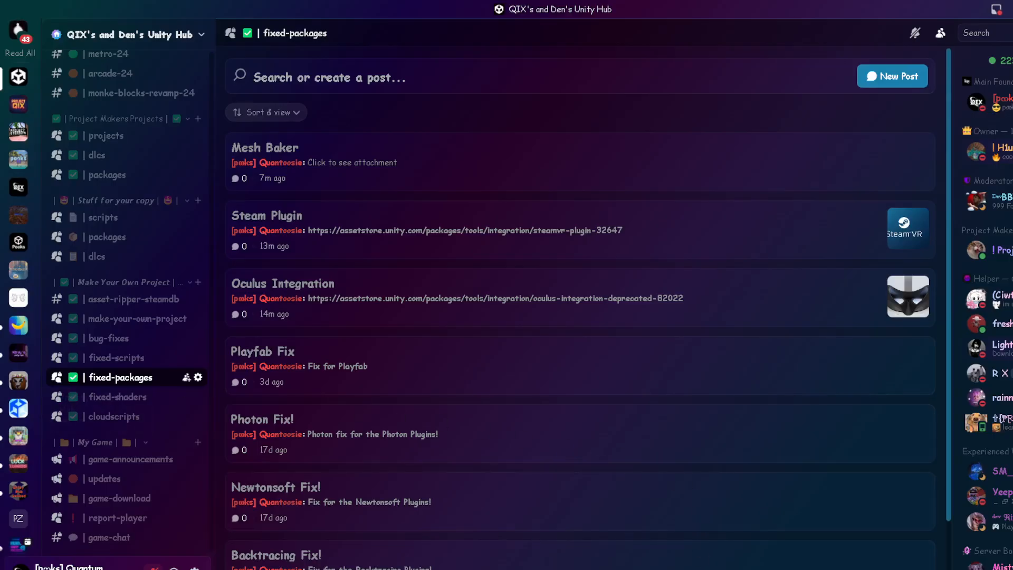
Look around the loaded level0 map and reopen the Scenes folder in the project assets
{"action": "mouse_move", "coordinate": [692, 569]}
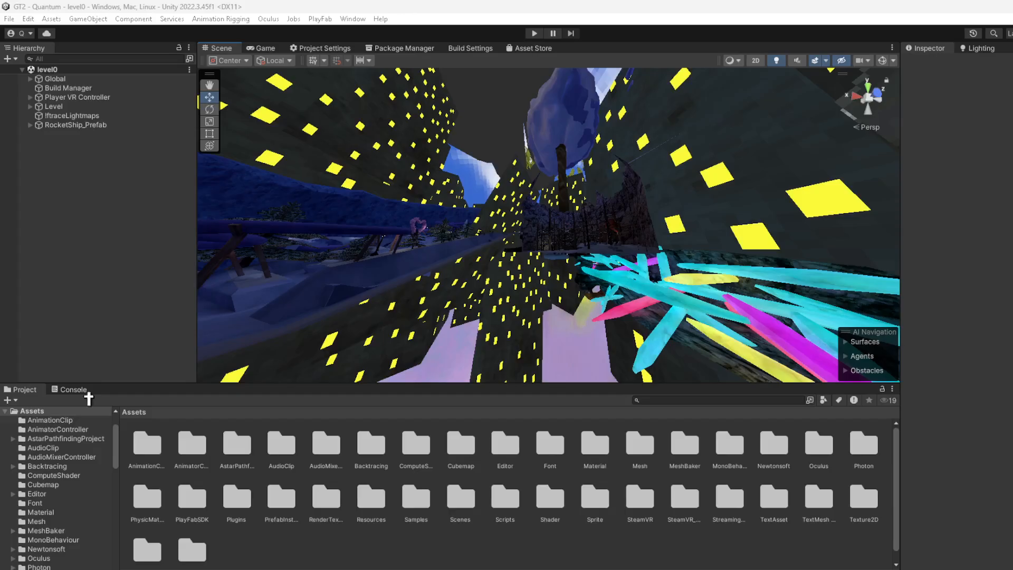
{"action": "right_click_drag", "start_coordinate": [391, 239], "coordinate": [276, 382]}
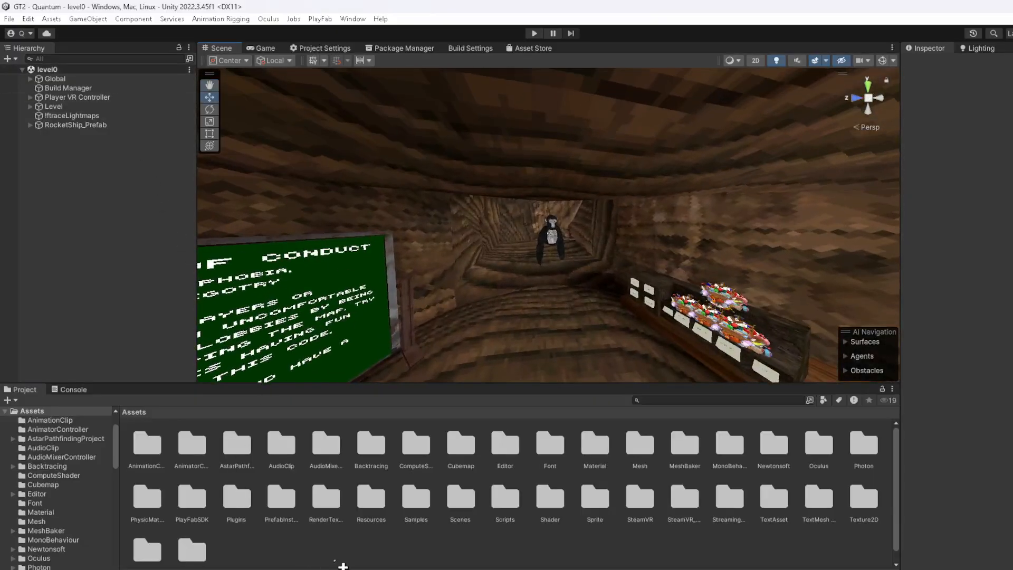
{"action": "double_click", "coordinate": [462, 506]}
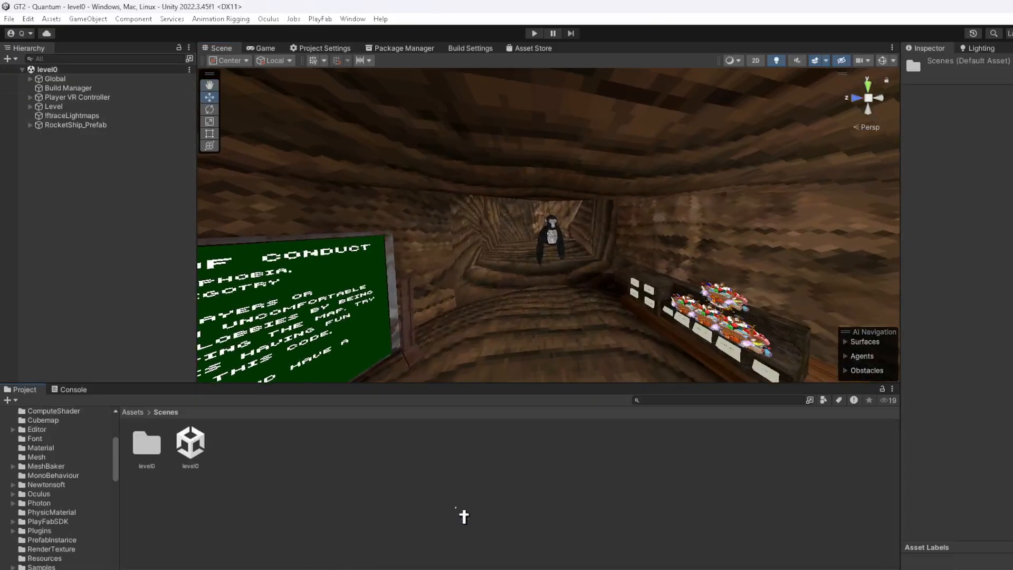
Look through the level0 lighting data folder, check the console for messages and return to the project's Assets root
{"action": "double_click", "coordinate": [135, 452]}
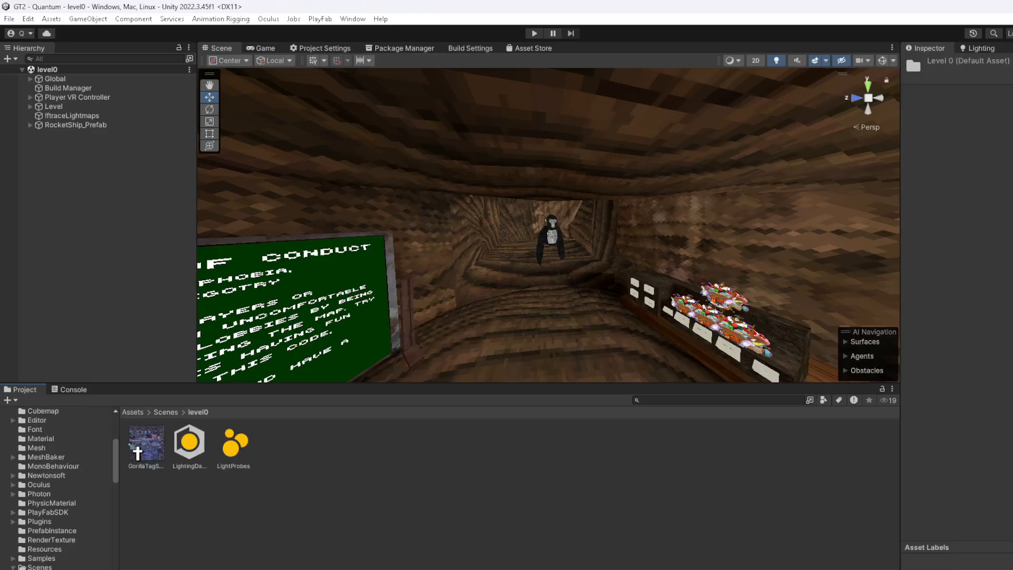
{"action": "left_click", "coordinate": [140, 413]}
{"action": "left_click", "coordinate": [71, 389]}
{"action": "left_click", "coordinate": [12, 400]}
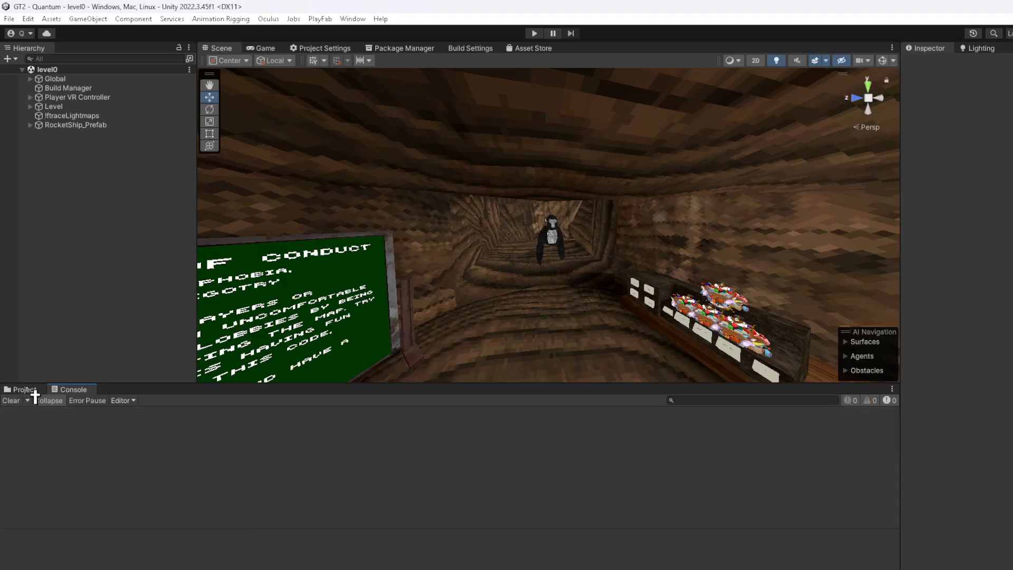
{"action": "left_click", "coordinate": [25, 389]}
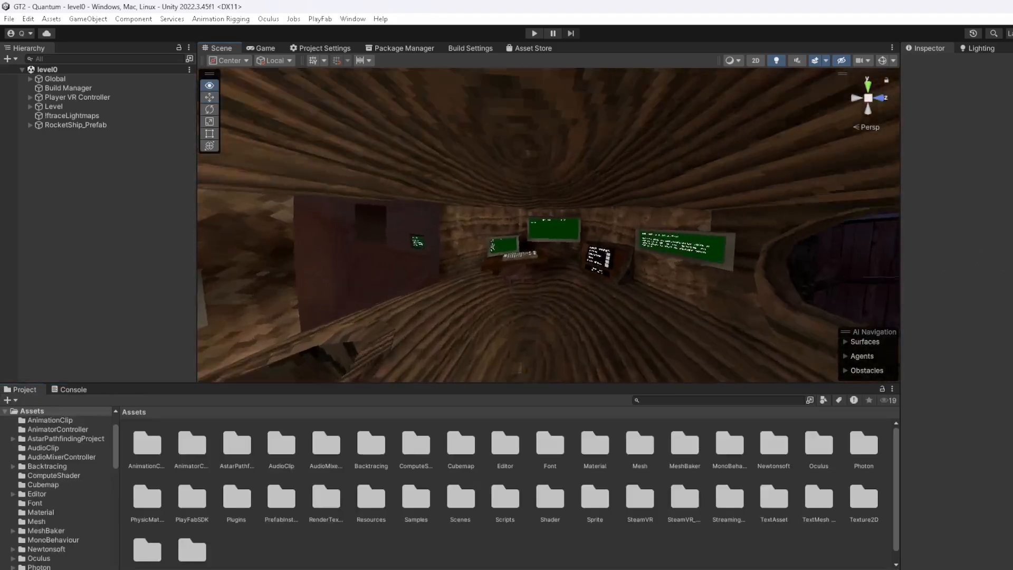
Fly through the level0 map to examine the tree room, the city shops and the snowy forest
{"action": "right_click_drag", "start_coordinate": [1002, 258], "coordinate": [767, 246]}
{"action": "key", "text": "w"}
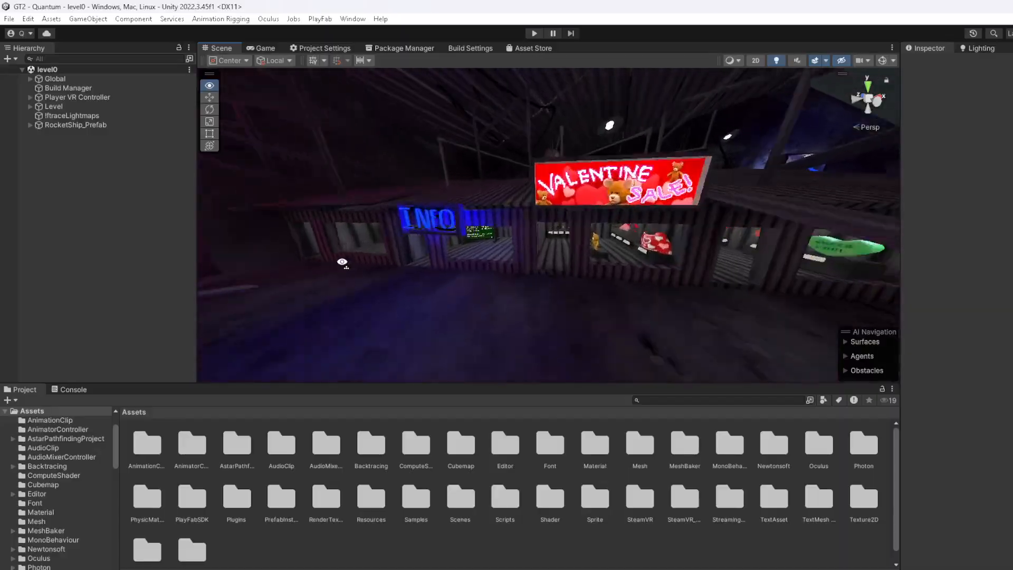
{"action": "right_click_drag", "start_coordinate": [73, 211], "coordinate": [153, 244]}
{"action": "key", "text": "w"}
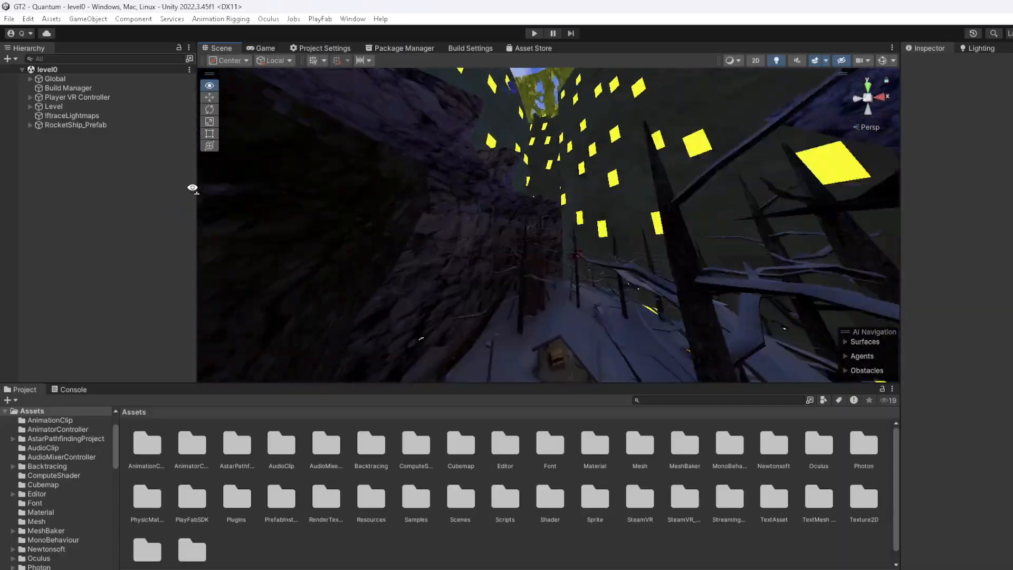
{"action": "right_click_drag", "start_coordinate": [192, 188], "coordinate": [142, 263]}
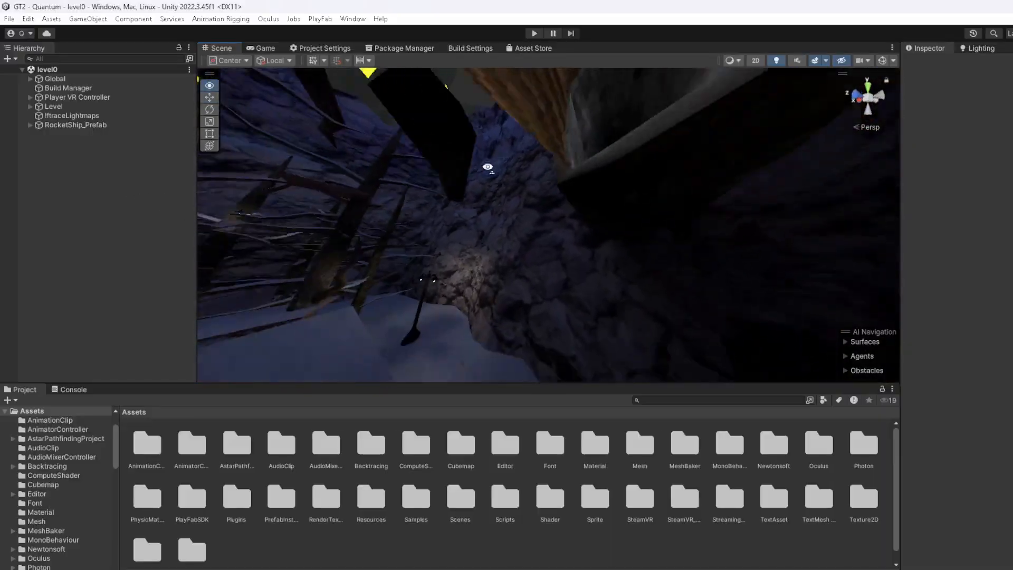
{"action": "right_click_drag", "start_coordinate": [487, 168], "coordinate": [512, 368]}
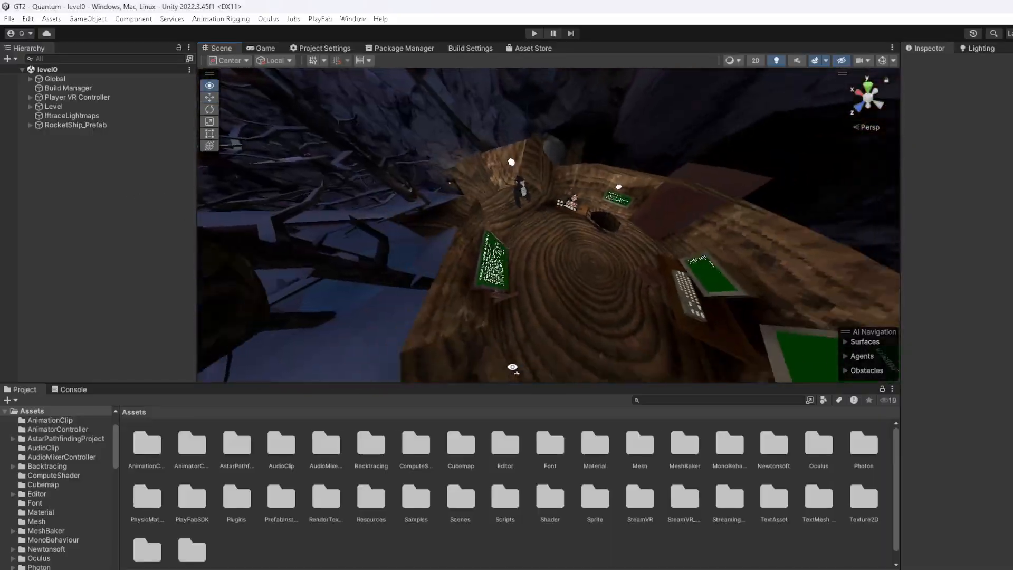
{"action": "right_click_drag", "start_coordinate": [743, 204], "coordinate": [612, 364]}
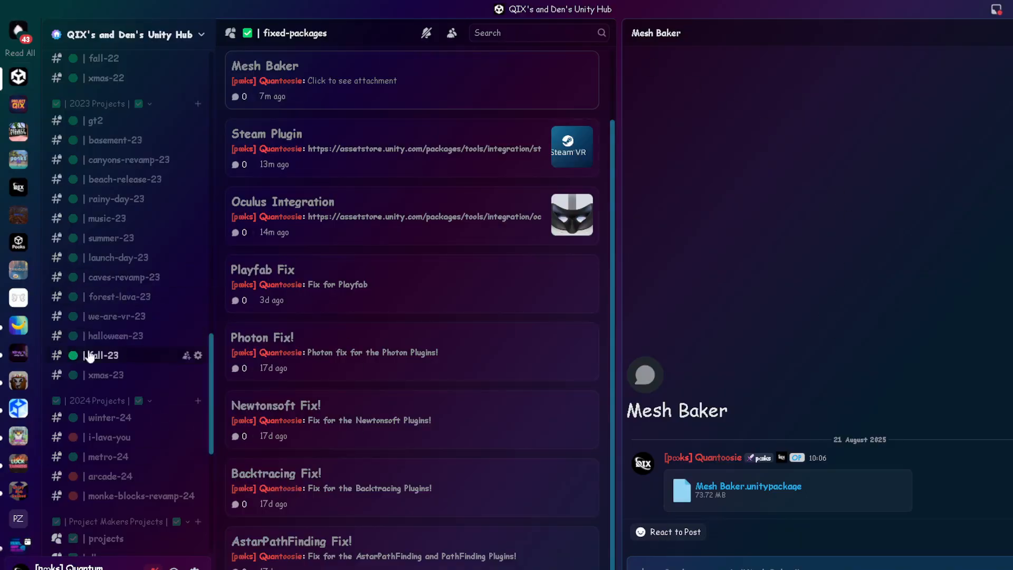
Switch to Discord, view the Wind Shader post in the fixed-shaders channel, and return to Unity and the local Shaders folder
{"action": "left_click", "coordinate": [122, 396]}
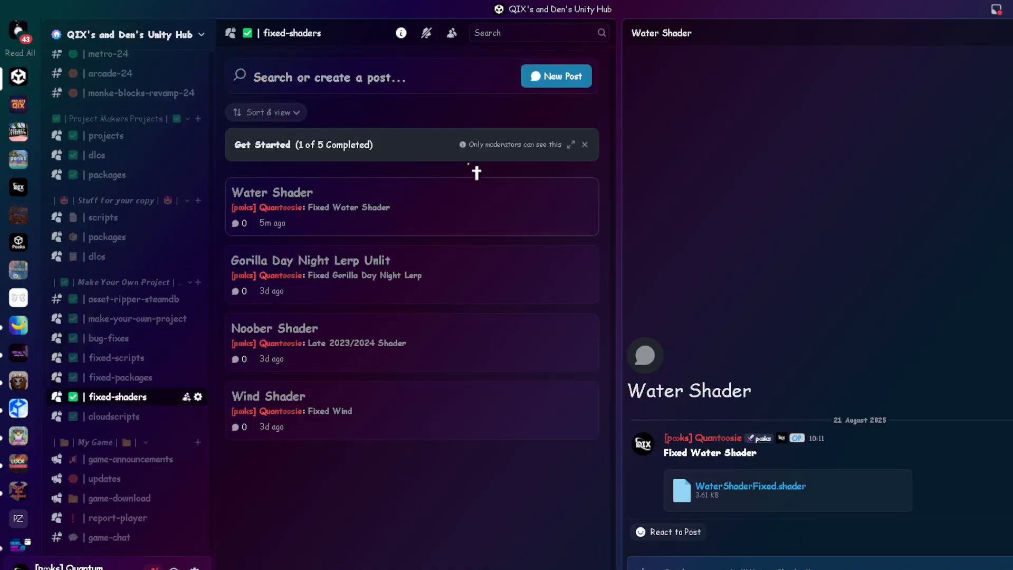
{"action": "left_click", "coordinate": [328, 426]}
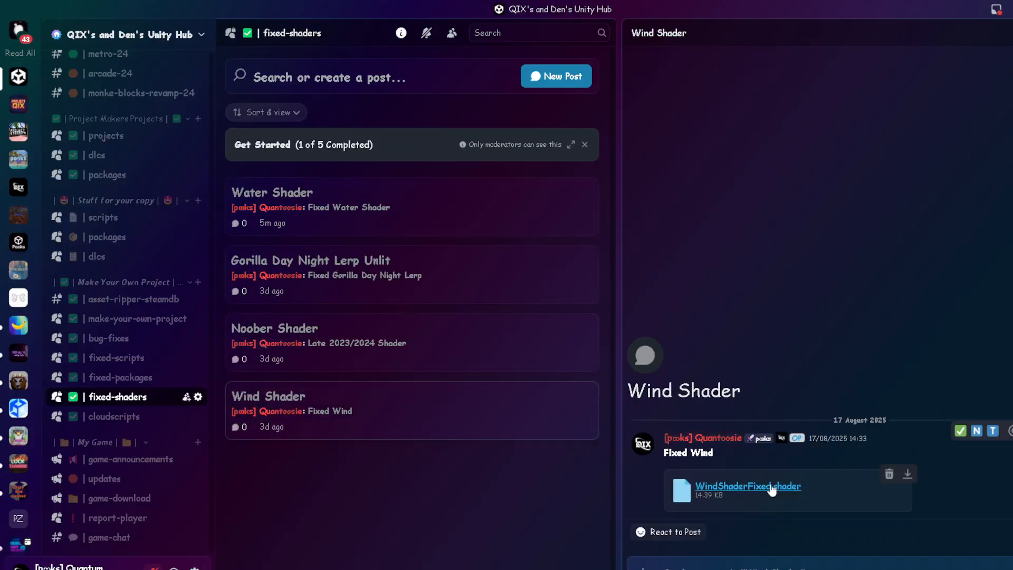
{"action": "key", "text": "alt+Tab"}
{"action": "key", "text": "alt+Tab"}
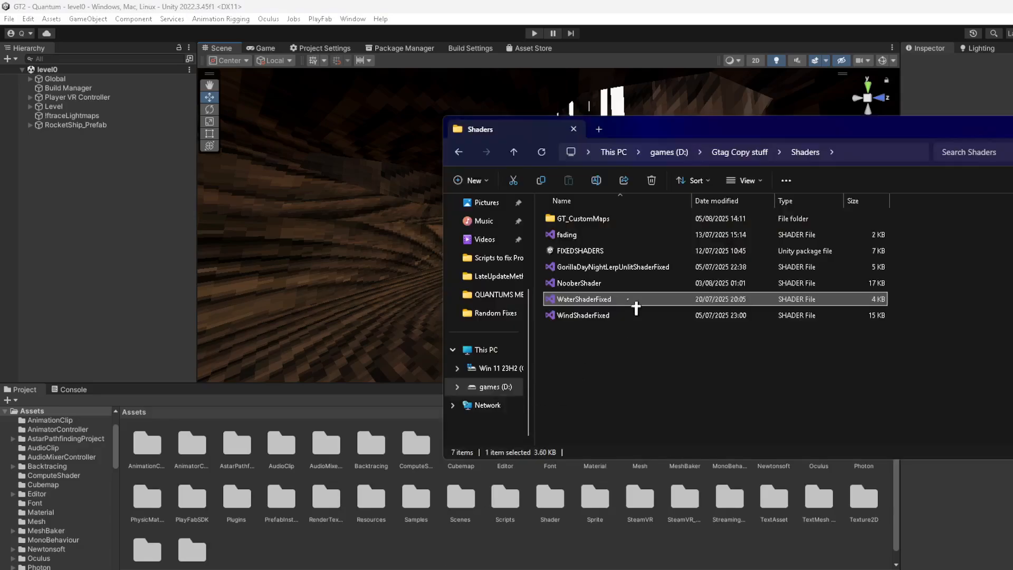
Open WindShaderFixed from the Shaders folder in Visual Studio, copy its entire code, and close the editor and the folder window
{"action": "double_click", "coordinate": [585, 315]}
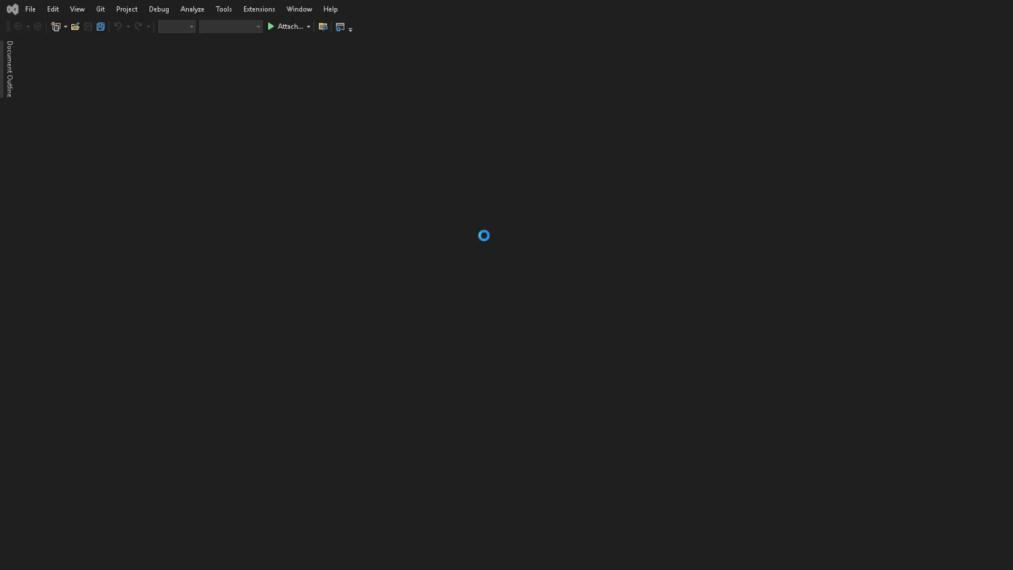
{"action": "left_click", "coordinate": [285, 248]}
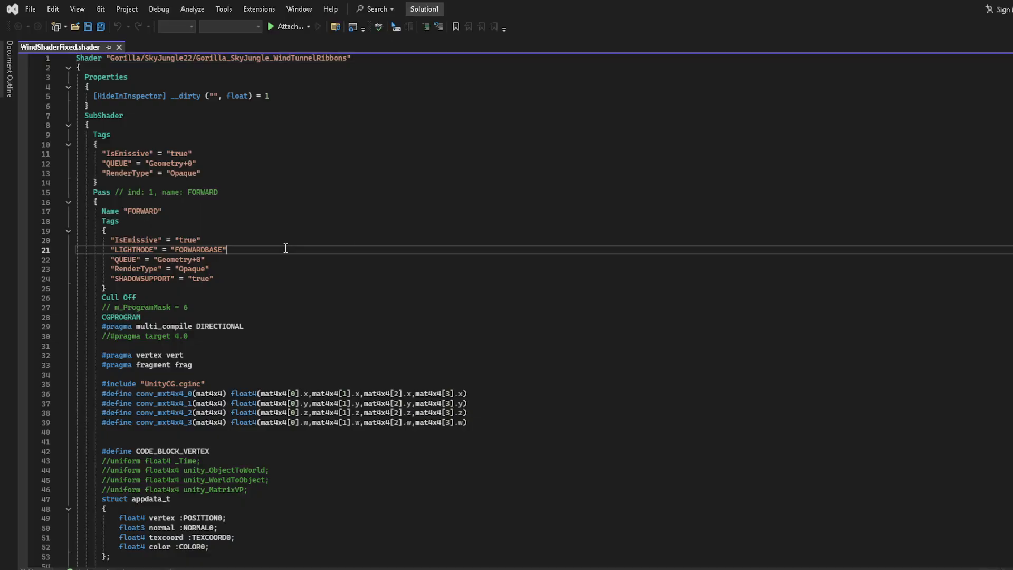
{"action": "key", "text": "ctrl+a"}
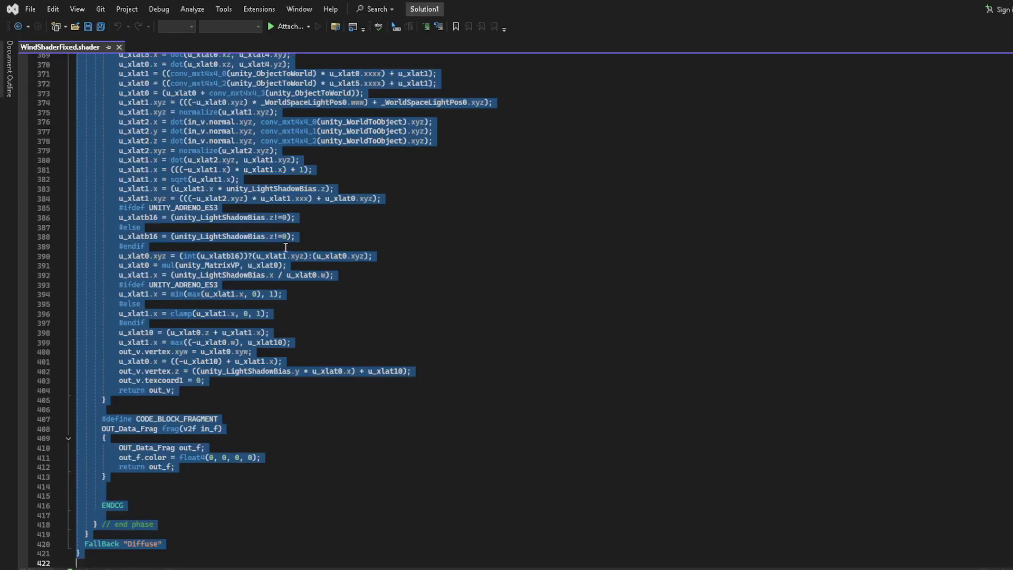
{"action": "left_click", "coordinate": [1012, 9]}
{"action": "left_click", "coordinate": [1012, 129]}
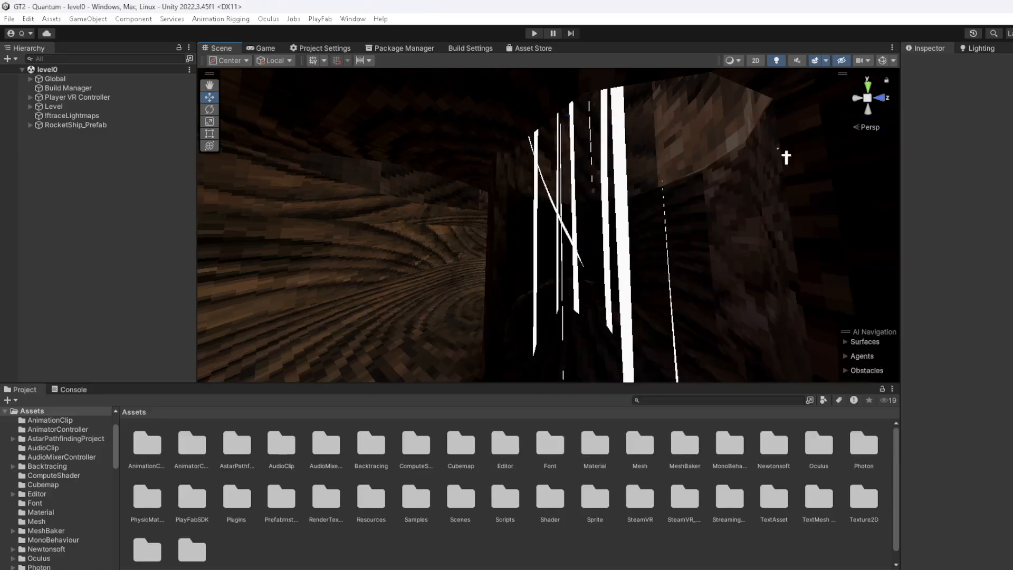
Select the wind tunnel ribbons in the tree room and open their Gorilla_SkyJungle_WindTunnelRibbons shader in the code editor
{"action": "right_click_drag", "start_coordinate": [787, 158], "coordinate": [659, 223]}
{"action": "left_click", "coordinate": [655, 218]}
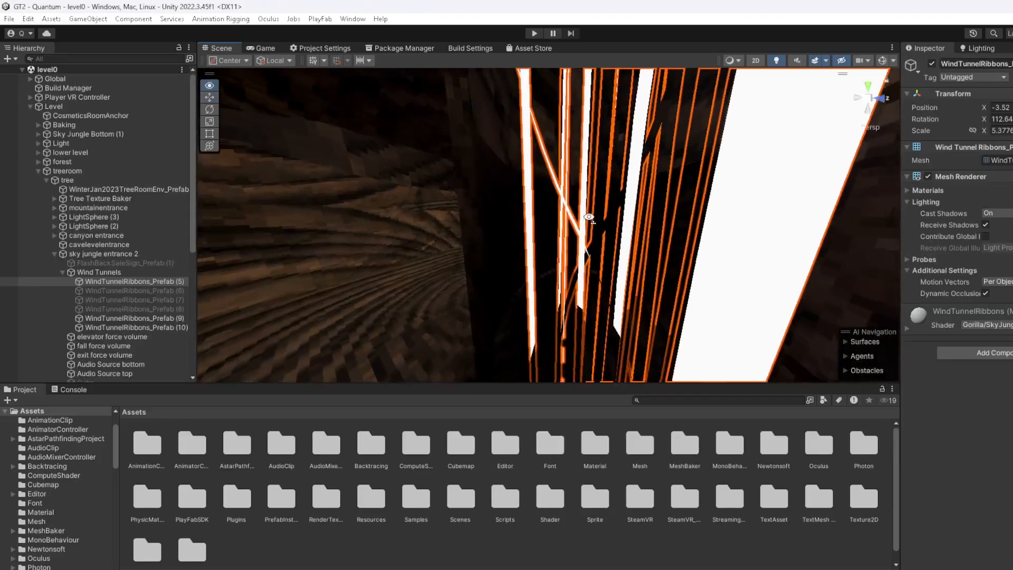
{"action": "key", "text": "f"}
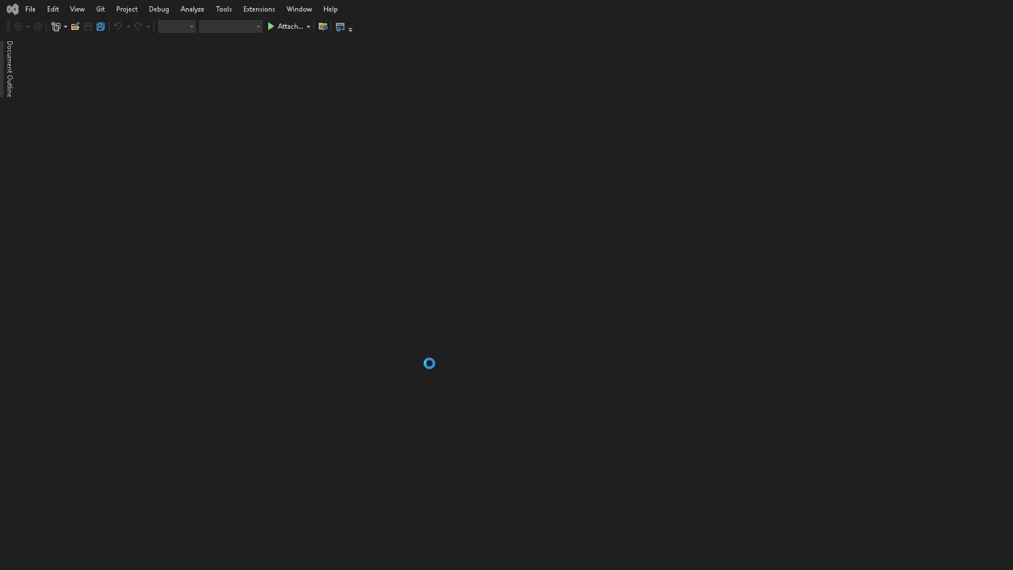
{"action": "left_click", "coordinate": [352, 311]}
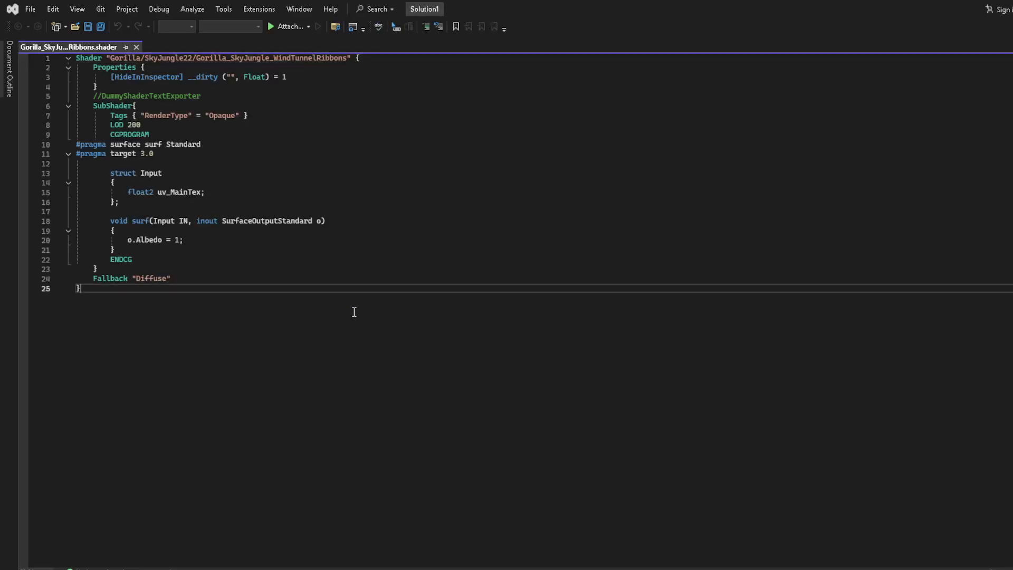
Replace the whole wind tunnel ribbons shader with the copied fixed code, save it and return to Unity
{"action": "key", "text": "ctrl+a"}
{"action": "key", "text": "ctrl+v"}
{"action": "key", "text": "ctrl+s"}
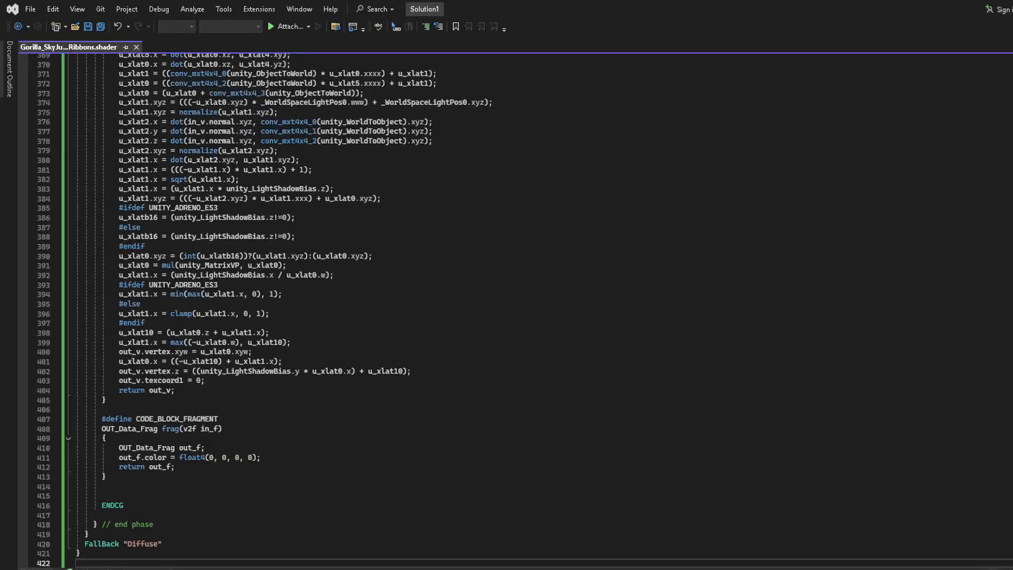
{"action": "key", "text": "alt+Tab"}
Examine the wind tunnel ribbons in the tree room with the fixed shader and collapse the Level hierarchy
{"action": "left_click", "coordinate": [651, 548]}
{"action": "key", "text": "w"}
{"action": "right_click_drag", "start_coordinate": [696, 253], "coordinate": [714, 247]}
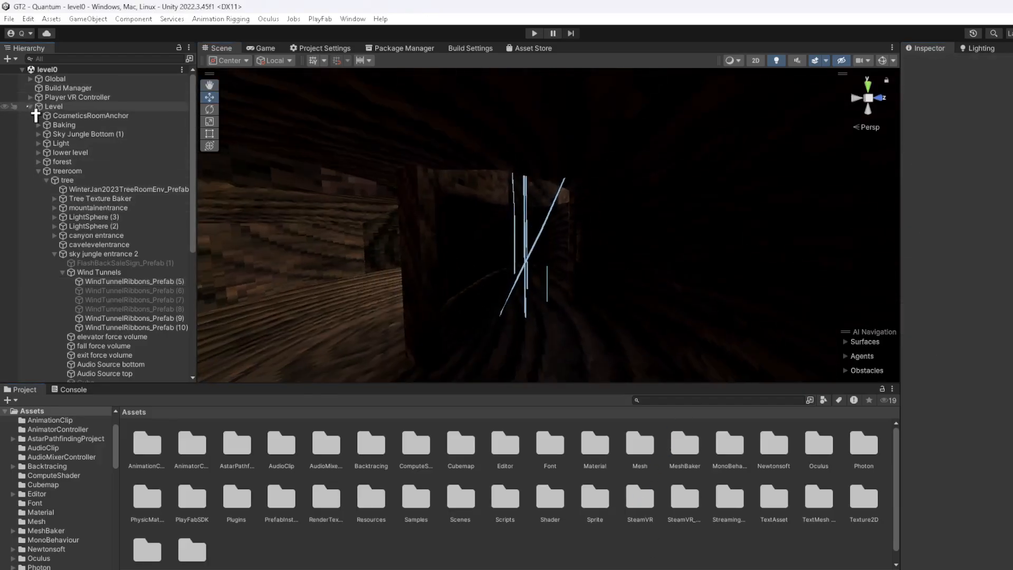
{"action": "left_click", "coordinate": [30, 106]}
Move to the snowy forest, inspect the pit ground object's shader, deselect it and collapse the Level hierarchy
{"action": "key", "text": "w"}
{"action": "right_click_drag", "start_coordinate": [475, 265], "coordinate": [559, 287]}
{"action": "left_click", "coordinate": [616, 299]}
{"action": "key", "text": "w"}
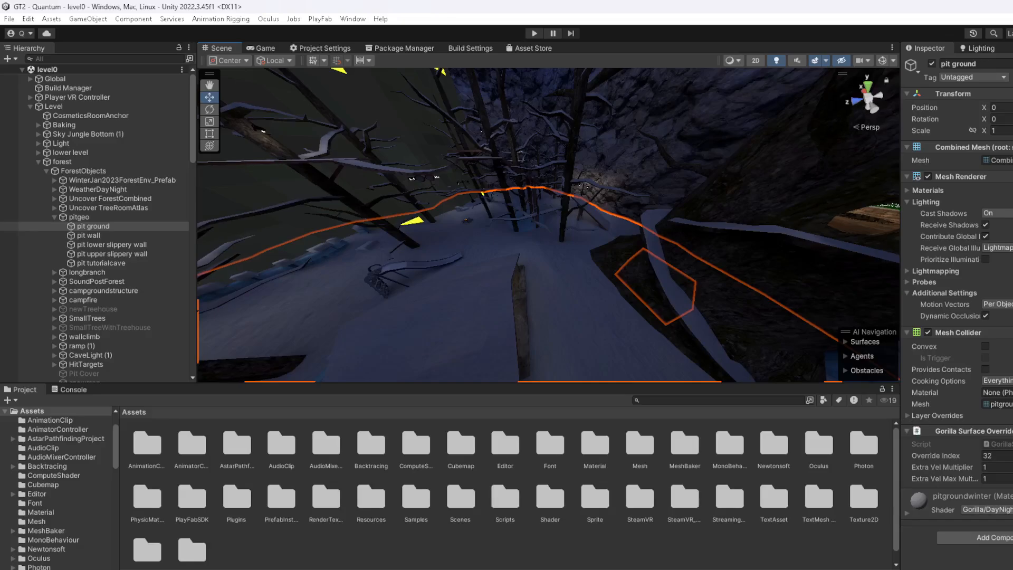
{"action": "left_click", "coordinate": [803, 499]}
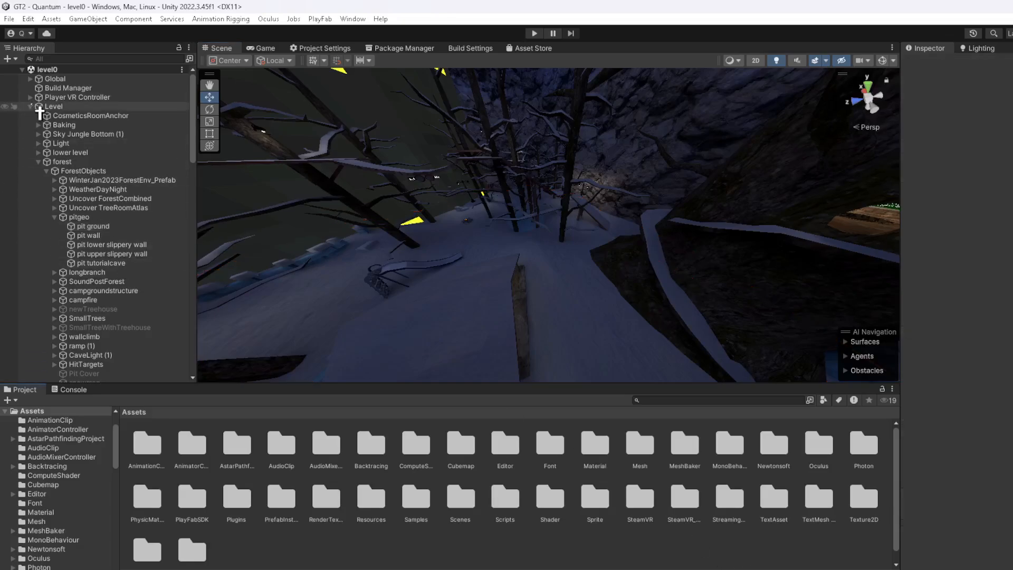
{"action": "left_click", "coordinate": [31, 106]}
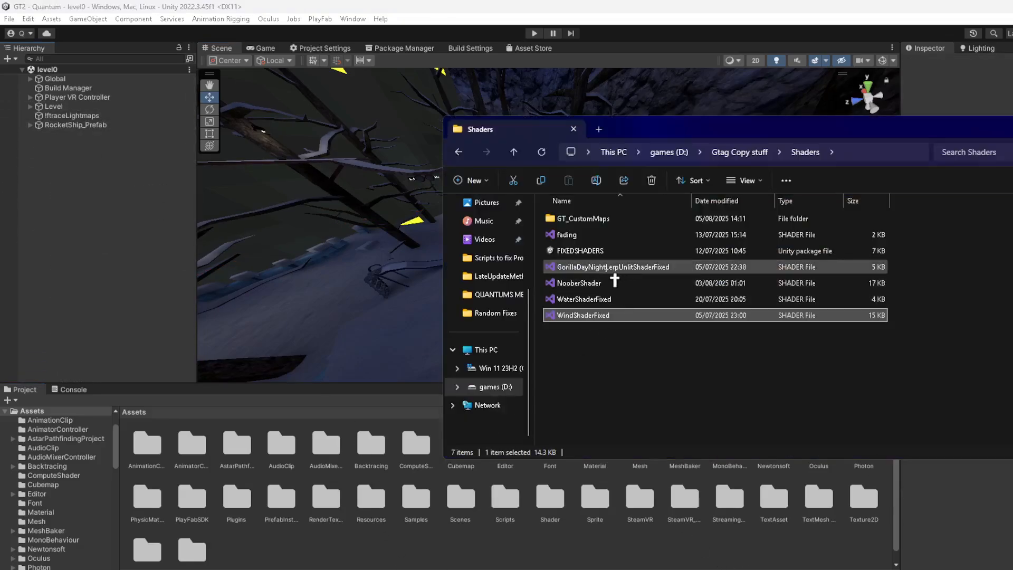
Pick GorillaDayNightLerpUnlitShaderFixed in the local Shaders folder and view the matching Gorilla Day Night Lerp Unlit post on Discord
{"action": "left_click", "coordinate": [614, 273]}
{"action": "key", "text": "alt+Tab"}
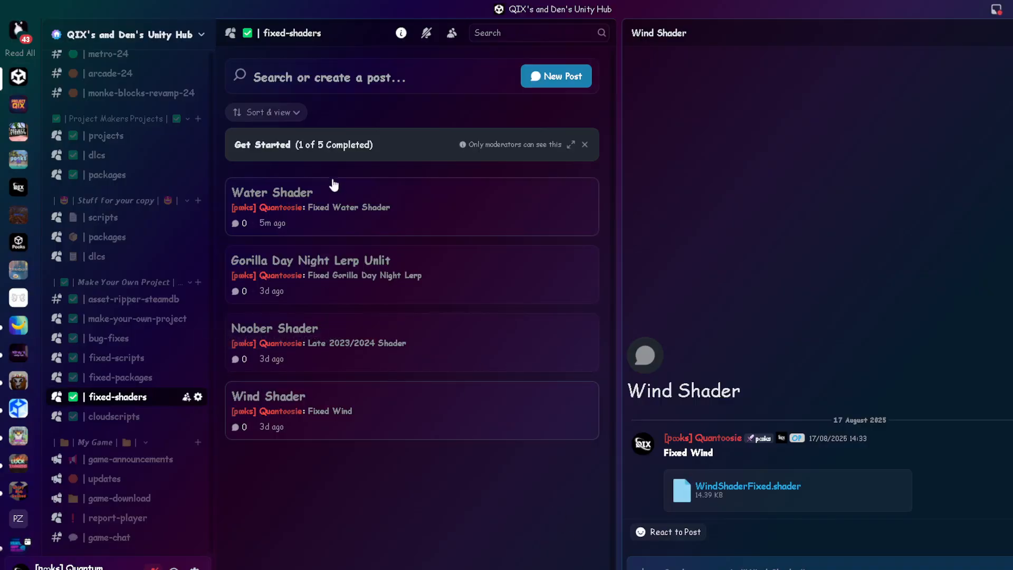
{"action": "left_click", "coordinate": [364, 275]}
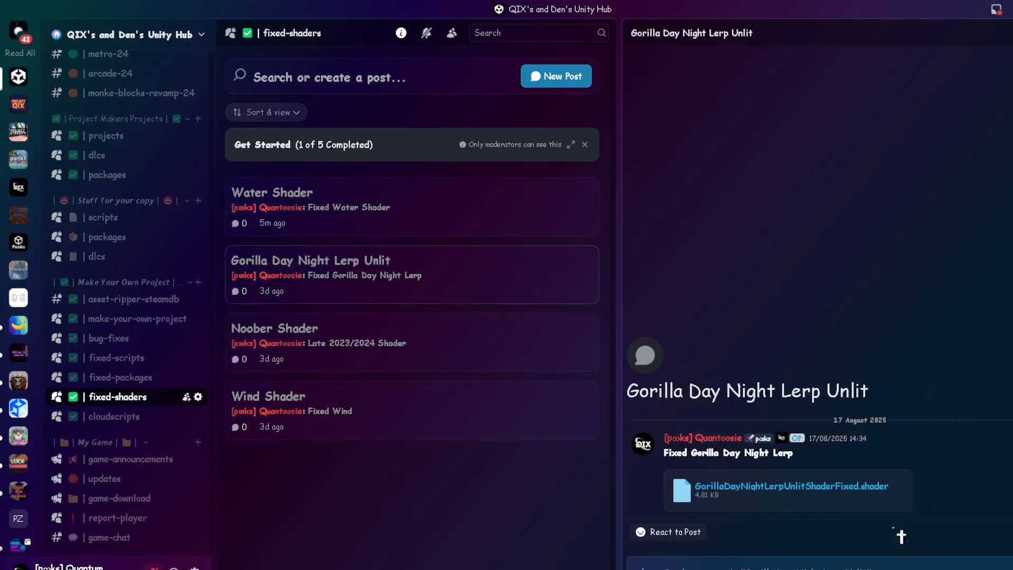
Return to the local Shaders folder and import GorillaDayNightLerpUnlitShaderFixed into the Unity project's Assets root
{"action": "key", "text": "alt+Tab"}
{"action": "key", "text": "alt+Tab"}
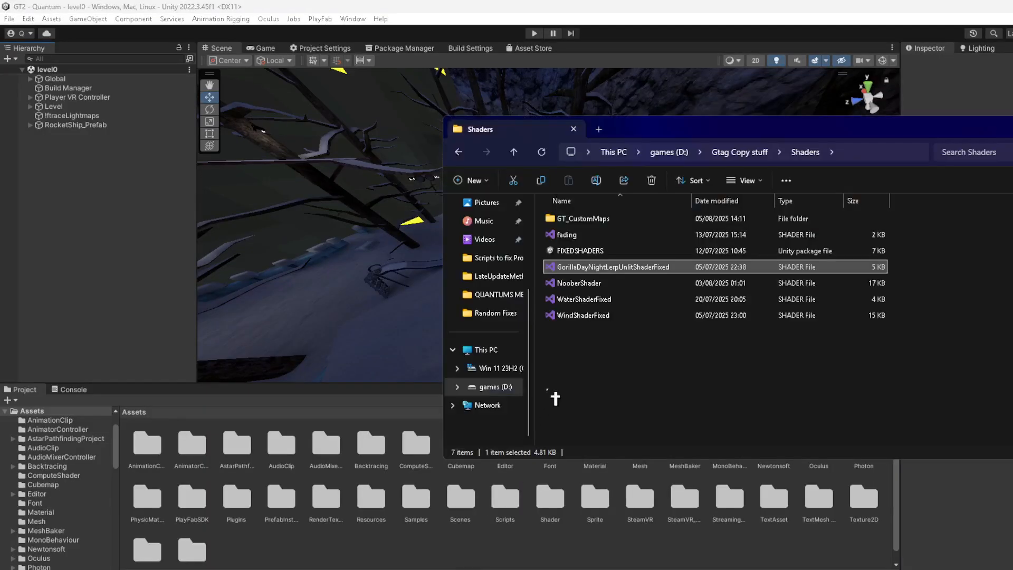
{"action": "left_click_drag", "start_coordinate": [590, 268], "coordinate": [681, 558]}
{"action": "key", "text": "alt+Tab"}
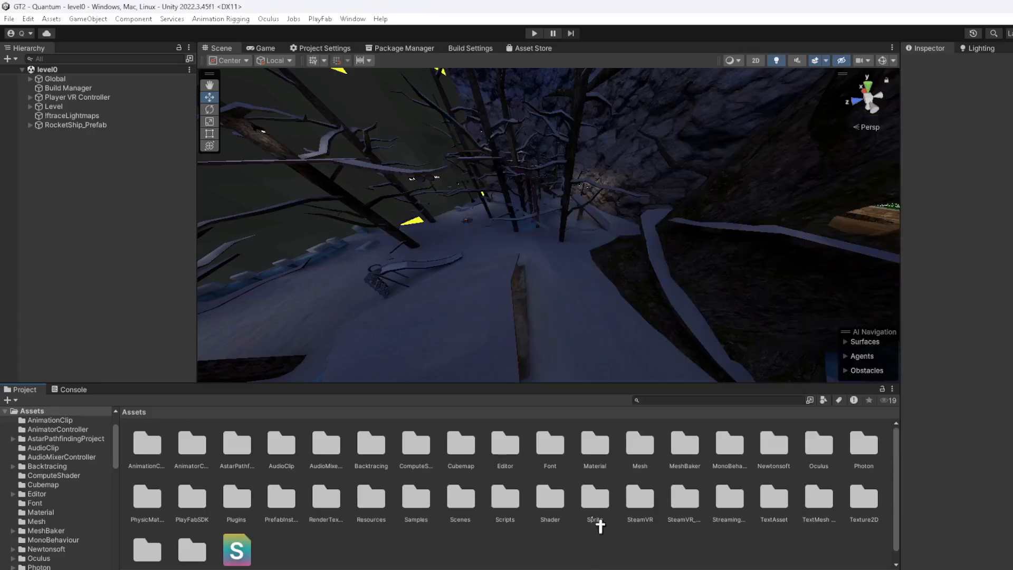
Open the Material folder of the project assets and select the BirthdayCakeGT2 material
{"action": "double_click", "coordinate": [595, 446]}
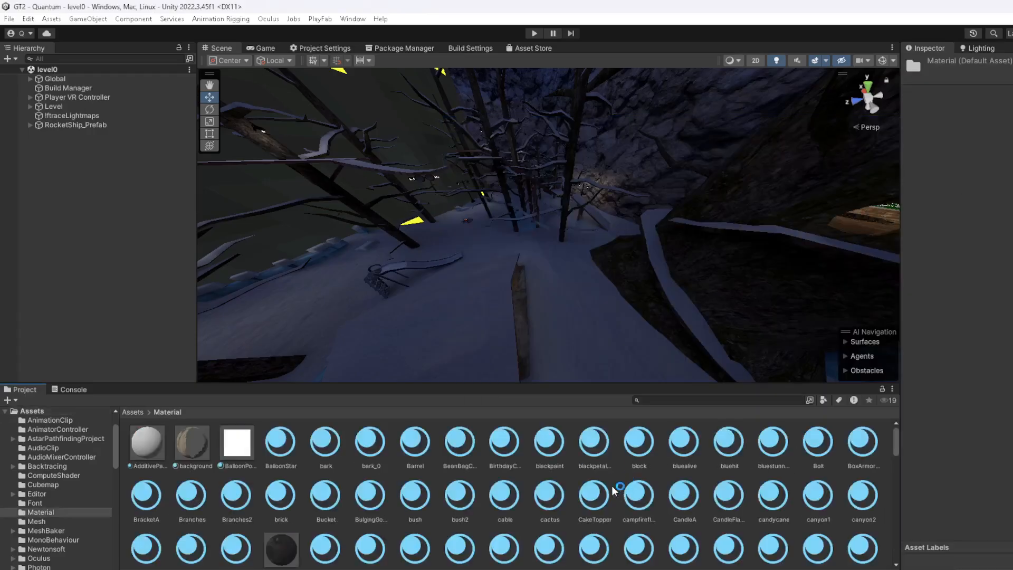
{"action": "left_click", "coordinate": [505, 445]}
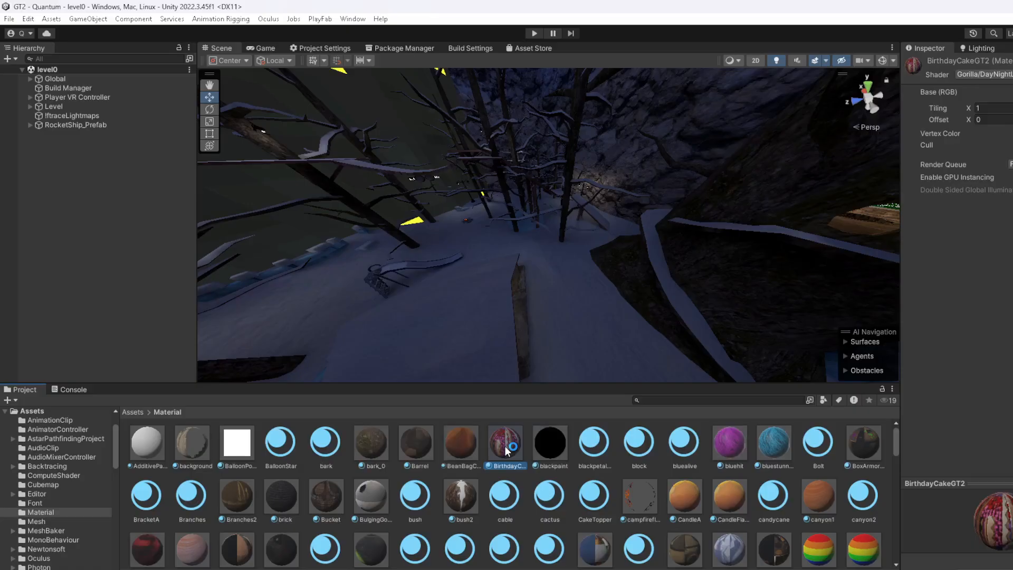
{"action": "key", "text": "ctrl+a"}
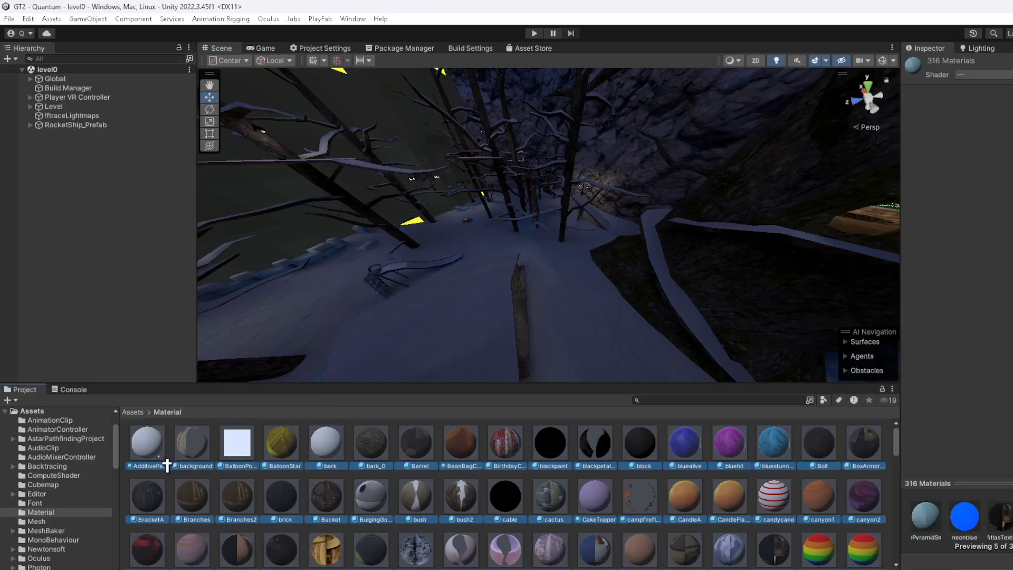
{"action": "left_click", "coordinate": [150, 442], "text": "ctrl"}
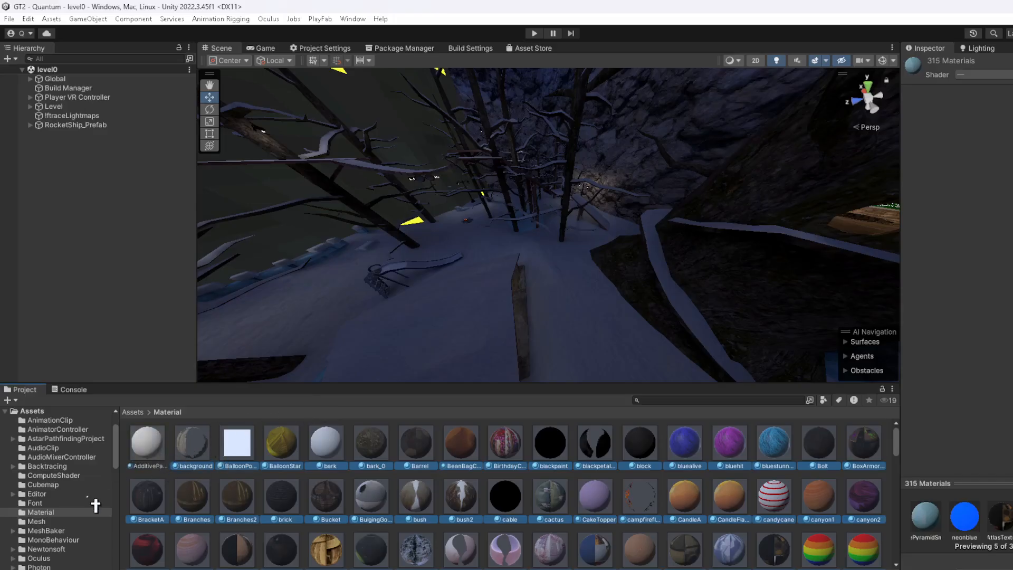
{"action": "left_click", "coordinate": [264, 465]}
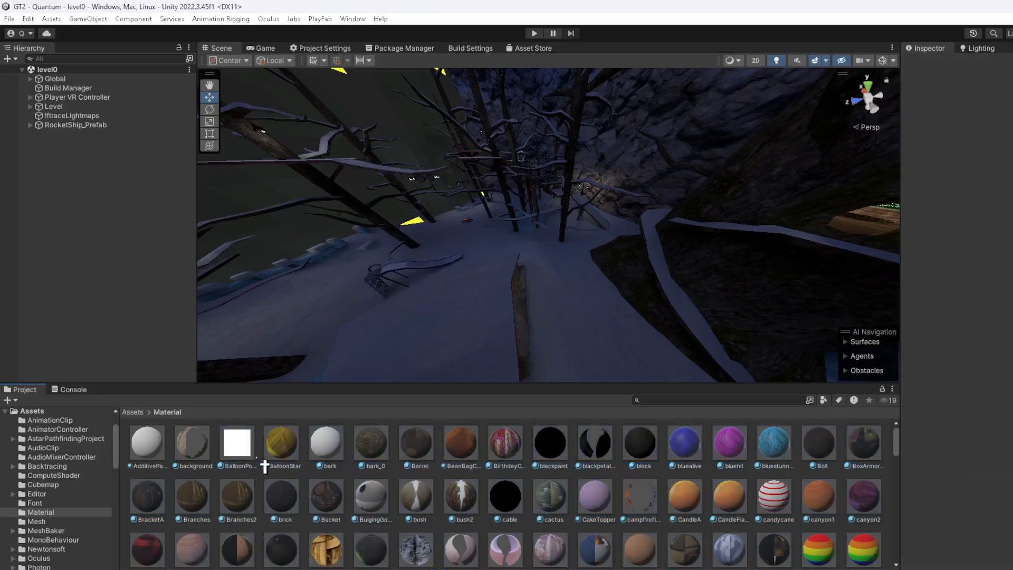
Select all materials in the Material folder, then exclude the additive, background, white balloon and bark materials from the selection
{"action": "key", "text": "ctrl+a"}
{"action": "scroll", "coordinate": [383, 490], "scroll_direction": "up", "scroll_amount": 10}
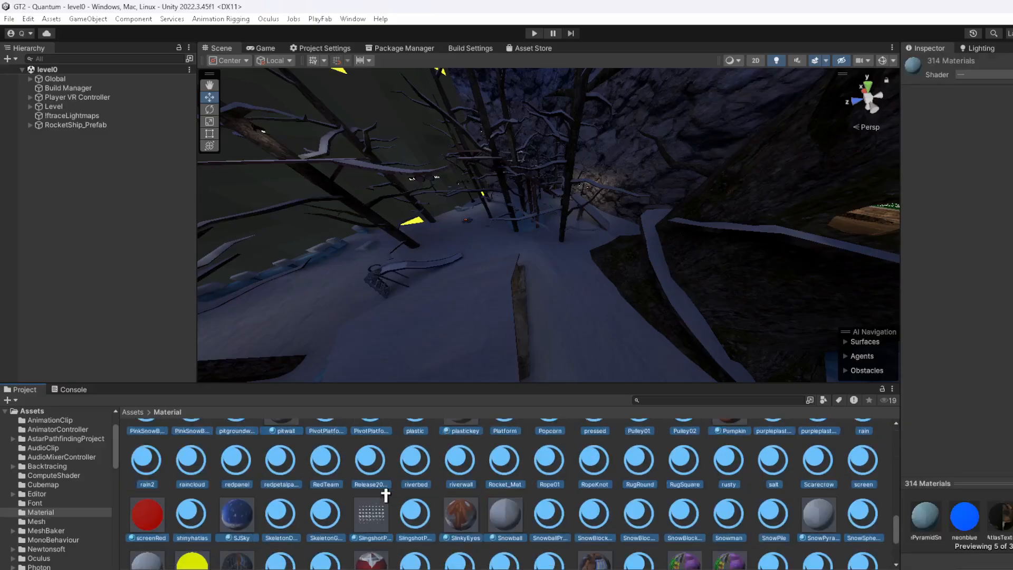
{"action": "left_click_drag", "start_coordinate": [898, 511], "coordinate": [912, 395]}
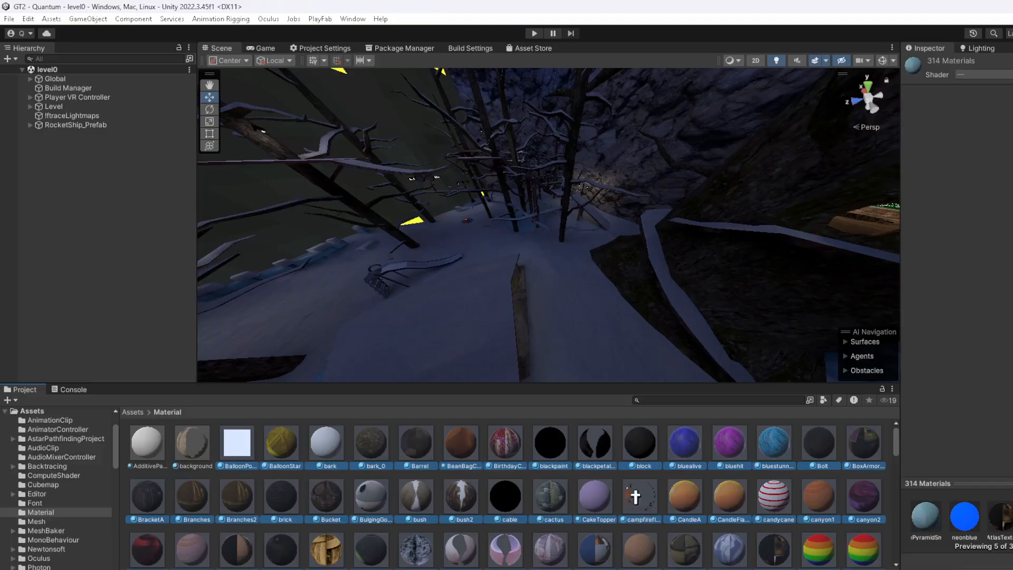
{"action": "left_click", "coordinate": [236, 443], "text": "ctrl"}
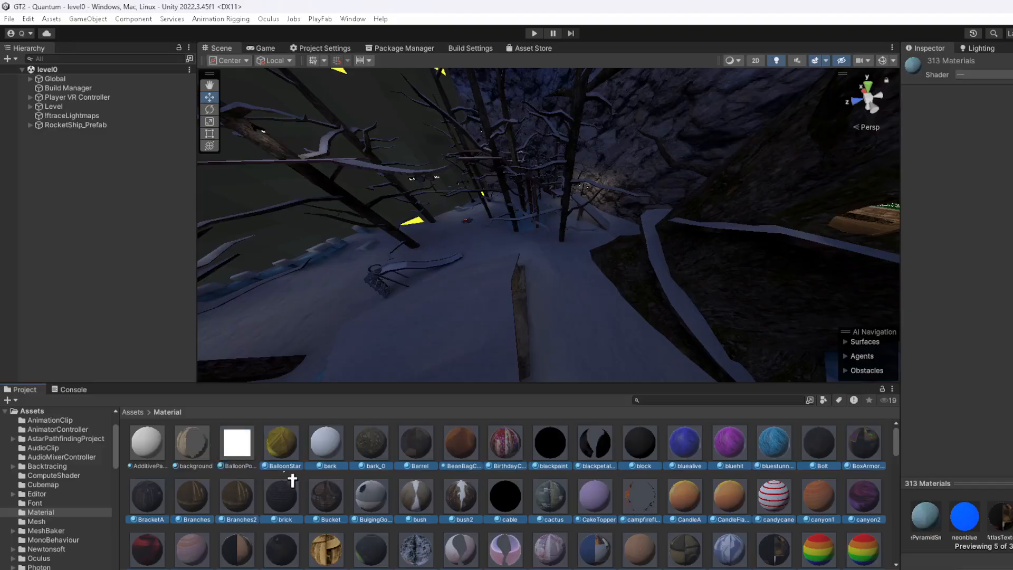
{"action": "left_click", "coordinate": [340, 451], "text": "ctrl"}
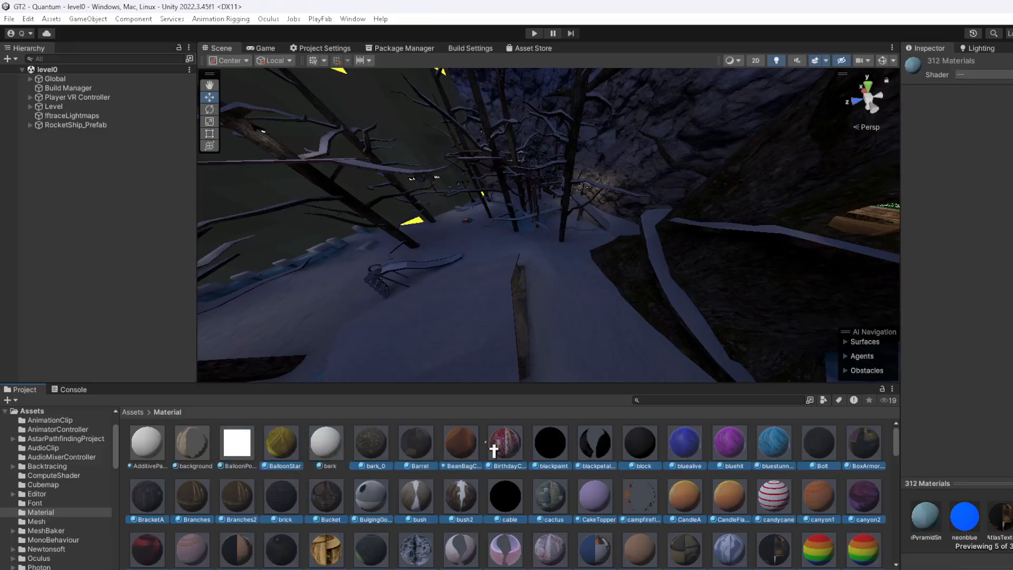
Remove blackpaint, the black petal, block, bluealive, bluehit and the blue stun material from the selected materials
{"action": "left_click", "coordinate": [607, 448], "text": "ctrl"}
{"action": "left_click", "coordinate": [561, 452], "text": "ctrl"}
{"action": "left_click", "coordinate": [654, 451], "text": "ctrl"}
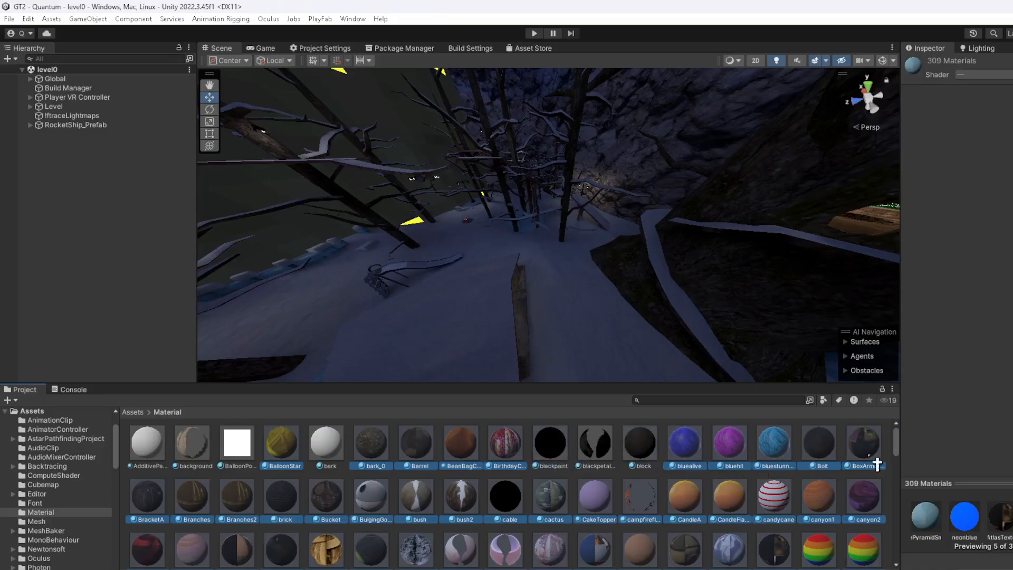
{"action": "left_click", "coordinate": [734, 451], "text": "ctrl"}
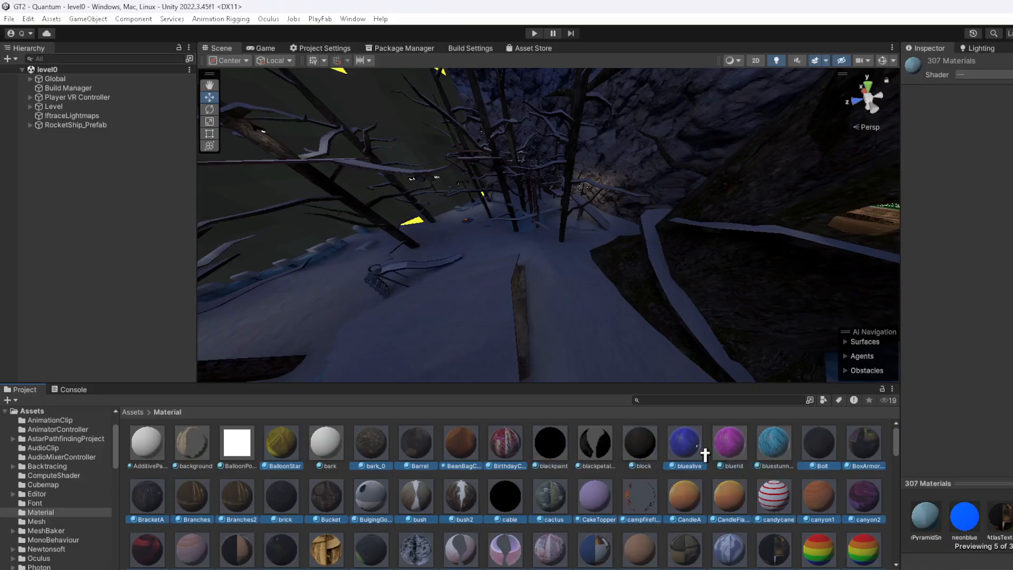
{"action": "left_click", "coordinate": [685, 449], "text": "ctrl"}
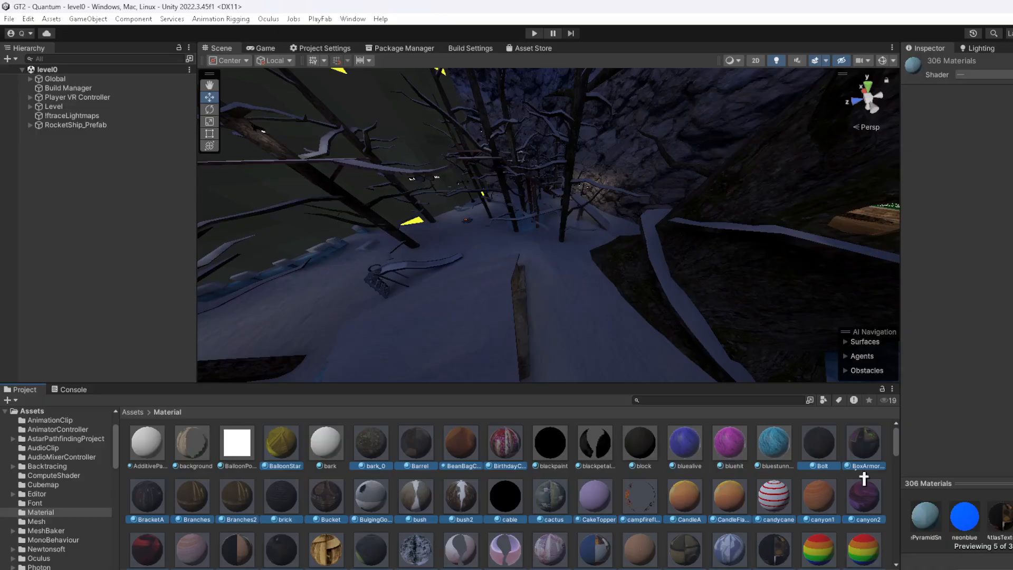
Take the campfire, CakeTopper and cable materials out of the selection
{"action": "left_click", "coordinate": [646, 507], "text": "ctrl"}
{"action": "left_click", "coordinate": [596, 504], "text": "ctrl"}
{"action": "left_click", "coordinate": [506, 506], "text": "ctrl"}
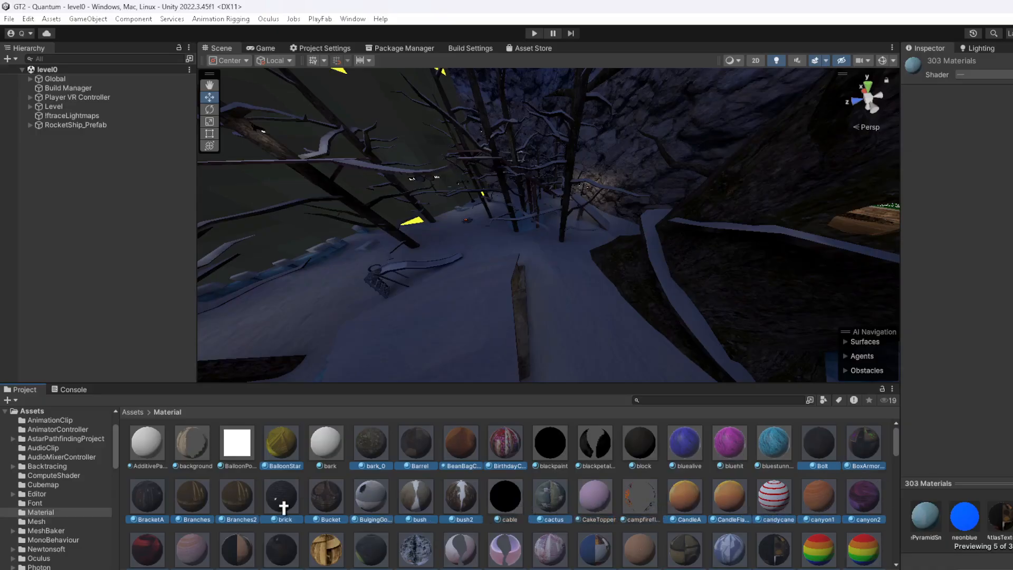
Deselect the three cherry blossom materials, cookmejar and the container material while keeping the other materials selected
{"action": "scroll", "coordinate": [284, 508], "scroll_direction": "down", "scroll_amount": 2}
{"action": "left_click", "coordinate": [461, 482], "text": "ctrl"}
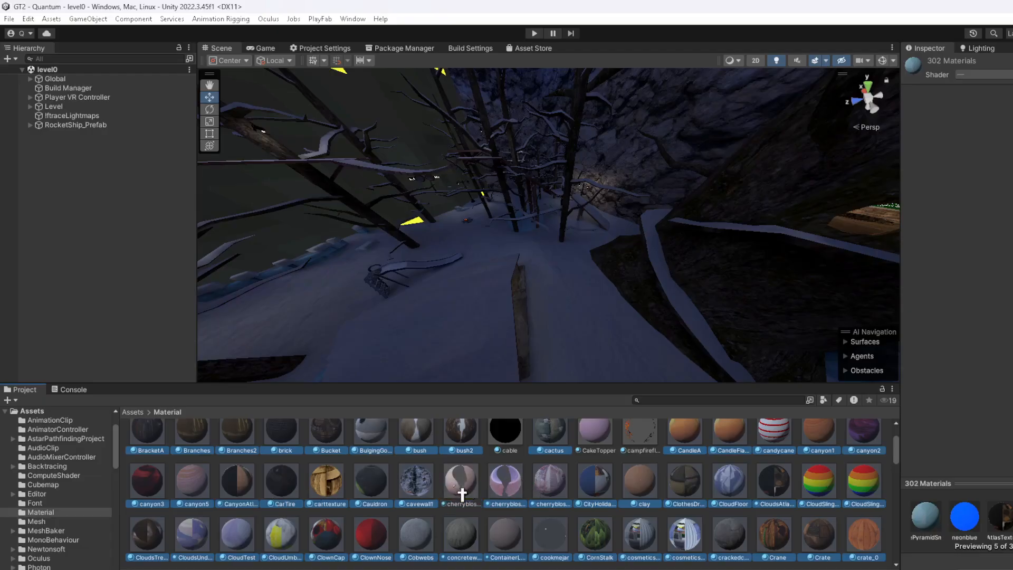
{"action": "left_click", "coordinate": [505, 483], "text": "ctrl"}
{"action": "left_click", "coordinate": [549, 488], "text": "ctrl"}
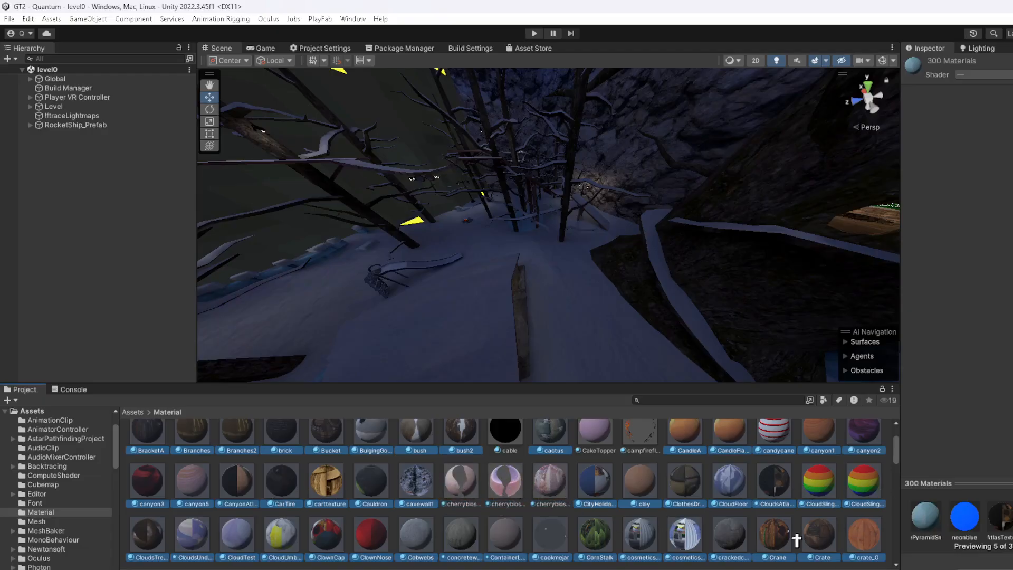
{"action": "left_click", "coordinate": [560, 538], "text": "ctrl"}
{"action": "left_click", "coordinate": [505, 534], "text": "ctrl"}
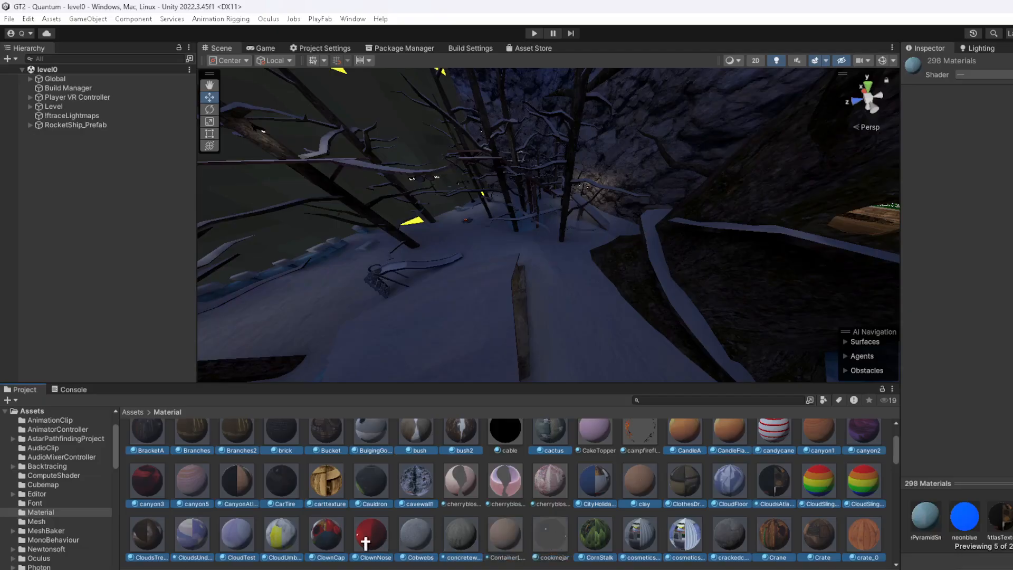
Exclude defaultMat, darkfur 1, darkfur and the two pink CupidArrow materials from the selection
{"action": "scroll", "coordinate": [328, 525], "scroll_direction": "down", "scroll_amount": 3}
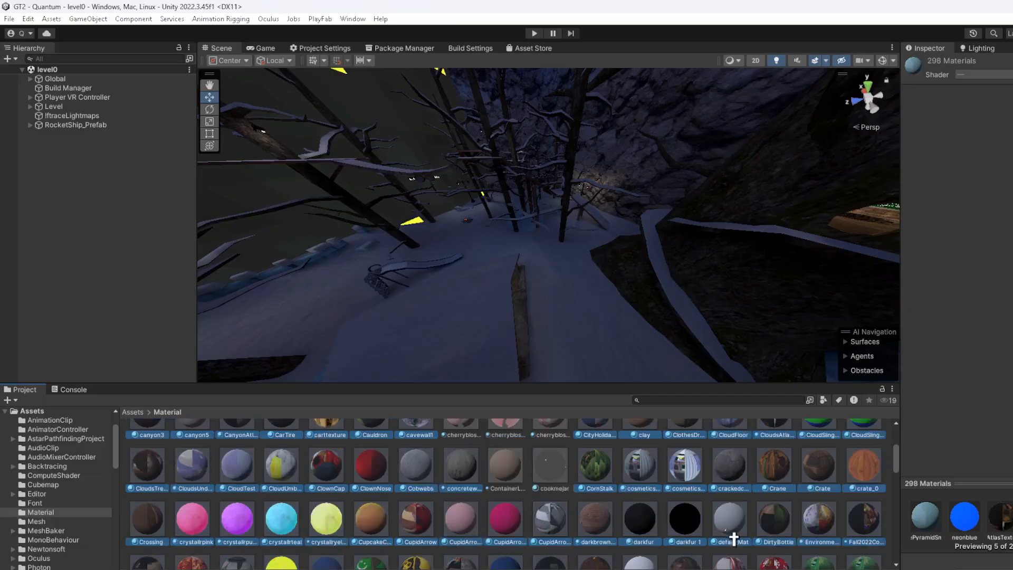
{"action": "left_click", "coordinate": [734, 538], "text": "ctrl"}
{"action": "left_click", "coordinate": [686, 539], "text": "ctrl"}
{"action": "left_click", "coordinate": [645, 543], "text": "ctrl"}
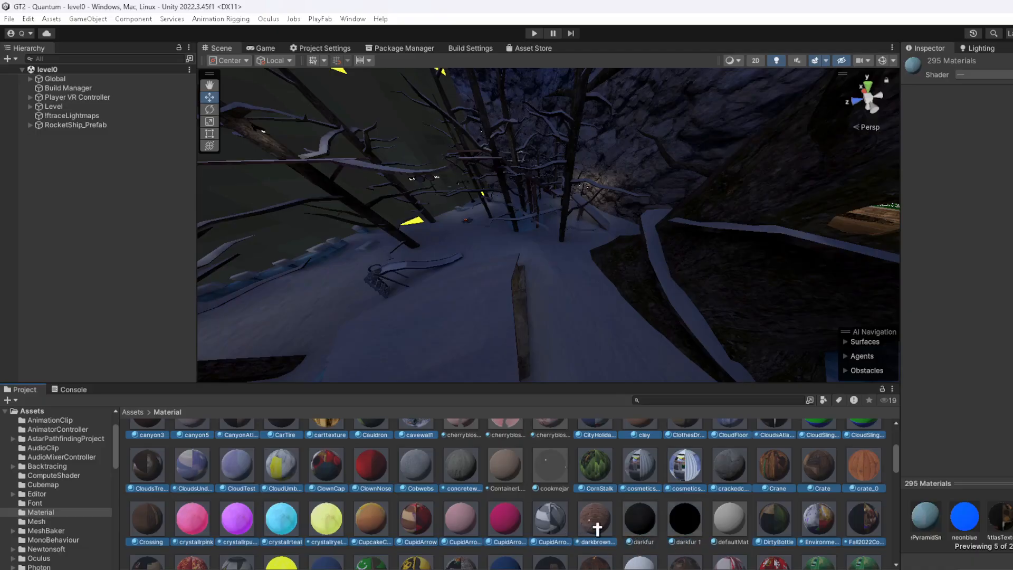
{"action": "left_click", "coordinate": [496, 534], "text": "ctrl"}
{"action": "left_click", "coordinate": [459, 536], "text": "ctrl"}
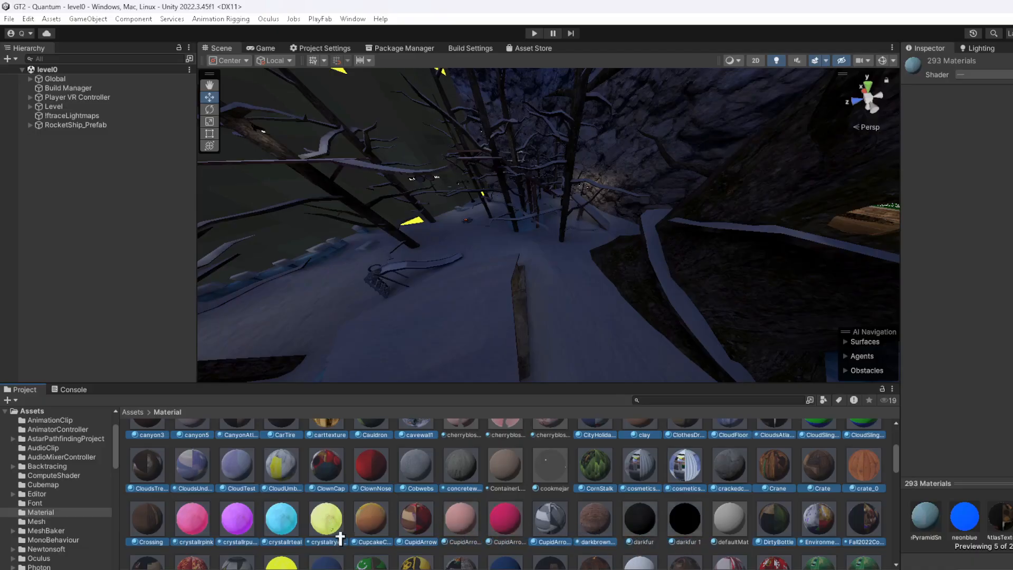
Remove the yellow, teal, purple and pink crystal materials from the selection
{"action": "left_click", "coordinate": [324, 529], "text": "ctrl"}
{"action": "left_click", "coordinate": [279, 534], "text": "ctrl"}
{"action": "left_click", "coordinate": [238, 533], "text": "ctrl"}
{"action": "left_click", "coordinate": [206, 533], "text": "ctrl"}
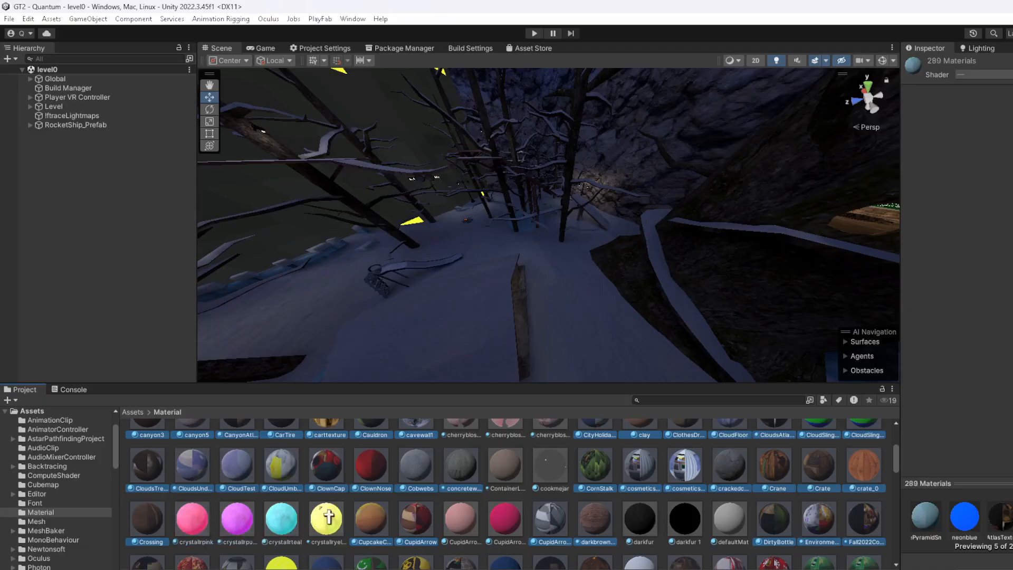
Deselect the FireflyJar material and the white GasLamp material while keeping the other materials selected
{"action": "scroll", "coordinate": [385, 498], "scroll_direction": "down", "scroll_amount": 3}
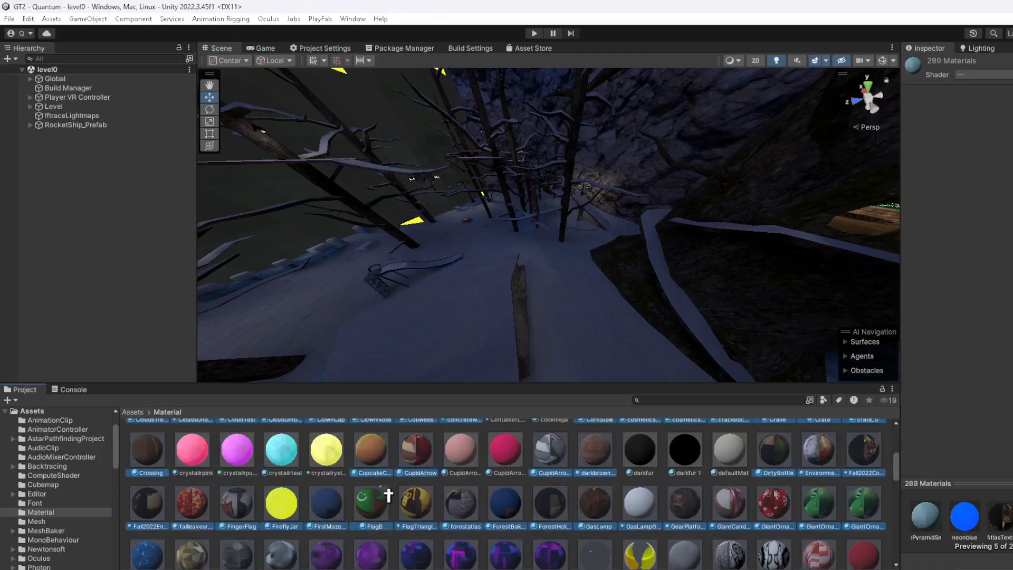
{"action": "left_click", "coordinate": [287, 514], "text": "ctrl"}
{"action": "left_click", "coordinate": [629, 514], "text": "ctrl"}
Exclude the dark red HallCandy, gorilla chest, gorilla texture, GorillaChai, gold petal and Glass materials from the selection
{"action": "scroll", "coordinate": [630, 511], "scroll_direction": "down", "scroll_amount": 2}
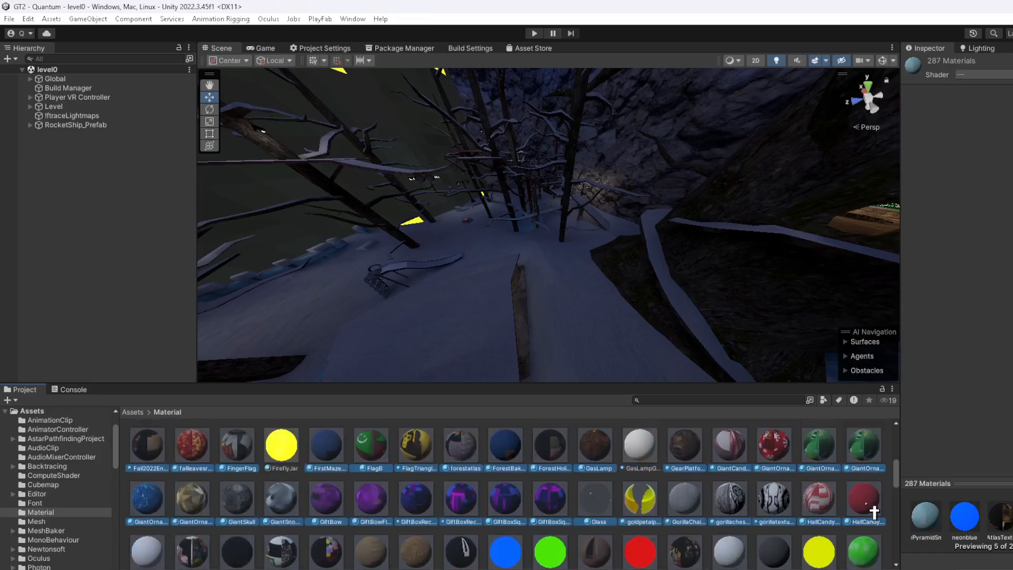
{"action": "left_click", "coordinate": [873, 511], "text": "ctrl"}
{"action": "left_click", "coordinate": [744, 515], "text": "ctrl"}
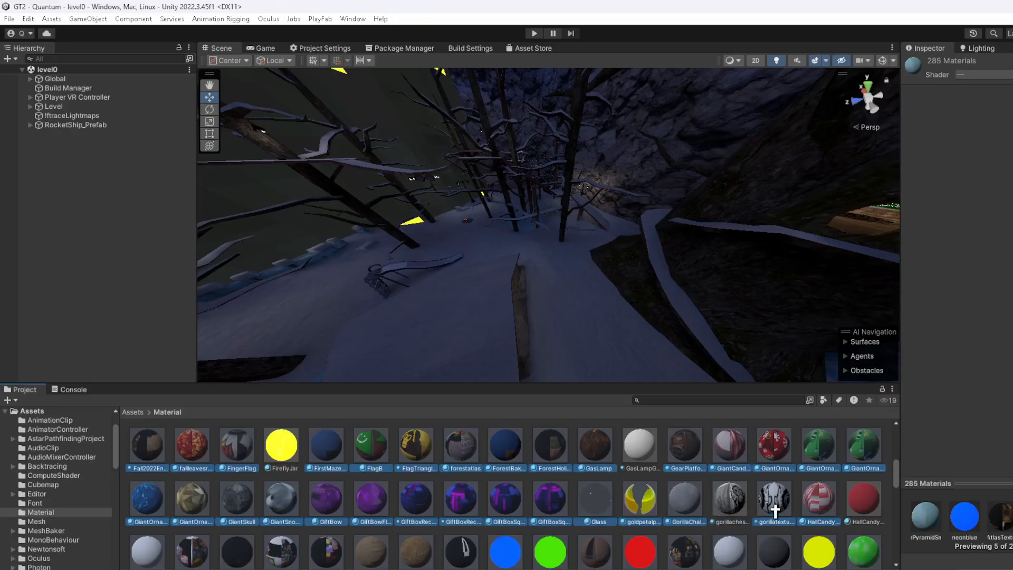
{"action": "left_click", "coordinate": [775, 514], "text": "ctrl"}
{"action": "left_click", "coordinate": [682, 514], "text": "ctrl"}
{"action": "left_click", "coordinate": [643, 519], "text": "ctrl"}
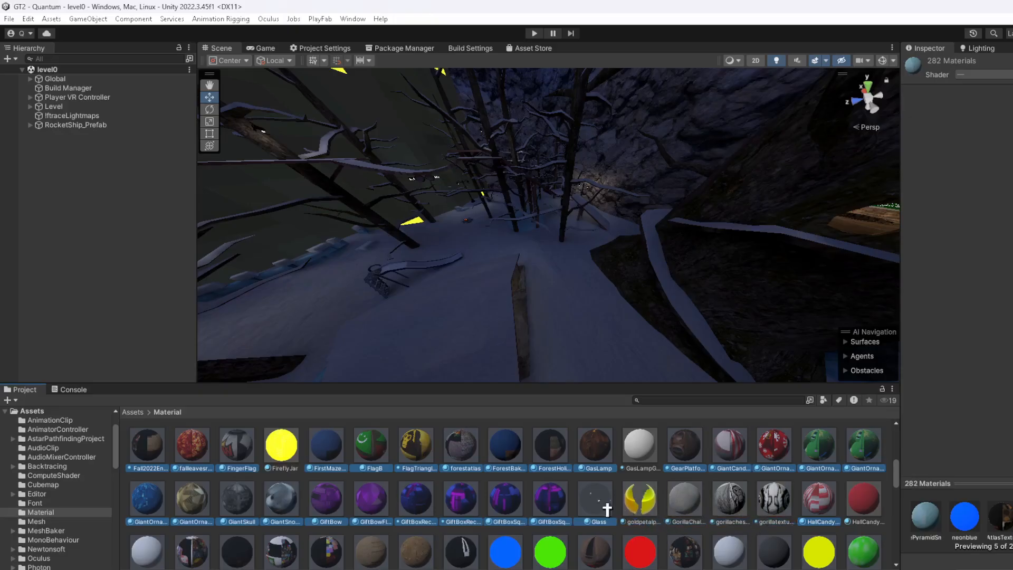
{"action": "left_click", "coordinate": [606, 511], "text": "ctrl"}
Remove the white HallCandy material and the blue, green, red, yellow and two holidaywh materials from the selection
{"action": "scroll", "coordinate": [251, 511], "scroll_direction": "down", "scroll_amount": 2}
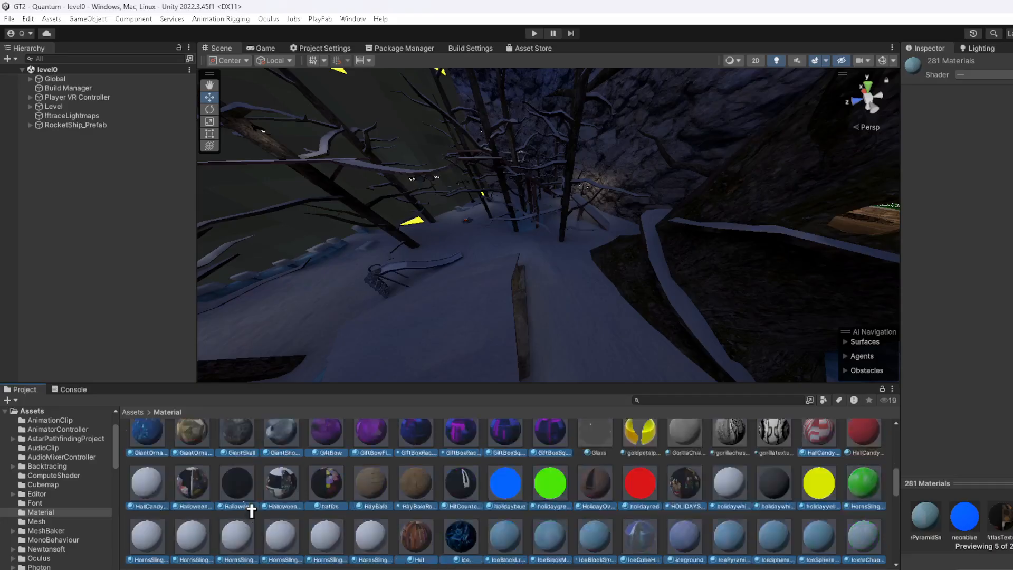
{"action": "left_click", "coordinate": [158, 484], "text": "ctrl"}
{"action": "left_click", "coordinate": [506, 482], "text": "ctrl"}
{"action": "left_click", "coordinate": [549, 482], "text": "ctrl"}
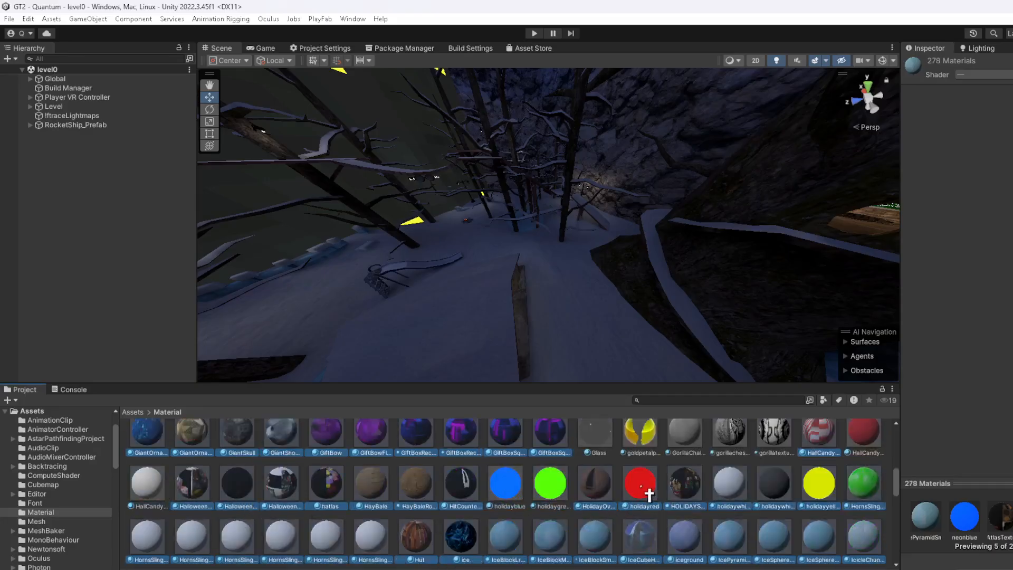
{"action": "left_click", "coordinate": [649, 495], "text": "ctrl"}
{"action": "left_click", "coordinate": [741, 502], "text": "ctrl"}
{"action": "left_click", "coordinate": [833, 505], "text": "ctrl"}
{"action": "left_click", "coordinate": [792, 506], "text": "ctrl"}
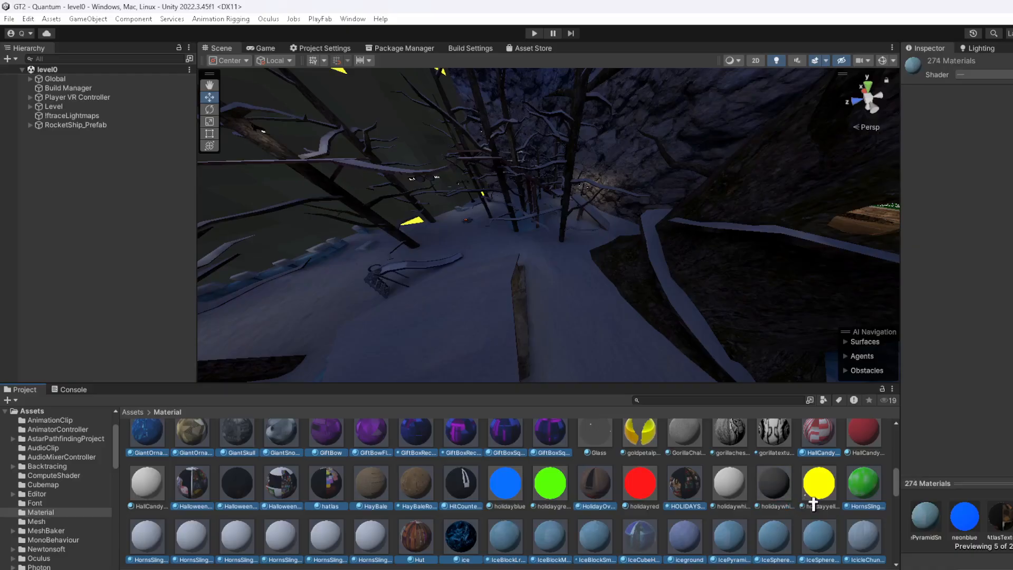
Deselect the six white HornsSling materials and the ice material while keeping the other materials selected
{"action": "left_click", "coordinate": [148, 536], "text": "ctrl"}
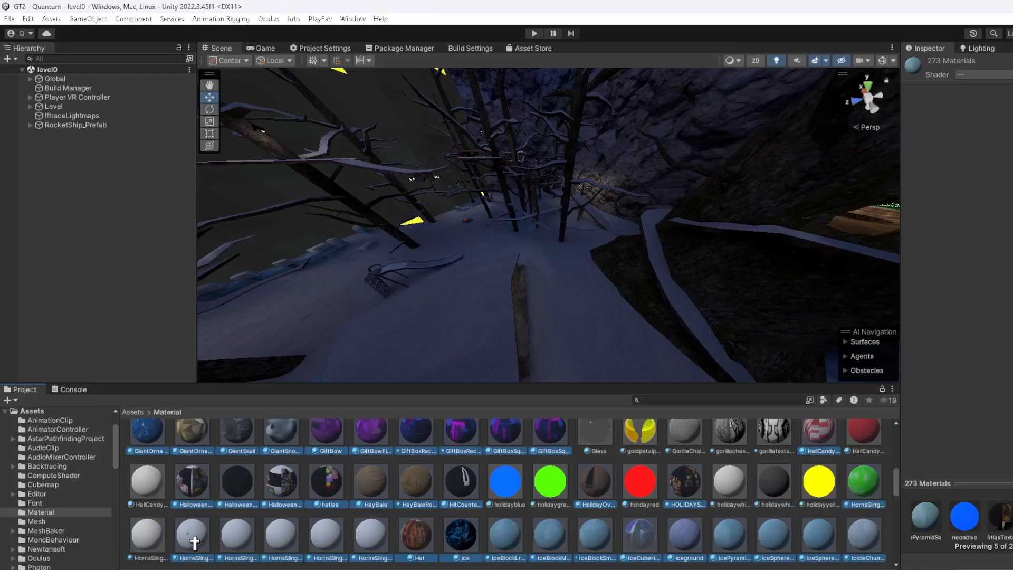
{"action": "left_click", "coordinate": [192, 536], "text": "ctrl"}
{"action": "left_click", "coordinate": [236, 536], "text": "ctrl"}
{"action": "left_click", "coordinate": [281, 536], "text": "ctrl"}
{"action": "left_click", "coordinate": [326, 536], "text": "ctrl"}
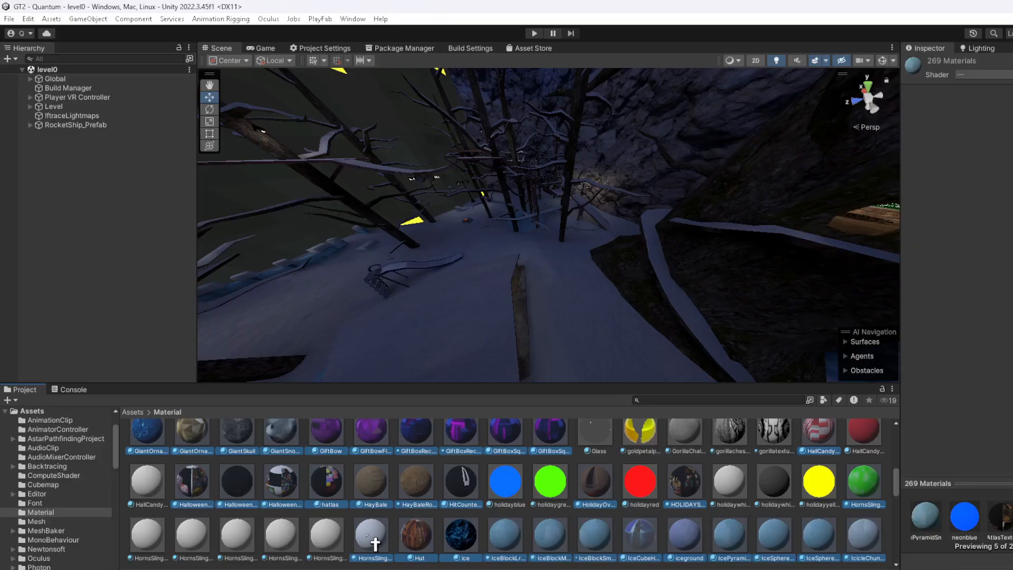
{"action": "left_click", "coordinate": [371, 536], "text": "ctrl"}
{"action": "left_click", "coordinate": [461, 535], "text": "ctrl"}
Exclude the LiquidDrip, lightfur, lightforce, Light, both LifeRing, It and infected materials from the selection
{"action": "scroll", "coordinate": [703, 508], "scroll_direction": "down", "scroll_amount": 2}
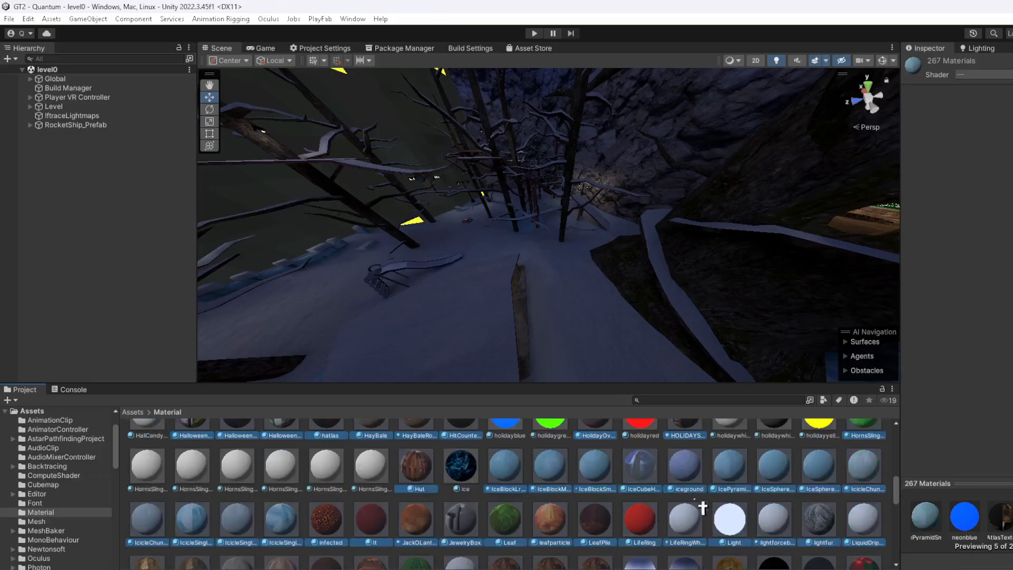
{"action": "left_click", "coordinate": [879, 535], "text": "ctrl"}
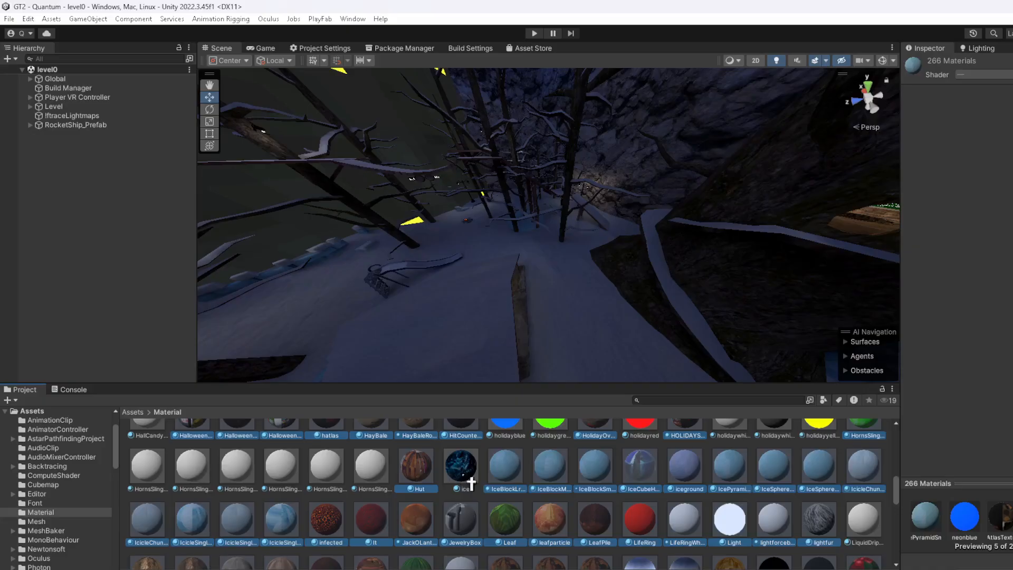
{"action": "left_click", "coordinate": [828, 549], "text": "ctrl"}
{"action": "left_click", "coordinate": [786, 530], "text": "ctrl"}
{"action": "left_click", "coordinate": [730, 530], "text": "ctrl"}
{"action": "left_click", "coordinate": [688, 538], "text": "ctrl"}
{"action": "left_click", "coordinate": [641, 538], "text": "ctrl"}
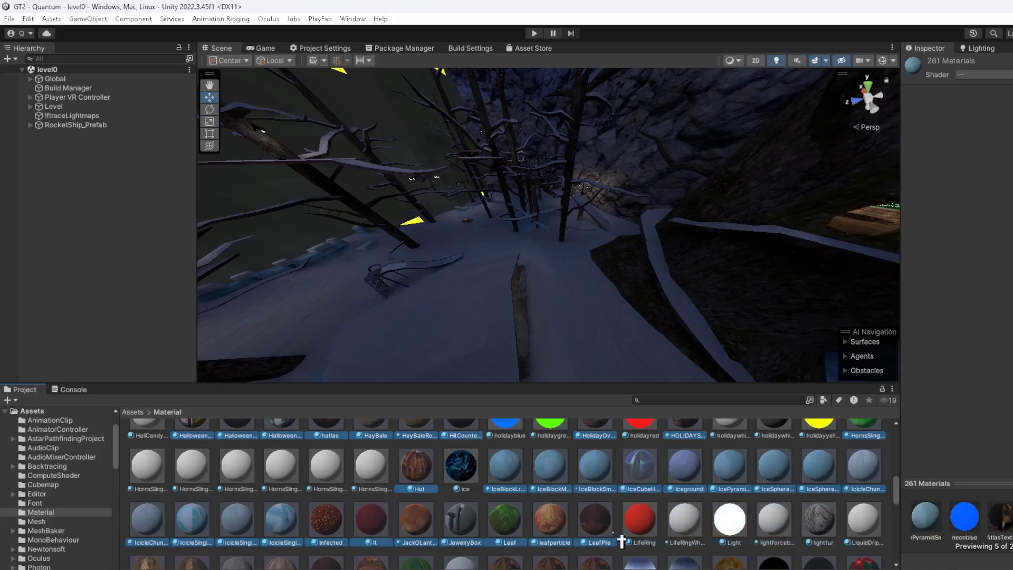
{"action": "left_click", "coordinate": [385, 537], "text": "ctrl"}
{"action": "left_click", "coordinate": [337, 537], "text": "ctrl"}
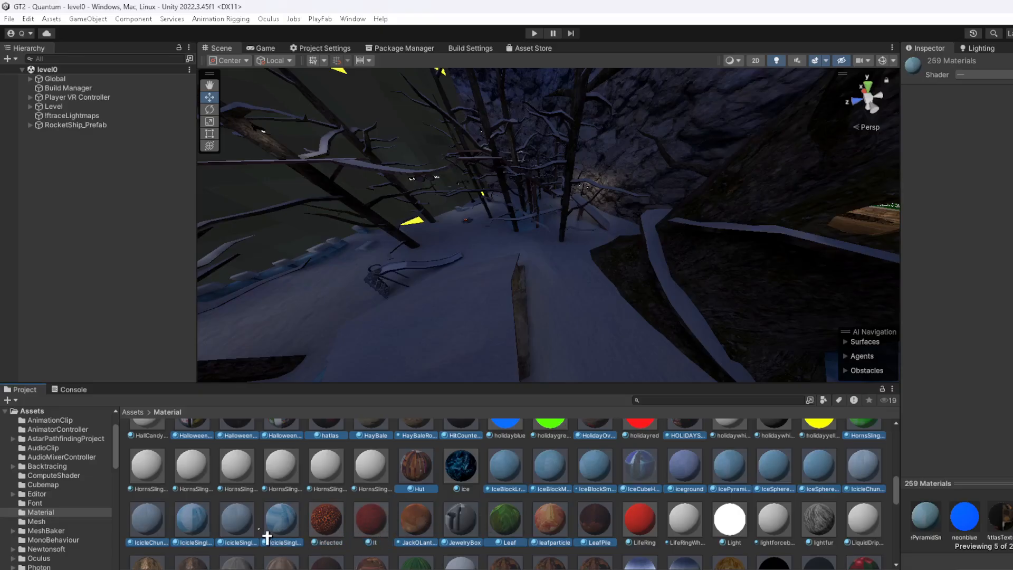
Remove the plain grey Material.0, Mirror and MirrorCent materials from the selection
{"action": "scroll", "coordinate": [274, 523], "scroll_direction": "down", "scroll_amount": 1}
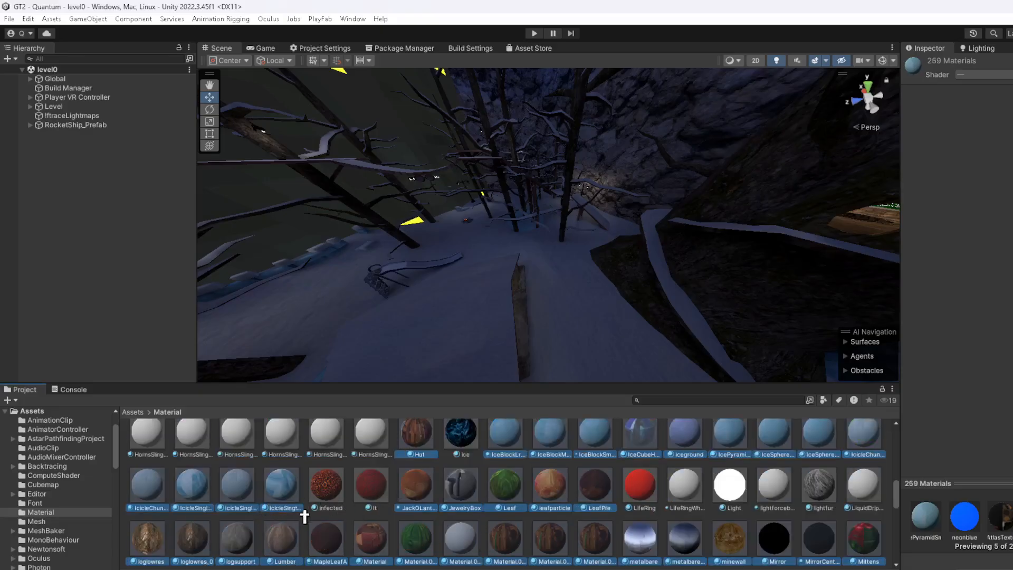
{"action": "scroll", "coordinate": [304, 518], "scroll_direction": "down", "scroll_amount": 1}
{"action": "left_click", "coordinate": [470, 513], "text": "ctrl"}
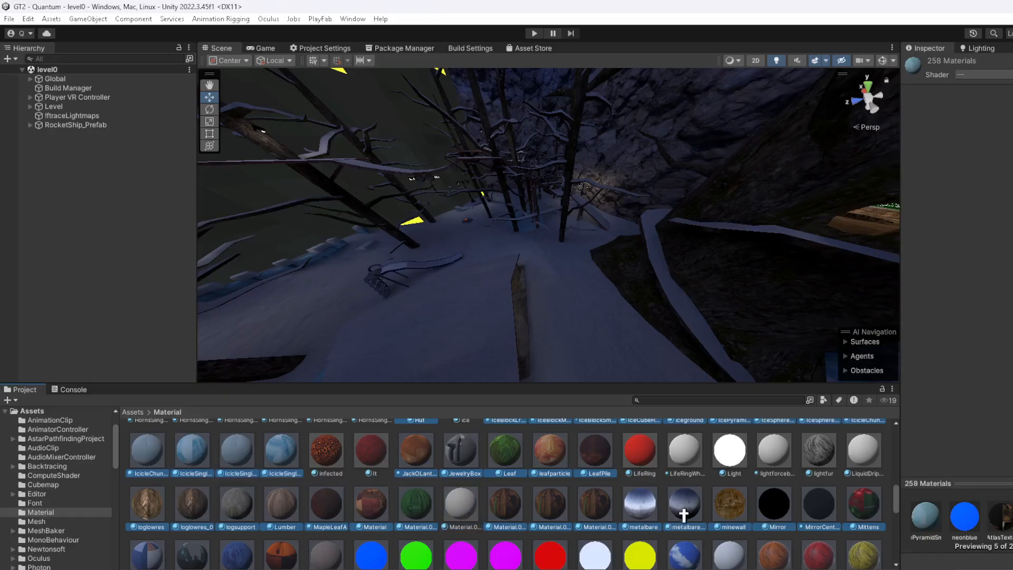
{"action": "scroll", "coordinate": [825, 536], "scroll_direction": "down", "scroll_amount": 1}
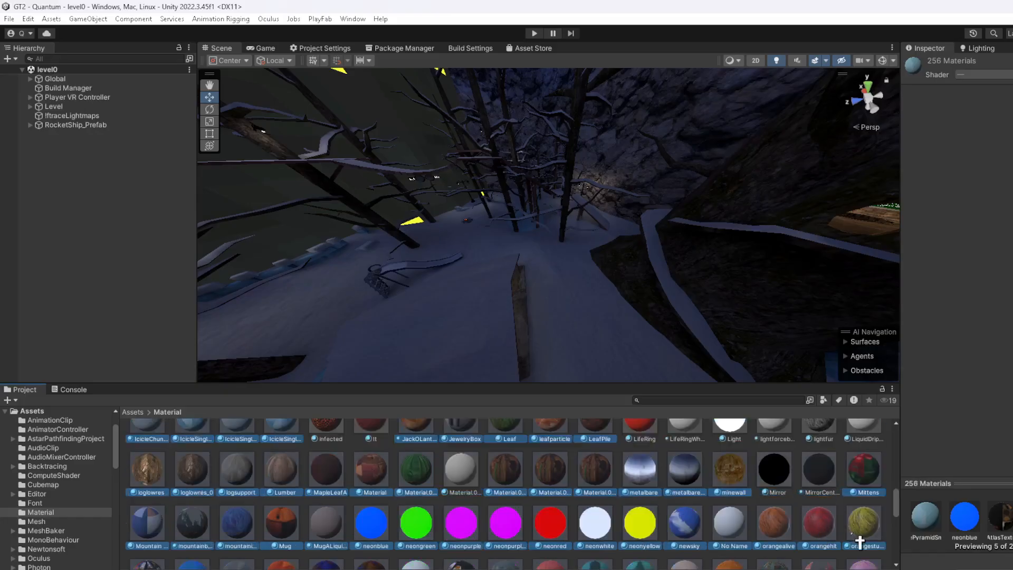
Take the orange stun, orangehit, orangealive, No Name and newsky materials out of the selection
{"action": "left_click", "coordinate": [876, 533], "text": "ctrl"}
{"action": "left_click", "coordinate": [819, 531], "text": "ctrl"}
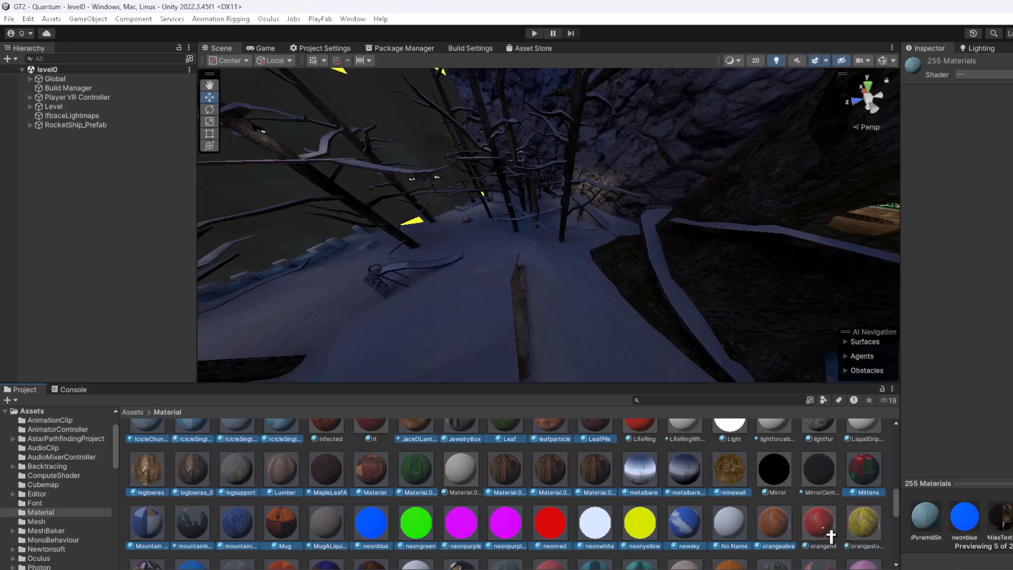
{"action": "left_click", "coordinate": [774, 532], "text": "ctrl"}
{"action": "left_click", "coordinate": [730, 533], "text": "ctrl"}
{"action": "left_click", "coordinate": [693, 536], "text": "ctrl"}
Deselect neonyellow, neonwhite, neonred and the two neon purple materials while keeping the other materials selected
{"action": "left_click", "coordinate": [640, 530], "text": "ctrl"}
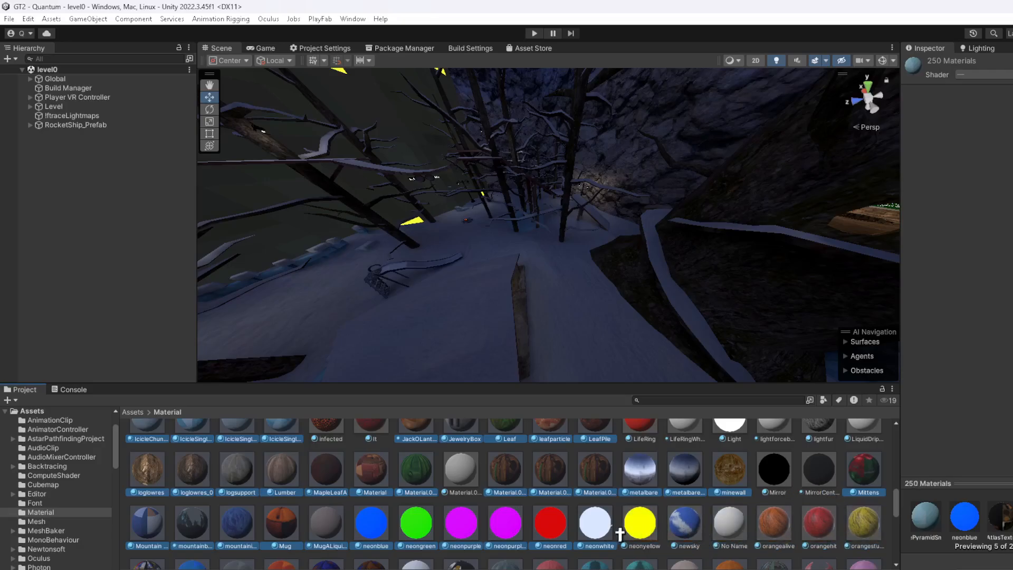
{"action": "left_click", "coordinate": [595, 530], "text": "ctrl"}
{"action": "left_click", "coordinate": [548, 526], "text": "ctrl"}
{"action": "left_click", "coordinate": [507, 520], "text": "ctrl"}
{"action": "left_click", "coordinate": [456, 533], "text": "ctrl"}
{"action": "left_click", "coordinate": [456, 530], "text": "ctrl"}
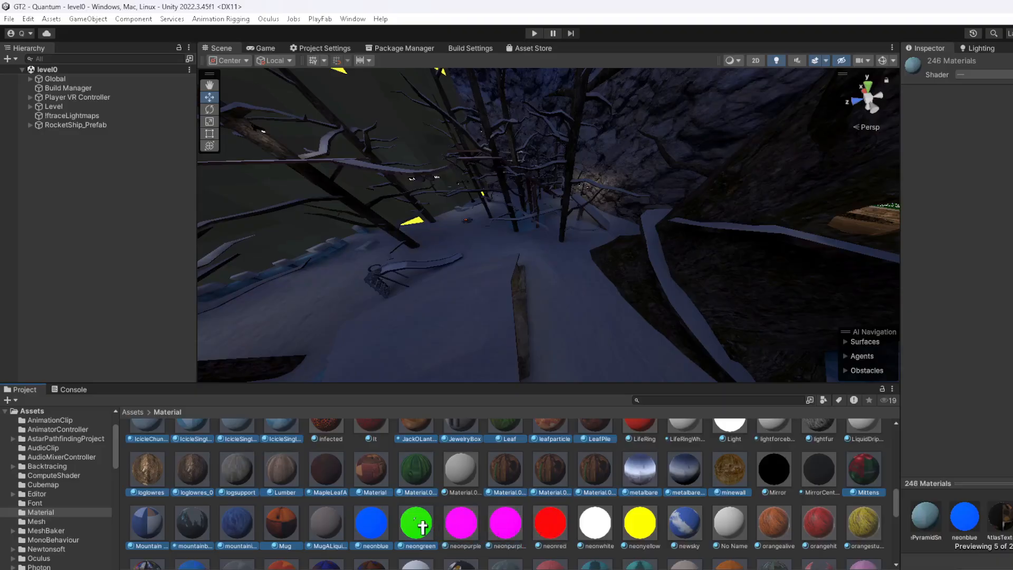
Exclude neongreen, neonblue, the mug liquid and the mountainb material from the selection
{"action": "left_click", "coordinate": [416, 525], "text": "ctrl"}
{"action": "left_click", "coordinate": [372, 525], "text": "ctrl"}
{"action": "left_click", "coordinate": [326, 523], "text": "ctrl"}
{"action": "left_click", "coordinate": [204, 532], "text": "ctrl"}
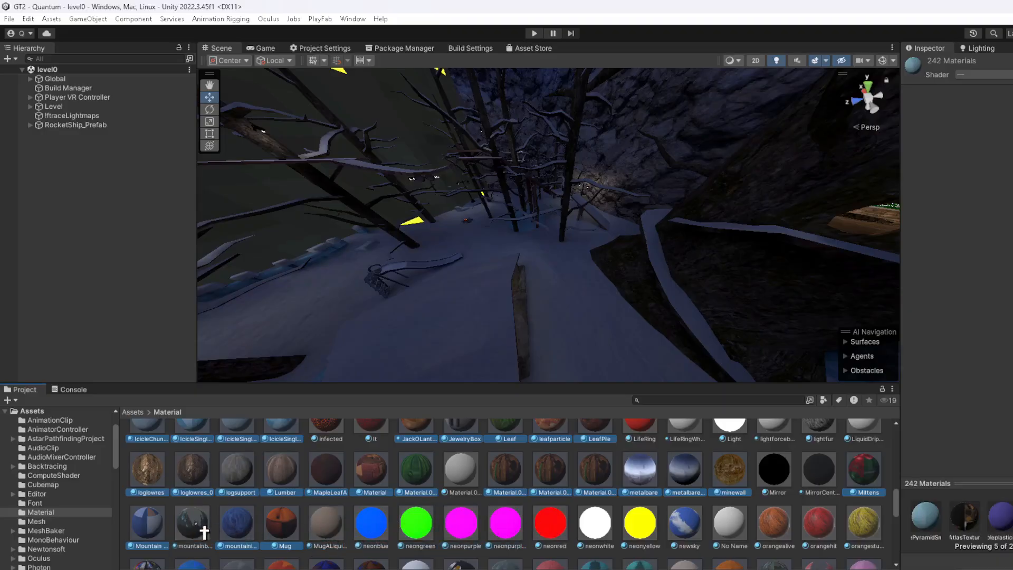
Remove the PartyHorn and pinkpetal materials from the multi-material selection
{"action": "scroll", "coordinate": [201, 529], "scroll_direction": "down", "scroll_amount": 1}
{"action": "scroll", "coordinate": [391, 558], "scroll_direction": "down", "scroll_amount": 1}
{"action": "left_click", "coordinate": [420, 542], "text": "ctrl"}
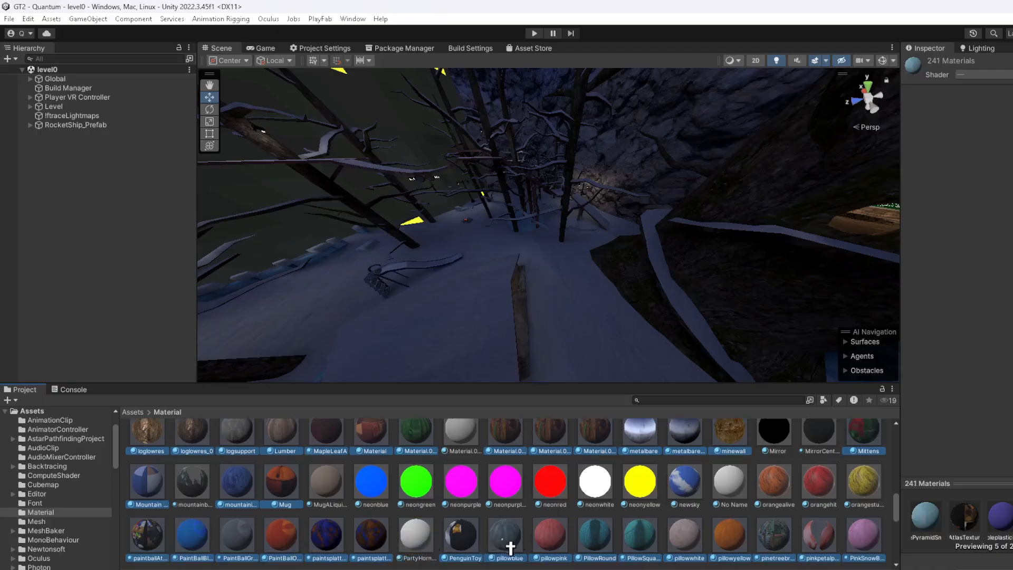
{"action": "left_click", "coordinate": [819, 540], "text": "ctrl"}
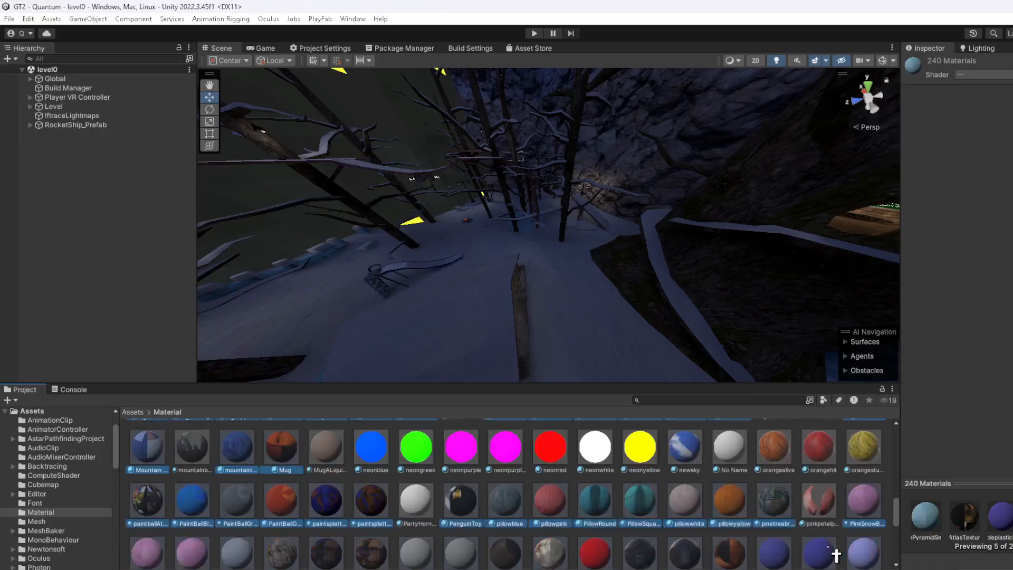
Exclude rain, the two purpleplastic materials, plastickey and plastic from the selected materials
{"action": "scroll", "coordinate": [846, 550], "scroll_direction": "down", "scroll_amount": 2}
{"action": "left_click", "coordinate": [857, 520], "text": "ctrl"}
{"action": "left_click", "coordinate": [825, 527], "text": "ctrl"}
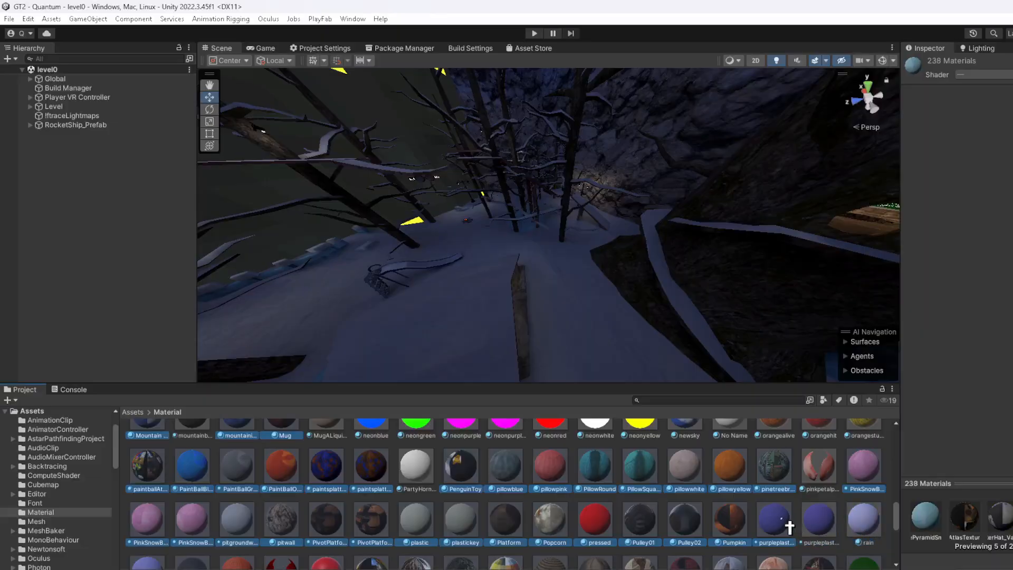
{"action": "left_click", "coordinate": [789, 525], "text": "ctrl"}
{"action": "left_click", "coordinate": [467, 526], "text": "ctrl"}
{"action": "left_click", "coordinate": [424, 527], "text": "ctrl"}
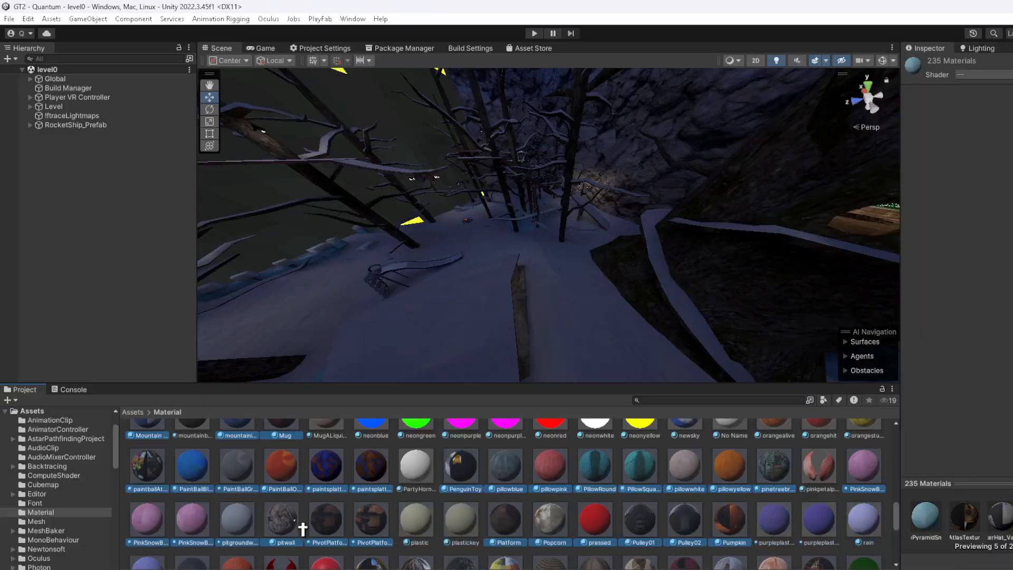
Deselect rain2, raincloud, the redpetal material, RedTeam and the green screen material, keeping the rest selected
{"action": "scroll", "coordinate": [295, 505], "scroll_direction": "down", "scroll_amount": 2}
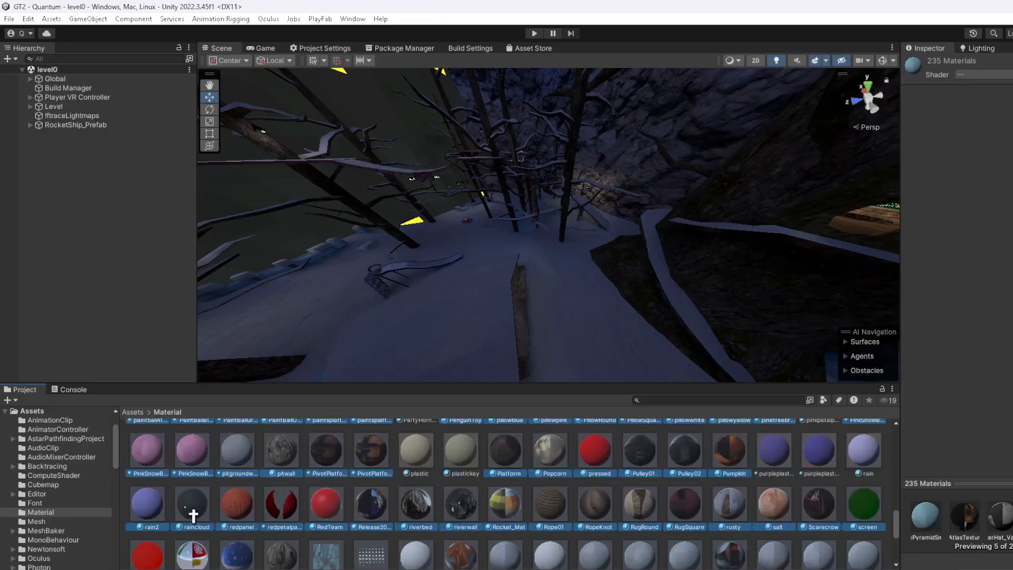
{"action": "left_click", "coordinate": [159, 514], "text": "ctrl"}
{"action": "left_click", "coordinate": [205, 516], "text": "ctrl"}
{"action": "left_click", "coordinate": [284, 519], "text": "ctrl"}
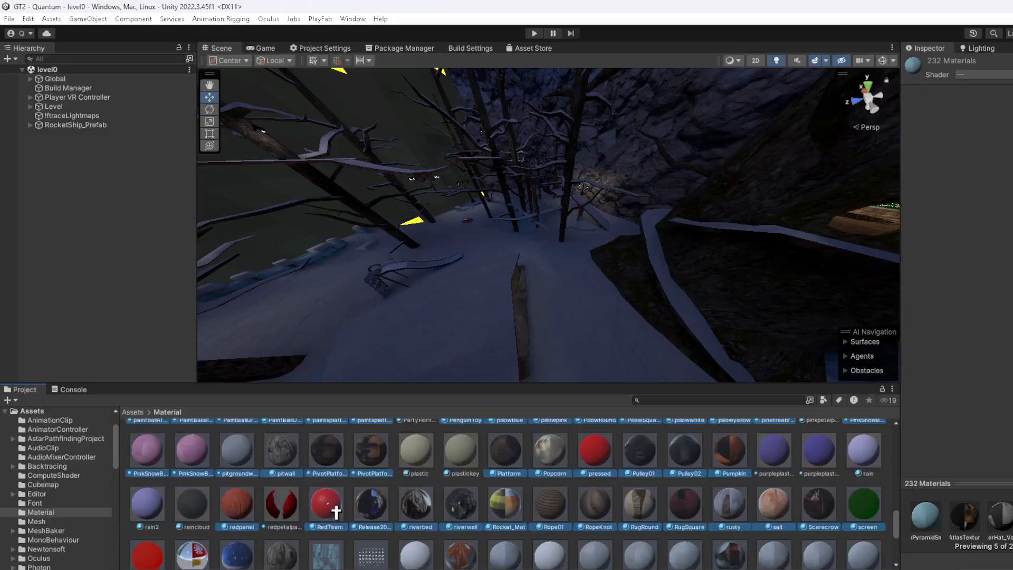
{"action": "left_click", "coordinate": [336, 511], "text": "ctrl"}
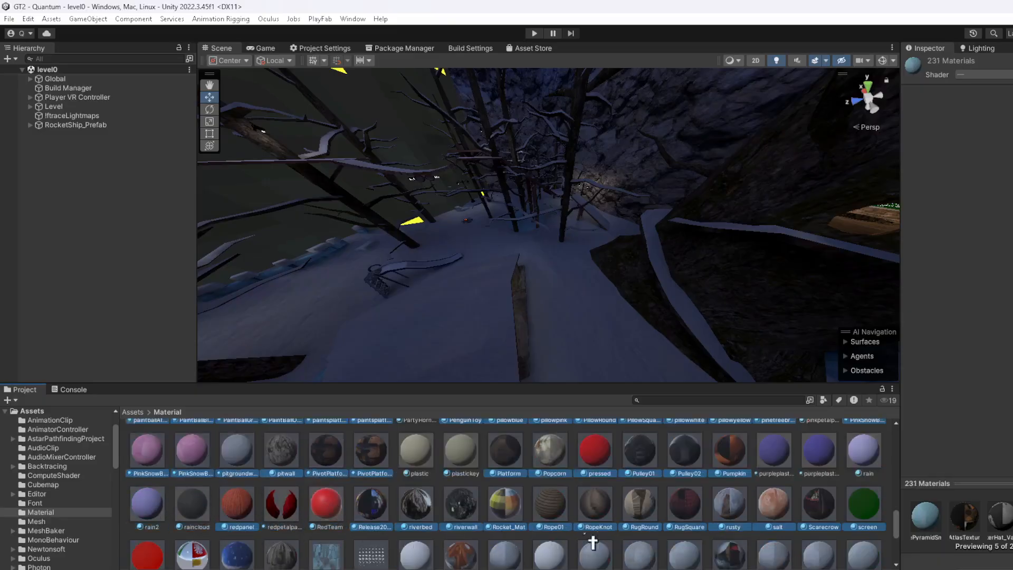
{"action": "left_click", "coordinate": [868, 520], "text": "ctrl"}
Take the white SnowballPr, two SlingshotP, SkeletonG, SJSky, shinyhatlas and screenRed materials out of the selection
{"action": "scroll", "coordinate": [867, 520], "scroll_direction": "down", "scroll_amount": 1}
{"action": "left_click", "coordinate": [551, 530], "text": "ctrl"}
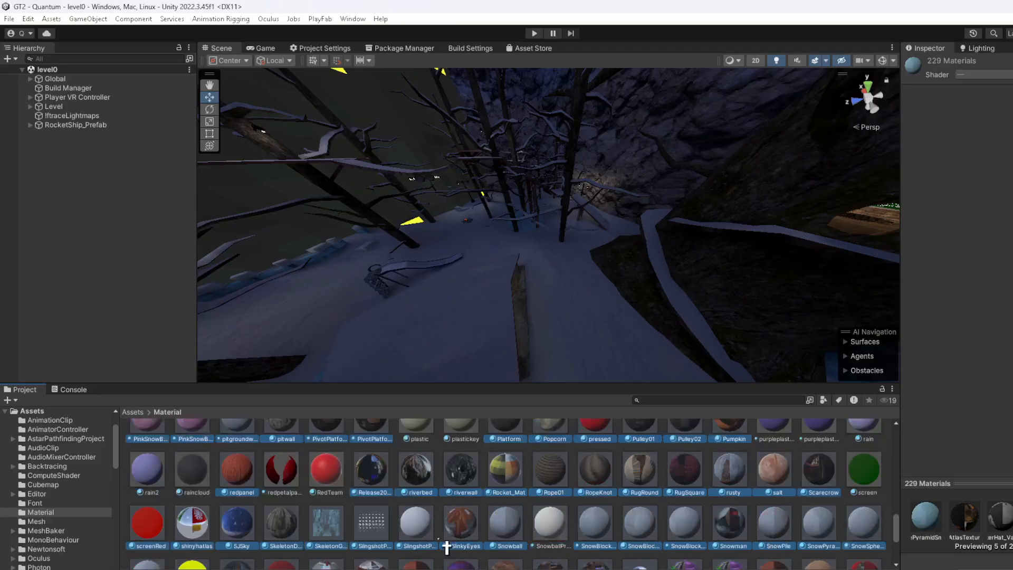
{"action": "left_click", "coordinate": [416, 530], "text": "ctrl"}
{"action": "left_click", "coordinate": [371, 530], "text": "ctrl"}
{"action": "left_click", "coordinate": [326, 530], "text": "ctrl"}
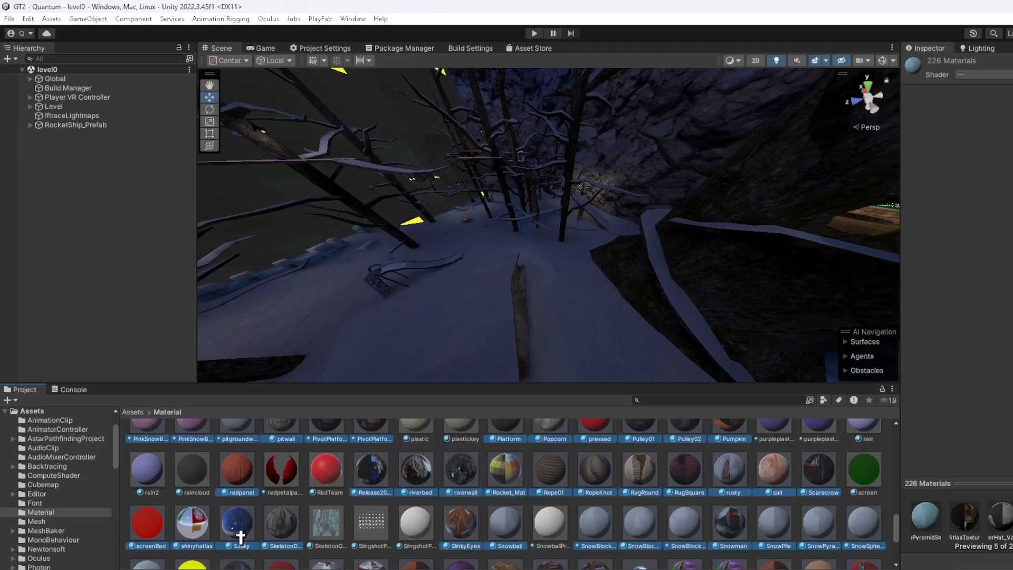
{"action": "left_click", "coordinate": [199, 535], "text": "ctrl"}
{"action": "left_click", "coordinate": [156, 534], "text": "ctrl"}
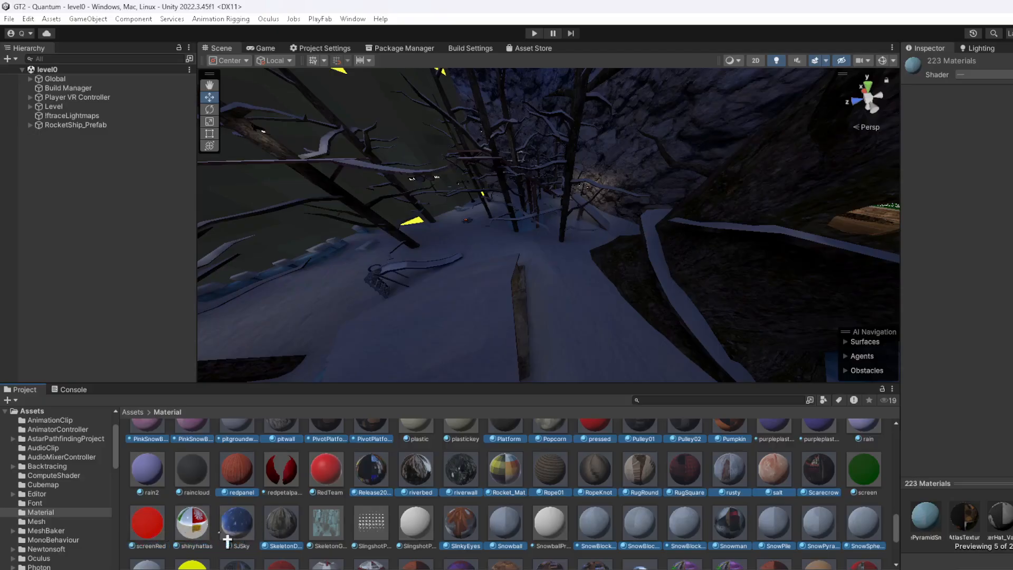
Remove the yellow sparkler and the three Summer materials from the selection
{"action": "scroll", "coordinate": [202, 544], "scroll_direction": "down", "scroll_amount": 1}
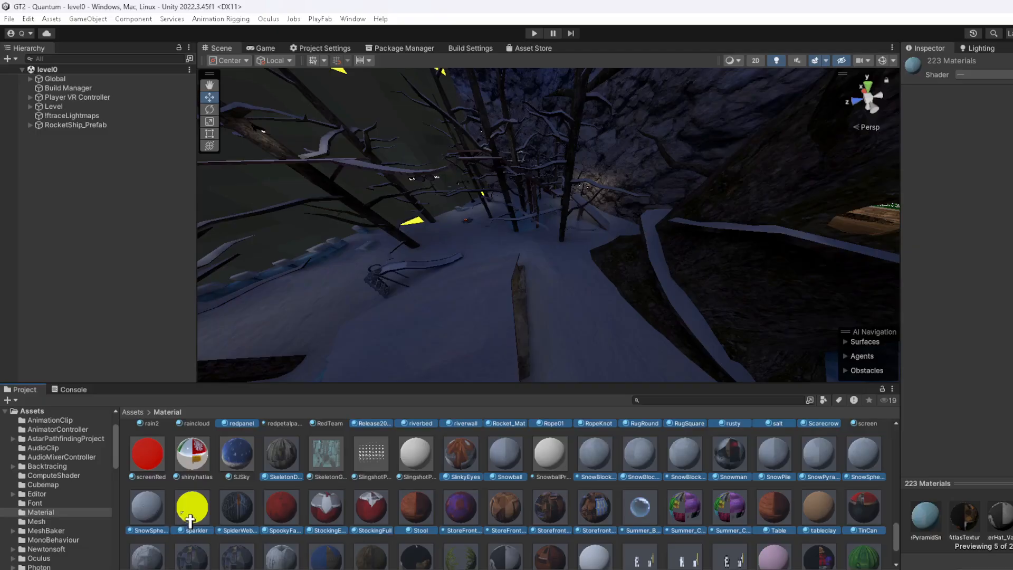
{"action": "left_click", "coordinate": [190, 522], "text": "ctrl"}
{"action": "left_click", "coordinate": [652, 527], "text": "ctrl"}
{"action": "left_click", "coordinate": [690, 530], "text": "ctrl"}
{"action": "left_click", "coordinate": [736, 534], "text": "ctrl"}
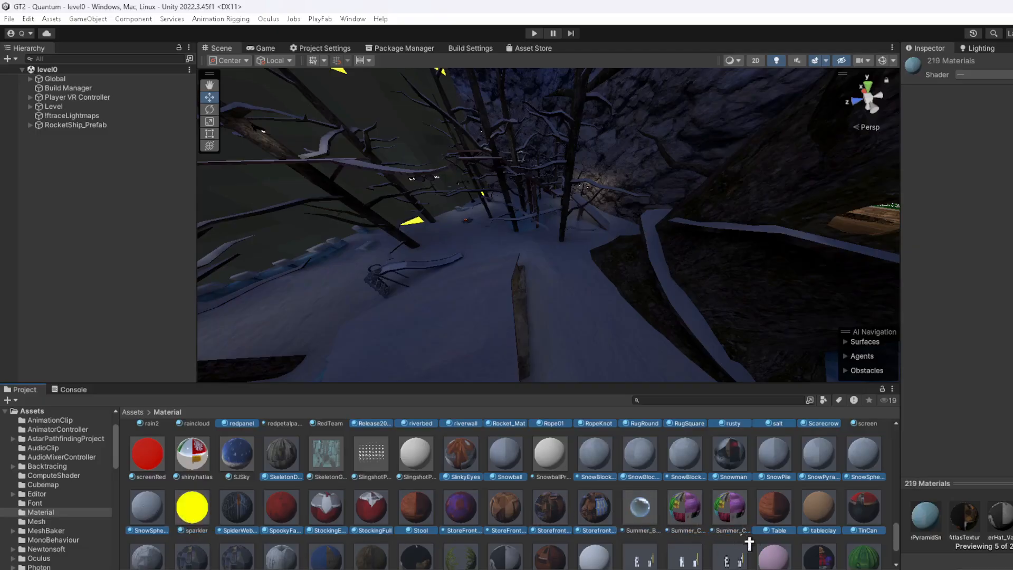
Exclude the three Utopium materials, the UnicornSta material and TreeTop from the selection
{"action": "scroll", "coordinate": [852, 544], "scroll_direction": "down", "scroll_amount": 2}
{"action": "left_click", "coordinate": [734, 510], "text": "ctrl"}
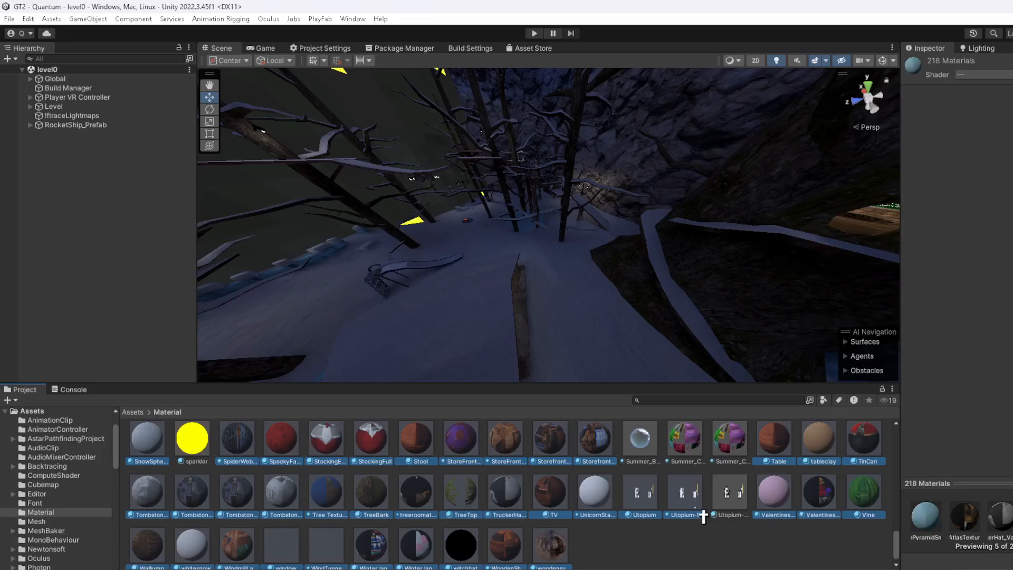
{"action": "left_click", "coordinate": [686, 512], "text": "ctrl"}
{"action": "left_click", "coordinate": [641, 512], "text": "ctrl"}
{"action": "left_click", "coordinate": [596, 512], "text": "ctrl"}
{"action": "left_click", "coordinate": [469, 506], "text": "ctrl"}
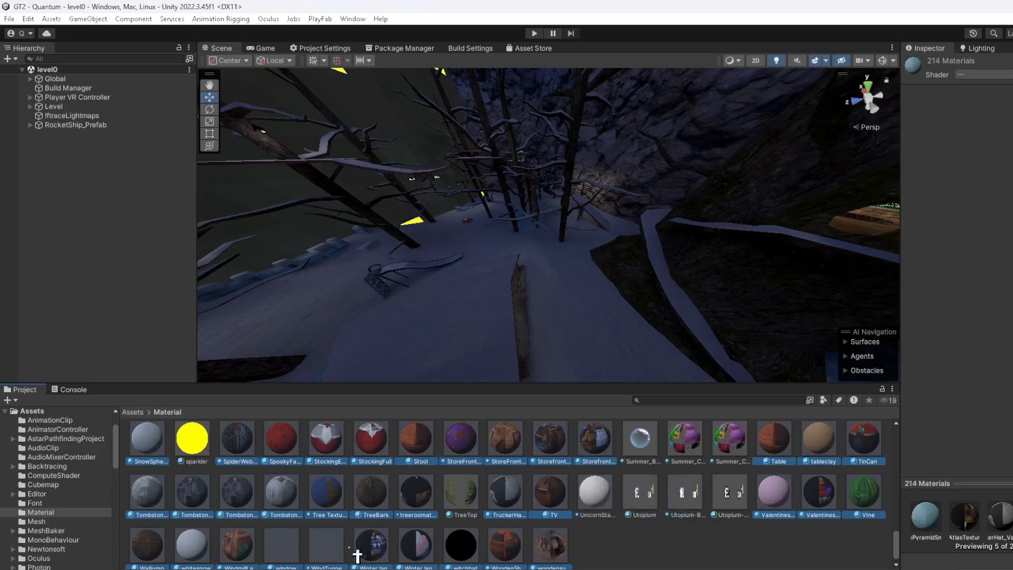
Deselect window, whitesnow, the WindTunnel material, witchhat and the plain pink Valentines material, keeping the others selected
{"action": "scroll", "coordinate": [338, 551], "scroll_direction": "down", "scroll_amount": 1}
{"action": "left_click", "coordinate": [287, 543], "text": "ctrl"}
{"action": "left_click", "coordinate": [195, 539], "text": "ctrl"}
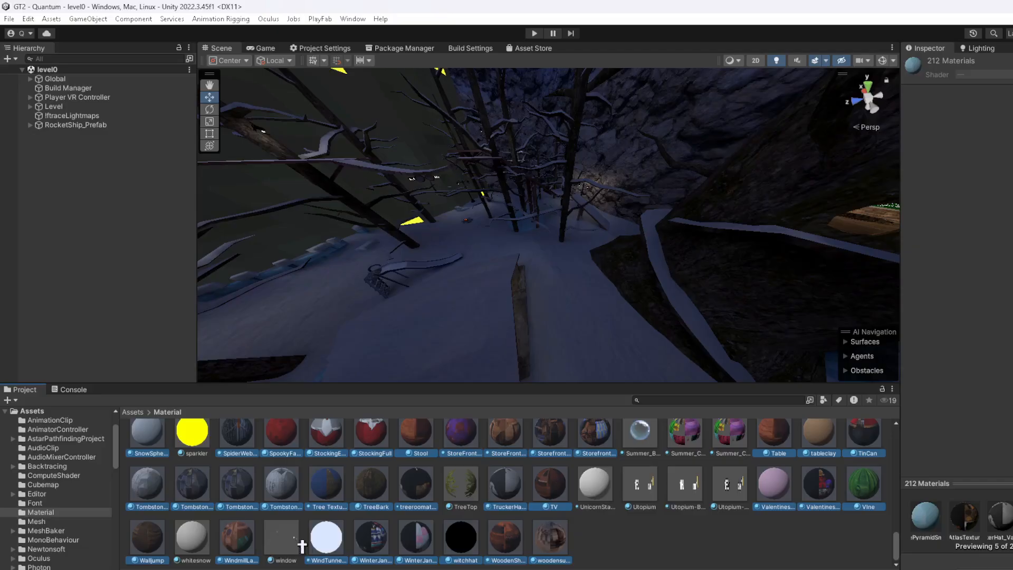
{"action": "left_click", "coordinate": [341, 545], "text": "ctrl"}
{"action": "left_click", "coordinate": [473, 553], "text": "ctrl"}
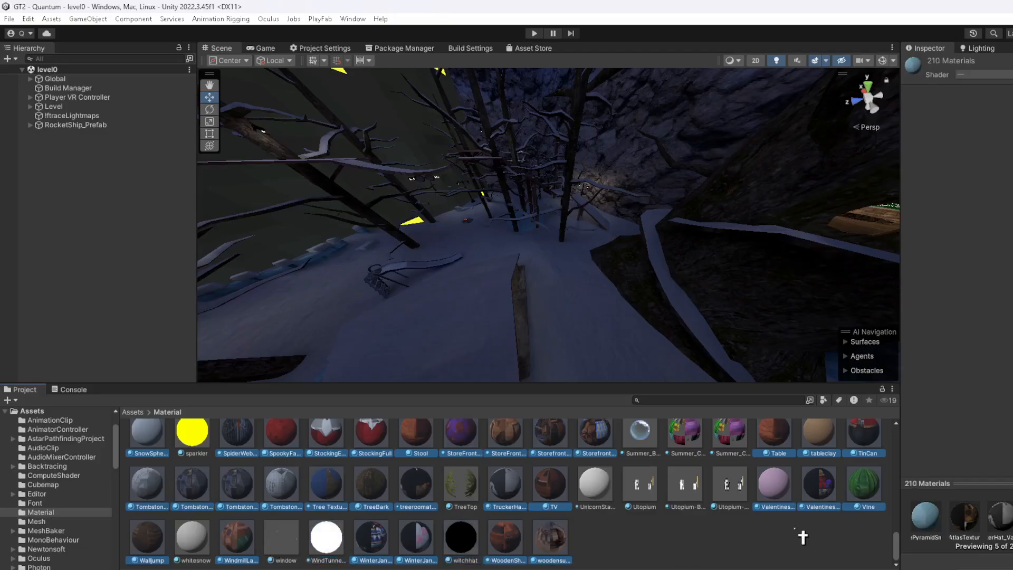
{"action": "left_click", "coordinate": [786, 506], "text": "ctrl"}
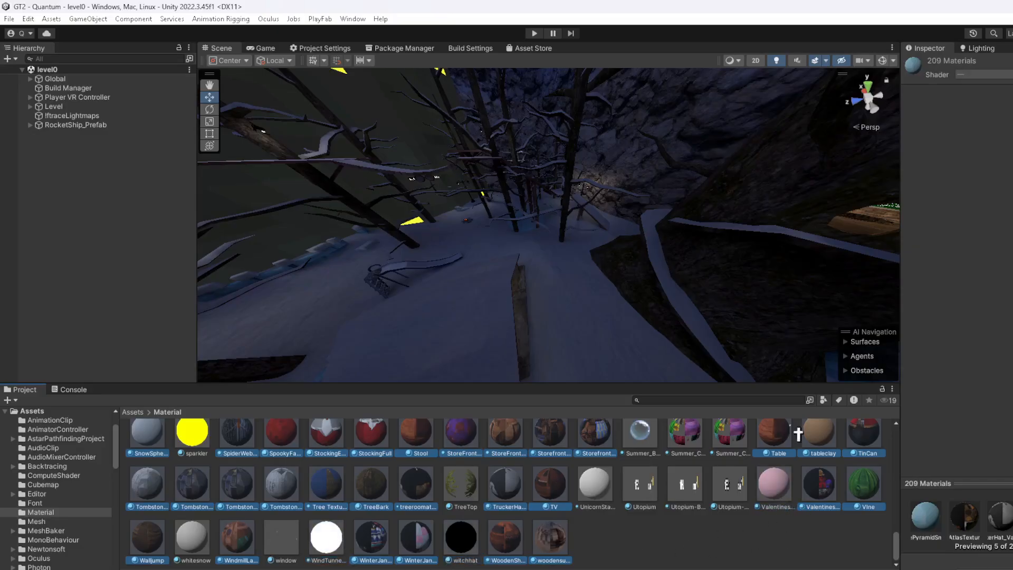
Assign the Gorilla DayNightLerp shader to all selected materials at once and inspect the snowy scene
{"action": "left_click", "coordinate": [981, 75]}
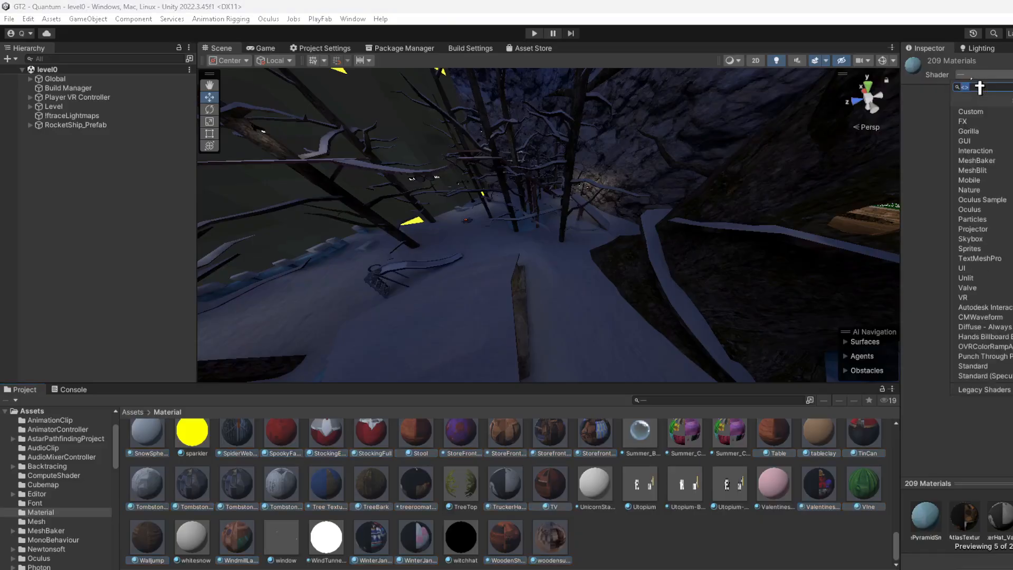
{"action": "left_click", "coordinate": [993, 143]}
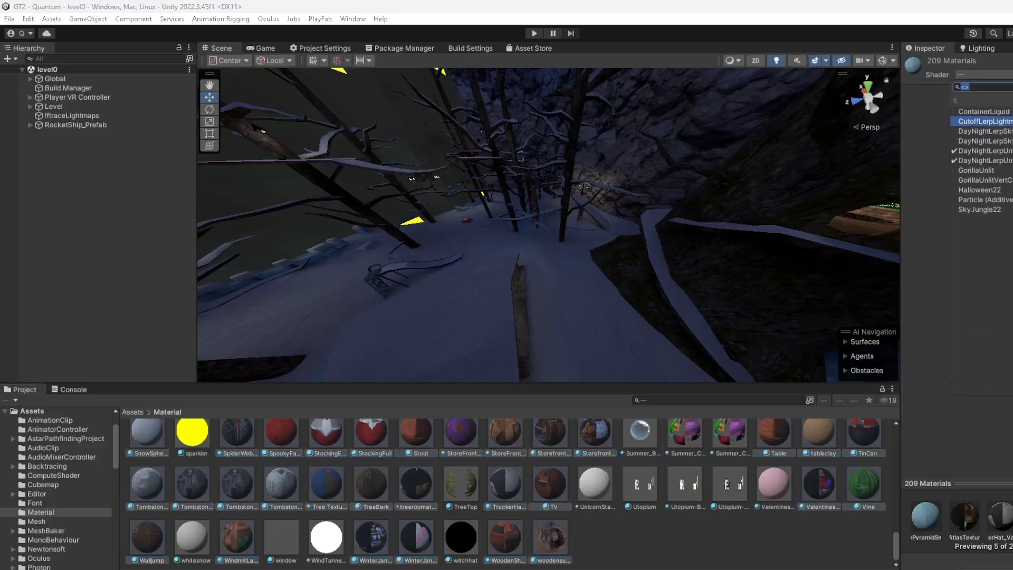
{"action": "left_click", "coordinate": [994, 161]}
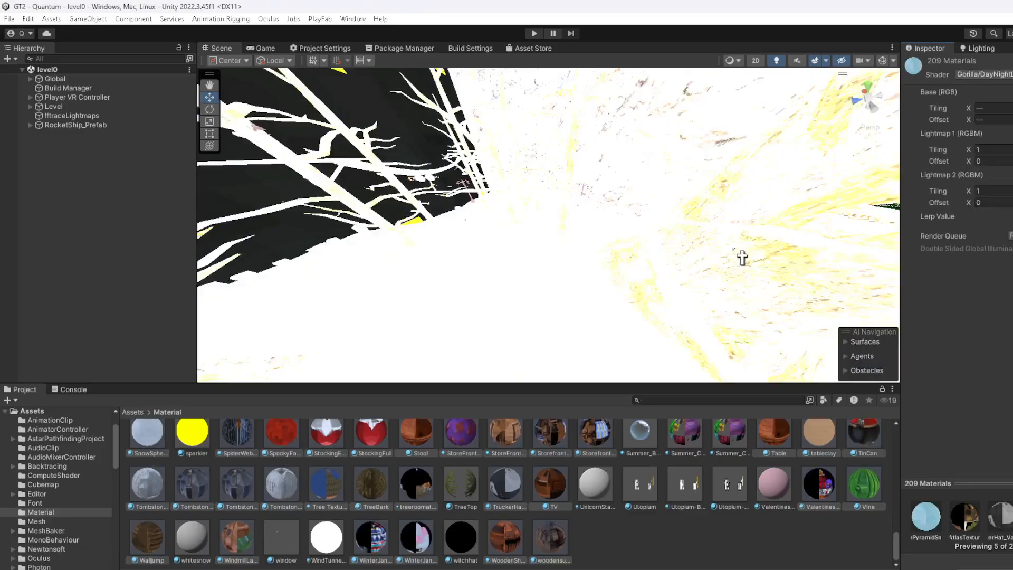
{"action": "right_click_drag", "start_coordinate": [742, 257], "coordinate": [642, 198]}
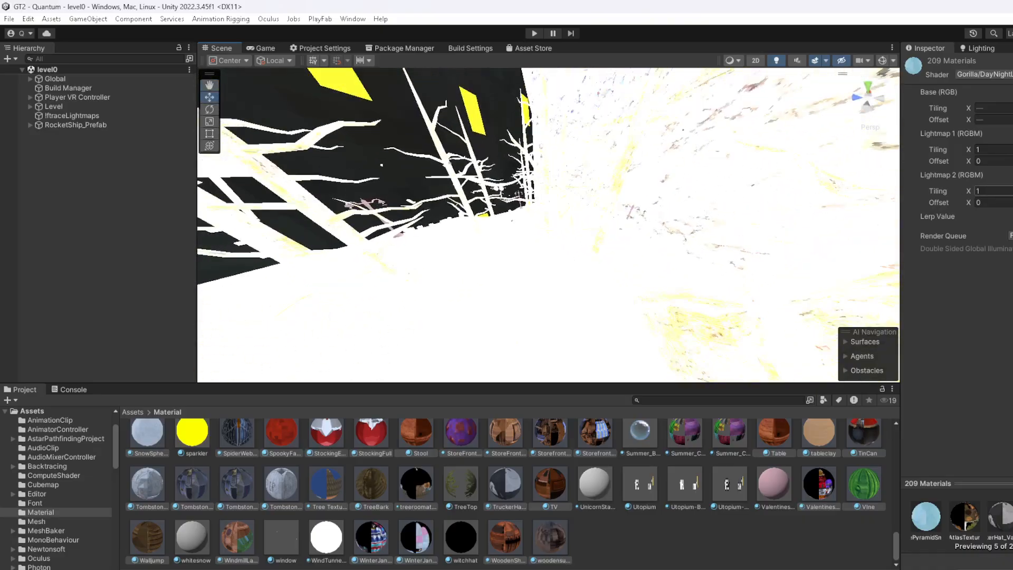
Try textures in the Lightmap 2 and Lightmap 1 slots of the selected materials and check the scene lighting
{"action": "left_click", "coordinate": [1012, 203]}
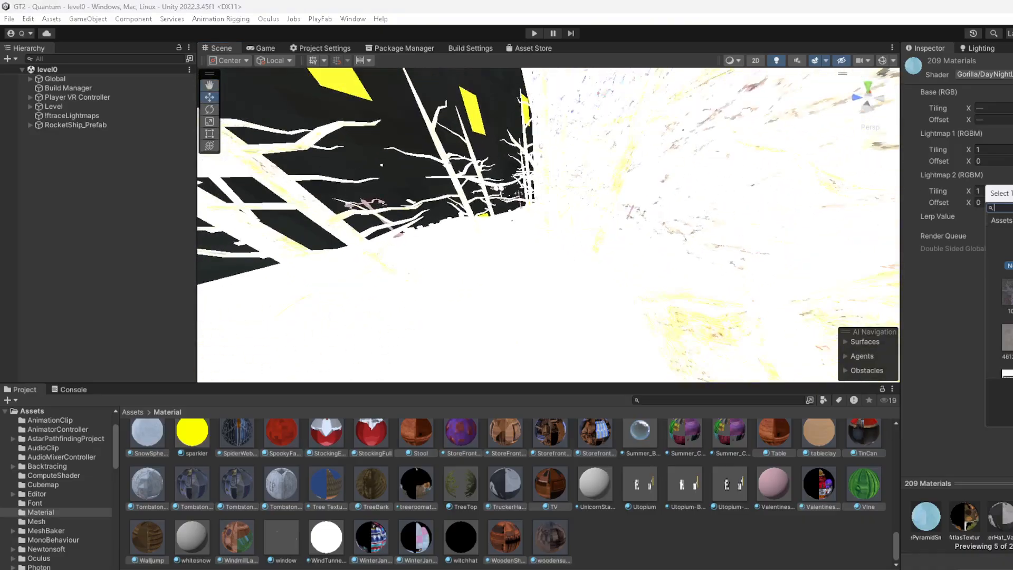
{"action": "double_click", "coordinate": [1011, 248]}
{"action": "left_click", "coordinate": [1012, 161]}
{"action": "double_click", "coordinate": [1011, 254]}
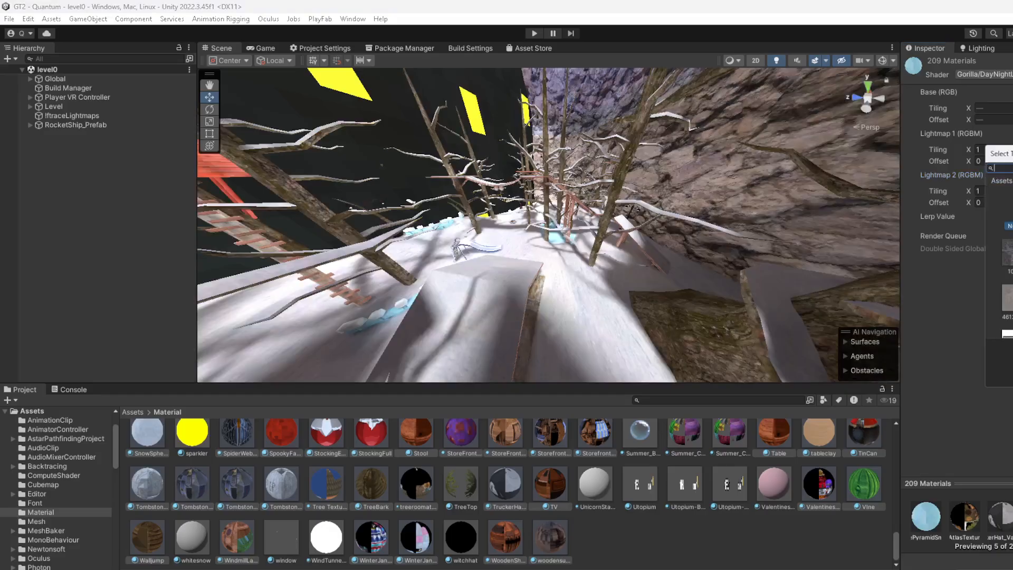
{"action": "key", "text": "s"}
{"action": "right_click_drag", "start_coordinate": [808, 204], "coordinate": [647, 206]}
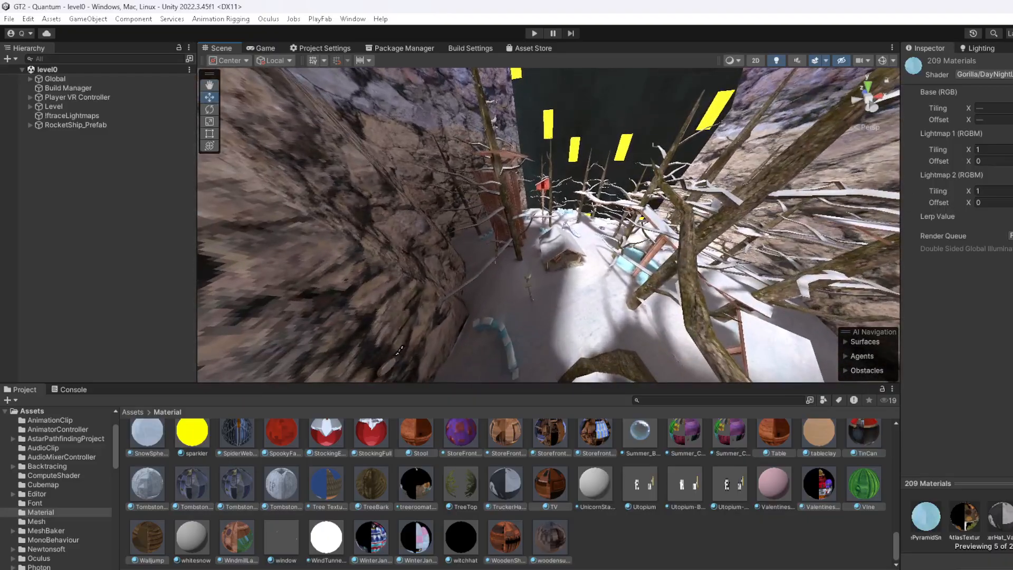
Reassign the Lightmap 1 and Lightmap 2 textures of the selected materials, inspect the level and clear the selection
{"action": "left_click", "coordinate": [1012, 161]}
{"action": "double_click", "coordinate": [1011, 253]}
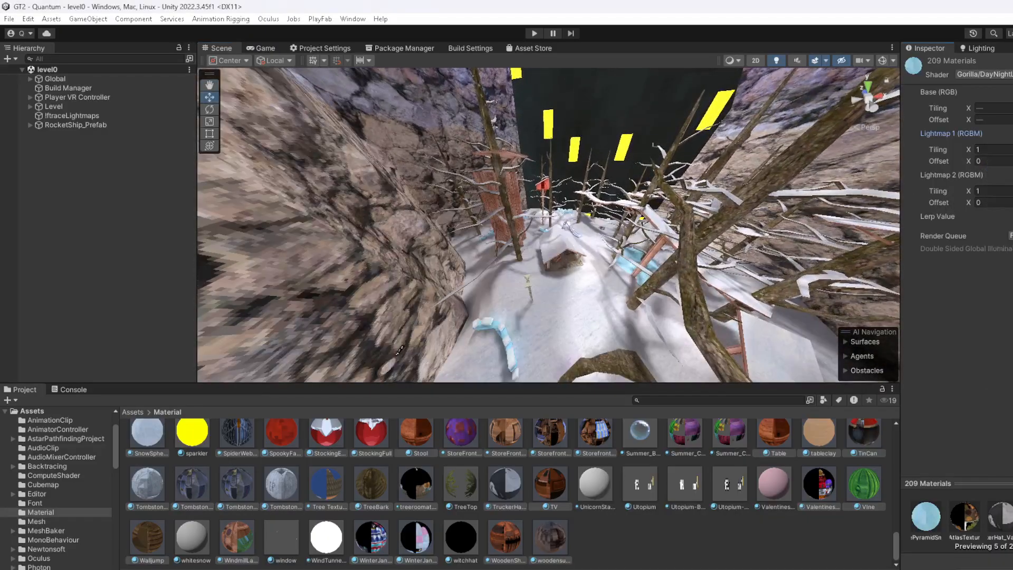
{"action": "left_click", "coordinate": [1012, 202]}
{"action": "left_click", "coordinate": [1011, 293]}
{"action": "key", "text": "w"}
{"action": "right_click_drag", "start_coordinate": [844, 208], "coordinate": [570, 232]}
{"action": "key", "text": "s"}
{"action": "key", "text": "w"}
{"action": "left_click", "coordinate": [681, 545]}
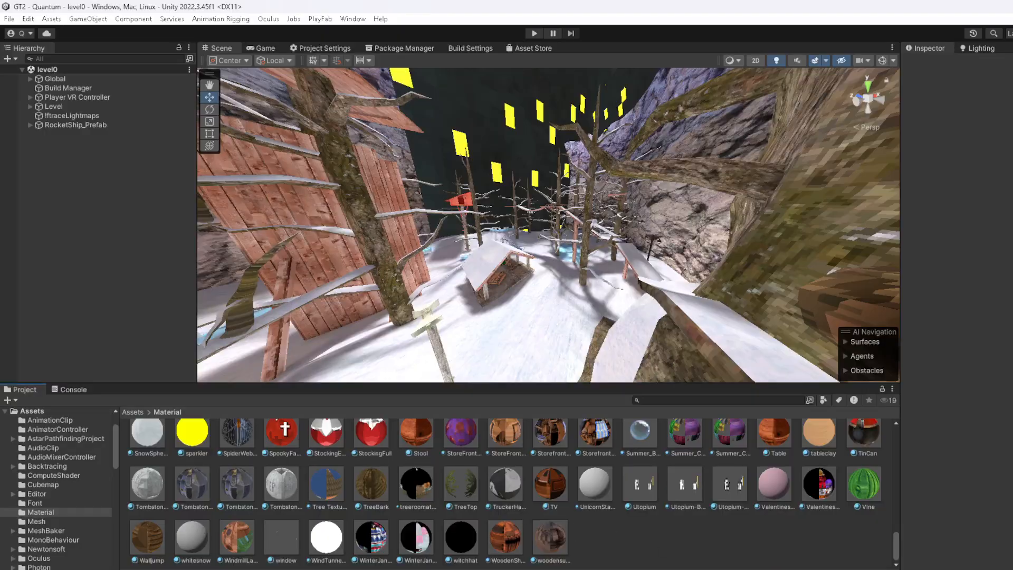
Move the GorillaDayNight shader file from the root Assets folder into the Shader folder
{"action": "left_click", "coordinate": [132, 411]}
{"action": "left_click", "coordinate": [74, 389]}
{"action": "left_click", "coordinate": [12, 400]}
{"action": "left_click", "coordinate": [23, 388]}
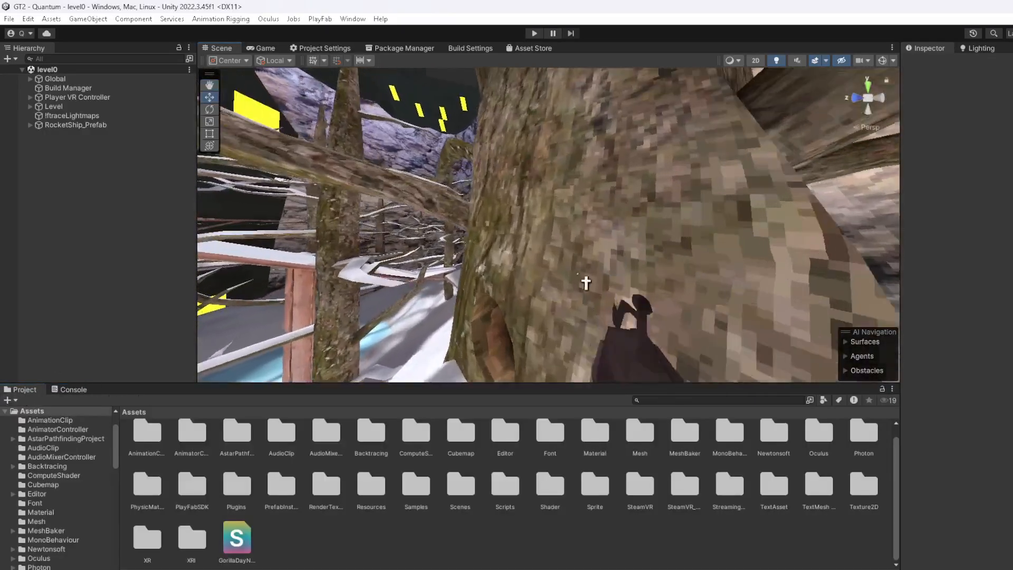
{"action": "left_click", "coordinate": [238, 552]}
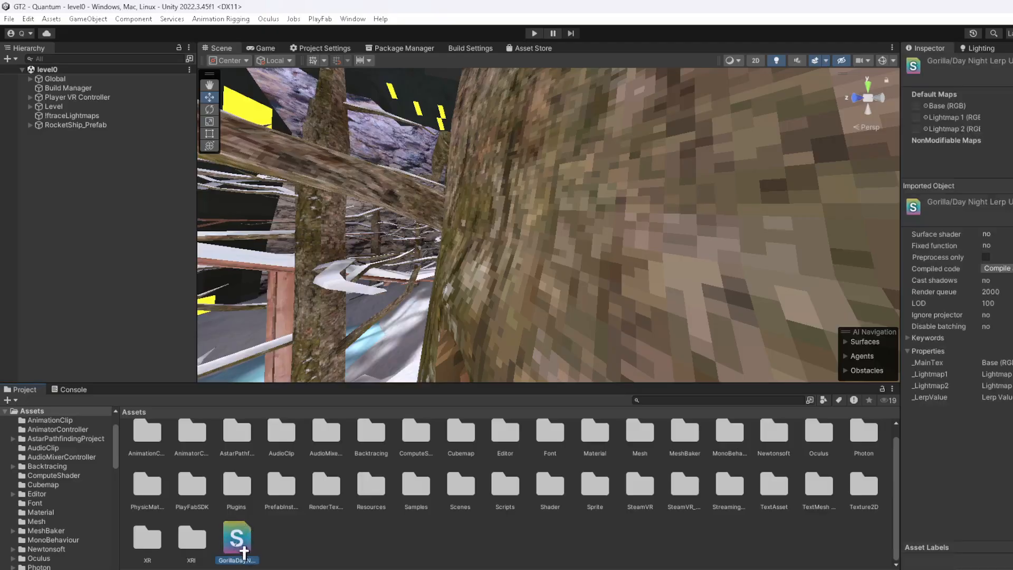
{"action": "left_click_drag", "start_coordinate": [517, 555], "coordinate": [562, 487]}
{"action": "left_click", "coordinate": [579, 560]}
Select the needlesbody mesh of a mountain pine tree and switch its pinetreebranchsmall material to the Standard shader
{"action": "right_click_drag", "start_coordinate": [475, 296], "coordinate": [657, 307]}
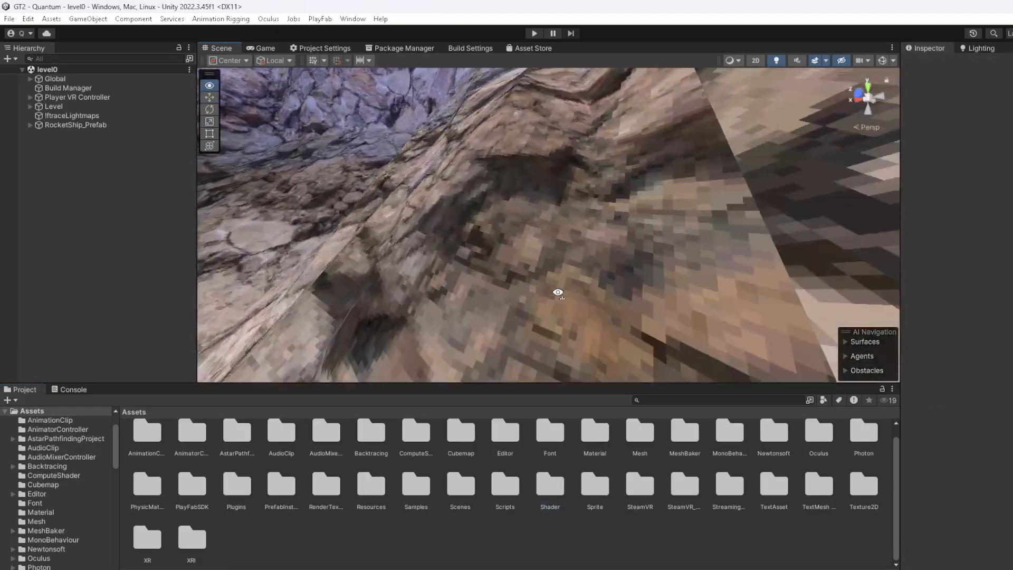
{"action": "right_click_drag", "start_coordinate": [557, 293], "coordinate": [544, 246]}
{"action": "left_click", "coordinate": [547, 247]}
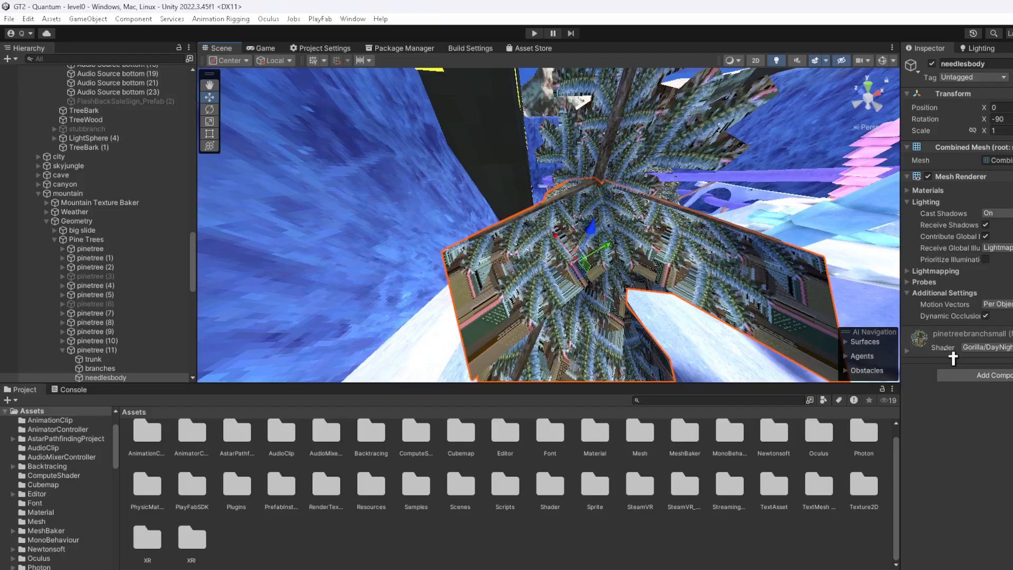
{"action": "left_click", "coordinate": [953, 358]}
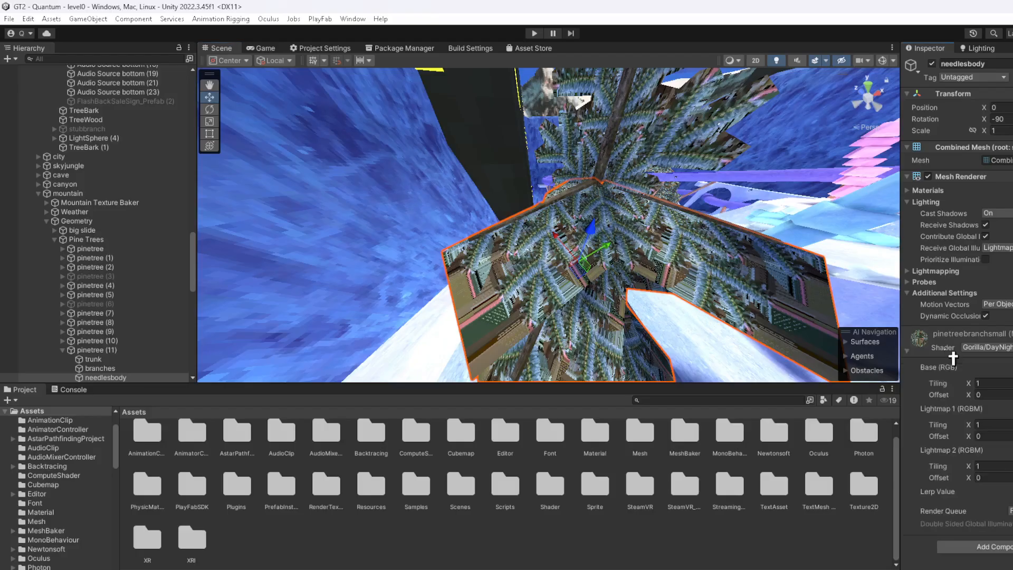
{"action": "left_click", "coordinate": [982, 349]}
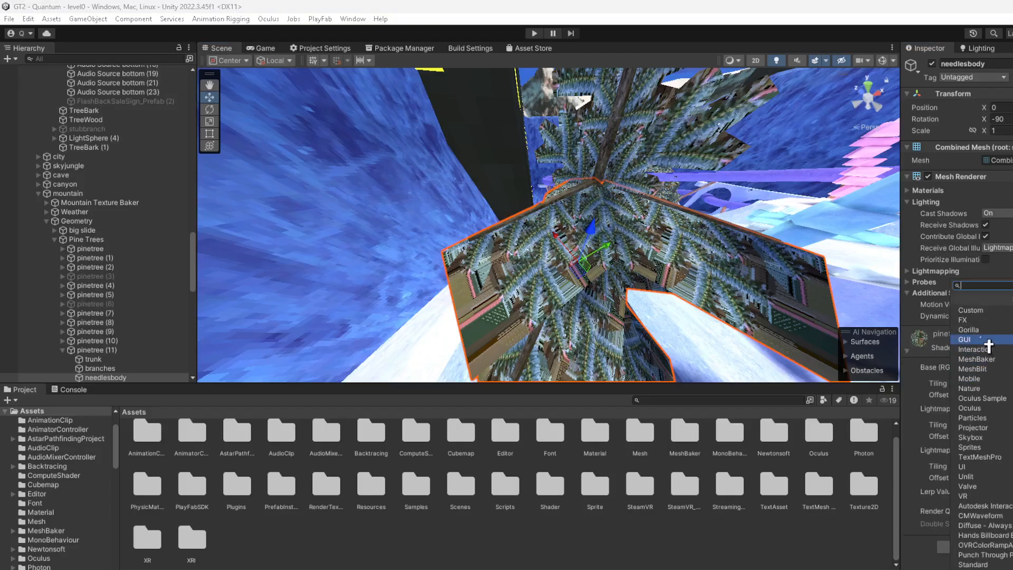
{"action": "left_click", "coordinate": [985, 564]}
Enable Emission on the pinetreebranchsmall material and use its albedo texture as the emission map
{"action": "left_click", "coordinate": [994, 501]}
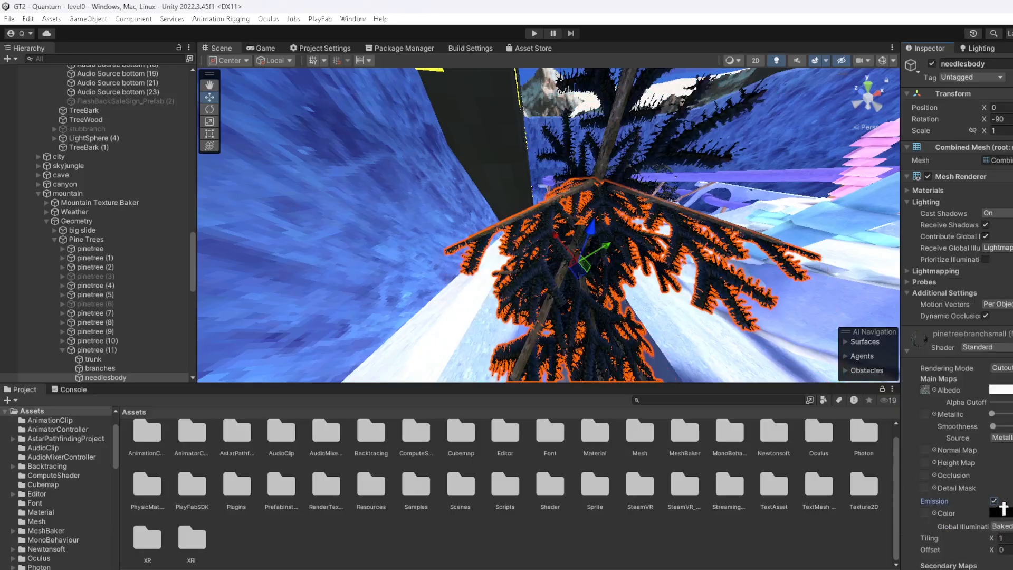
{"action": "left_click", "coordinate": [927, 390]}
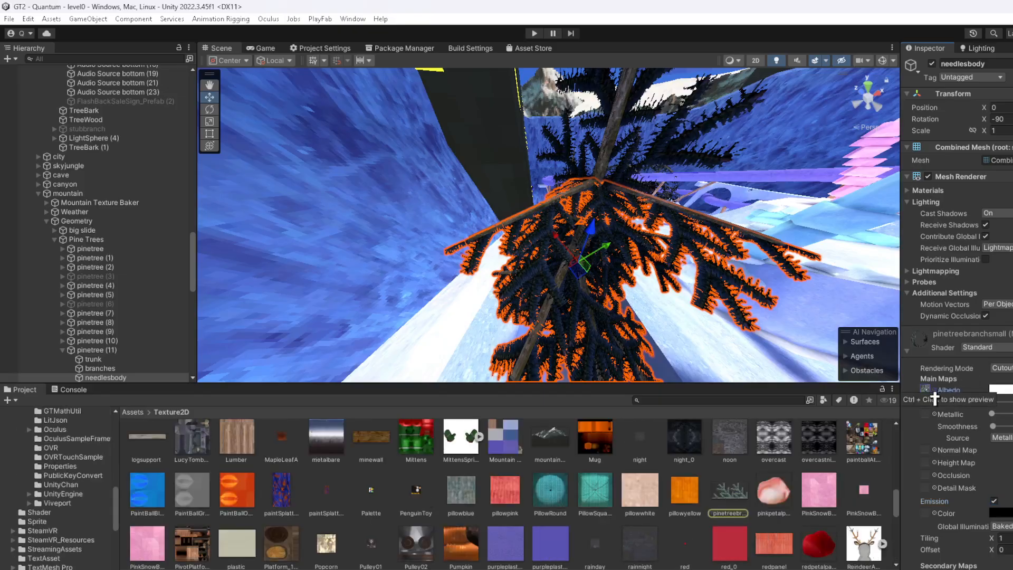
{"action": "left_click_drag", "start_coordinate": [733, 496], "coordinate": [926, 513]}
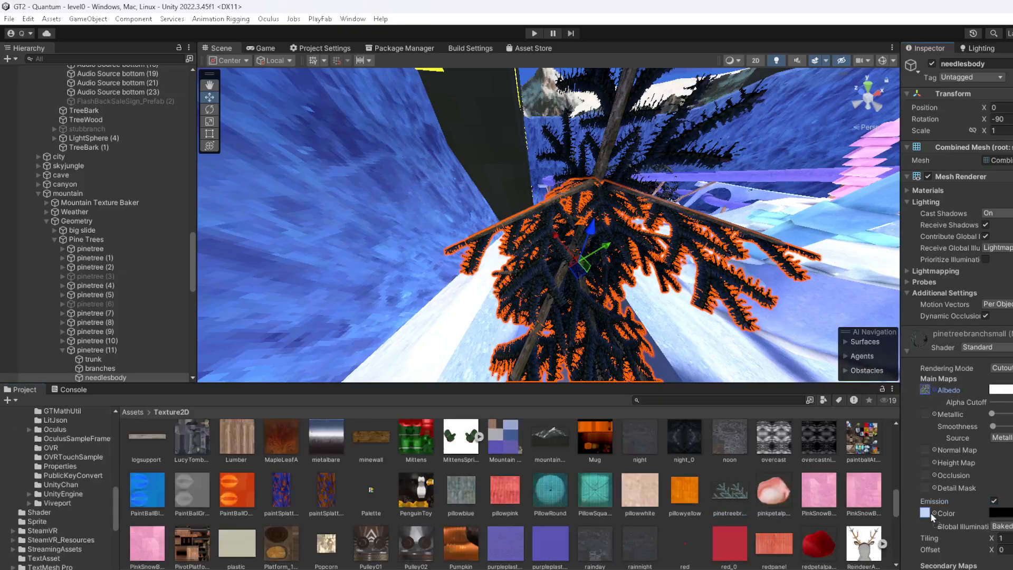
Deselect the pine needles mesh, return to the root Assets folder and collapse the Level object in the scene hierarchy
{"action": "key", "text": "s"}
{"action": "right_click_drag", "start_coordinate": [657, 280], "coordinate": [697, 254]}
{"action": "key", "text": "w"}
{"action": "left_click", "coordinate": [619, 471]}
{"action": "left_click", "coordinate": [130, 412]}
{"action": "scroll", "coordinate": [119, 295], "scroll_direction": "up", "scroll_amount": 4}
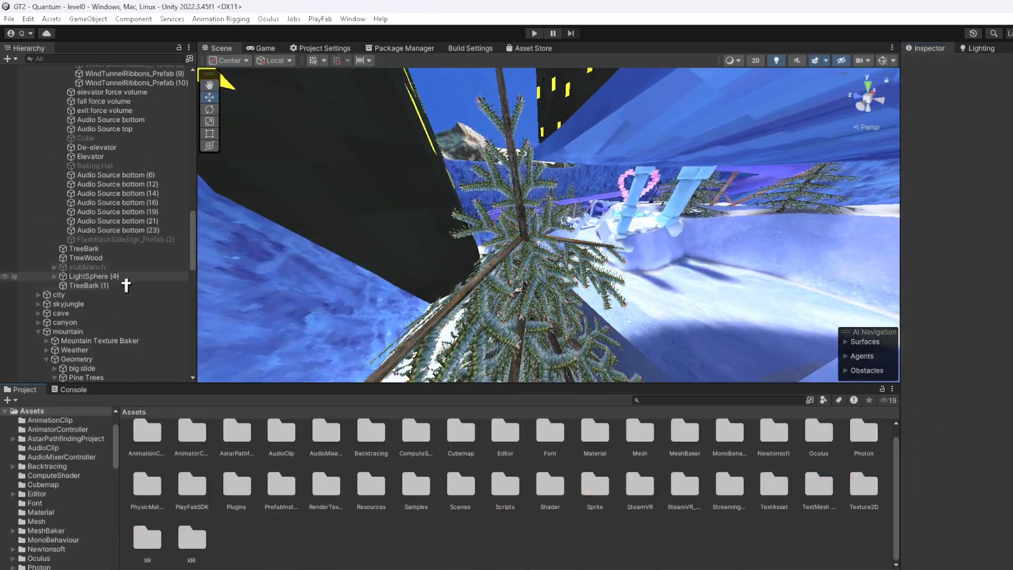
{"action": "left_click_drag", "start_coordinate": [192, 227], "coordinate": [185, 81]}
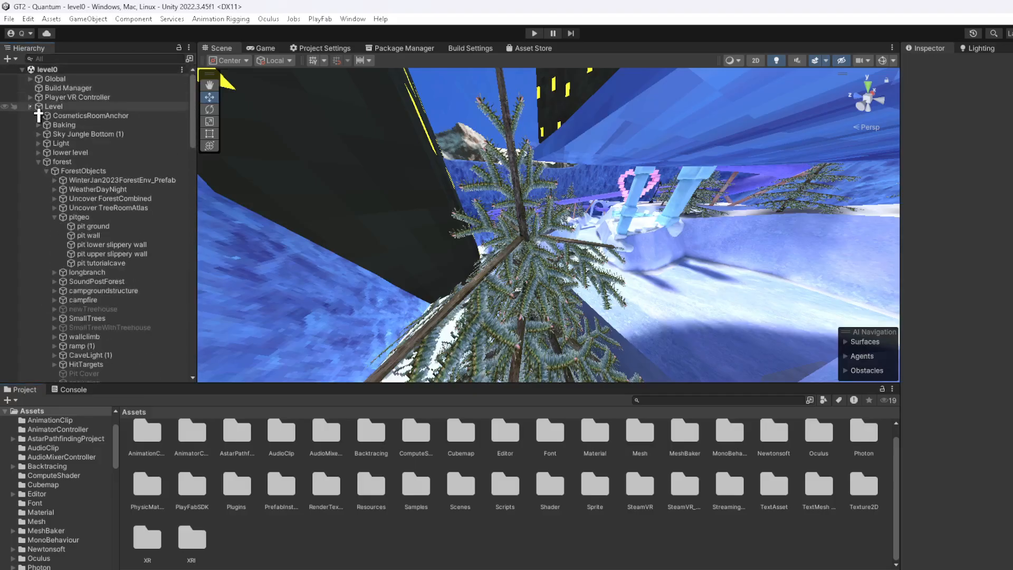
{"action": "left_click", "coordinate": [30, 106]}
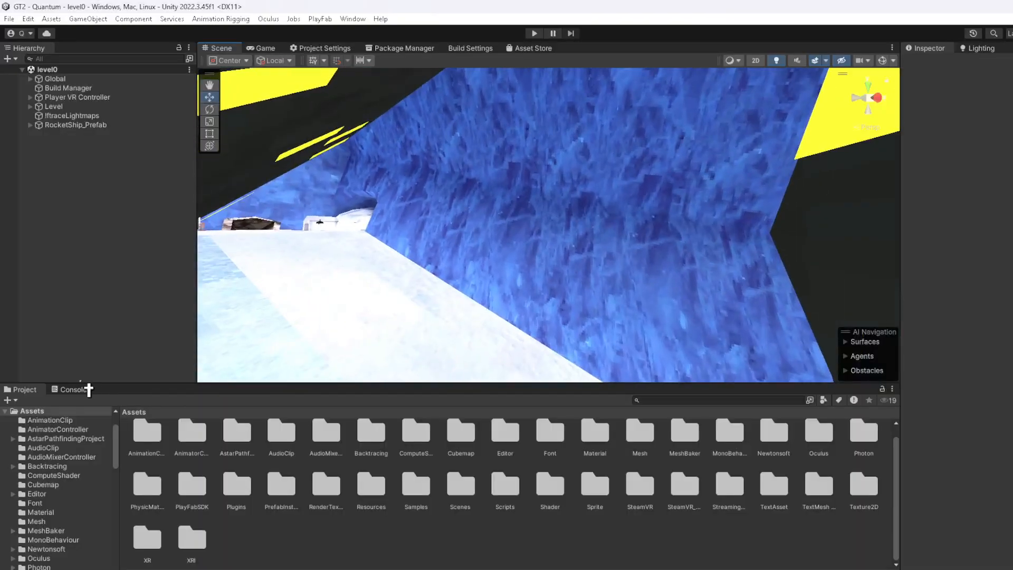
Clear the console messages and return to the project assets
{"action": "left_click", "coordinate": [73, 390]}
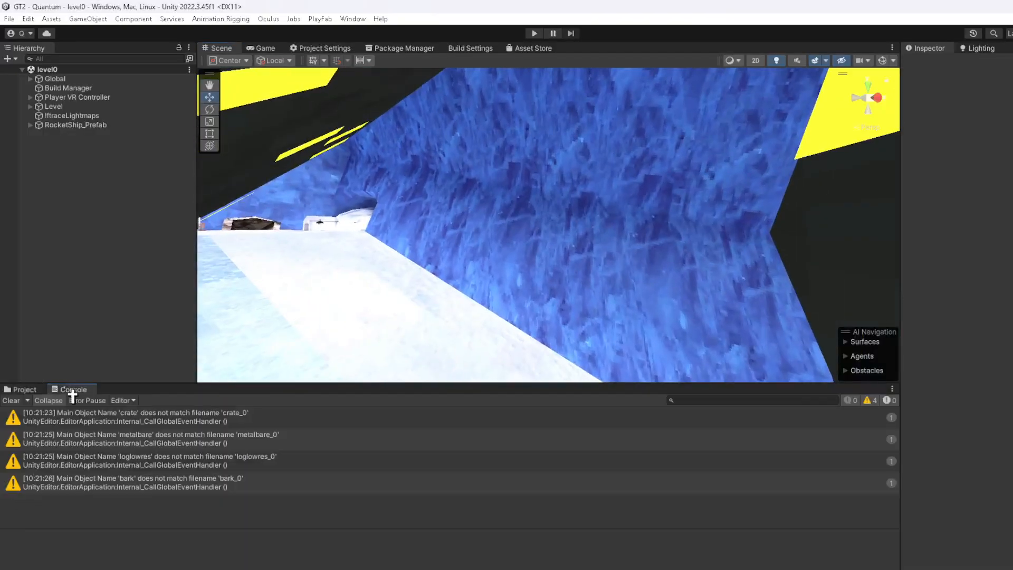
{"action": "left_click", "coordinate": [14, 400]}
{"action": "left_click", "coordinate": [24, 390]}
Create an empty object named "Mods and Reflections" at the root of the scene hierarchy
{"action": "right_click", "coordinate": [69, 181]}
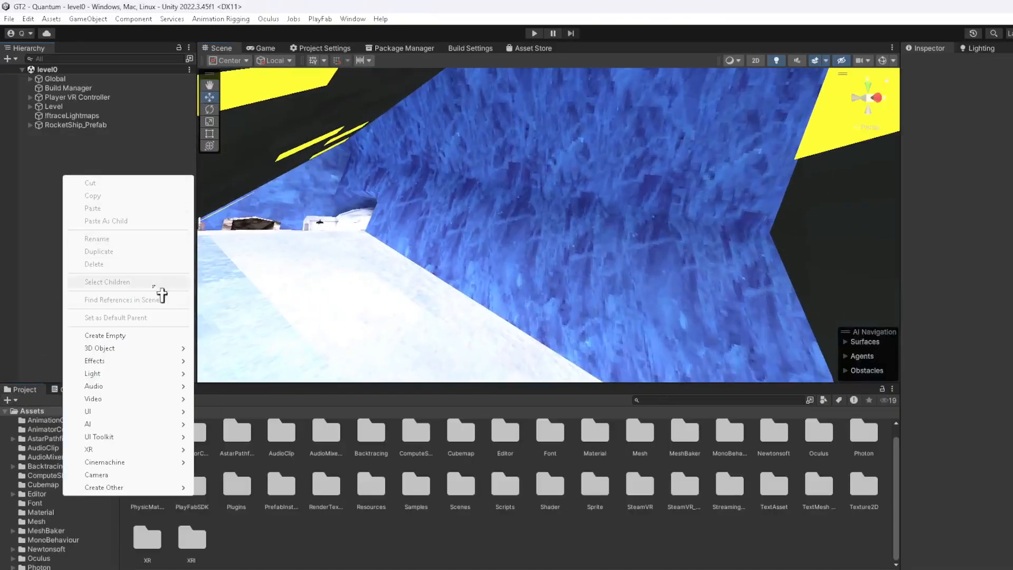
{"action": "left_click", "coordinate": [121, 335]}
{"action": "type", "text": "Mods"}
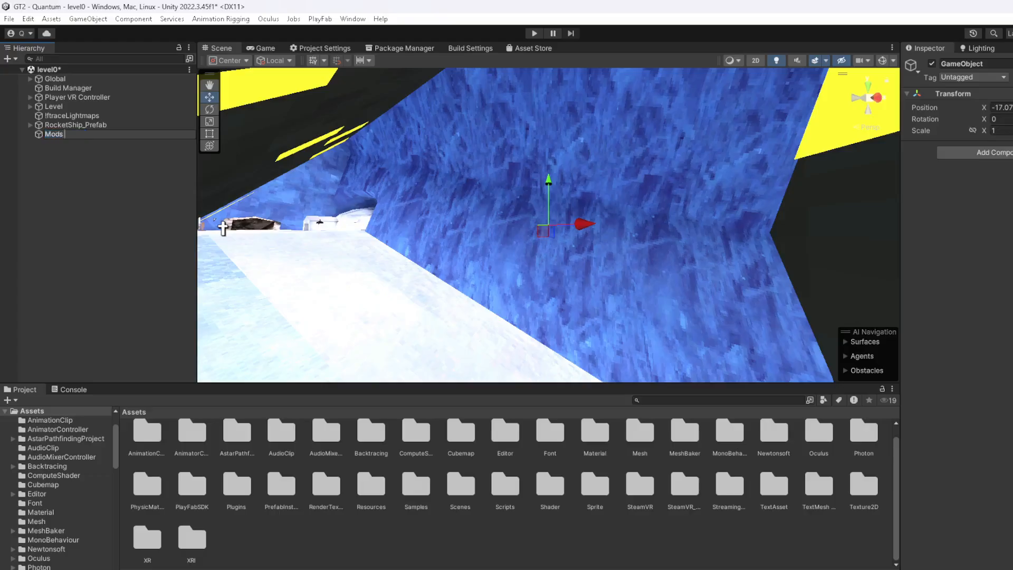
{"action": "type", "text": " and Reflections"}
{"action": "key", "text": "Return"}
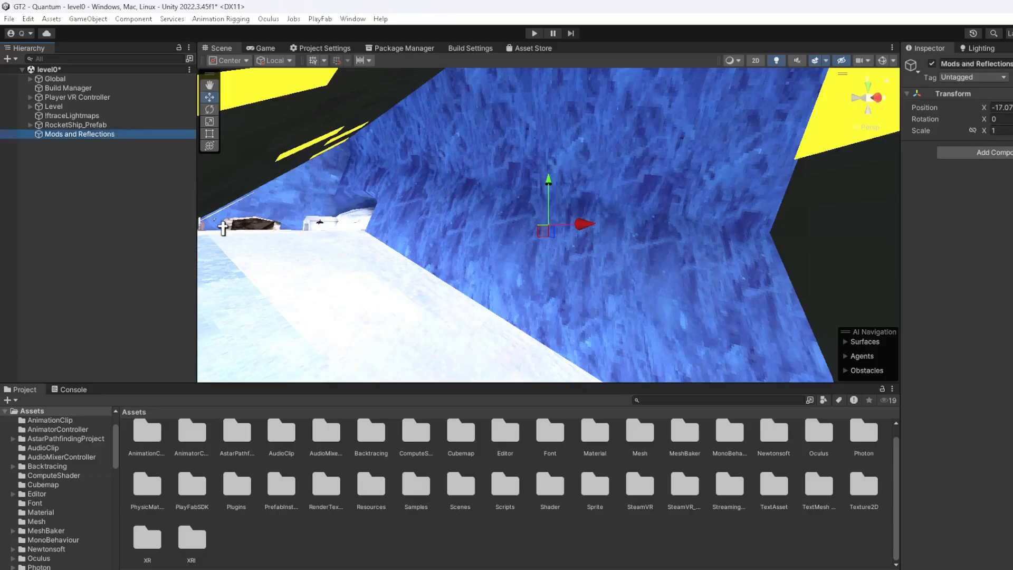
Create an empty child object named "WASD" under Mods and Reflections
{"action": "right_click_drag", "start_coordinate": [554, 253], "coordinate": [285, 245]}
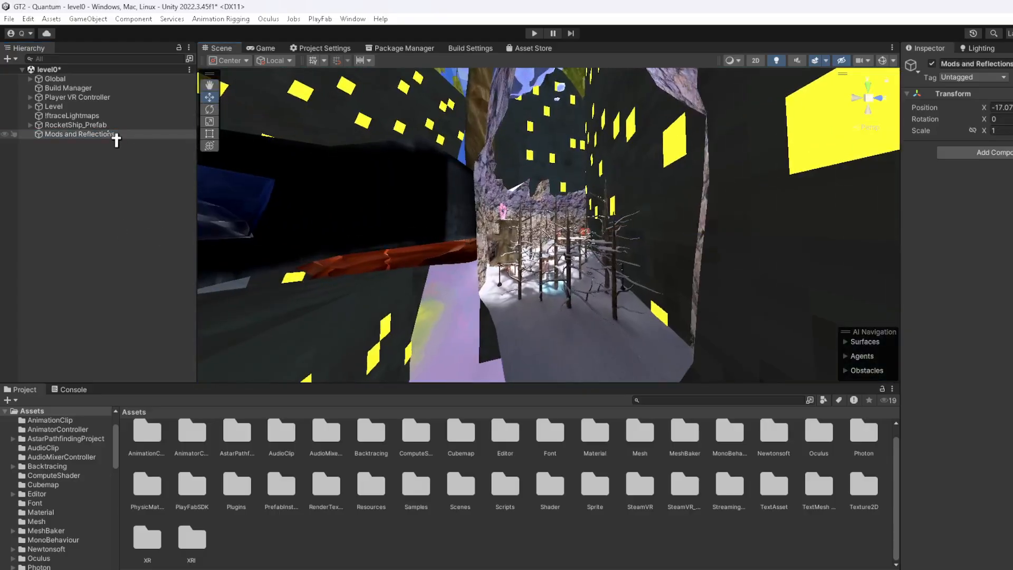
{"action": "left_click", "coordinate": [112, 136]}
{"action": "right_click", "coordinate": [115, 136]}
{"action": "left_click", "coordinate": [179, 309]}
{"action": "type", "text": "W"}
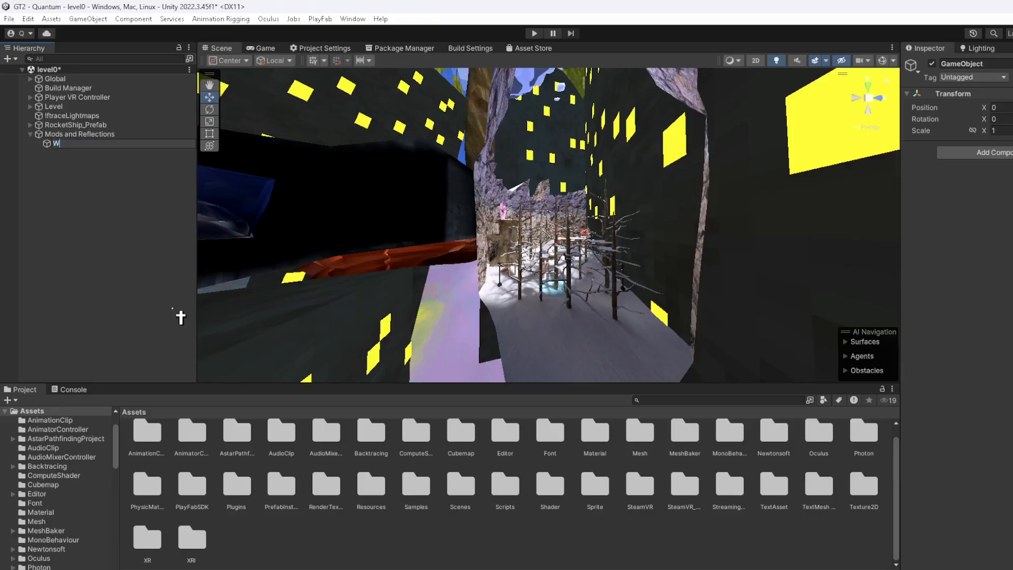
{"action": "type", "text": "ASD"}
{"action": "key", "text": "Return"}
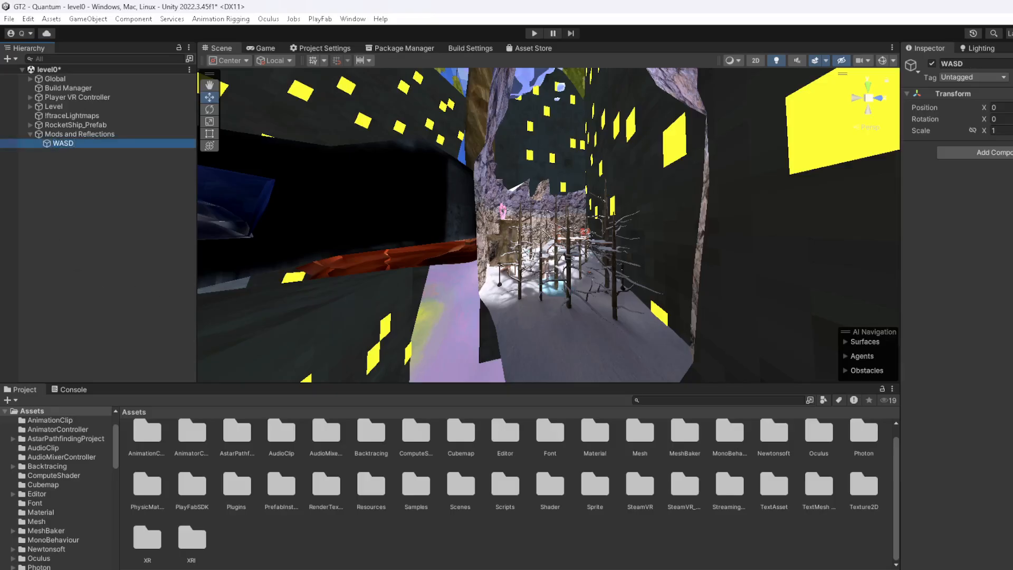
Add a Reflection Probe under Mods and Reflections, keep its default name and frame it in the scene
{"action": "left_click", "coordinate": [95, 136]}
{"action": "right_click", "coordinate": [84, 136]}
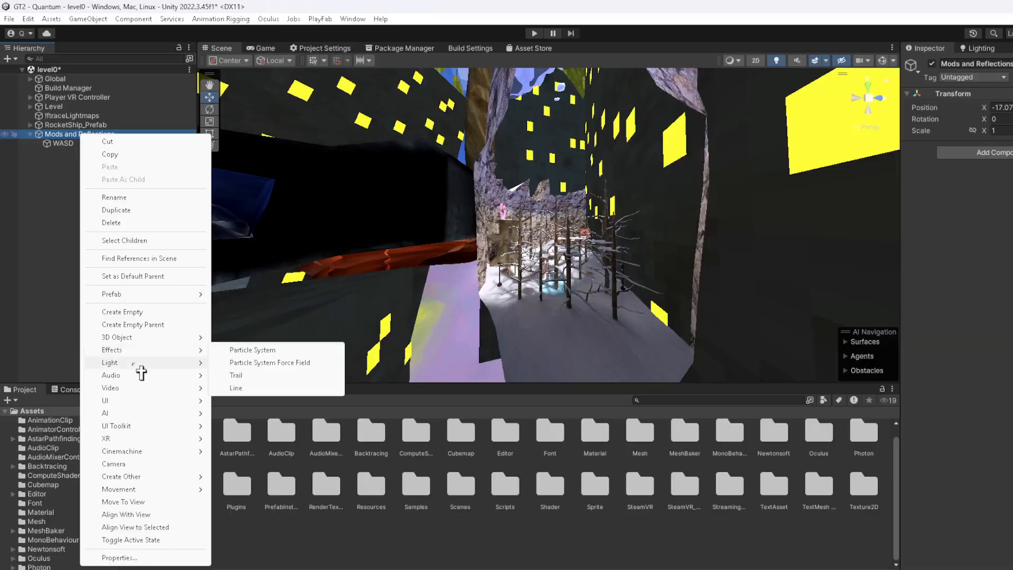
{"action": "mouse_move", "coordinate": [132, 363]}
{"action": "left_click", "coordinate": [282, 417]}
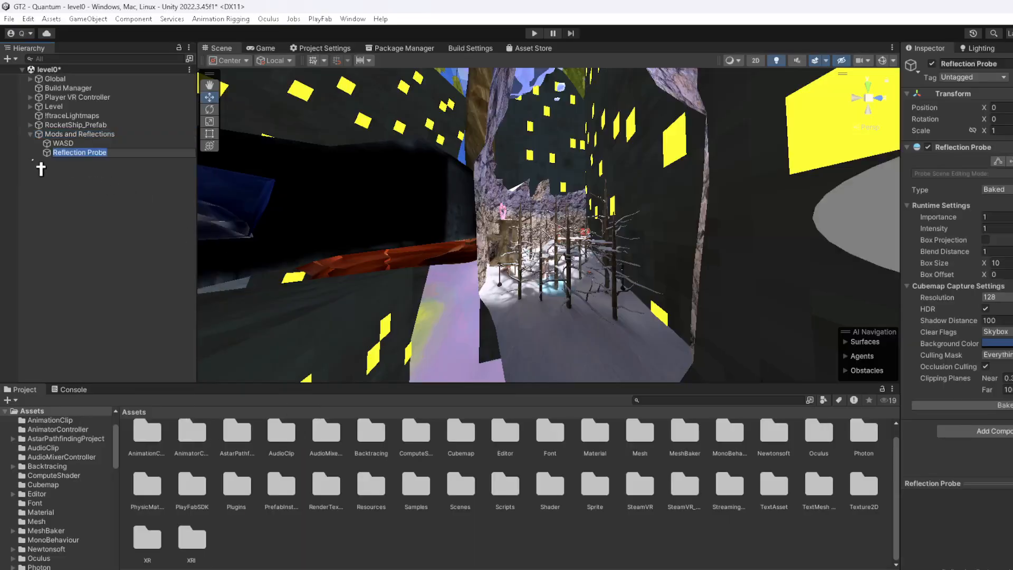
{"action": "key", "text": "Return"}
{"action": "key", "text": "f"}
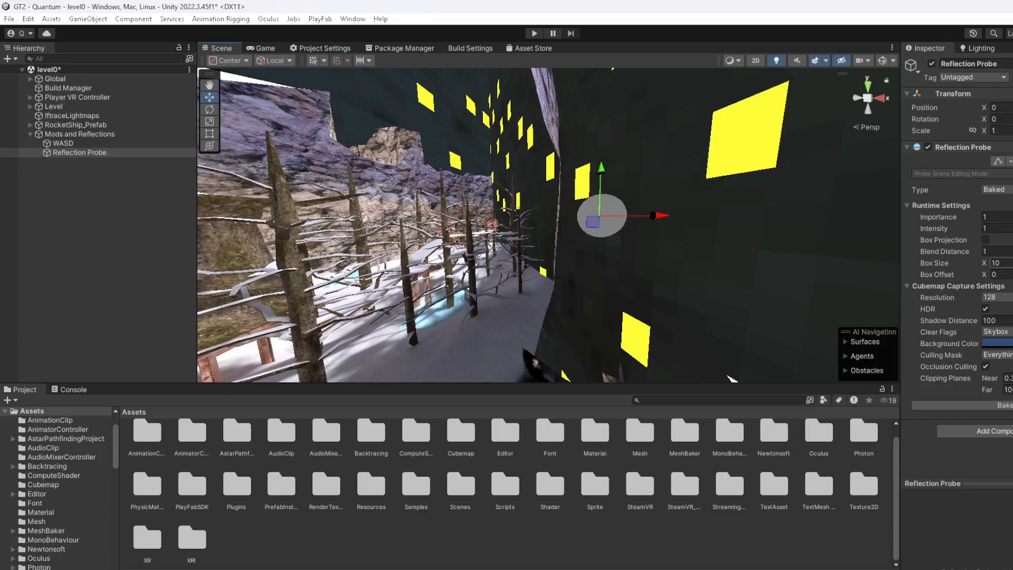
Set the reflection probe's box size to 99999999 and bake it, then collapse the Mods and Reflections object
{"action": "left_click", "coordinate": [1002, 263]}
{"action": "type", "text": "99999999"}
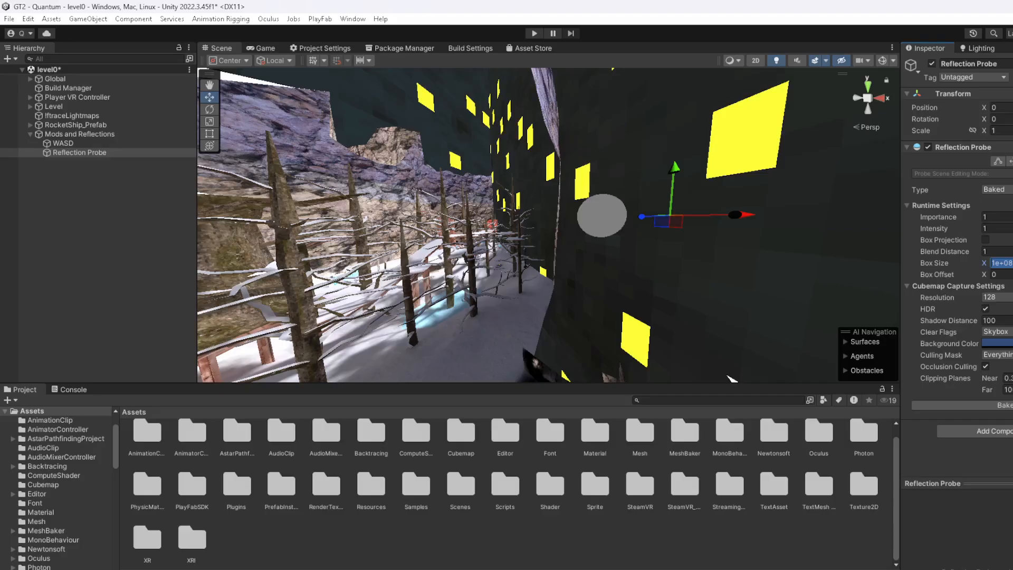
{"action": "key", "text": "Return"}
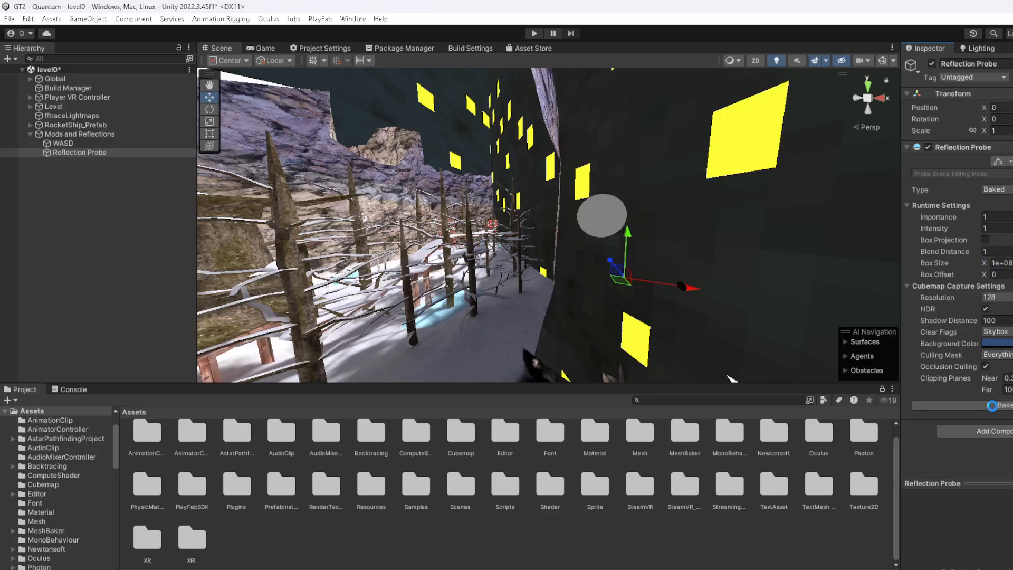
{"action": "left_click", "coordinate": [802, 523]}
{"action": "right_click_drag", "start_coordinate": [613, 340], "coordinate": [287, 271]}
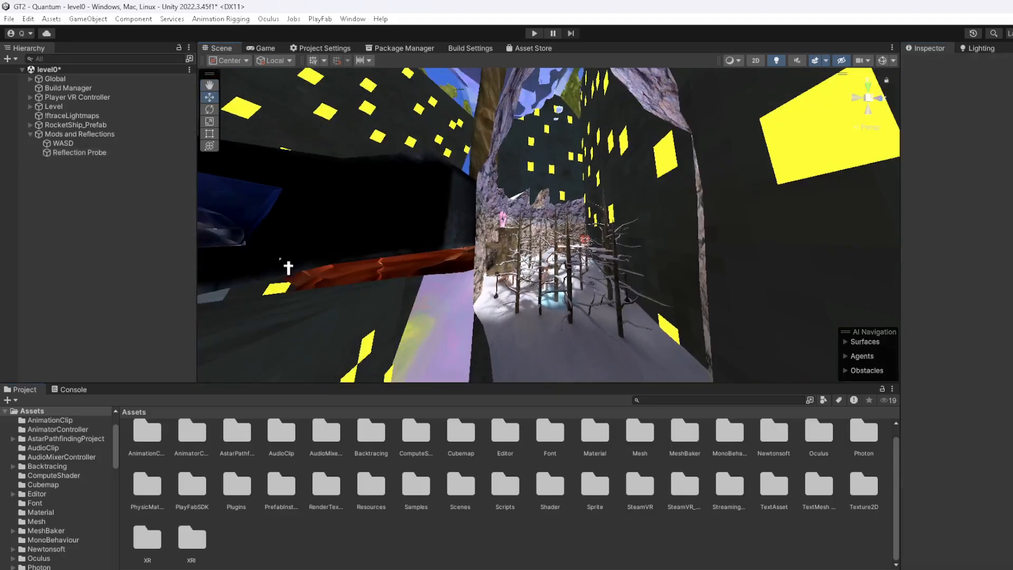
{"action": "left_click", "coordinate": [30, 134]}
Replace the motdtext on the Message of the Day board with "PROJECT MADE BY QUANTUM!" and, below it, "discord.gg/qixgtch"
{"action": "right_click_drag", "start_coordinate": [295, 211], "coordinate": [371, 321]}
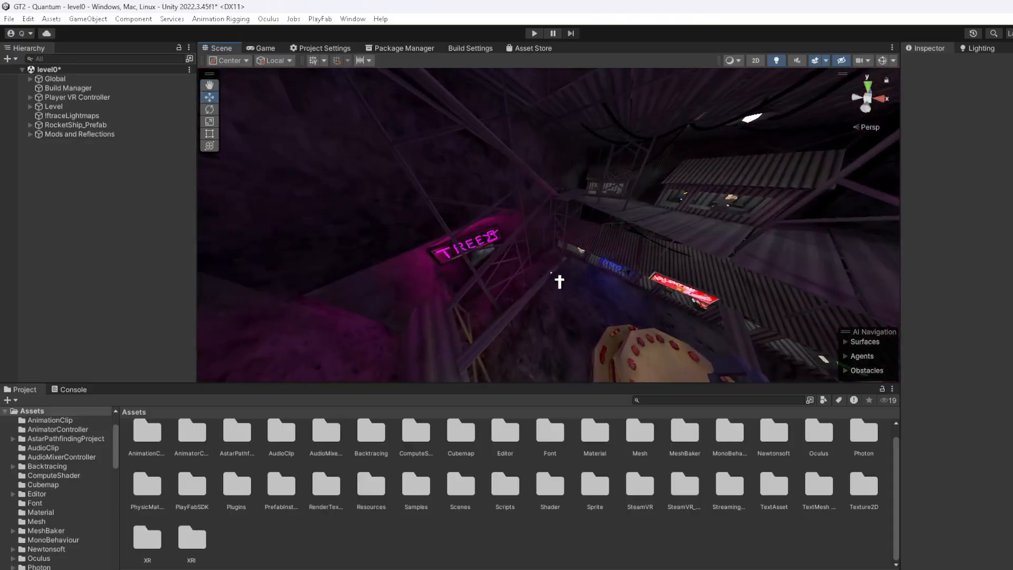
{"action": "right_click_drag", "start_coordinate": [633, 294], "coordinate": [545, 252]}
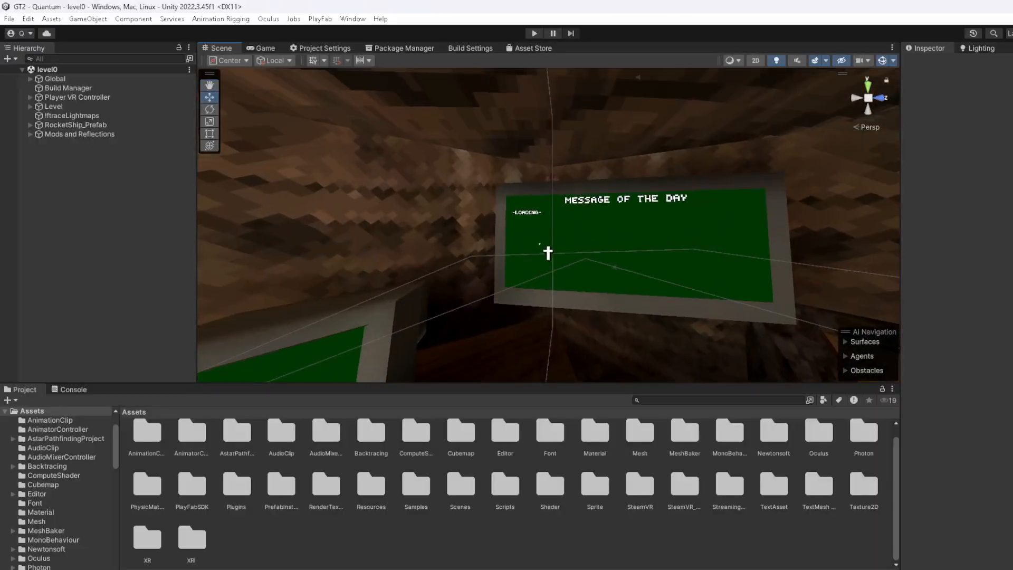
{"action": "left_click", "coordinate": [662, 246]}
{"action": "left_click", "coordinate": [1010, 257]}
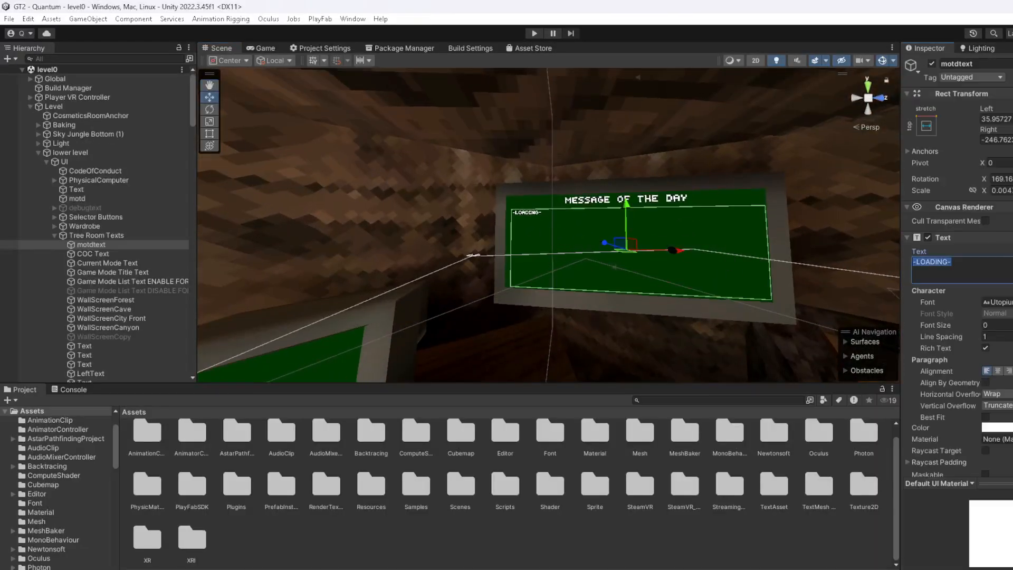
{"action": "type", "text": "PROJECT MADE BY QUANTUM"}
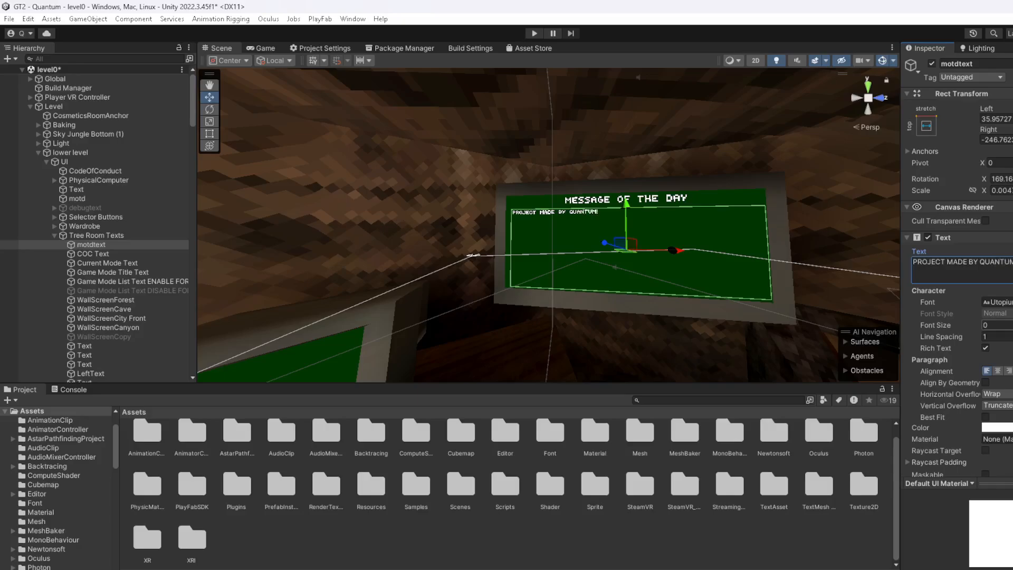
{"action": "key", "text": "Return"}
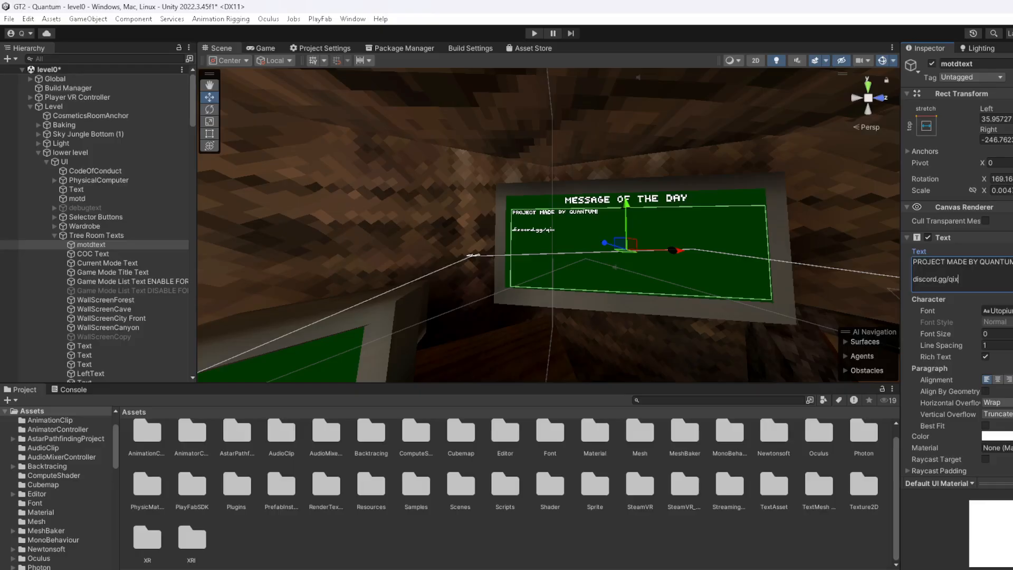
Remove the Play Fab Title Data Text component from motdtext, deselect it and collapse the Level object
{"action": "scroll", "coordinate": [957, 316], "scroll_direction": "down", "scroll_amount": 5}
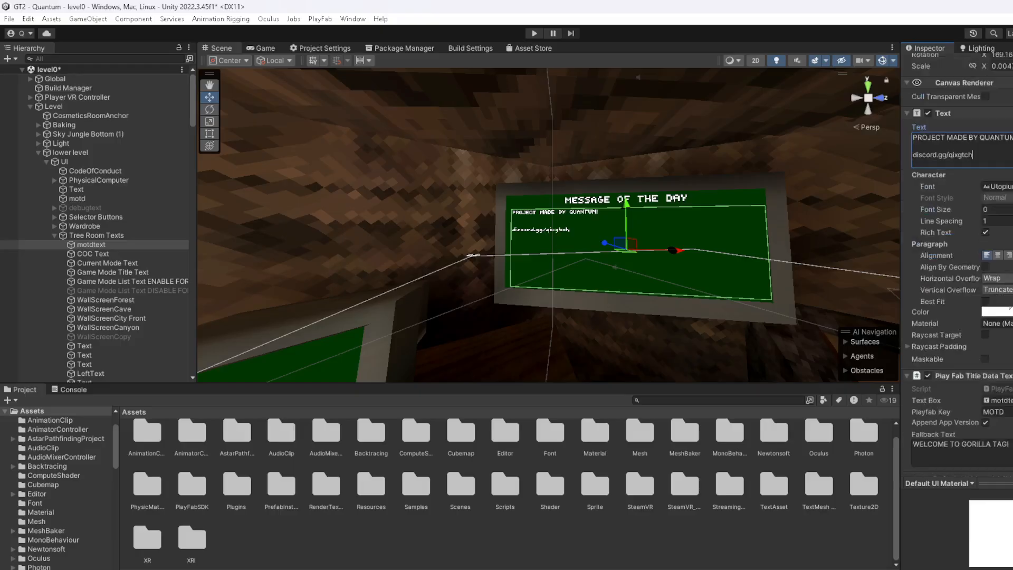
{"action": "right_click", "coordinate": [966, 347]}
{"action": "left_click", "coordinate": [1006, 371]}
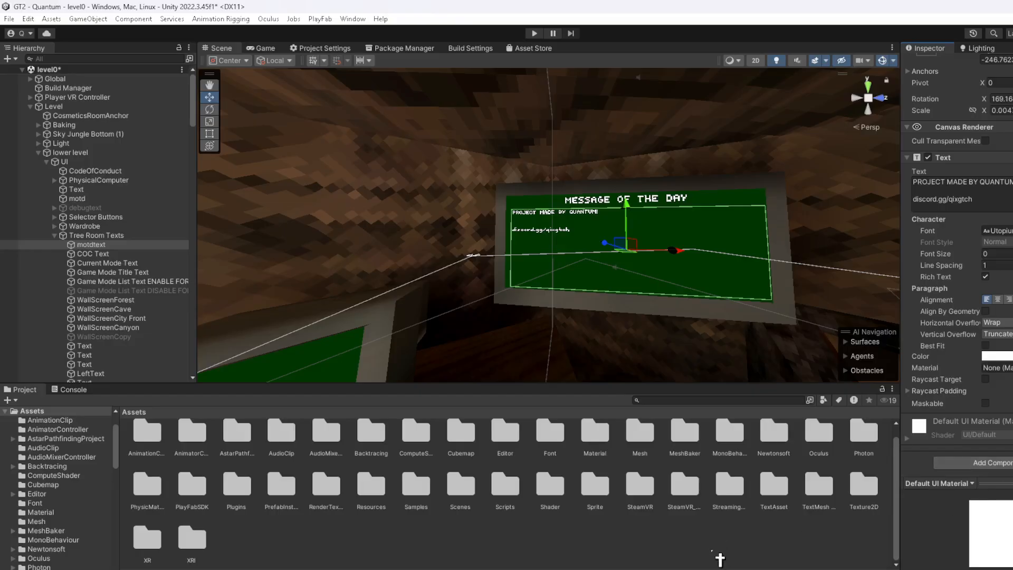
{"action": "left_click", "coordinate": [706, 550]}
{"action": "left_click", "coordinate": [29, 106]}
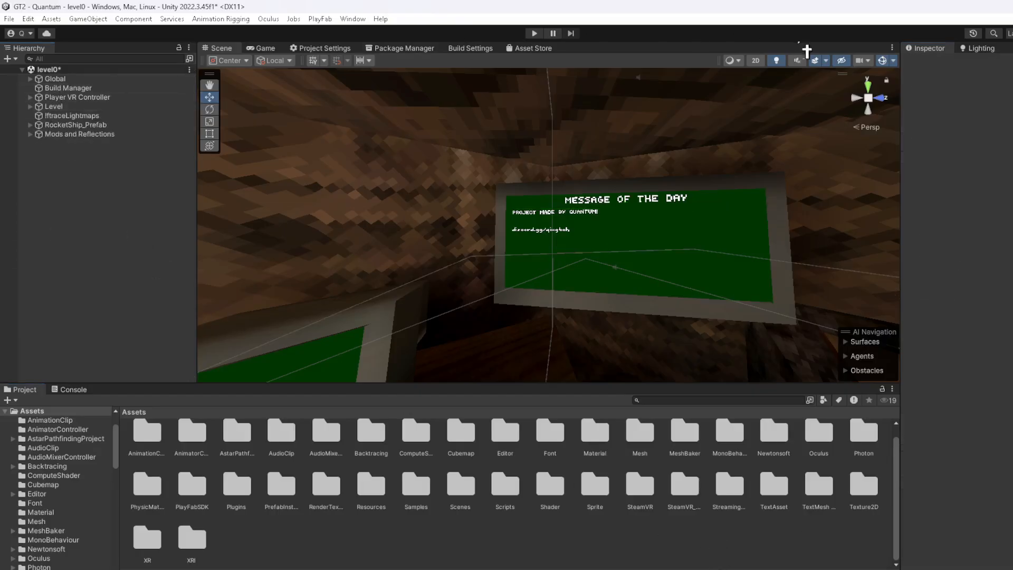
Hide the scene gizmos and save the scene
{"action": "left_click", "coordinate": [883, 63]}
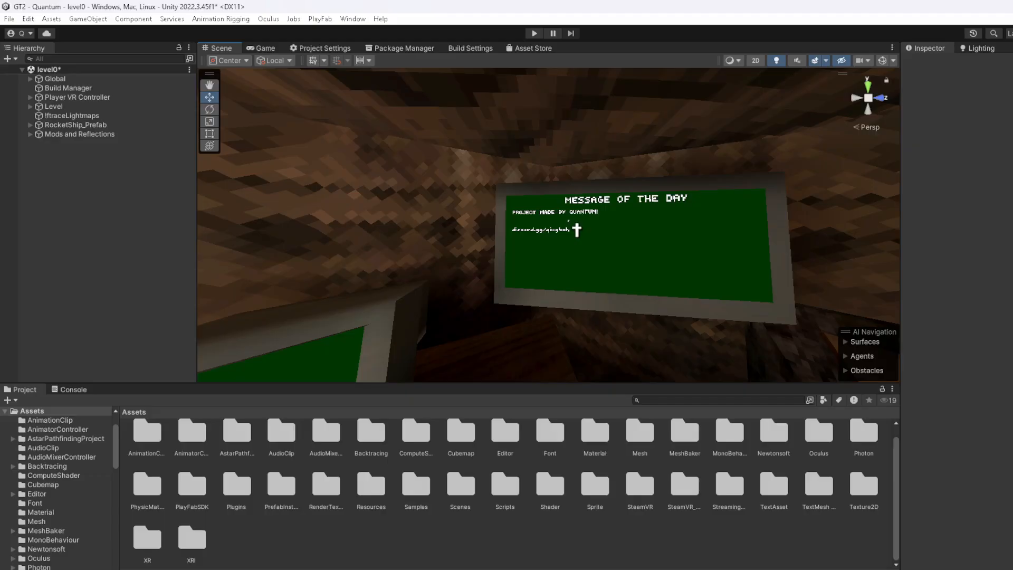
{"action": "key", "text": "ctrl+s"}
{"action": "right_click_drag", "start_coordinate": [502, 243], "coordinate": [393, 224]}
Show the gizmos again and change the motdtext colour on the Message of the Day board to light magenta
{"action": "left_click", "coordinate": [883, 61]}
{"action": "right_click_drag", "start_coordinate": [533, 214], "coordinate": [585, 243]}
{"action": "left_click", "coordinate": [569, 212]}
{"action": "scroll", "coordinate": [958, 311], "scroll_direction": "down", "scroll_amount": 3}
{"action": "left_click", "coordinate": [997, 356]}
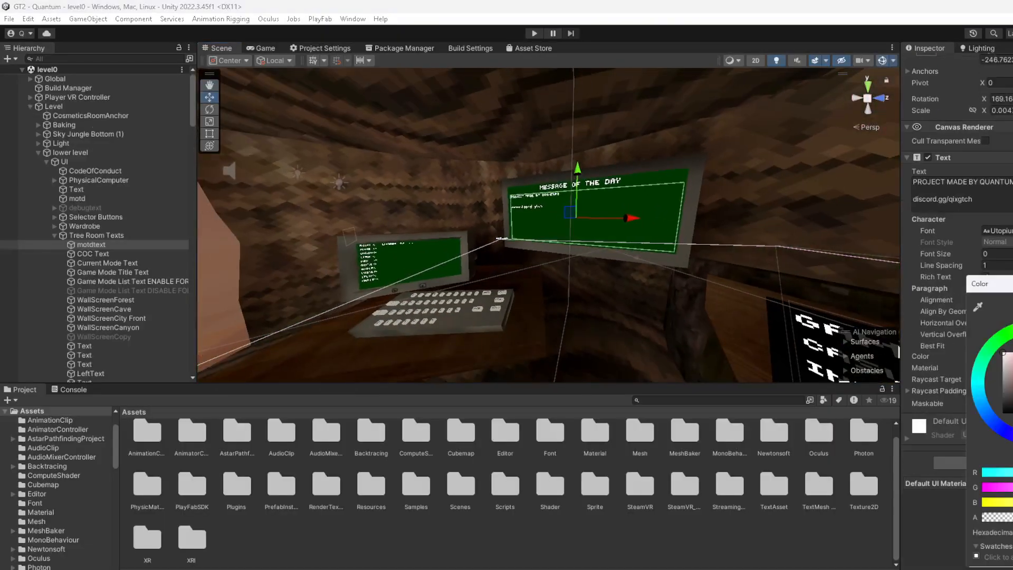
{"action": "left_click_drag", "start_coordinate": [1012, 488], "coordinate": [683, 466]}
{"action": "key", "text": "f"}
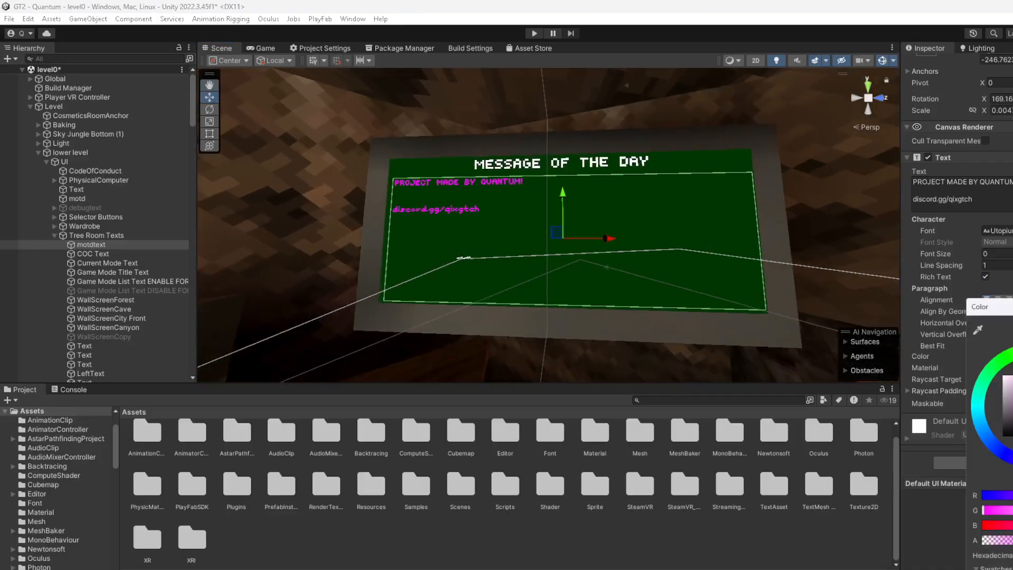
{"action": "left_click_drag", "start_coordinate": [1009, 513], "coordinate": [1012, 511]}
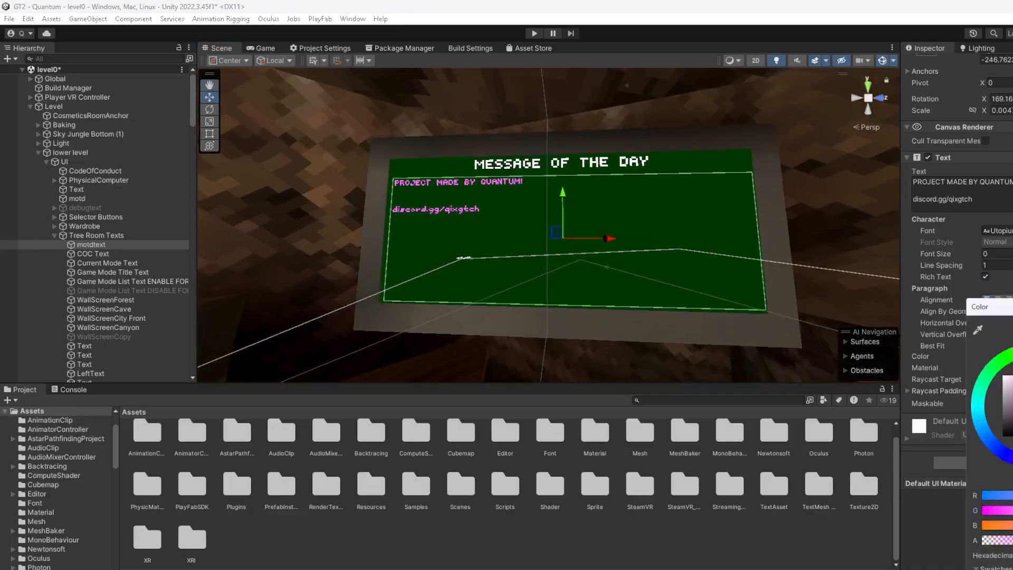
{"action": "left_click", "coordinate": [1012, 307]}
Change the colour of the MESSAGE OF THE DAY heading to light red and deselect it
{"action": "left_click", "coordinate": [654, 180]}
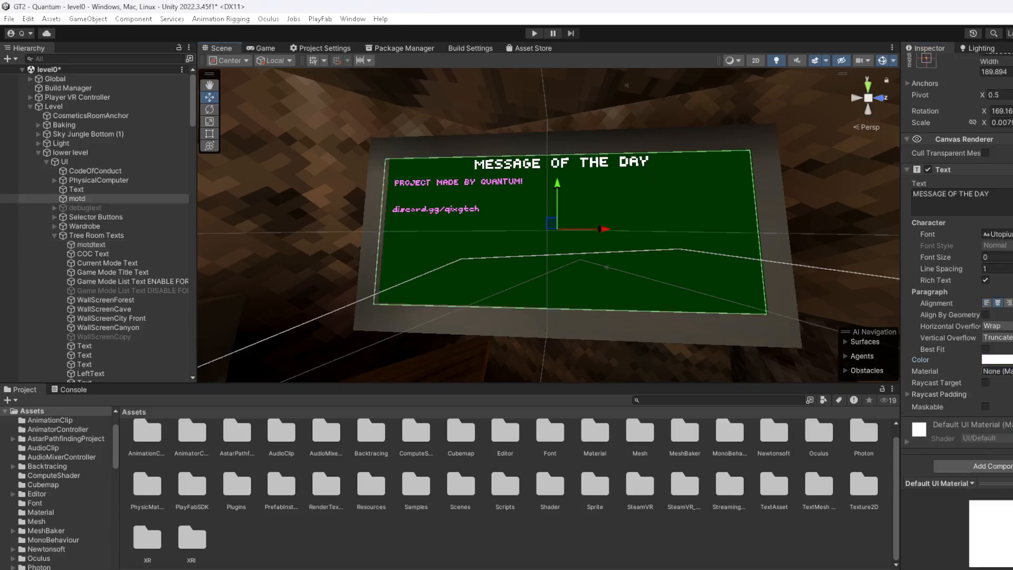
{"action": "left_click", "coordinate": [1011, 360]}
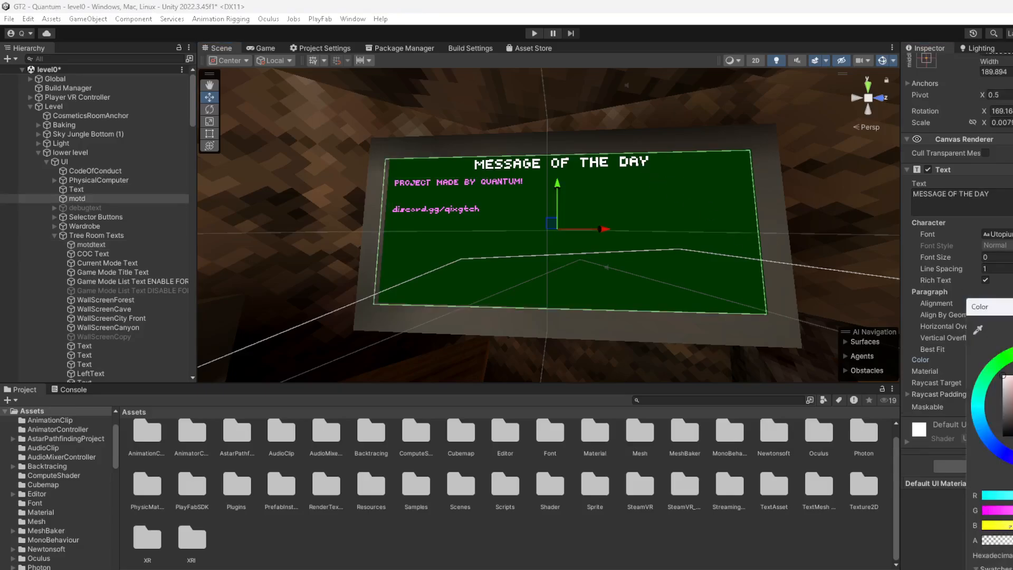
{"action": "left_click_drag", "start_coordinate": [1012, 512], "coordinate": [860, 526]}
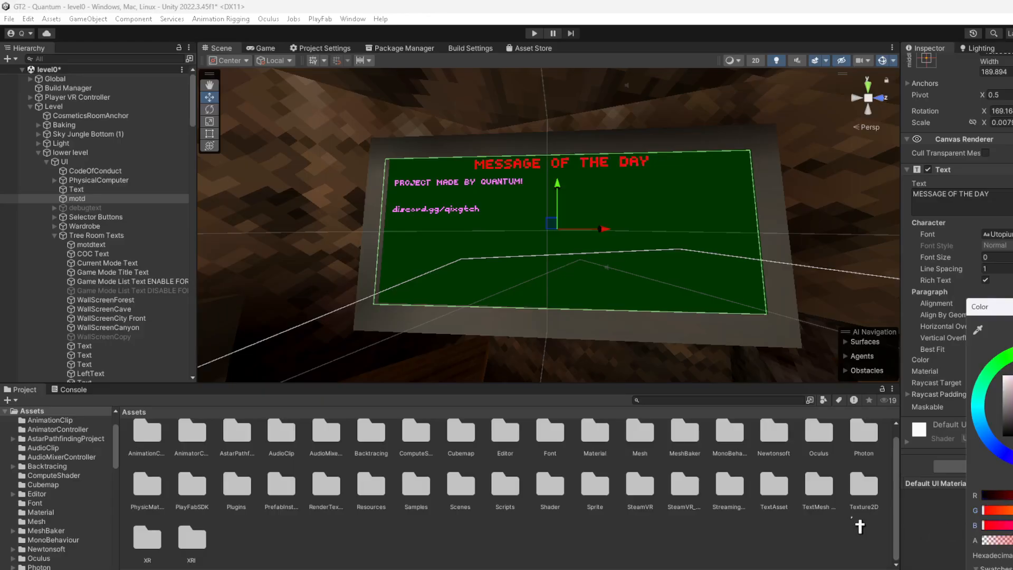
{"action": "left_click_drag", "start_coordinate": [1012, 381], "coordinate": [1012, 377]}
{"action": "left_click", "coordinate": [758, 540]}
Check the recoloured board, collapse the Level object and save the scene with gizmos hidden
{"action": "left_click_drag", "start_coordinate": [684, 264], "coordinate": [779, 239], "text": "alt"}
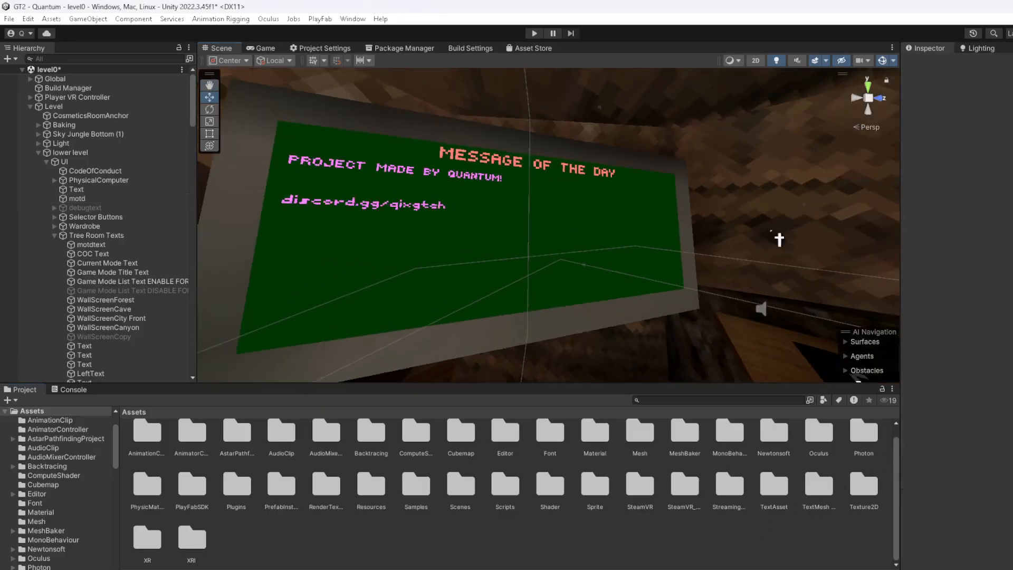
{"action": "right_click_drag", "start_coordinate": [751, 256], "coordinate": [274, 230]}
{"action": "key", "text": "s"}
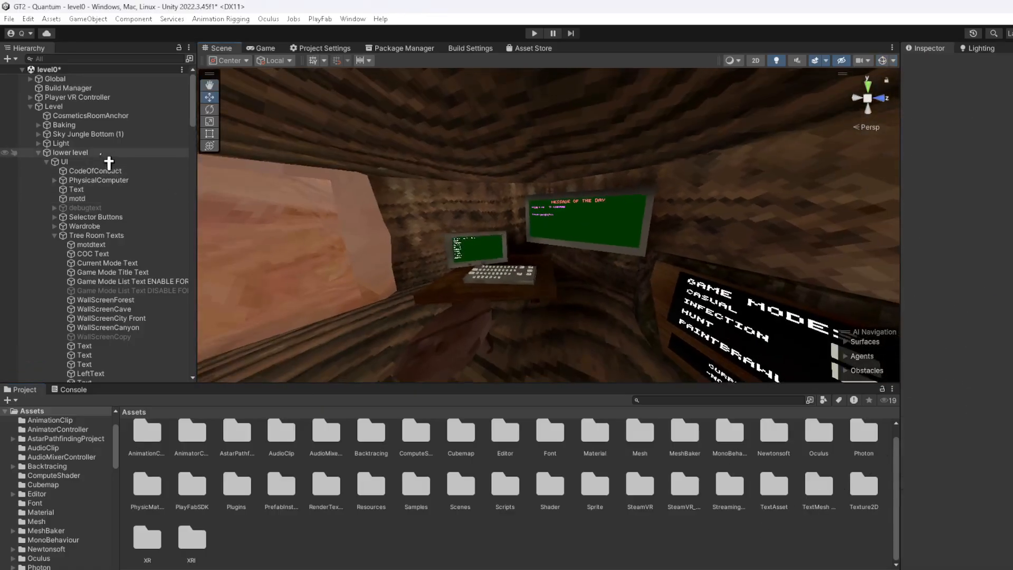
{"action": "left_click", "coordinate": [30, 107]}
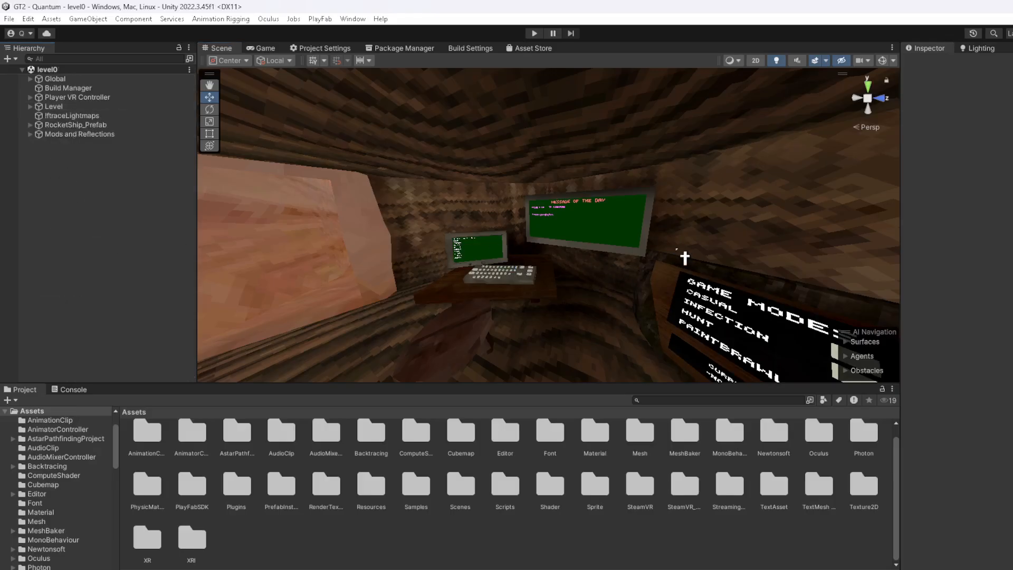
Search the project assets for steammanager and open the SteamManager script in the code editor
{"action": "right_click_drag", "start_coordinate": [684, 258], "coordinate": [444, 257]}
{"action": "key", "text": "w"}
{"action": "left_click", "coordinate": [670, 400]}
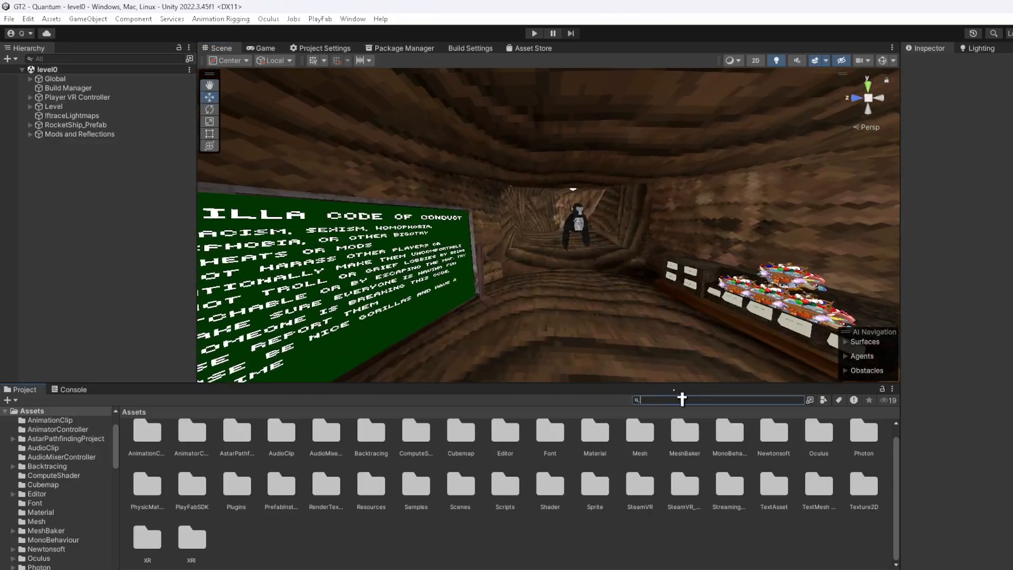
{"action": "type", "text": "steammanager"}
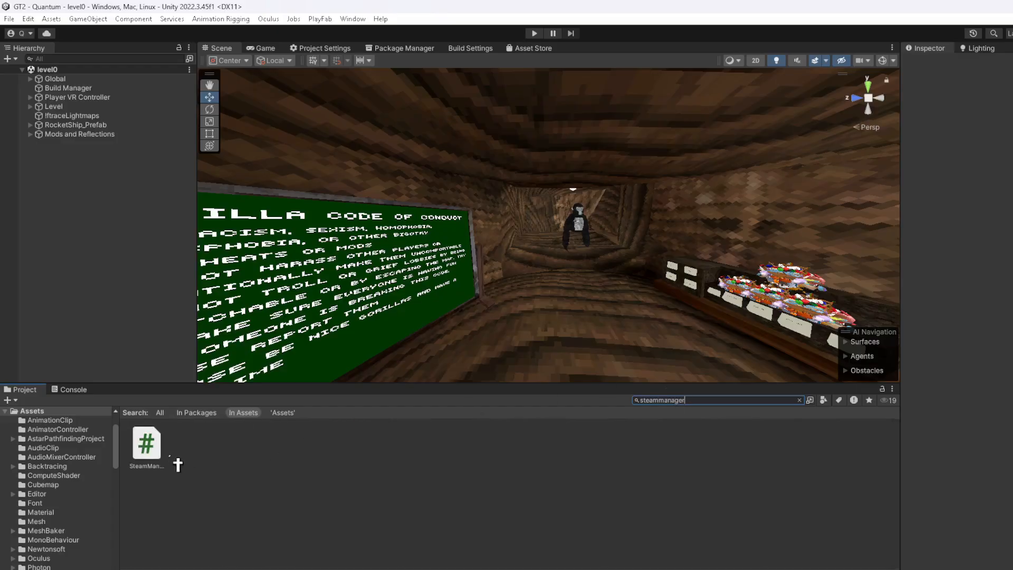
{"action": "double_click", "coordinate": [147, 445]}
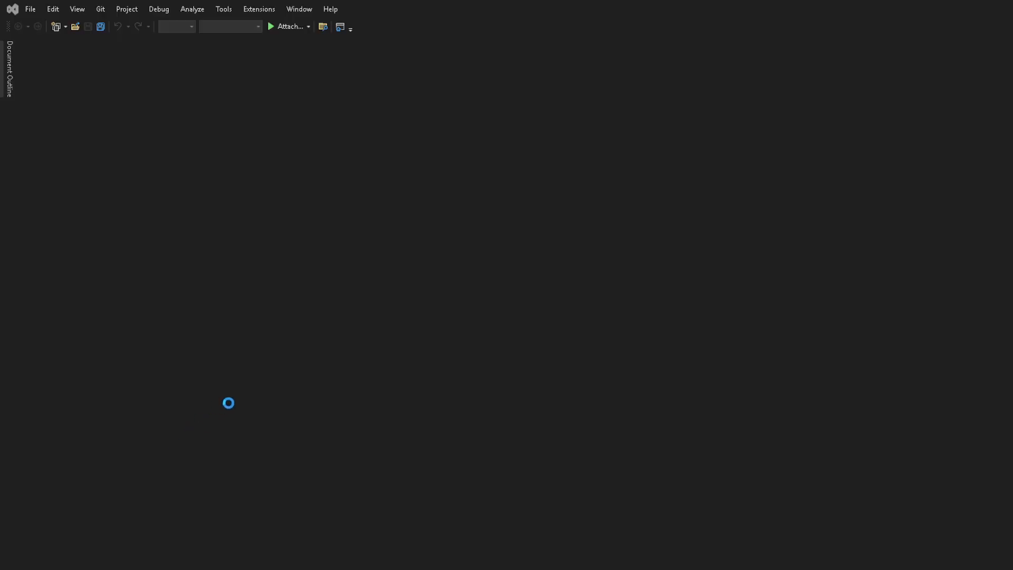
Delete the Application.Quit() line from the RestartAppIfNecessary check in the Awake method of SteamManager.cs
{"action": "scroll", "coordinate": [257, 415], "scroll_direction": "down", "scroll_amount": 5}
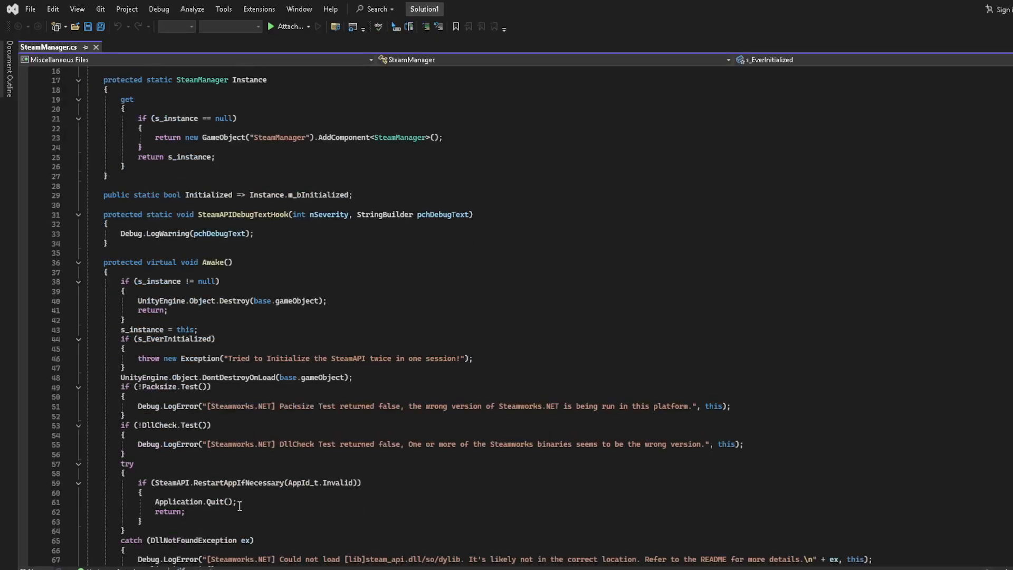
{"action": "left_click_drag", "start_coordinate": [239, 504], "coordinate": [5, 502]}
{"action": "key", "text": "BackSpace"}
{"action": "key", "text": "BackSpace"}
{"action": "scroll", "coordinate": [263, 544], "scroll_direction": "down", "scroll_amount": 1}
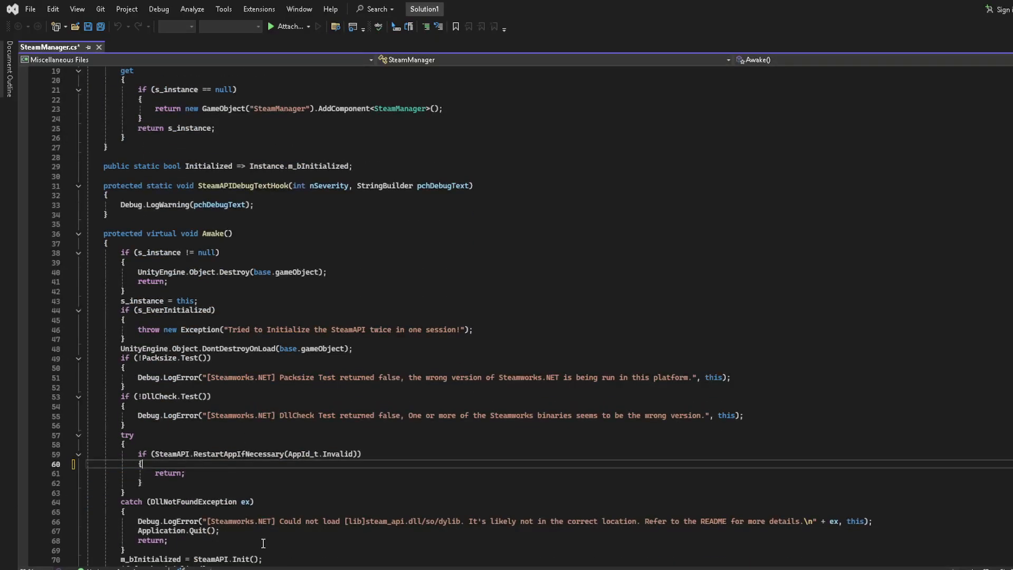
Delete the Application.Quit() line from the DllNotFoundException catch block, save SteamManager.cs and return to Unity
{"action": "scroll", "coordinate": [263, 543], "scroll_direction": "down", "scroll_amount": 1}
{"action": "left_click_drag", "start_coordinate": [225, 502], "coordinate": [88, 502]}
{"action": "key", "text": "BackSpace"}
{"action": "key", "text": "BackSpace"}
{"action": "scroll", "coordinate": [207, 536], "scroll_direction": "down", "scroll_amount": 7}
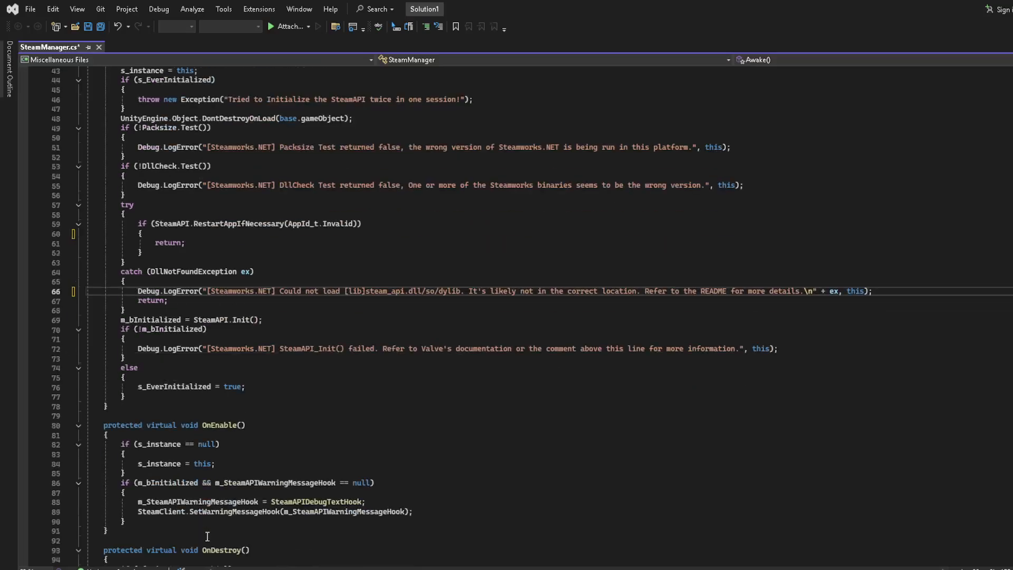
{"action": "scroll", "coordinate": [208, 537], "scroll_direction": "down", "scroll_amount": 4}
{"action": "scroll", "coordinate": [207, 537], "scroll_direction": "down", "scroll_amount": 5}
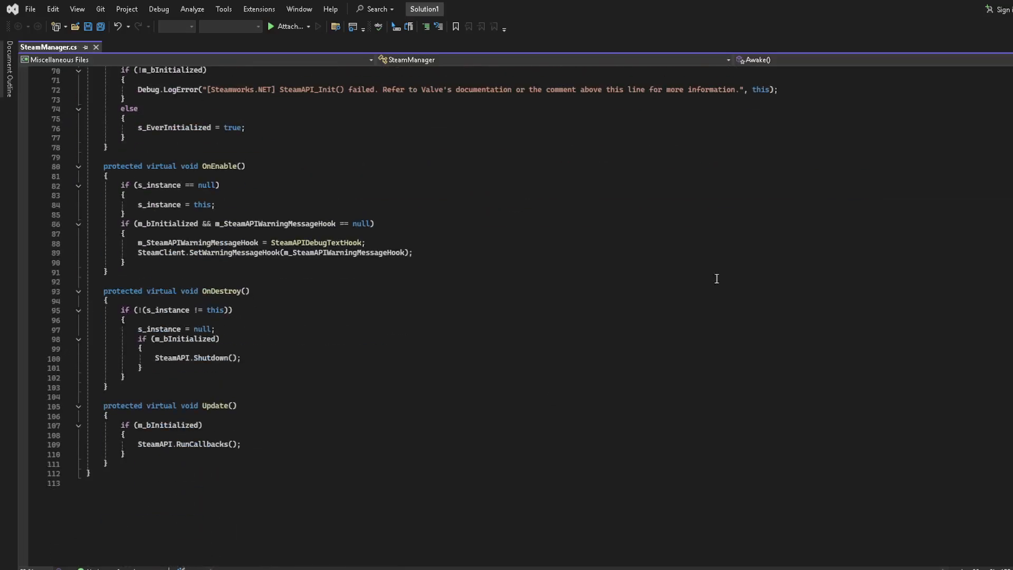
{"action": "key", "text": "alt+Tab"}
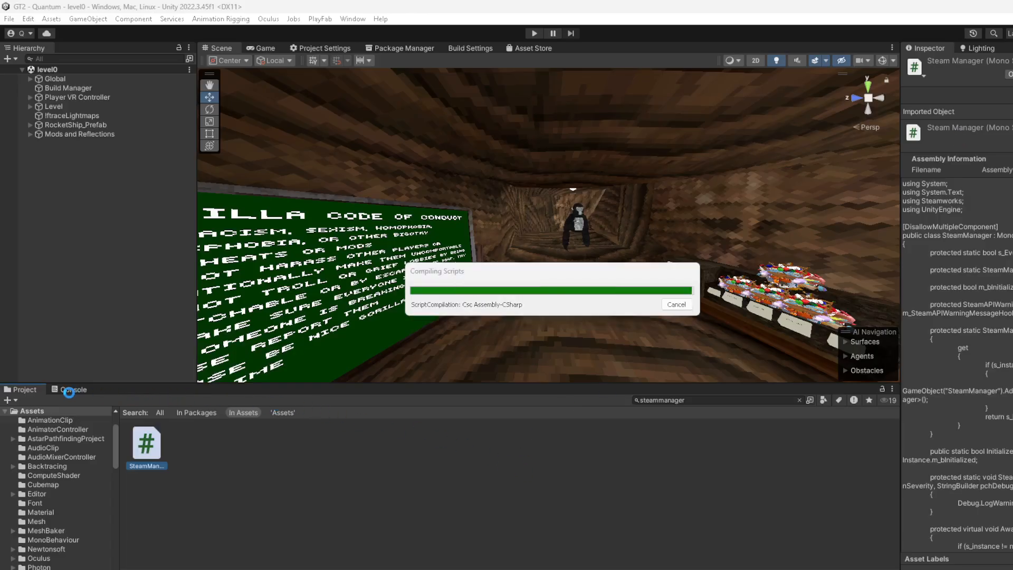
Switch to Discord, look up the Hitsounds Fix! post in the bug-fixes channel and return to Unity
{"action": "left_click", "coordinate": [583, 569]}
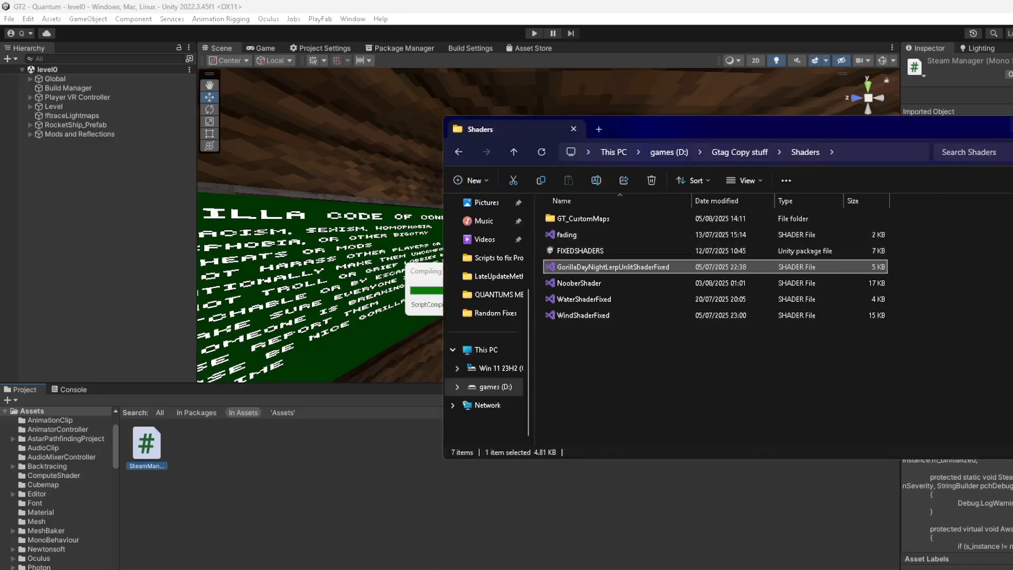
{"action": "left_click", "coordinate": [1012, 126]}
{"action": "left_click", "coordinate": [585, 569]}
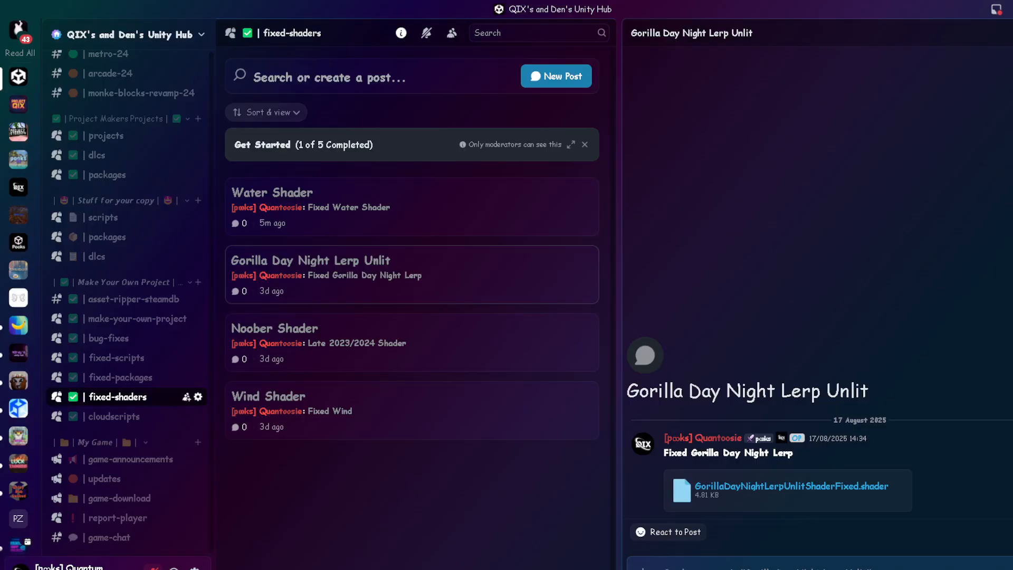
{"action": "left_click", "coordinate": [108, 343]}
{"action": "scroll", "coordinate": [337, 343], "scroll_direction": "down", "scroll_amount": 2}
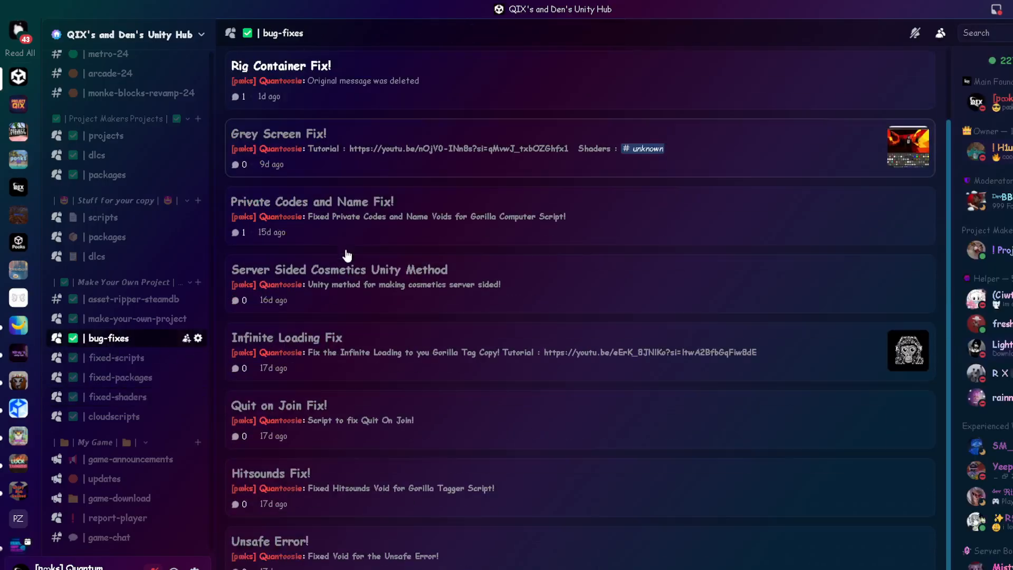
{"action": "left_click", "coordinate": [480, 470]}
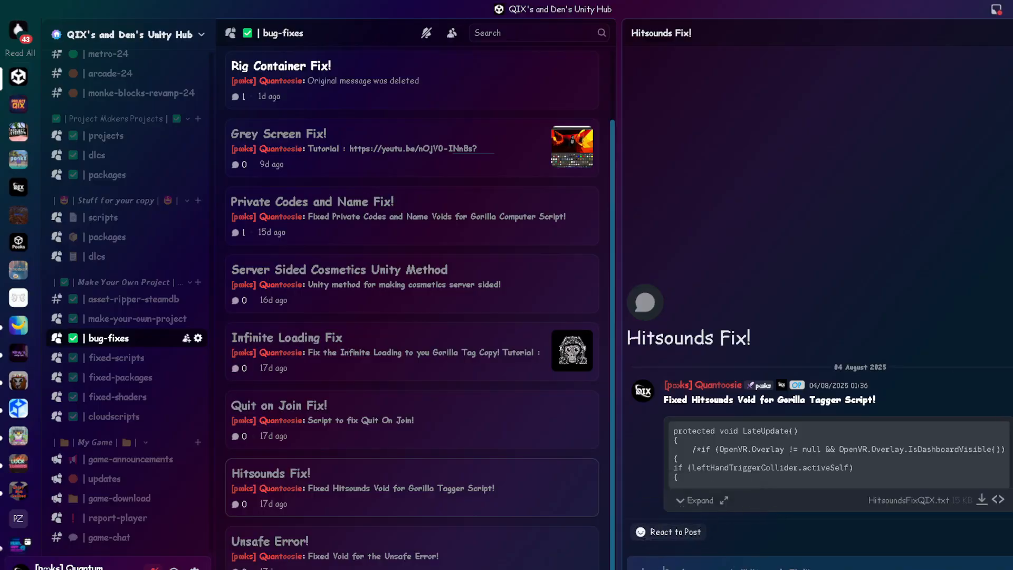
{"action": "left_click", "coordinate": [692, 567]}
{"action": "left_click", "coordinate": [654, 213]}
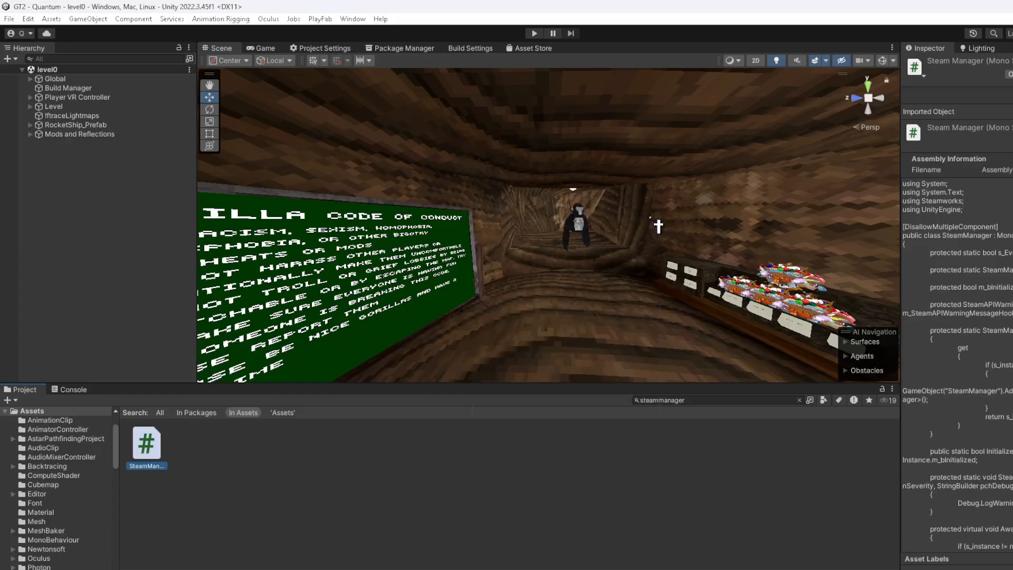
Check the console for errors, search the project assets for gorillatagger and open the GorillaTagger script
{"action": "left_click", "coordinate": [272, 443]}
{"action": "left_click", "coordinate": [73, 389]}
{"action": "left_click", "coordinate": [16, 400]}
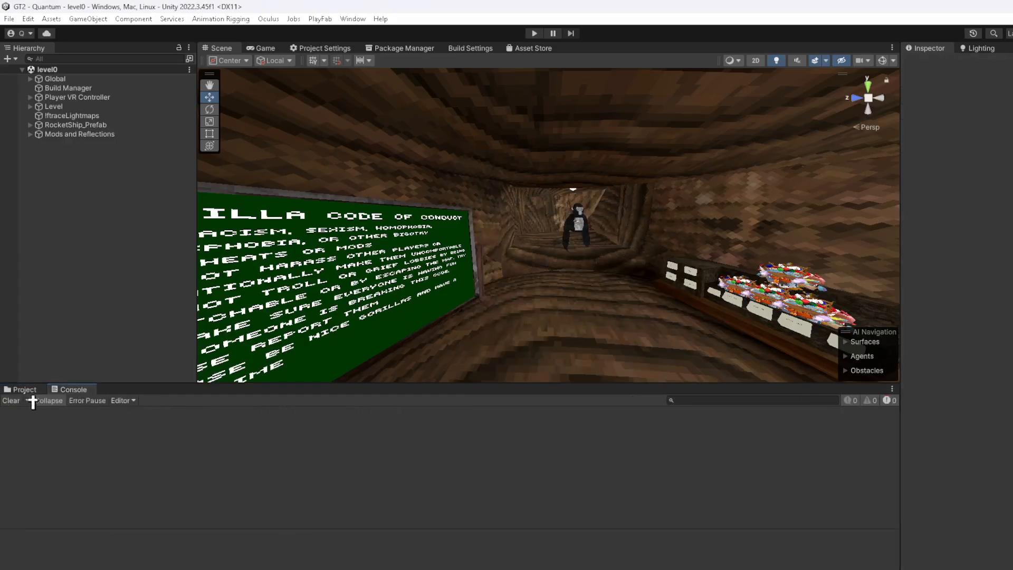
{"action": "left_click", "coordinate": [26, 389]}
{"action": "left_click", "coordinate": [710, 402]}
{"action": "type", "text": "g"}
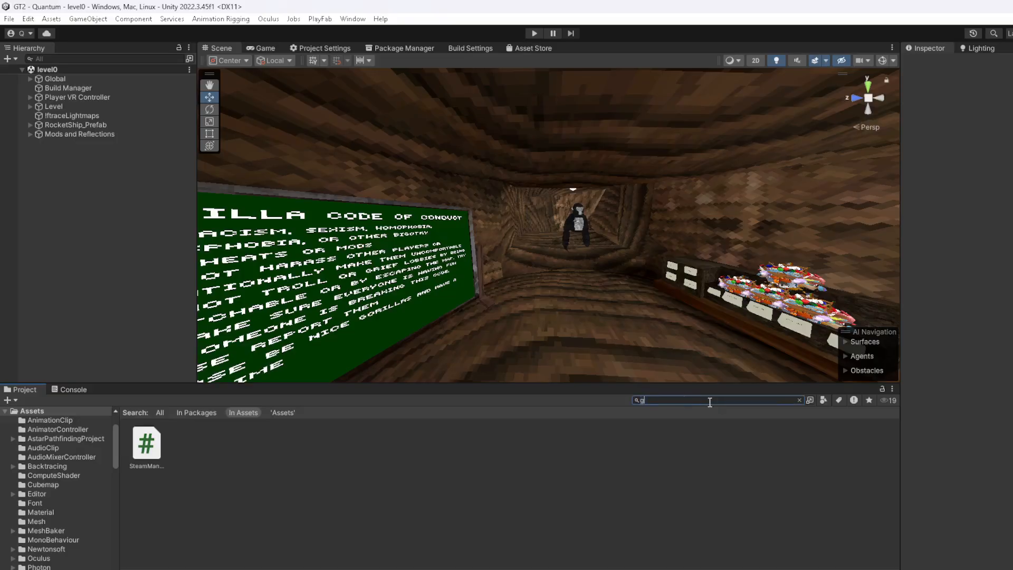
{"action": "type", "text": "orillatagger"}
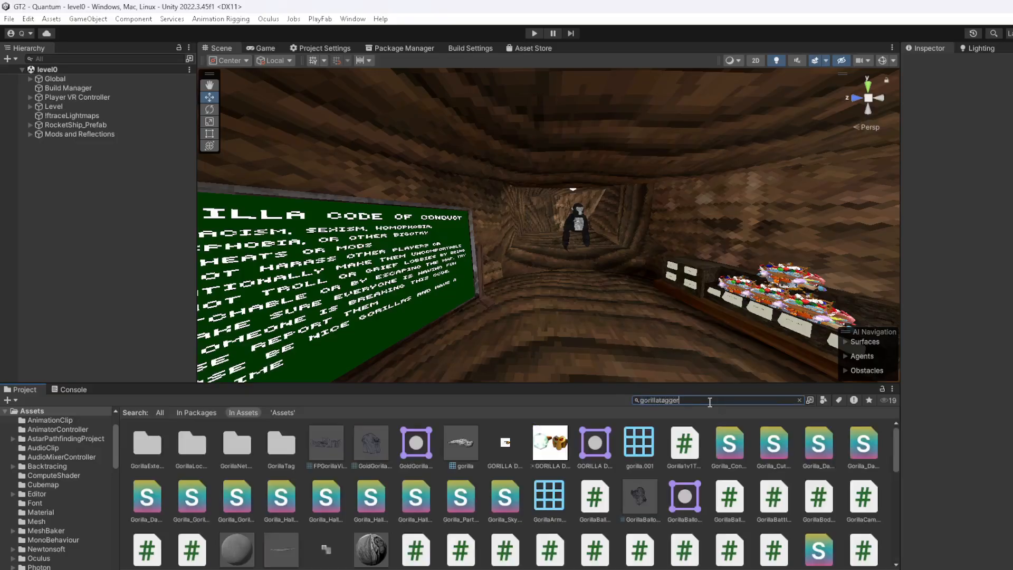
{"action": "left_click", "coordinate": [151, 456]}
{"action": "double_click", "coordinate": [151, 456]}
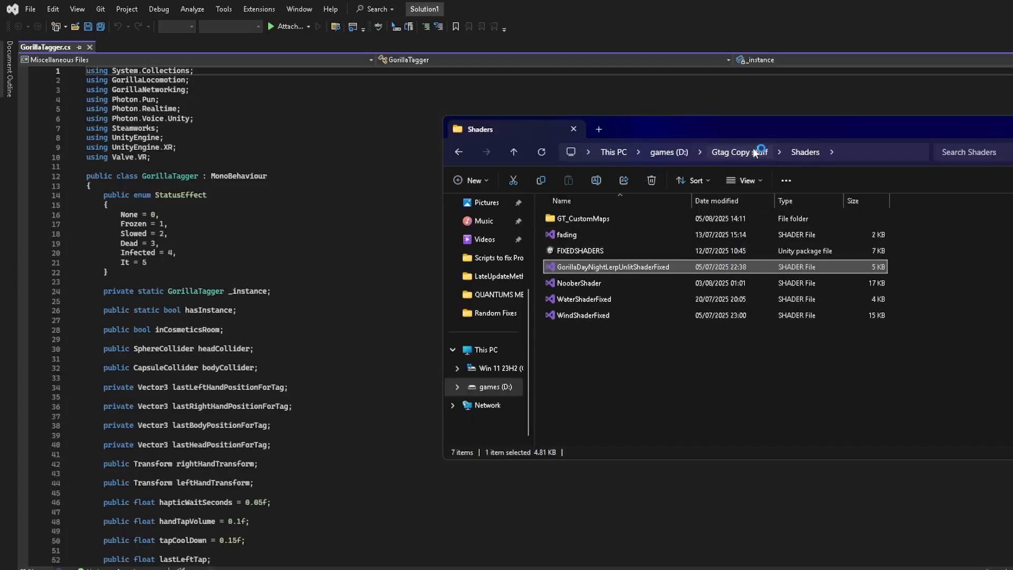
Open HitsoundsFixQIX.cs from the Scripts to fix Projects folder in File Explorer, copy all its code and close it
{"action": "left_click", "coordinate": [752, 152]}
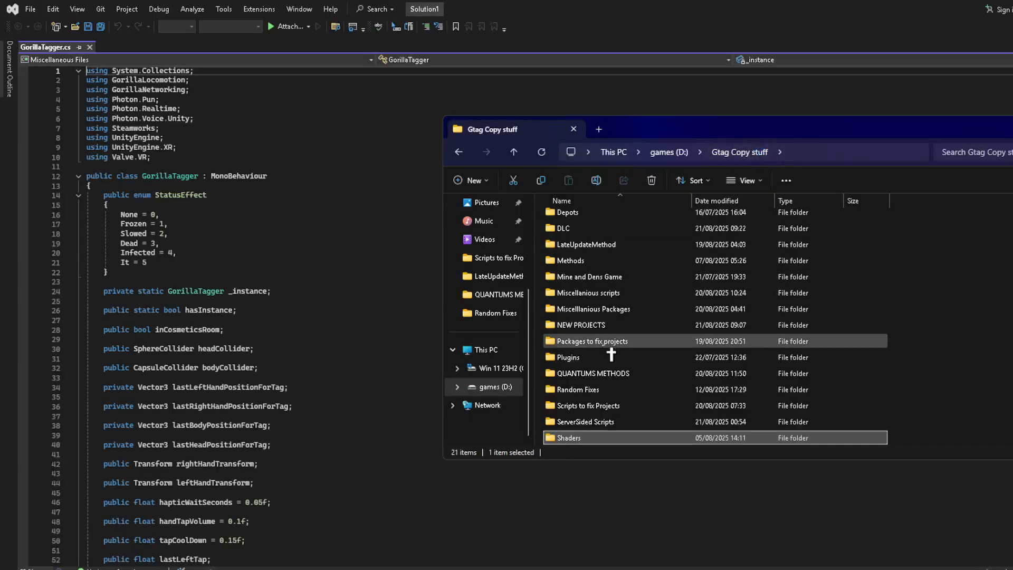
{"action": "double_click", "coordinate": [596, 406]}
{"action": "scroll", "coordinate": [602, 364], "scroll_direction": "down", "scroll_amount": 1}
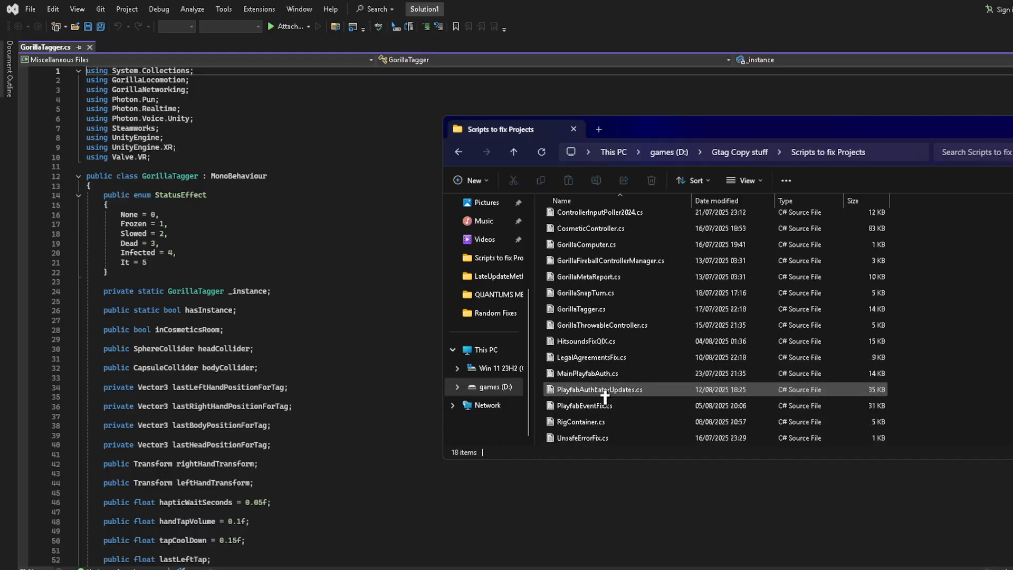
{"action": "double_click", "coordinate": [586, 341]}
{"action": "left_click", "coordinate": [507, 309]}
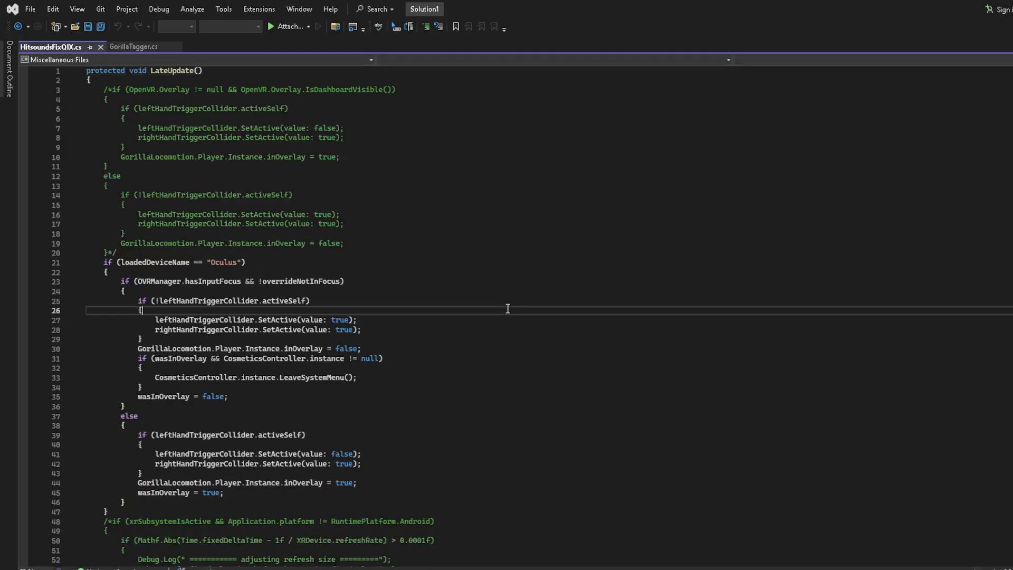
{"action": "key", "text": "ctrl+a"}
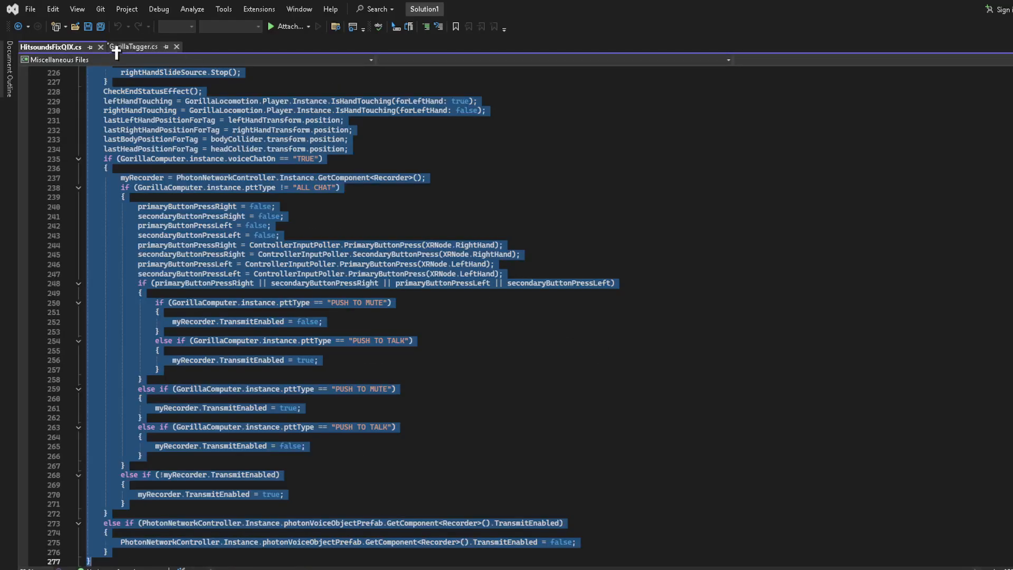
{"action": "left_click", "coordinate": [101, 47]}
Copy the LateUpdate code in GorillaTagger.cs from the leftRaycastSweep assignment through the end of the myVRRig check
{"action": "scroll", "coordinate": [278, 321], "scroll_direction": "down", "scroll_amount": 4}
{"action": "scroll", "coordinate": [278, 321], "scroll_direction": "down", "scroll_amount": 20}
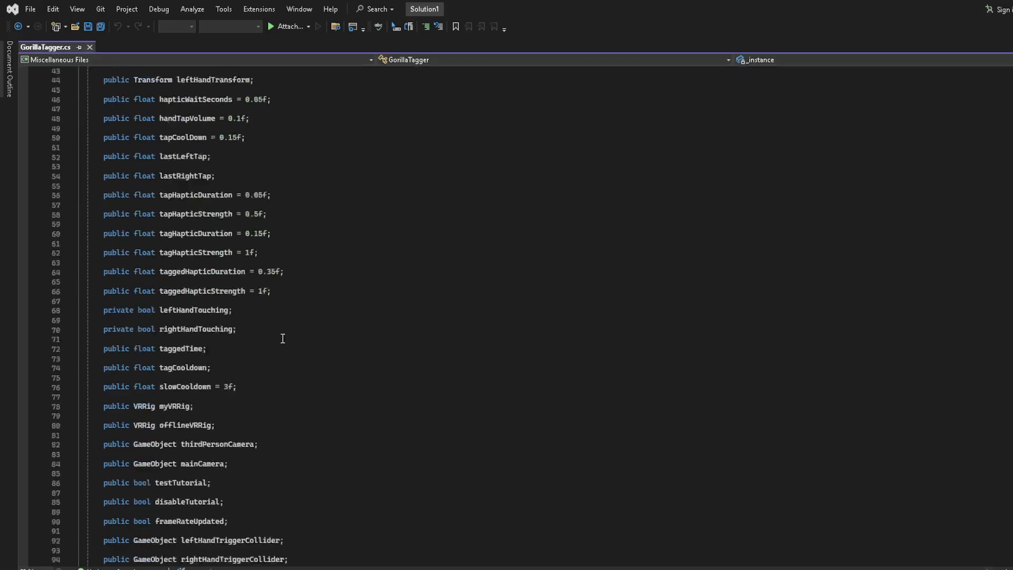
{"action": "left_click", "coordinate": [411, 397]}
{"action": "key", "text": "super+v"}
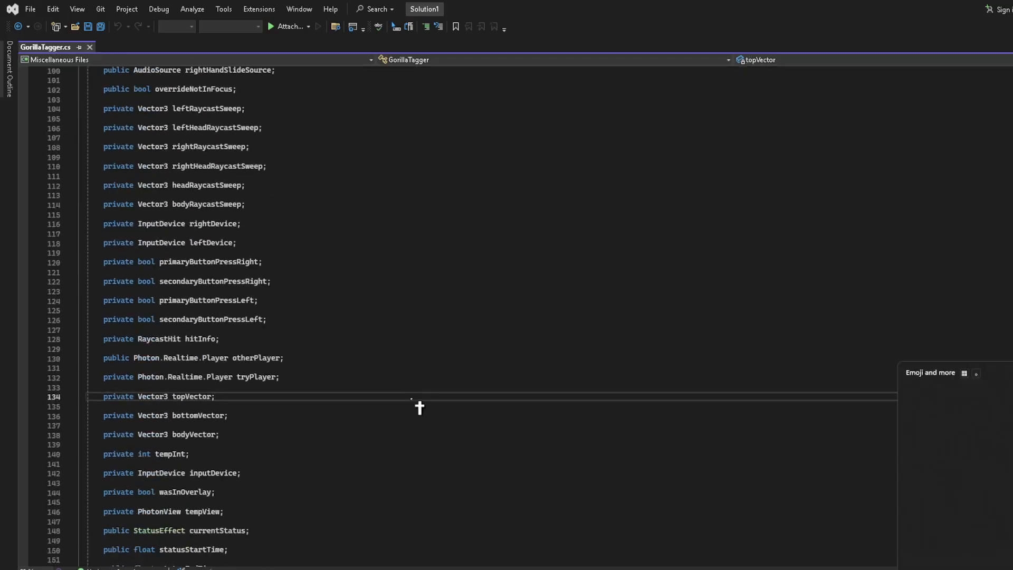
{"action": "key", "text": "Escape"}
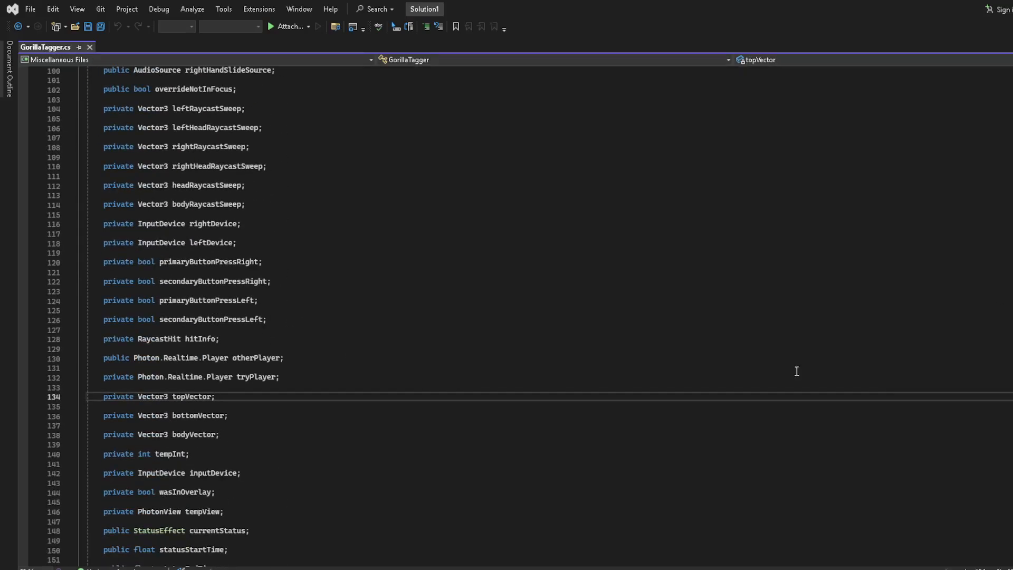
{"action": "scroll", "coordinate": [568, 391], "scroll_direction": "down", "scroll_amount": 20}
{"action": "scroll", "coordinate": [551, 378], "scroll_direction": "down", "scroll_amount": 20}
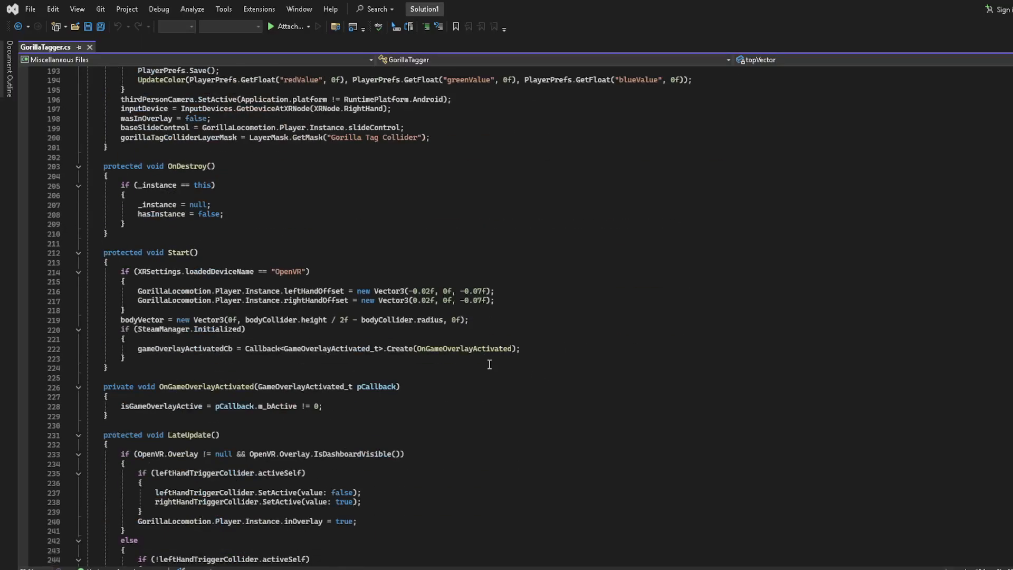
{"action": "scroll", "coordinate": [451, 391], "scroll_direction": "down", "scroll_amount": 20}
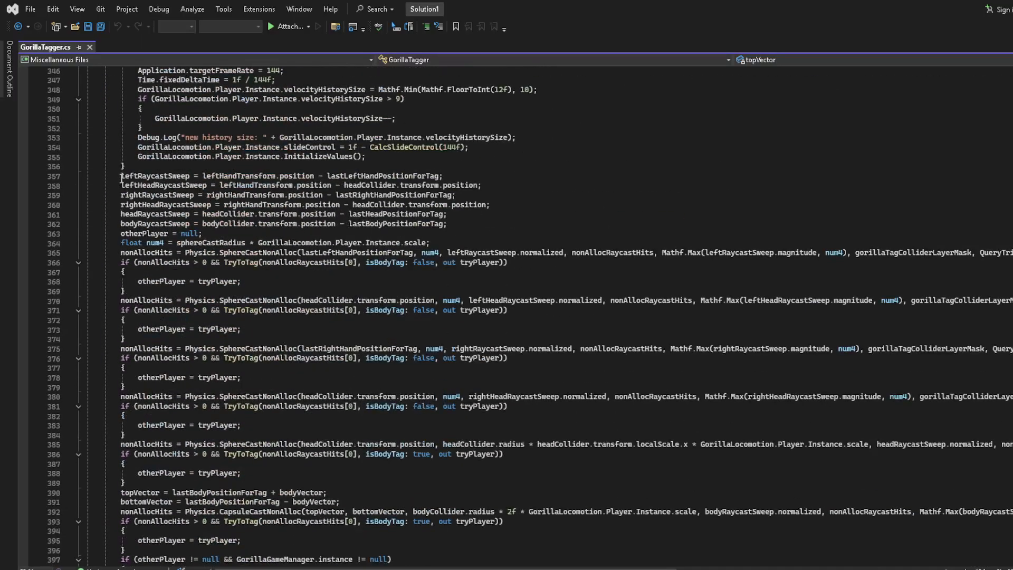
{"action": "left_click_drag", "start_coordinate": [121, 177], "coordinate": [141, 447]}
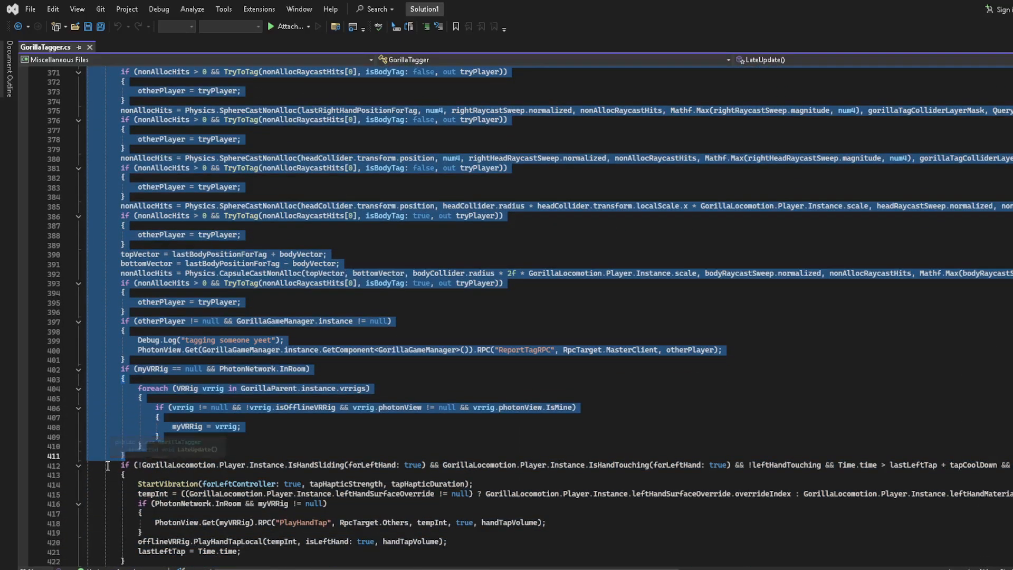
Replace the entire LateUpdate method in GorillaTagger.cs with the hitsounds fix code from the clipboard history
{"action": "scroll", "coordinate": [387, 412], "scroll_direction": "down", "scroll_amount": 14}
{"action": "scroll", "coordinate": [387, 412], "scroll_direction": "down", "scroll_amount": 17}
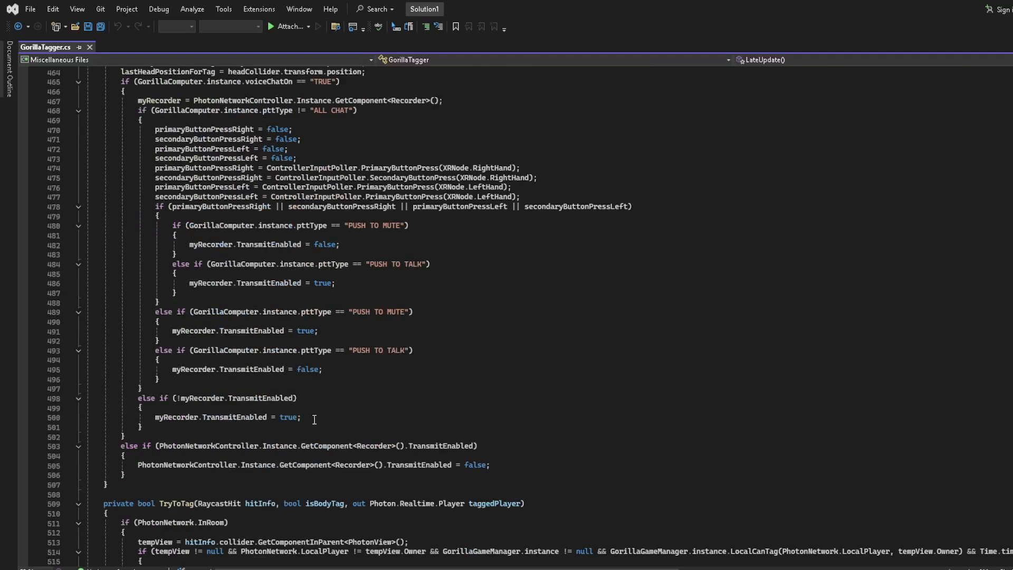
{"action": "left_click", "coordinate": [110, 485]}
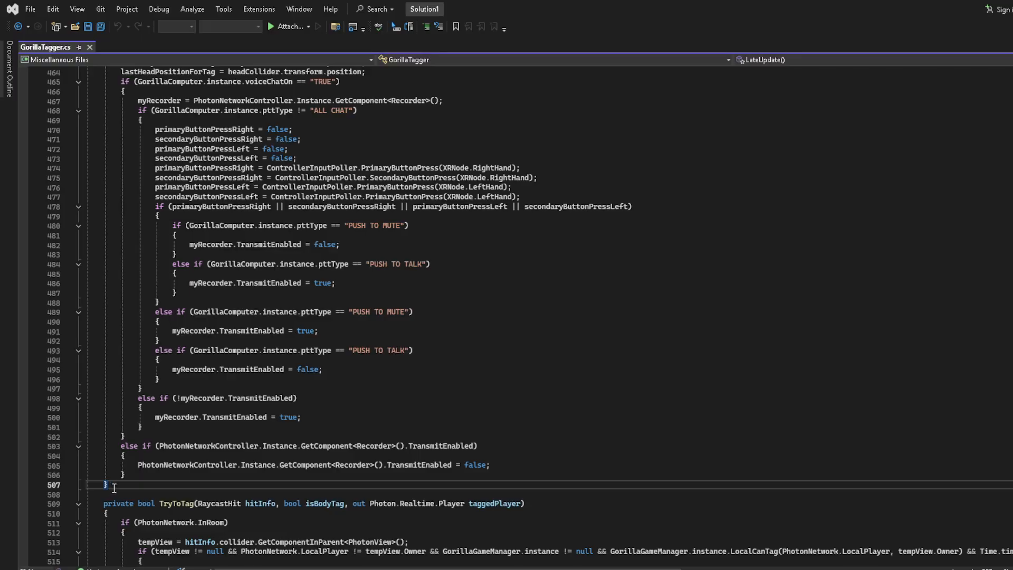
{"action": "left_click_drag", "start_coordinate": [106, 485], "coordinate": [106, 414]}
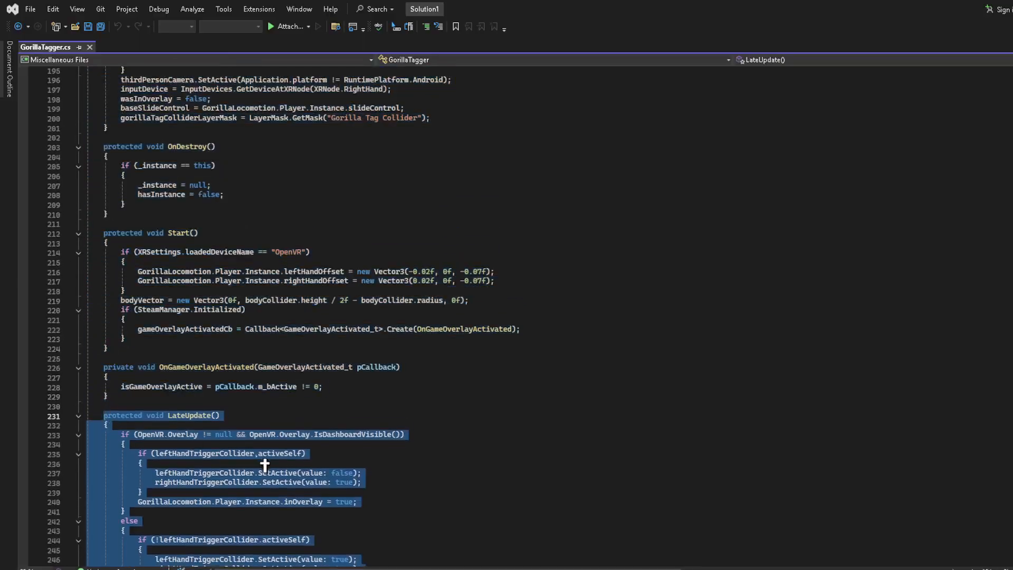
{"action": "key", "text": "super+v"}
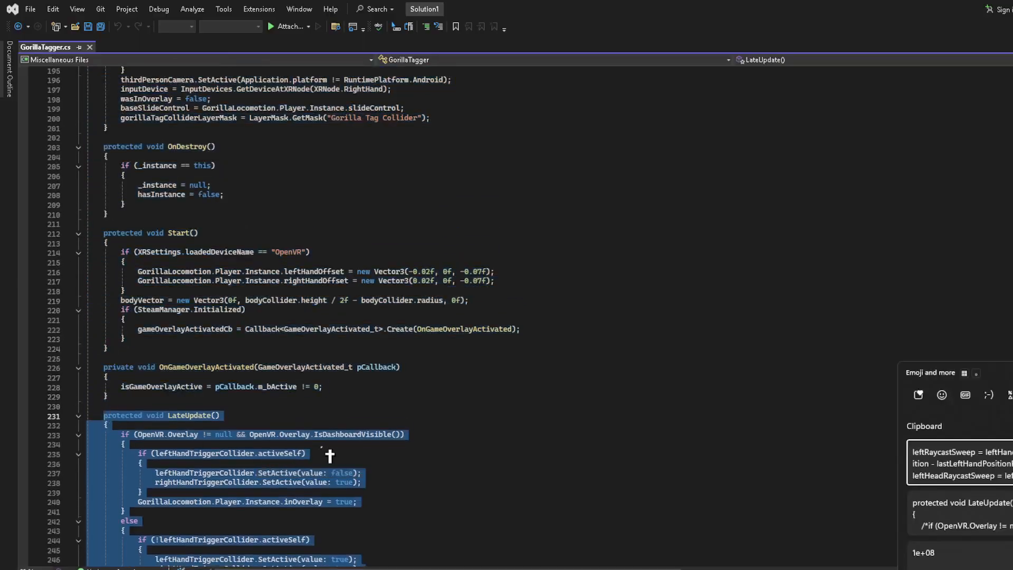
{"action": "left_click", "coordinate": [976, 525]}
In the pasted LateUpdate, replace the code from the leftRaycastSweep assignment through the myVRRig check with the earlier copied original from the clipboard history
{"action": "scroll", "coordinate": [268, 437], "scroll_direction": "down", "scroll_amount": 7}
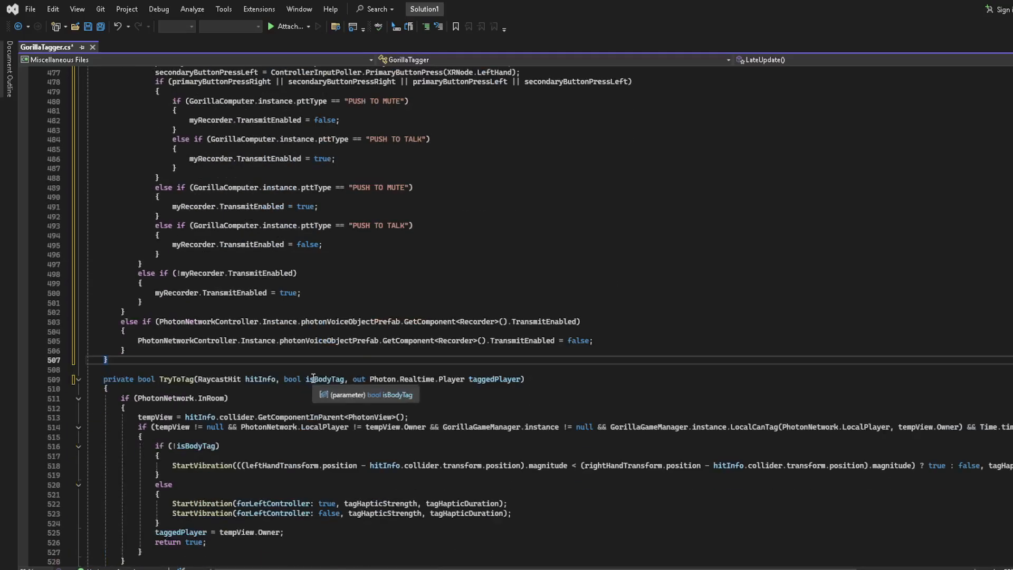
{"action": "scroll", "coordinate": [268, 437], "scroll_direction": "up", "scroll_amount": 20}
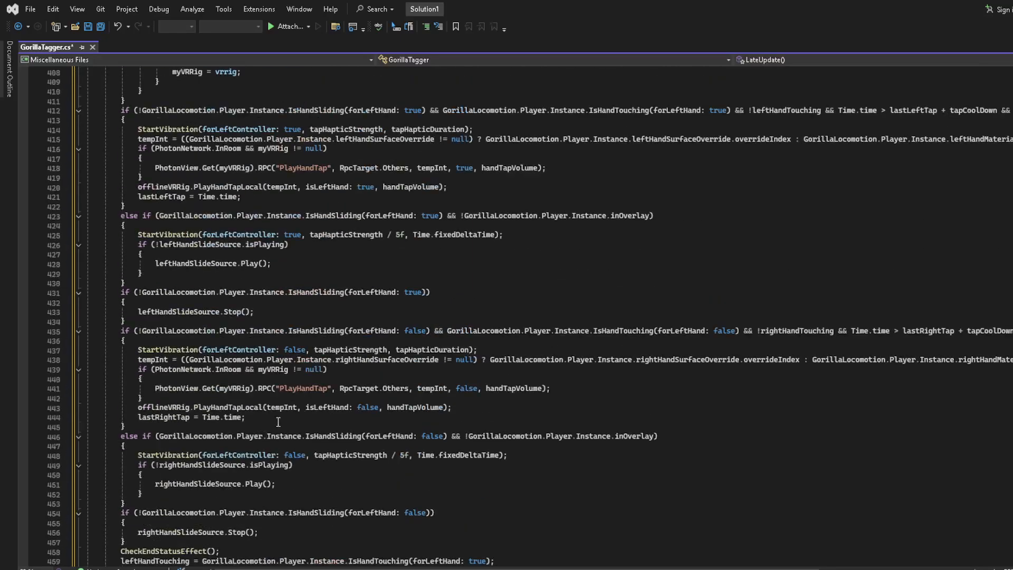
{"action": "scroll", "coordinate": [279, 405], "scroll_direction": "up", "scroll_amount": 9}
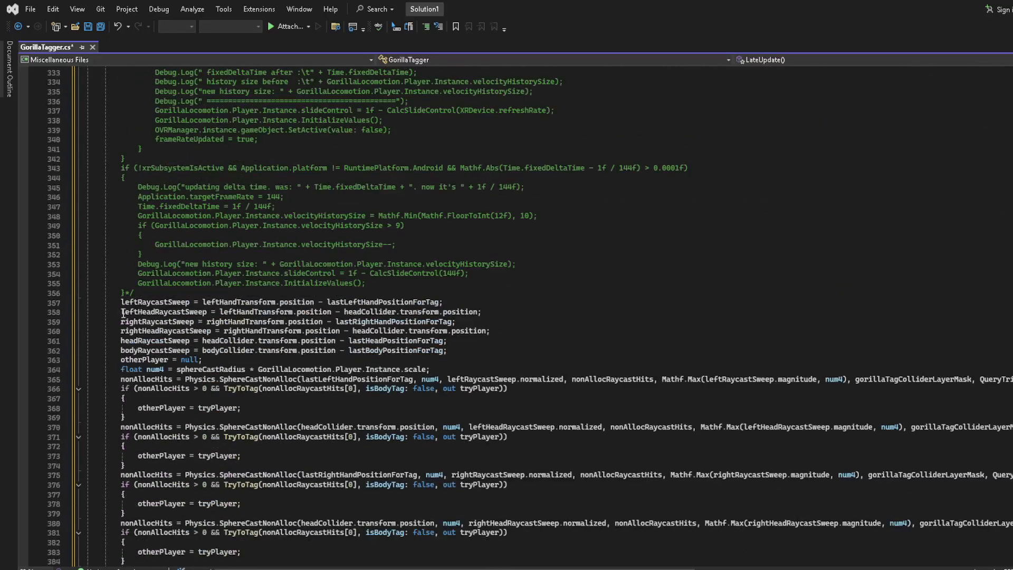
{"action": "left_click_drag", "start_coordinate": [118, 305], "coordinate": [133, 372]}
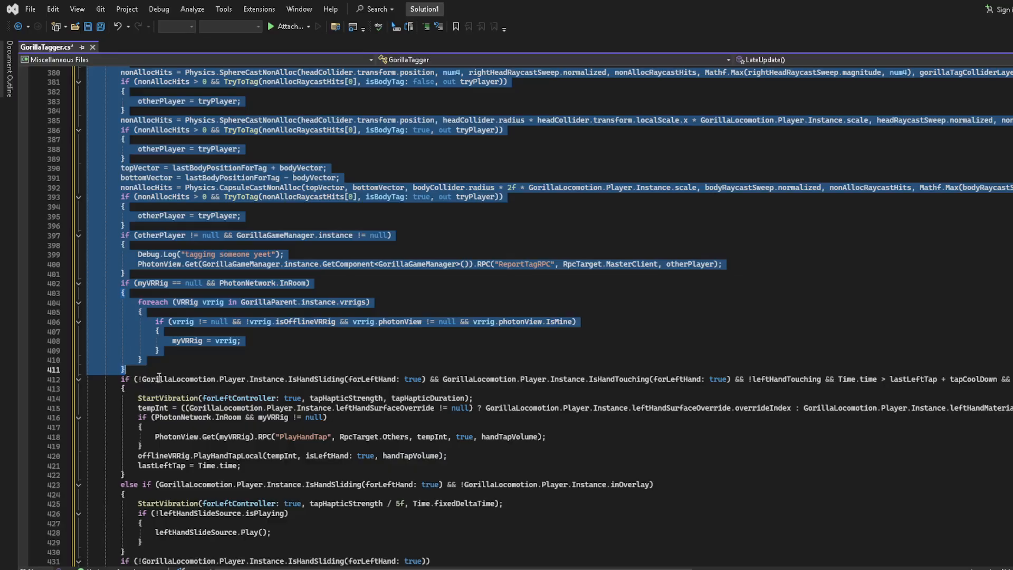
{"action": "key", "text": "super+v"}
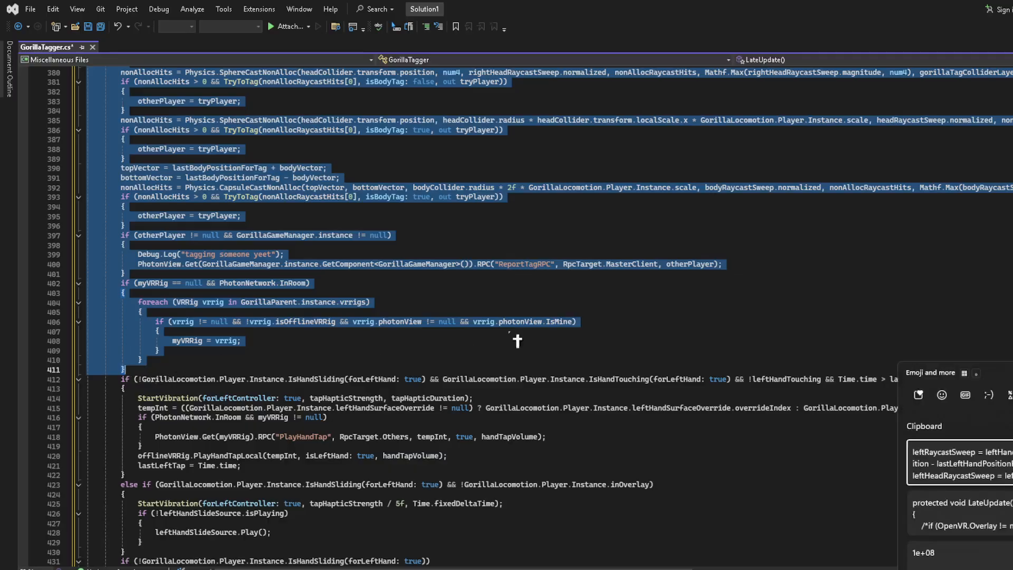
{"action": "left_click", "coordinate": [981, 466]}
Delete the "using Valve.VR;" directive at the start of GorillaTagger.cs and save the script
{"action": "scroll", "coordinate": [399, 457], "scroll_direction": "up", "scroll_amount": 20}
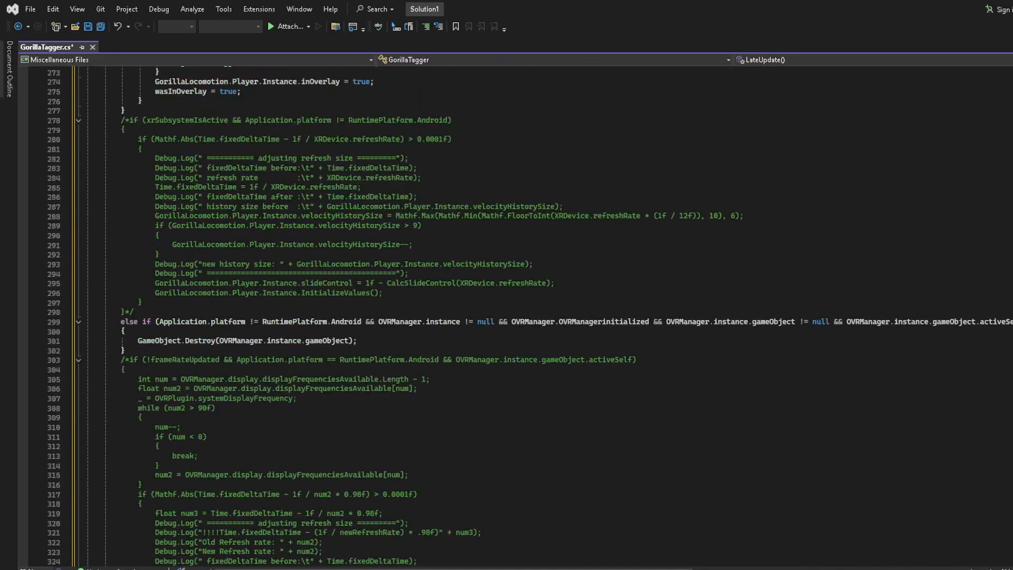
{"action": "left_click_drag", "start_coordinate": [1012, 243], "coordinate": [1012, 105]}
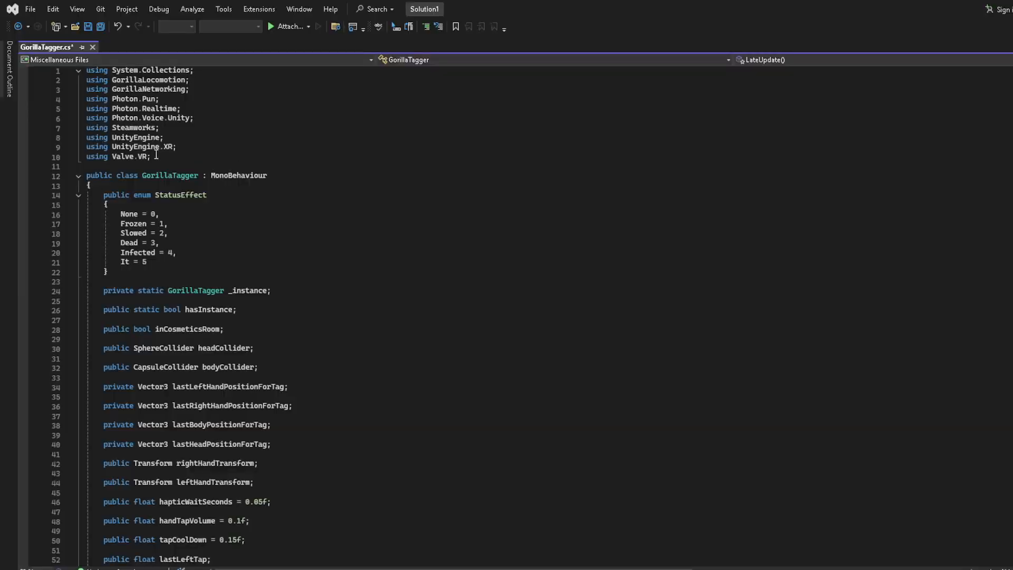
{"action": "left_click_drag", "start_coordinate": [152, 158], "coordinate": [85, 159]}
{"action": "key", "text": "BackSpace"}
{"action": "key", "text": "BackSpace"}
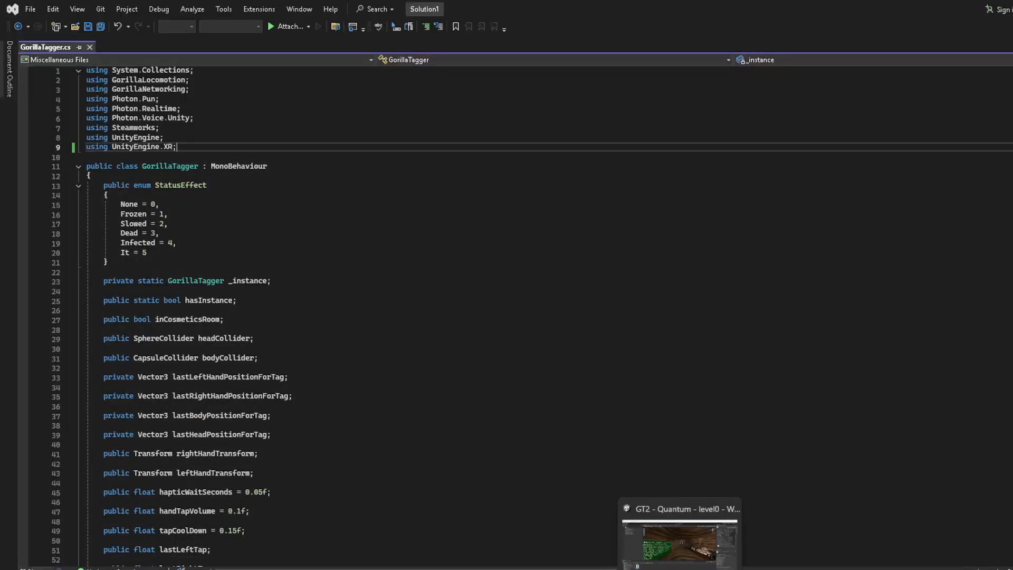
Switch to Unity, check the console for compile errors and clear it
{"action": "left_click", "coordinate": [633, 516]}
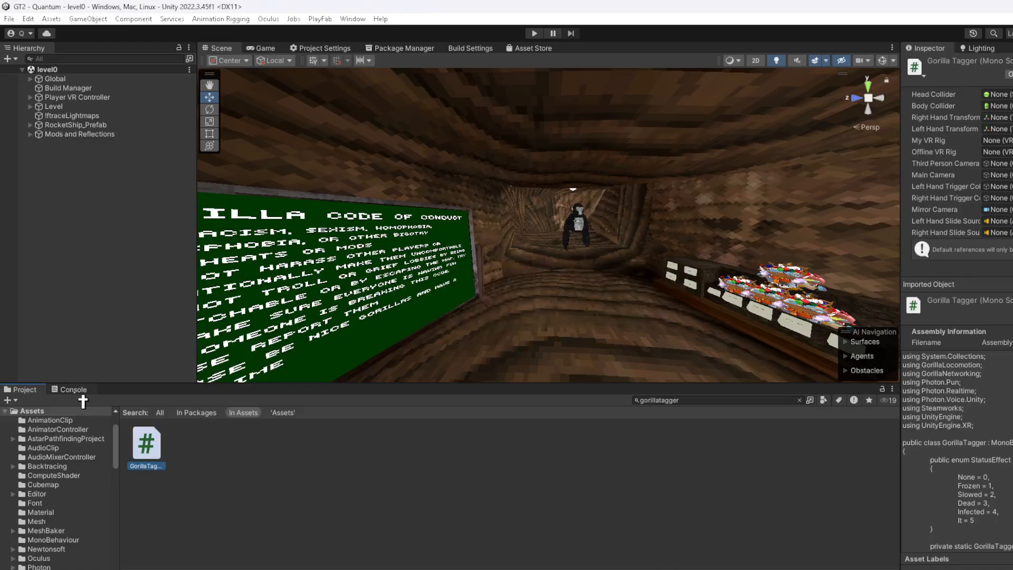
{"action": "left_click", "coordinate": [79, 393]}
{"action": "left_click", "coordinate": [16, 400]}
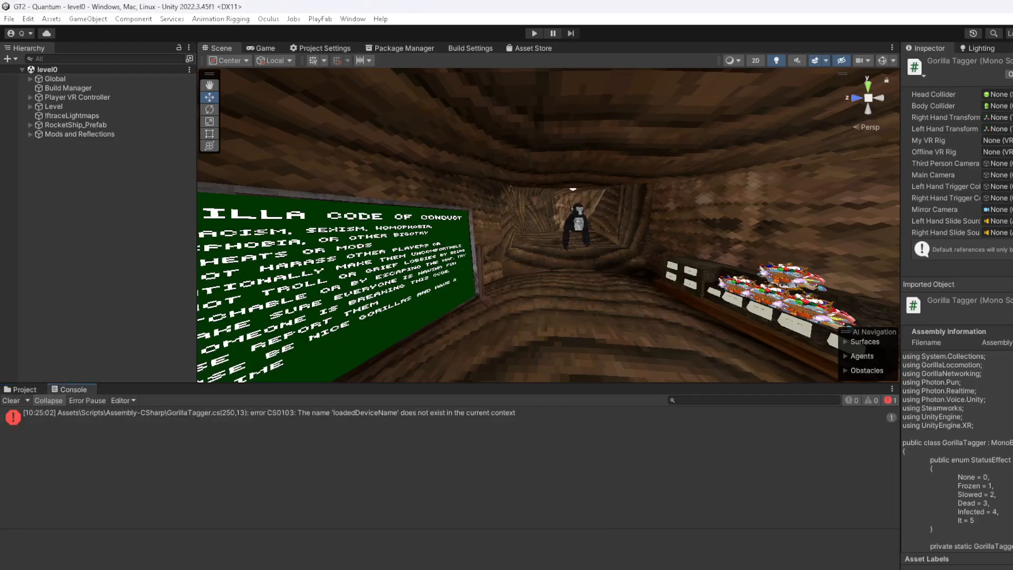
Declare "public string loadedDeviceName;" below the hasInstance field in GorillaTagger.cs and save the script
{"action": "key", "text": "alt+Tab"}
{"action": "left_click", "coordinate": [256, 300]}
{"action": "key", "text": "Return"}
{"action": "key", "text": "Return"}
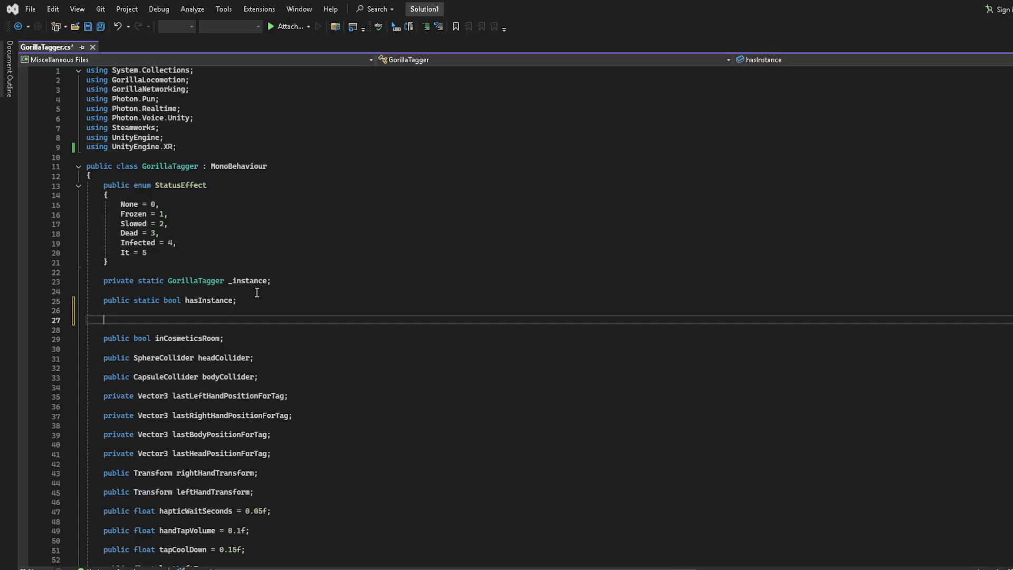
{"action": "type", "text": "public string lo"}
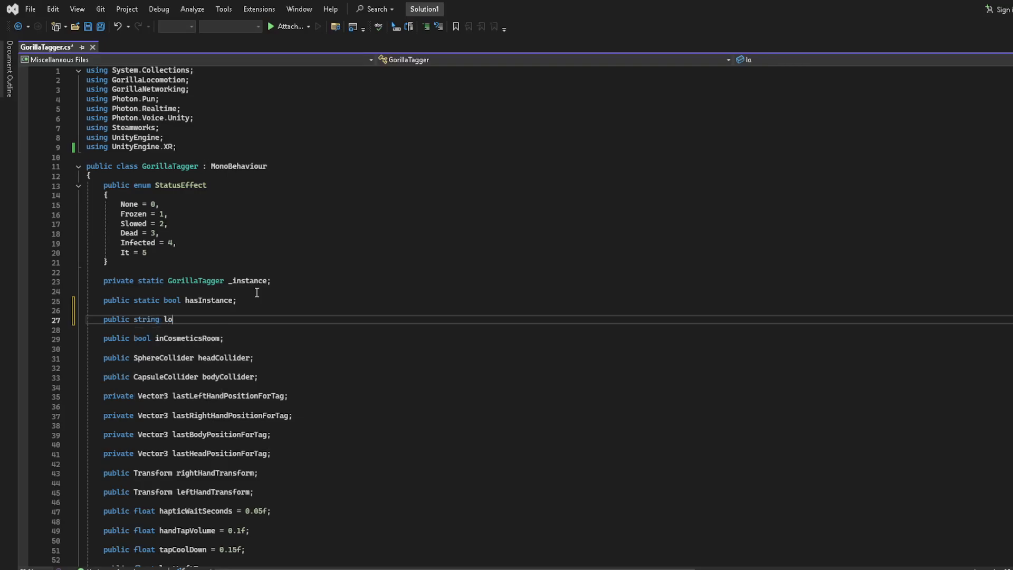
{"action": "type", "text": "adedDevicename"}
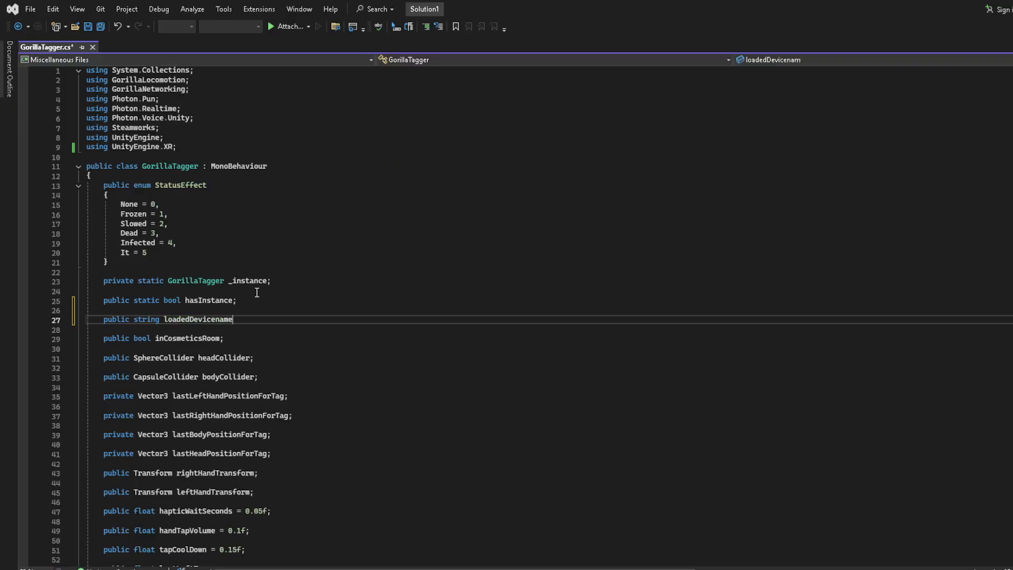
{"action": "key", "text": "BackSpace"}
{"action": "key", "text": "BackSpace"}
{"action": "type", "text": "Name;"}
{"action": "key", "text": "ctrl+s"}
Return to Unity and close the SteamVR settings window without applying its recommended settings
{"action": "left_click", "coordinate": [999, 9]}
{"action": "key", "text": "alt+Tab"}
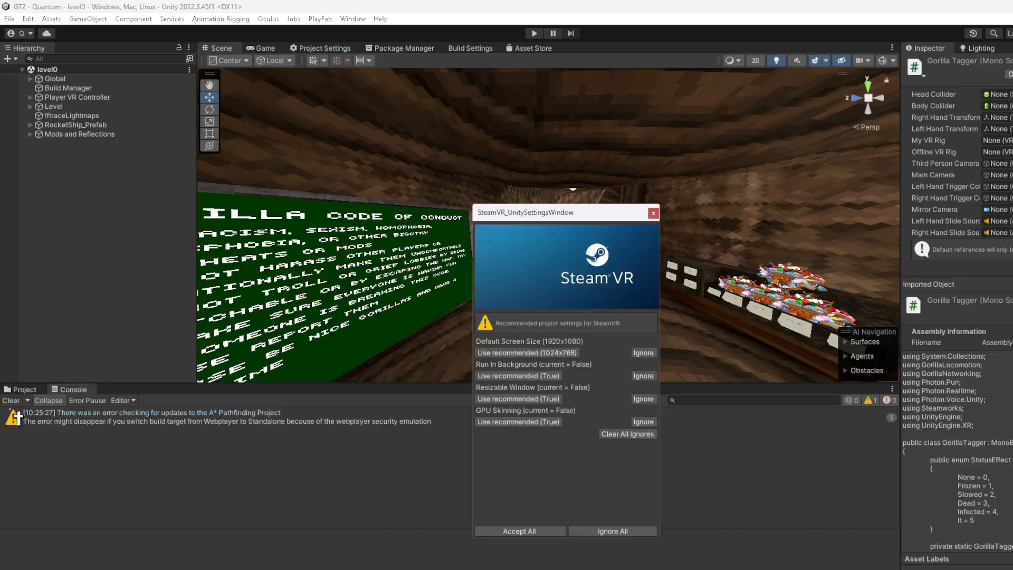
{"action": "left_click", "coordinate": [653, 213]}
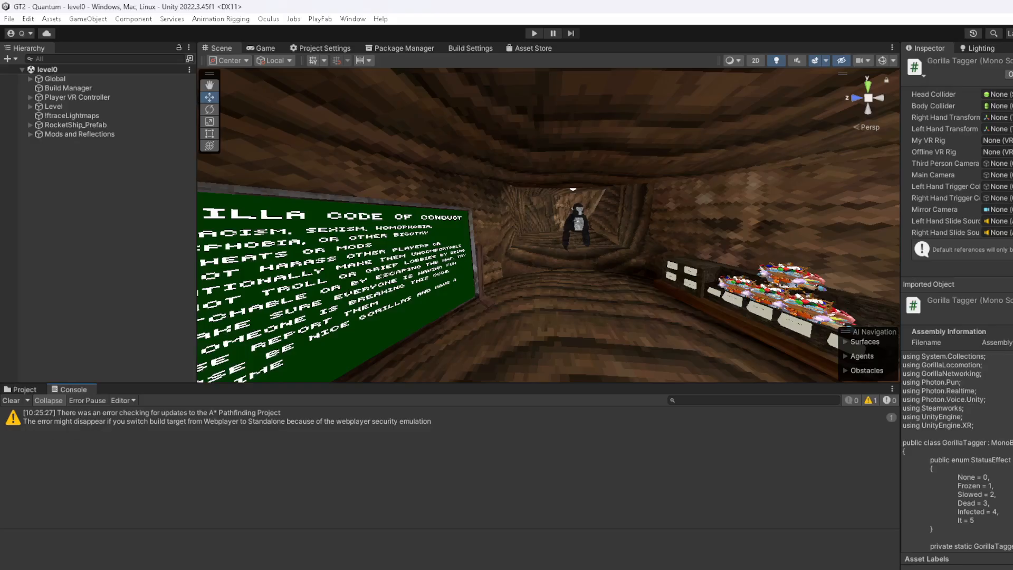
Clear the gorillatagger search, search the project assets for vrrig and open the VRRig script
{"action": "left_click", "coordinate": [21, 389]}
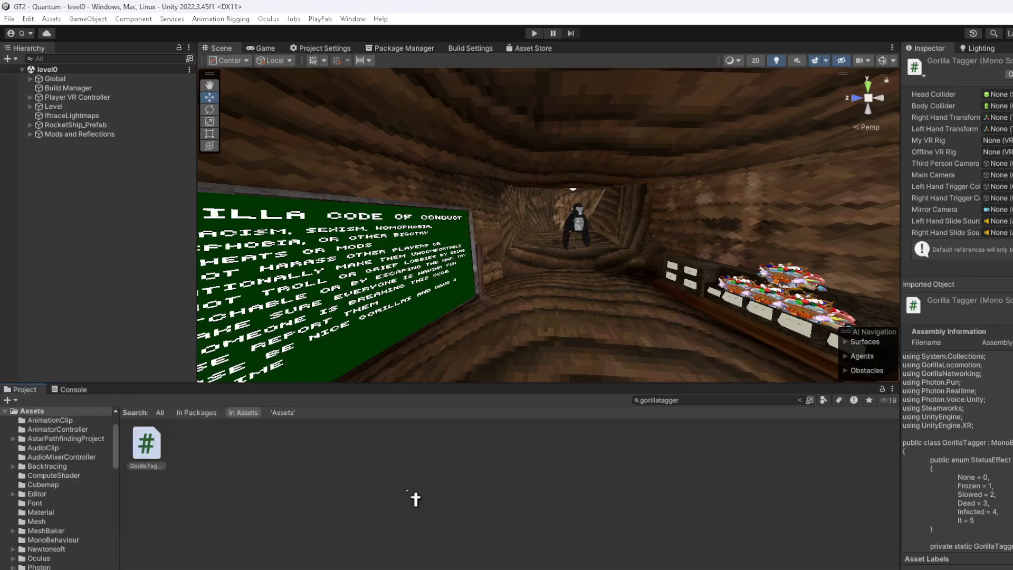
{"action": "left_click", "coordinate": [417, 499]}
{"action": "left_click", "coordinate": [800, 400]}
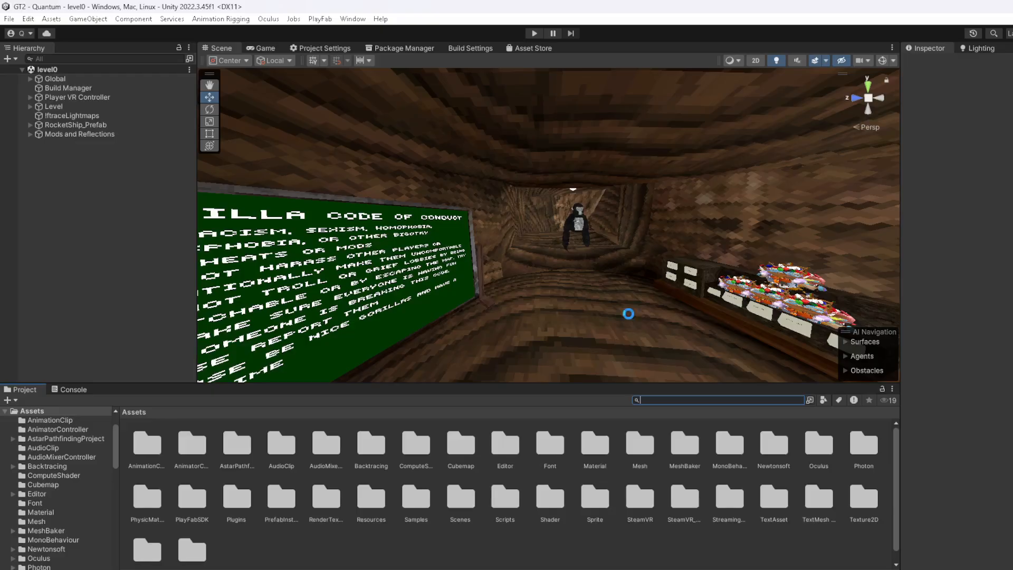
{"action": "right_click_drag", "start_coordinate": [636, 336], "coordinate": [602, 328]}
{"action": "left_click", "coordinate": [696, 402]}
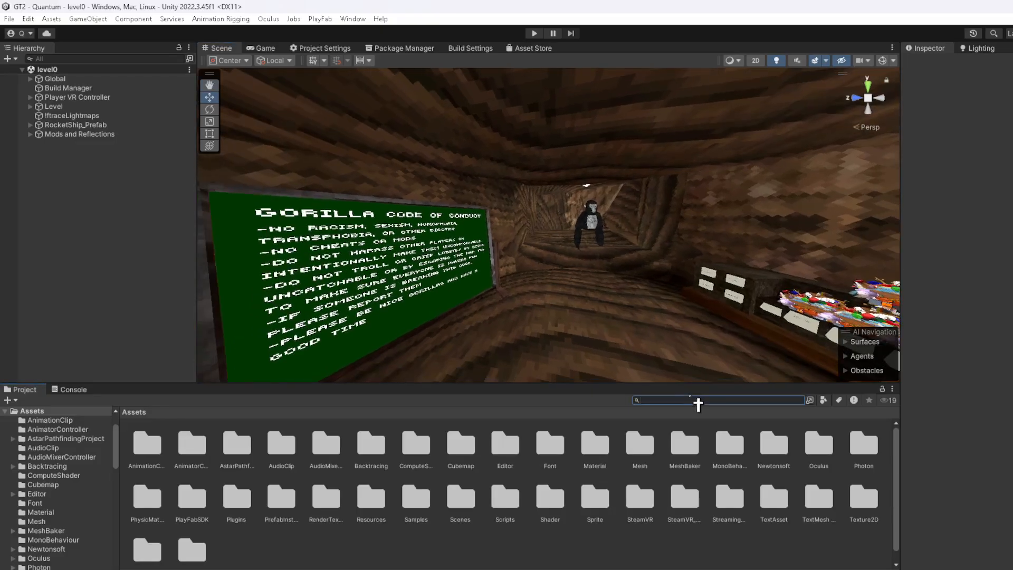
{"action": "type", "text": "vrrig"}
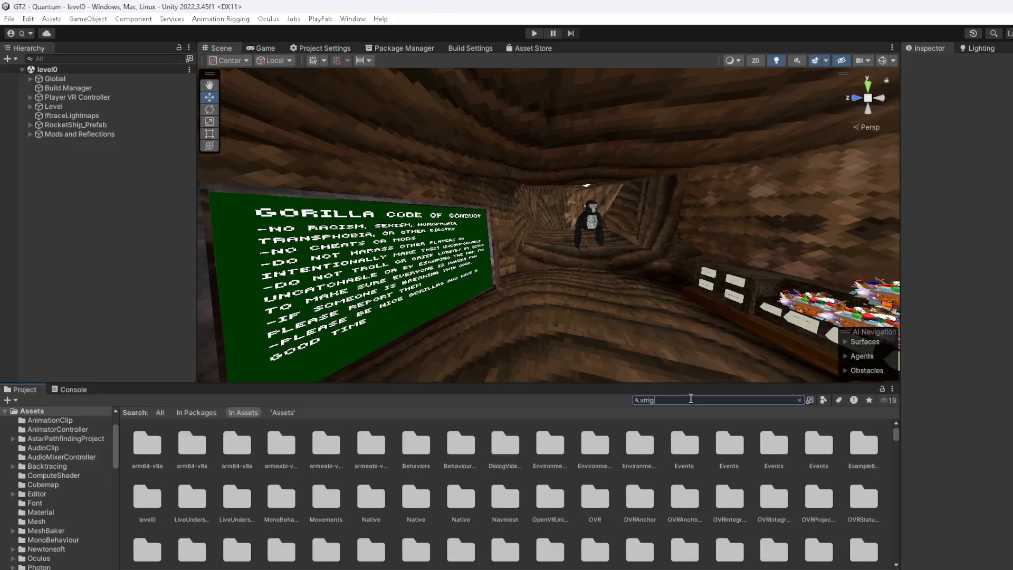
{"action": "double_click", "coordinate": [321, 444]}
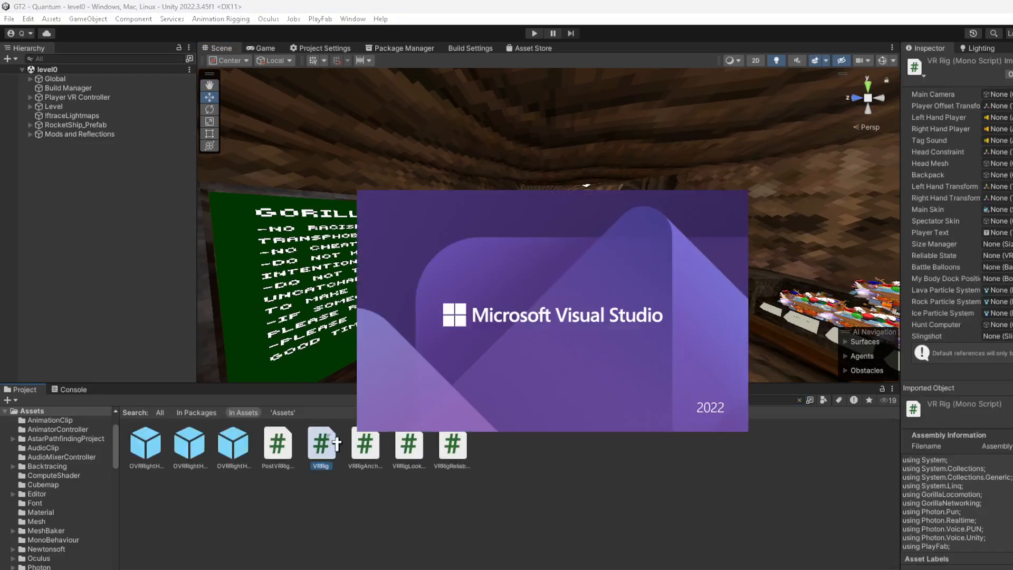
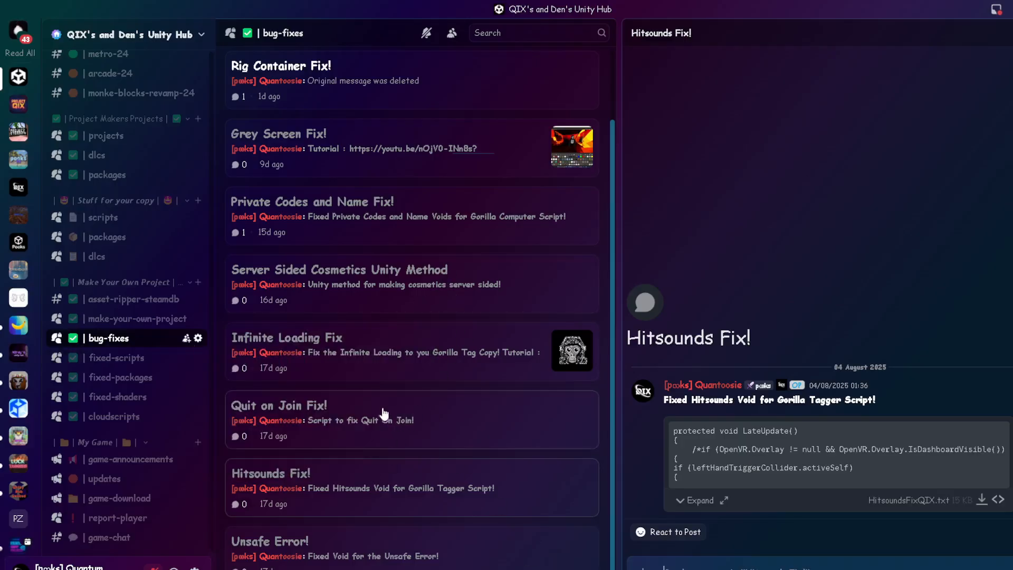
Expand GorillaComputer.txt in the "Private Codes and Name Fix!" Discord post and copy the case "enter" block under Fix Name
{"action": "left_click", "coordinate": [359, 239]}
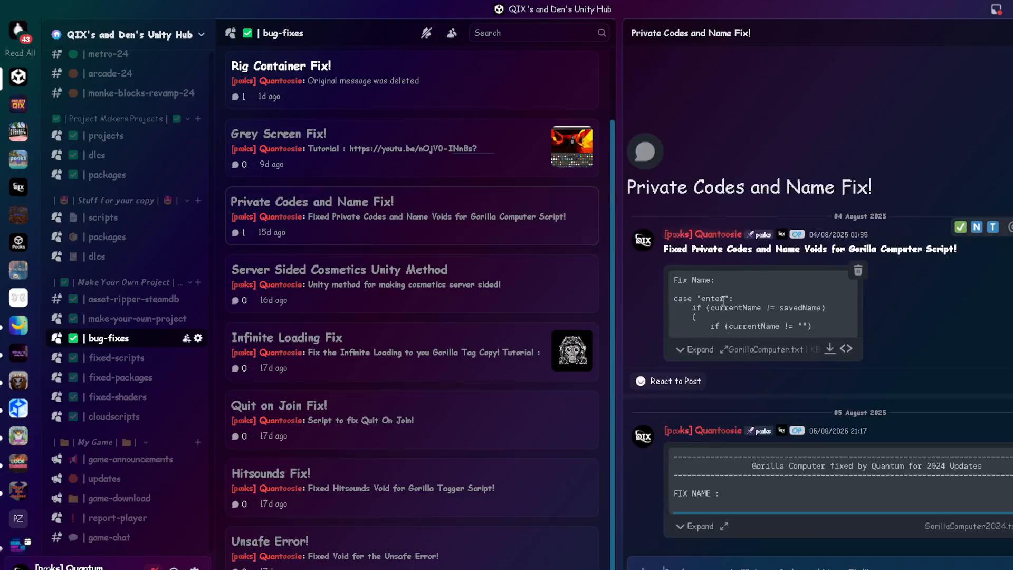
{"action": "left_click", "coordinate": [725, 349]}
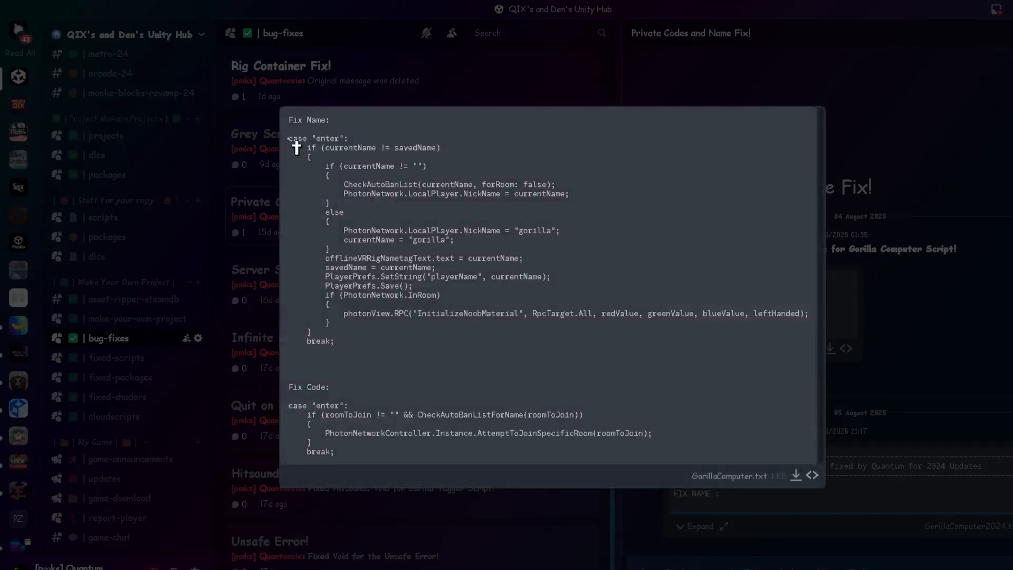
{"action": "left_click_drag", "start_coordinate": [290, 139], "coordinate": [333, 338]}
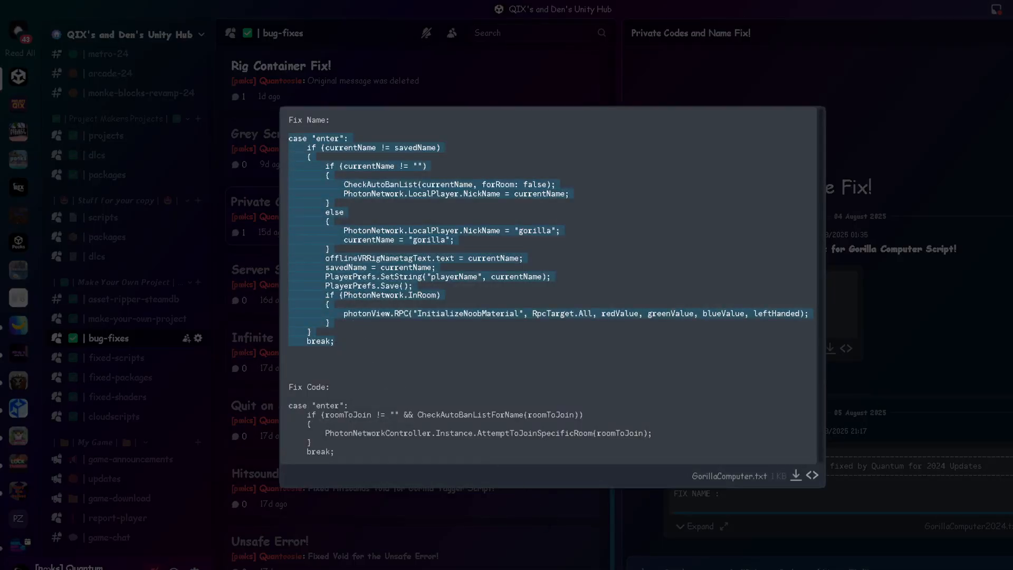
Replace the case "enter" block of ProcessNameState in GorillaComputer.cs with the copied name fix
{"action": "key", "text": "alt+Tab"}
{"action": "left_click_drag", "start_coordinate": [139, 411], "coordinate": [183, 460]}
{"action": "key", "text": "ctrl+v"}
{"action": "scroll", "coordinate": [319, 444], "scroll_direction": "down", "scroll_amount": 20}
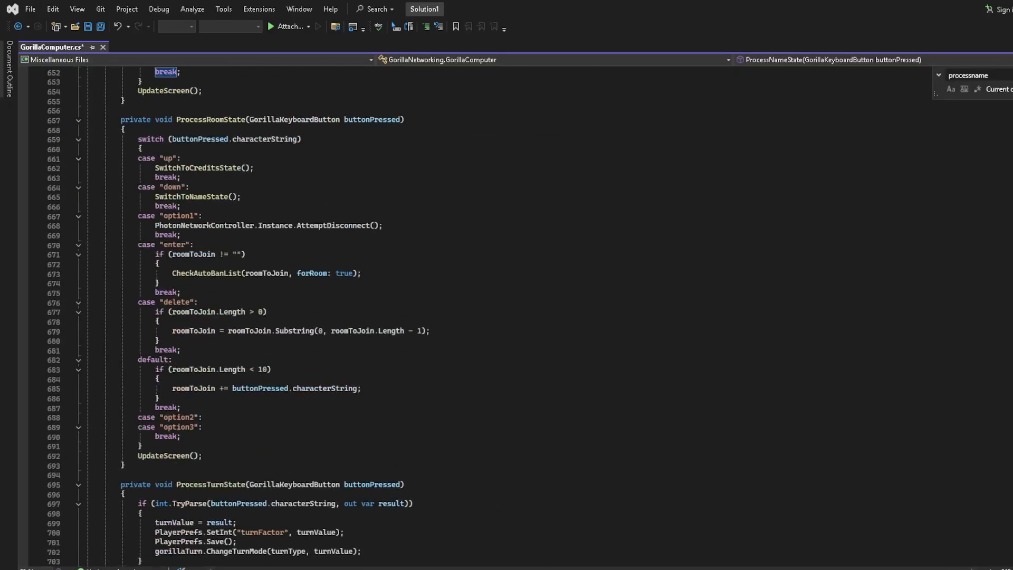
Copy the case "enter" block under Fix Code from GorillaComputer.txt in Discord and close the expanded file
{"action": "key", "text": "alt+Tab"}
{"action": "left_click", "coordinate": [296, 418]}
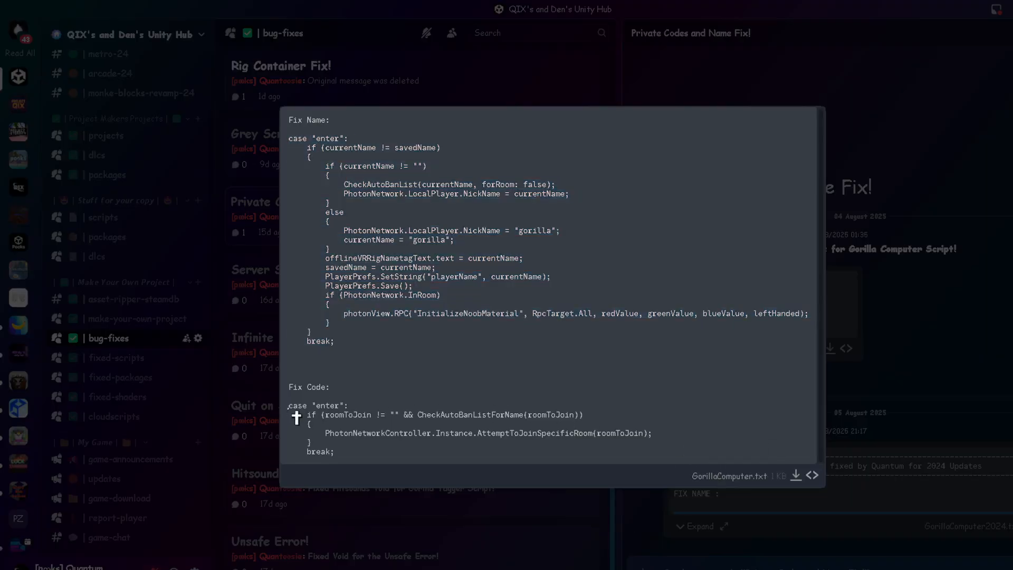
{"action": "left_click_drag", "start_coordinate": [296, 418], "coordinate": [348, 461]}
{"action": "key", "text": "ctrl+c"}
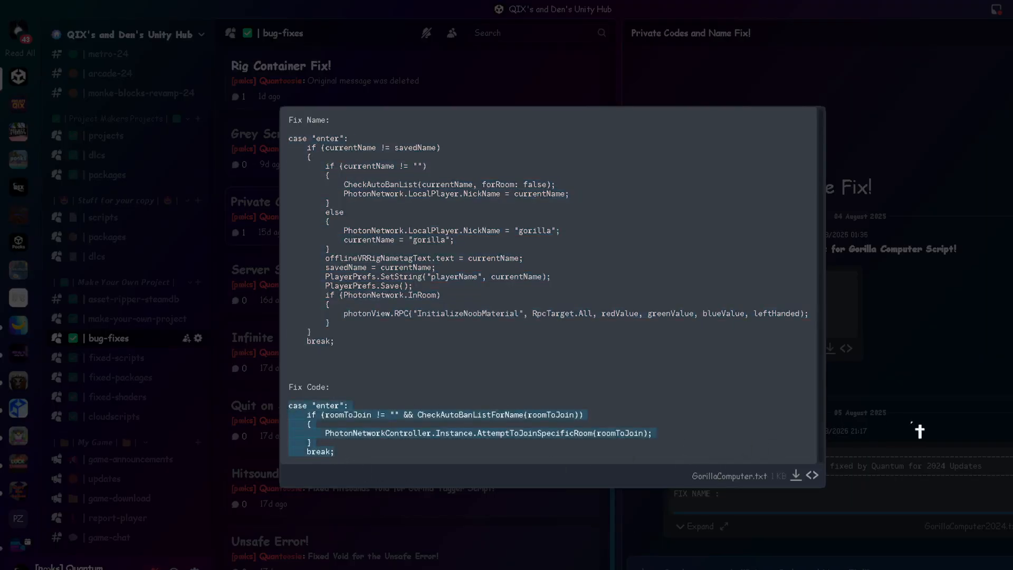
{"action": "left_click", "coordinate": [918, 421]}
Replace the case "enter" block of ProcessRoomState in GorillaComputer.cs with the copied room code fix and save
{"action": "key", "text": "alt+Tab"}
{"action": "scroll", "coordinate": [319, 417], "scroll_direction": "up", "scroll_amount": 6}
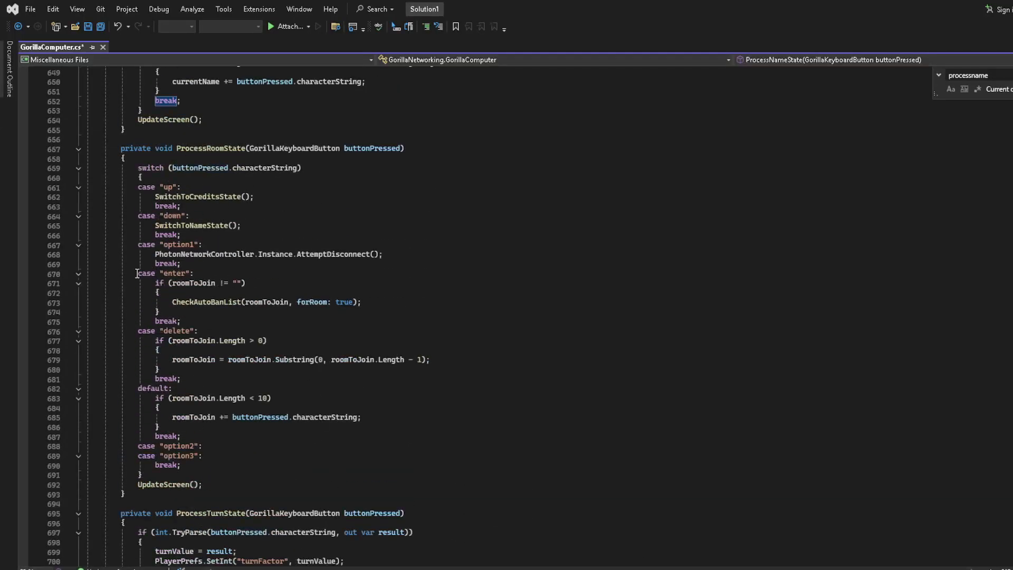
{"action": "left_click_drag", "start_coordinate": [136, 273], "coordinate": [209, 321]}
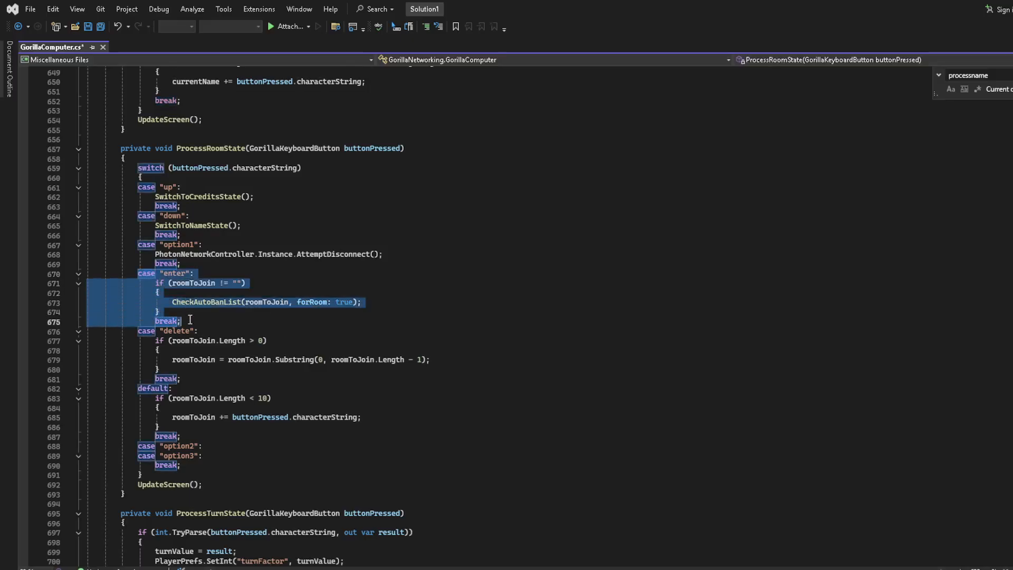
{"action": "key", "text": "ctrl+v"}
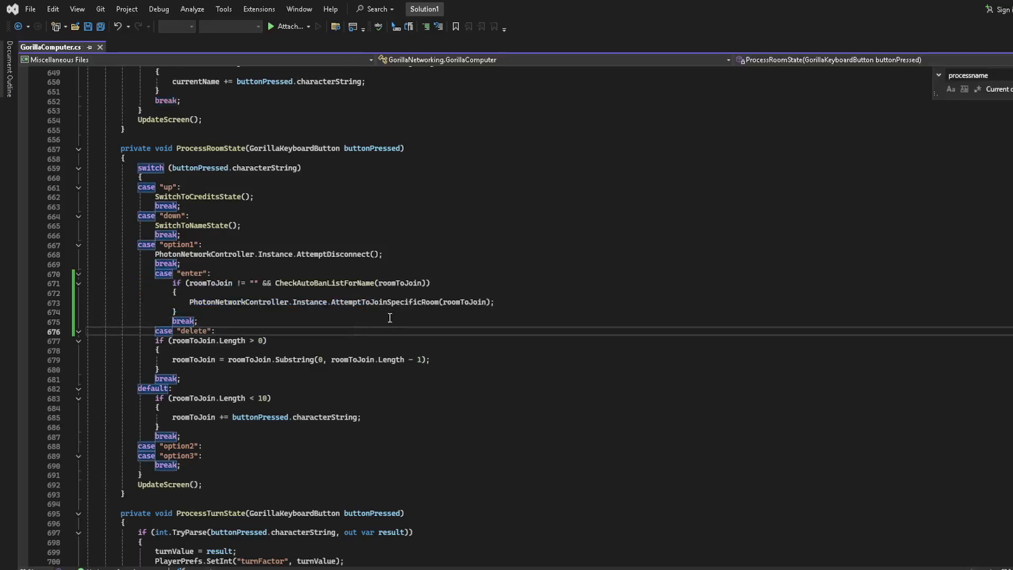
Return to Unity, clear the gorillacomputer asset search and check the console for errors after closing the SteamVR settings window
{"action": "key", "text": "alt+Tab"}
{"action": "key", "text": "alt+Tab"}
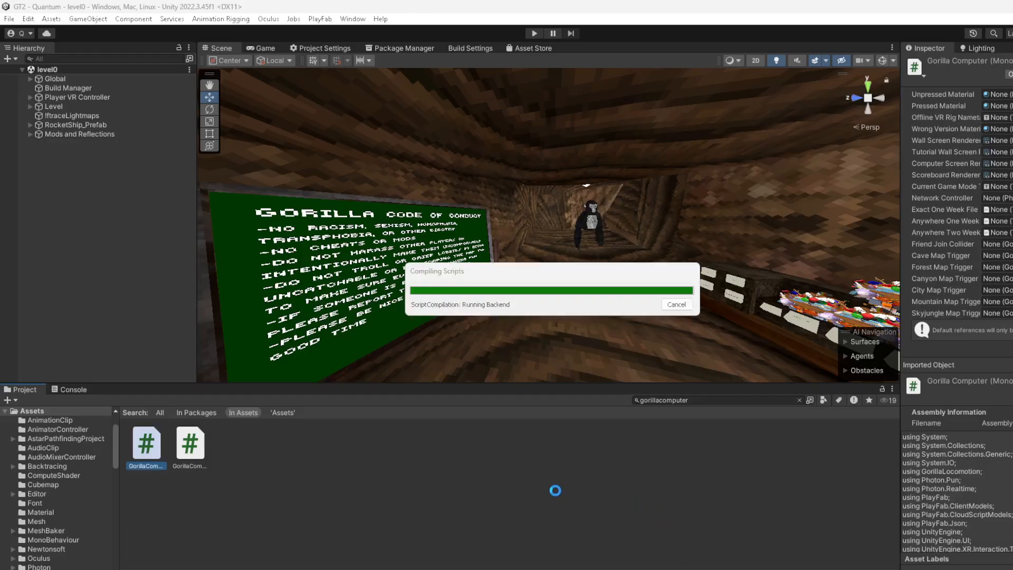
{"action": "left_click", "coordinate": [800, 401]}
{"action": "left_click", "coordinate": [654, 215]}
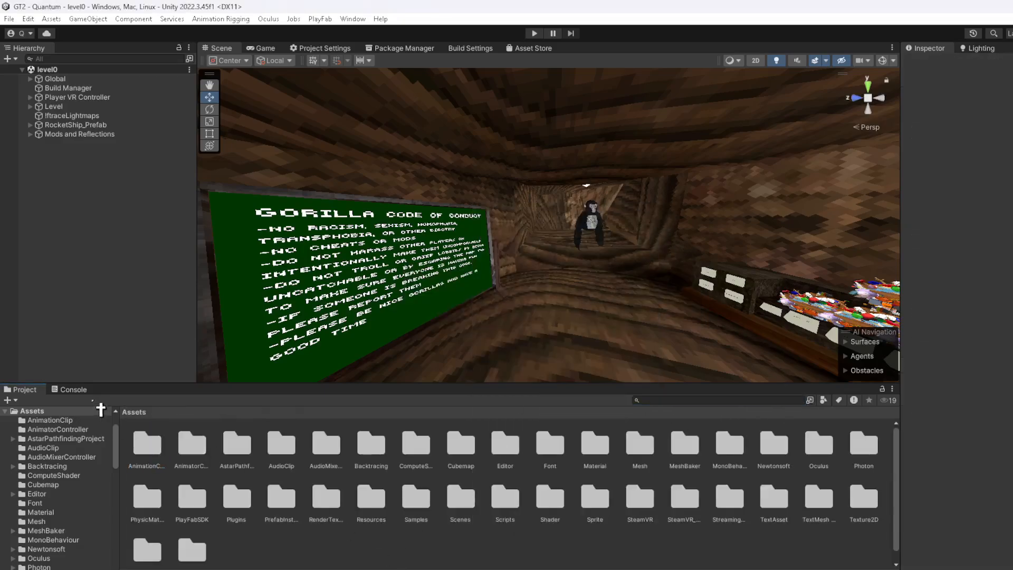
{"action": "left_click", "coordinate": [73, 389]}
{"action": "left_click", "coordinate": [23, 389]}
Assign the XRRig script to the missing script component on the Player VR Controller object
{"action": "right_click_drag", "start_coordinate": [518, 264], "coordinate": [588, 229]}
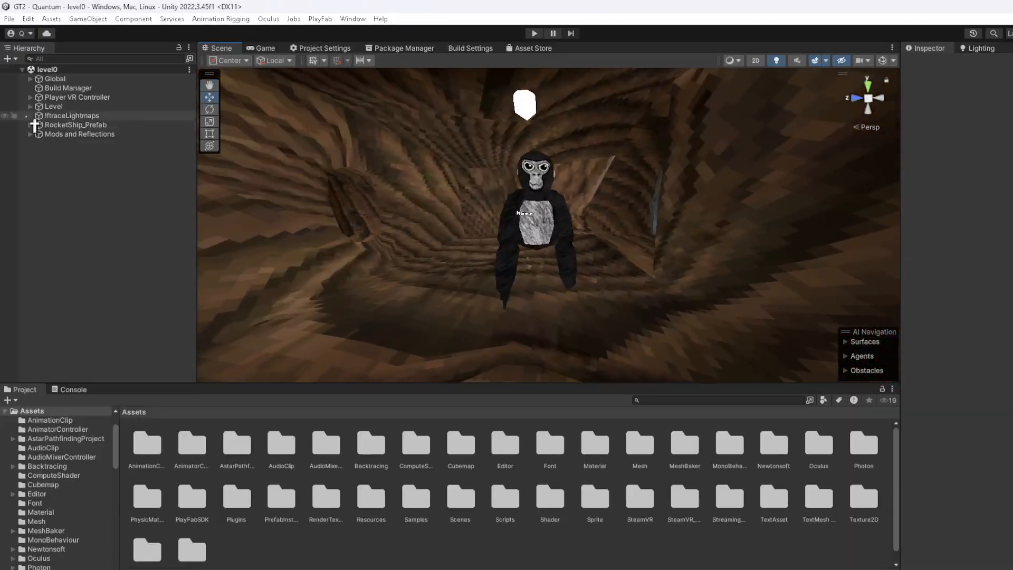
{"action": "left_click", "coordinate": [78, 97]}
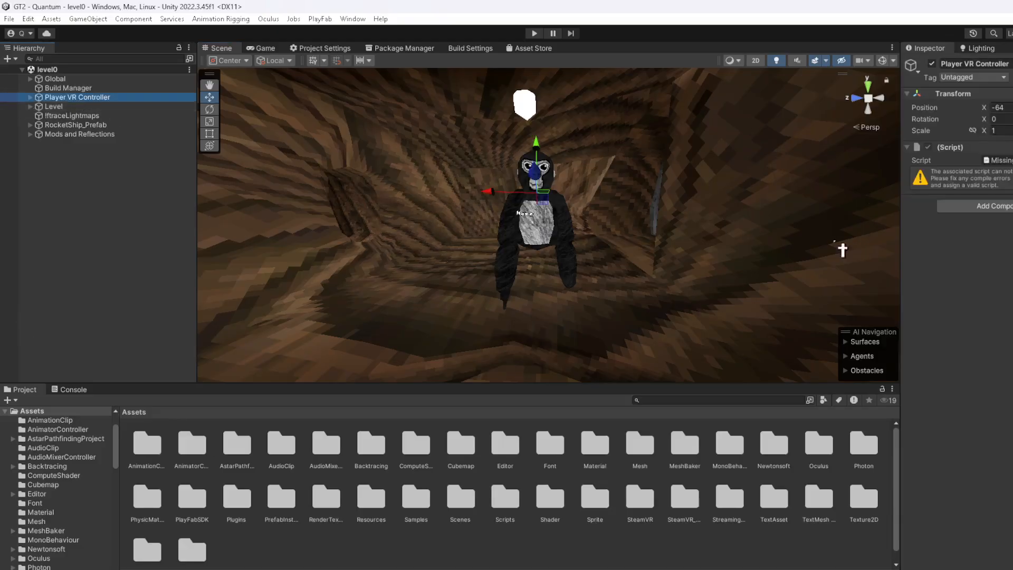
{"action": "left_click", "coordinate": [1012, 161]}
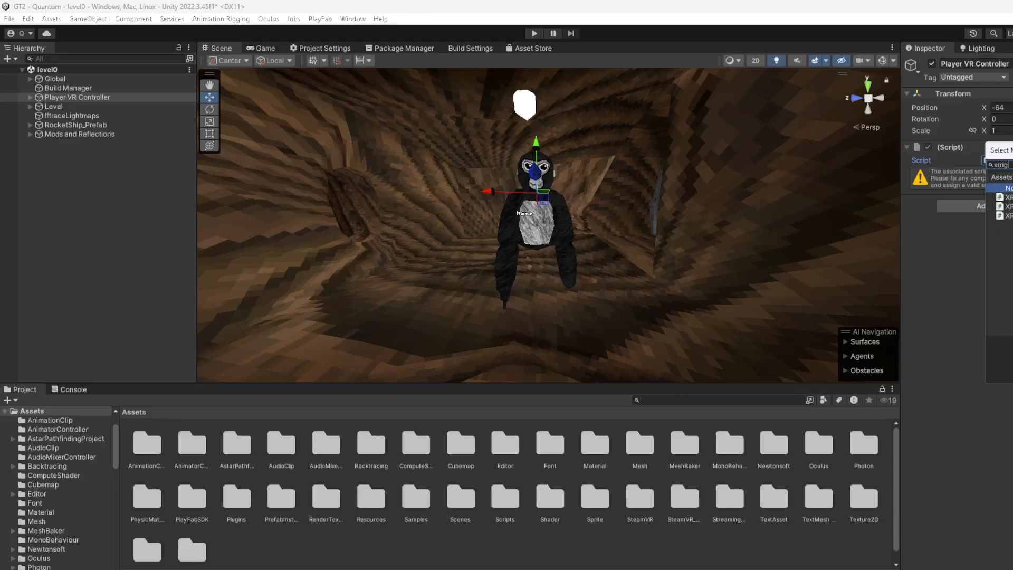
{"action": "double_click", "coordinate": [1009, 198]}
In the Player VR Controller's XR Rig, set GorillaPlayer as the Camera Floor Offset object and Main Camera as the Camera
{"action": "left_click", "coordinate": [31, 97]}
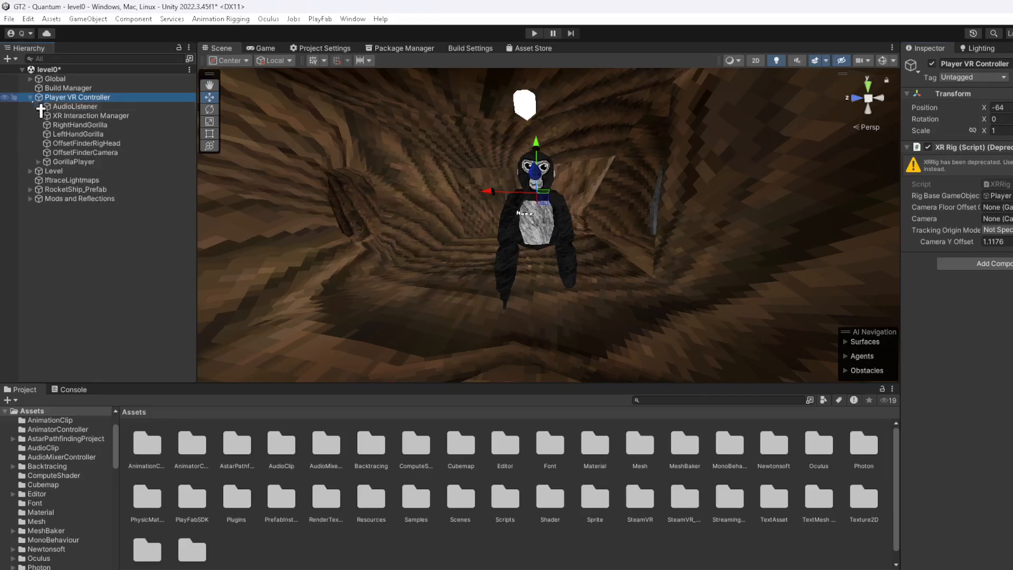
{"action": "left_click", "coordinate": [38, 162]}
{"action": "left_click", "coordinate": [46, 171]}
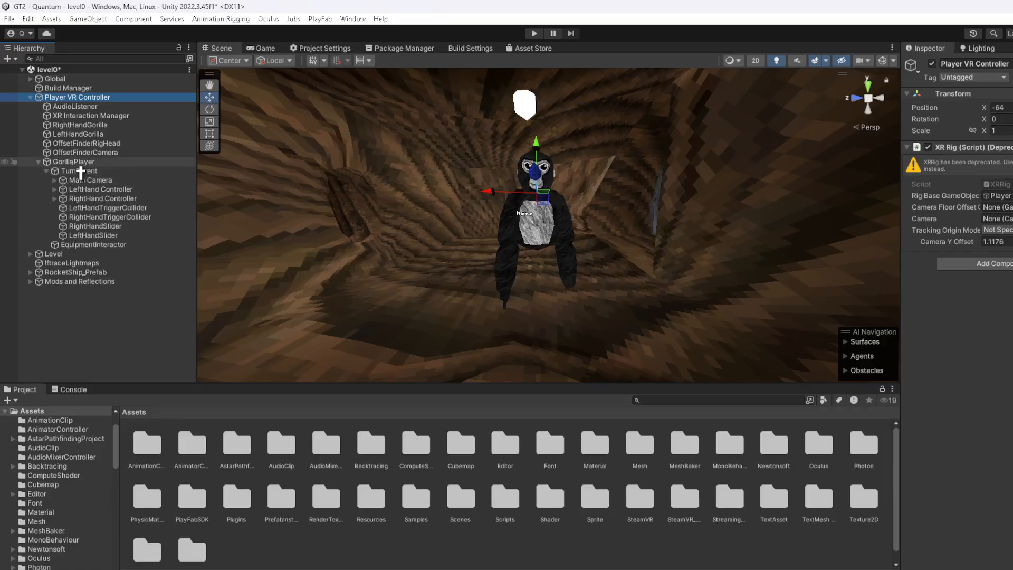
{"action": "left_click", "coordinate": [112, 164]}
{"action": "left_click_drag", "start_coordinate": [112, 163], "coordinate": [997, 210]}
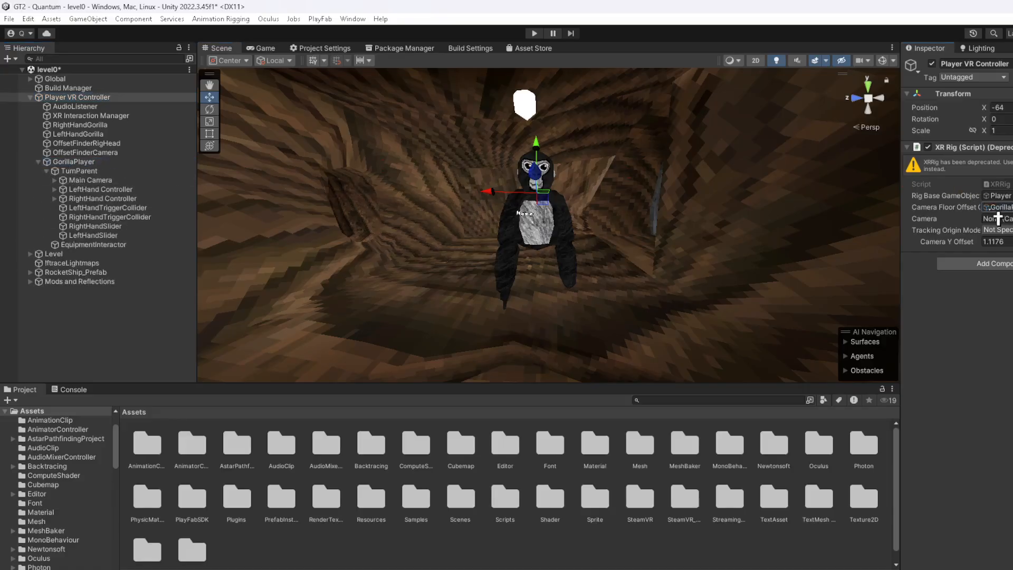
{"action": "left_click_drag", "start_coordinate": [108, 192], "coordinate": [997, 219]}
{"action": "left_click", "coordinate": [997, 230]}
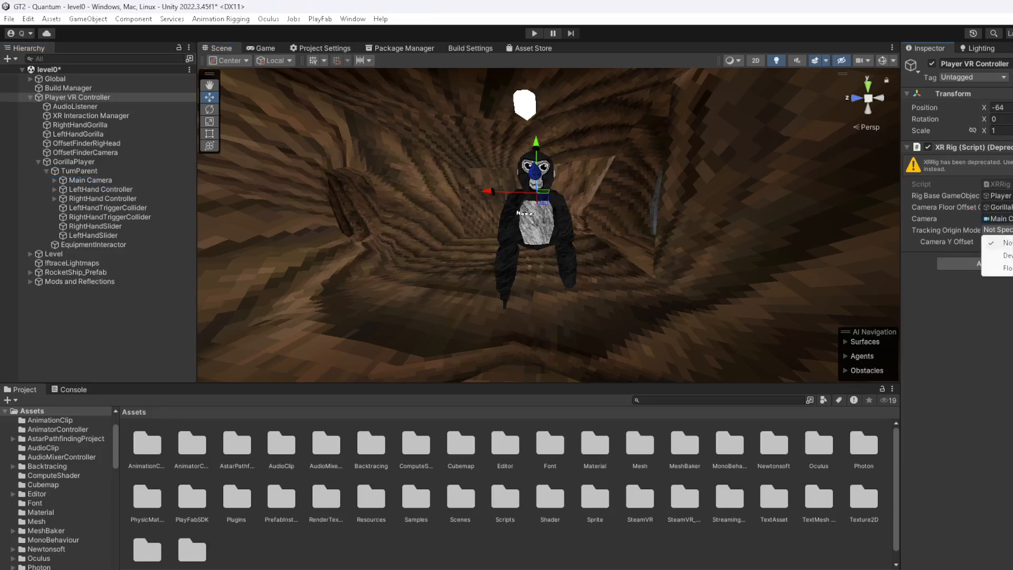
{"action": "left_click", "coordinate": [997, 263]}
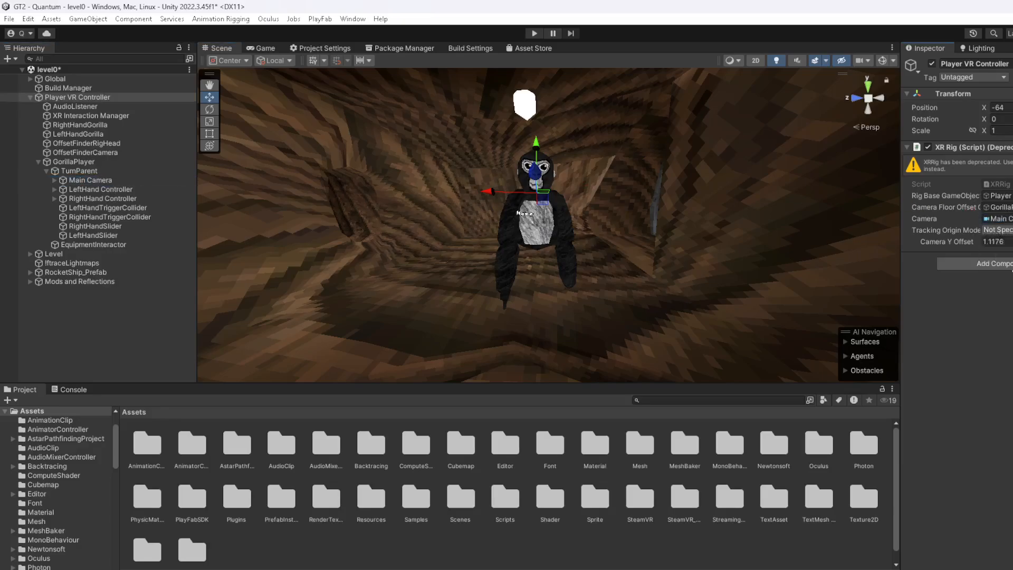
Assign the XR Interaction Manager script to the missing script component on the XR Interaction Manager object
{"action": "left_click", "coordinate": [100, 116]}
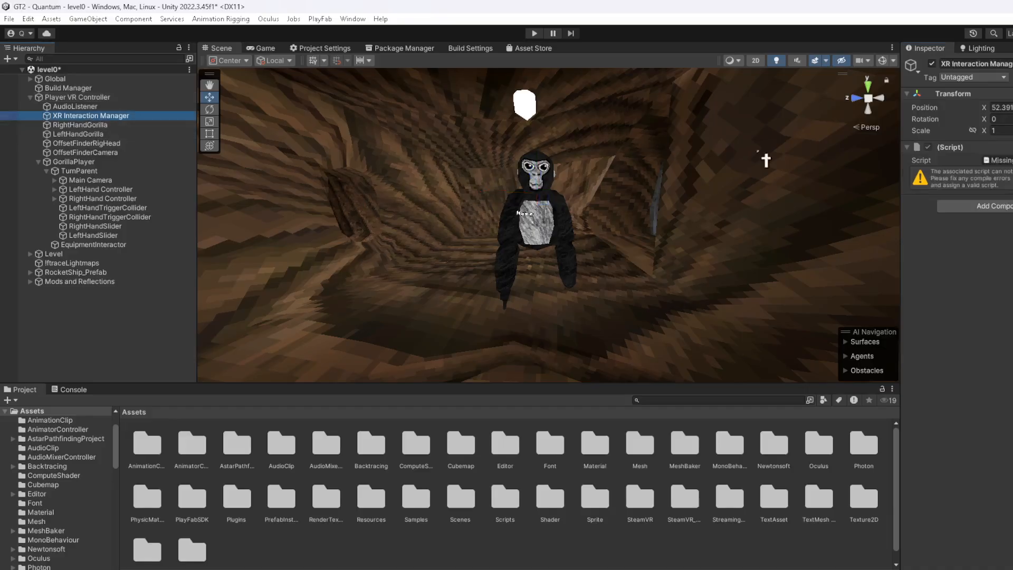
{"action": "left_click", "coordinate": [1009, 160]}
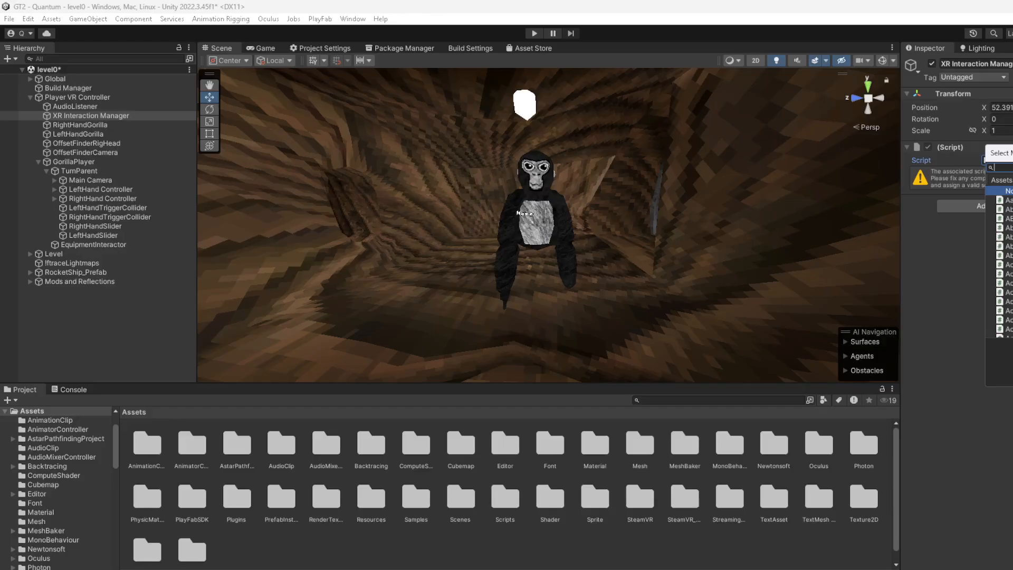
{"action": "type", "text": "xrinter"}
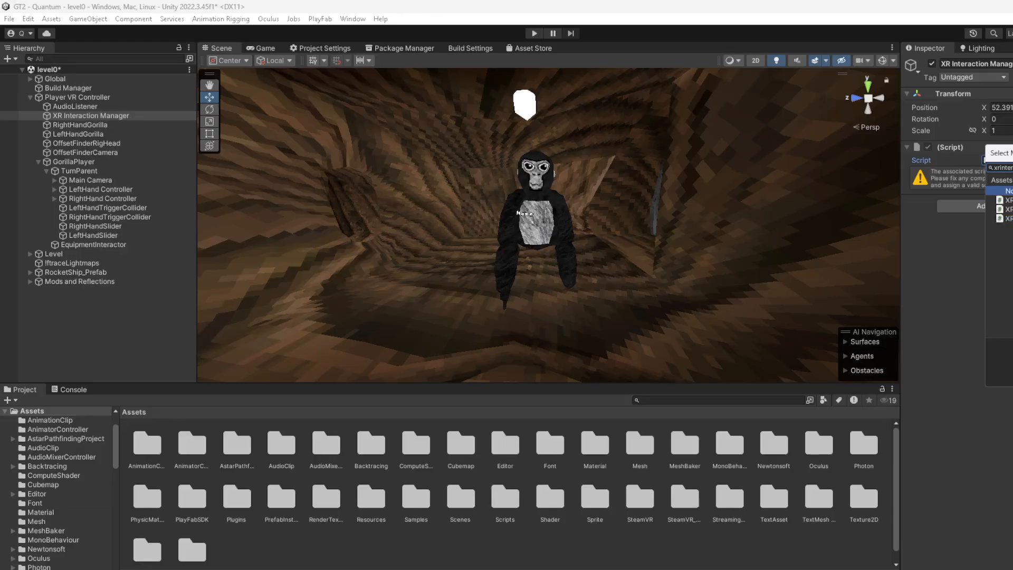
{"action": "key", "text": "Escape"}
Assign the Locomotion System script to the missing script component on GorillaPlayer
{"action": "left_click", "coordinate": [74, 161]}
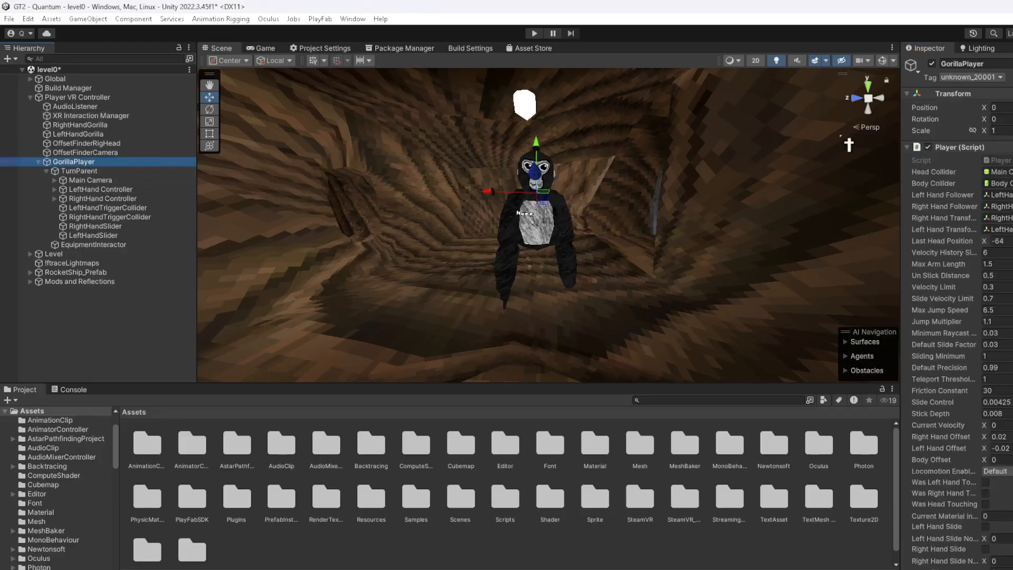
{"action": "left_click", "coordinate": [968, 147]}
{"action": "left_click", "coordinate": [973, 160]}
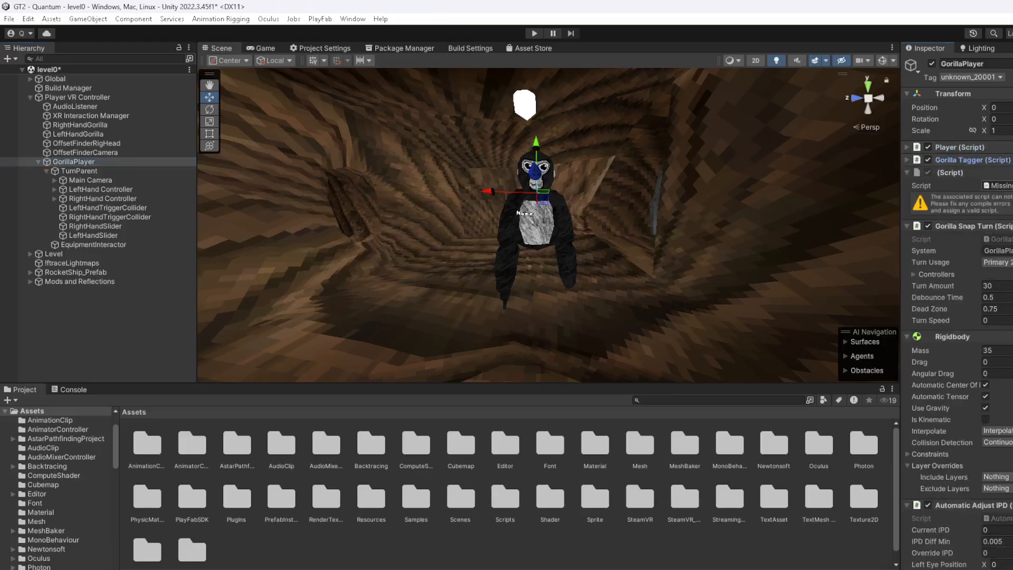
{"action": "left_click", "coordinate": [1012, 186]}
{"action": "type", "text": "locom"}
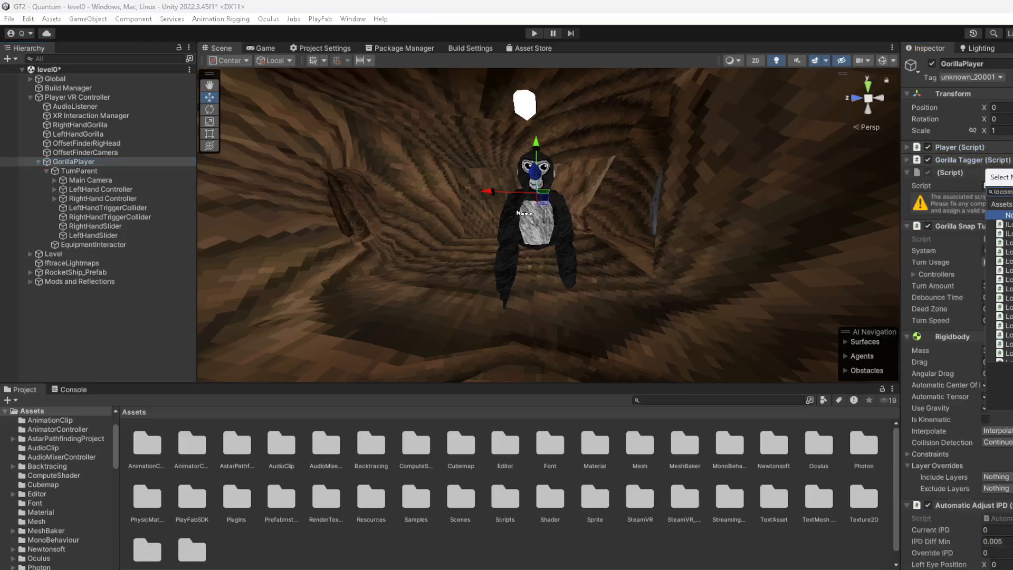
{"action": "type", "text": "s"}
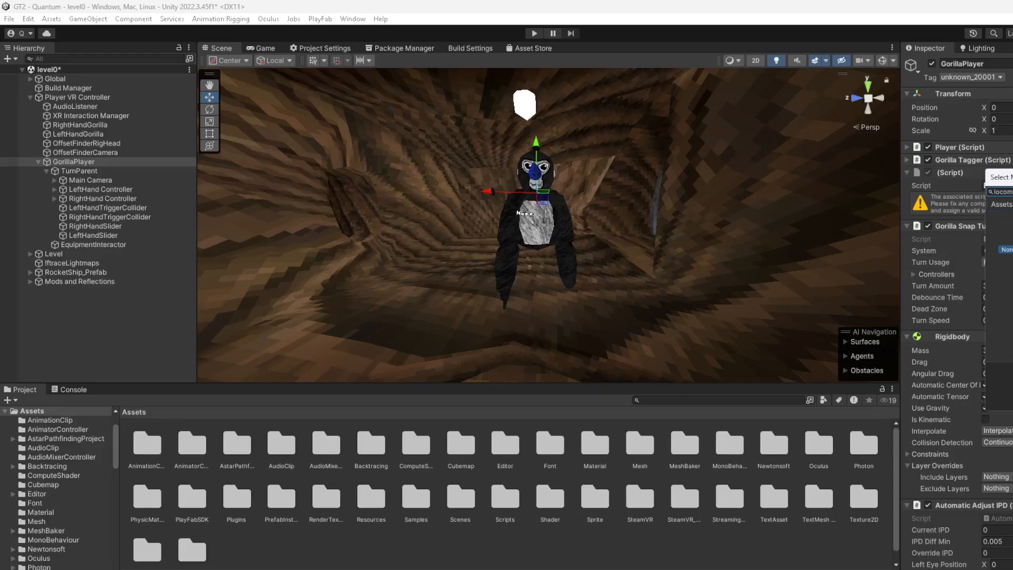
{"action": "key", "text": "BackSpace"}
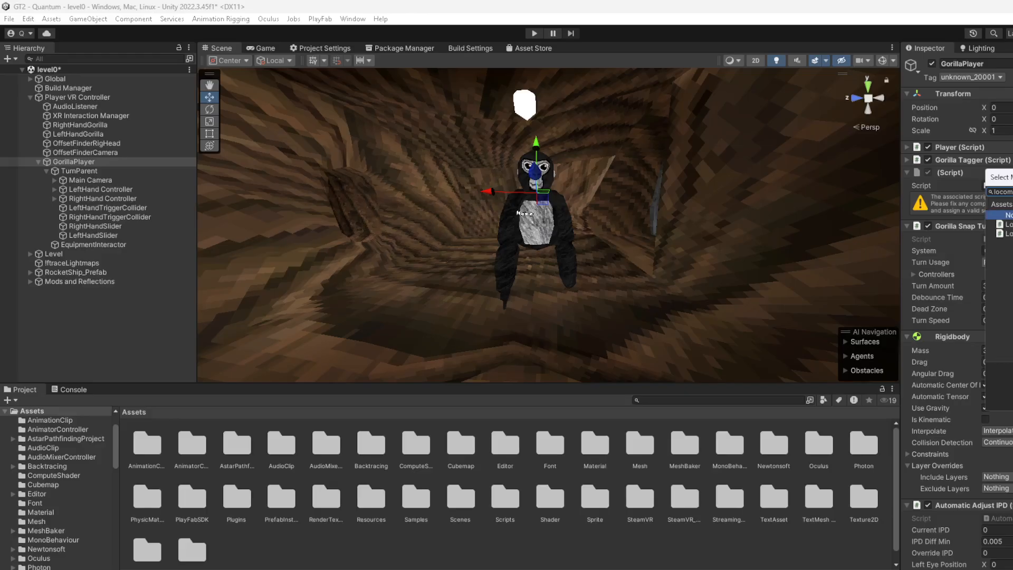
{"action": "double_click", "coordinate": [1009, 233]}
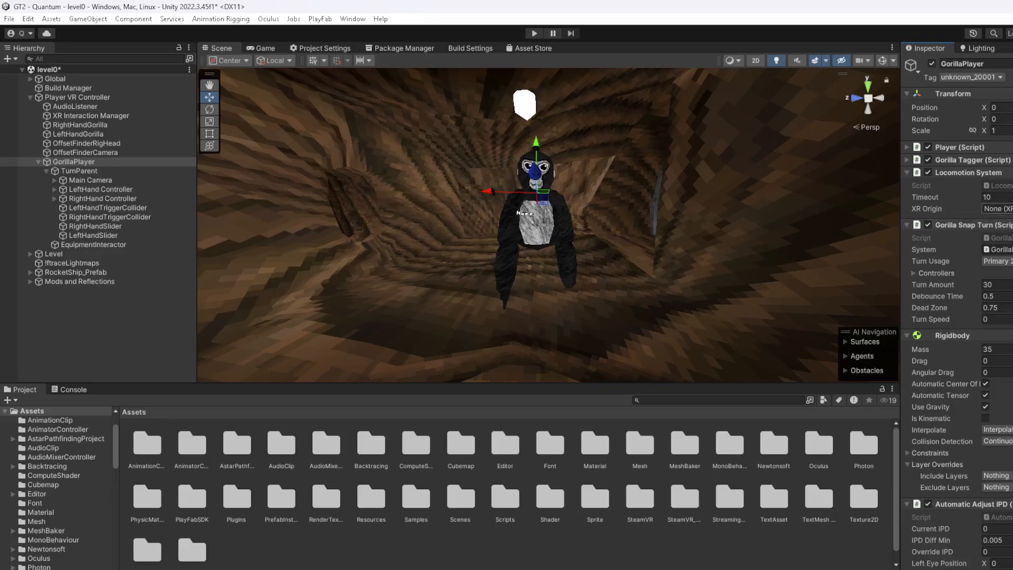
Collapse GorillaPlayer's components from Locomotion System through Size Manager to check for other missing scripts
{"action": "left_click", "coordinate": [984, 174]}
{"action": "left_click", "coordinate": [971, 185]}
{"action": "left_click", "coordinate": [958, 198]}
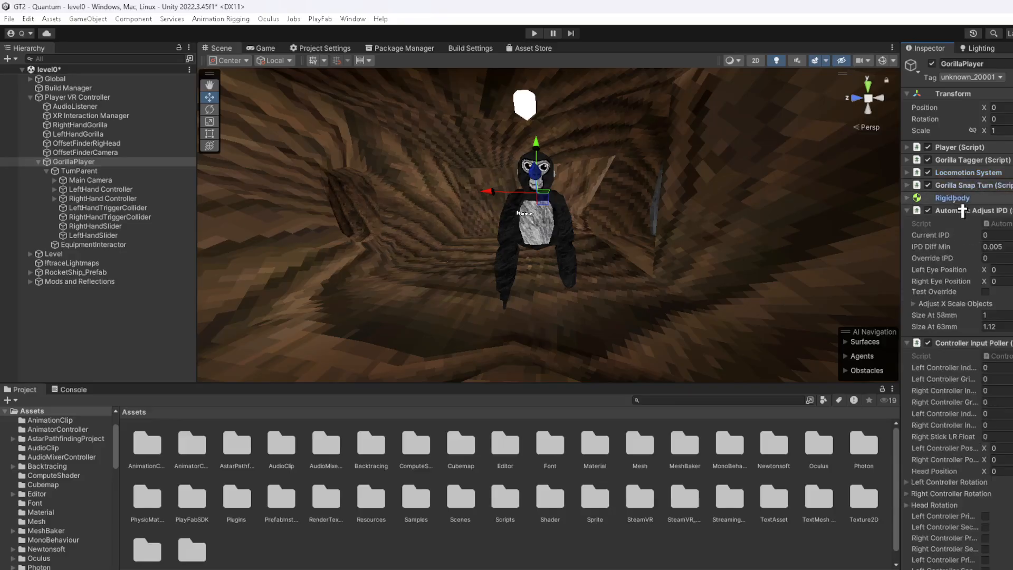
{"action": "left_click", "coordinate": [961, 210]}
{"action": "left_click", "coordinate": [961, 224]}
{"action": "left_click", "coordinate": [962, 235]}
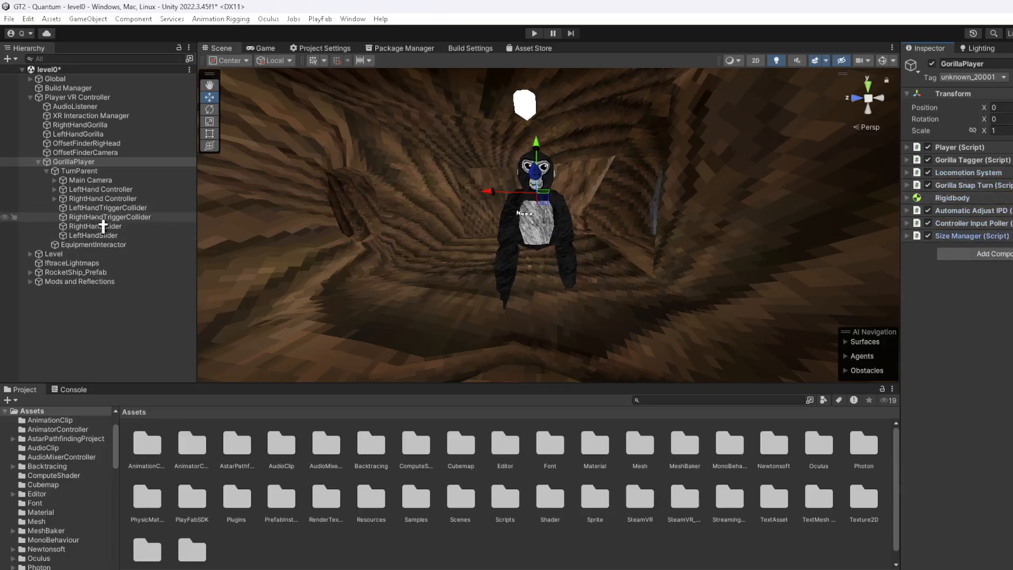
Assign the Tracked Pose Driver script to the missing script component on the Main Camera under TurnParent
{"action": "left_click", "coordinate": [95, 181]}
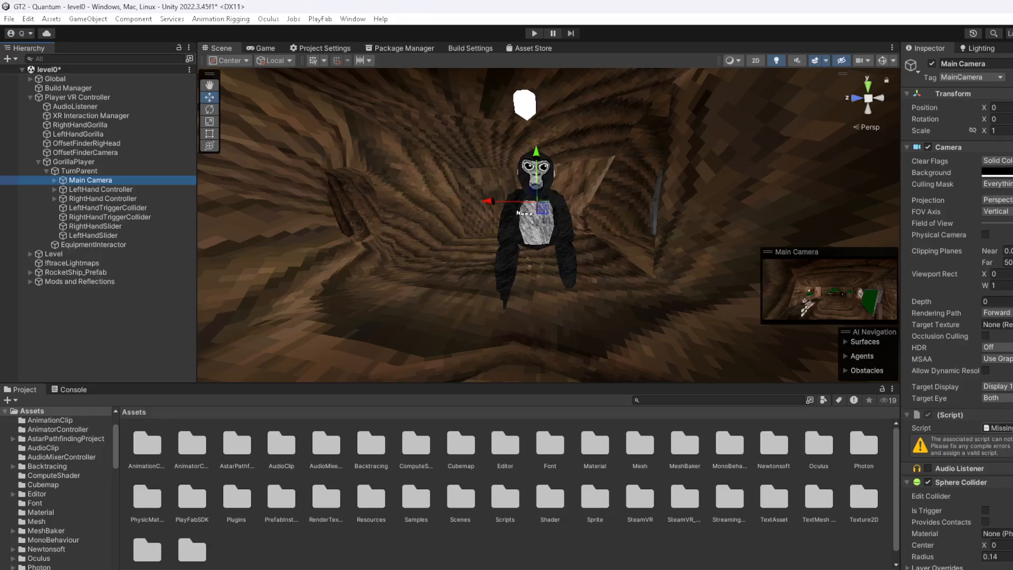
{"action": "left_click", "coordinate": [1011, 428]}
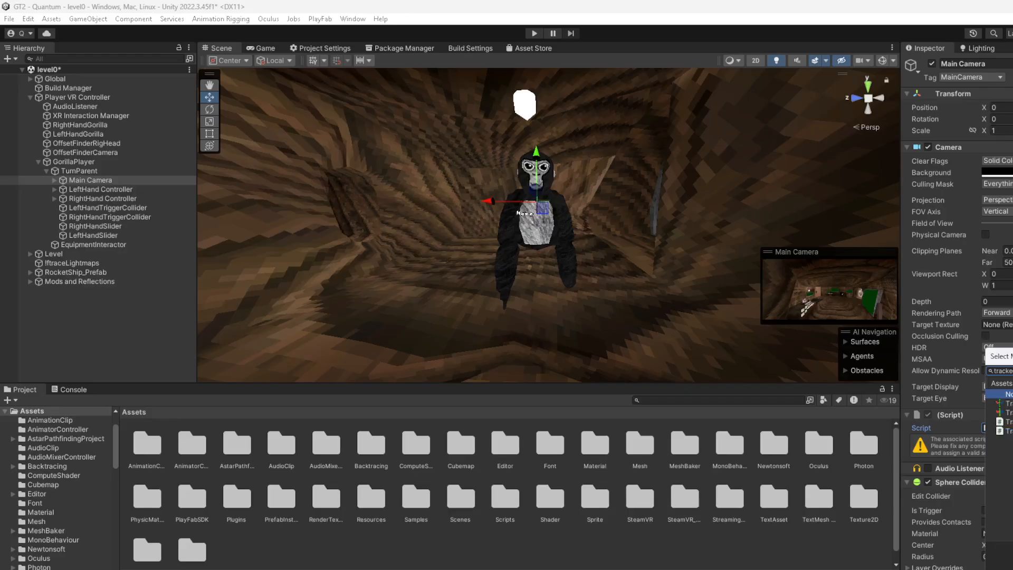
{"action": "double_click", "coordinate": [1010, 403]}
{"action": "scroll", "coordinate": [971, 461], "scroll_direction": "down", "scroll_amount": 2}
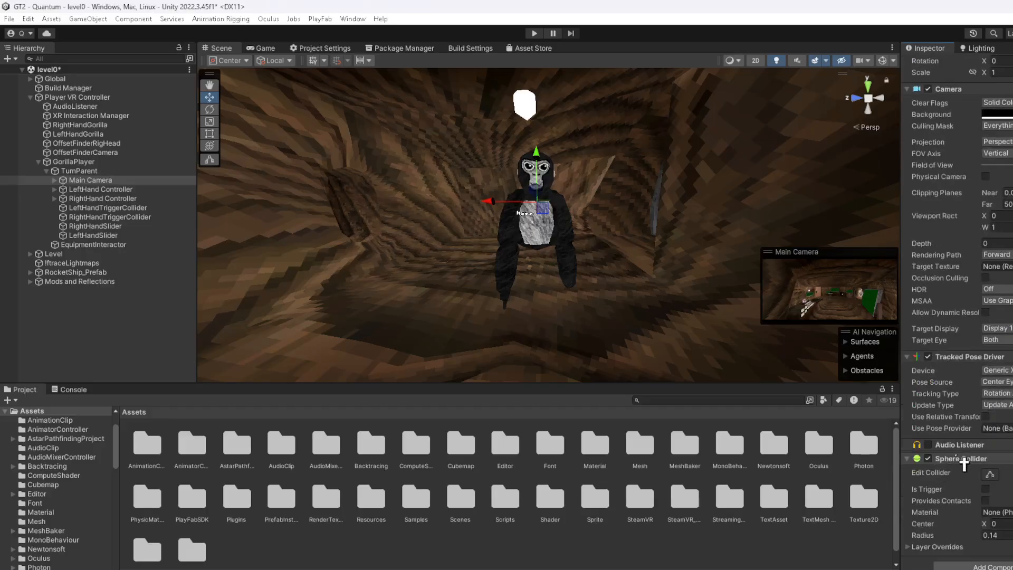
Assign the device-based XR Controller script to the first missing script on both LeftHand Controller and RightHand Controller
{"action": "left_click", "coordinate": [103, 190]}
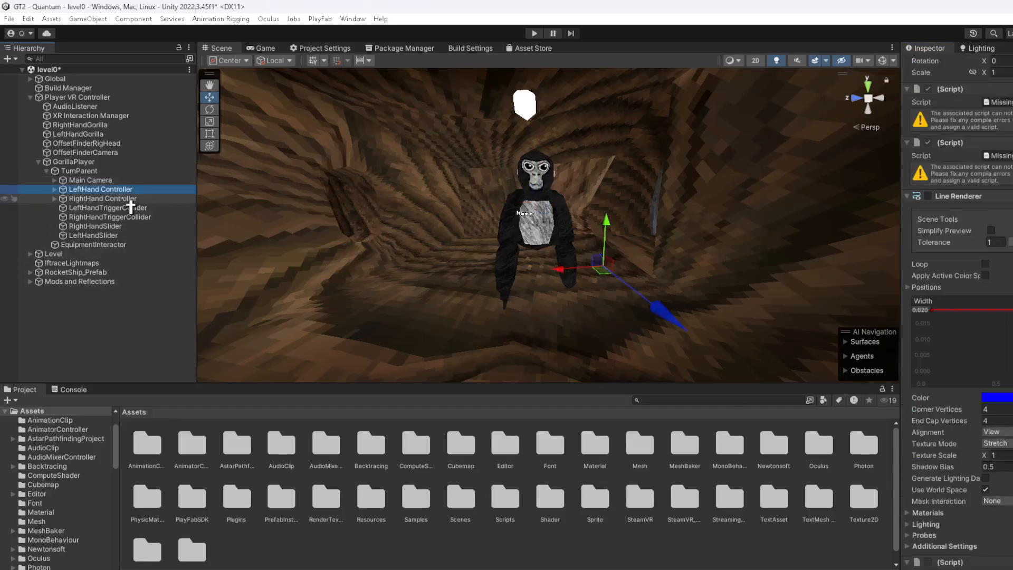
{"action": "left_click", "coordinate": [99, 200], "text": "shift"}
{"action": "scroll", "coordinate": [958, 311], "scroll_direction": "up", "scroll_amount": 2}
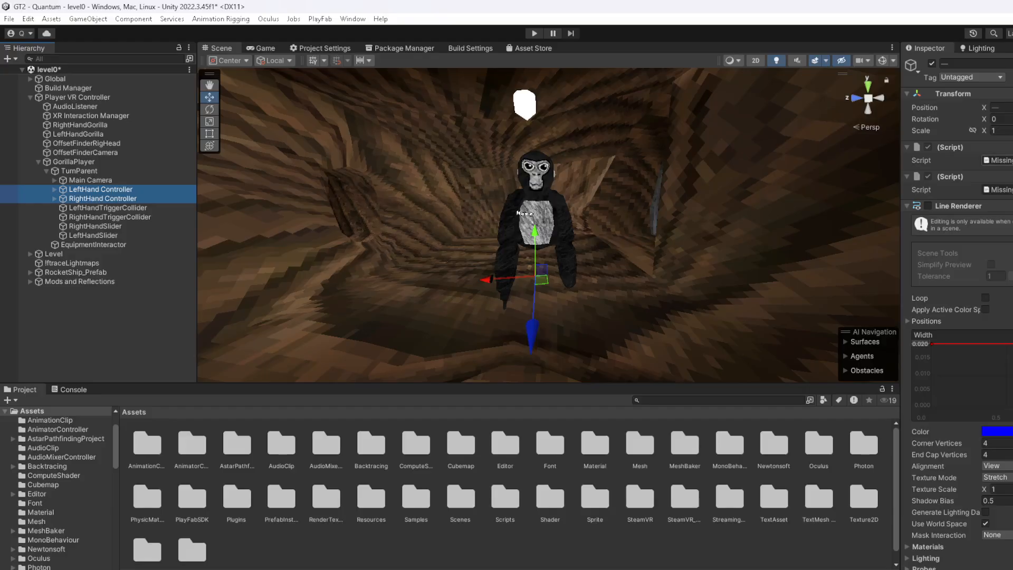
{"action": "left_click", "coordinate": [1011, 160]}
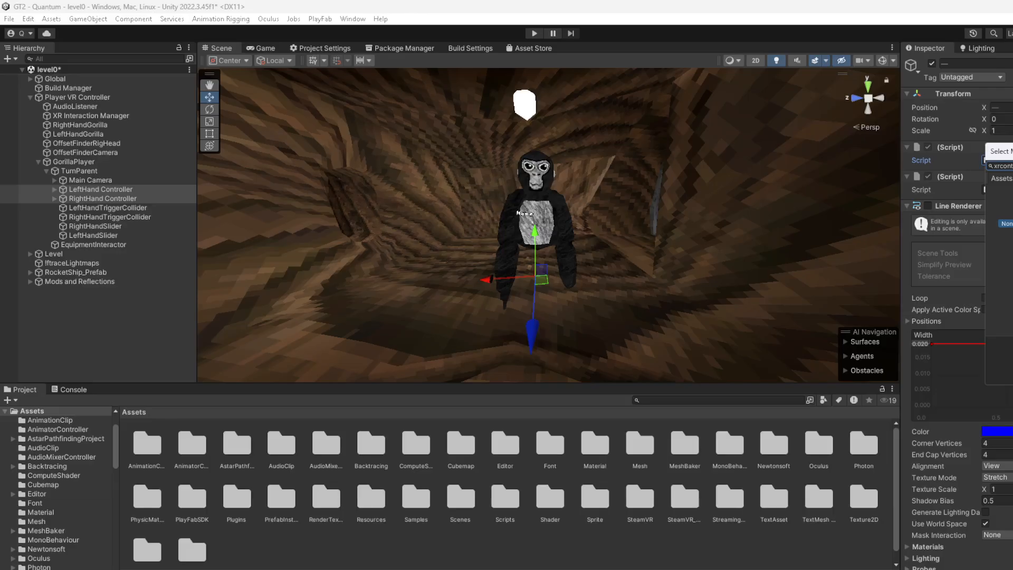
{"action": "double_click", "coordinate": [1009, 198]}
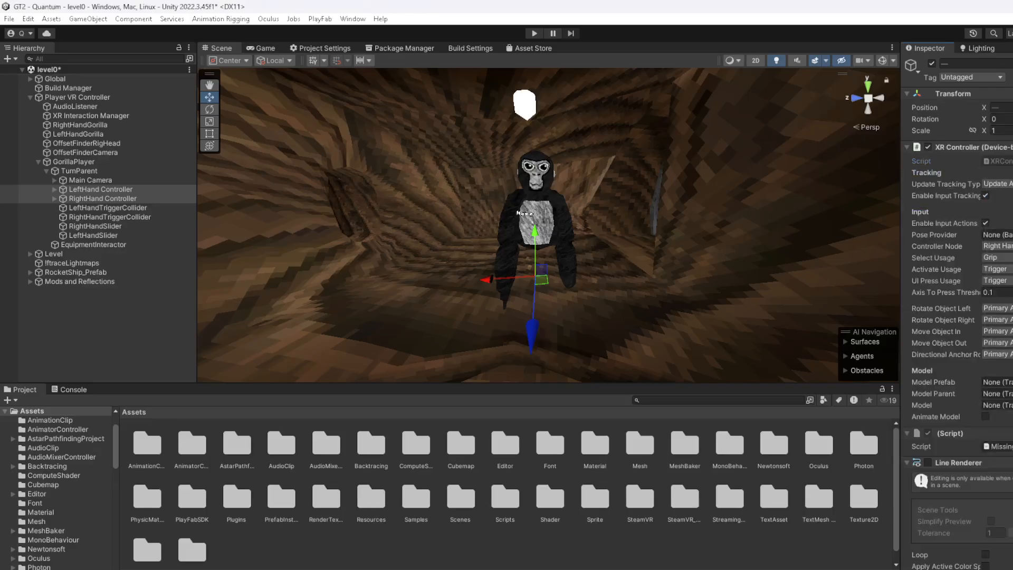
Assign XR Direct Interactor to the second missing script on both hand controllers and link the XR Interaction Manager as its Interaction Manager
{"action": "left_click", "coordinate": [1010, 446]}
{"action": "type", "text": "xrdirec"}
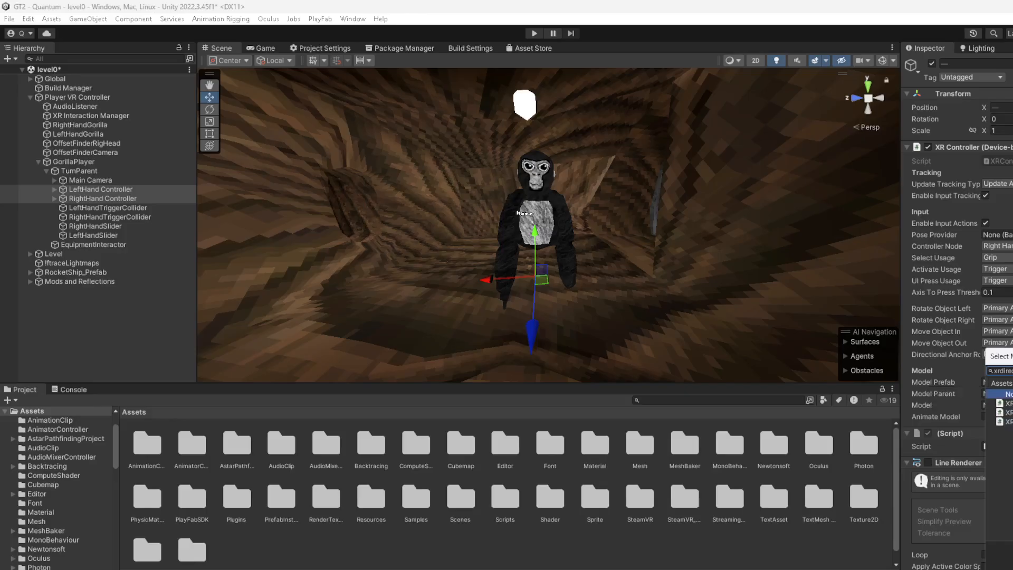
{"action": "double_click", "coordinate": [1009, 404]}
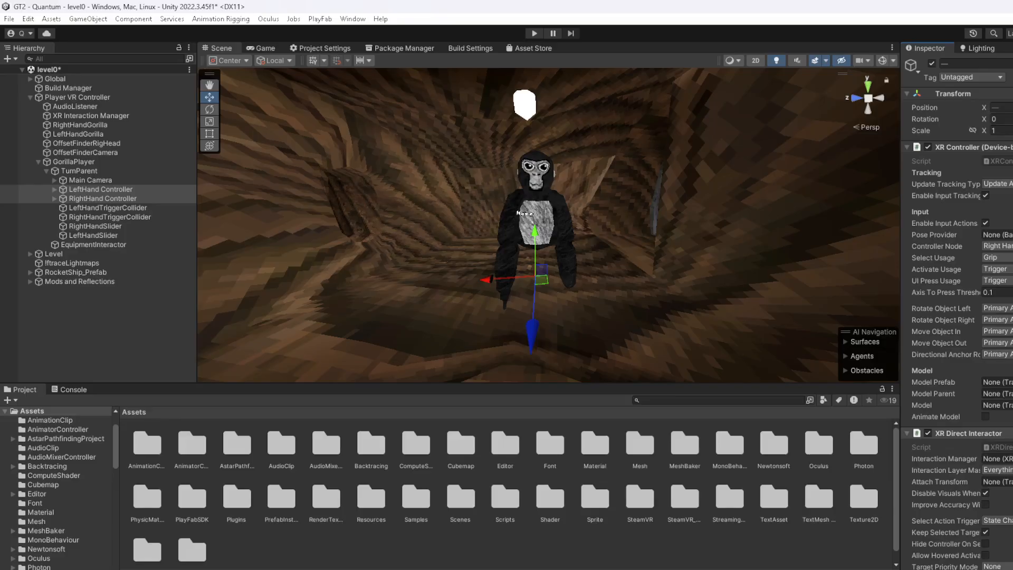
{"action": "left_click", "coordinate": [1010, 459]}
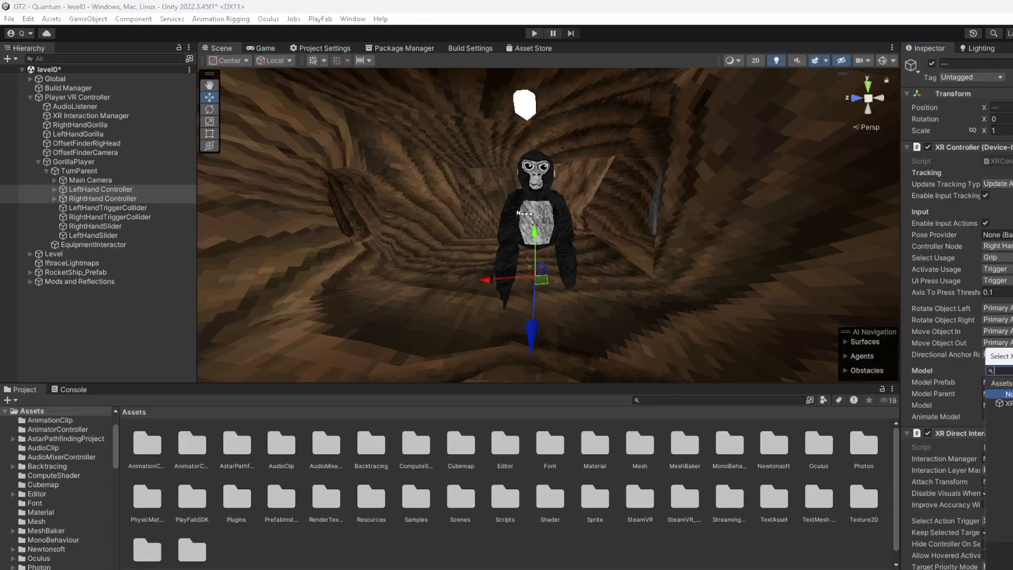
{"action": "double_click", "coordinate": [1009, 403]}
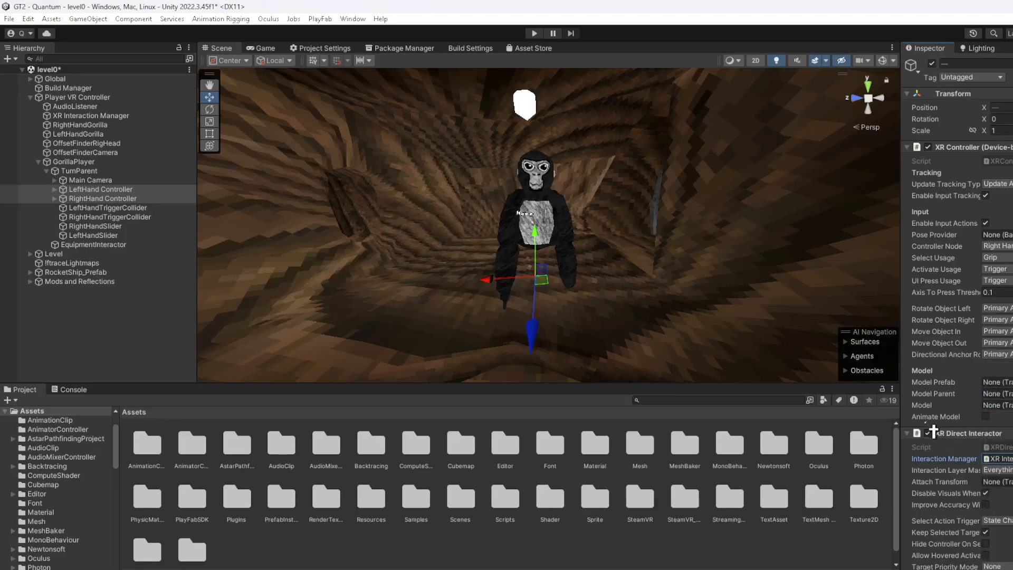
{"action": "left_click", "coordinate": [952, 435]}
Assign the XR Interactor Line Visual script to the missing script component after the Line Renderer on both hand controllers
{"action": "scroll", "coordinate": [960, 439], "scroll_direction": "down", "scroll_amount": 5}
{"action": "scroll", "coordinate": [969, 412], "scroll_direction": "down", "scroll_amount": 5}
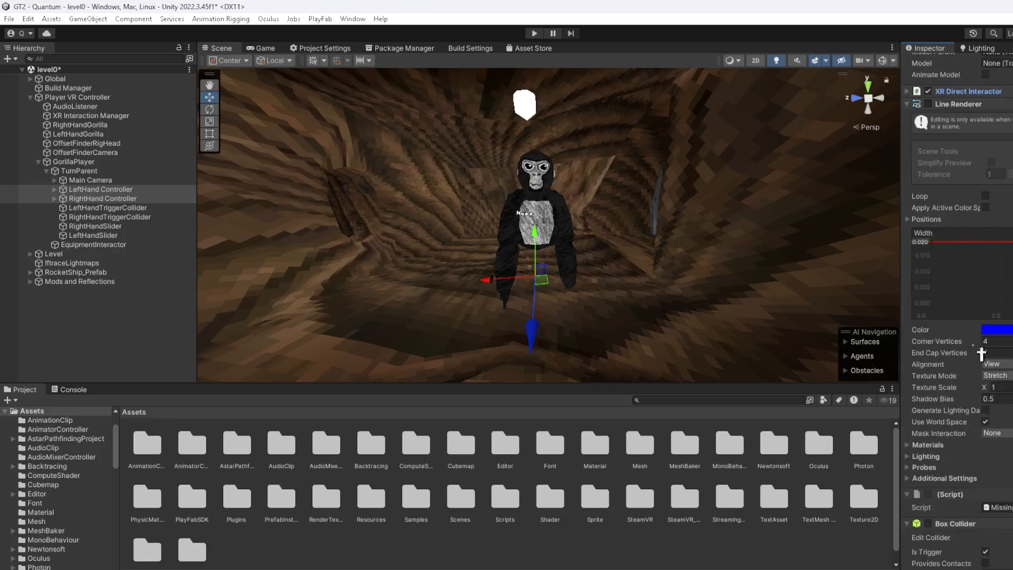
{"action": "left_click", "coordinate": [965, 108]}
{"action": "left_click", "coordinate": [1010, 306]}
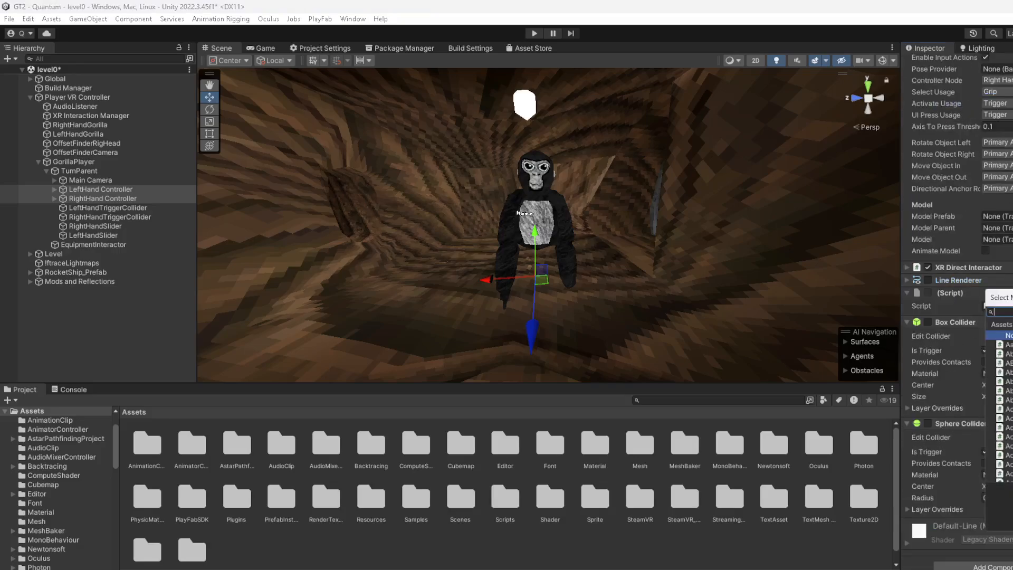
{"action": "type", "text": "xrinter"}
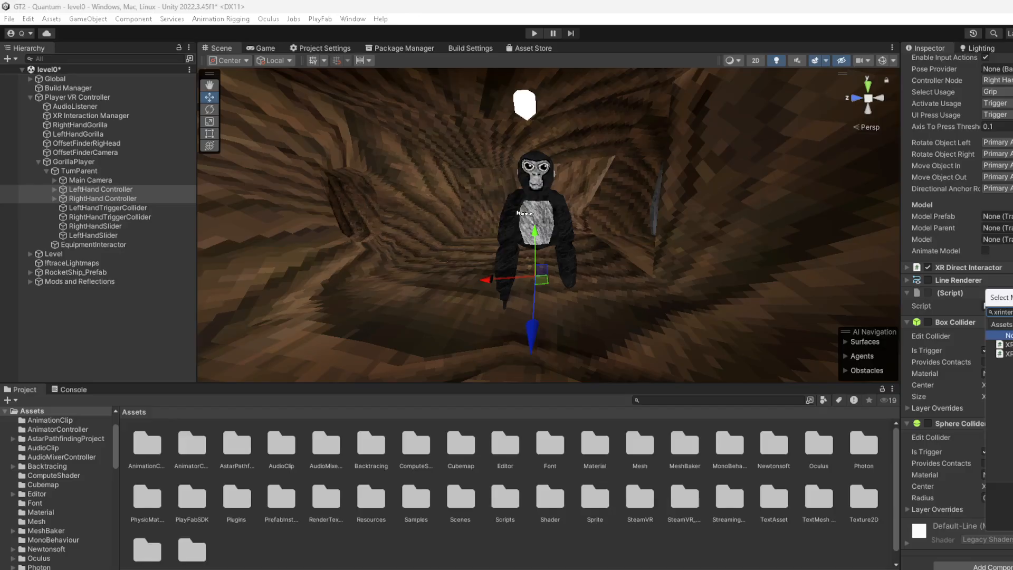
{"action": "double_click", "coordinate": [1009, 344]}
{"action": "left_click", "coordinate": [974, 296]}
{"action": "scroll", "coordinate": [974, 298], "scroll_direction": "up", "scroll_amount": 5}
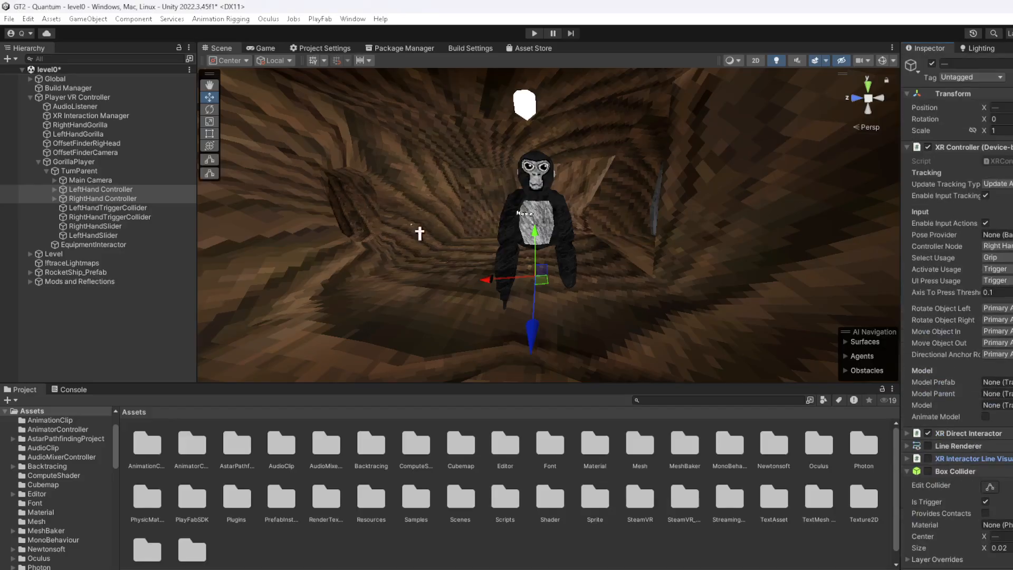
Set the Controller Node of the LeftHand Controller's XR Controller component to Left Hand
{"action": "left_click", "coordinate": [100, 190]}
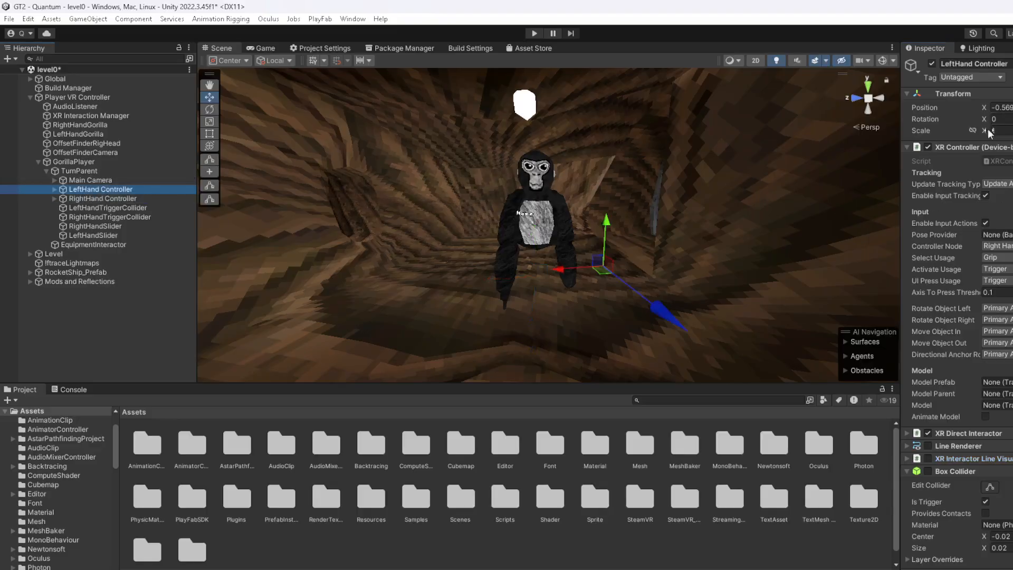
{"action": "left_click", "coordinate": [997, 246]}
{"action": "left_click", "coordinate": [1007, 310]}
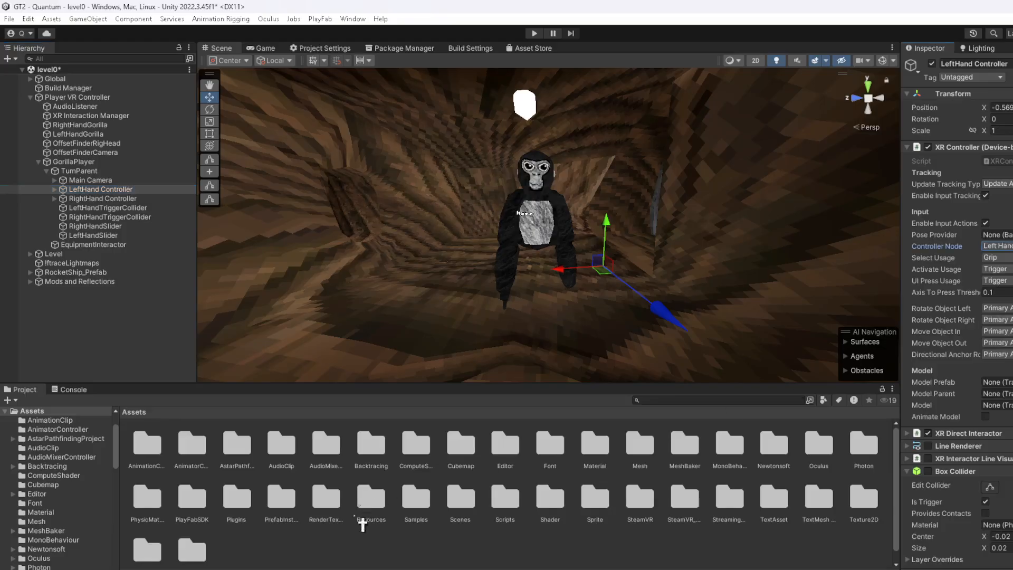
{"action": "left_click", "coordinate": [381, 559]}
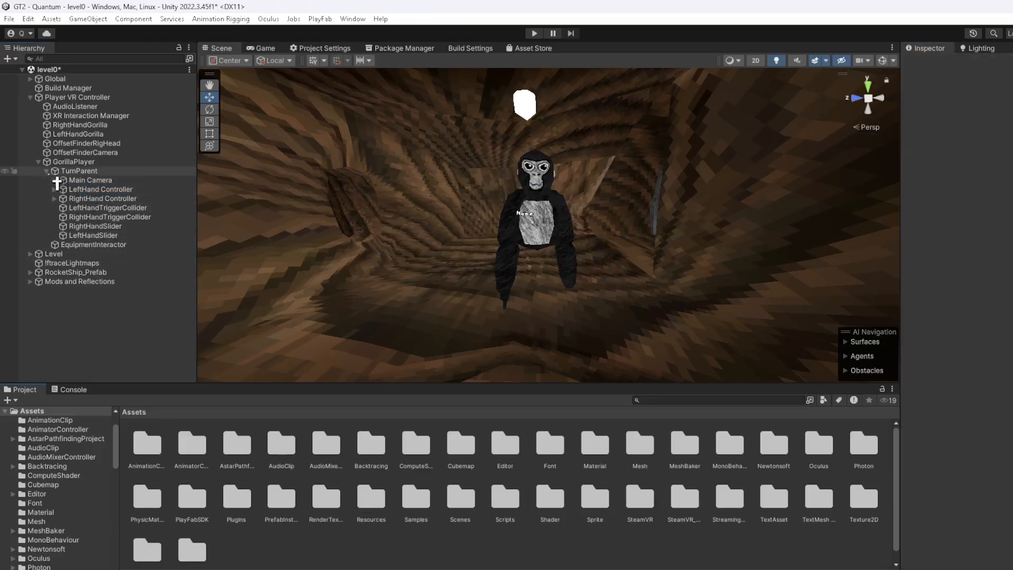
Collapse the Player VR Controller hierarchy and save the level0 scene
{"action": "left_click", "coordinate": [46, 171]}
{"action": "left_click", "coordinate": [38, 161]}
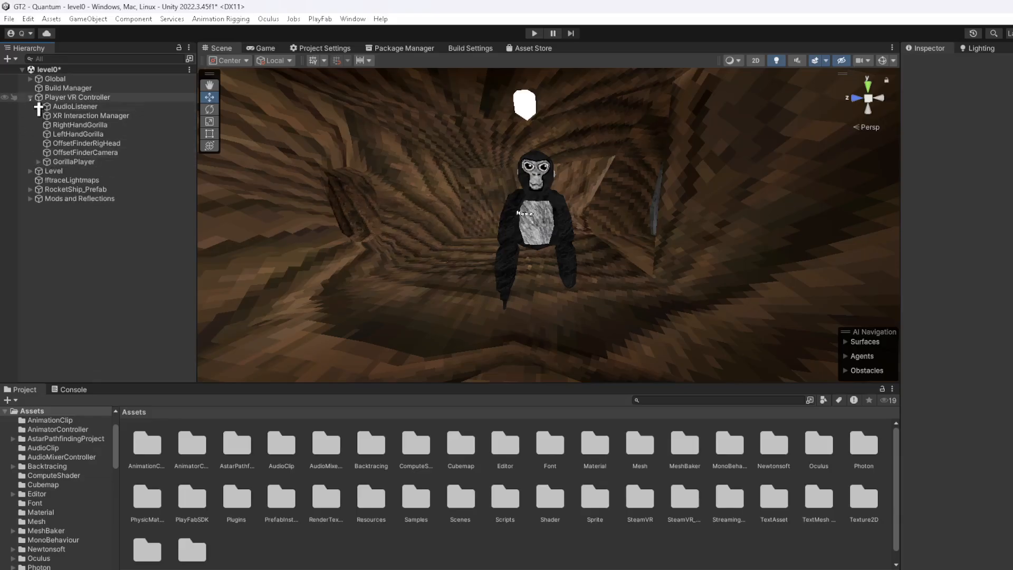
{"action": "left_click", "coordinate": [31, 98]}
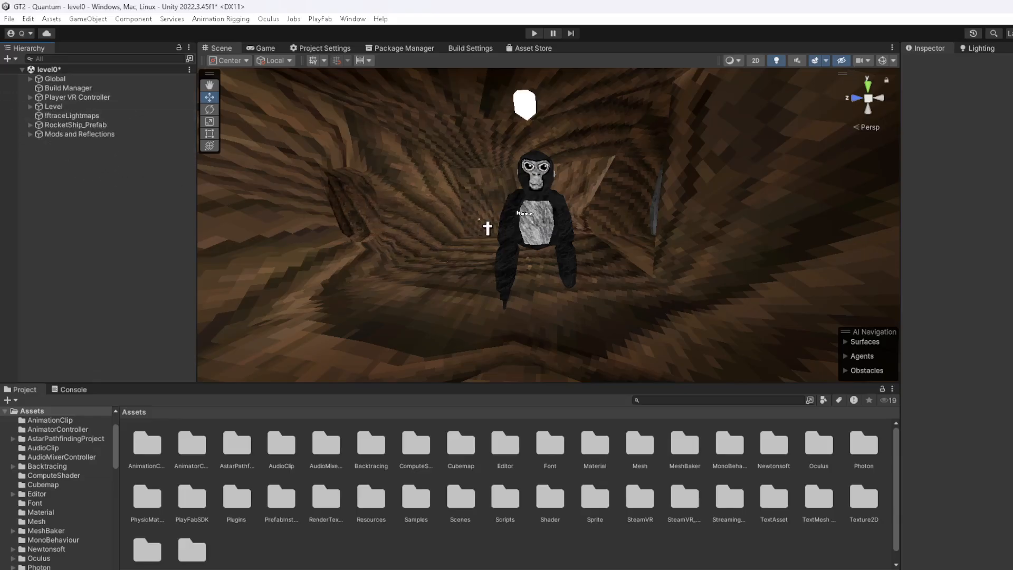
{"action": "key", "text": "ctrl+s"}
Deactivate the Shoulder Camera object under Third Person Camera in the Global group
{"action": "scroll", "coordinate": [549, 228], "scroll_direction": "down", "scroll_amount": 3}
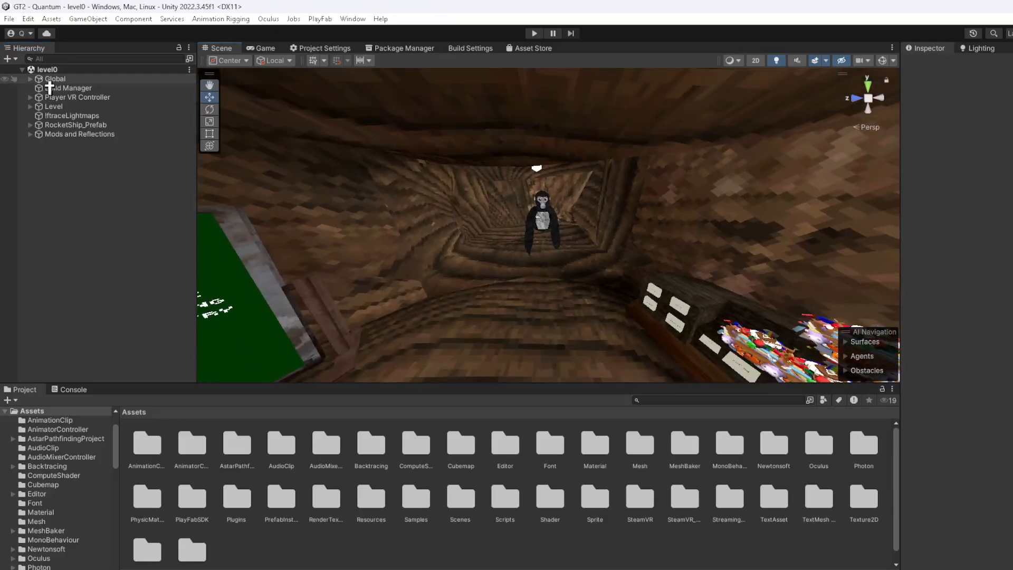
{"action": "left_click", "coordinate": [35, 82]}
{"action": "left_click", "coordinate": [31, 78]}
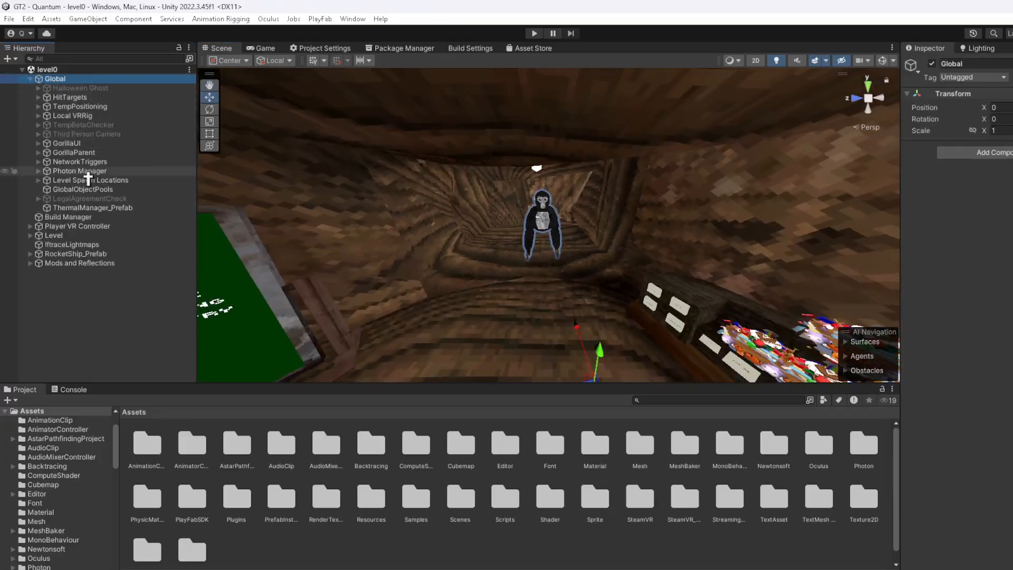
{"action": "left_click", "coordinate": [38, 134]}
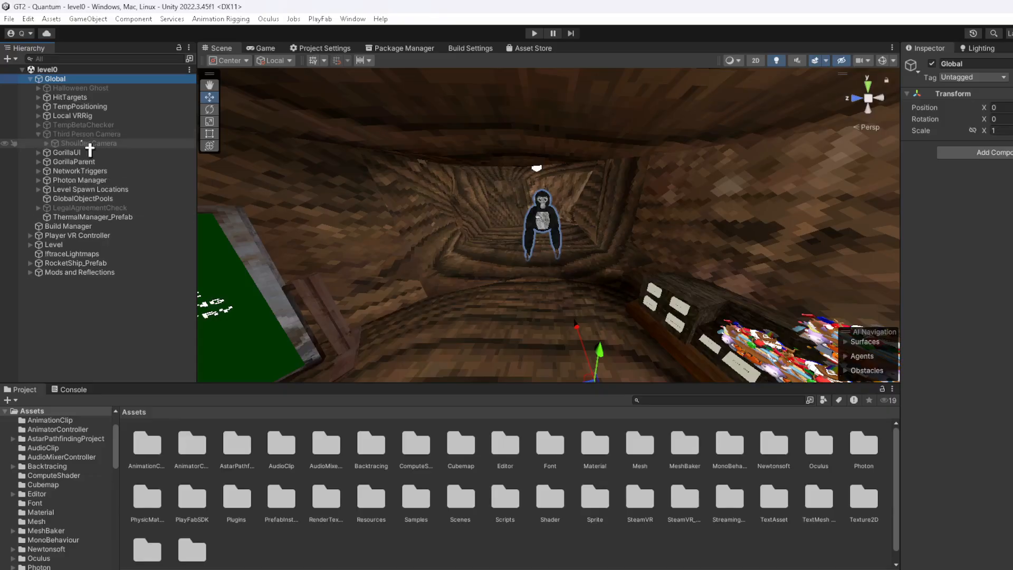
{"action": "left_click", "coordinate": [120, 144]}
{"action": "left_click", "coordinate": [932, 63]}
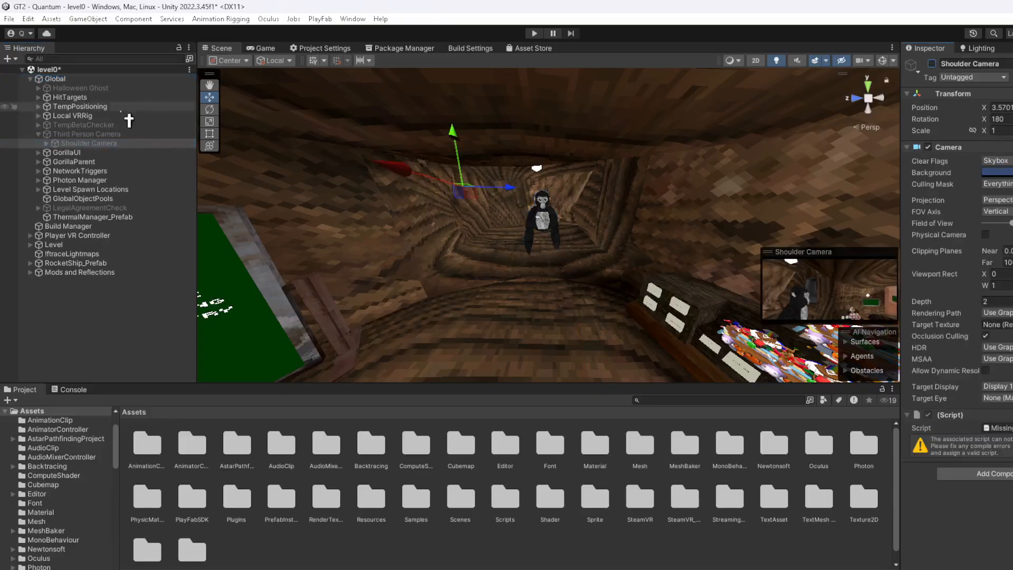
{"action": "key", "text": "Delete"}
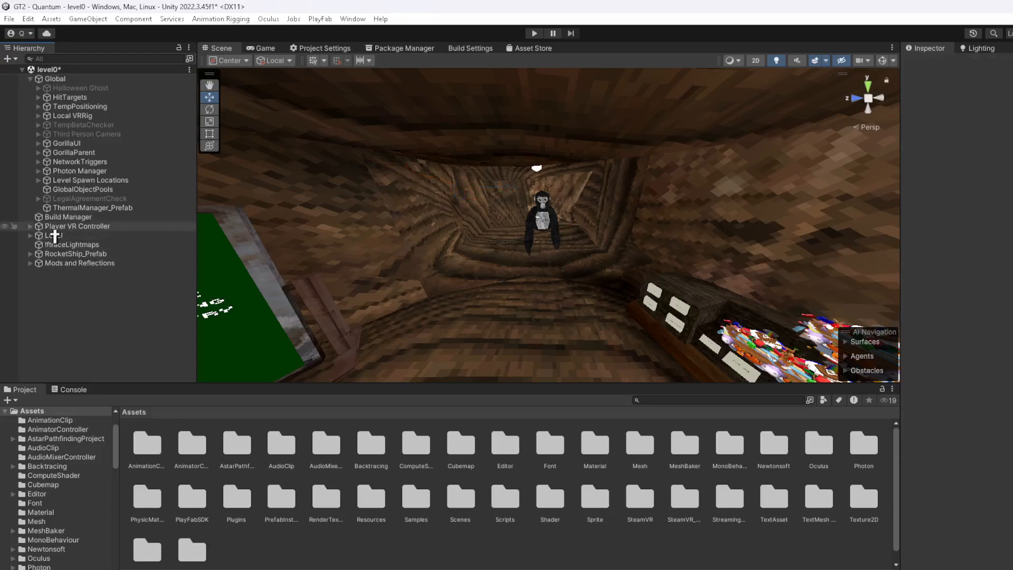
Activate the oculusvr object under Photon Manager and assign the OVR Manager script to its missing script component
{"action": "left_click", "coordinate": [67, 217]}
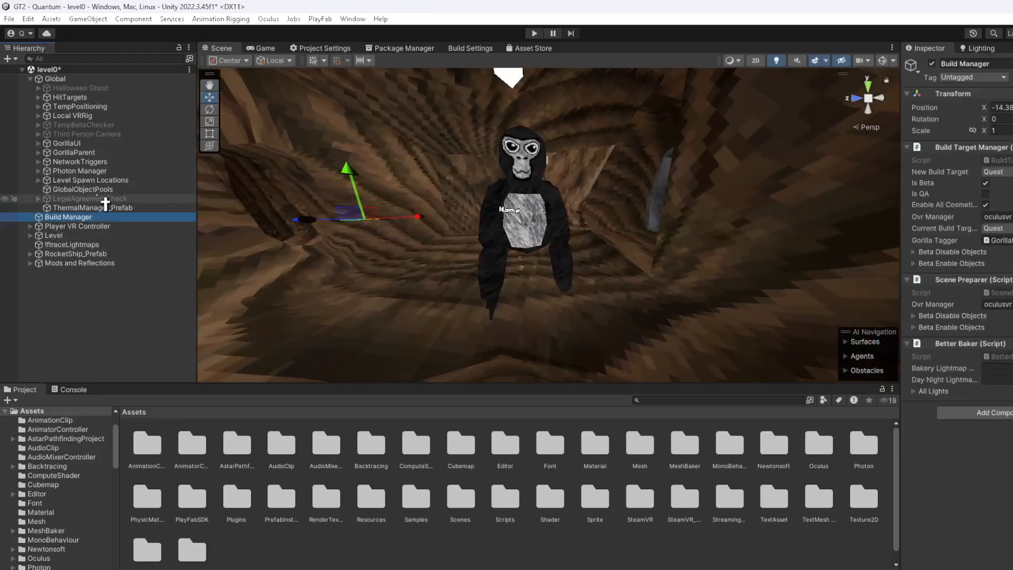
{"action": "left_click", "coordinate": [63, 299]}
{"action": "left_click", "coordinate": [38, 171]}
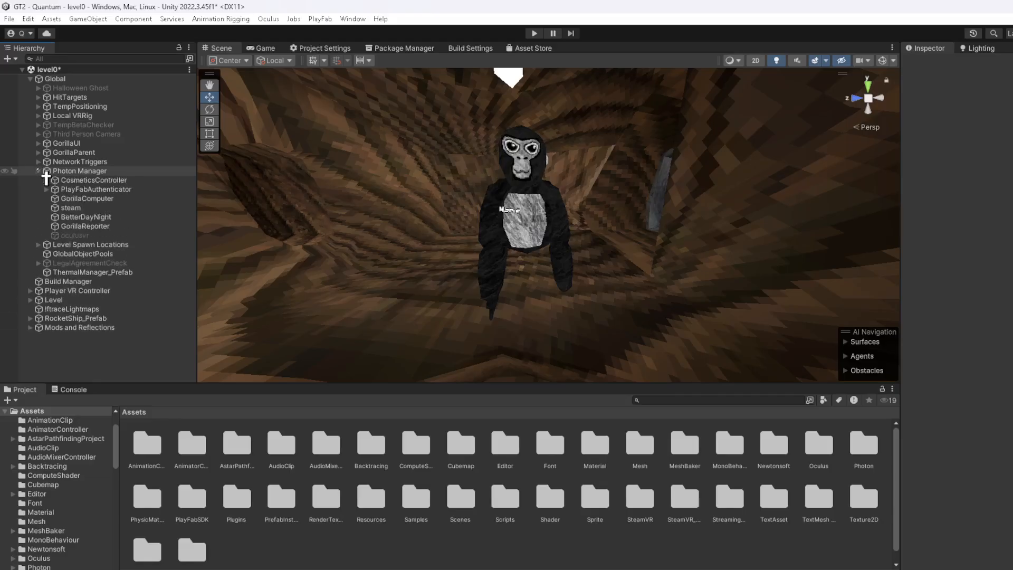
{"action": "left_click", "coordinate": [97, 235]}
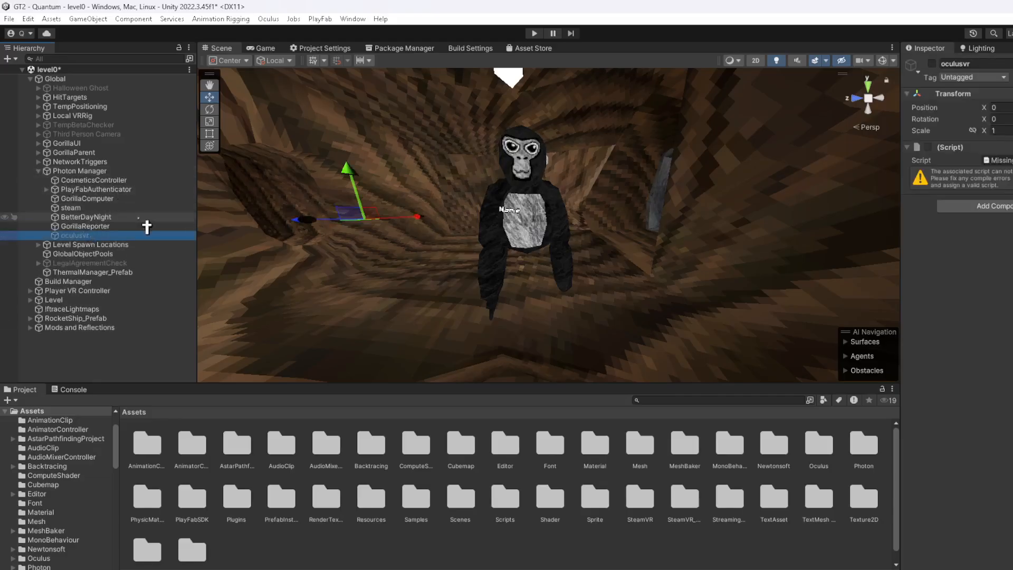
{"action": "left_click", "coordinate": [932, 63]}
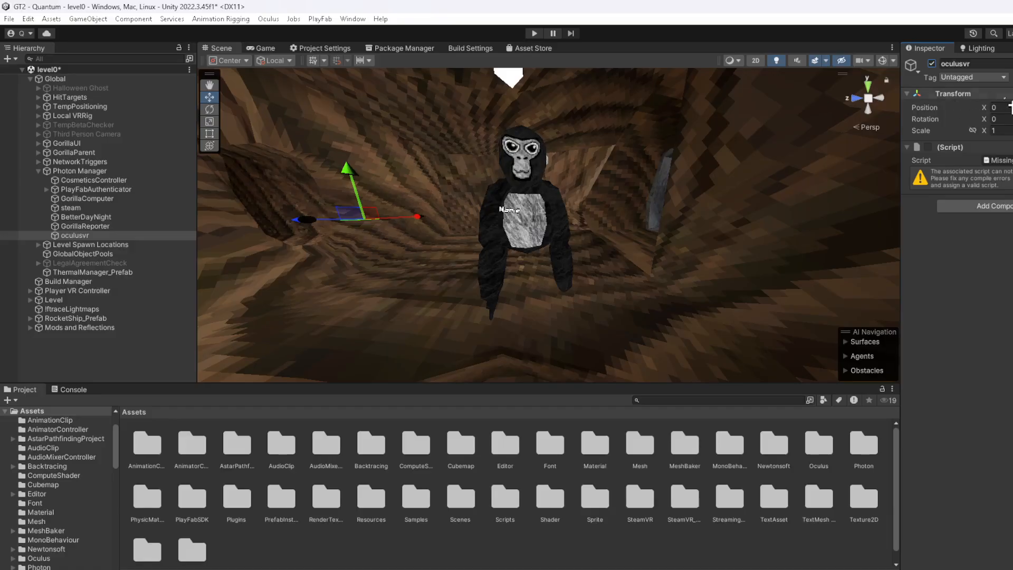
{"action": "left_click", "coordinate": [1012, 160]}
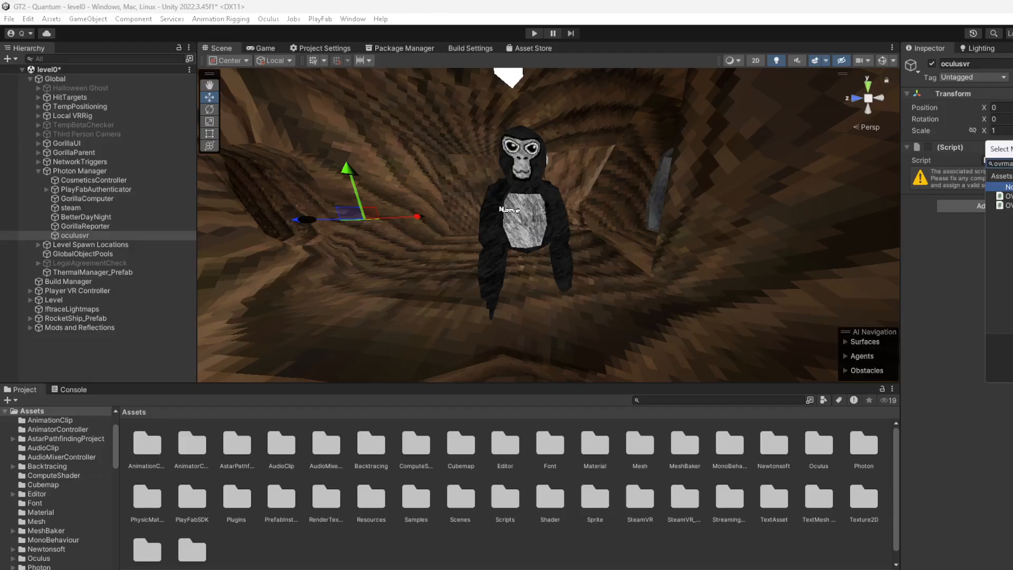
{"action": "double_click", "coordinate": [1005, 195]}
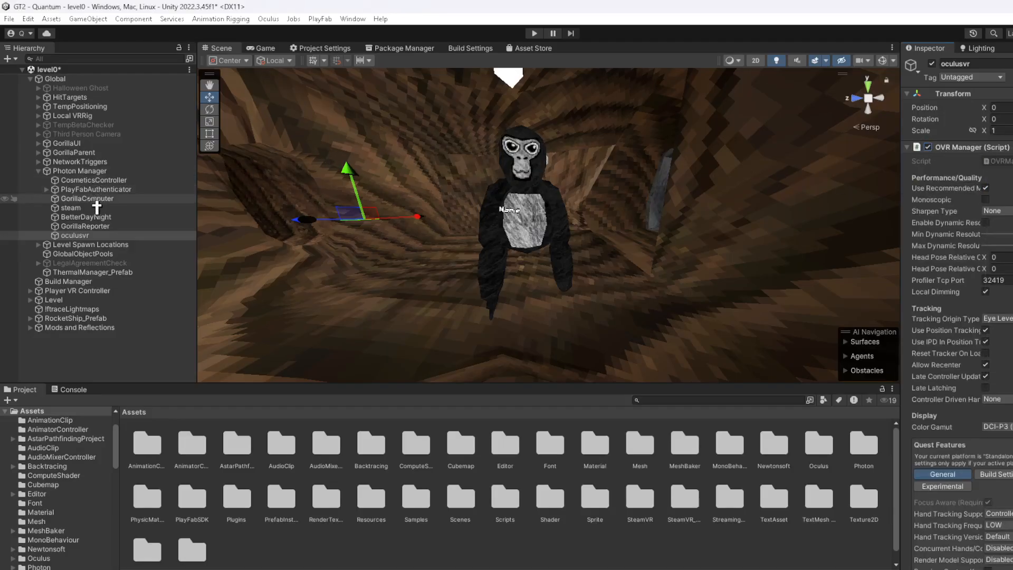
Remove the two missing script components between Photon Network Controller and Post VR Rig Physics on Photon Manager
{"action": "left_click", "coordinate": [79, 171]}
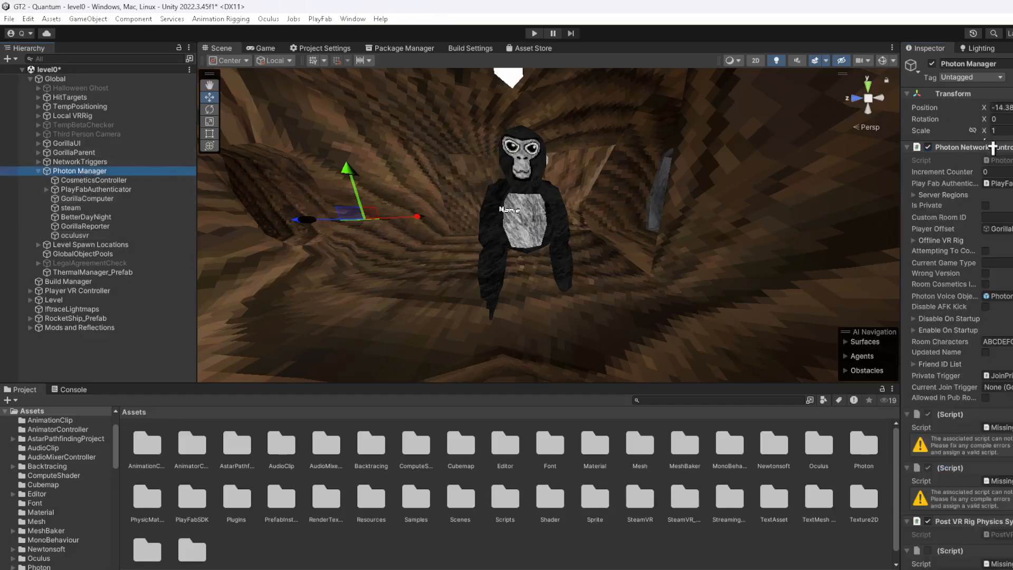
{"action": "right_click", "coordinate": [956, 161]}
{"action": "left_click", "coordinate": [983, 184]}
{"action": "right_click", "coordinate": [954, 161]}
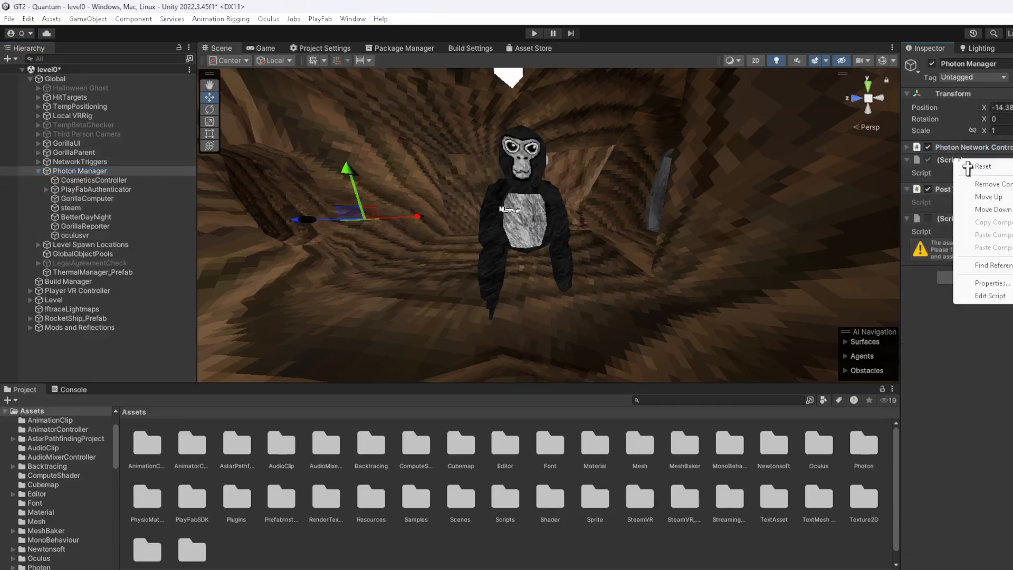
{"action": "left_click", "coordinate": [1002, 185]}
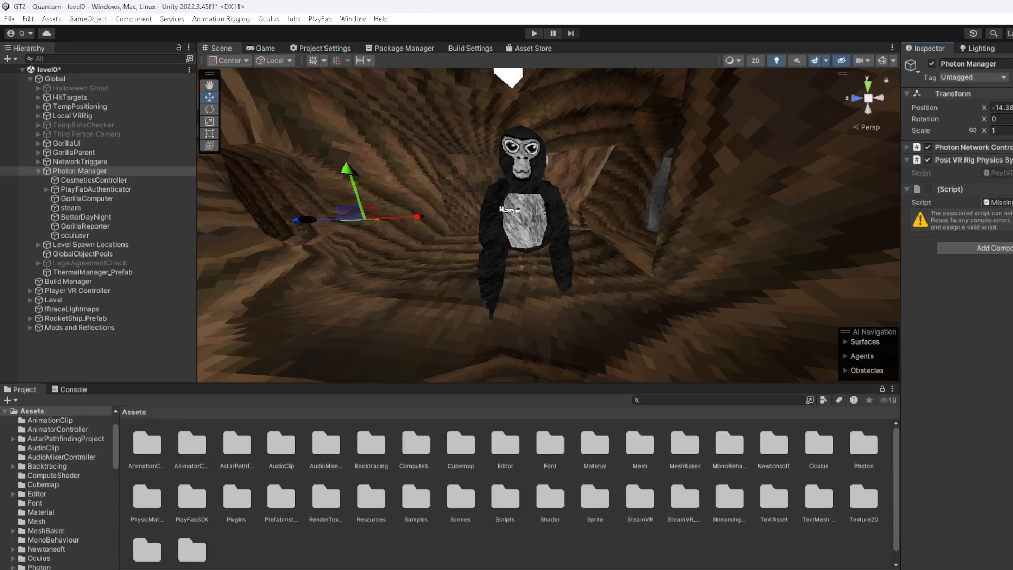
Assign the Photon Stats Gui script to the remaining missing script component on Photon Manager
{"action": "left_click", "coordinate": [1011, 203]}
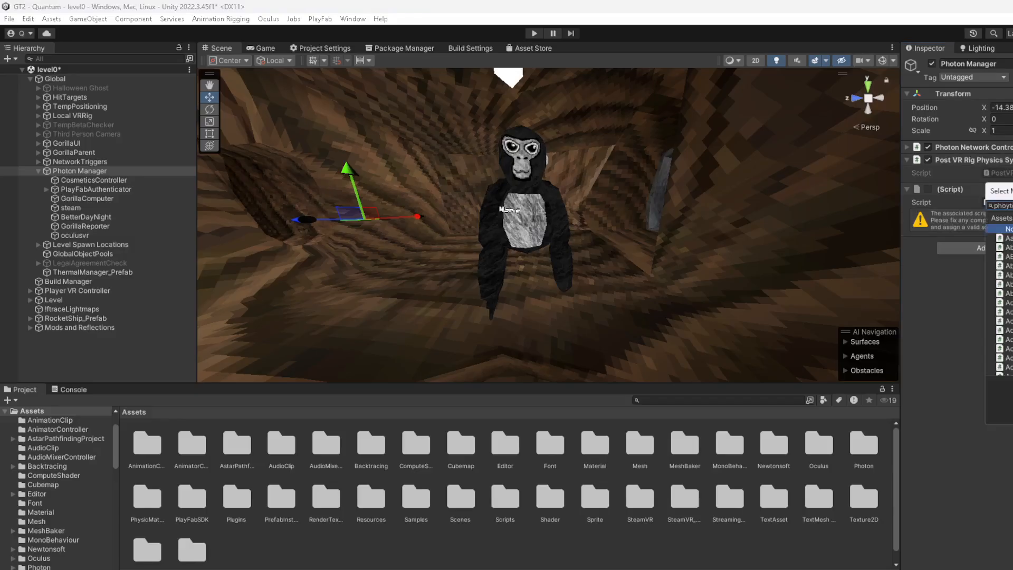
{"action": "key", "text": "BackSpace"}
{"action": "type", "text": "u"}
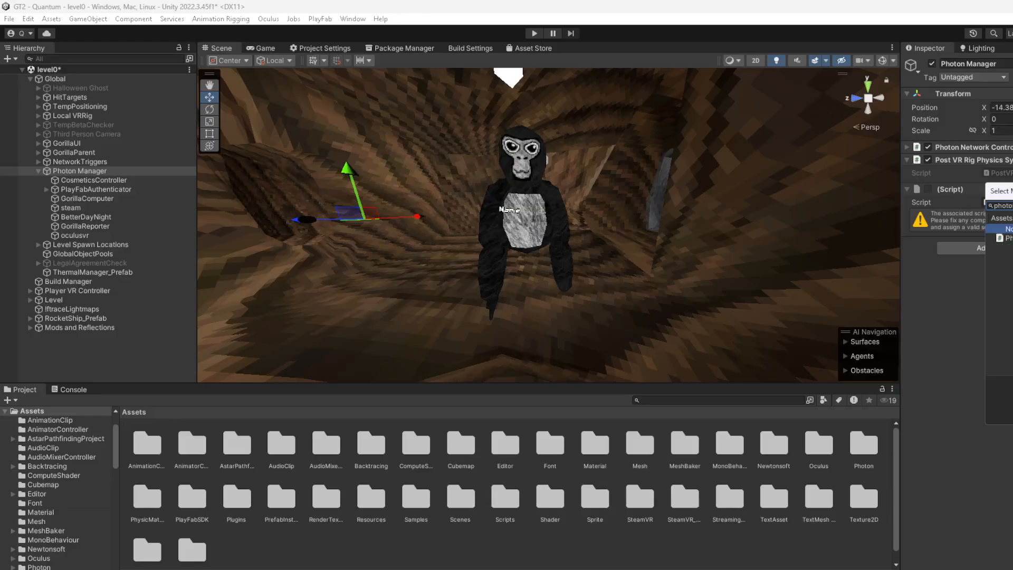
{"action": "double_click", "coordinate": [1003, 238]}
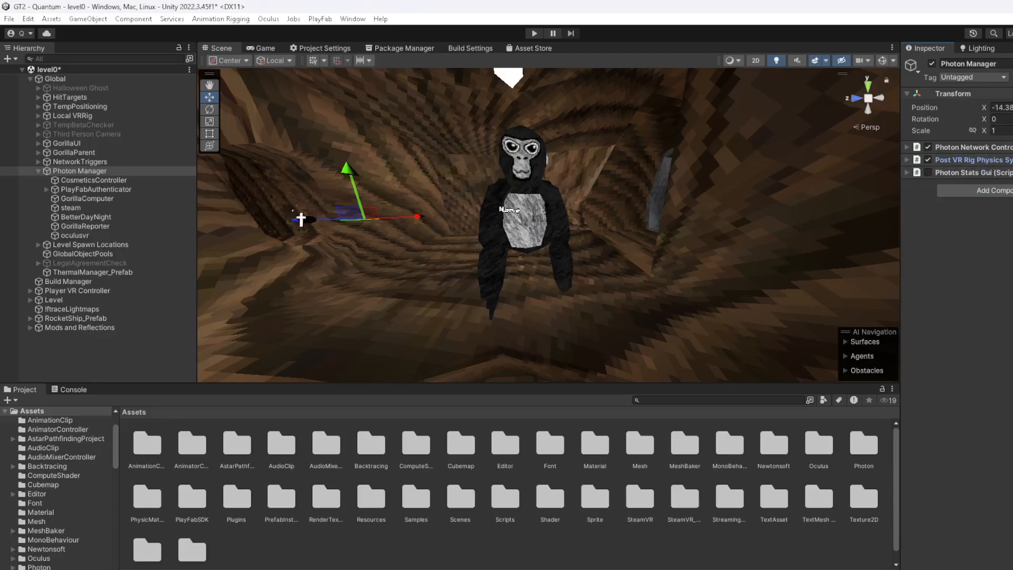
{"action": "left_click", "coordinate": [38, 171]}
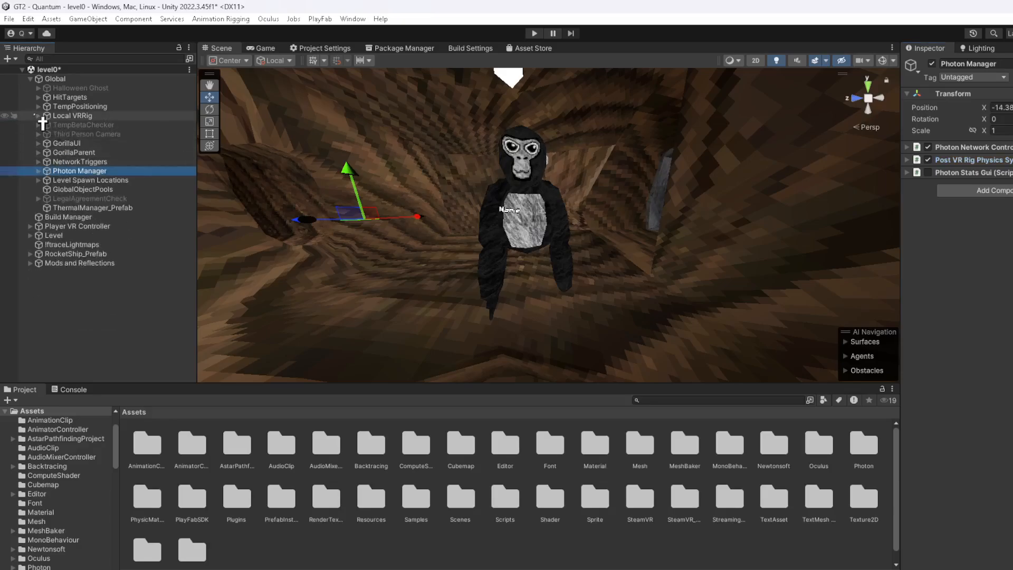
Assign Photon View to the first missing script on FloatingChaseSkeleton under Halloween Ghost and set its Observable Search to Auto Find
{"action": "left_click", "coordinate": [38, 88]}
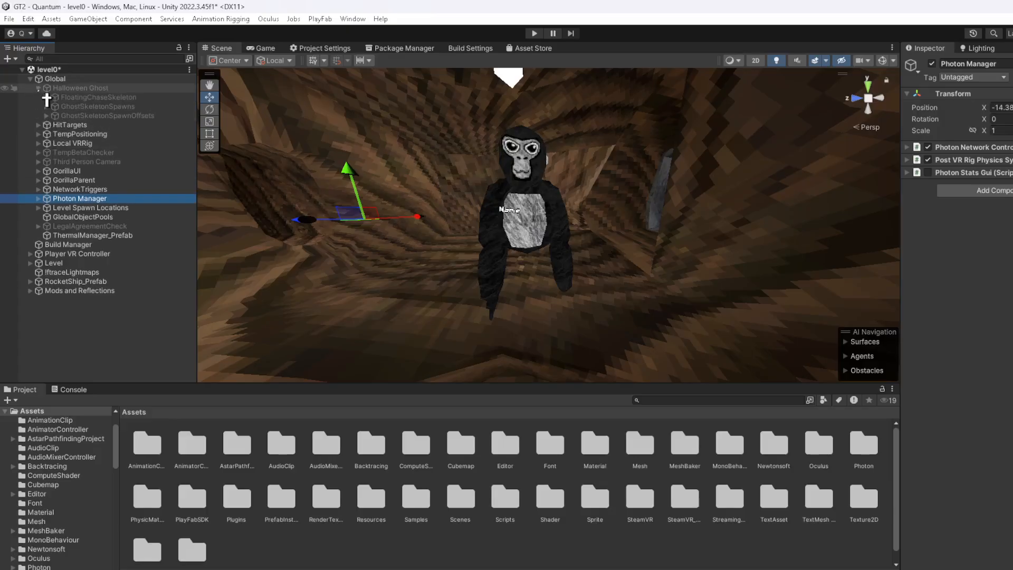
{"action": "left_click", "coordinate": [46, 98]}
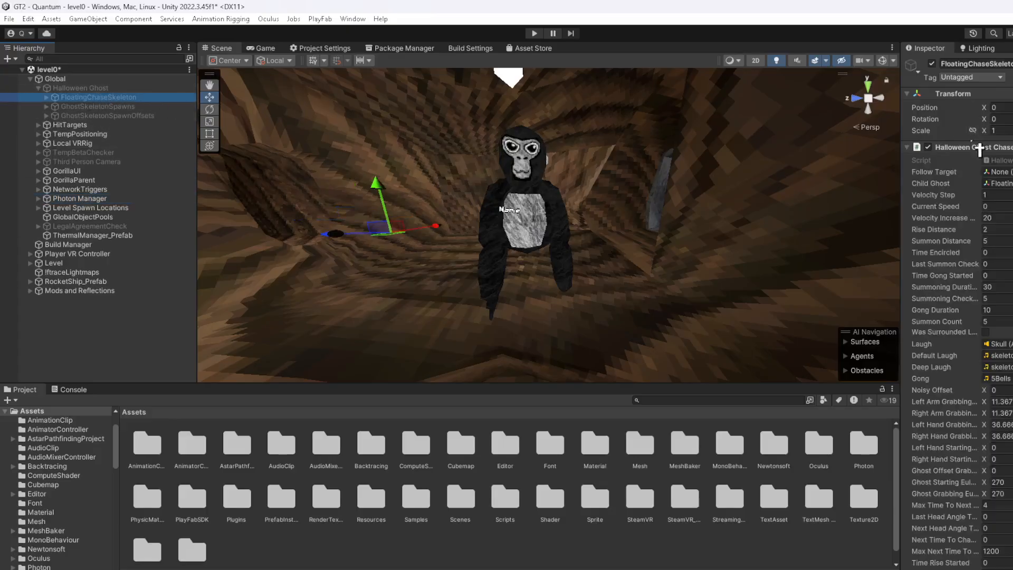
{"action": "left_click", "coordinate": [979, 148]}
{"action": "left_click", "coordinate": [1012, 173]}
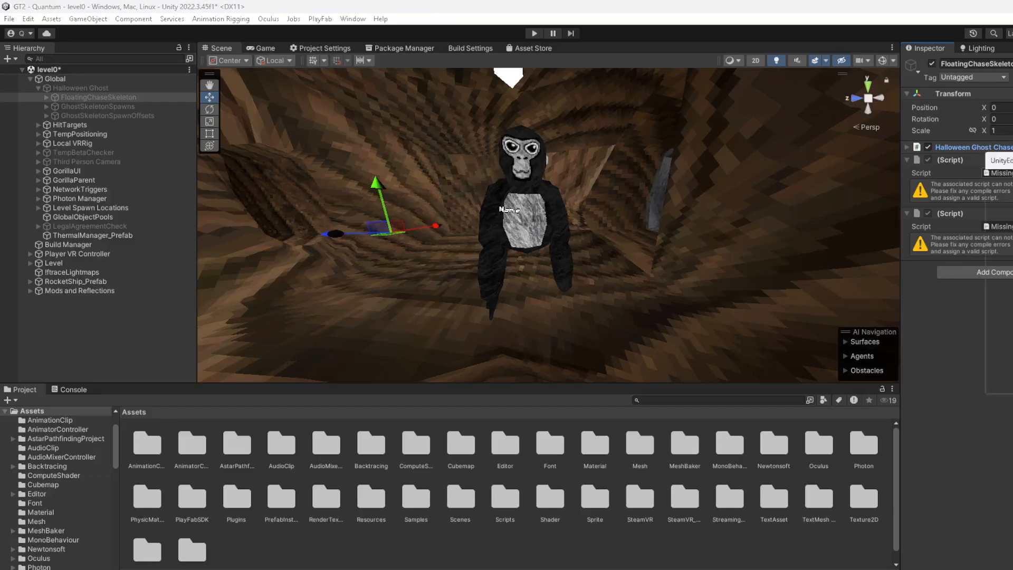
{"action": "type", "text": "photo"}
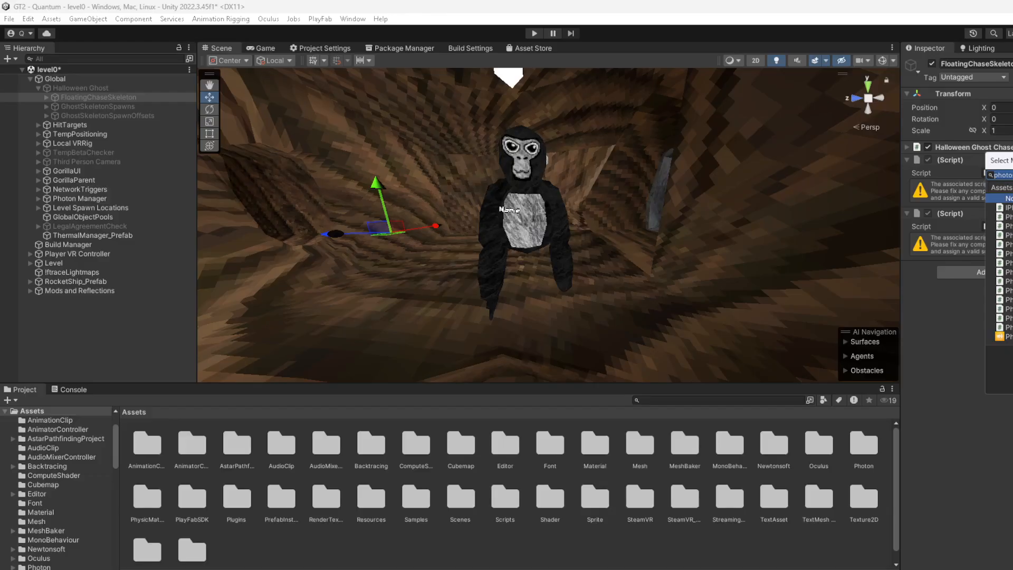
{"action": "double_click", "coordinate": [1008, 220]}
{"action": "left_click", "coordinate": [1002, 244]}
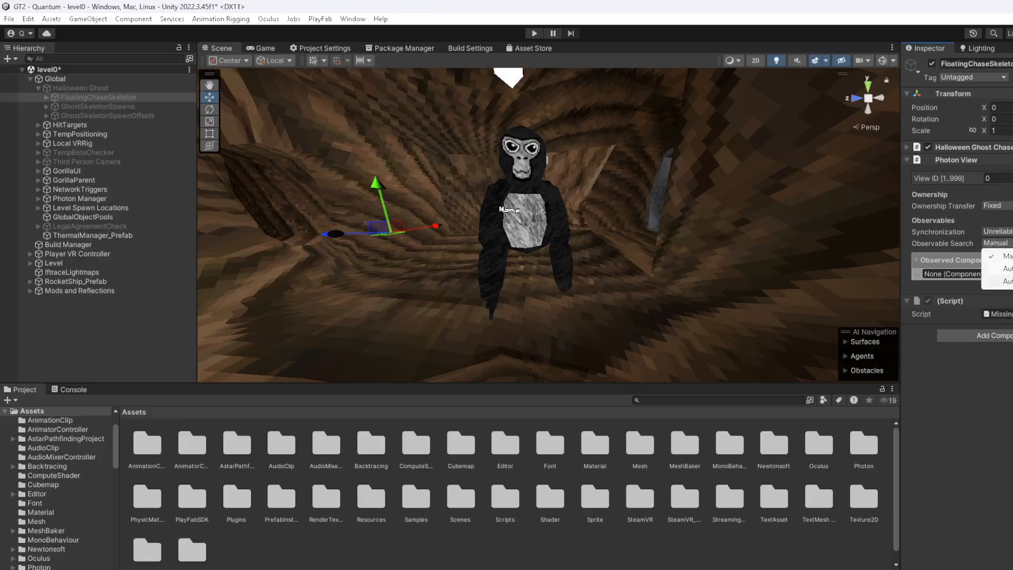
{"action": "left_click", "coordinate": [999, 282]}
Assign Photon Transform View to FloatingChaseSkeleton's second missing script component, with Use Local enabled
{"action": "left_click", "coordinate": [1009, 314]}
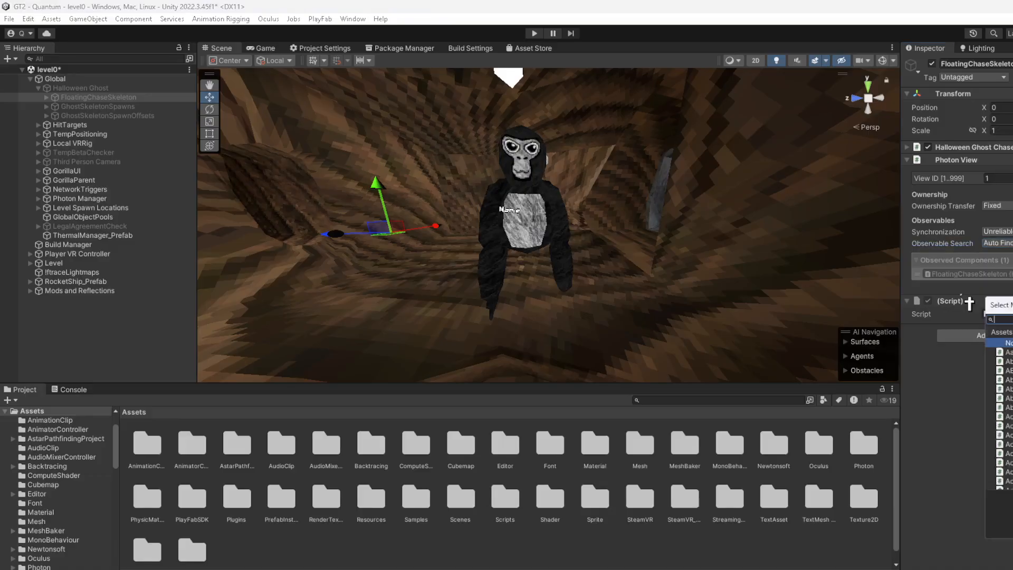
{"action": "double_click", "coordinate": [1003, 380]}
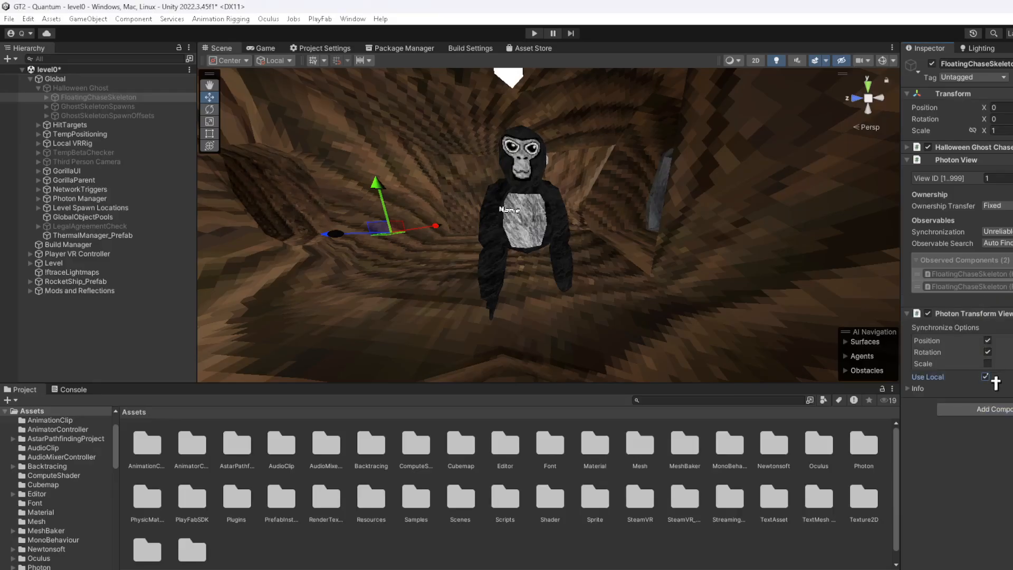
{"action": "left_click", "coordinate": [976, 314]}
{"action": "left_click", "coordinate": [971, 160]}
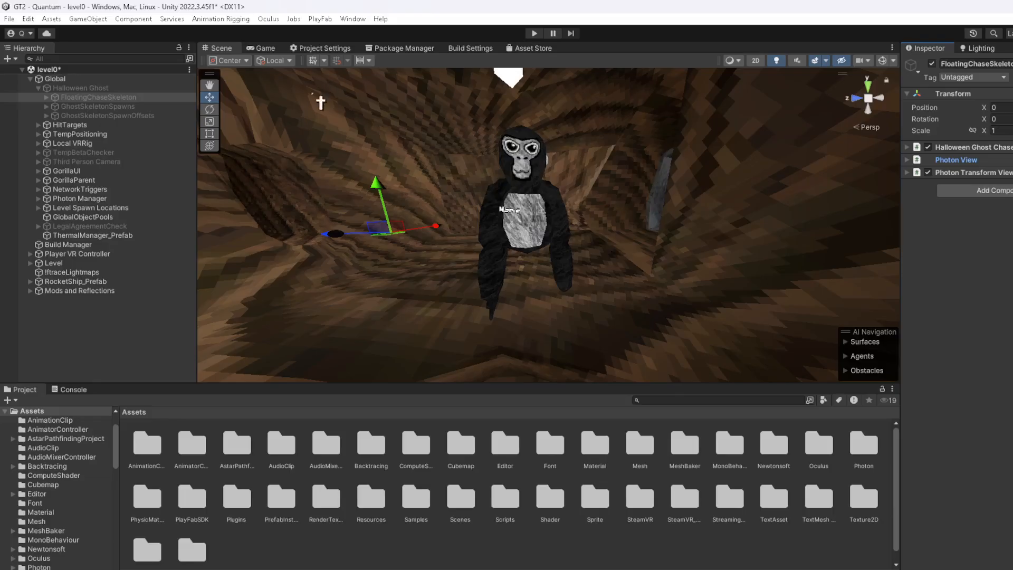
{"action": "left_click", "coordinate": [38, 88]}
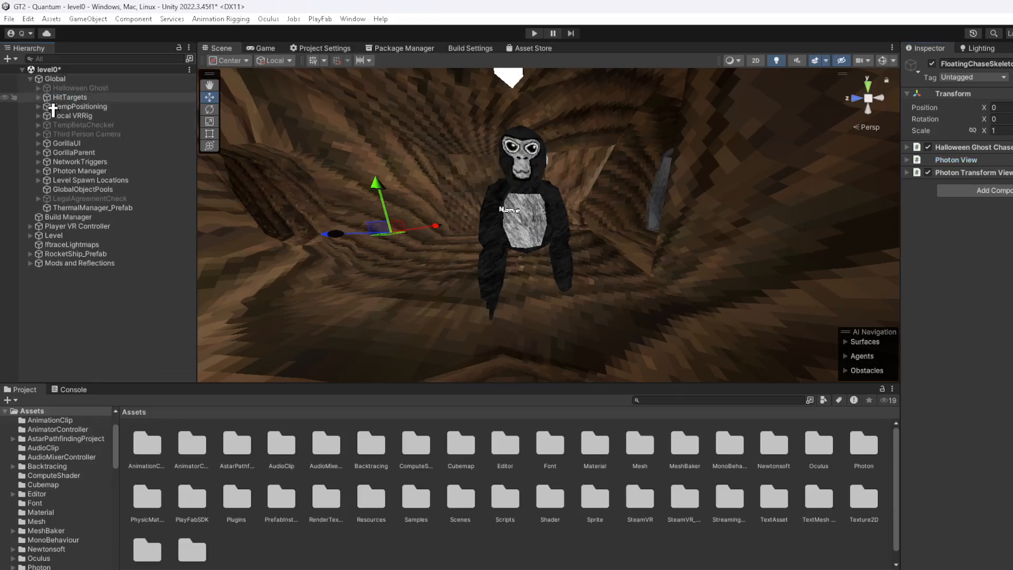
{"action": "left_click", "coordinate": [81, 276]}
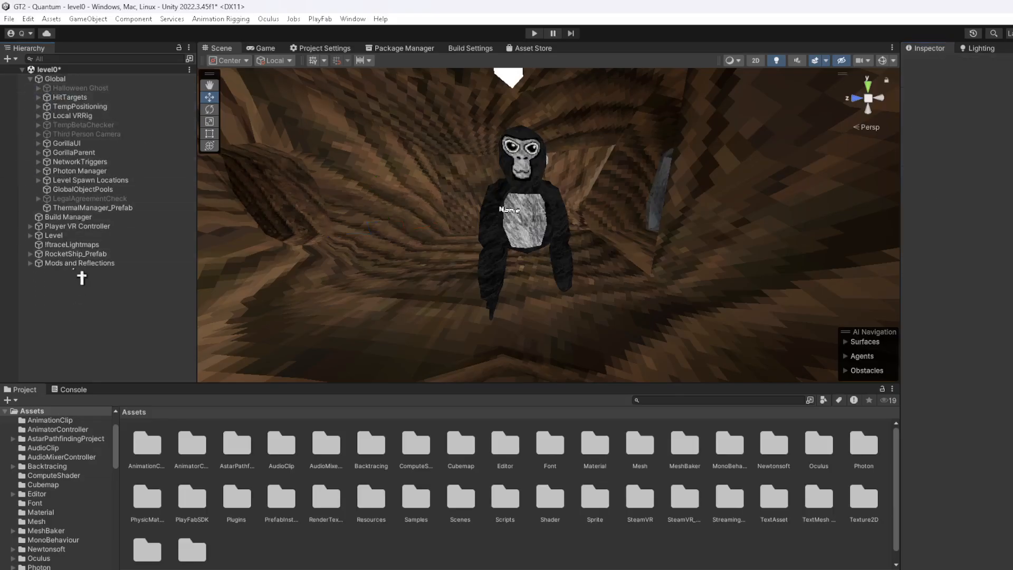
Remove the missing script component from all HitTargetWithScoreCounter objects under HitTargets at once
{"action": "left_click", "coordinate": [39, 97]}
{"action": "left_click", "coordinate": [83, 106]}
{"action": "left_click", "coordinate": [127, 180], "text": "shift"}
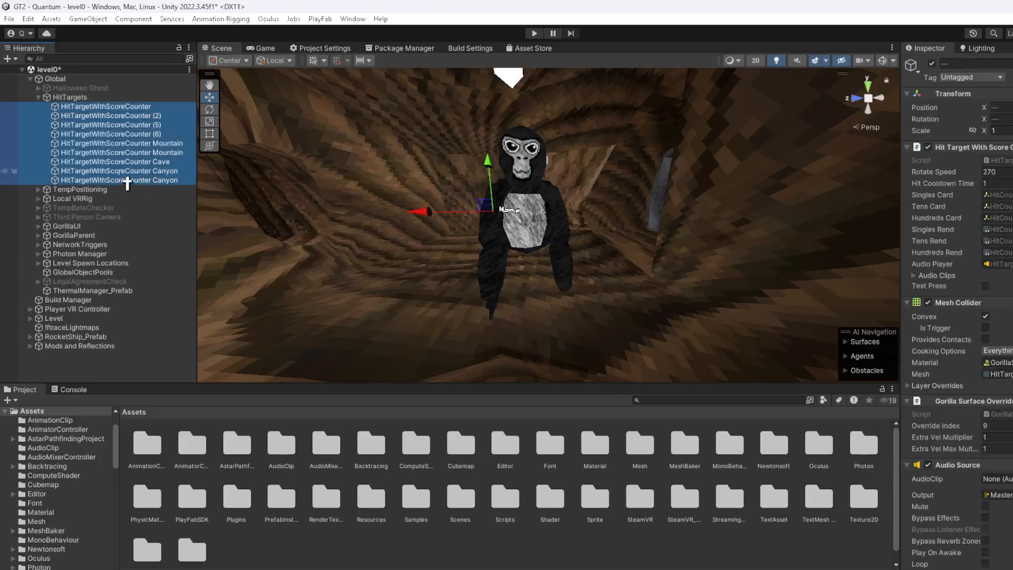
{"action": "scroll", "coordinate": [964, 466], "scroll_direction": "down", "scroll_amount": 5}
{"action": "right_click", "coordinate": [971, 519]}
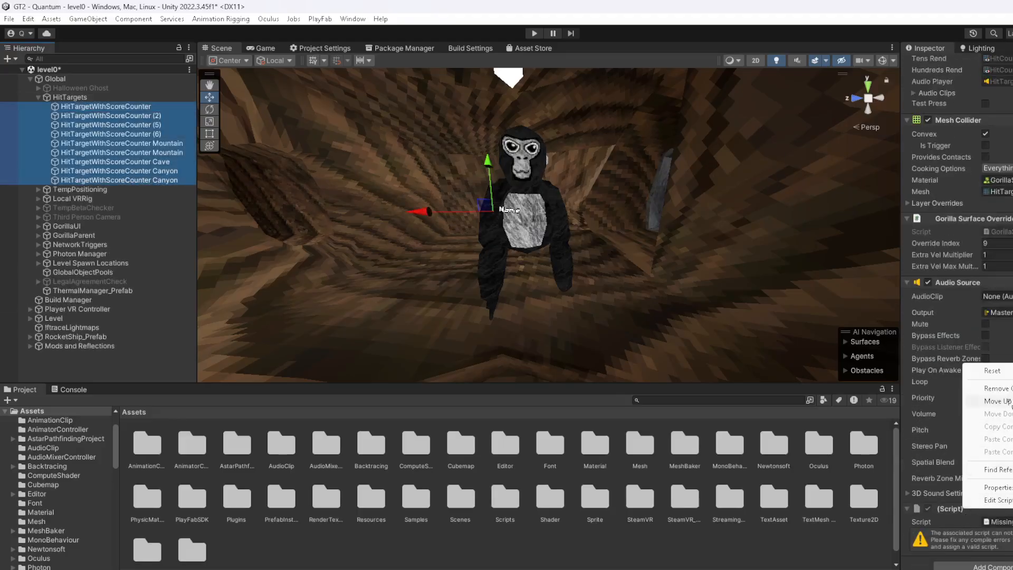
{"action": "left_click", "coordinate": [974, 387]}
Add a Photon View component to all the selected HitTargetWithScoreCounter objects, then collapse HitTargets
{"action": "left_click", "coordinate": [974, 567]}
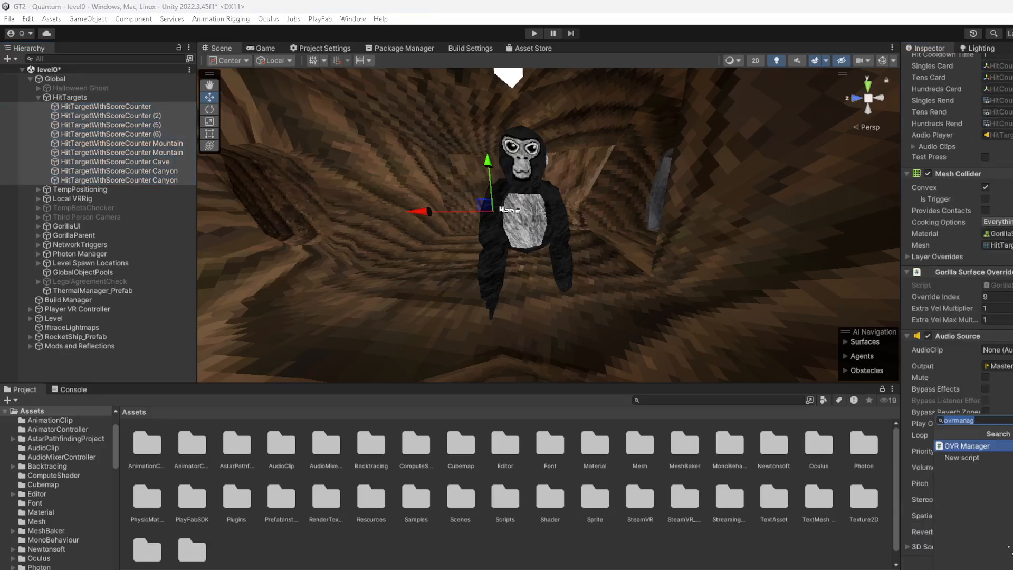
{"action": "type", "text": "photon vi"}
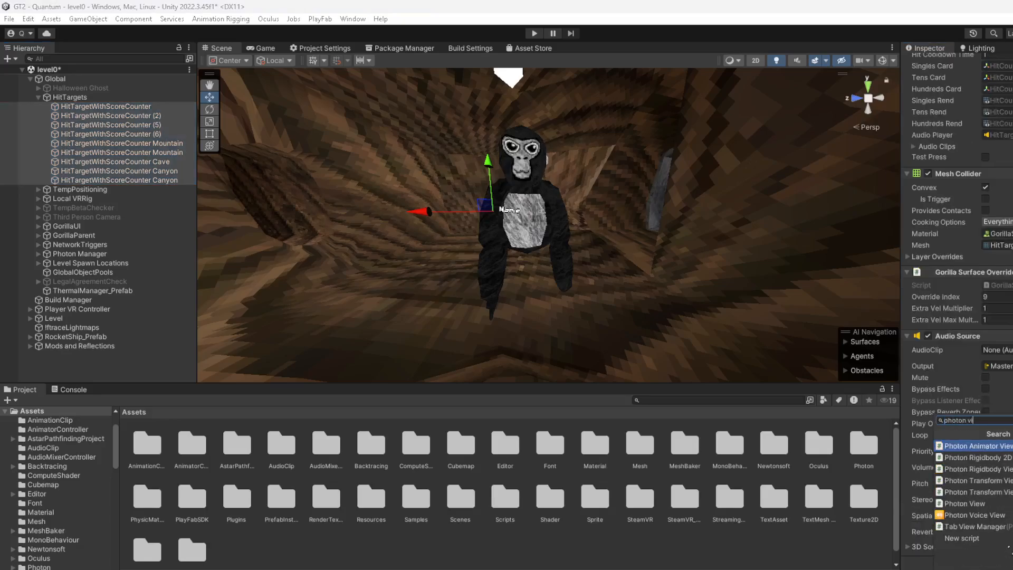
{"action": "type", "text": "ew"}
{"action": "left_click", "coordinate": [965, 503]}
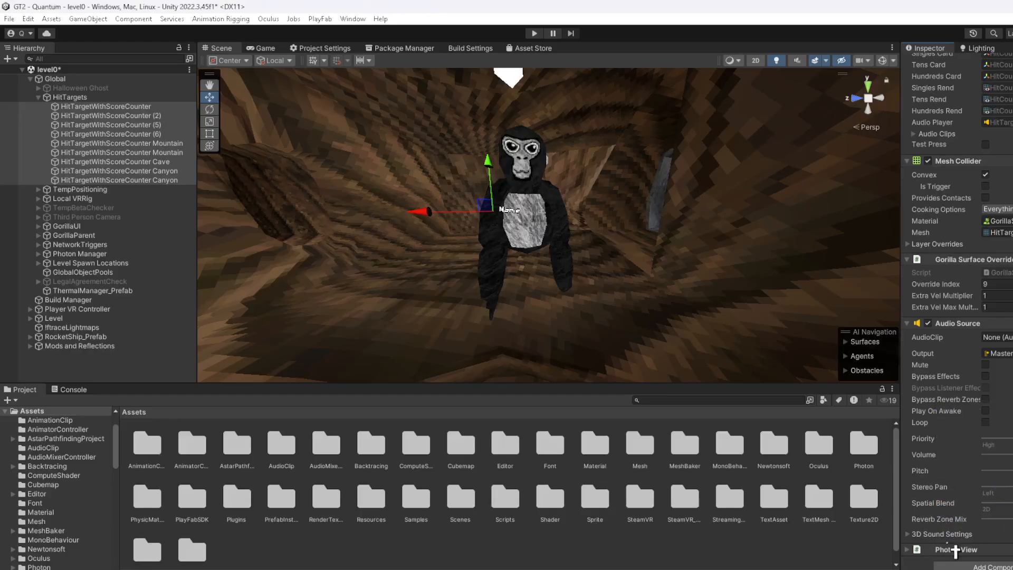
{"action": "left_click", "coordinate": [38, 97]}
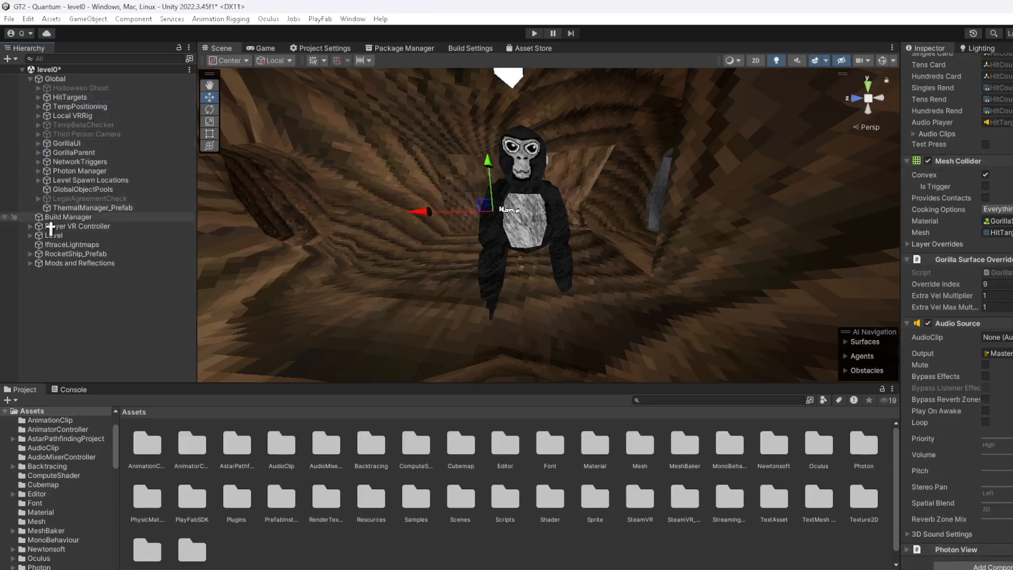
Delete the inactive gorilla object directly below Local Gorilla Player under Local VRRig
{"action": "left_click", "coordinate": [38, 116]}
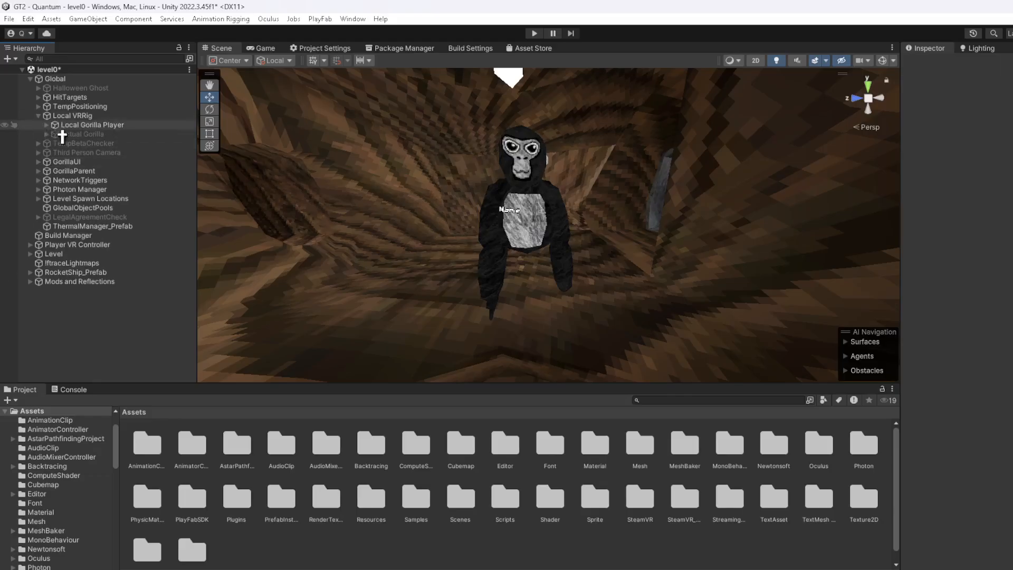
{"action": "left_click", "coordinate": [85, 134]}
{"action": "key", "text": "Delete"}
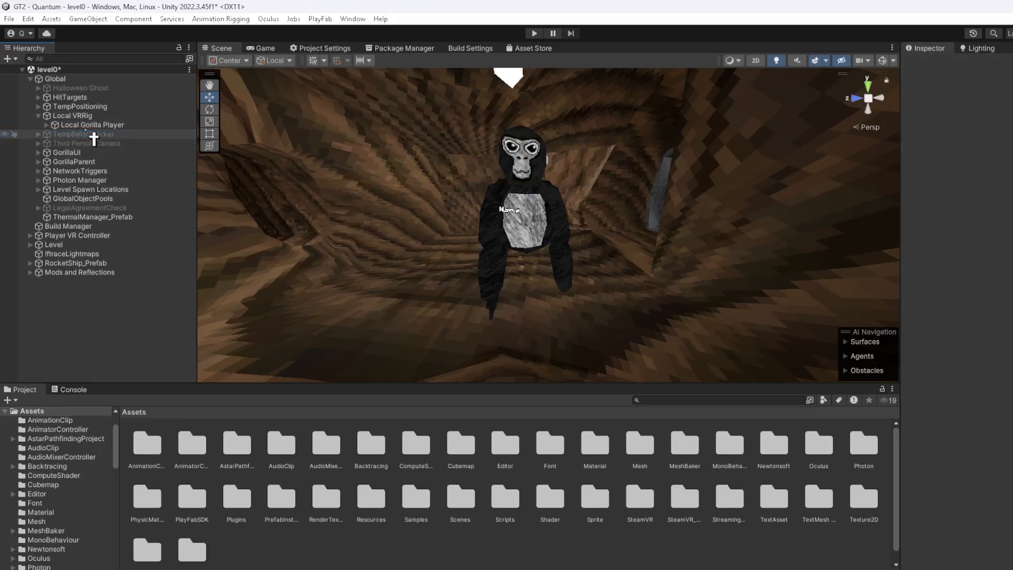
Assign the Bone Renderer script to the first missing script component on Local Gorilla Player
{"action": "left_click", "coordinate": [69, 125]}
{"action": "left_click", "coordinate": [47, 125]}
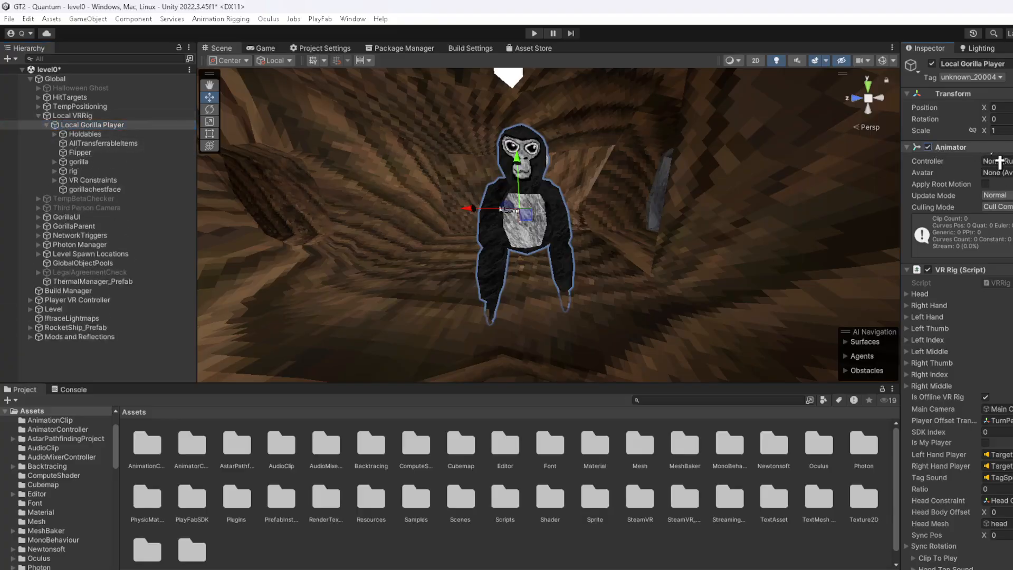
{"action": "left_click", "coordinate": [950, 147]}
{"action": "left_click", "coordinate": [955, 160]}
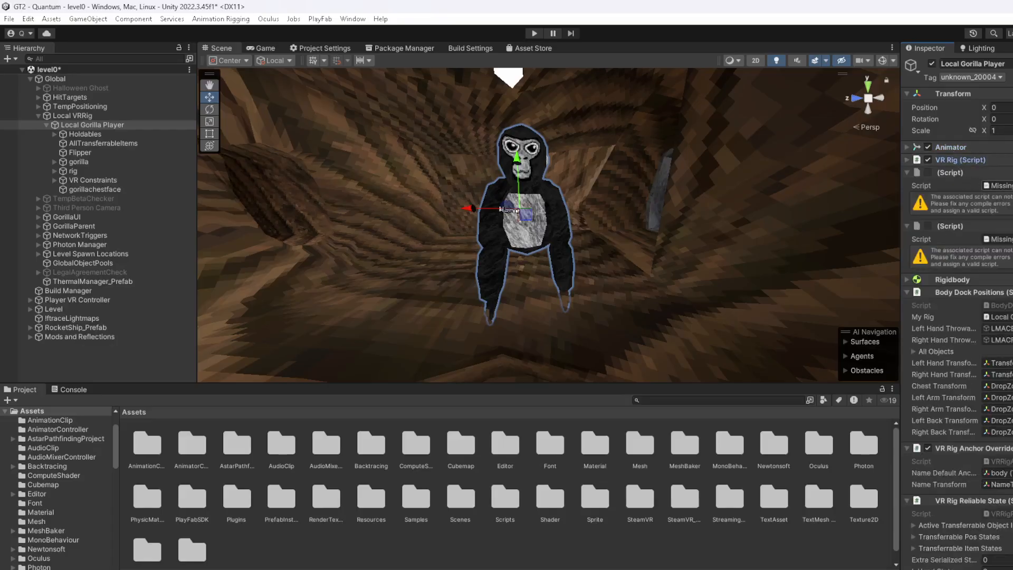
{"action": "left_click", "coordinate": [1012, 186]}
{"action": "type", "text": "bone"}
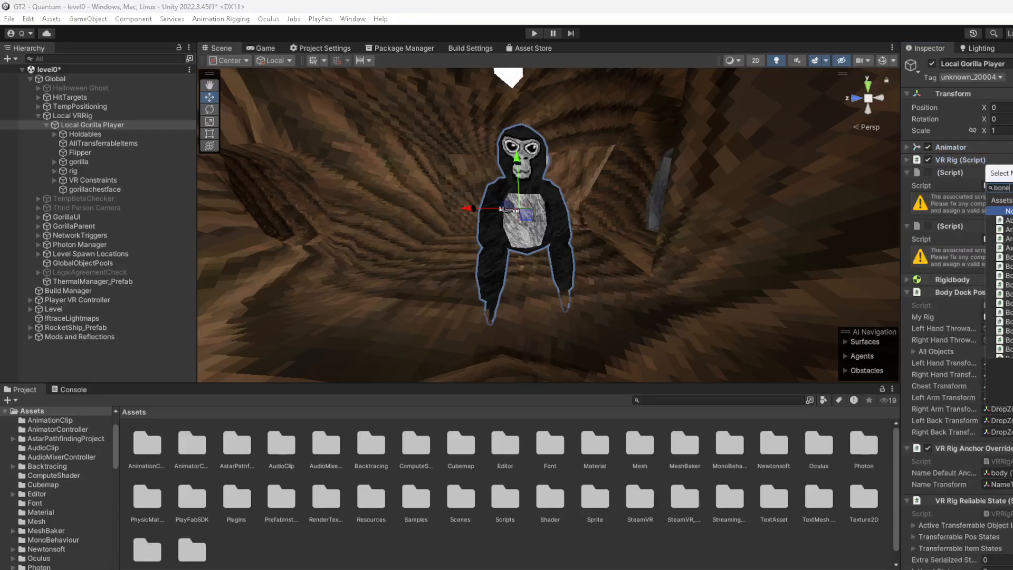
{"action": "type", "text": "re"}
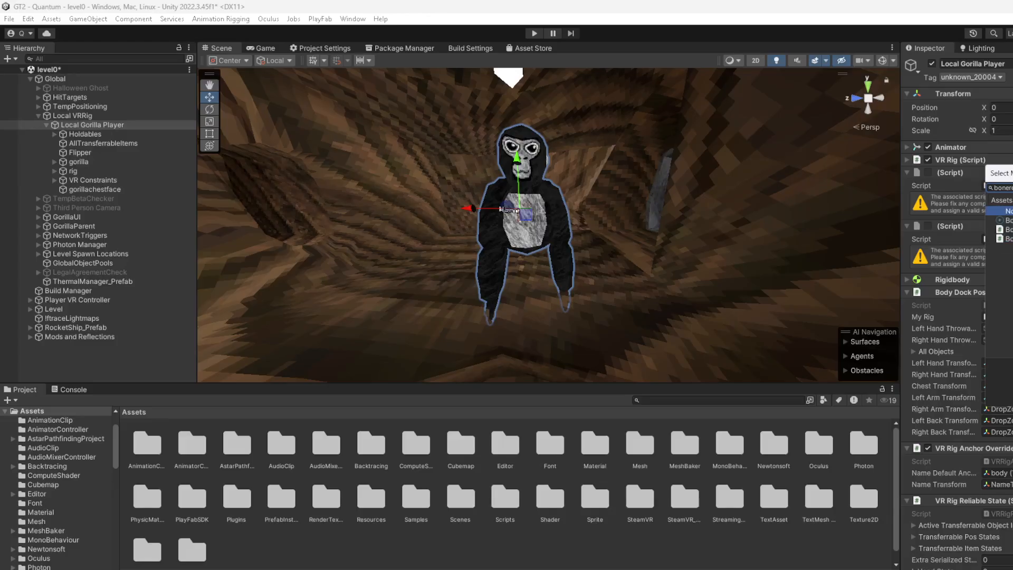
{"action": "double_click", "coordinate": [1009, 221]}
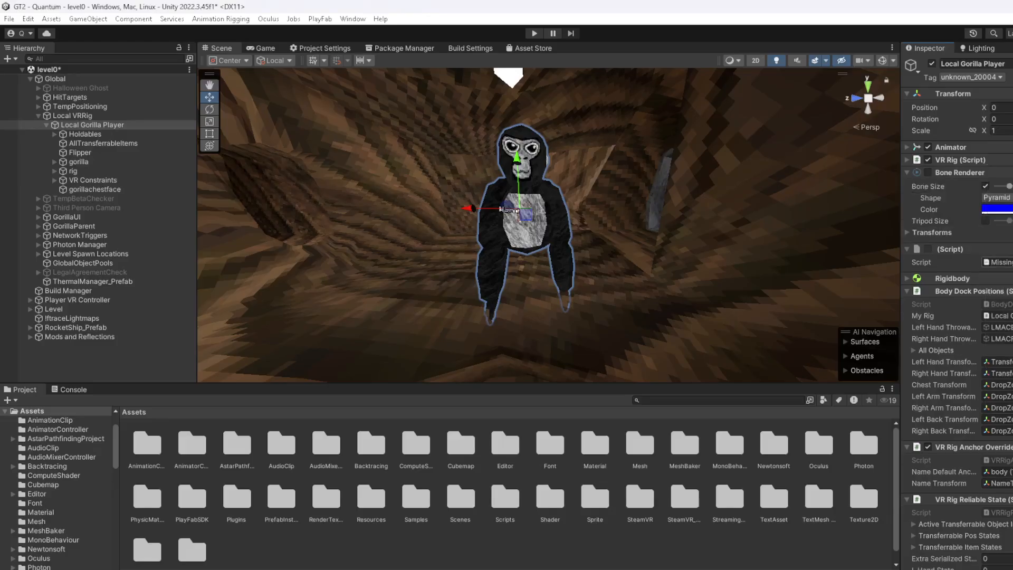
Assign Rig Builder to Local Gorilla Player's remaining missing script and collapse the other expanded components
{"action": "left_click", "coordinate": [1011, 263]}
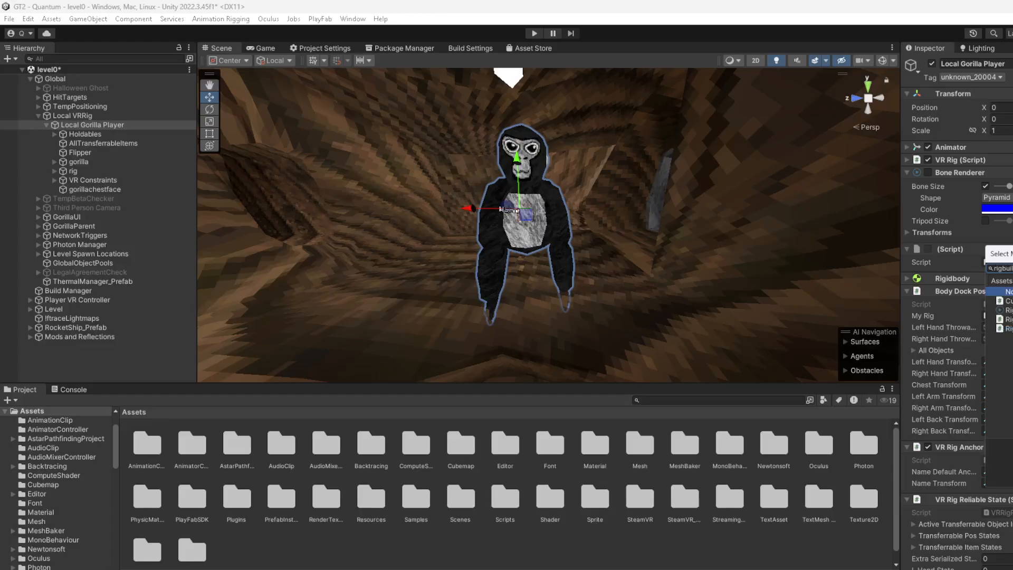
{"action": "double_click", "coordinate": [1008, 319]}
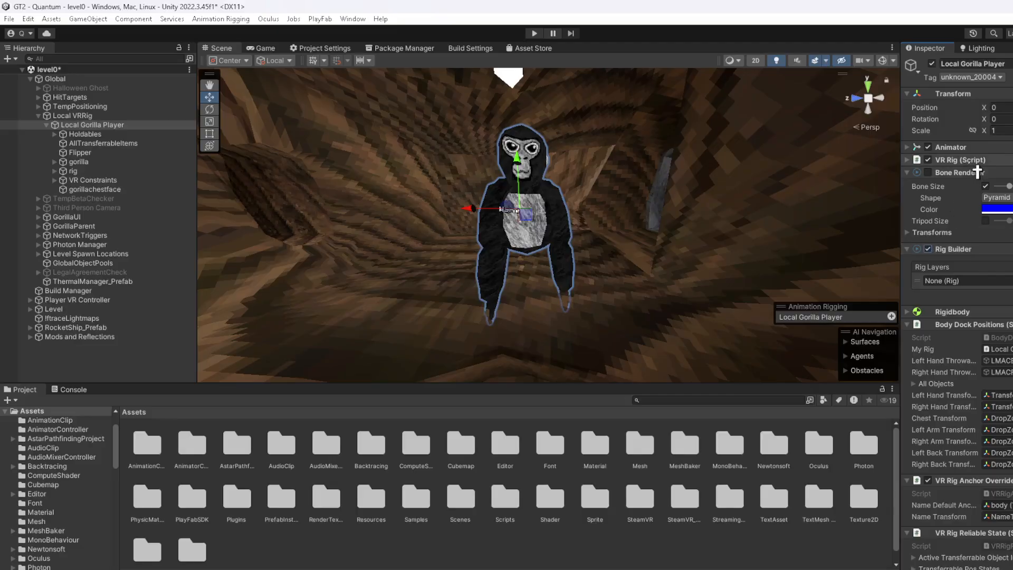
{"action": "left_click", "coordinate": [971, 172]}
{"action": "left_click", "coordinate": [971, 260]}
{"action": "left_click", "coordinate": [971, 273]}
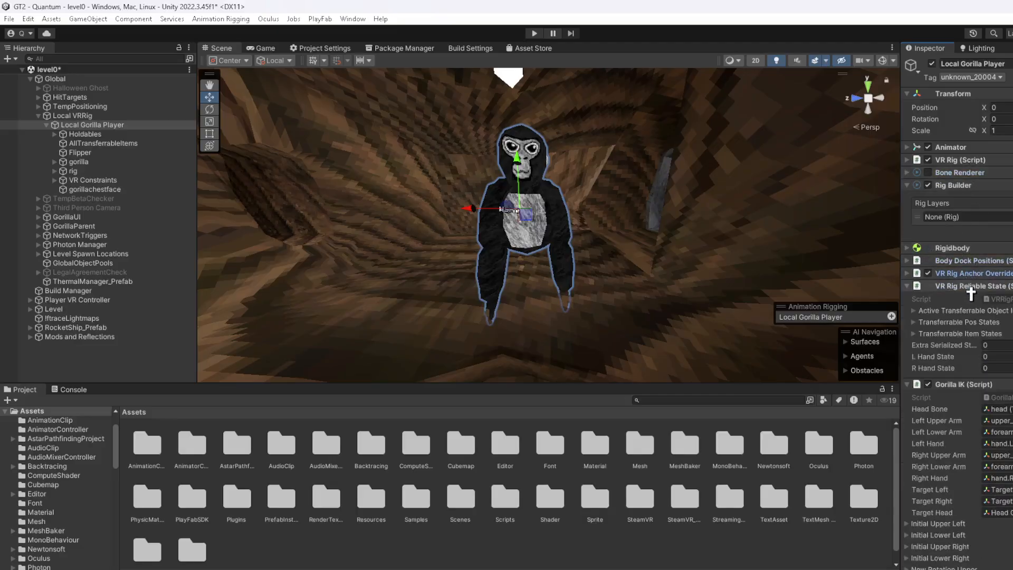
{"action": "left_click", "coordinate": [971, 286]}
{"action": "left_click", "coordinate": [971, 311]}
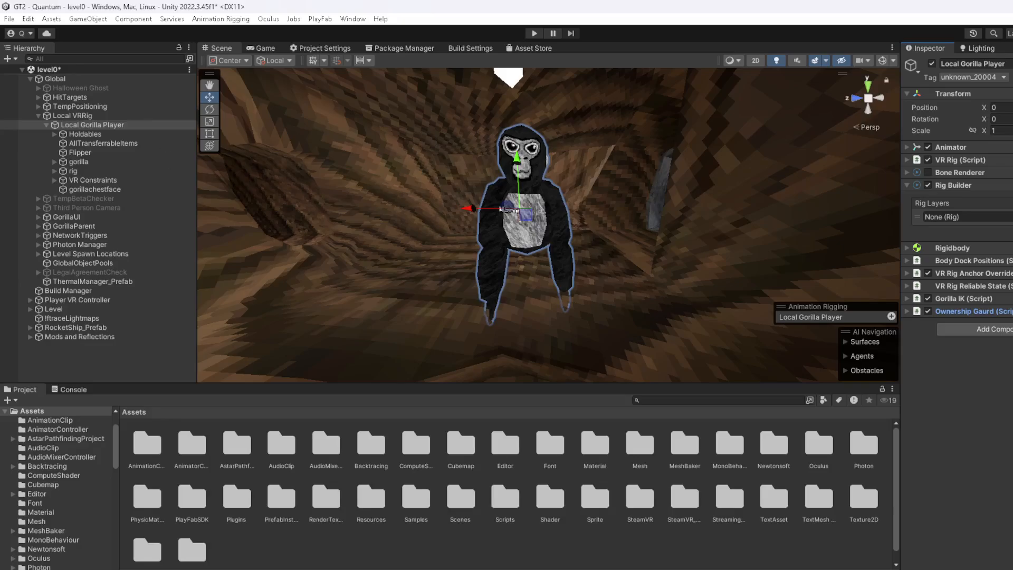
Assign the Rig script to the missing script component on VR Constraints and expand its child objects
{"action": "left_click", "coordinate": [93, 180]}
{"action": "left_click", "coordinate": [1012, 160]}
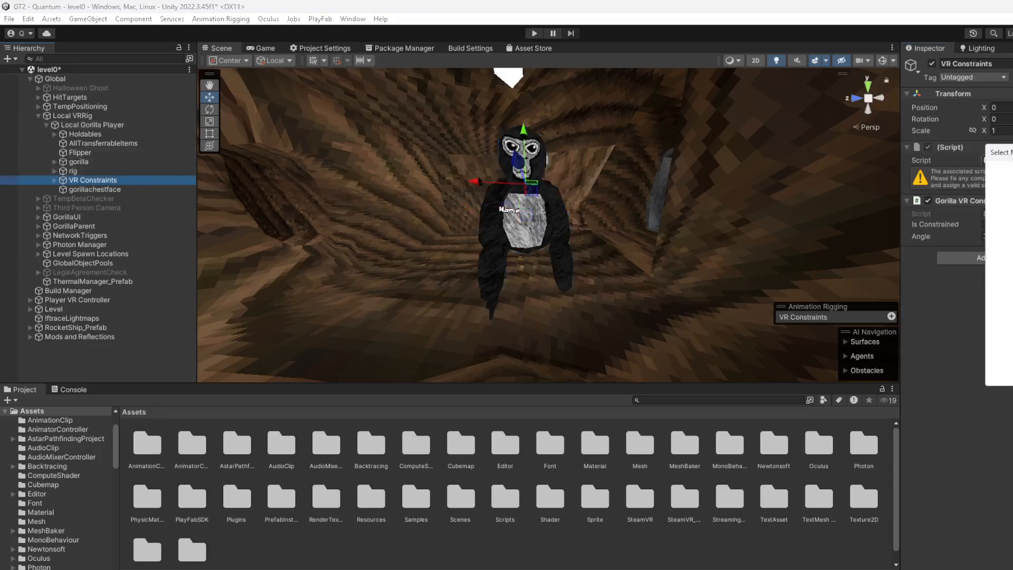
{"action": "key", "text": "BackSpace"}
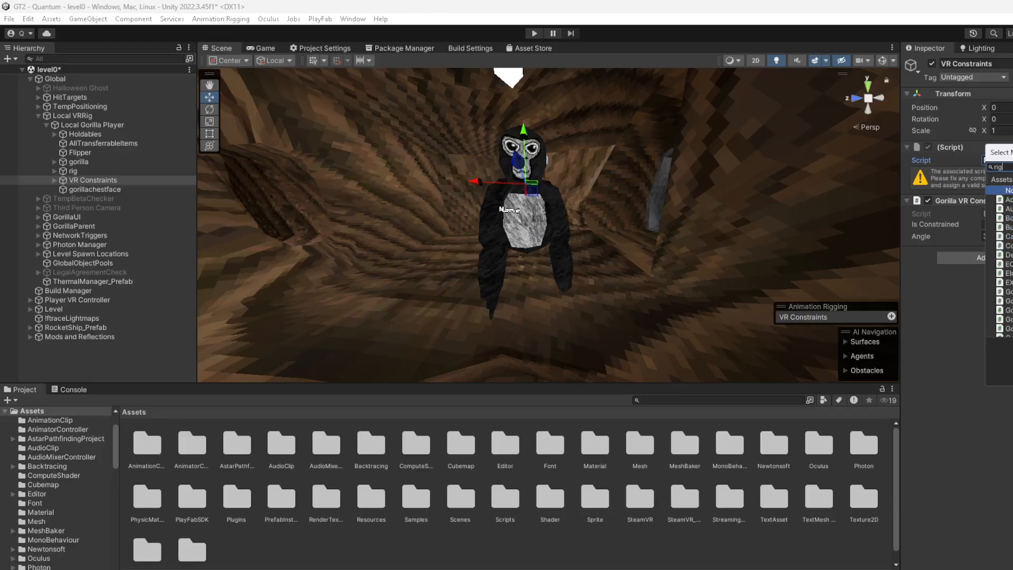
{"action": "double_click", "coordinate": [1003, 307]}
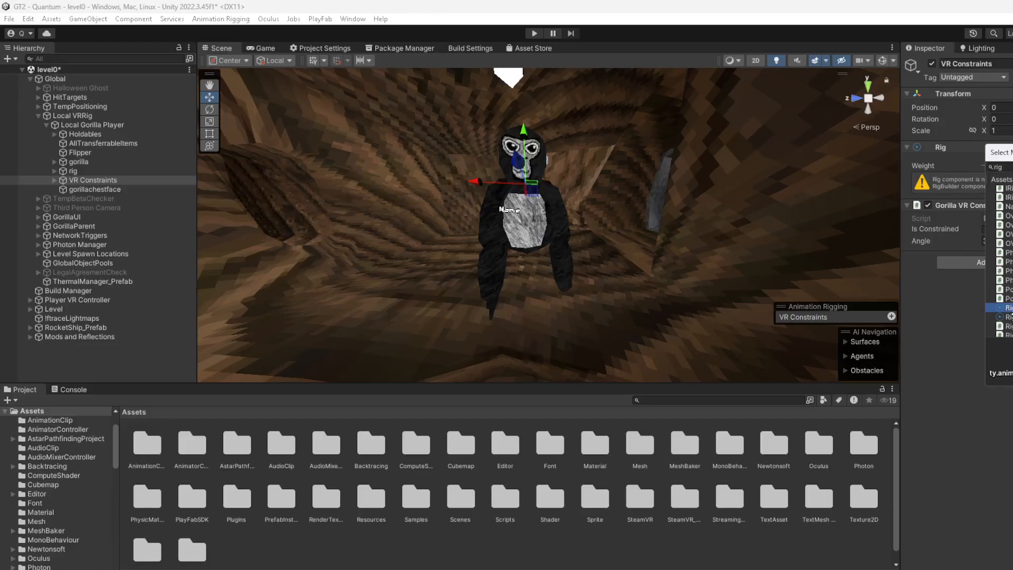
{"action": "left_click", "coordinate": [55, 181]}
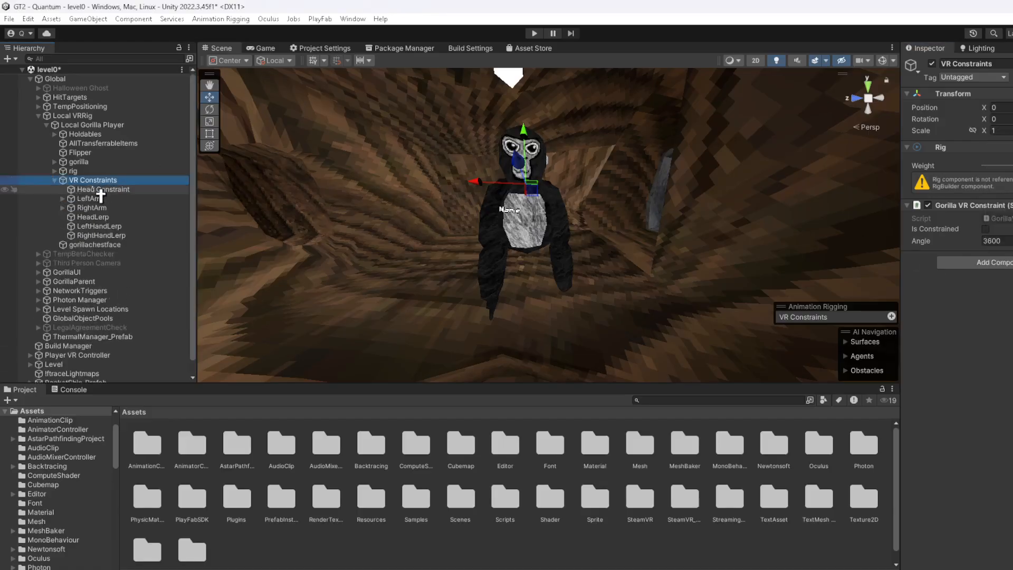
Set the X position of Head Constraint under VR Constraints to 0
{"action": "left_click", "coordinate": [103, 189]}
{"action": "key", "text": "f"}
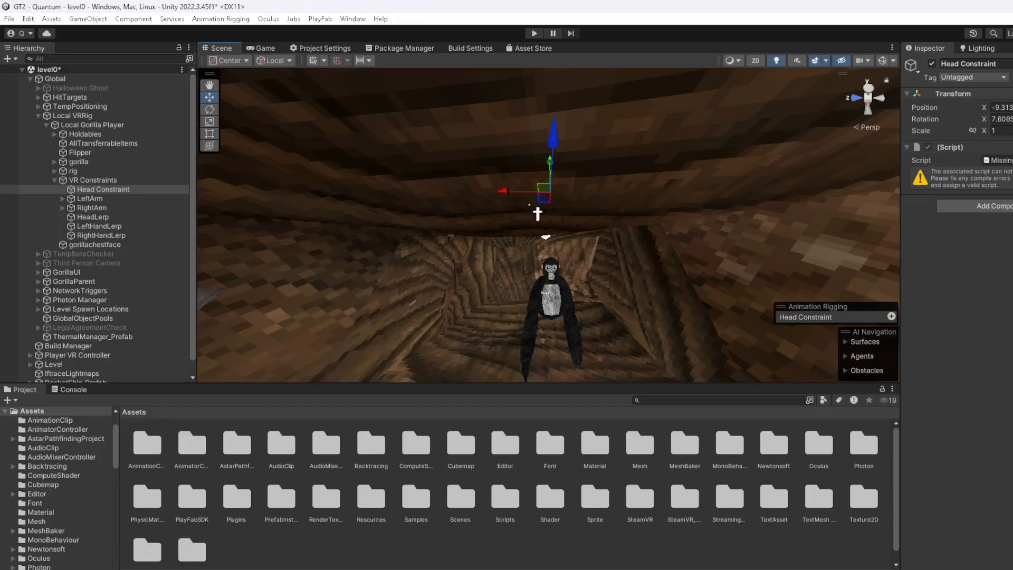
{"action": "left_click", "coordinate": [1009, 107]}
{"action": "type", "text": "0"}
{"action": "key", "text": "Return"}
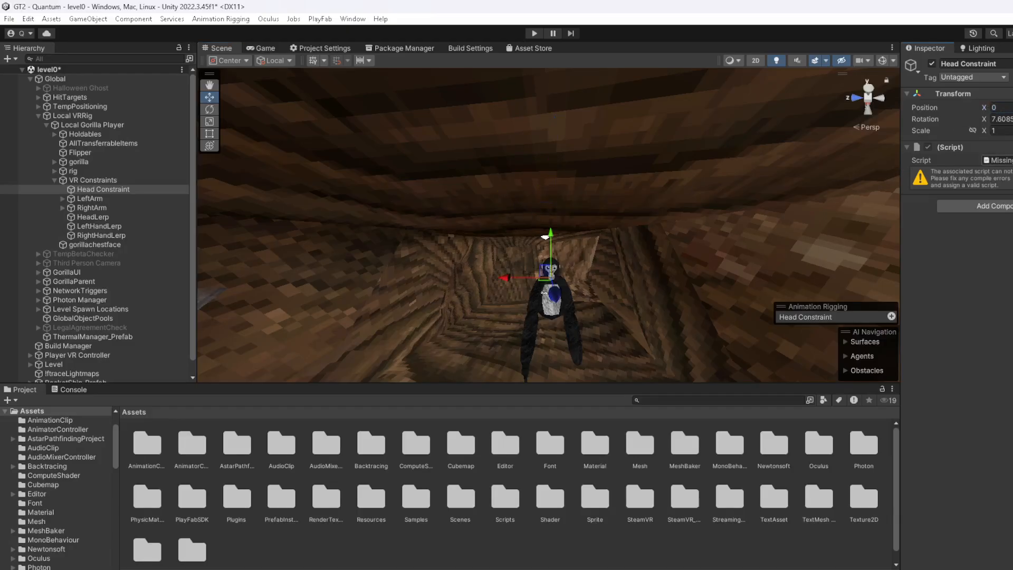
Assign Multi-Parent Constraint to Head Constraint's missing script, make it maintain its offset and enable the constrained position and rotation axes
{"action": "left_click", "coordinate": [1012, 160]}
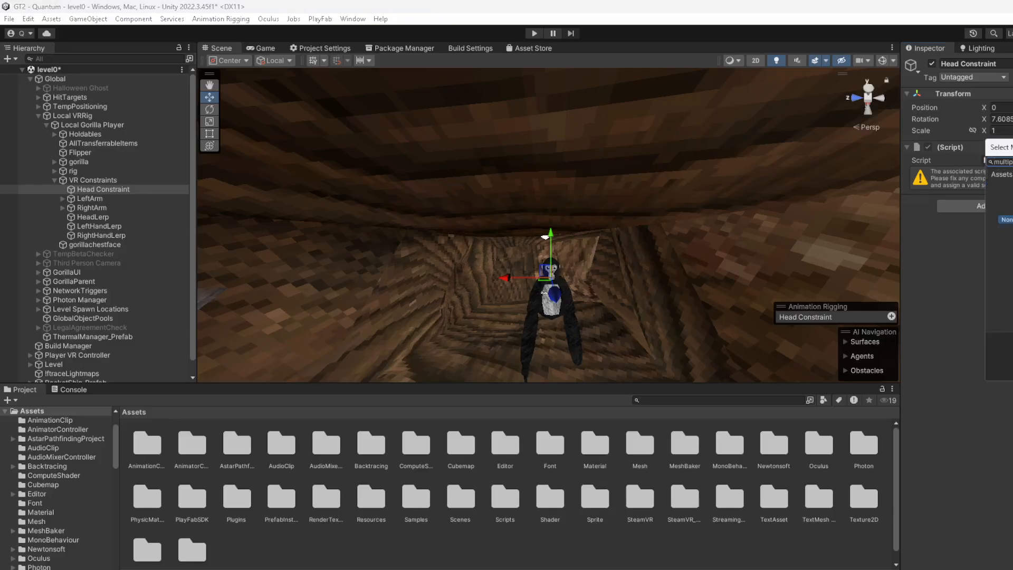
{"action": "double_click", "coordinate": [1010, 195]}
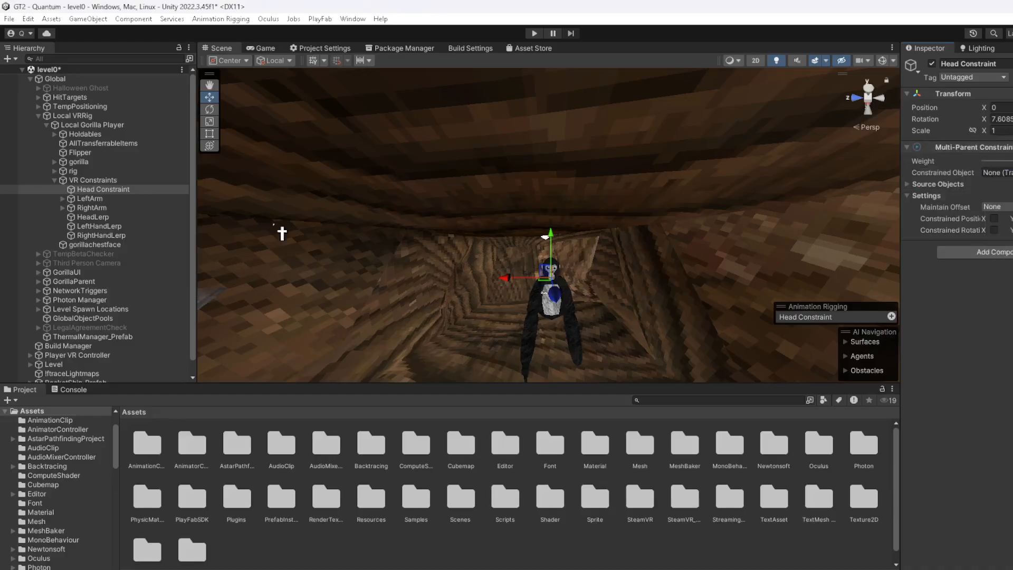
{"action": "left_click", "coordinate": [116, 191]}
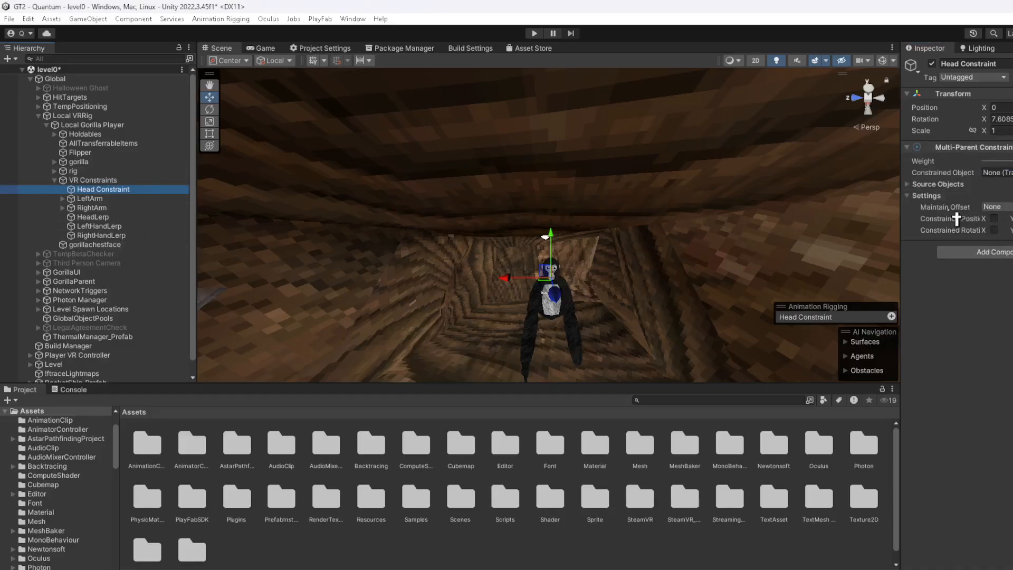
{"action": "left_click", "coordinate": [1003, 208]}
{"action": "left_click", "coordinate": [1006, 233]}
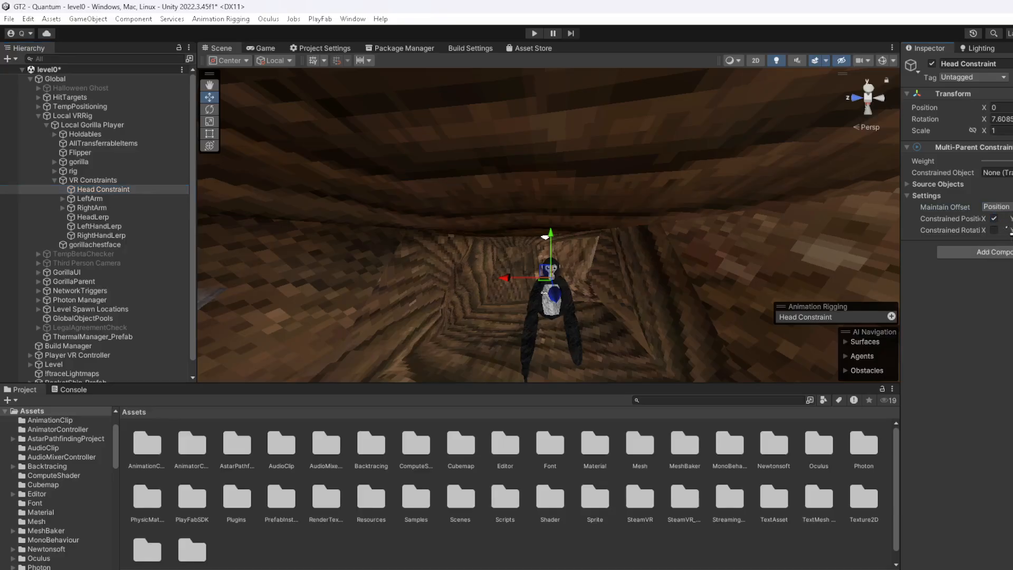
Set the Constrained Object of Head Constraint's Multi-Parent Constraint to the rig's head transform
{"action": "left_click", "coordinate": [84, 182]}
{"action": "left_click", "coordinate": [81, 191]}
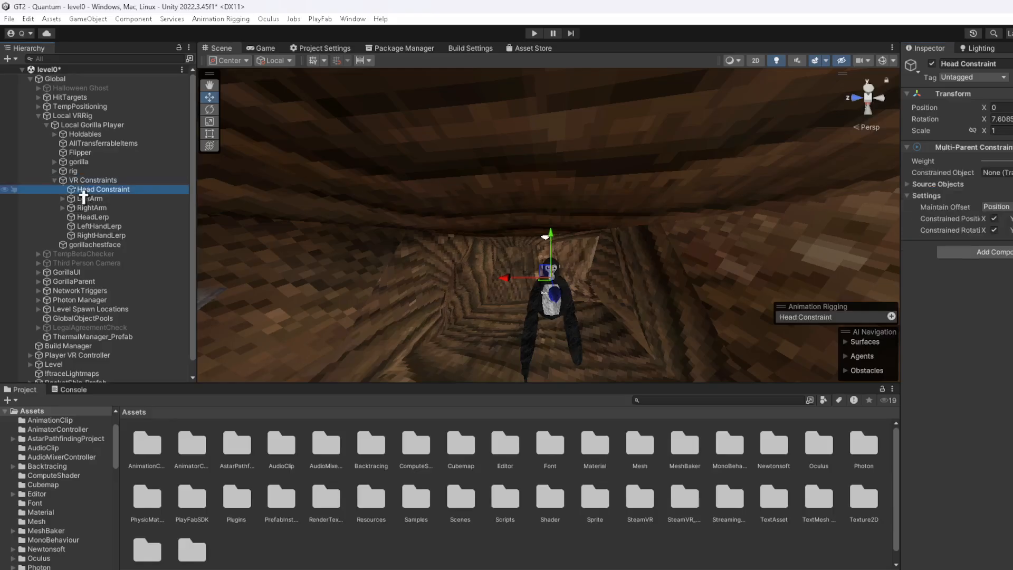
{"action": "left_click_drag", "start_coordinate": [79, 194], "coordinate": [998, 173]}
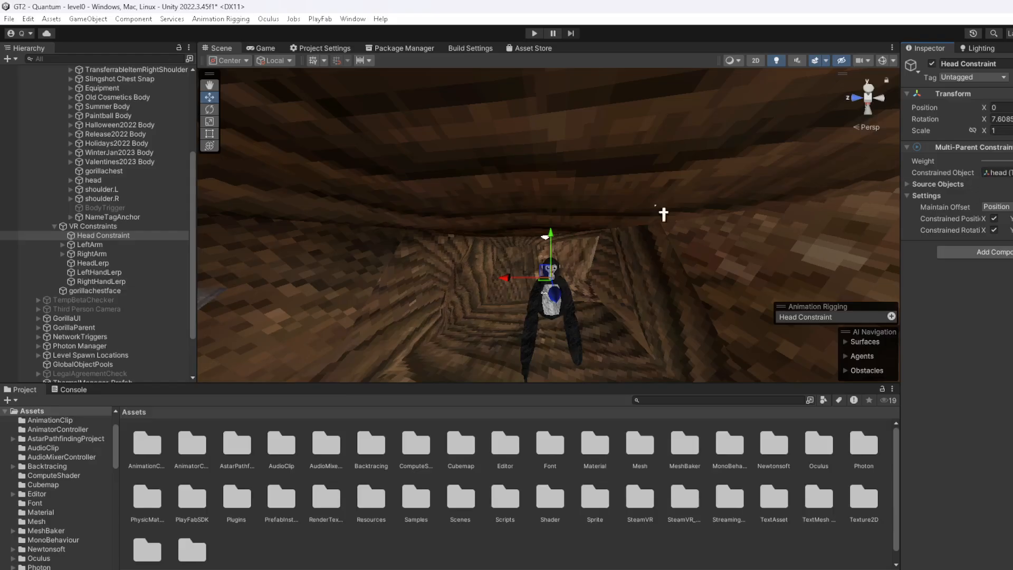
Expand LeftArm and RightArm with their IK objects under VR Constraints and select Left Arm IK
{"action": "left_click", "coordinate": [62, 245]}
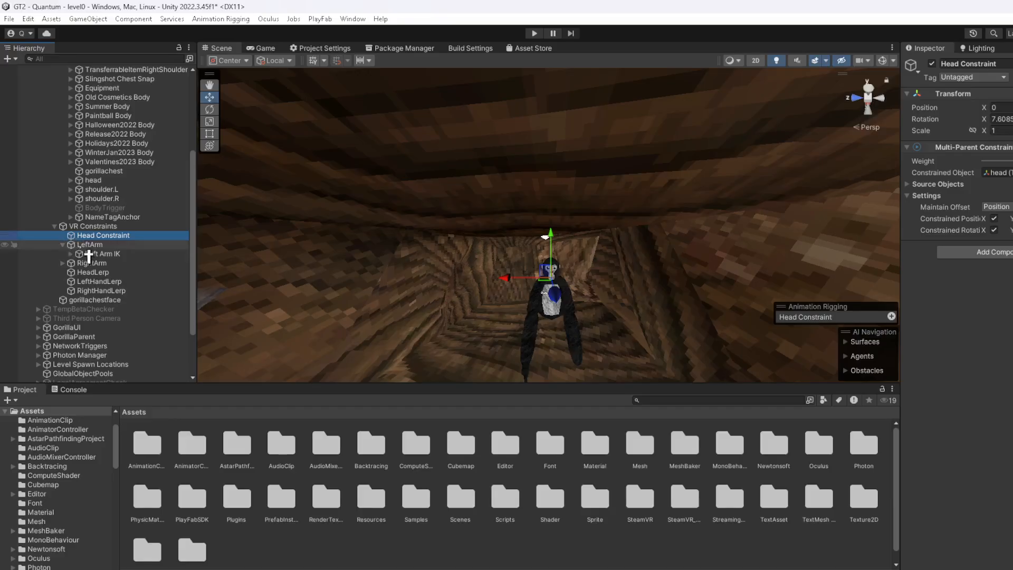
{"action": "left_click", "coordinate": [71, 254]}
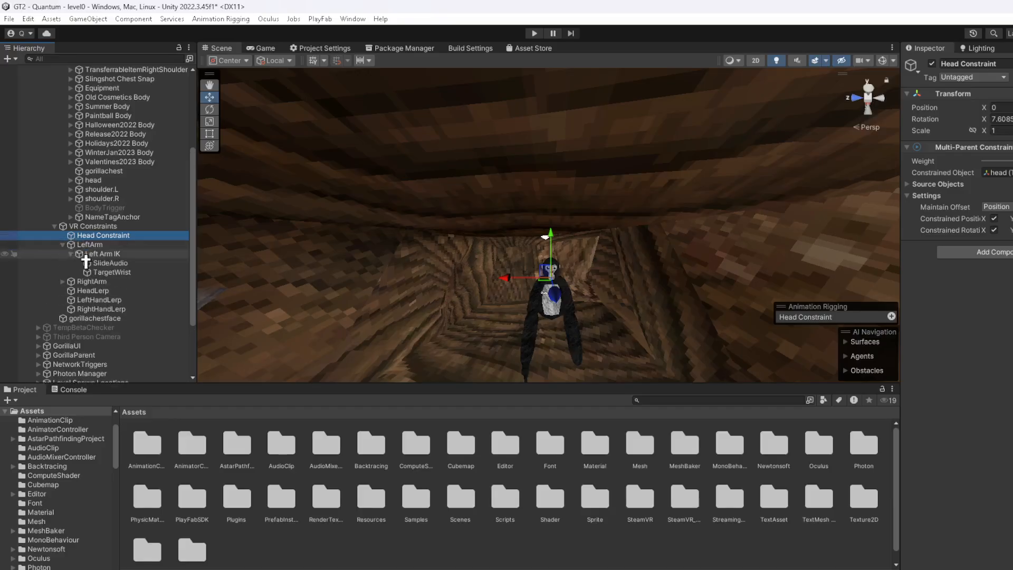
{"action": "left_click", "coordinate": [63, 282]}
{"action": "left_click", "coordinate": [71, 291]}
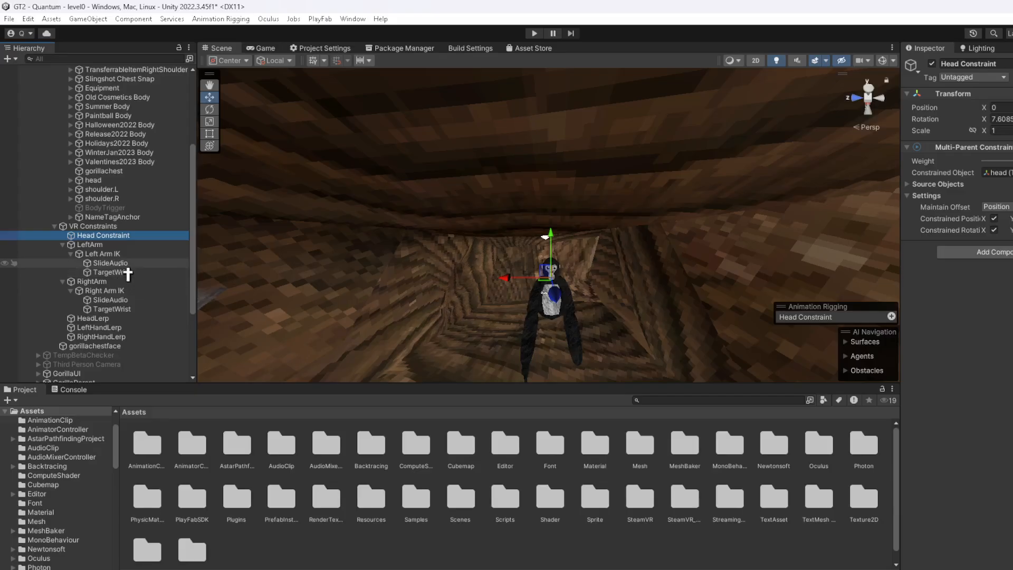
{"action": "left_click", "coordinate": [120, 255]}
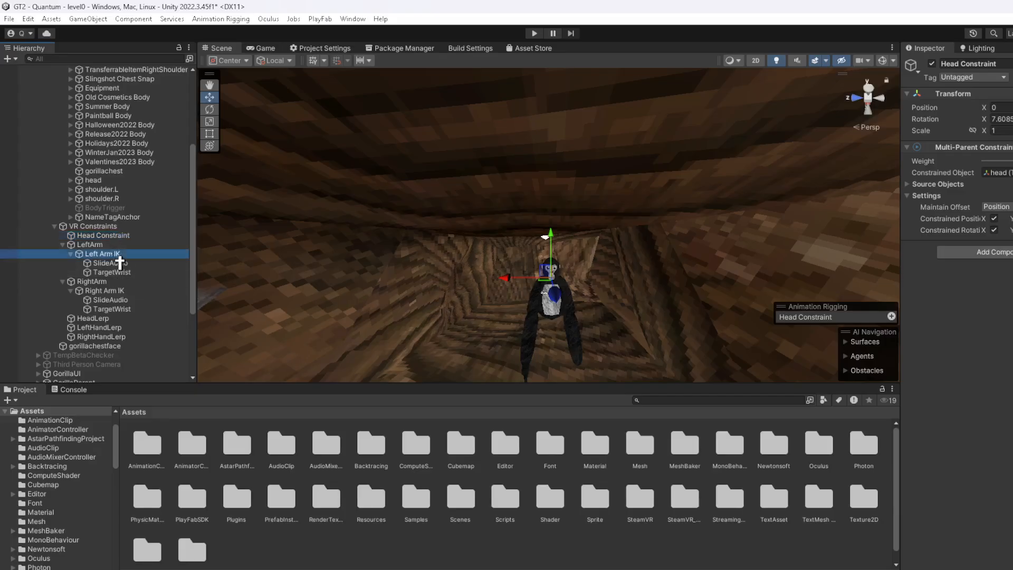
Replace the missing script on both Left Arm IK and Right Arm IK with the Two Bone IK Constraint script
{"action": "left_click", "coordinate": [121, 292], "text": "ctrl"}
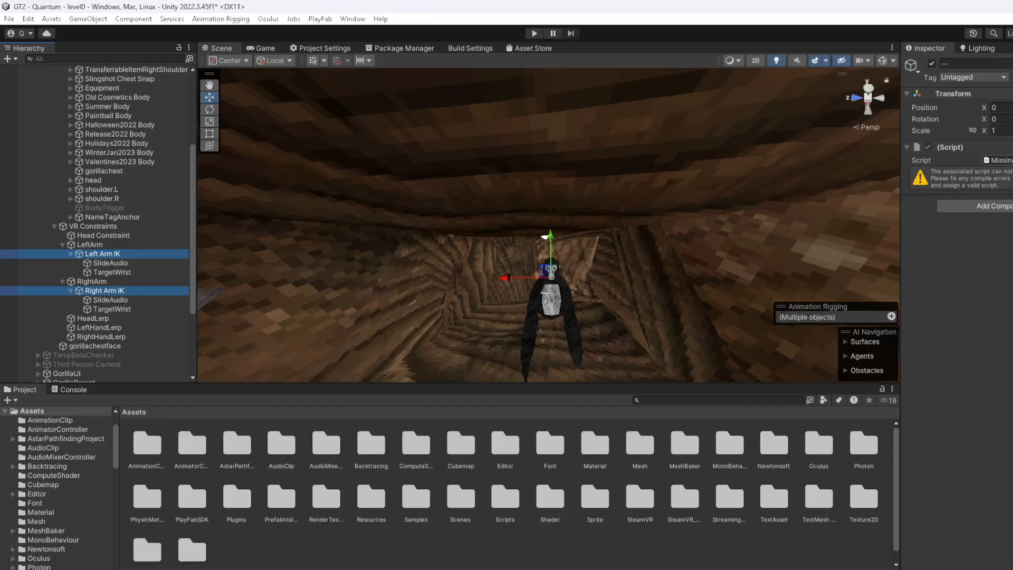
{"action": "left_click", "coordinate": [1001, 161]}
{"action": "type", "text": "t"}
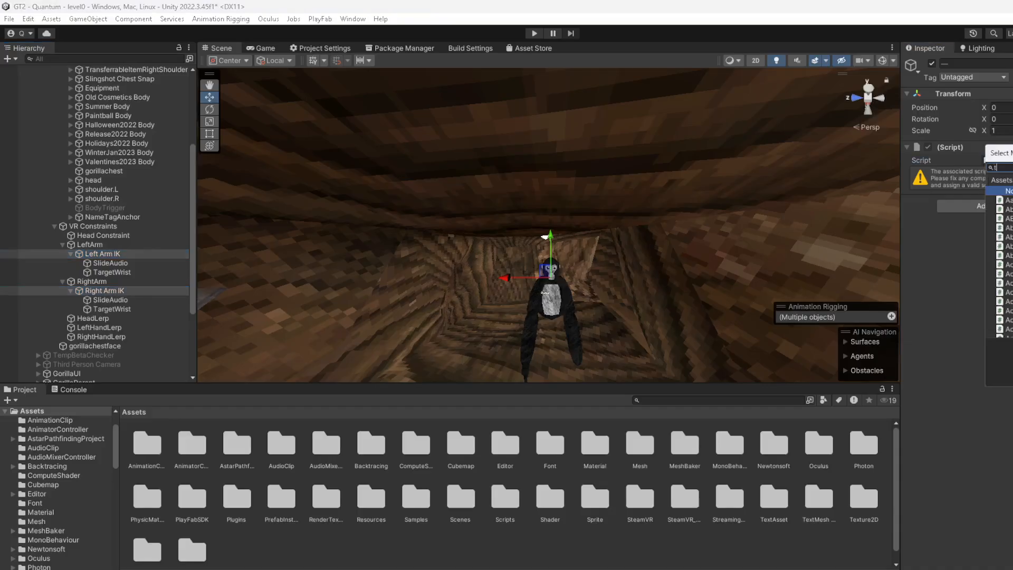
{"action": "type", "text": "wobo"}
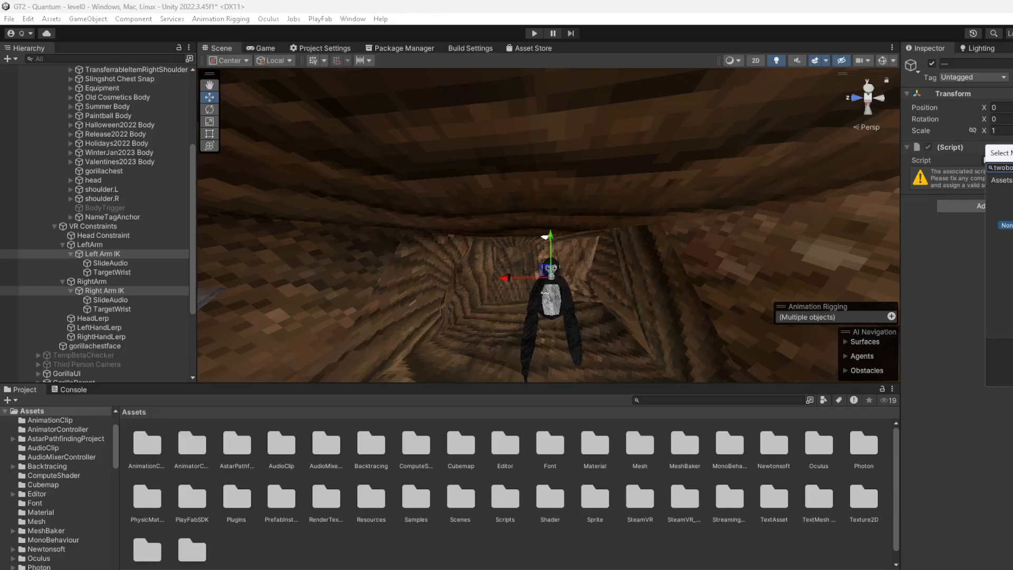
{"action": "double_click", "coordinate": [1008, 199]}
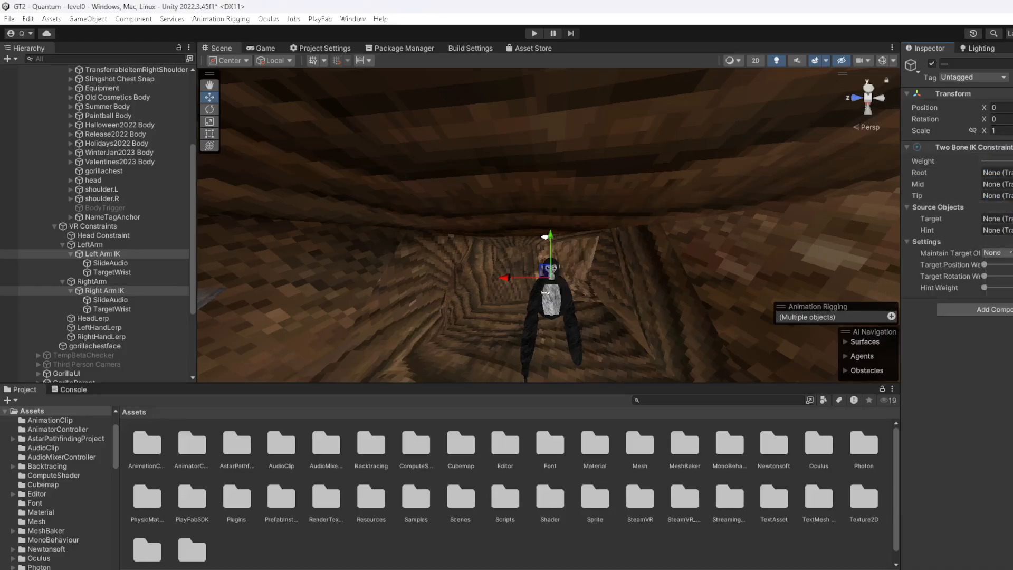
Set Maintain Target Offset to Position and Rotation on both arm constraints and raise the target position, target rotation and hint weights
{"action": "left_click", "coordinate": [1006, 255]}
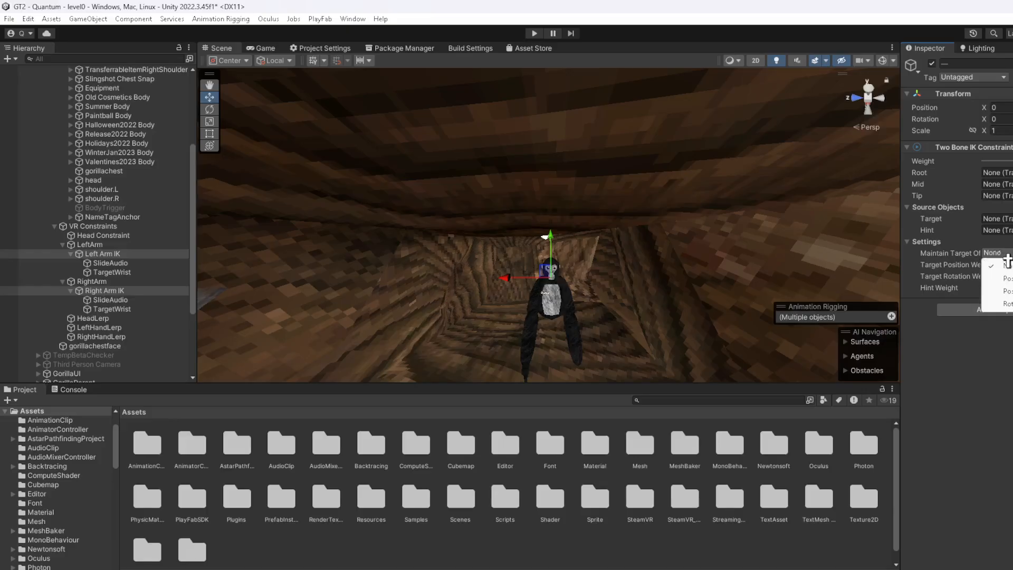
{"action": "left_click", "coordinate": [1005, 278]}
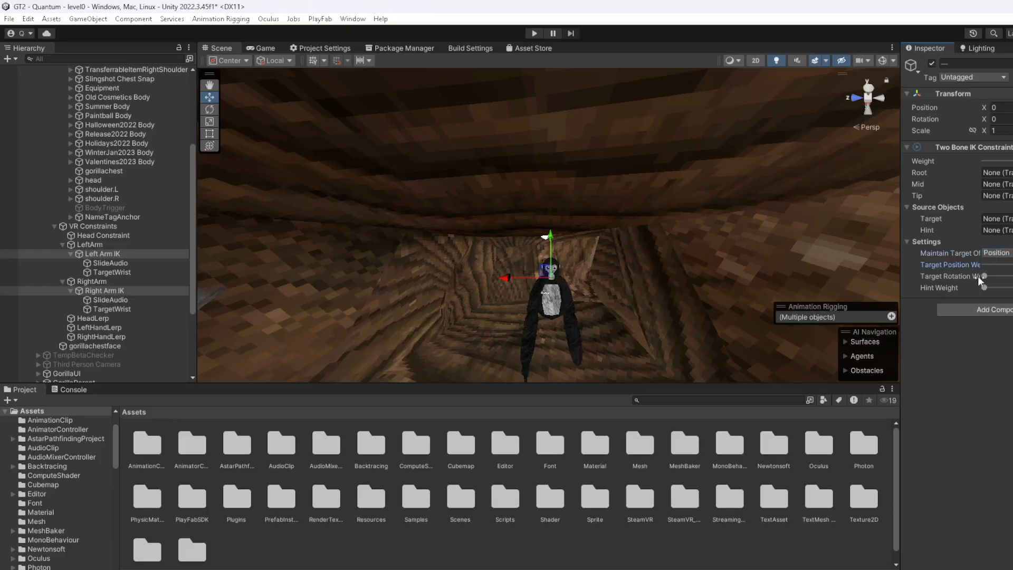
{"action": "left_click_drag", "start_coordinate": [985, 288], "coordinate": [1012, 289]}
Assign the left arm's TargetWrist as the Target of Left Arm IK's Two Bone IK Constraint
{"action": "left_click", "coordinate": [112, 254]}
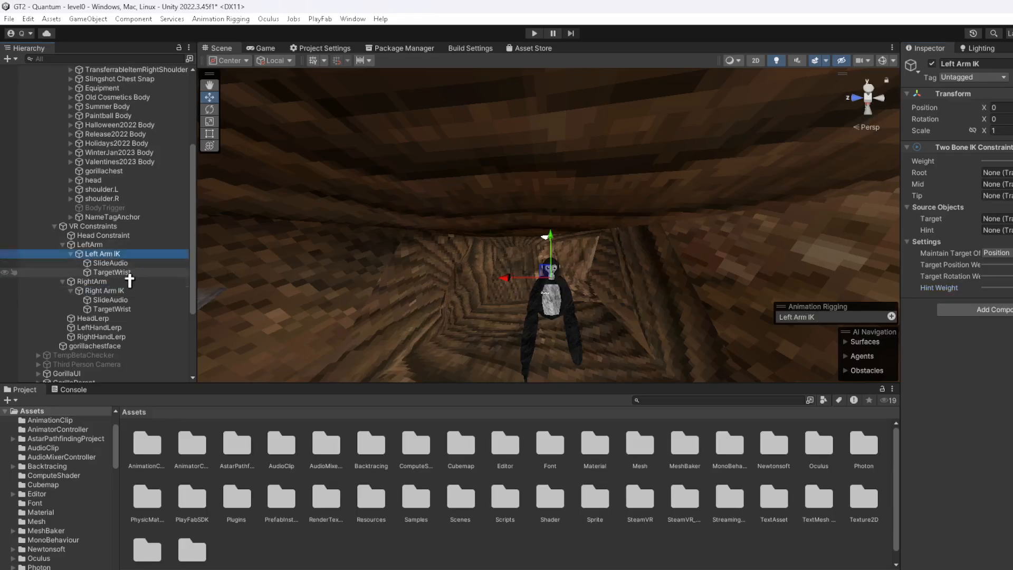
{"action": "left_click_drag", "start_coordinate": [112, 276], "coordinate": [996, 219]}
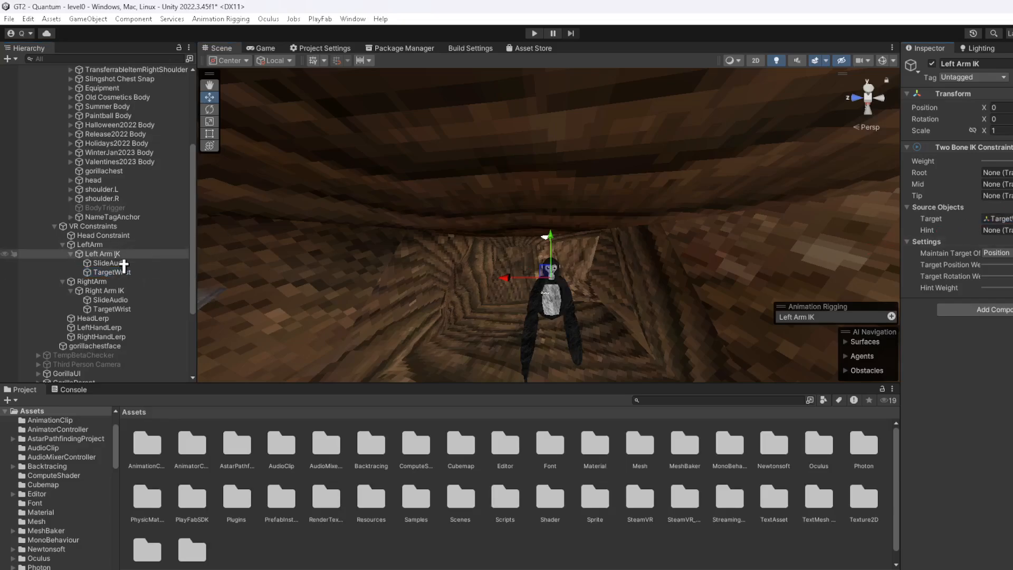
{"action": "left_click_drag", "start_coordinate": [117, 275], "coordinate": [999, 219]}
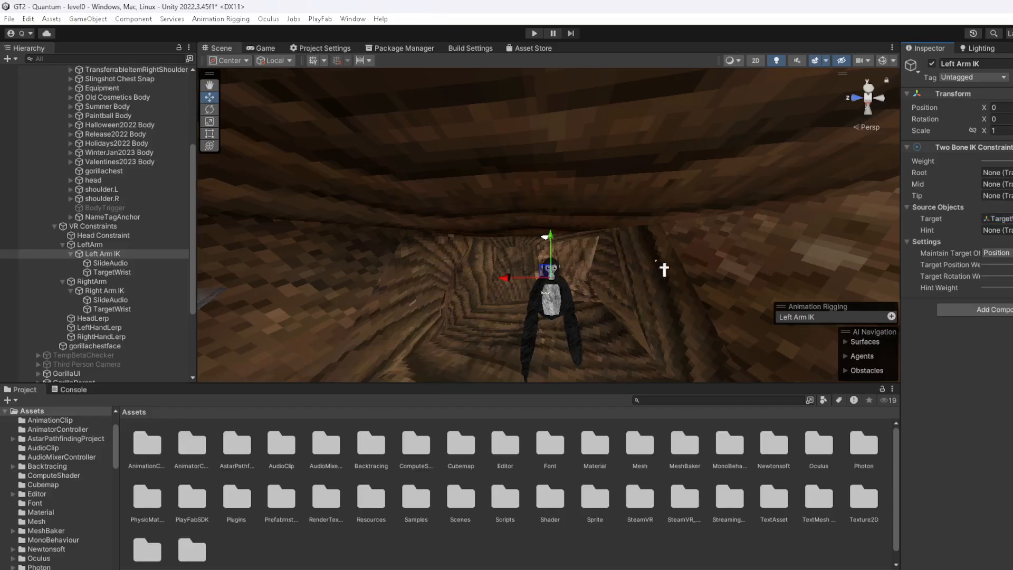
Assign upper_arm.L as Root, forearm.L as Mid and hand.L as Tip of the Left Arm IK constraint
{"action": "left_click", "coordinate": [71, 189]}
{"action": "left_click", "coordinate": [78, 198]}
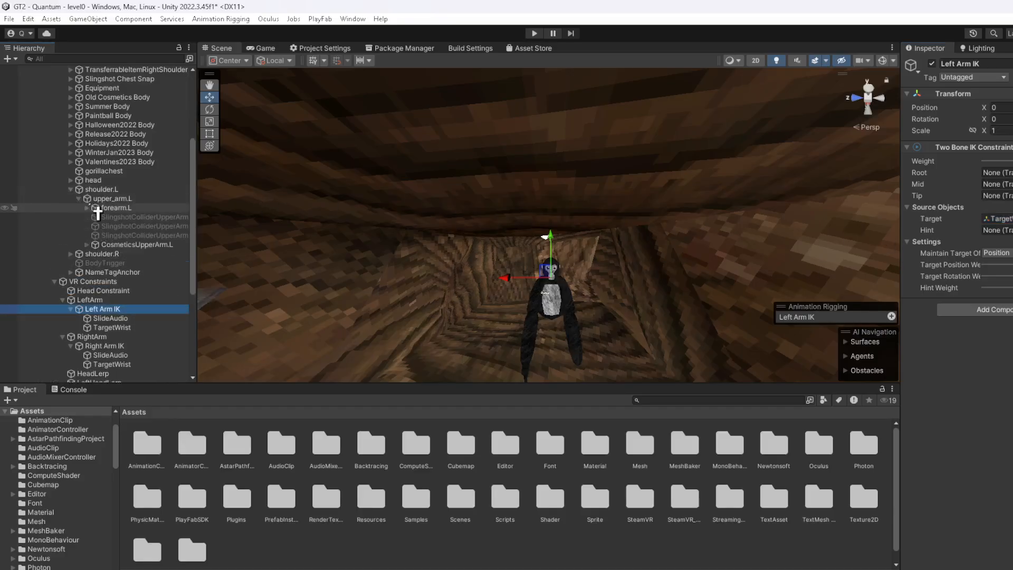
{"action": "left_click", "coordinate": [87, 208]}
{"action": "left_click_drag", "start_coordinate": [126, 227], "coordinate": [1011, 197]}
{"action": "left_click_drag", "start_coordinate": [121, 208], "coordinate": [992, 184]}
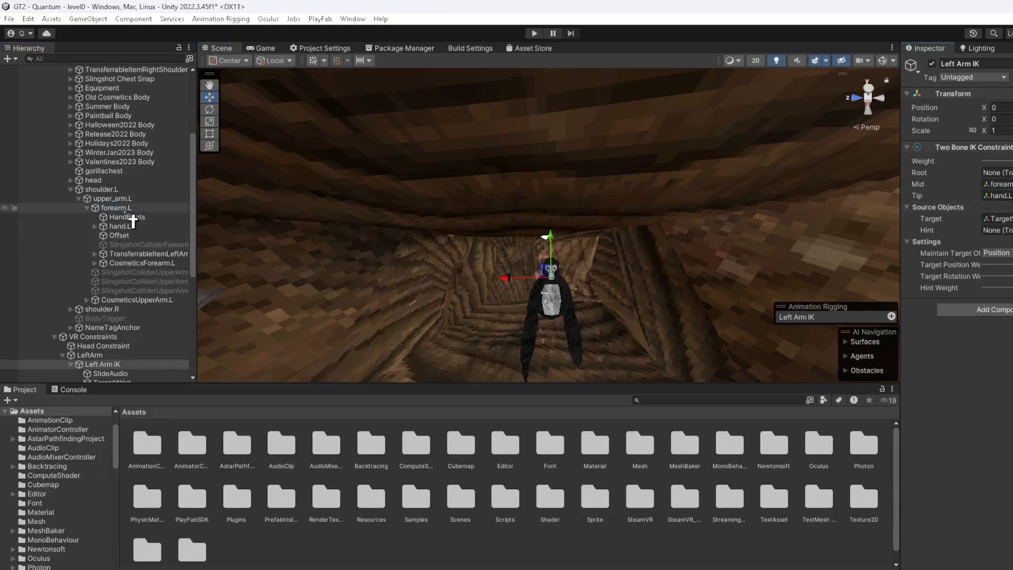
{"action": "left_click_drag", "start_coordinate": [112, 199], "coordinate": [995, 172]}
{"action": "left_click", "coordinate": [71, 189]}
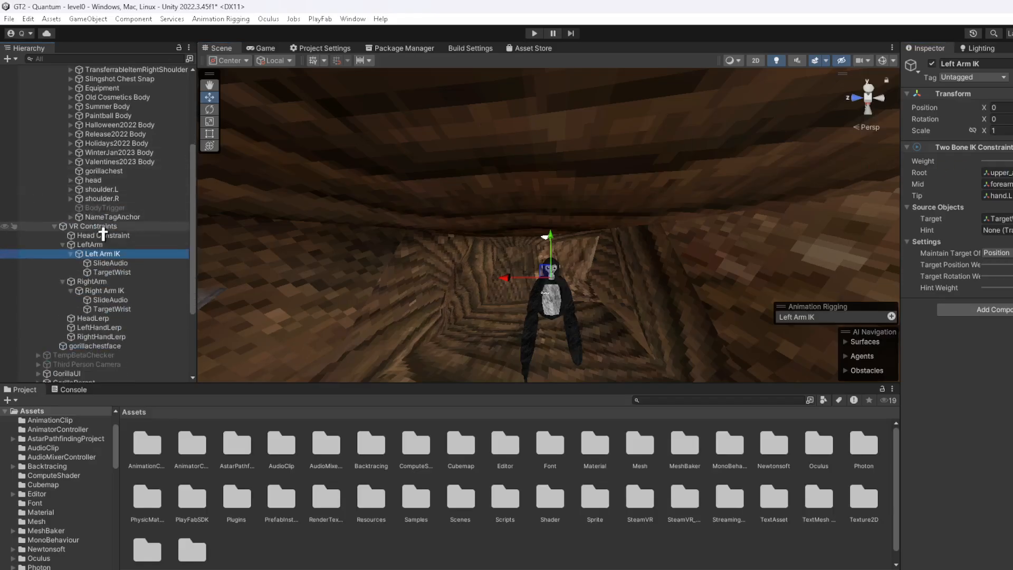
Expand the shoulder.R bones and assign the right arm's TargetWrist as the Target of the Right Arm IK constraint
{"action": "left_click", "coordinate": [71, 199]}
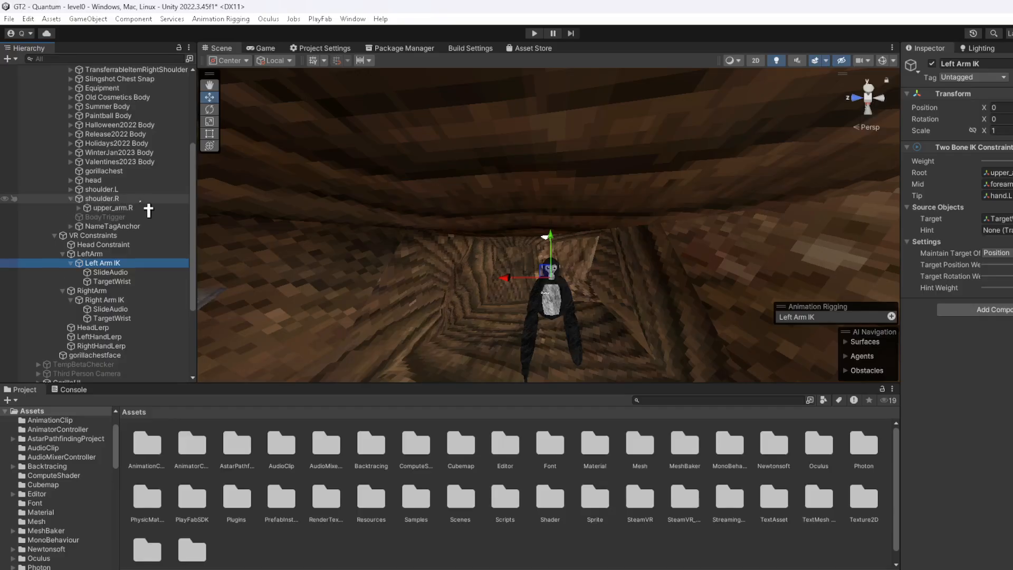
{"action": "left_click", "coordinate": [78, 208]}
{"action": "left_click", "coordinate": [88, 217]}
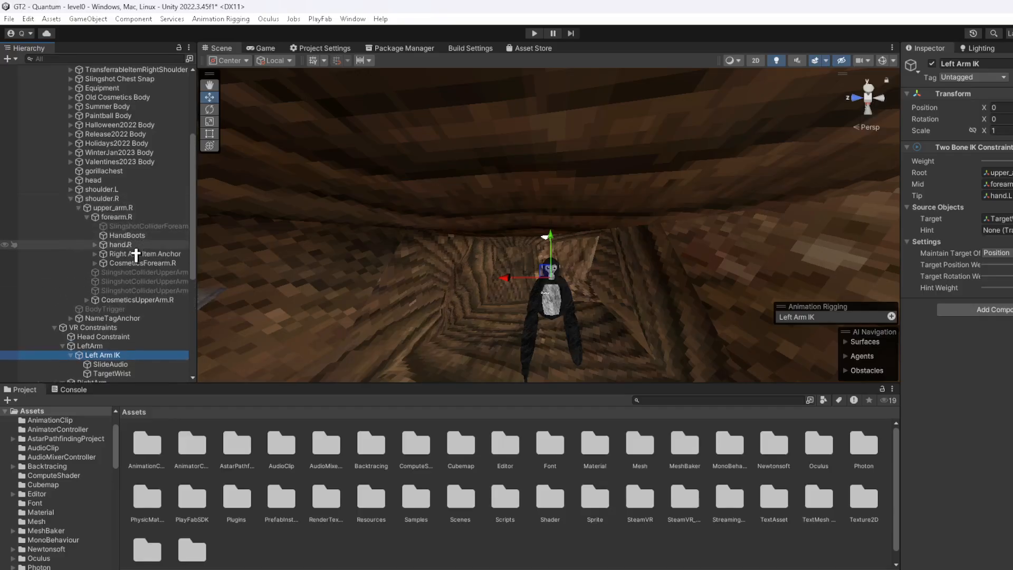
{"action": "scroll", "coordinate": [137, 325], "scroll_direction": "down", "scroll_amount": 3}
{"action": "left_click", "coordinate": [95, 323]}
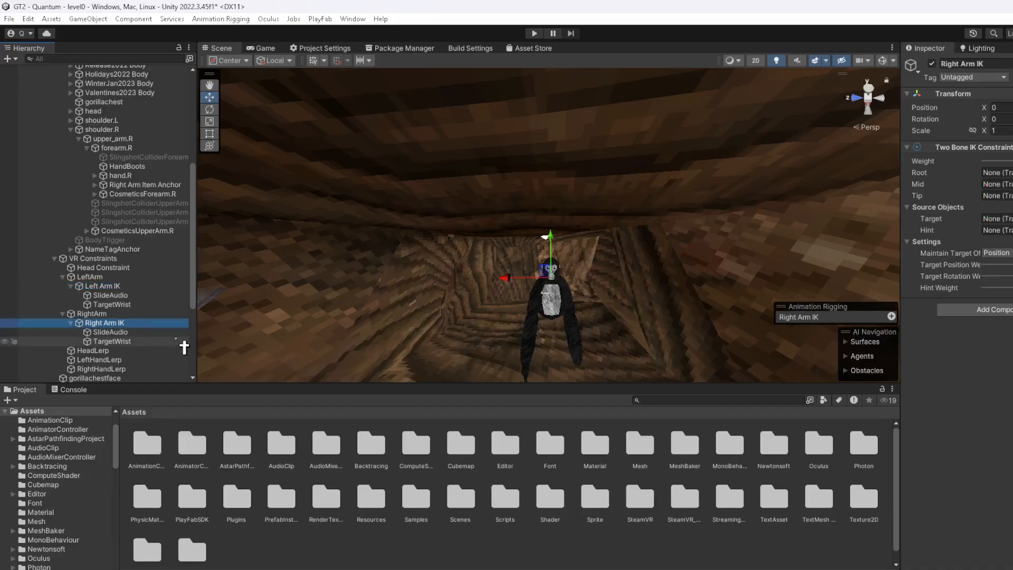
{"action": "left_click_drag", "start_coordinate": [123, 350], "coordinate": [996, 219]}
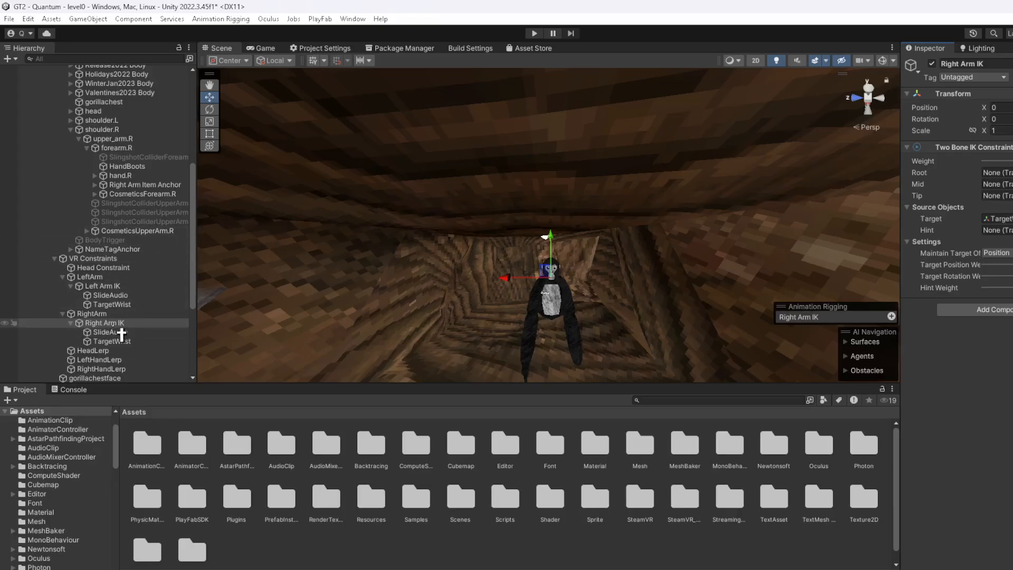
{"action": "left_click", "coordinate": [95, 323]}
{"action": "left_click", "coordinate": [996, 218]}
Assign hand.R as Tip, forearm.R as Mid and upper_arm.R as Root of the Right Arm IK constraint
{"action": "left_click_drag", "start_coordinate": [996, 218], "coordinate": [997, 195]}
{"action": "left_click_drag", "start_coordinate": [136, 157], "coordinate": [996, 184]}
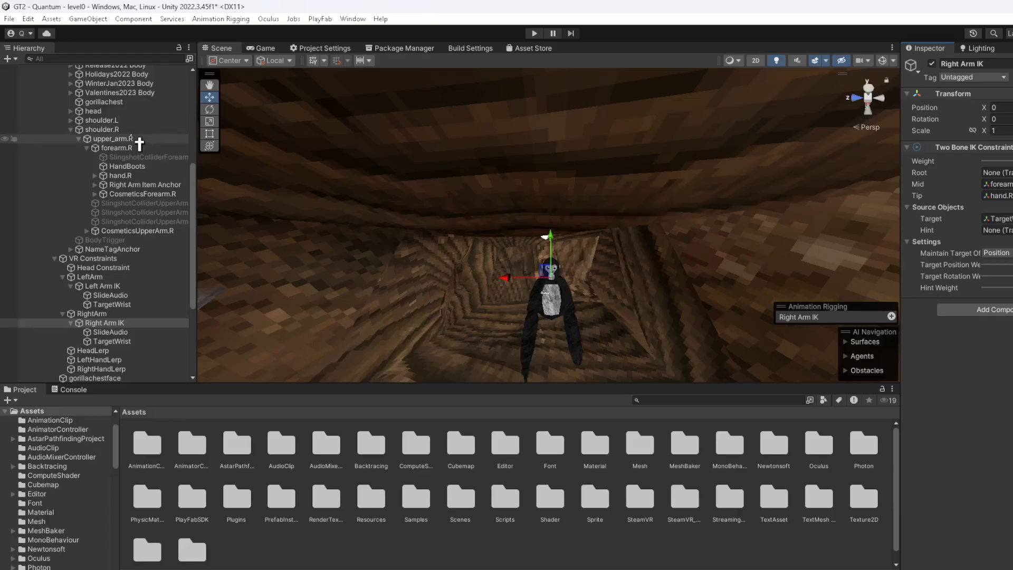
{"action": "left_click_drag", "start_coordinate": [132, 139], "coordinate": [997, 173]}
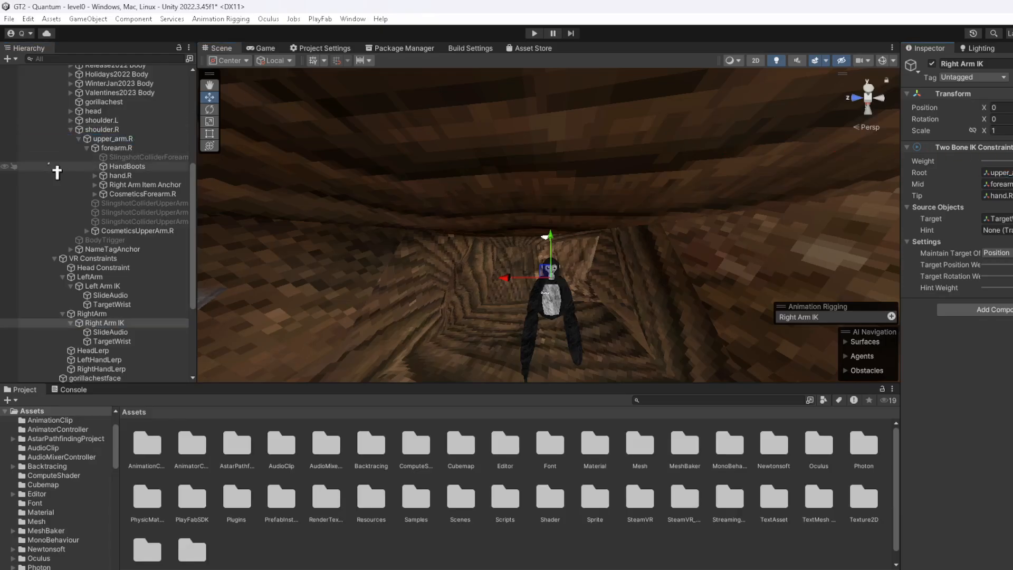
{"action": "left_click", "coordinate": [70, 130]}
Assign VR Constraints as the rig layer in the Rig Builder of Local Gorilla Player
{"action": "left_click", "coordinate": [55, 157]}
{"action": "scroll", "coordinate": [63, 148], "scroll_direction": "up", "scroll_amount": 3}
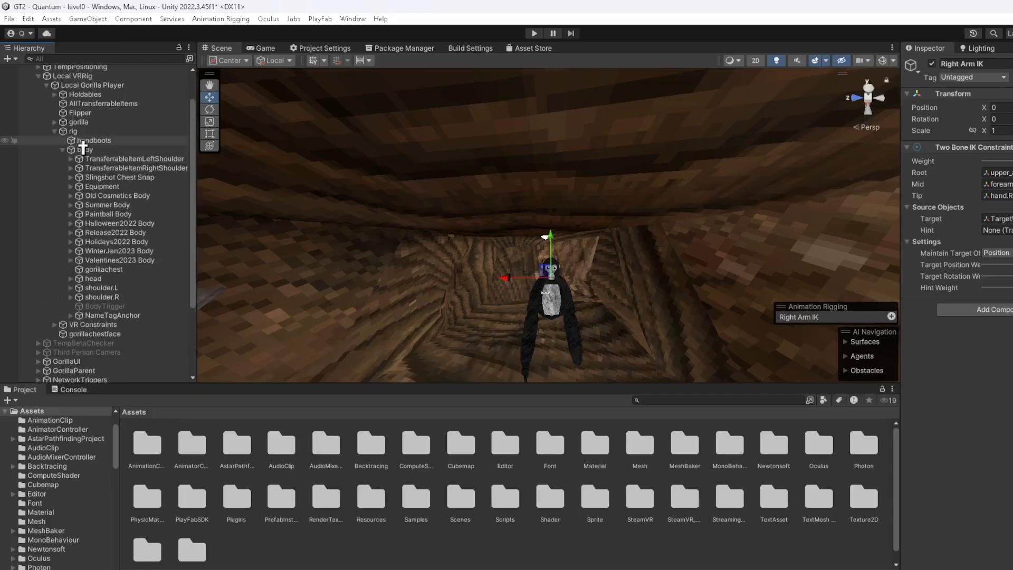
{"action": "left_click", "coordinate": [62, 149]}
{"action": "left_click", "coordinate": [51, 170]}
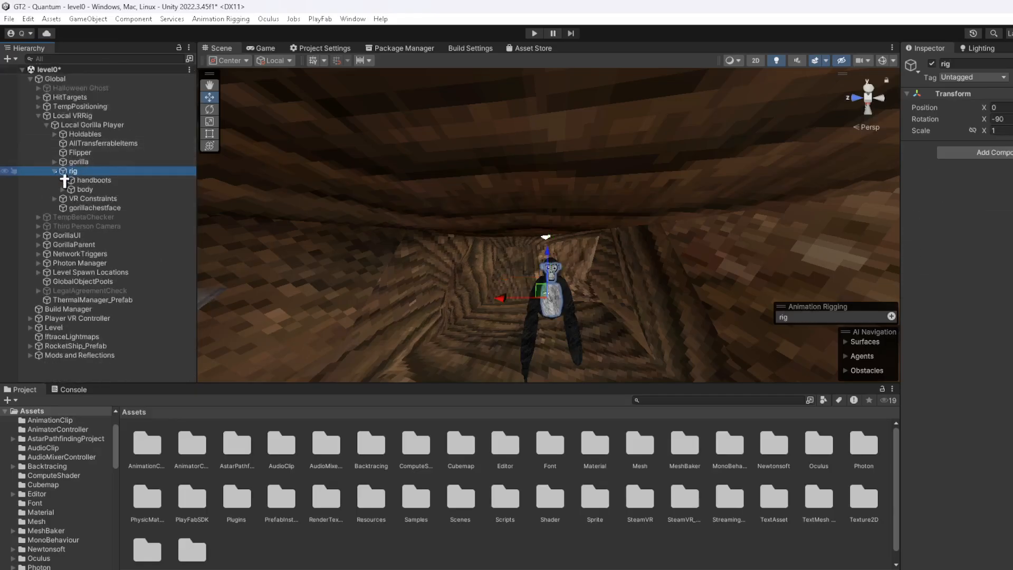
{"action": "left_click", "coordinate": [55, 170]}
{"action": "left_click", "coordinate": [95, 124]}
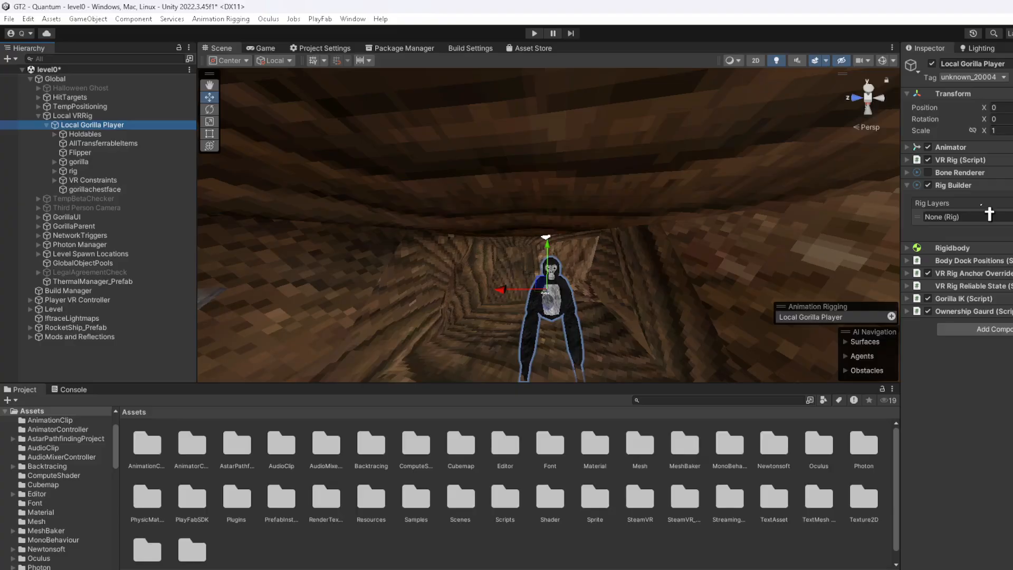
{"action": "left_click", "coordinate": [1012, 217]}
{"action": "double_click", "coordinate": [1006, 251]}
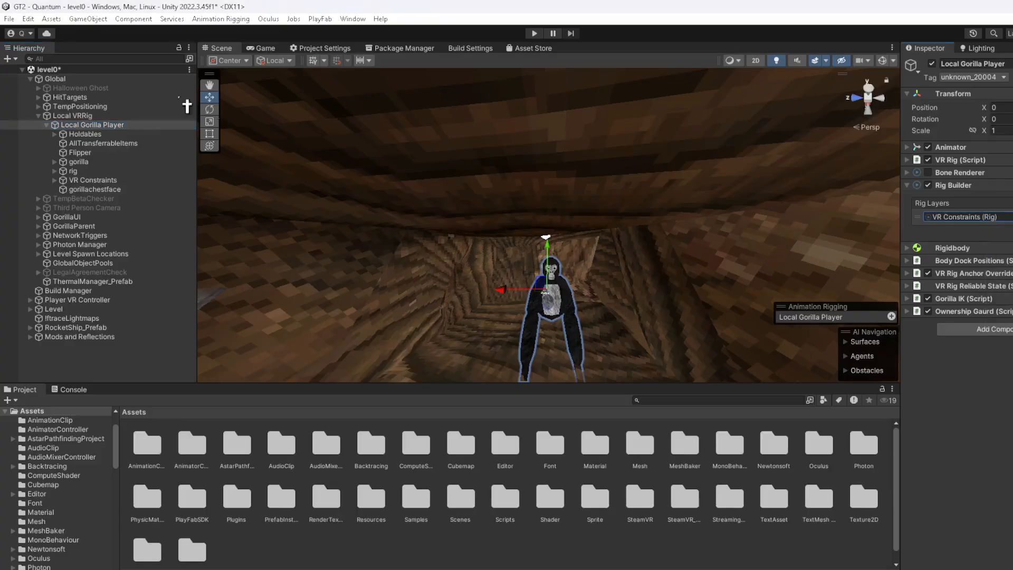
Collapse Local Gorilla Player, Local VRRig and Global in the scene hierarchy and save the scene
{"action": "left_click", "coordinate": [47, 125]}
{"action": "left_click", "coordinate": [72, 116]}
{"action": "left_click", "coordinate": [39, 116]}
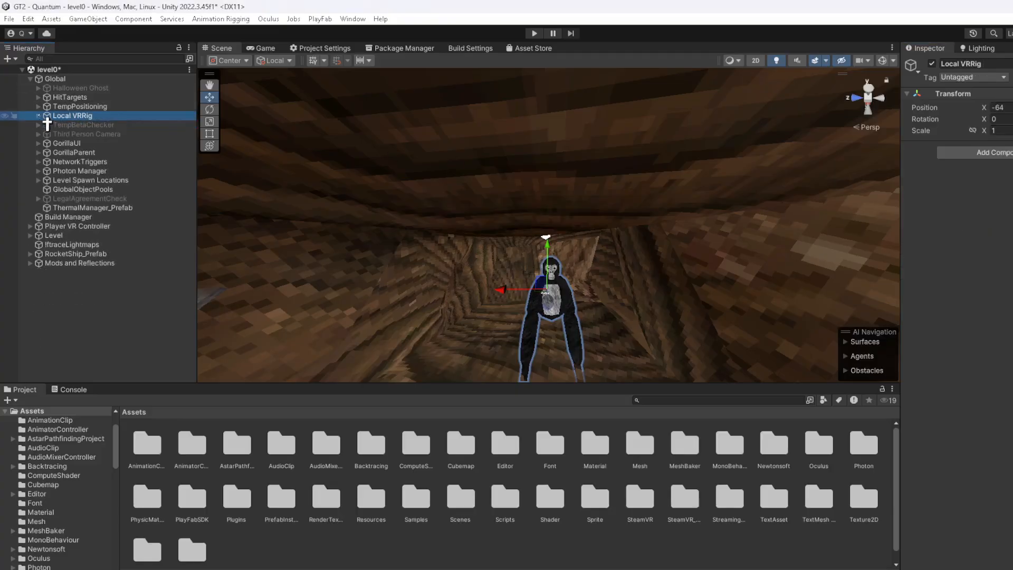
{"action": "left_click", "coordinate": [140, 305]}
{"action": "left_click", "coordinate": [41, 80]}
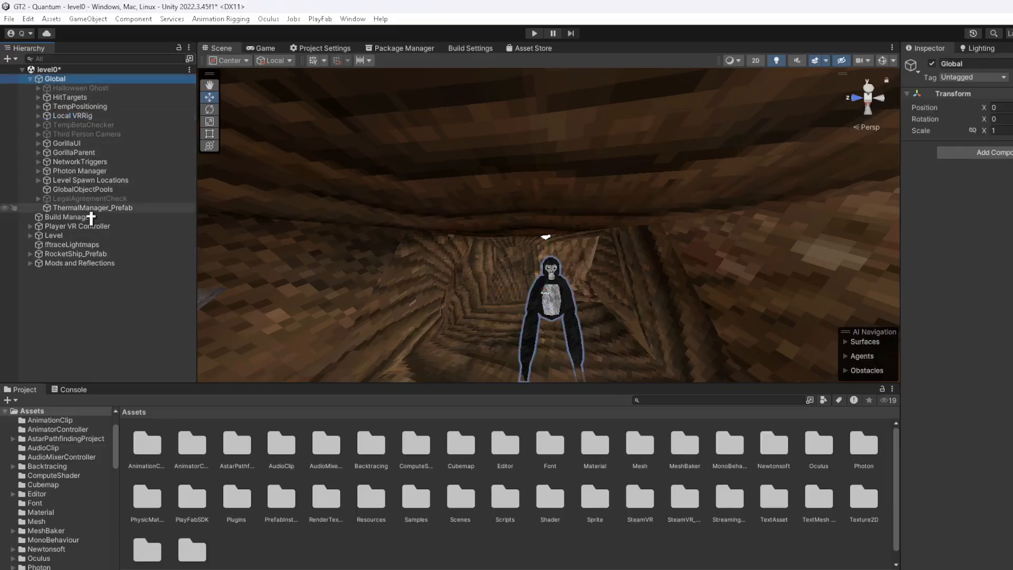
{"action": "left_click", "coordinate": [30, 78]}
{"action": "left_click", "coordinate": [194, 207]}
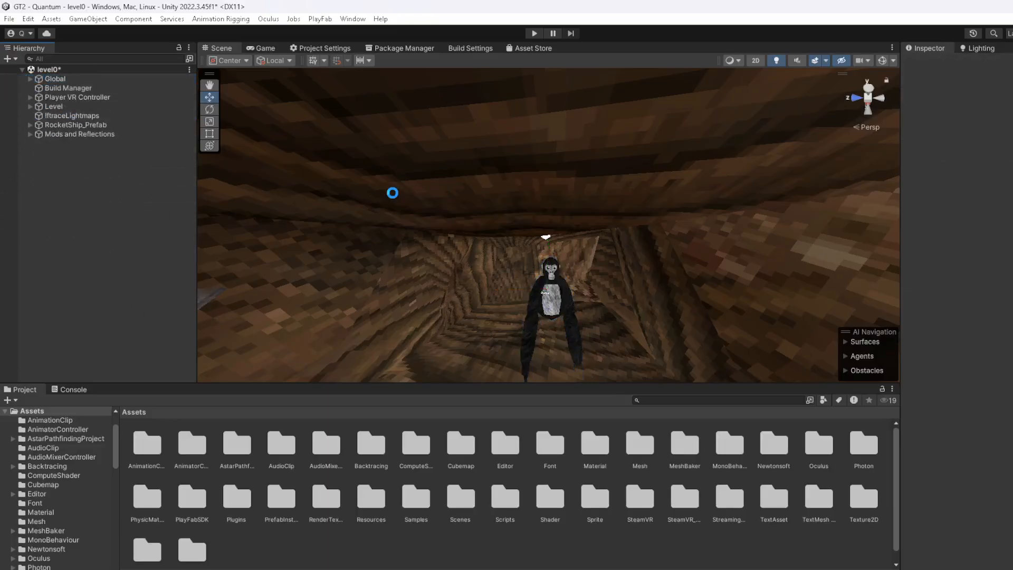
{"action": "key", "text": "ctrl+s"}
Search the project assets for the gorilla player prefab using "gorillaprefab", "gorillapr" and "gorilla pla"
{"action": "right_click_drag", "start_coordinate": [545, 205], "coordinate": [549, 223]}
{"action": "key", "text": "s"}
{"action": "left_click", "coordinate": [745, 399]}
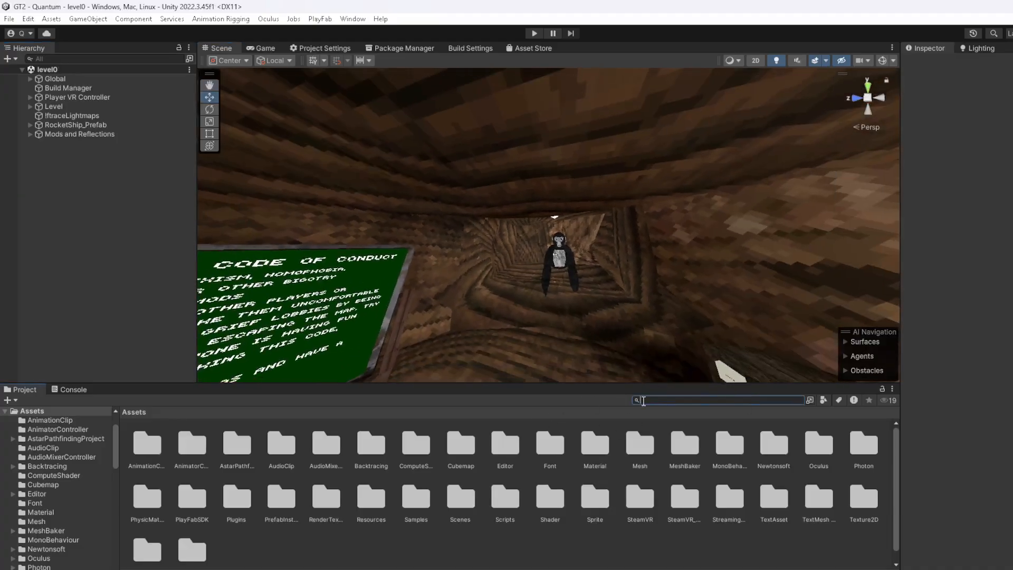
{"action": "type", "text": "gorillaprefab"}
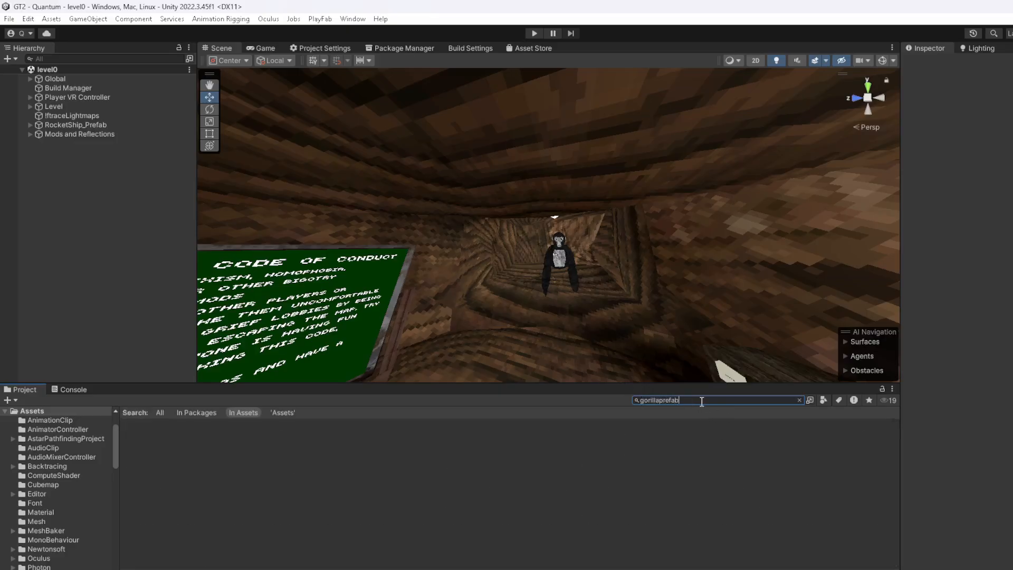
{"action": "left_click_drag", "start_coordinate": [701, 401], "coordinate": [639, 401]}
{"action": "type", "text": "gorilla-pr"}
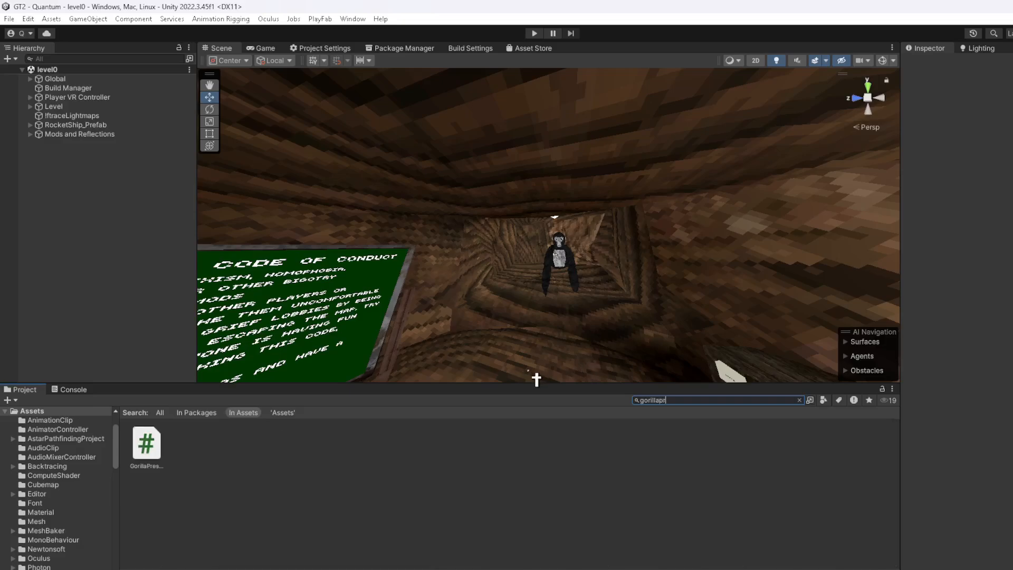
{"action": "type", "text": "e"}
{"action": "key", "text": "ctrl+a"}
{"action": "type", "text": "gorilla"}
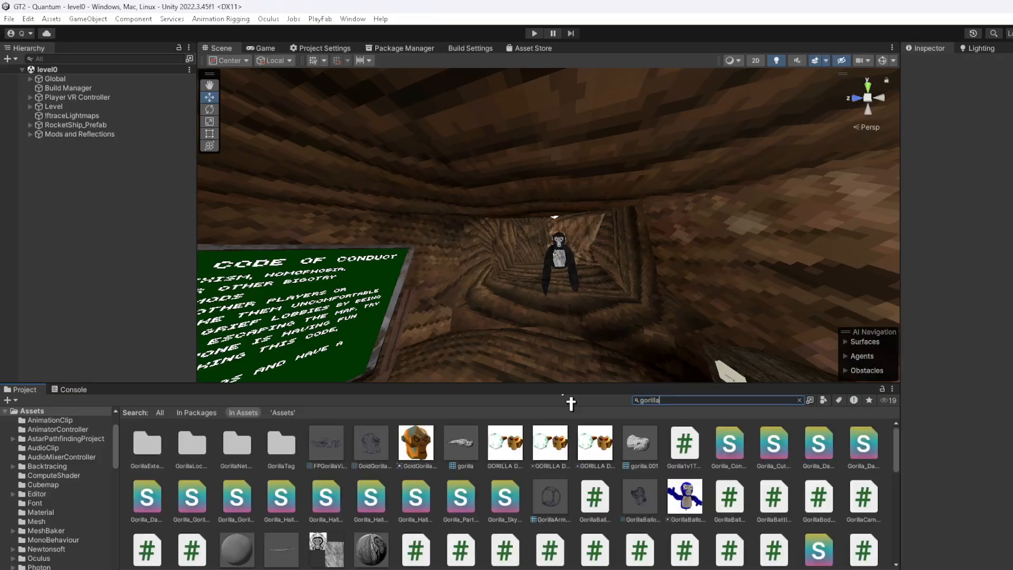
{"action": "type", "text": " pla"}
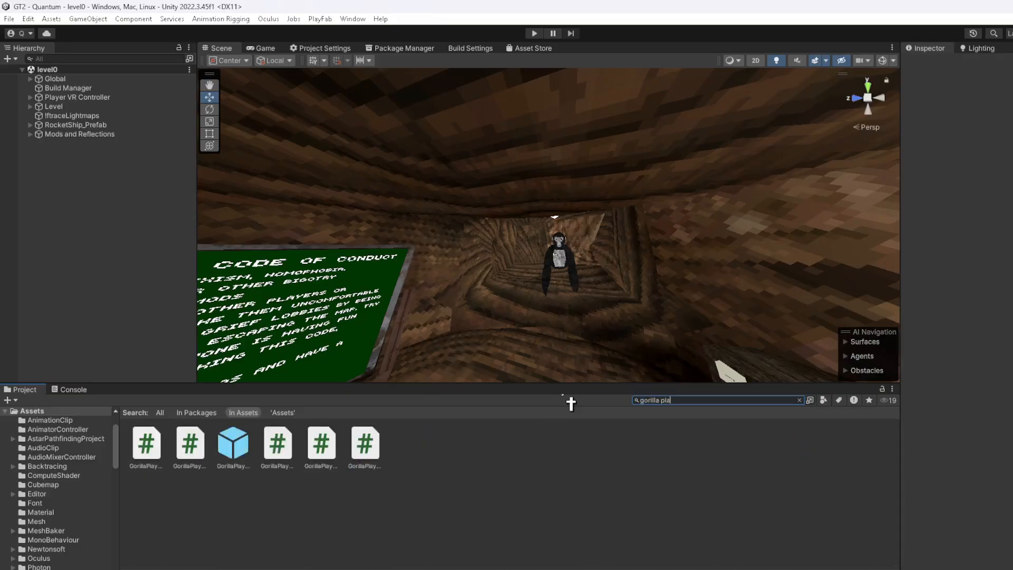
Inspect the GorillaPlayerScoreboardLine prefab and show its location in the PrefabInstance folder
{"action": "left_click", "coordinate": [234, 446]}
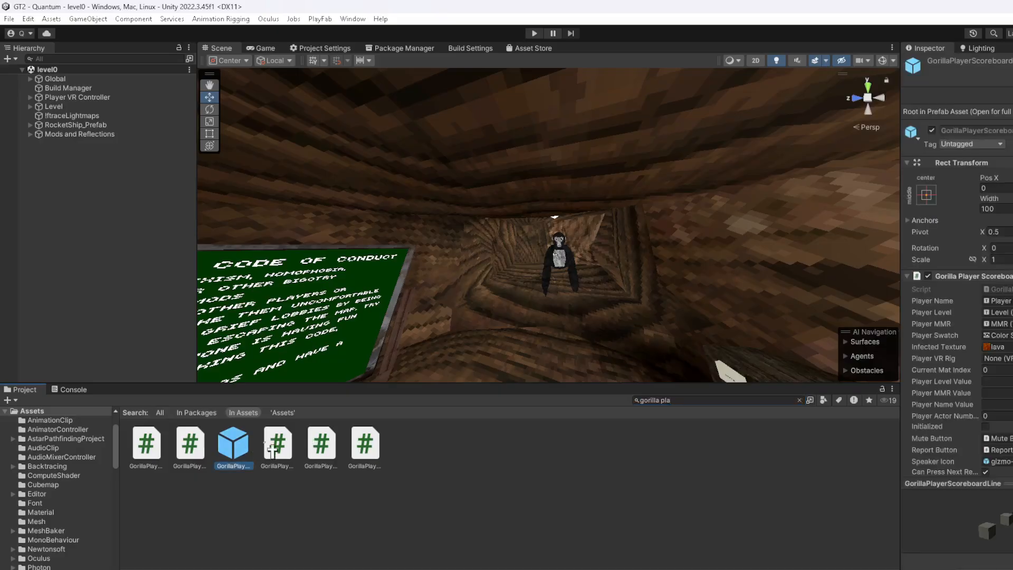
{"action": "left_click", "coordinate": [800, 400]}
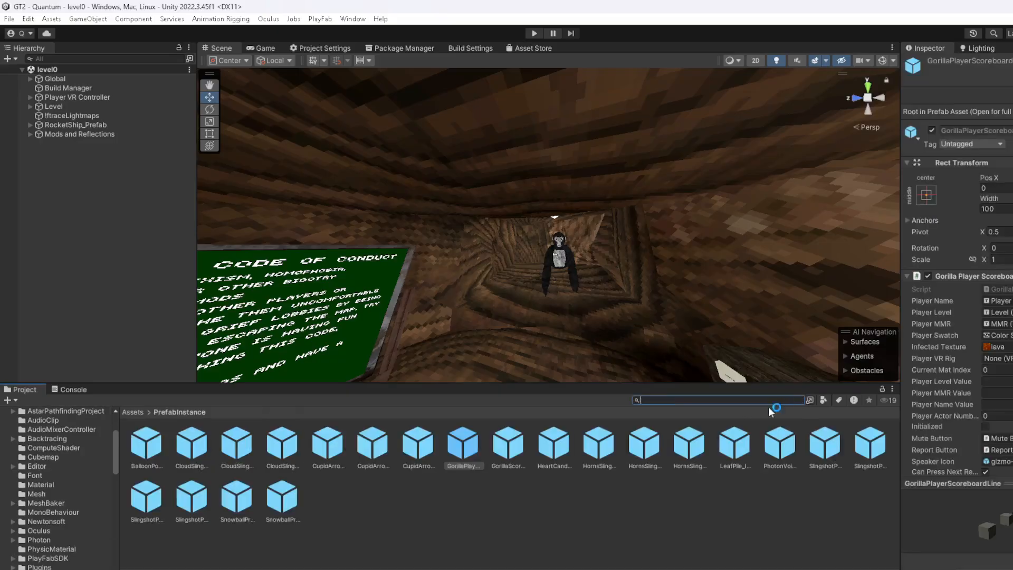
{"action": "left_click", "coordinate": [496, 480]}
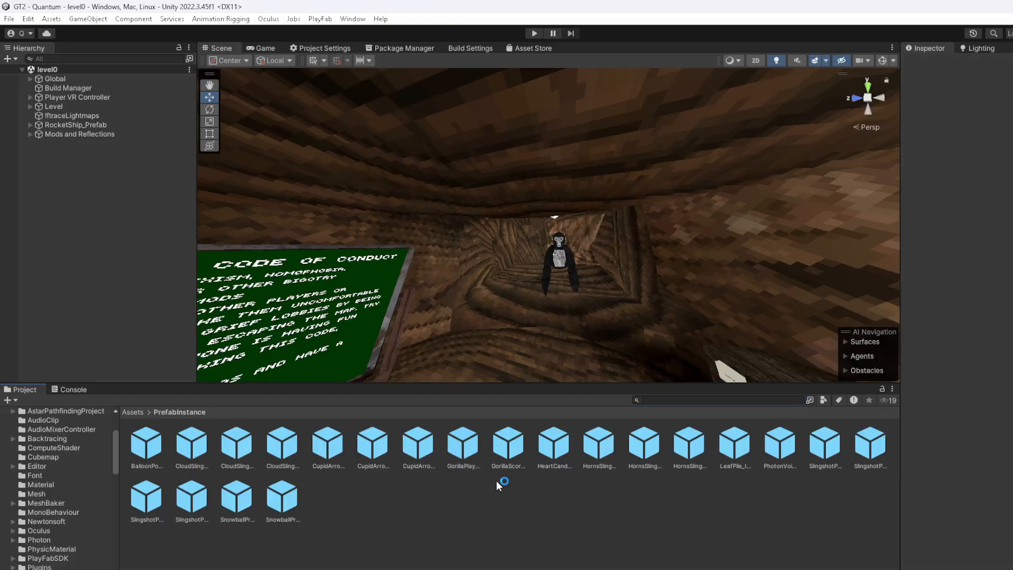
{"action": "left_click", "coordinate": [677, 497]}
{"action": "left_click", "coordinate": [473, 451]}
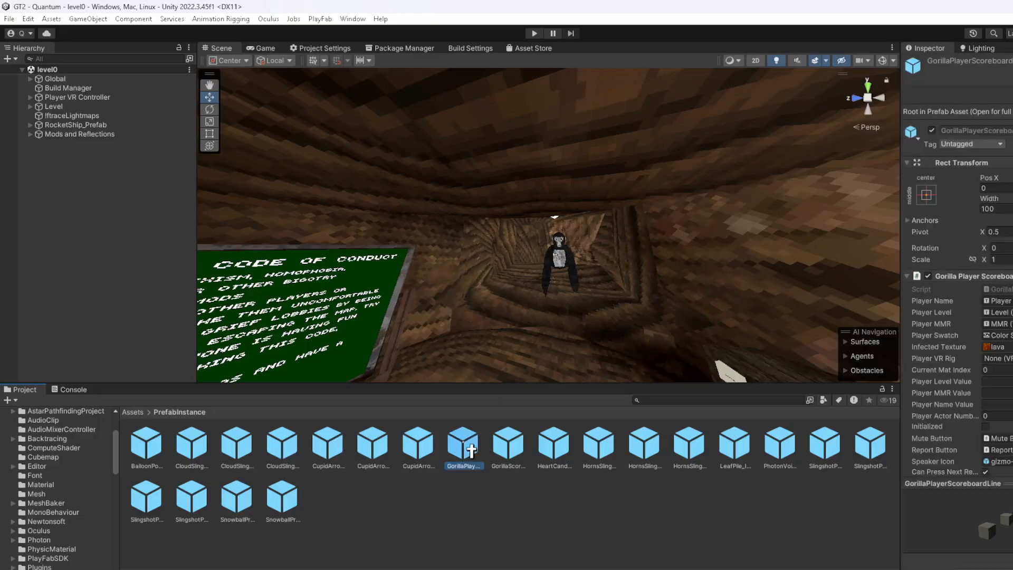
{"action": "left_click", "coordinate": [451, 511]}
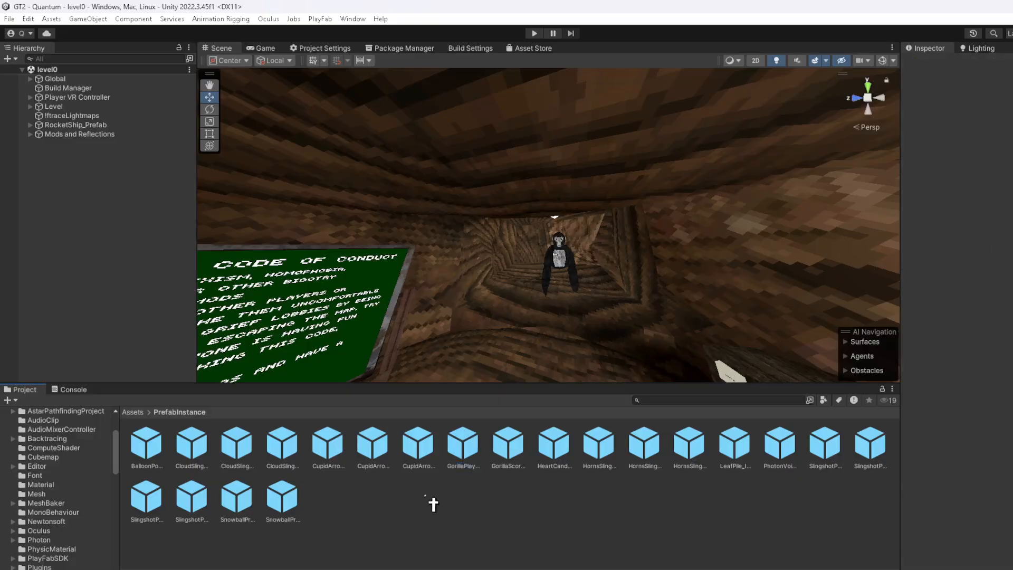
Look through the Resources, Plugins, Sprite, PlayFabSDK, TextAsset and AnimatorController asset folders for the gorilla prefabs
{"action": "left_click", "coordinate": [141, 414]}
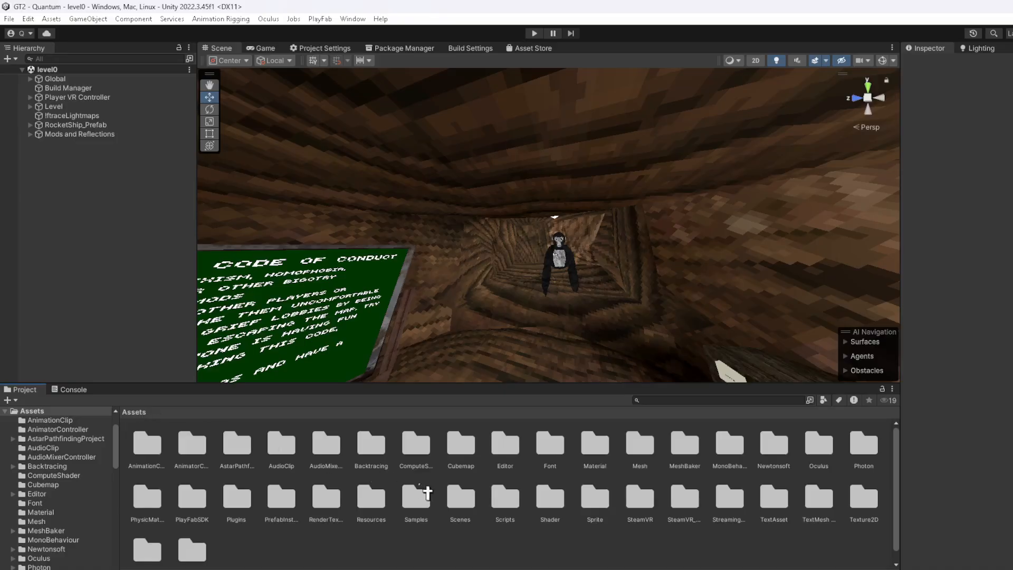
{"action": "double_click", "coordinate": [372, 499]}
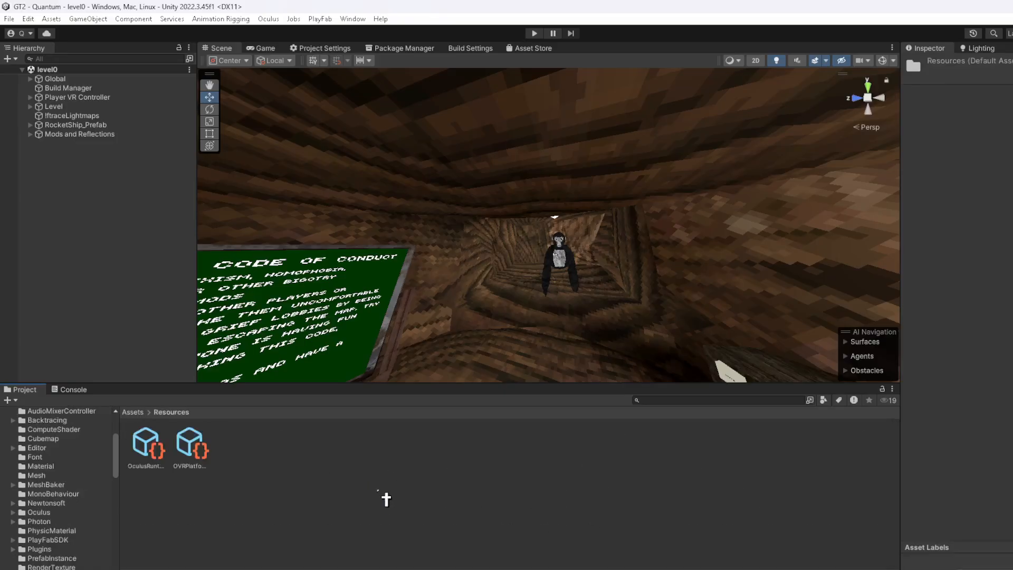
{"action": "left_click", "coordinate": [136, 413]}
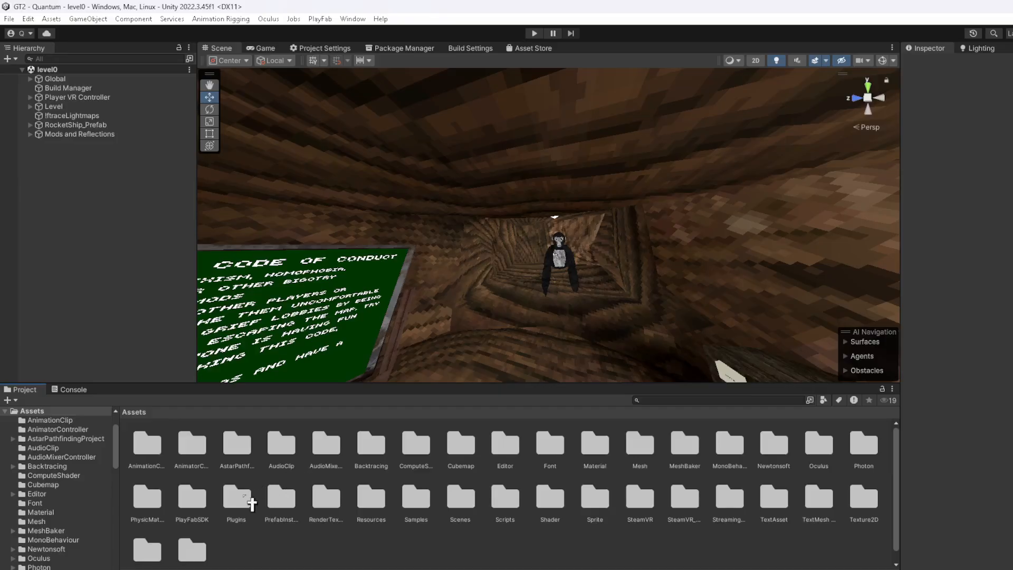
{"action": "double_click", "coordinate": [237, 498]}
{"action": "left_click", "coordinate": [132, 412]}
{"action": "double_click", "coordinate": [601, 517]}
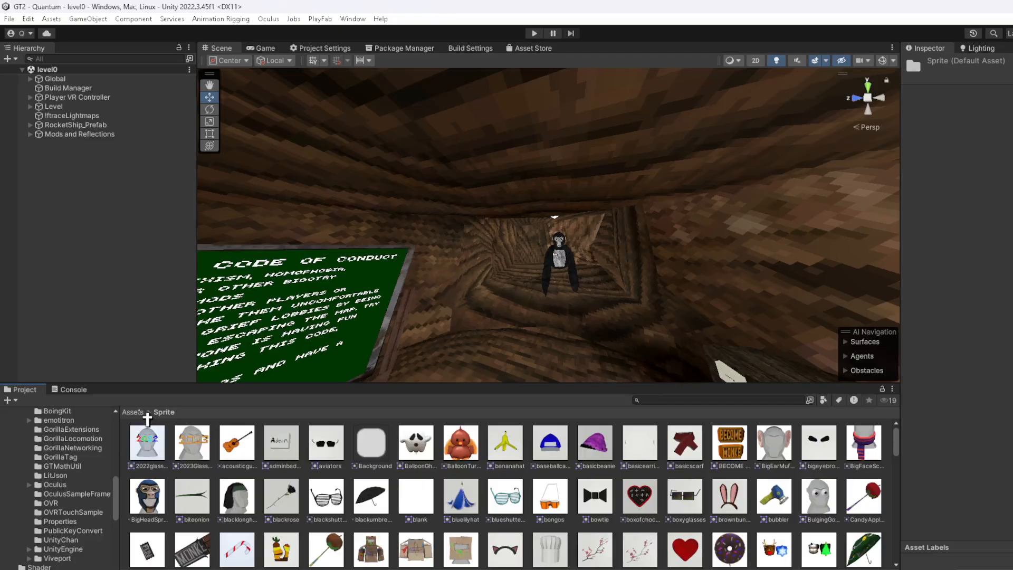
{"action": "left_click", "coordinate": [138, 413]}
{"action": "double_click", "coordinate": [195, 498]}
{"action": "left_click", "coordinate": [283, 505]}
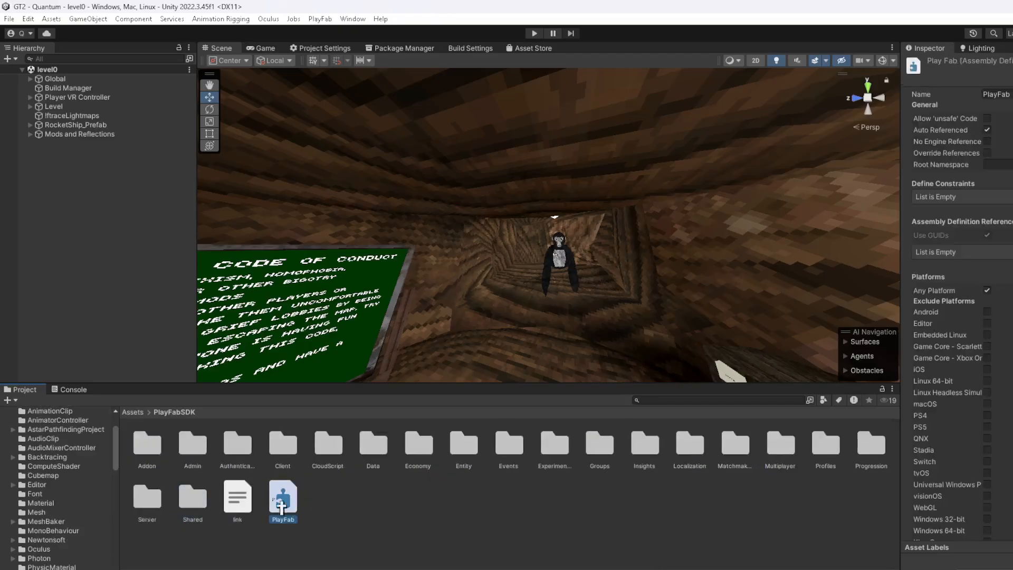
{"action": "left_click", "coordinate": [369, 524]}
{"action": "left_click", "coordinate": [132, 412]}
{"action": "double_click", "coordinate": [742, 506]}
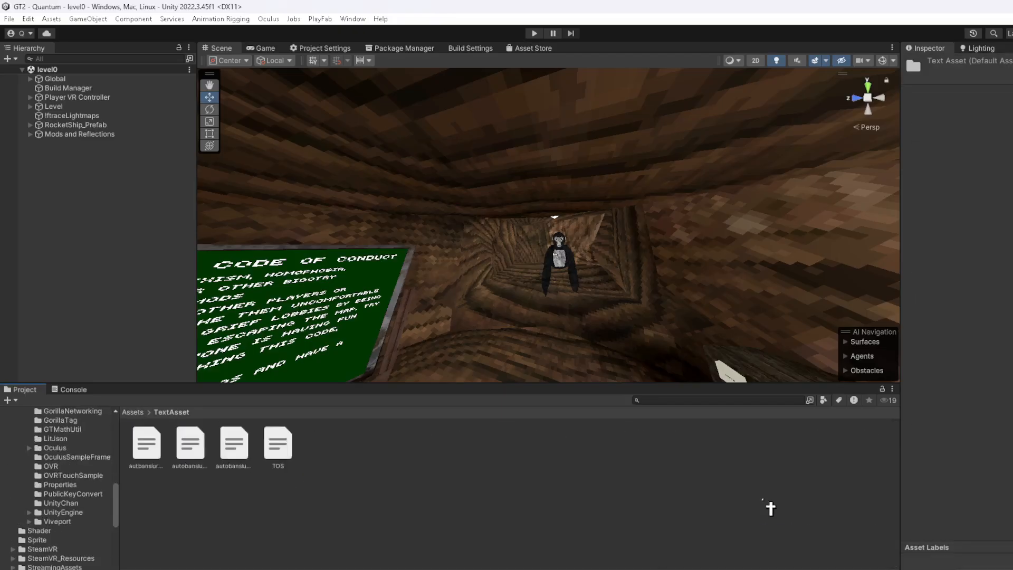
{"action": "left_click", "coordinate": [134, 412]}
{"action": "double_click", "coordinate": [192, 445]}
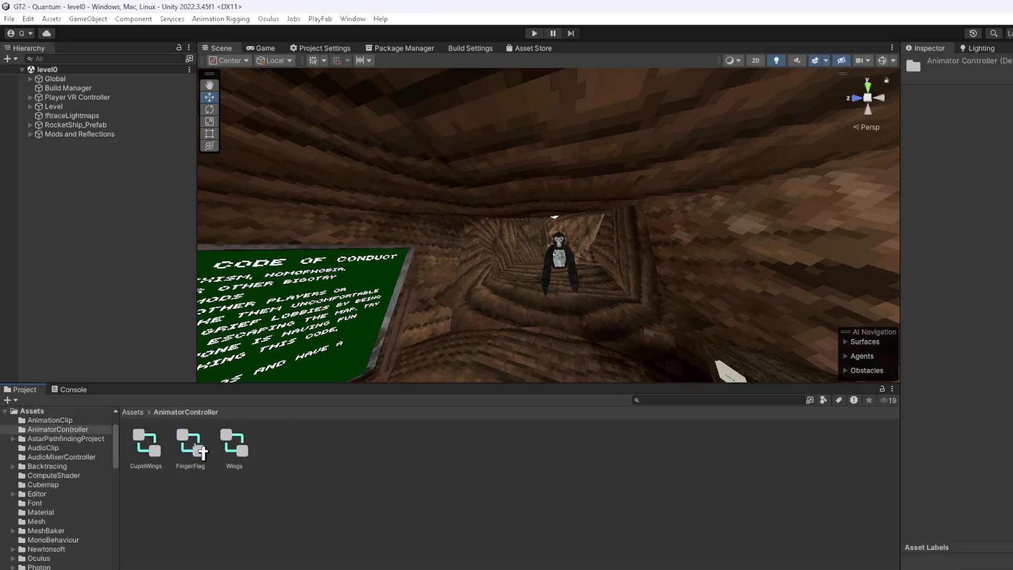
{"action": "left_click", "coordinate": [136, 413]}
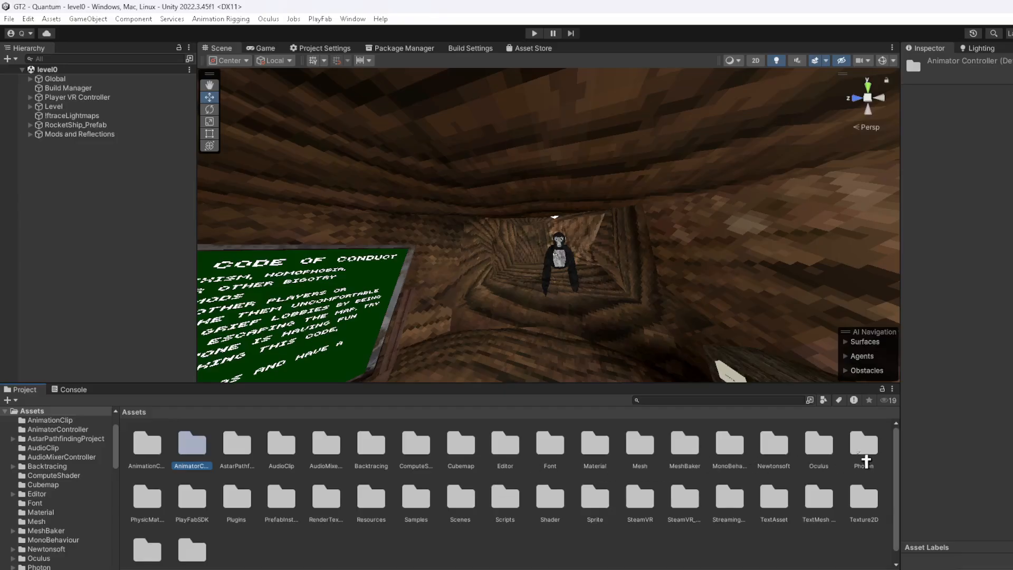
{"action": "left_click", "coordinate": [641, 550]}
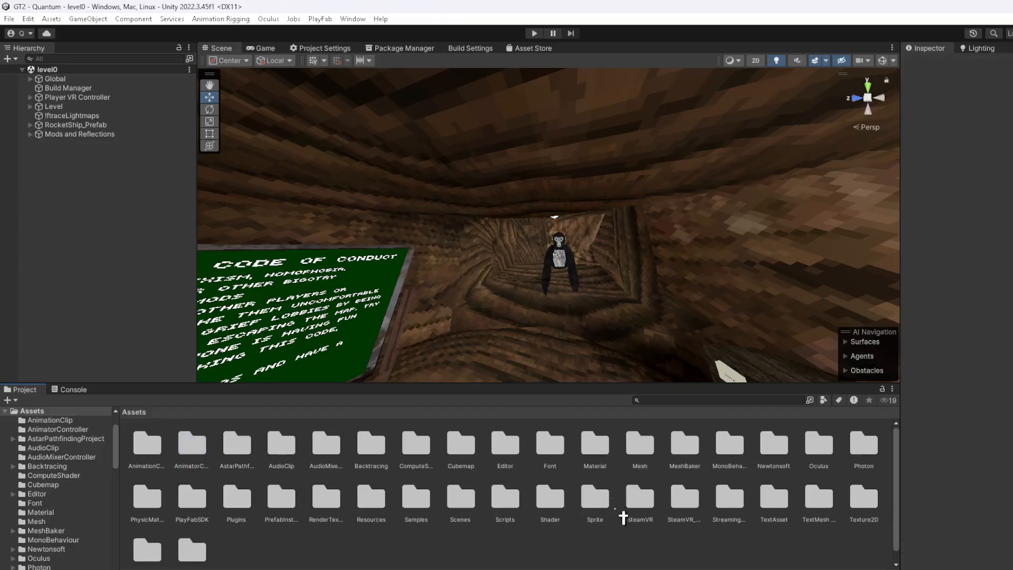
{"action": "scroll", "coordinate": [548, 313], "scroll_direction": "down", "scroll_amount": 3}
{"action": "right_click_drag", "start_coordinate": [546, 345], "coordinate": [625, 277]}
{"action": "key", "text": "w"}
{"action": "key", "text": "w"}
{"action": "key", "text": "w"}
{"action": "key", "text": "w"}
{"action": "key", "text": "w"}
{"action": "key", "text": "s"}
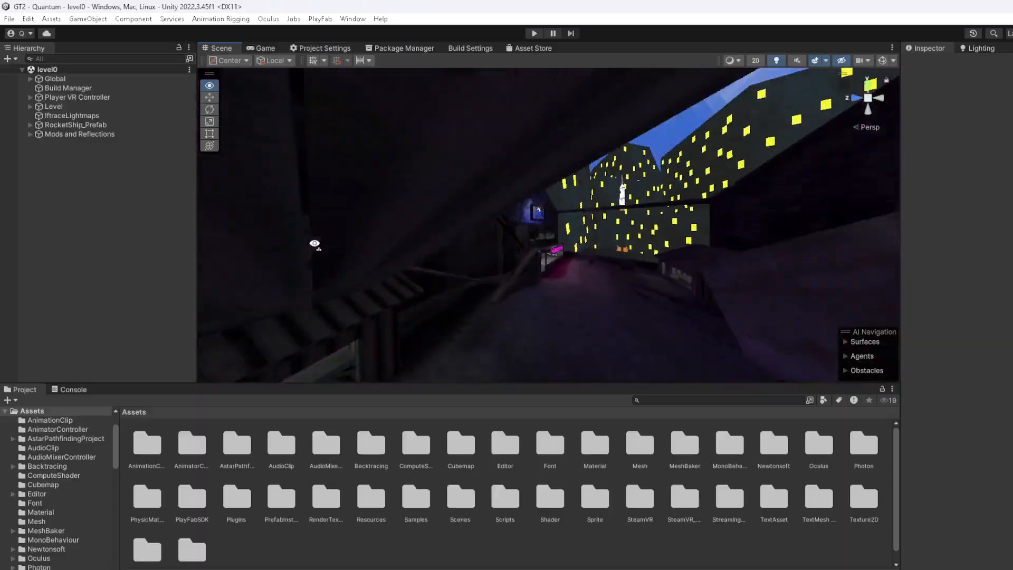
{"action": "key", "text": "w"}
{"action": "right_click_drag", "start_coordinate": [299, 259], "coordinate": [246, 229]}
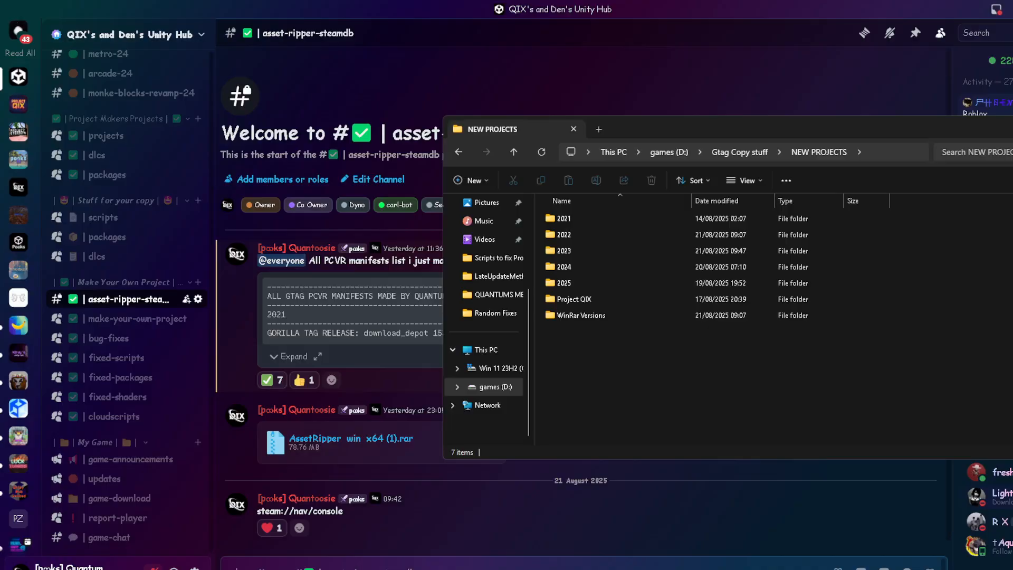
Switch to the Unity editor with the GorillaTagSJR scene and search its assets for "gorillaplayerscore"
{"action": "left_click", "coordinate": [354, 569]}
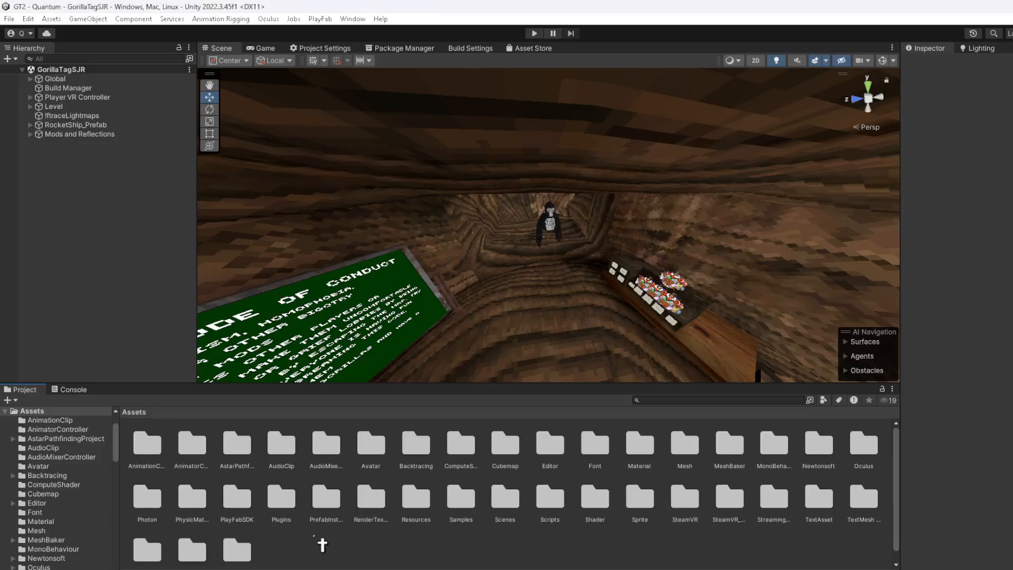
{"action": "right_click_drag", "start_coordinate": [607, 300], "coordinate": [744, 414]}
{"action": "left_click", "coordinate": [735, 400]}
{"action": "type", "text": "go"}
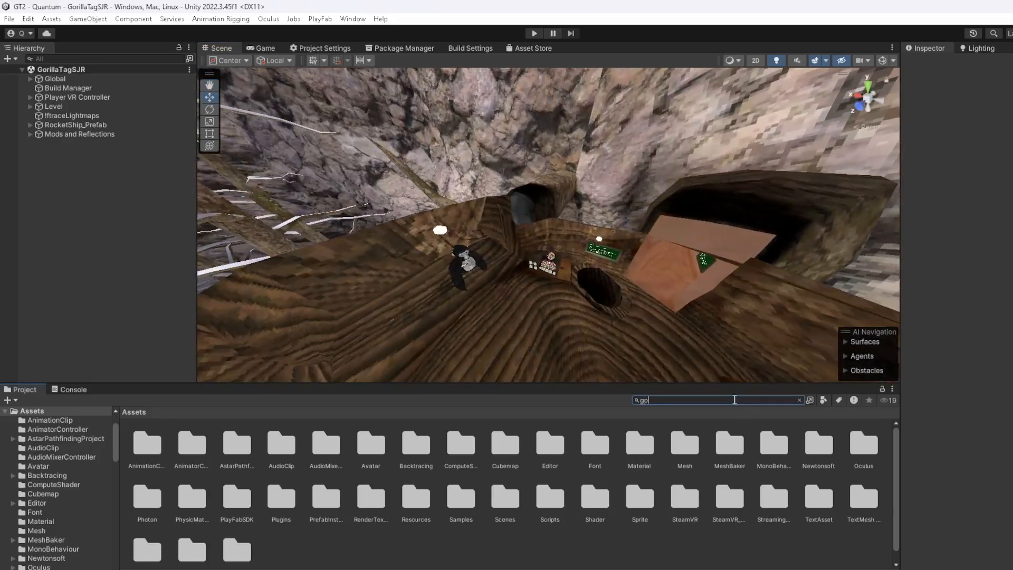
{"action": "type", "text": "ri"}
{"action": "key", "text": "BackSpace"}
{"action": "type", "text": "rill"}
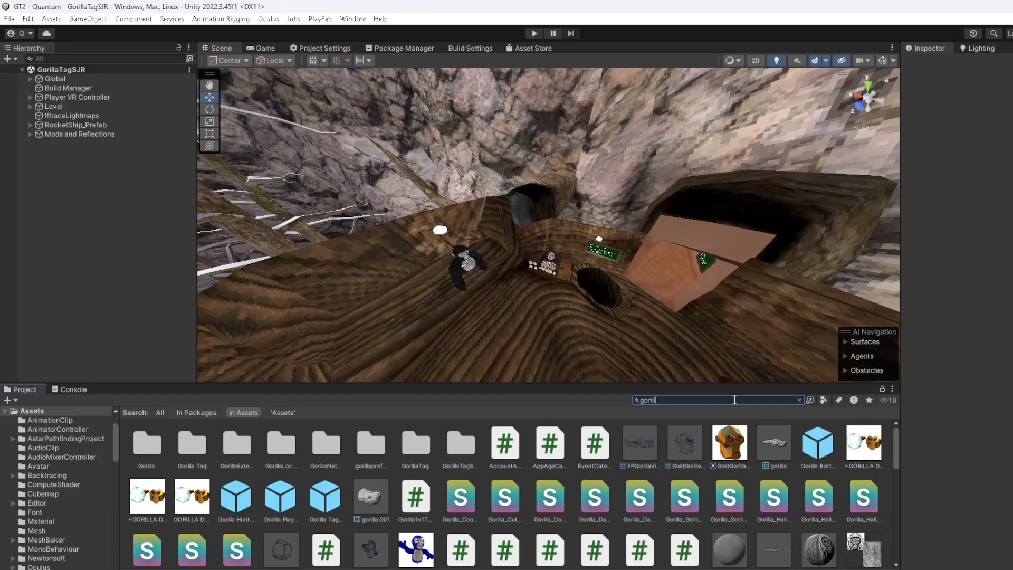
{"action": "type", "text": "aplayerscore"}
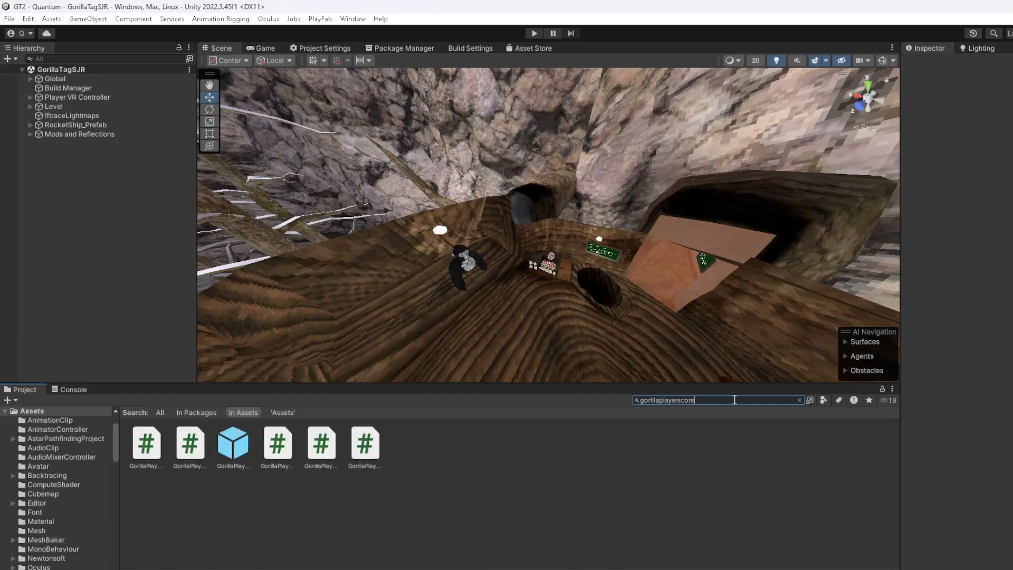
Open the GorillaPlayerScoreboardLine script in the code editor and go to the myRecorder assignment in UpdateLine
{"action": "left_click", "coordinate": [199, 454]}
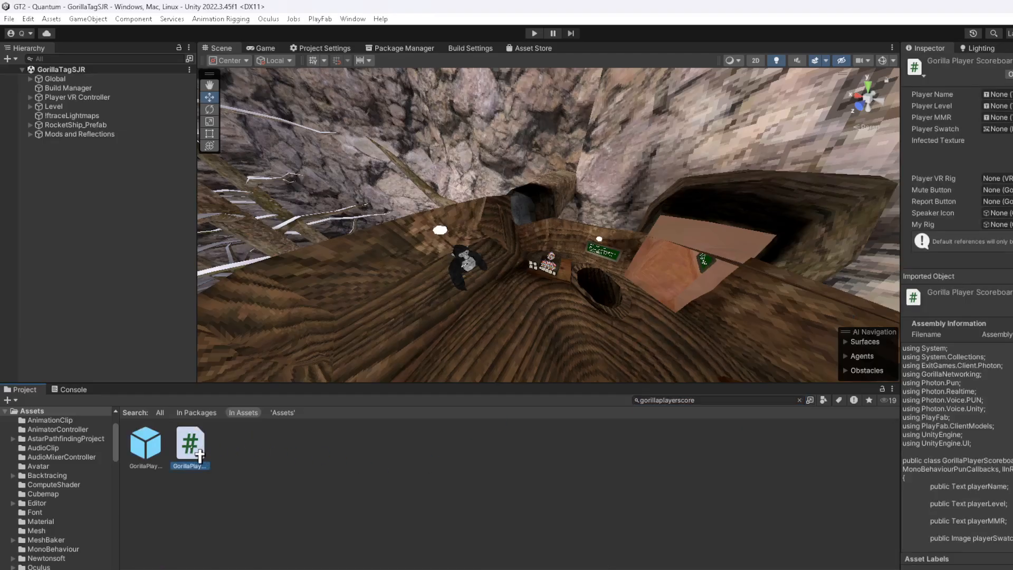
{"action": "double_click", "coordinate": [199, 454]}
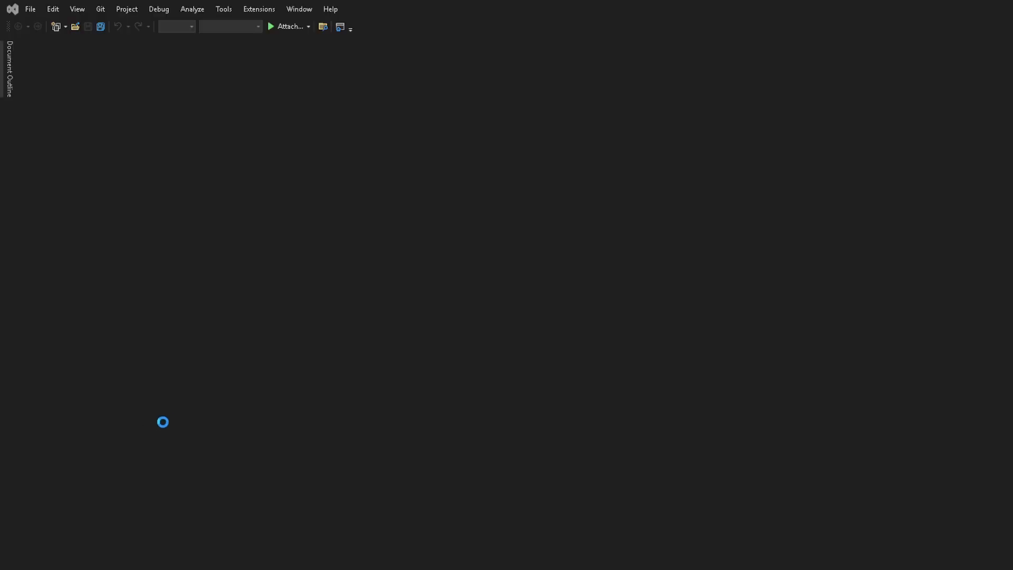
{"action": "scroll", "coordinate": [274, 391], "scroll_direction": "down", "scroll_amount": 20}
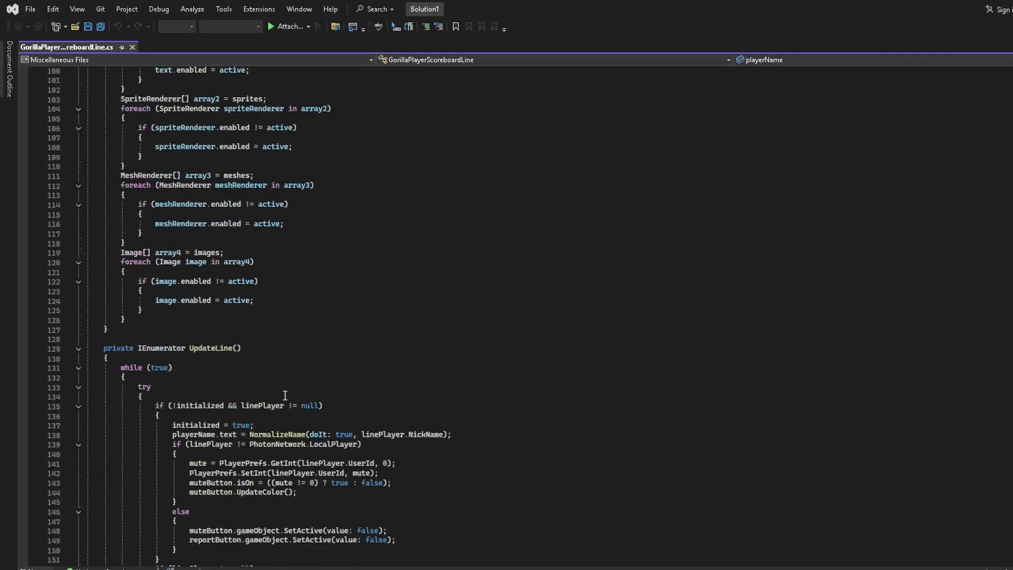
{"action": "scroll", "coordinate": [285, 395], "scroll_direction": "down", "scroll_amount": 20}
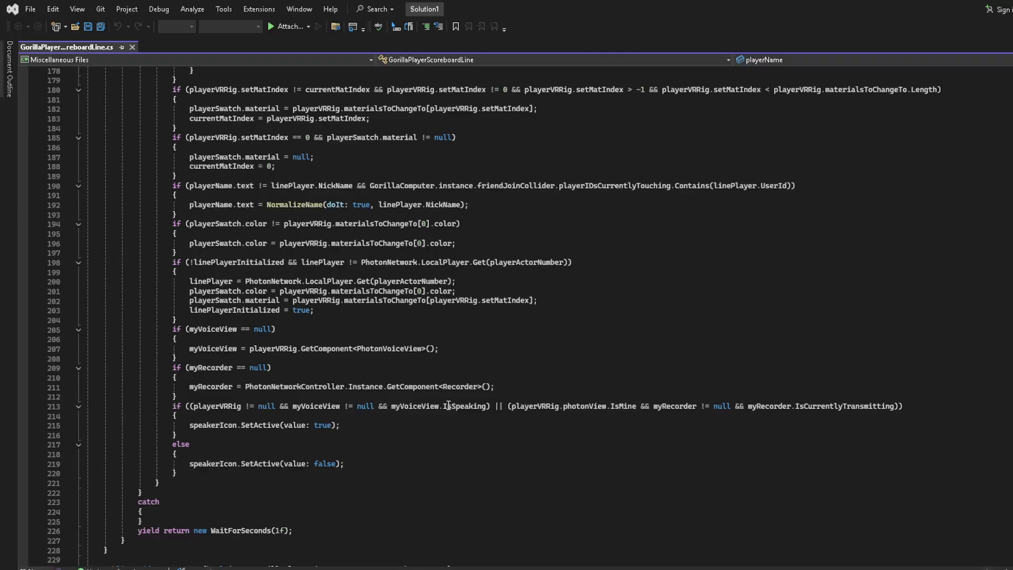
Insert "photonVoiceObjectPrefab." before GetComponent<Recorder>() in the myRecorder assignment, save the script and return to Unity
{"action": "left_click", "coordinate": [386, 389]}
{"action": "type", "text": "photon"}
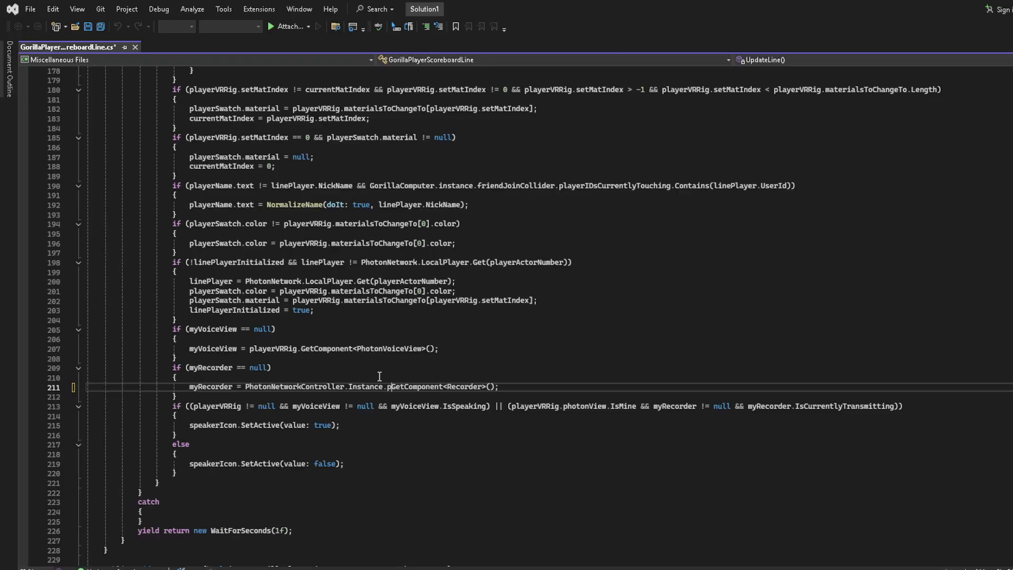
{"action": "type", "text": "VoiceObject"}
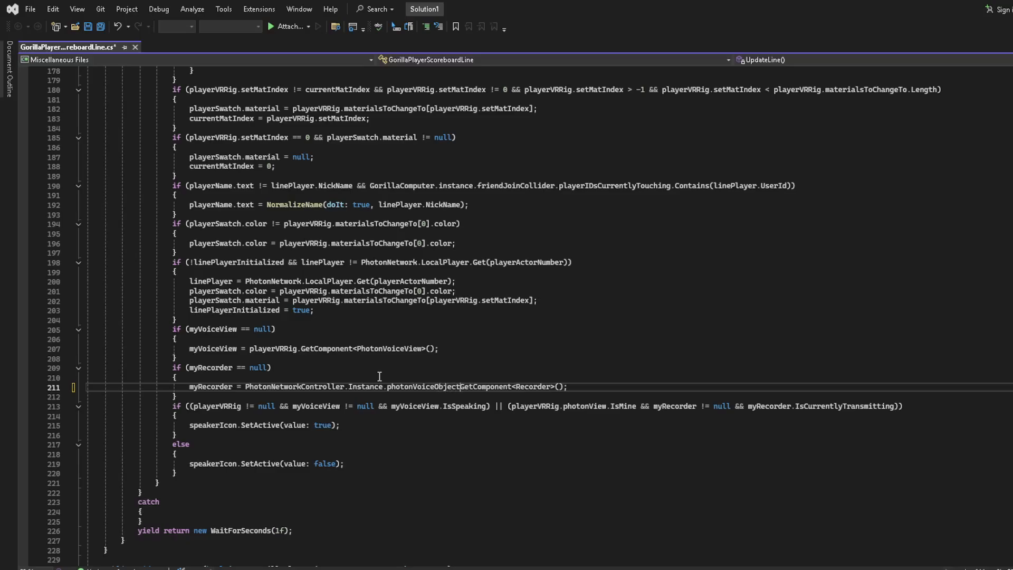
{"action": "type", "text": "Prefab"}
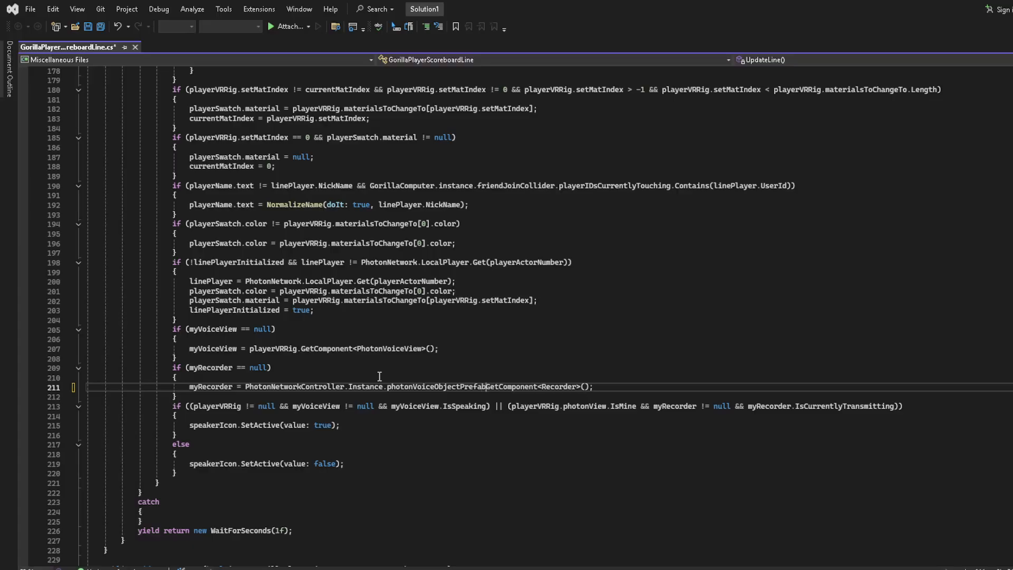
{"action": "type", "text": "."}
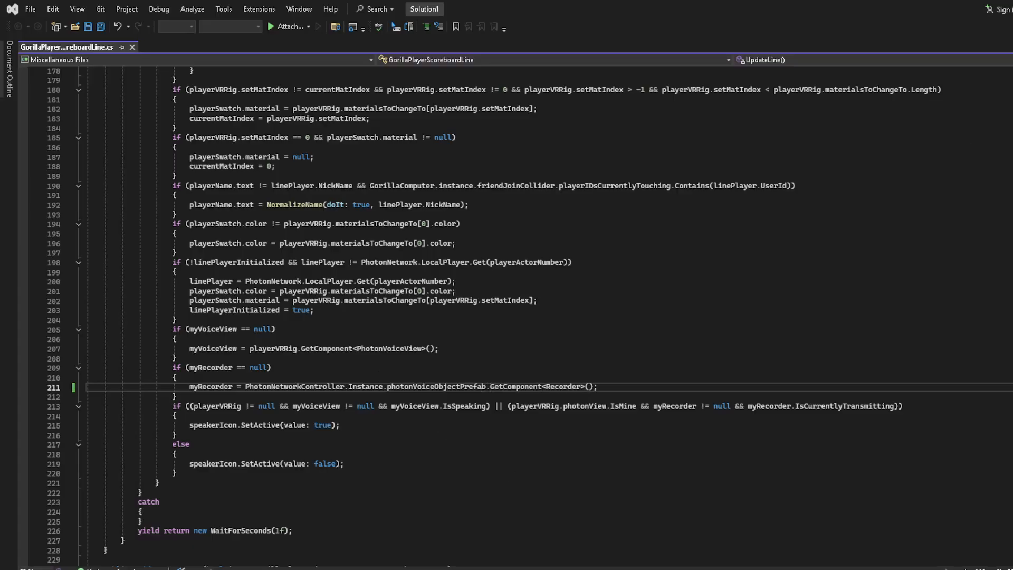
{"action": "key", "text": "alt+Tab"}
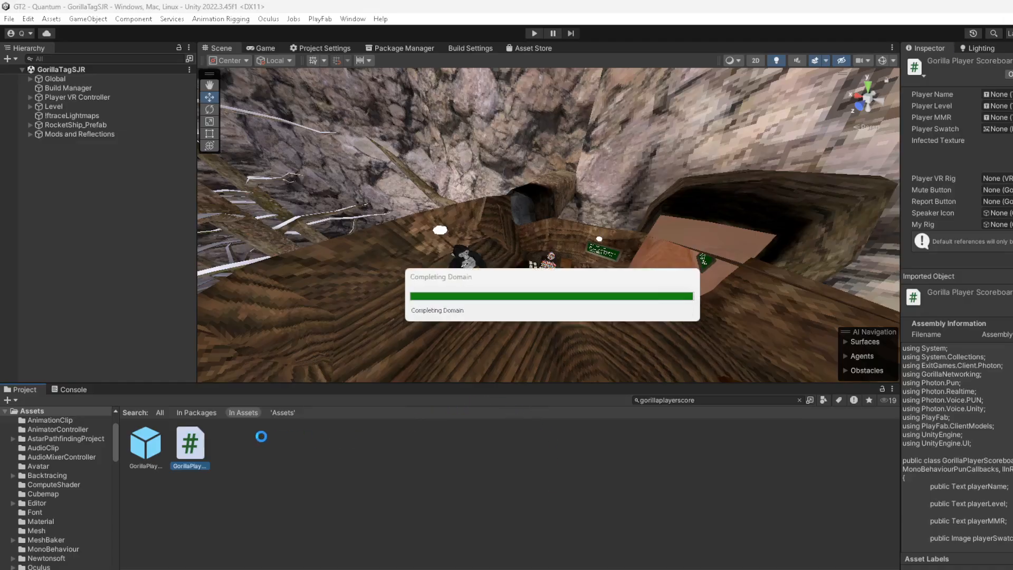
Check the console for errors after the script recompiles and clear it
{"action": "left_click", "coordinate": [386, 470]}
{"action": "left_click", "coordinate": [72, 390]}
{"action": "left_click", "coordinate": [21, 391]}
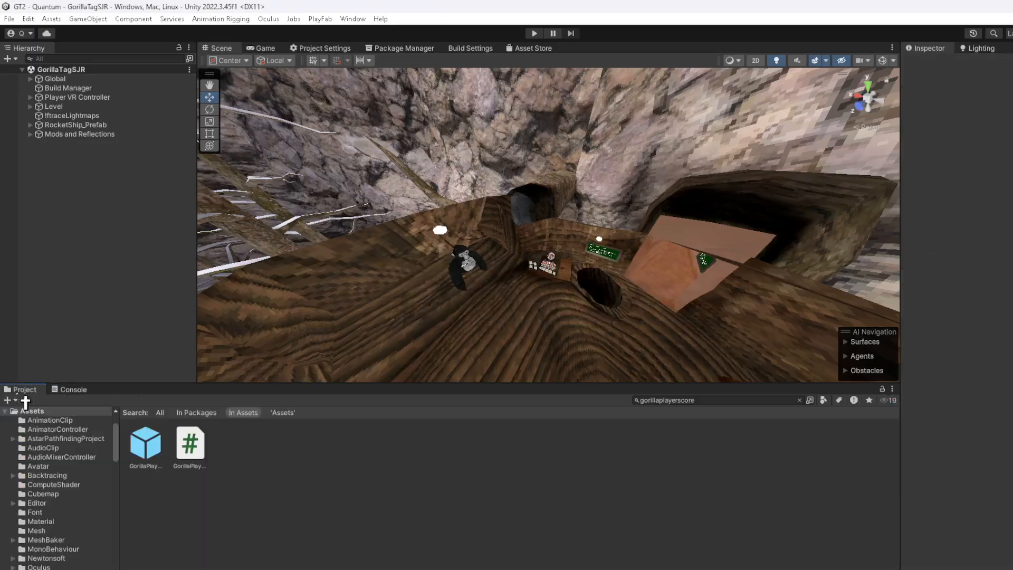
{"action": "left_click", "coordinate": [63, 390]}
{"action": "left_click", "coordinate": [24, 390]}
{"action": "left_click", "coordinate": [66, 390]}
{"action": "left_click", "coordinate": [11, 401]}
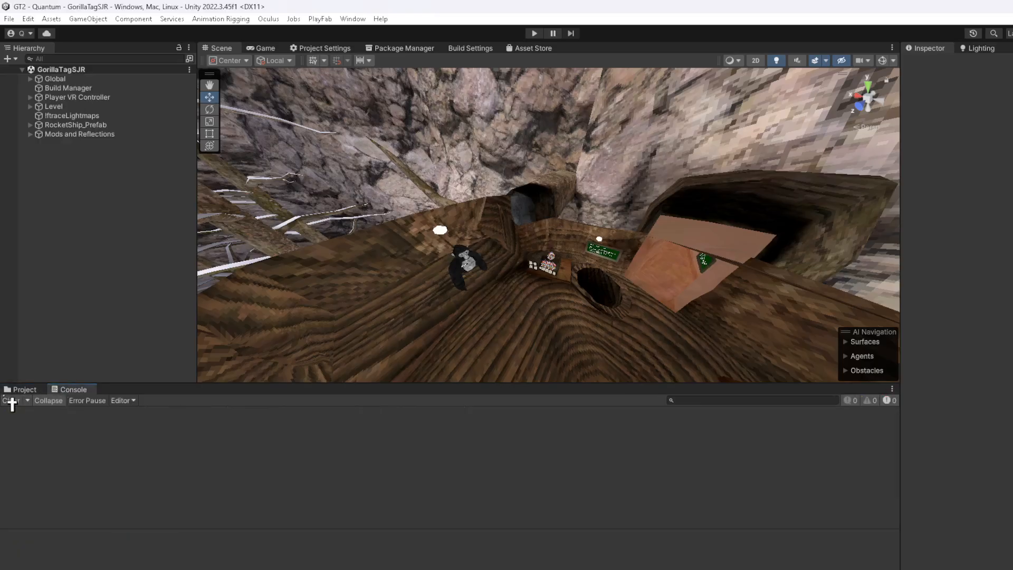
Search the project assets for "gorillapref" and open the gorillaprefabs folder
{"action": "left_click", "coordinate": [23, 390]}
{"action": "left_click", "coordinate": [721, 401]}
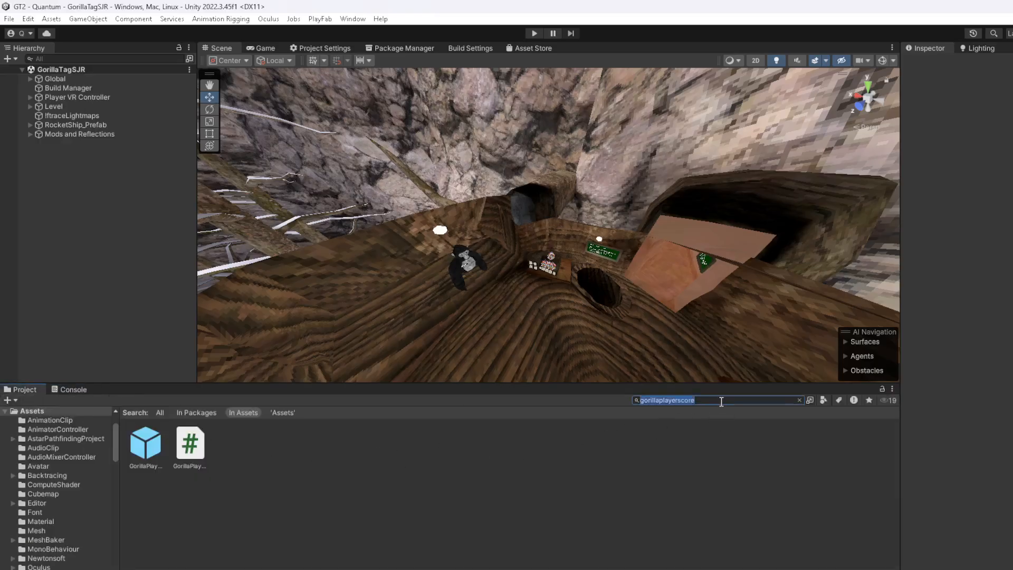
{"action": "type", "text": "g"}
{"action": "type", "text": "orillepr"}
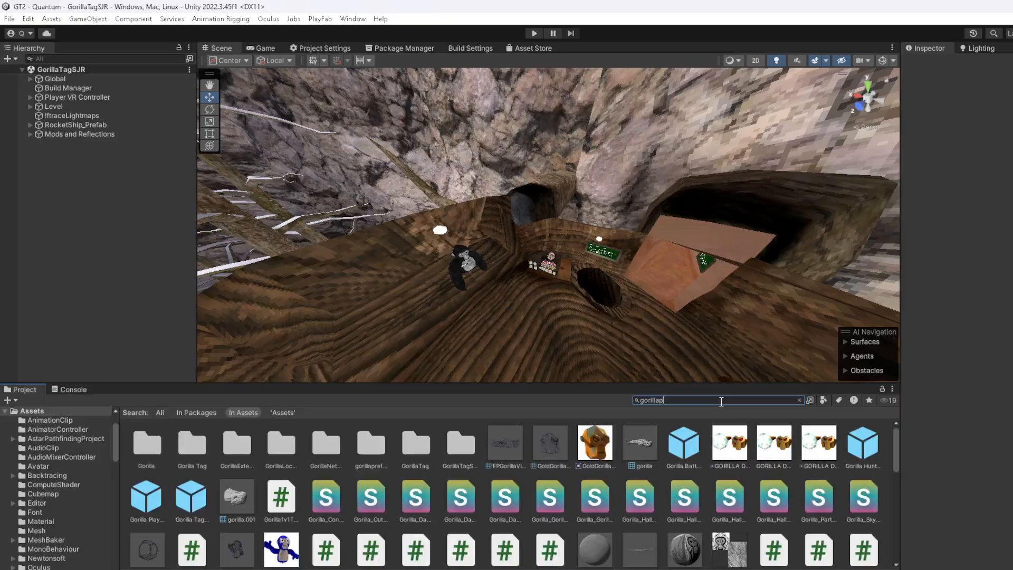
{"action": "type", "text": "ref"}
{"action": "left_click", "coordinate": [146, 449]}
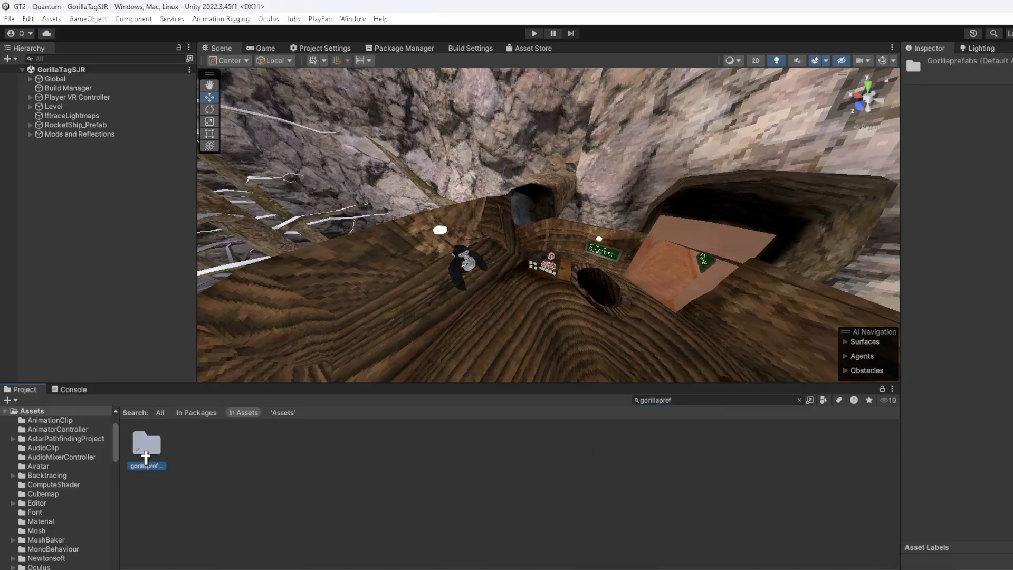
{"action": "double_click", "coordinate": [146, 453]}
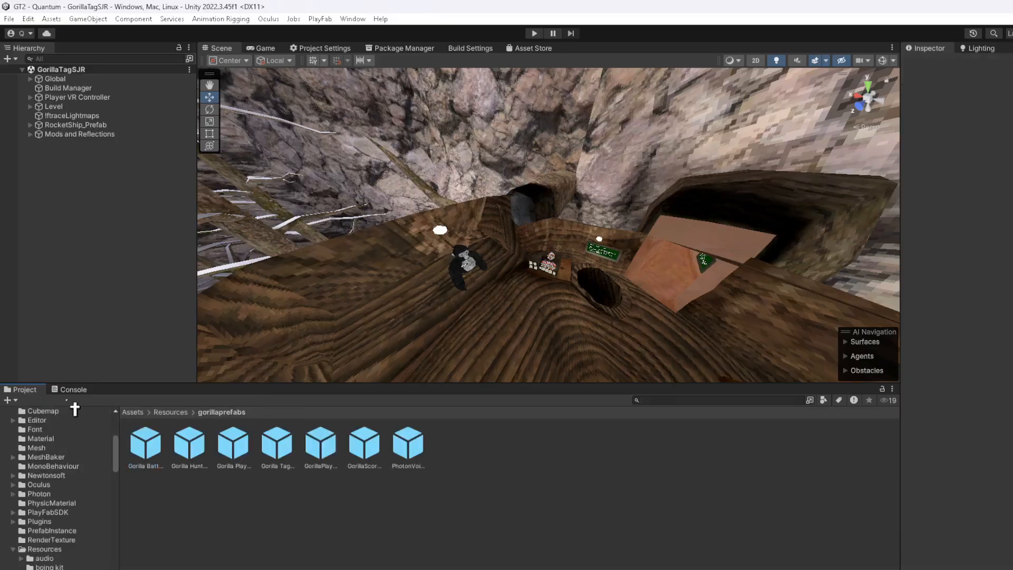
Open the Gorilla Battle Manager prefab and assign the Photon View script to its component with the missing script
{"action": "left_click", "coordinate": [148, 463]}
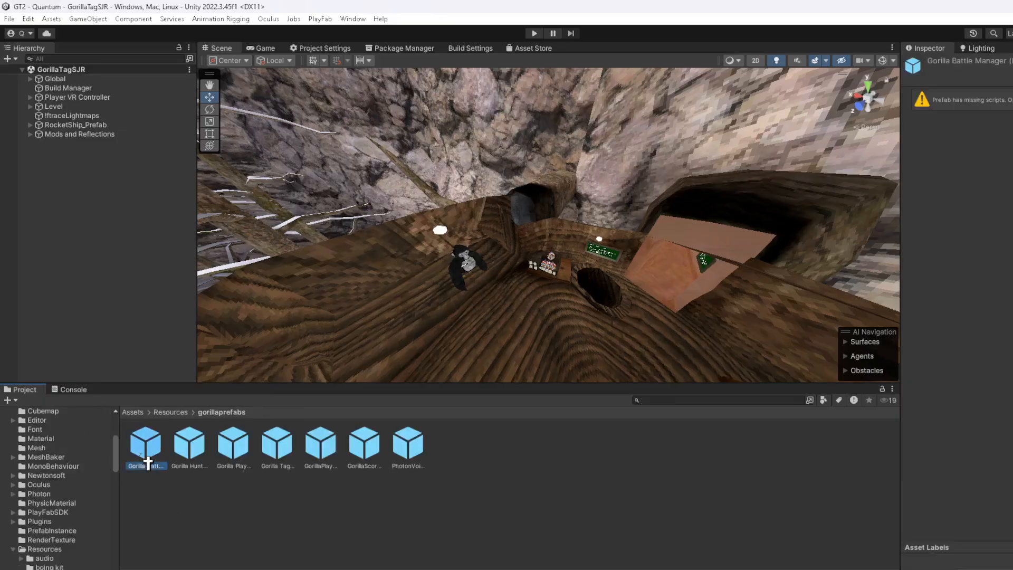
{"action": "double_click", "coordinate": [147, 462]}
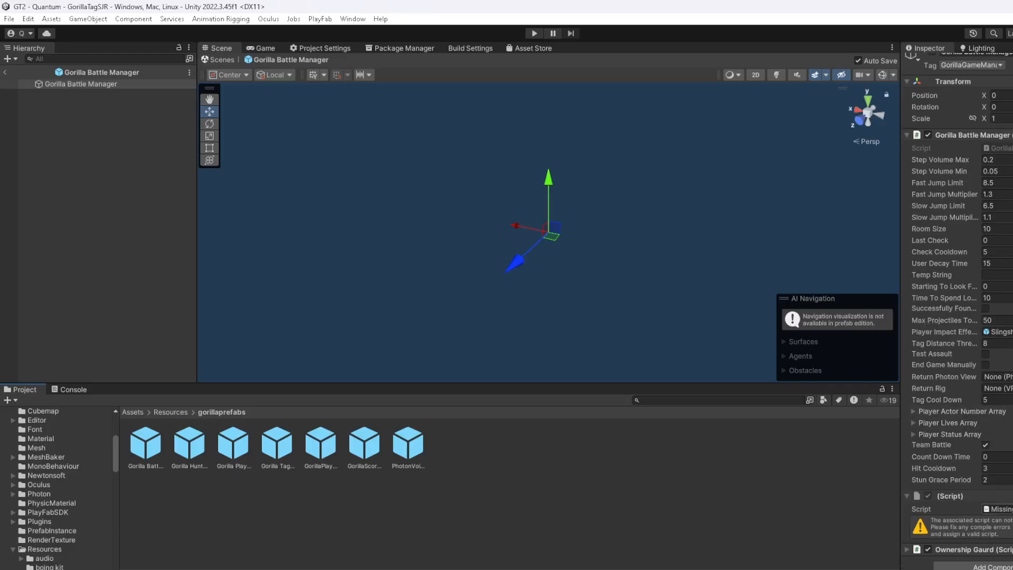
{"action": "left_click", "coordinate": [1012, 509]}
{"action": "type", "text": "photo"}
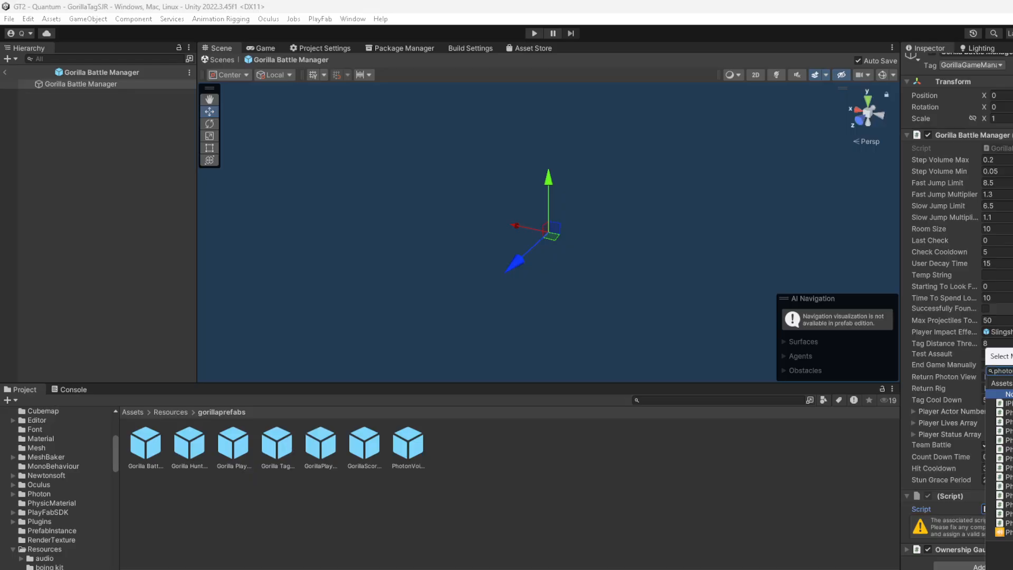
{"action": "double_click", "coordinate": [1009, 504]}
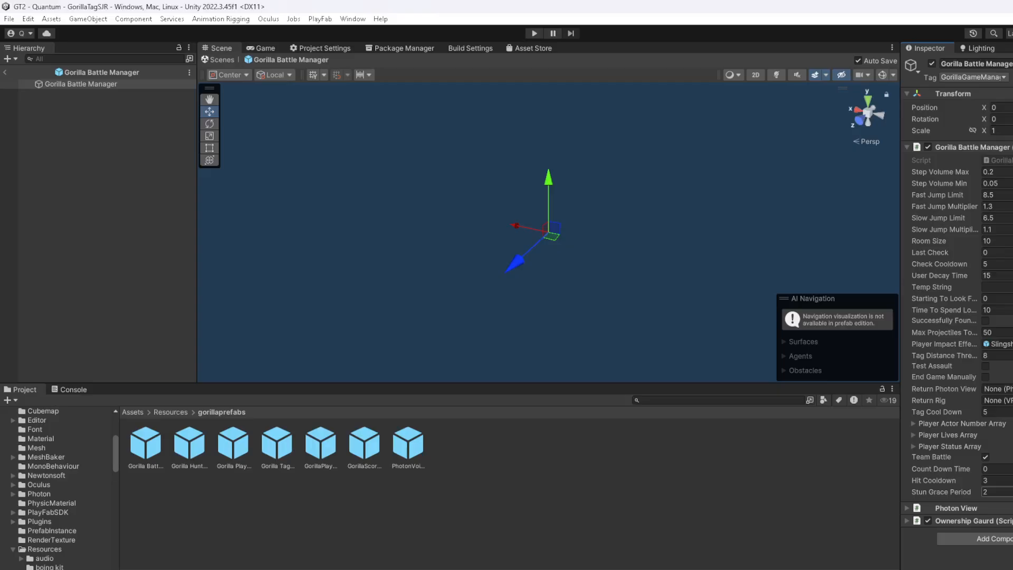
Set the Gorilla Battle Manager's Photon View to Reliable Delta Compressed synchronization with Observable Search on Auto Find
{"action": "left_click", "coordinate": [982, 509]}
{"action": "scroll", "coordinate": [981, 475], "scroll_direction": "down", "scroll_amount": 3}
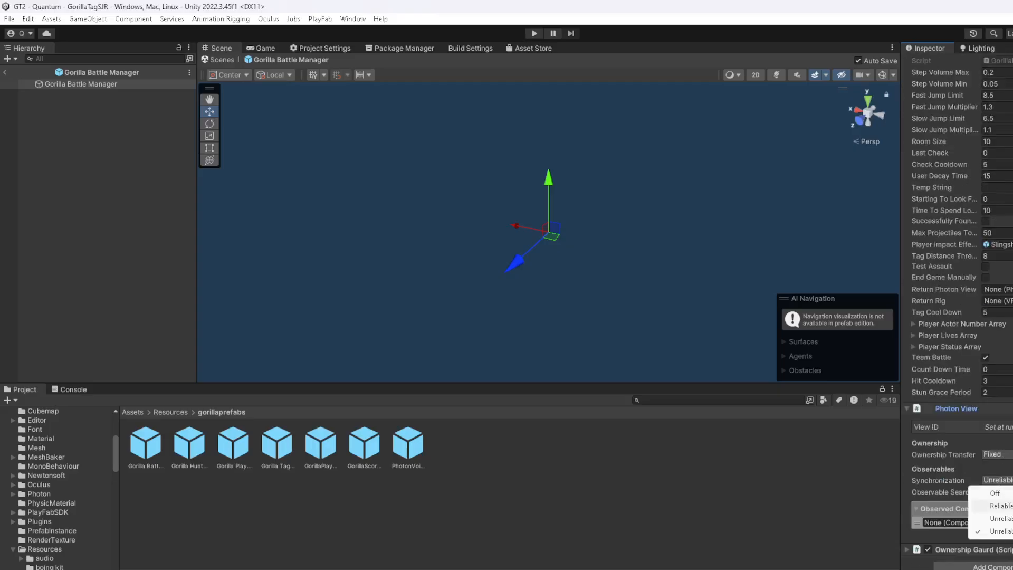
{"action": "left_click", "coordinate": [1002, 529]}
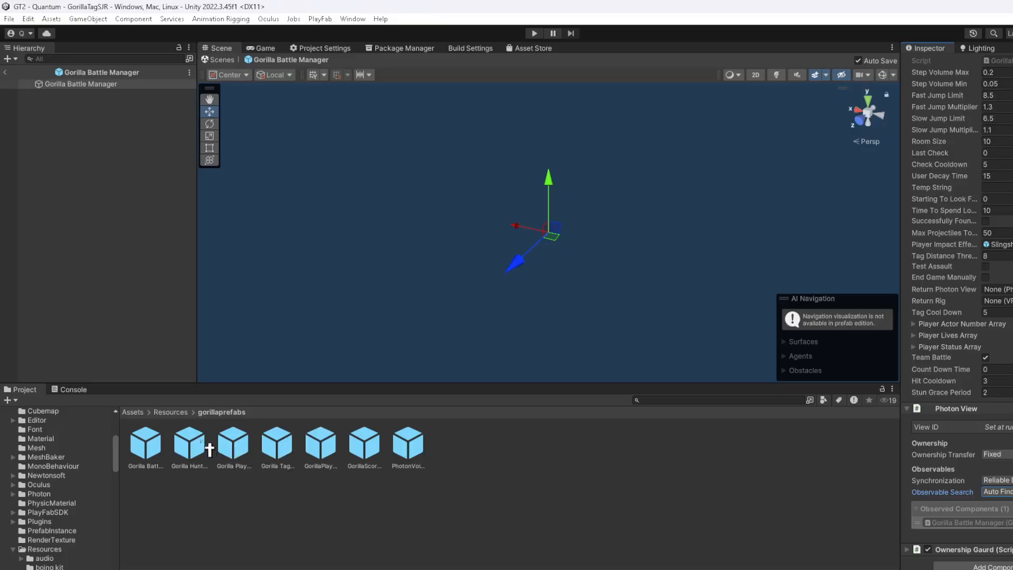
Open the Gorilla Hunt Manager prefab and assign the Photon View script to its component with the missing script
{"action": "double_click", "coordinate": [204, 449]}
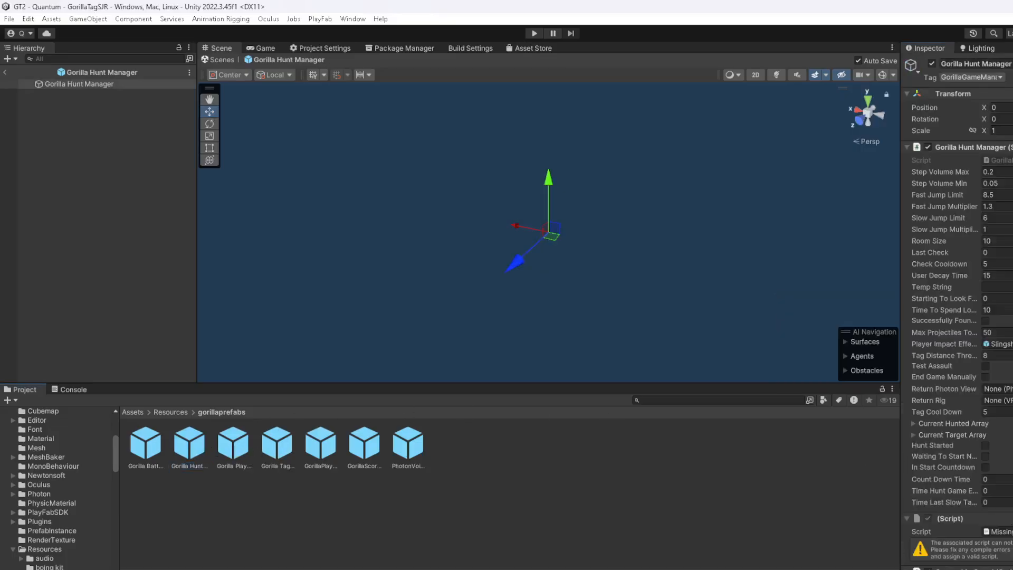
{"action": "left_click", "coordinate": [1011, 531]}
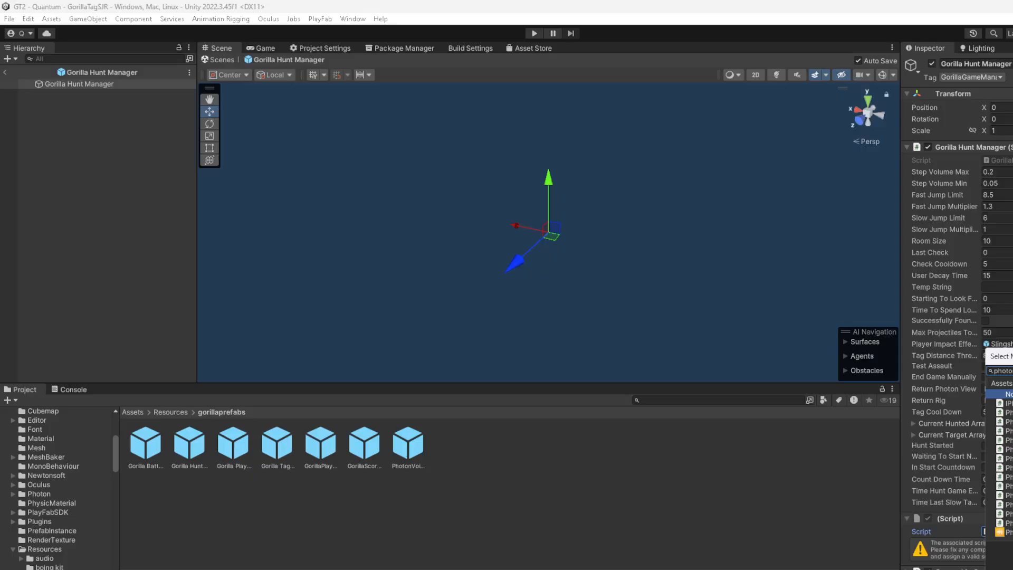
{"action": "double_click", "coordinate": [1011, 505]}
{"action": "scroll", "coordinate": [957, 312], "scroll_direction": "down", "scroll_amount": 4}
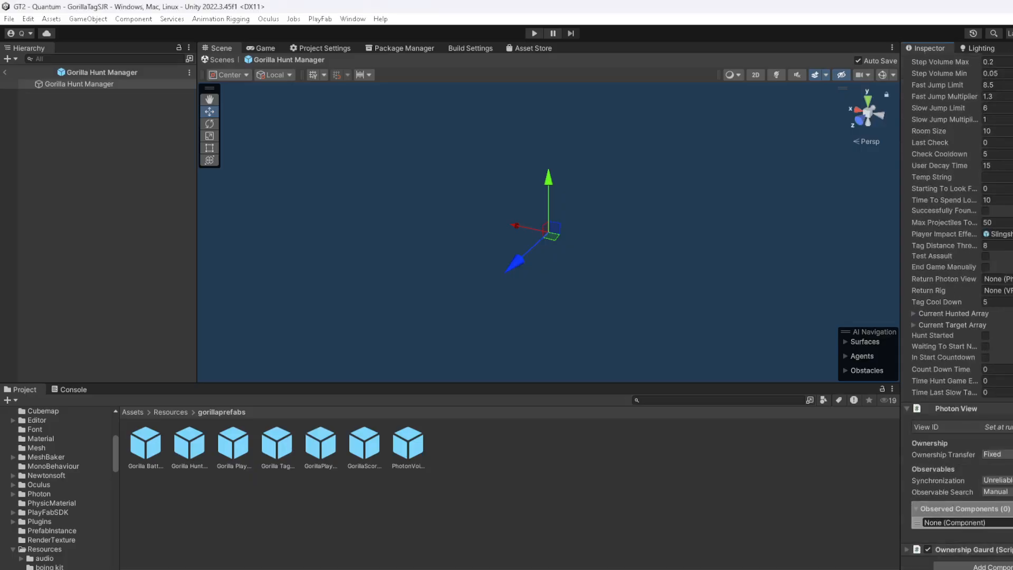
Set the Gorilla Hunt Manager's Photon View to Auto Find observables and Reliable Delta Compressed synchronization
{"action": "left_click", "coordinate": [1009, 491]}
{"action": "left_click", "coordinate": [1006, 517]}
{"action": "left_click", "coordinate": [996, 480]}
{"action": "left_click", "coordinate": [992, 505]}
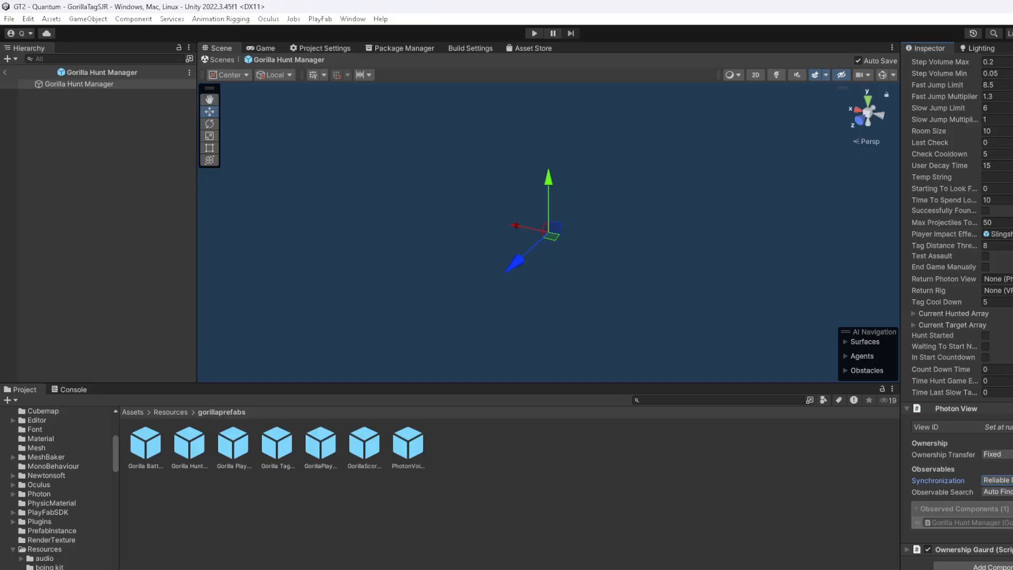
Open the Gorilla Player Networked prefab and enable its Animator component, with Auto Save turned off
{"action": "double_click", "coordinate": [244, 457]}
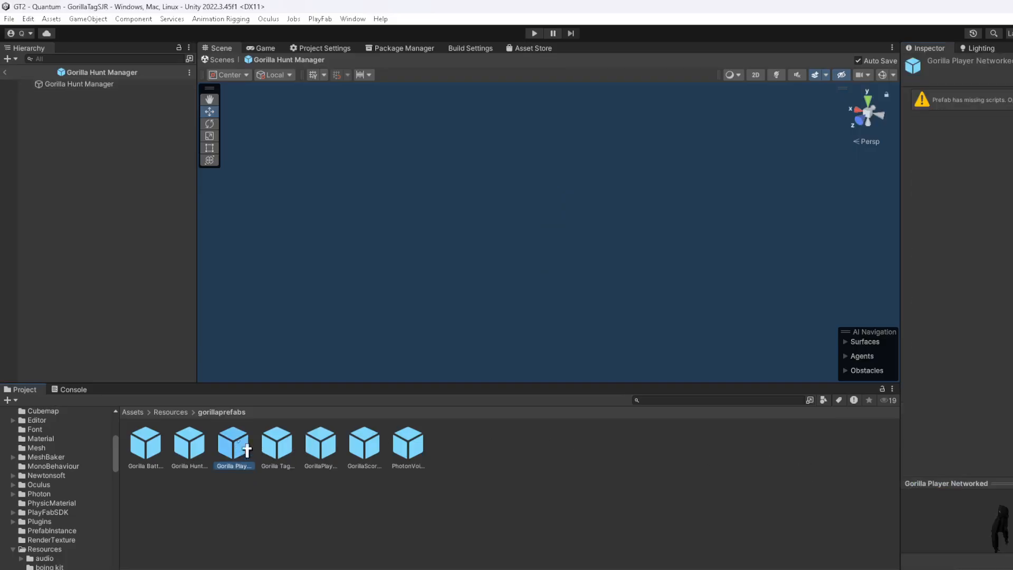
{"action": "left_click", "coordinate": [928, 147]}
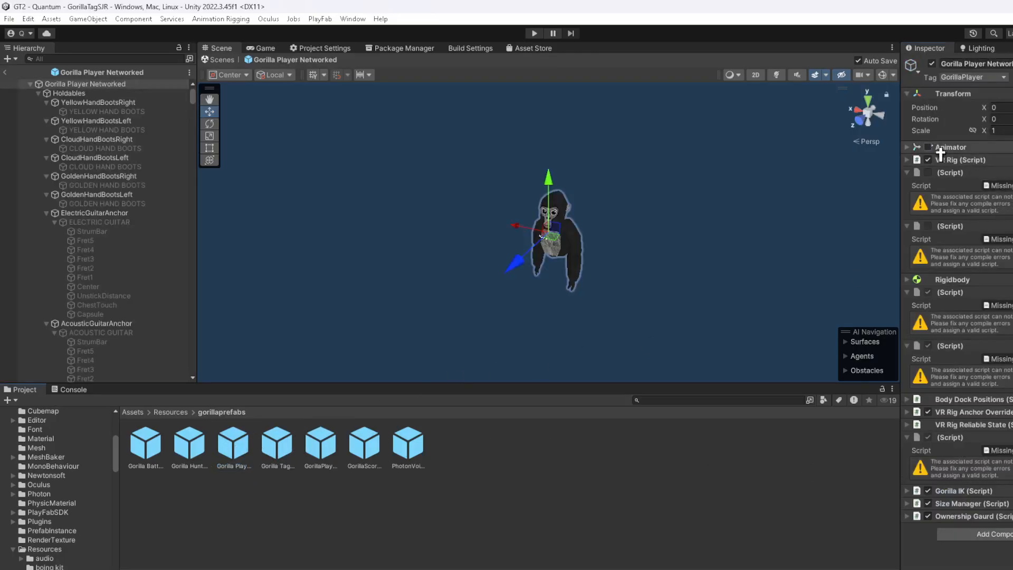
{"action": "left_click", "coordinate": [639, 326]}
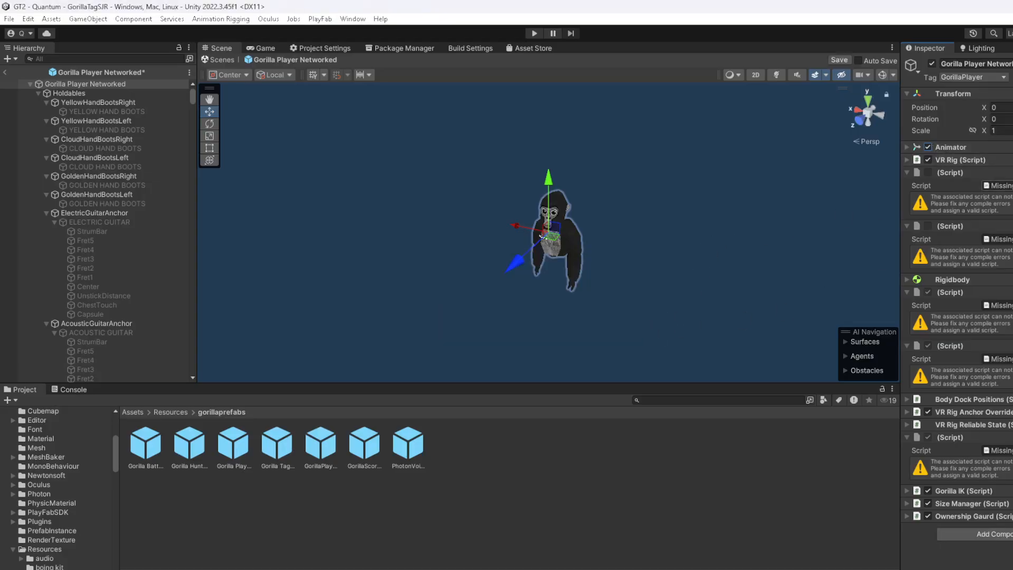
Assign the Bone Renderer script to the first missing script component, below VR Rig
{"action": "left_click", "coordinate": [1012, 186]}
{"action": "type", "text": "bone"}
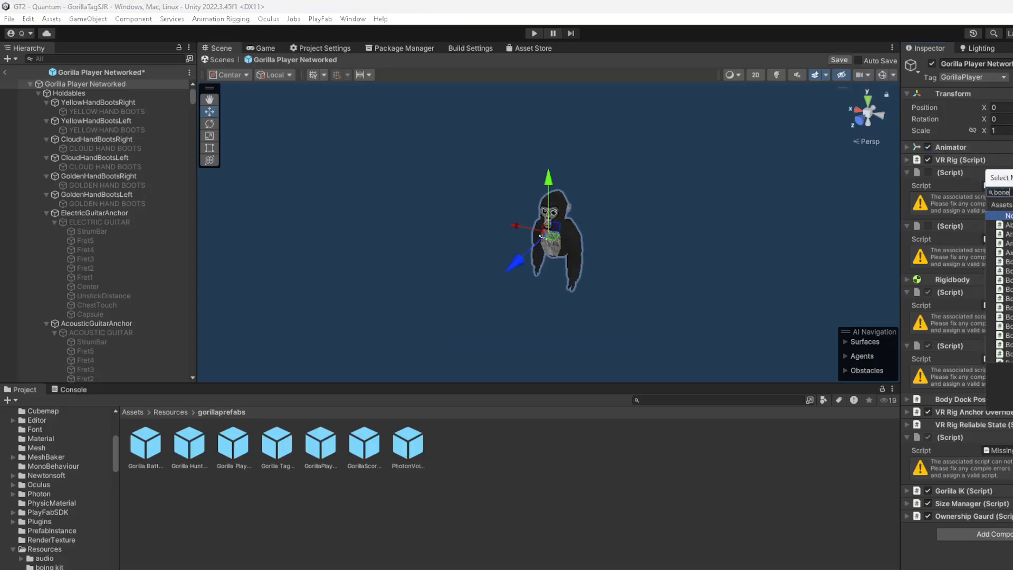
{"action": "type", "text": "re"}
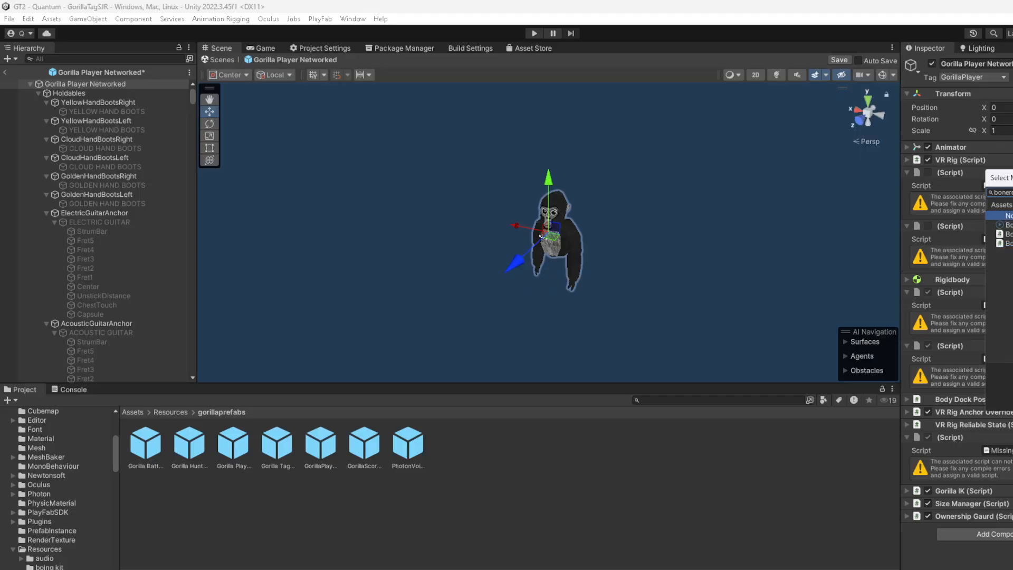
{"action": "double_click", "coordinate": [1008, 225]}
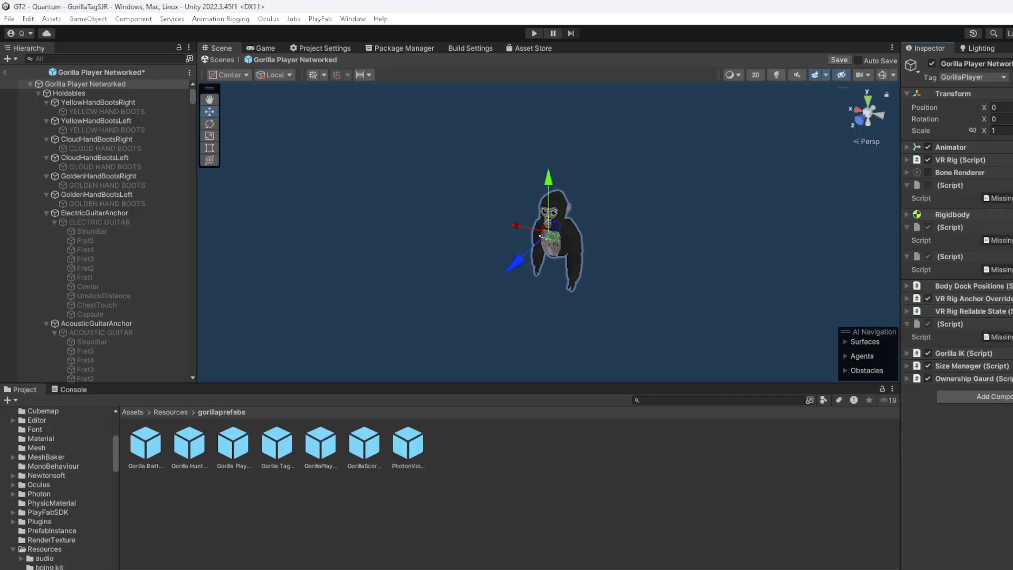
Assign the Rig Builder script to the missing script component below Bone Renderer, enable it and expand its settings
{"action": "left_click", "coordinate": [1012, 198]}
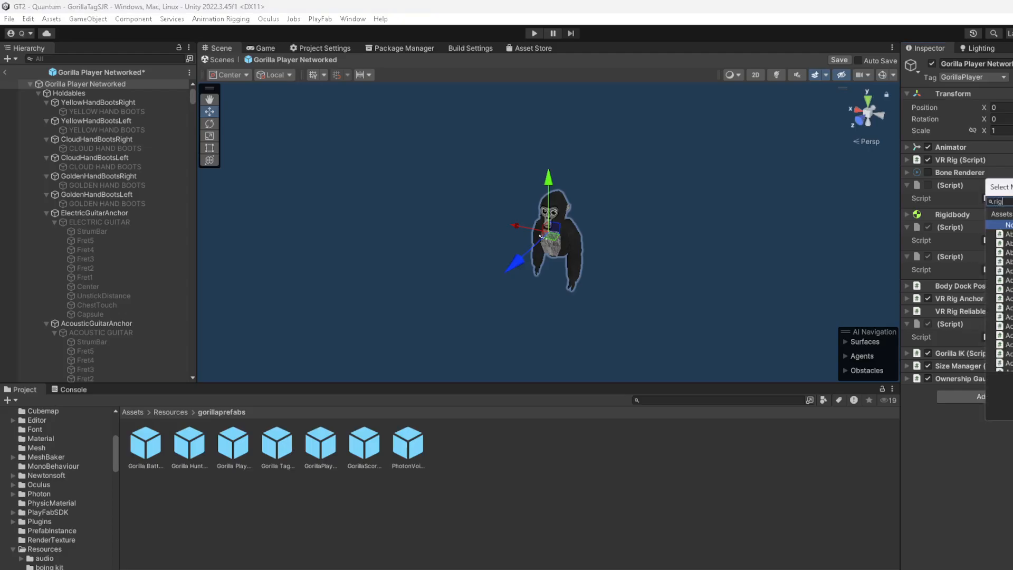
{"action": "type", "text": "rigbuil"}
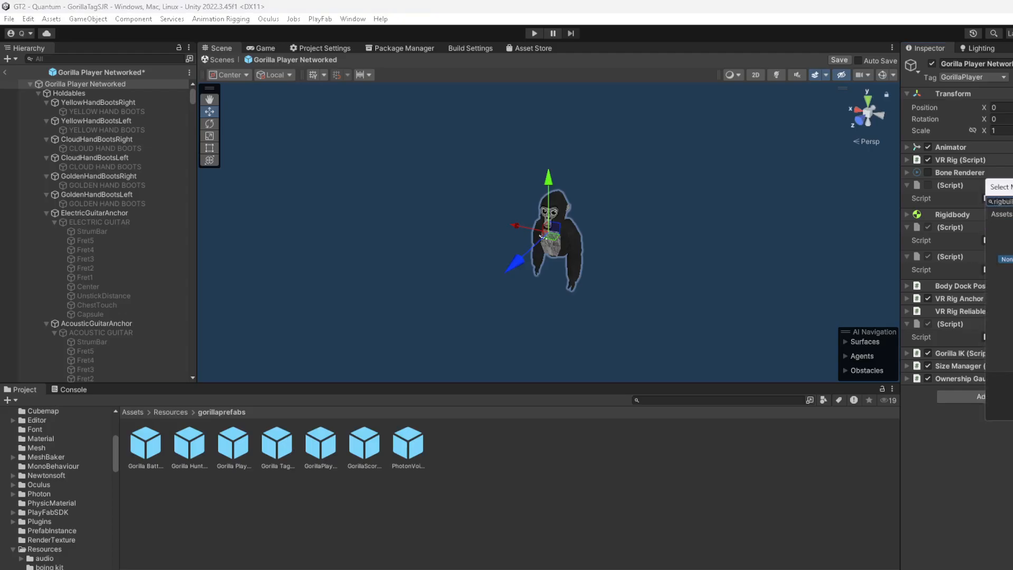
{"action": "double_click", "coordinate": [1009, 243]}
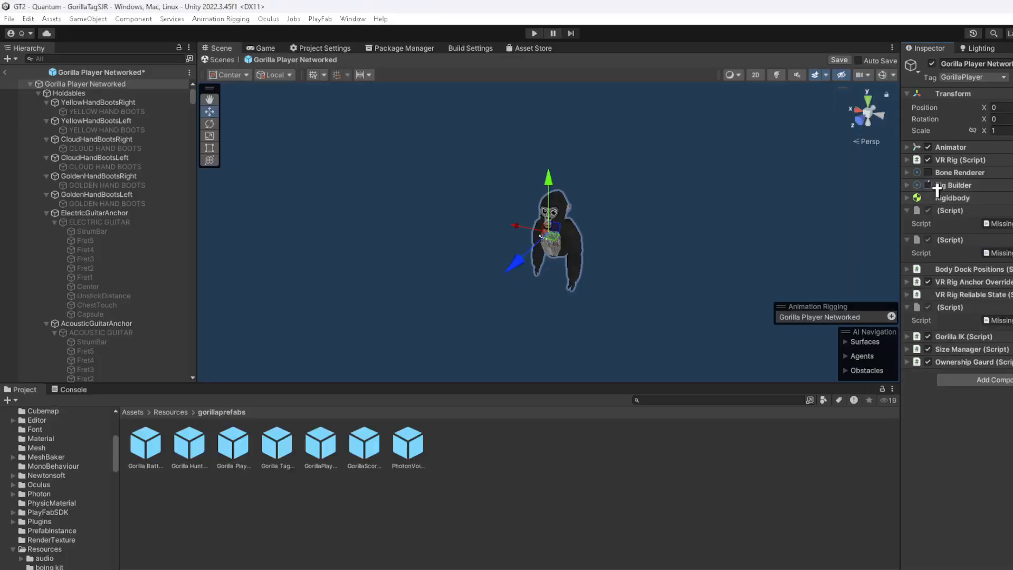
{"action": "left_click", "coordinate": [929, 184]}
{"action": "left_click", "coordinate": [976, 185]}
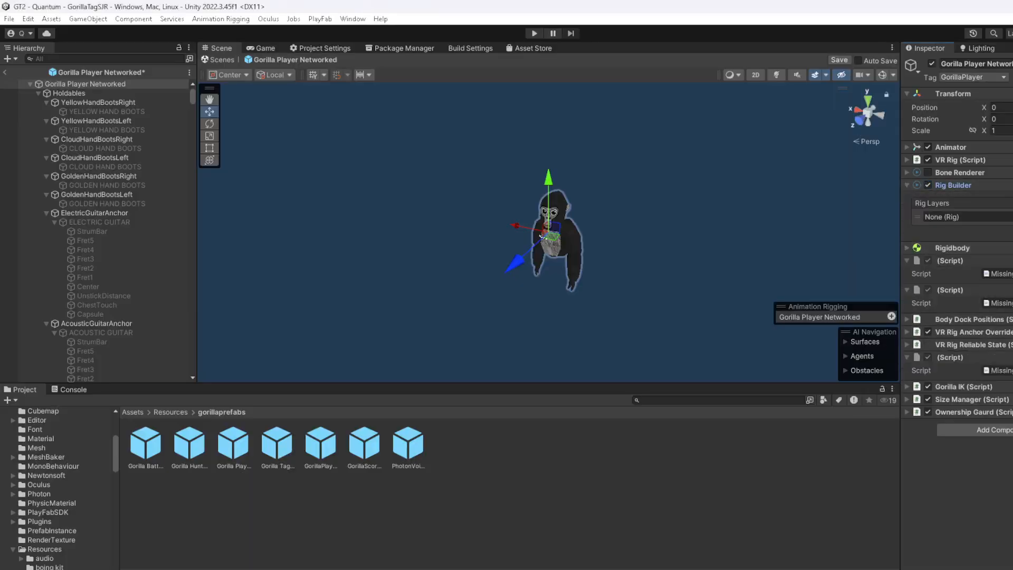
Assign the Photon View script to the missing script component directly below Rigidbody
{"action": "left_click", "coordinate": [1009, 273]}
{"action": "type", "text": "photo"}
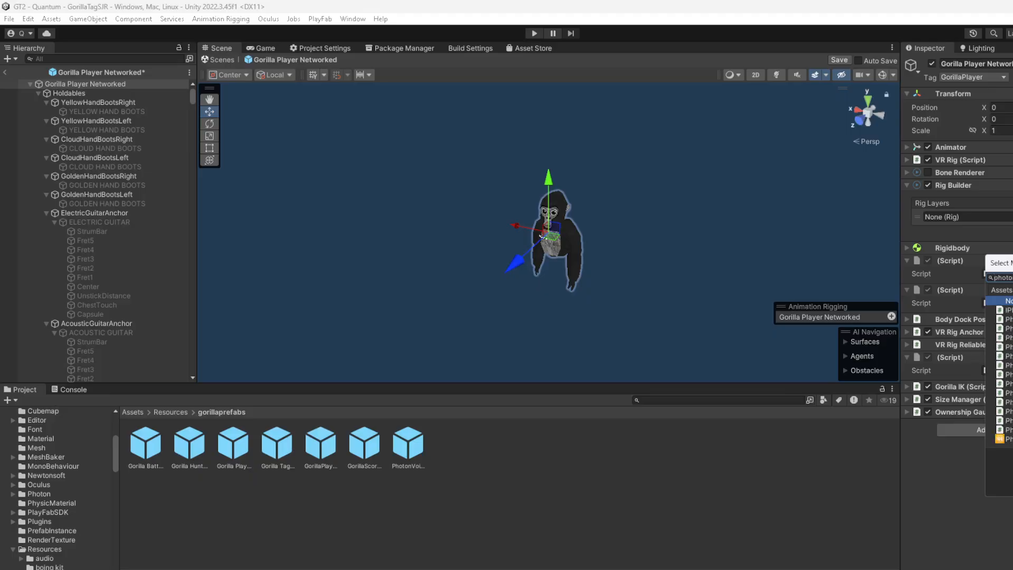
{"action": "double_click", "coordinate": [1009, 421]}
Set the new Photon View's Observable Search to Auto Find and its Synchronization to Reliable Delta Compressed, and collapse the component
{"action": "left_click", "coordinate": [1004, 346]}
{"action": "left_click", "coordinate": [996, 382]}
{"action": "left_click", "coordinate": [999, 333]}
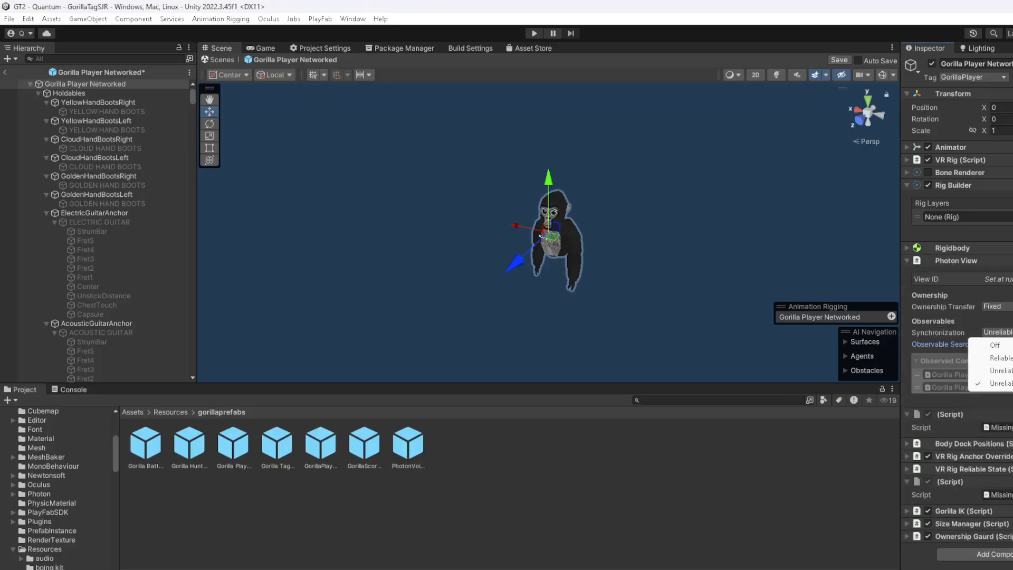
{"action": "left_click", "coordinate": [997, 357]}
{"action": "left_click", "coordinate": [956, 261]}
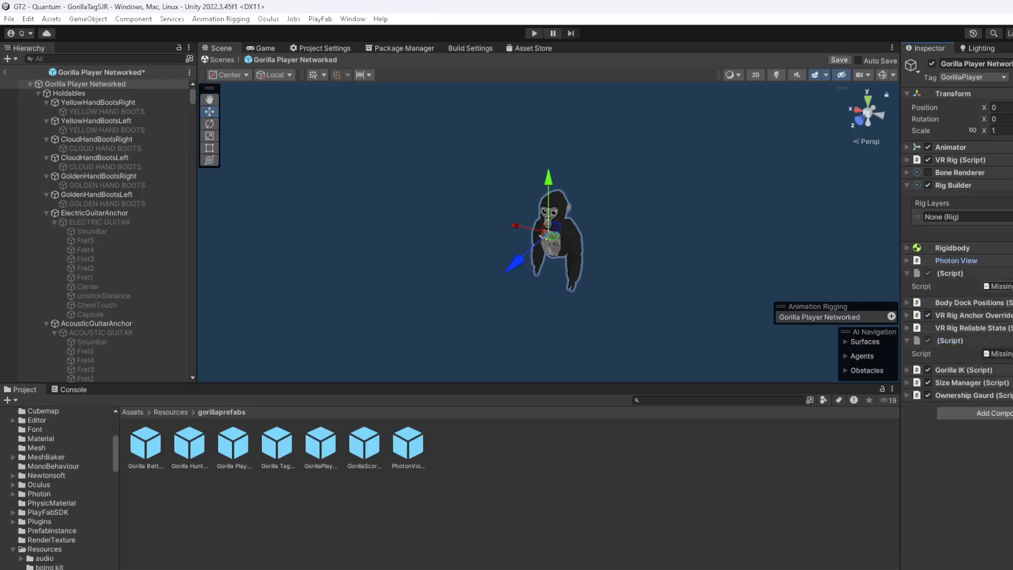
Assign the Photon Voice View script to the missing script component below Photon View and enable Use Primary Recorder
{"action": "left_click", "coordinate": [1009, 286]}
{"action": "type", "text": "photo"}
{"action": "double_click", "coordinate": [1009, 457]}
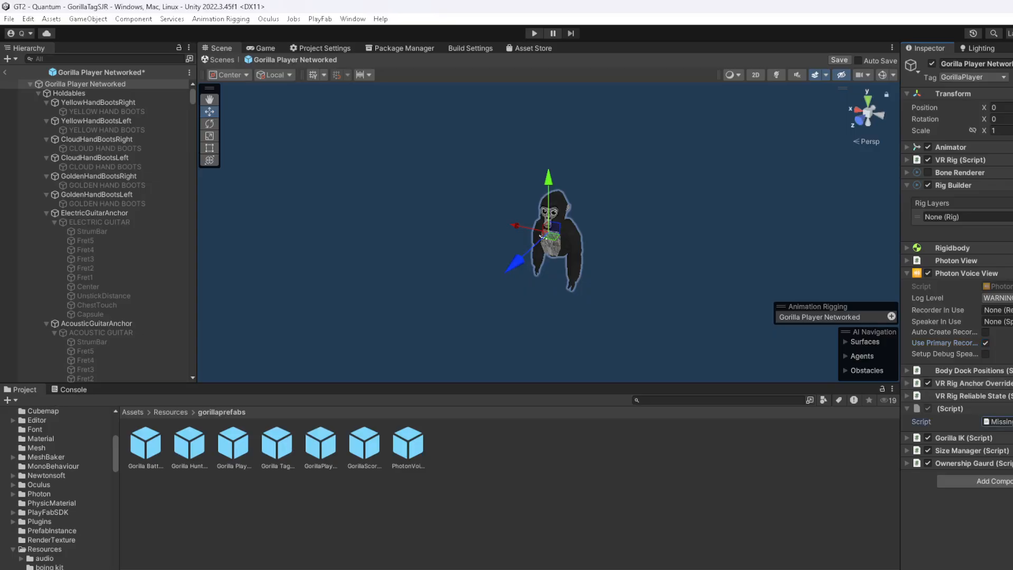
Assign the Photon View script to the last missing script component, above Gorilla IK, keep Observable Search on Manual and collapse it
{"action": "left_click", "coordinate": [1009, 421]}
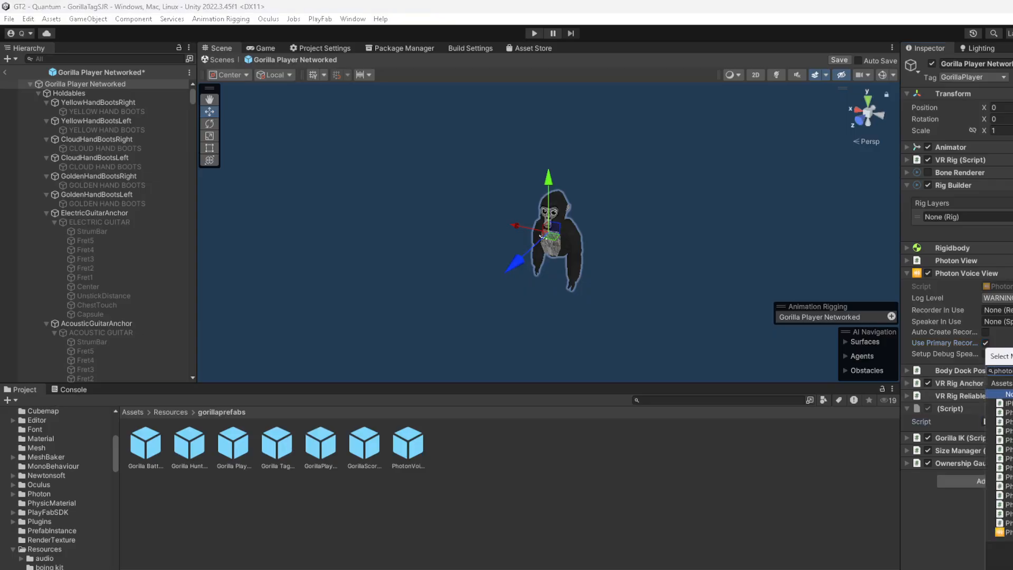
{"action": "double_click", "coordinate": [1009, 513]}
{"action": "left_click", "coordinate": [993, 411]}
{"action": "left_click", "coordinate": [995, 492]}
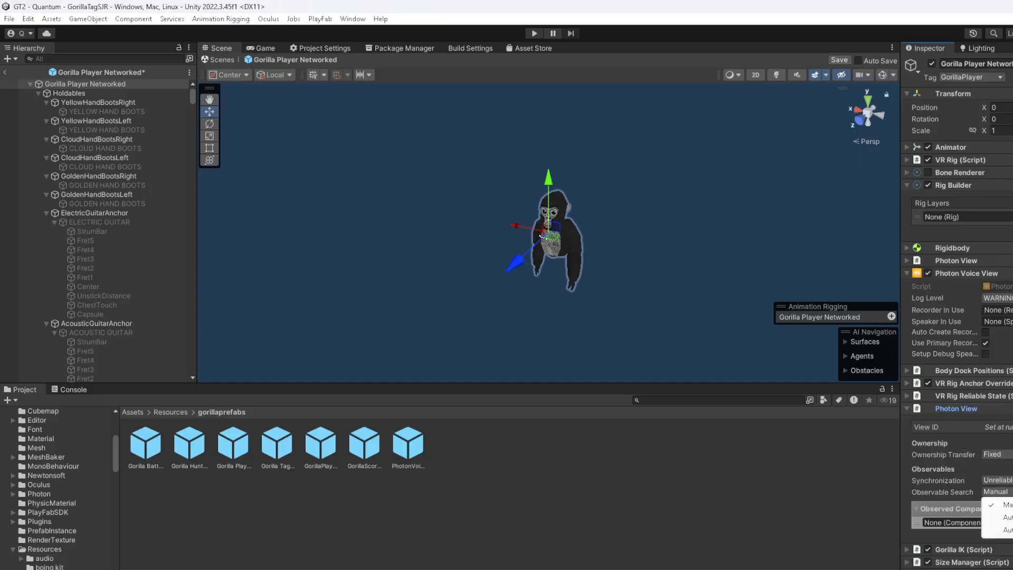
{"action": "left_click", "coordinate": [1005, 504]}
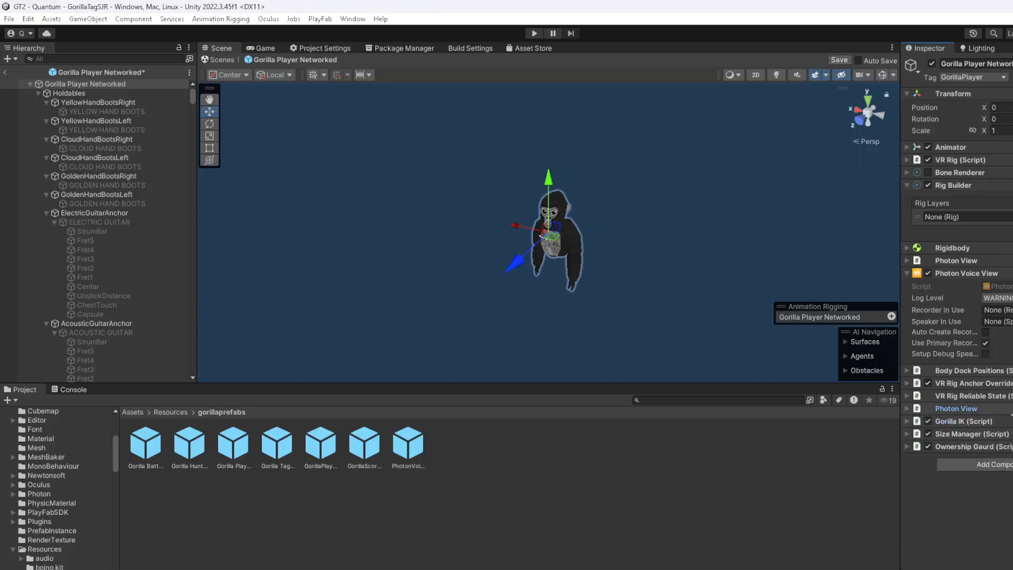
{"action": "left_click", "coordinate": [992, 408]}
Collapse Holdables, gorilla and the shoulder, slingshot, equipment and seasonal cosmetic groups under body in the prefab hierarchy
{"action": "left_click", "coordinate": [84, 83]}
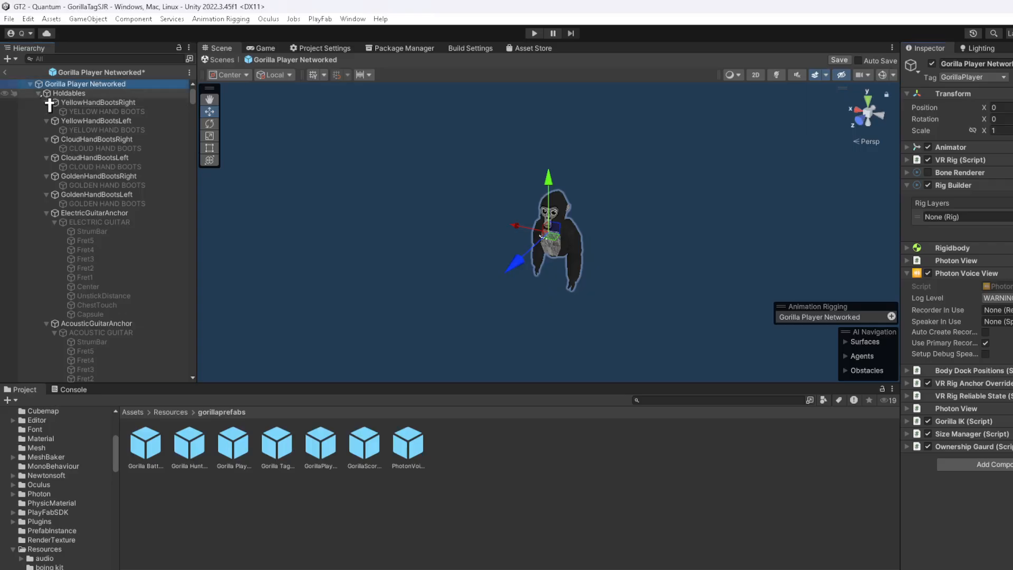
{"action": "left_click", "coordinate": [38, 93]}
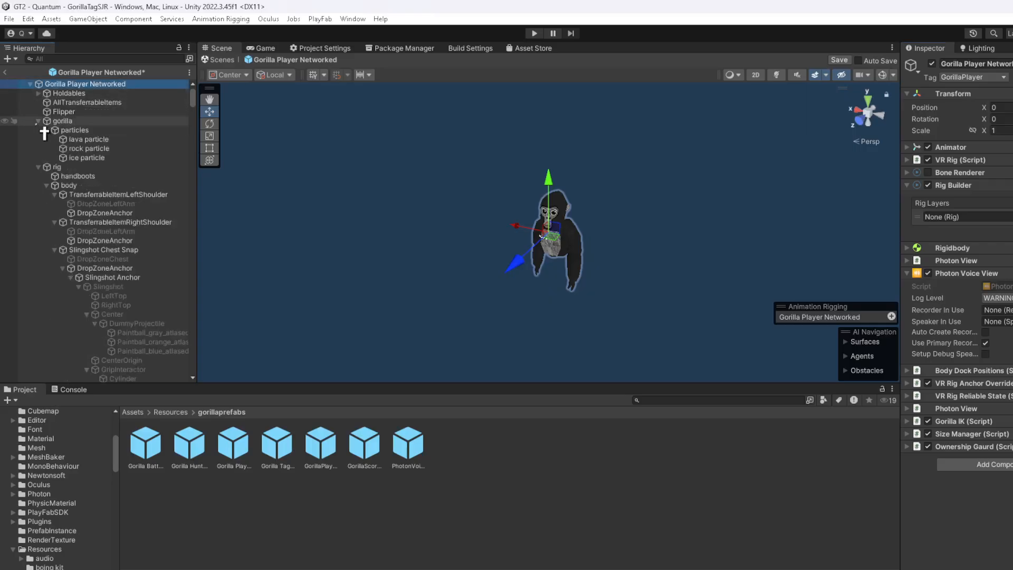
{"action": "left_click", "coordinate": [38, 121]}
{"action": "left_click", "coordinate": [55, 158]}
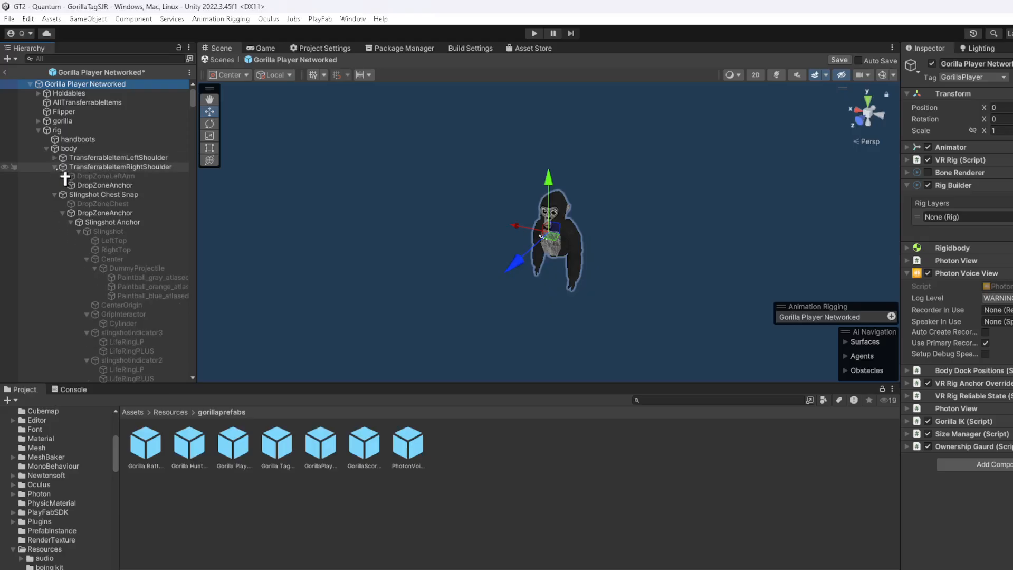
{"action": "left_click", "coordinate": [54, 167]}
{"action": "left_click", "coordinate": [54, 177]}
{"action": "left_click", "coordinate": [54, 185]}
{"action": "left_click", "coordinate": [54, 194]}
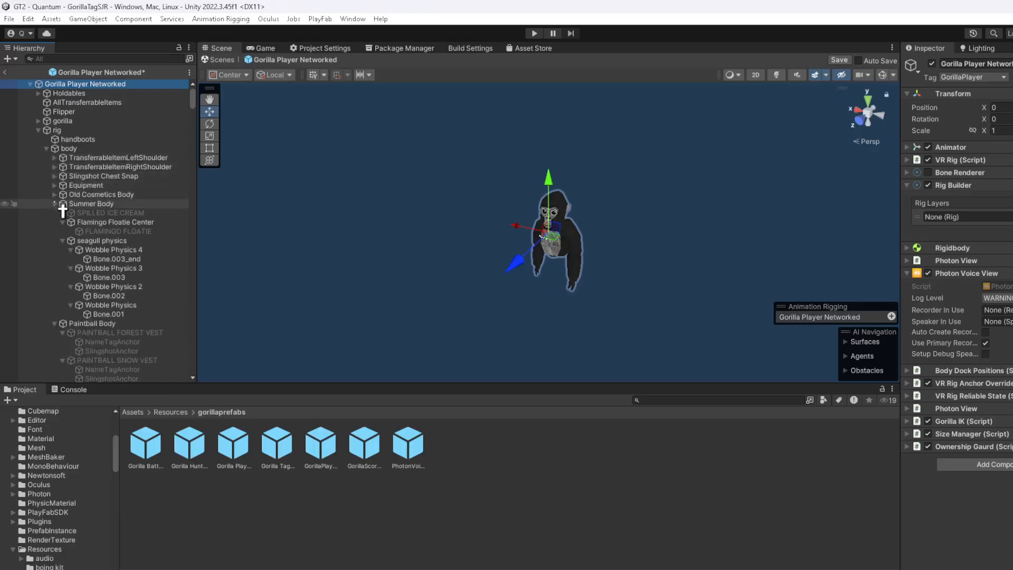
{"action": "left_click", "coordinate": [54, 204]}
{"action": "left_click", "coordinate": [54, 213]}
{"action": "left_click", "coordinate": [55, 222]}
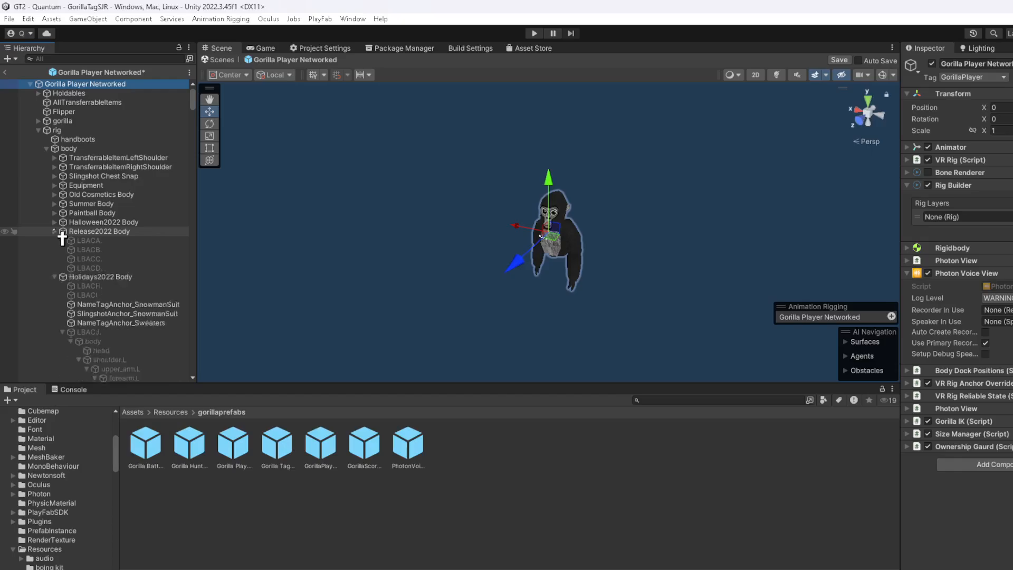
{"action": "left_click", "coordinate": [55, 231]}
{"action": "left_click", "coordinate": [54, 241]}
{"action": "left_click", "coordinate": [55, 250]}
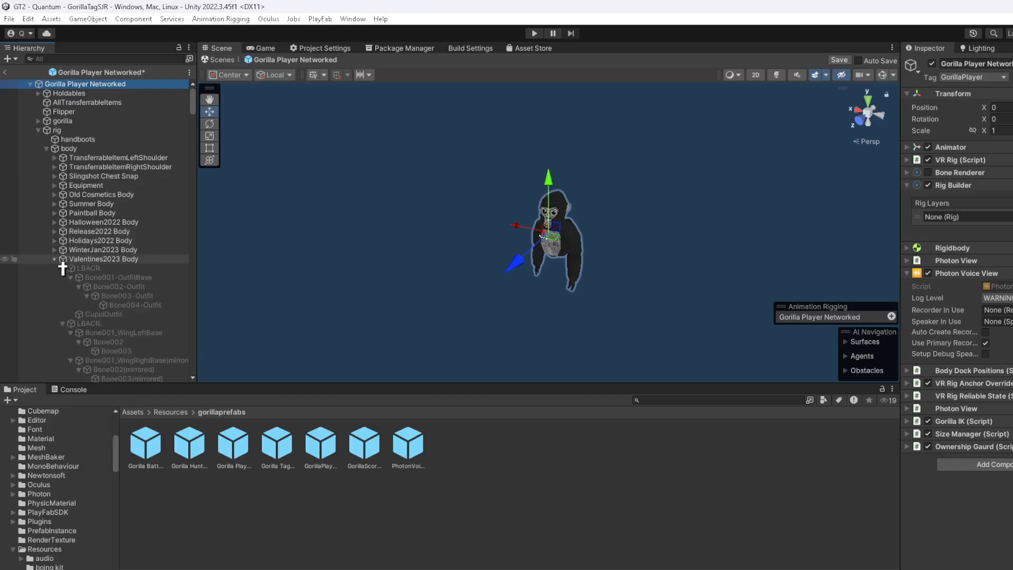
{"action": "left_click", "coordinate": [55, 258]}
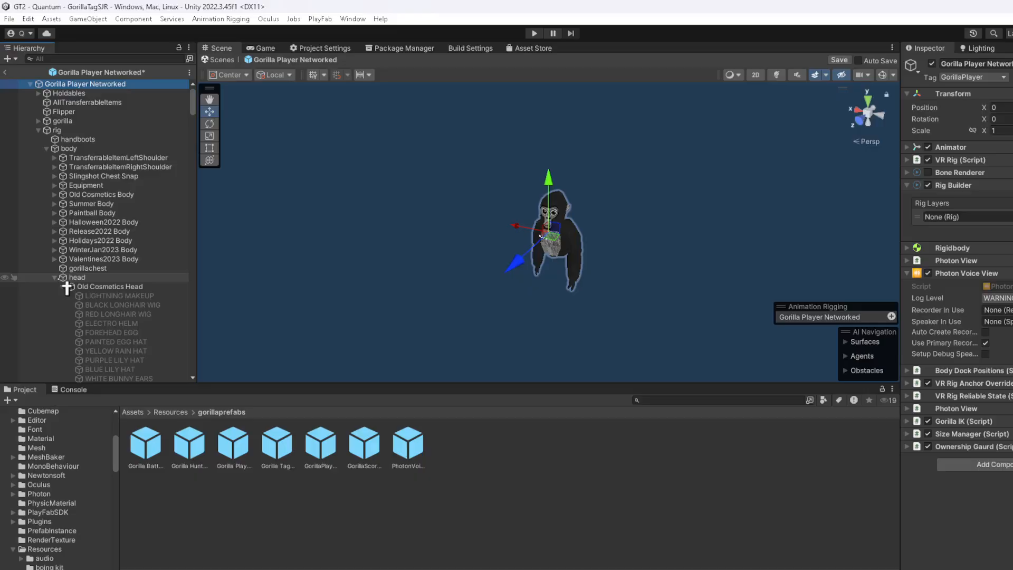
Collapse the head group and the left arm's hand, transferrable item and cosmetics groups in the hierarchy
{"action": "left_click", "coordinate": [55, 277]}
{"action": "left_click", "coordinate": [79, 323]}
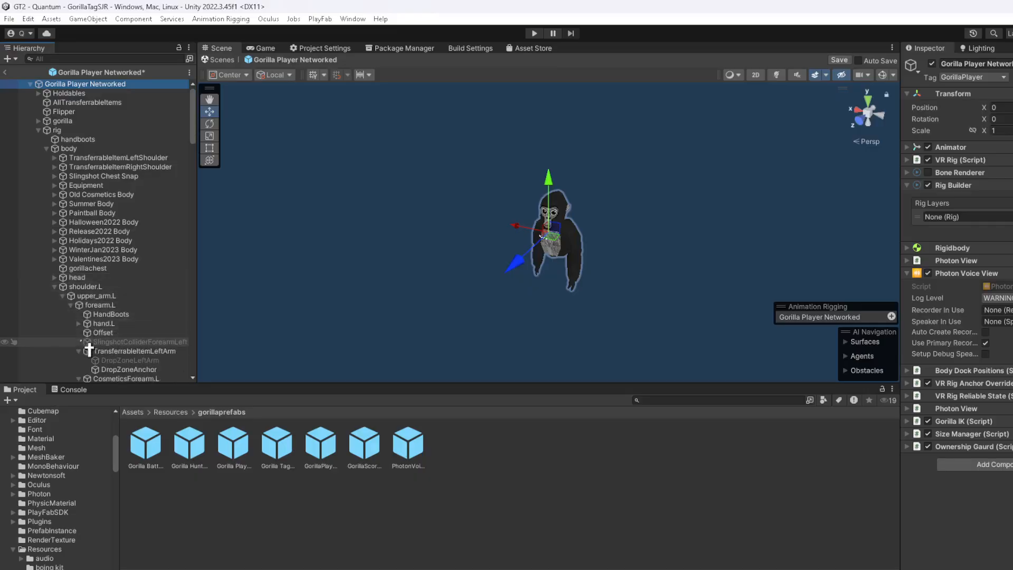
{"action": "left_click", "coordinate": [78, 351]}
{"action": "scroll", "coordinate": [83, 372], "scroll_direction": "down", "scroll_amount": 5}
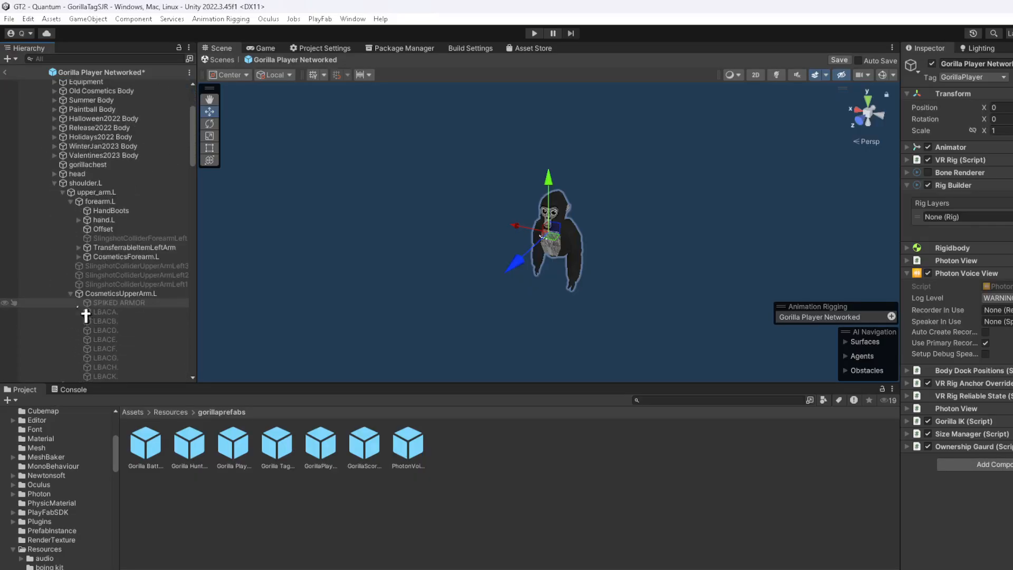
{"action": "left_click", "coordinate": [71, 294]}
{"action": "scroll", "coordinate": [79, 301], "scroll_direction": "down", "scroll_amount": 3}
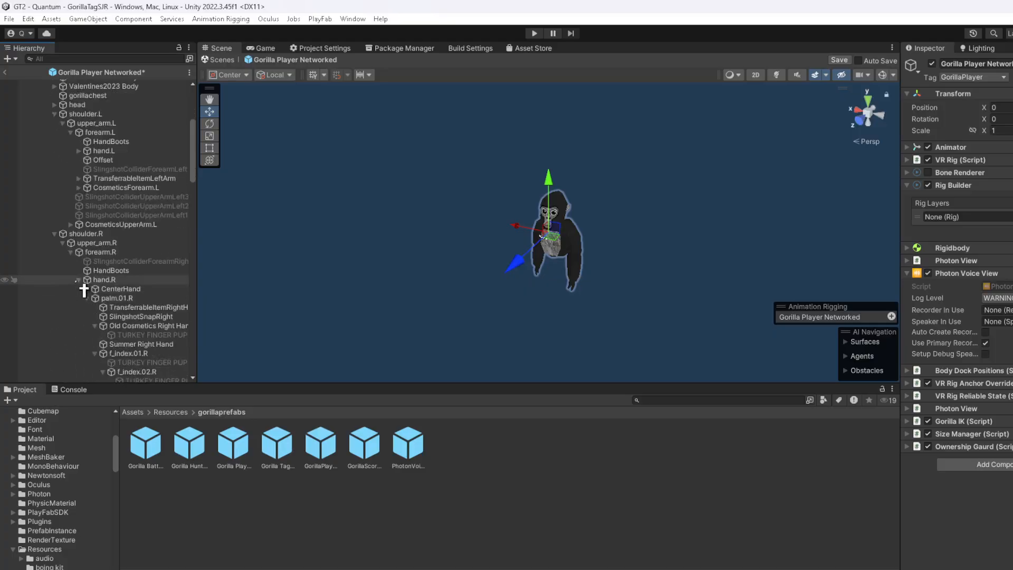
Collapse hand.R, Right Arm Item Anchor, CosmeticsForearm.R and CosmeticsUpperArm.R to reach the VR Constraints objects
{"action": "left_click", "coordinate": [78, 279]}
{"action": "left_click", "coordinate": [78, 289]}
{"action": "left_click", "coordinate": [78, 298]}
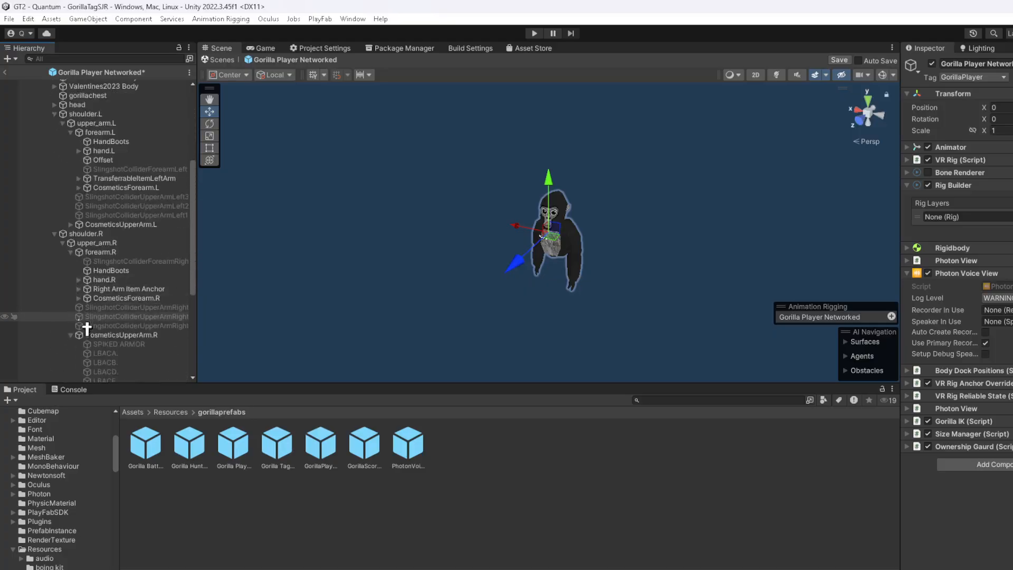
{"action": "left_click", "coordinate": [70, 335]}
{"action": "scroll", "coordinate": [69, 274], "scroll_direction": "down", "scroll_amount": 5}
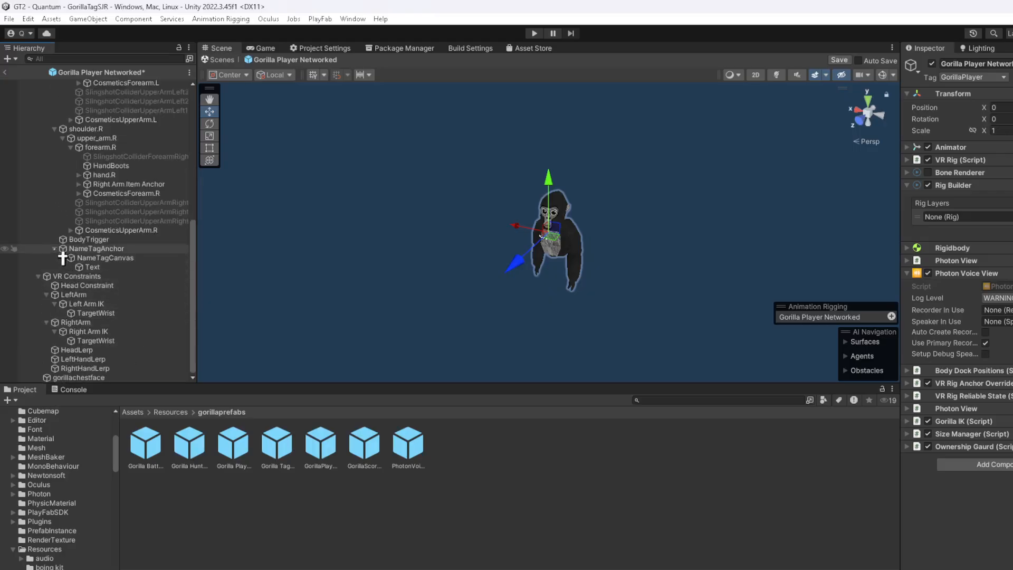
Find SpeakerHeadCollider by searching the prefab hierarchy for "speakerhead" and assign the Speaker script to its missing script component
{"action": "scroll", "coordinate": [62, 257], "scroll_direction": "up", "scroll_amount": 10}
{"action": "left_click", "coordinate": [108, 59]}
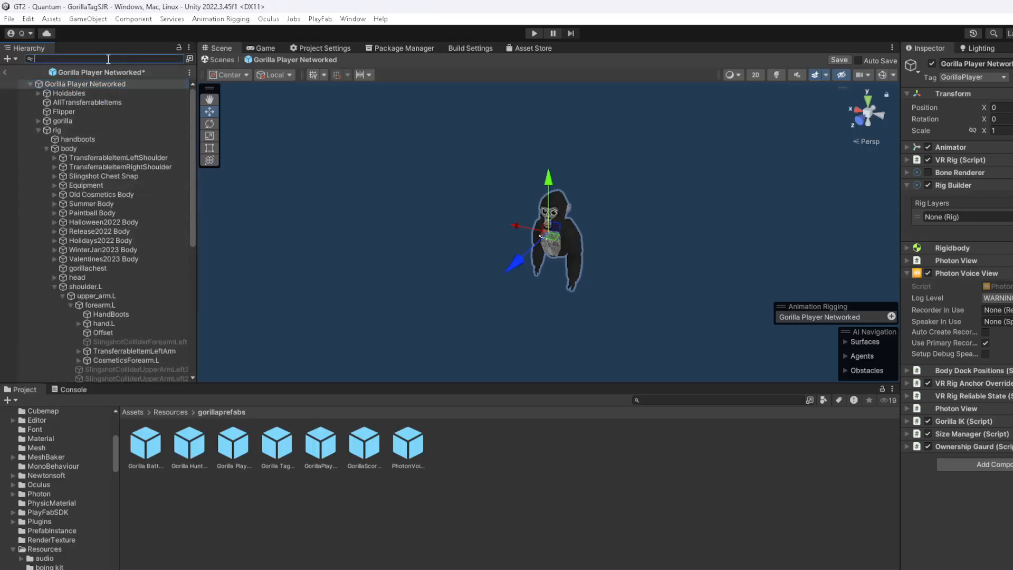
{"action": "type", "text": "speakerhead"}
{"action": "left_click", "coordinate": [100, 84]}
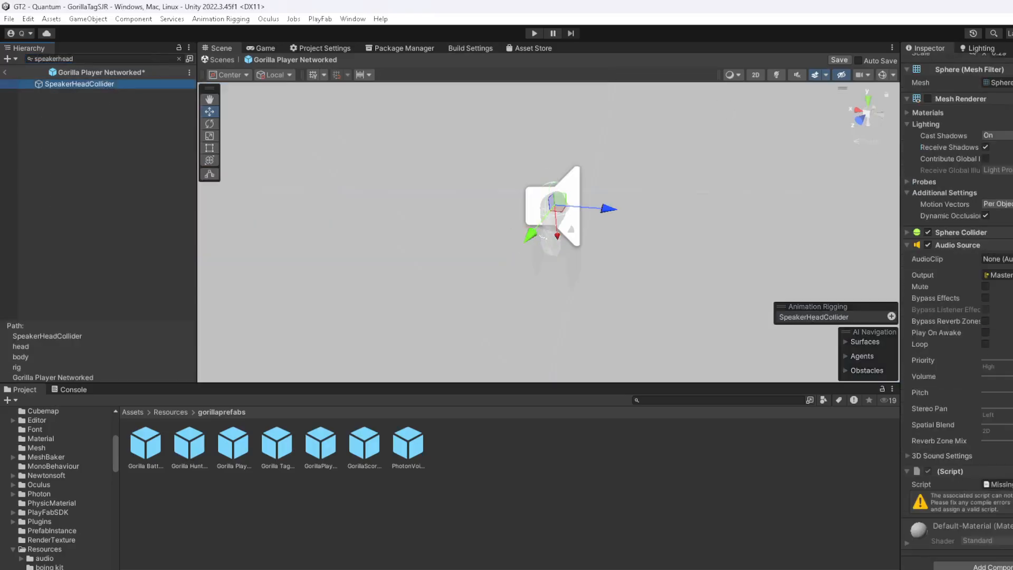
{"action": "left_click", "coordinate": [1002, 425]}
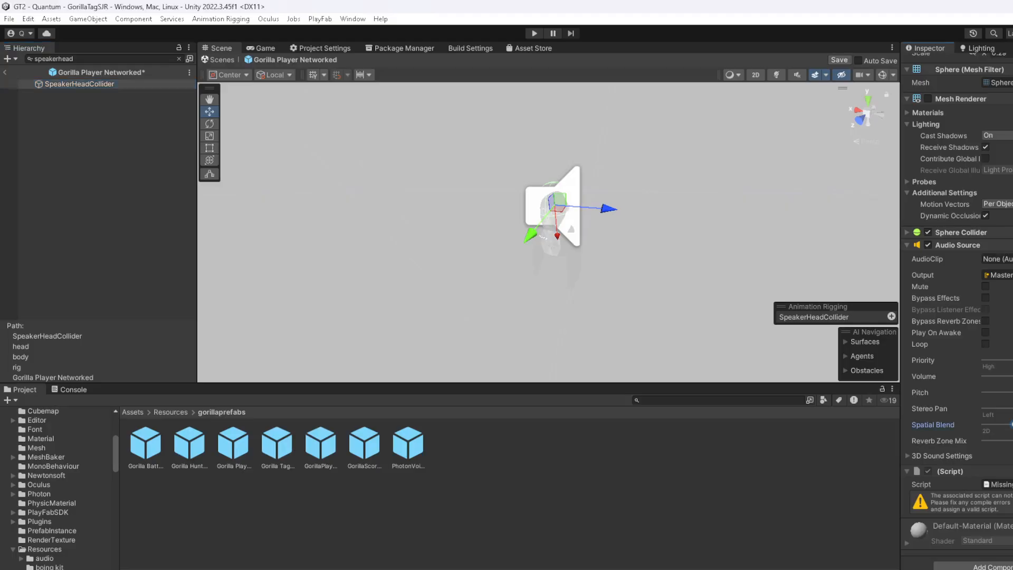
{"action": "left_click", "coordinate": [1011, 484]}
{"action": "type", "text": "speak"}
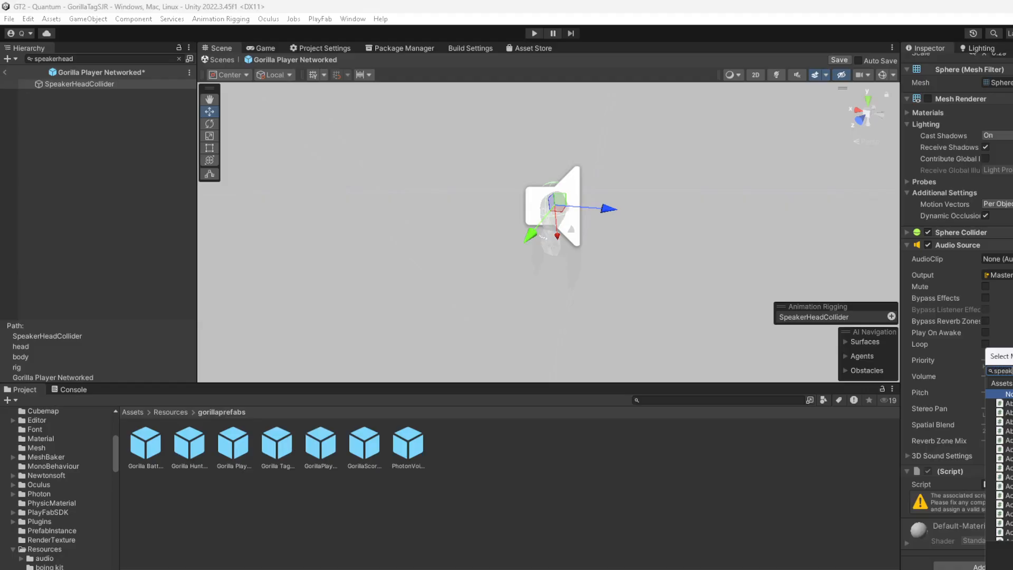
{"action": "type", "text": "e"}
{"action": "double_click", "coordinate": [1009, 404]}
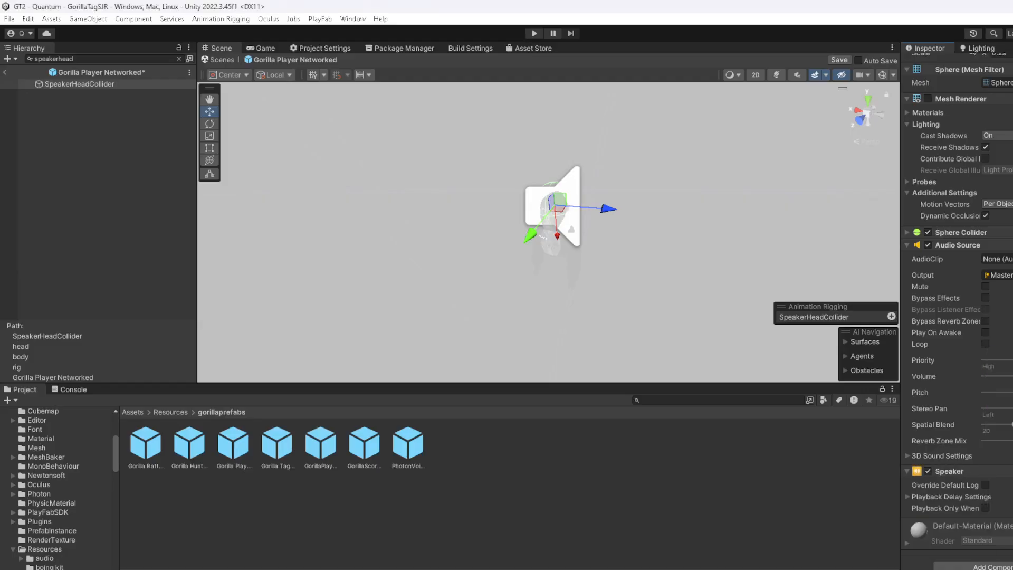
Clear the hierarchy search and assign the SpeakerHeadCollider speaker as Speaker In Use in Gorilla Player Networked's Photon Voice View
{"action": "left_click", "coordinate": [146, 159]}
{"action": "left_click", "coordinate": [178, 59]}
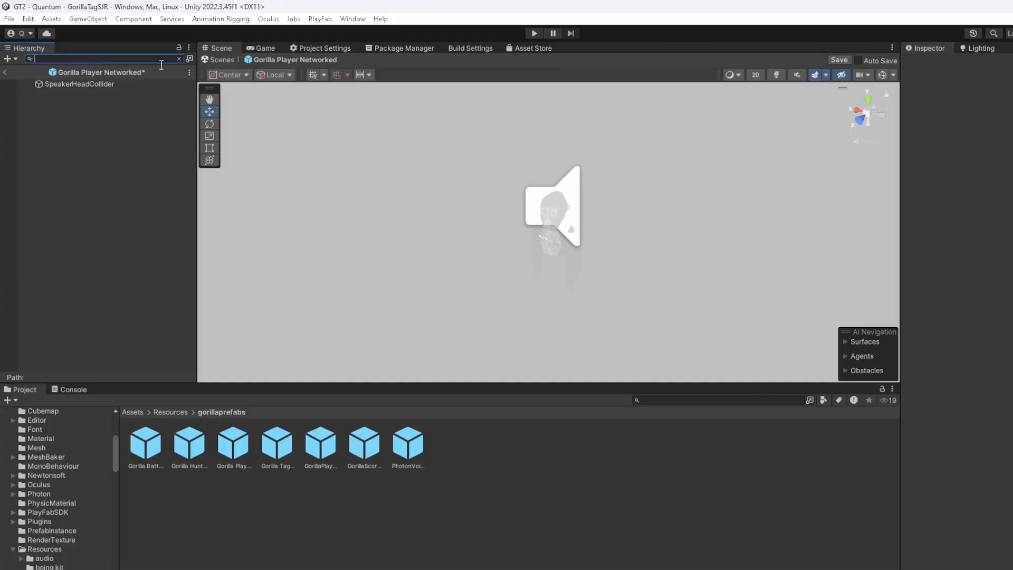
{"action": "left_click", "coordinate": [66, 84]}
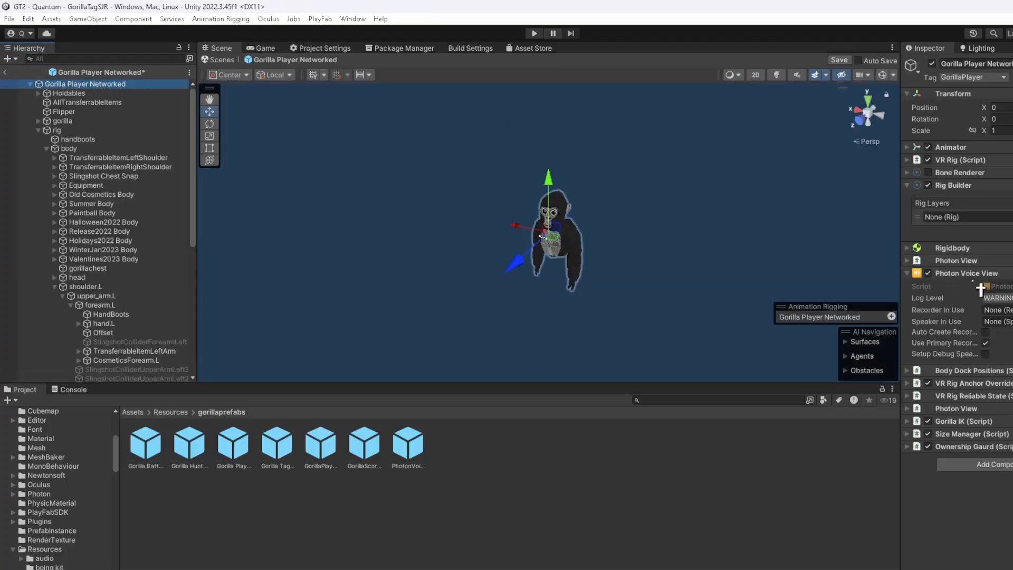
{"action": "left_click", "coordinate": [1009, 321]}
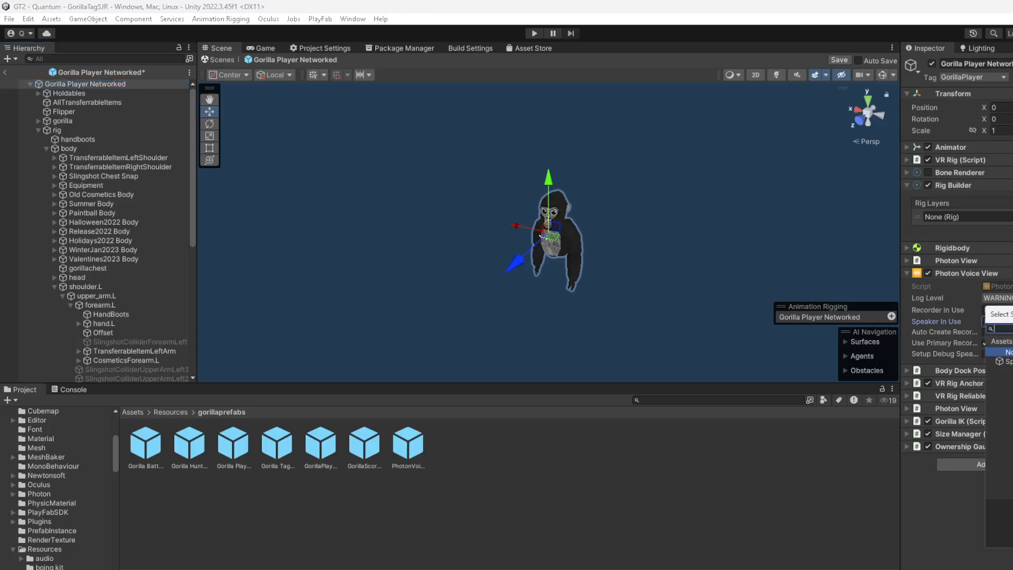
{"action": "left_click", "coordinate": [648, 446]}
Assign the Rig script to the missing script component on VR Constraints
{"action": "scroll", "coordinate": [120, 281], "scroll_direction": "down", "scroll_amount": 10}
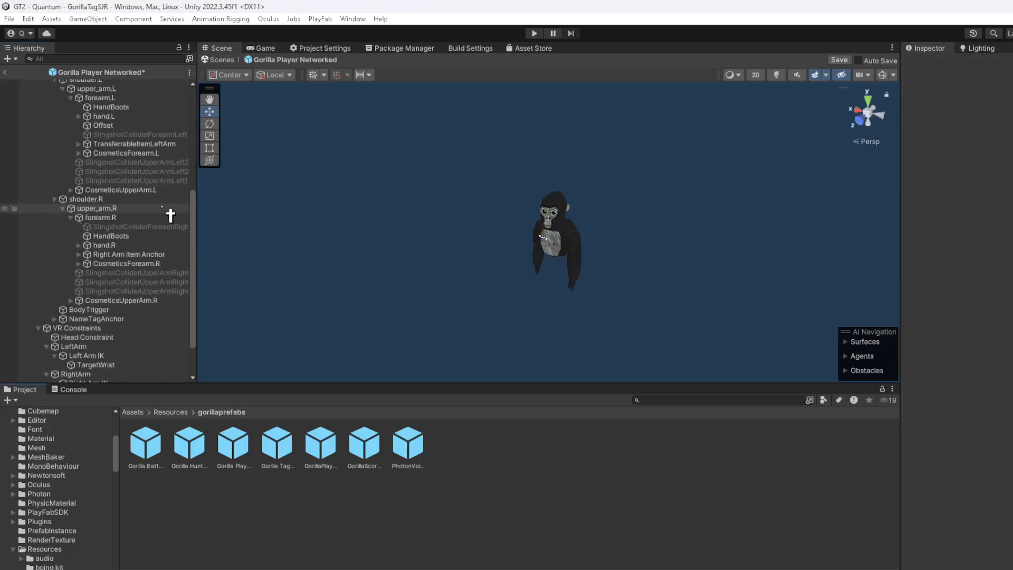
{"action": "left_click", "coordinate": [120, 278]}
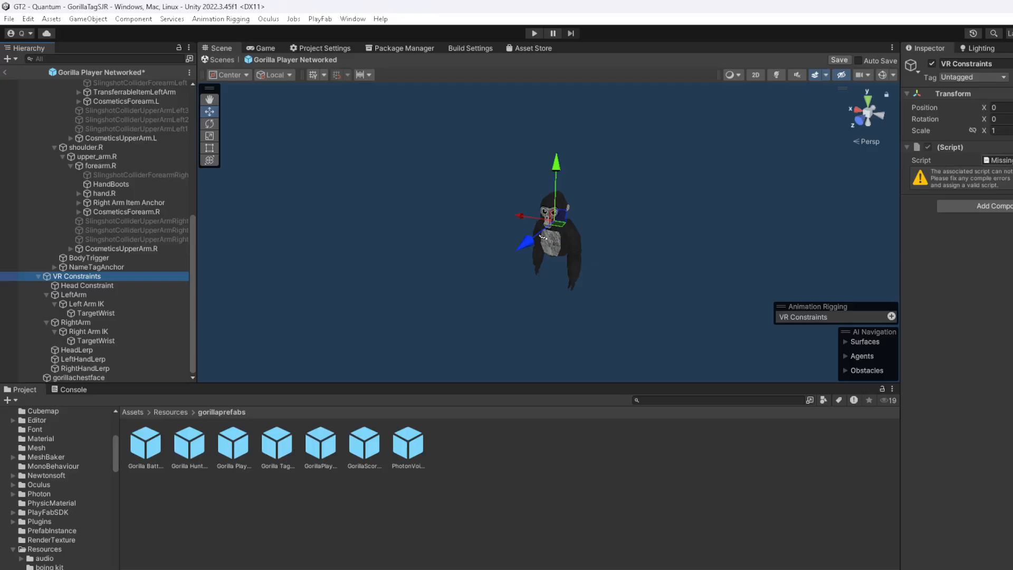
{"action": "left_click", "coordinate": [1009, 160]}
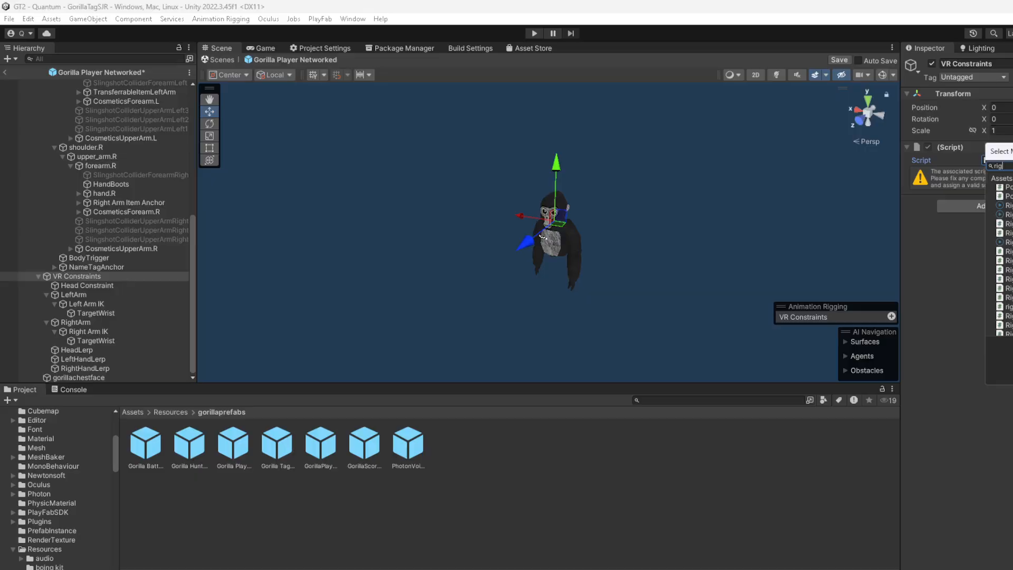
{"action": "key", "text": "Escape"}
Set the X position of Head Constraint to 0
{"action": "left_click", "coordinate": [87, 285]}
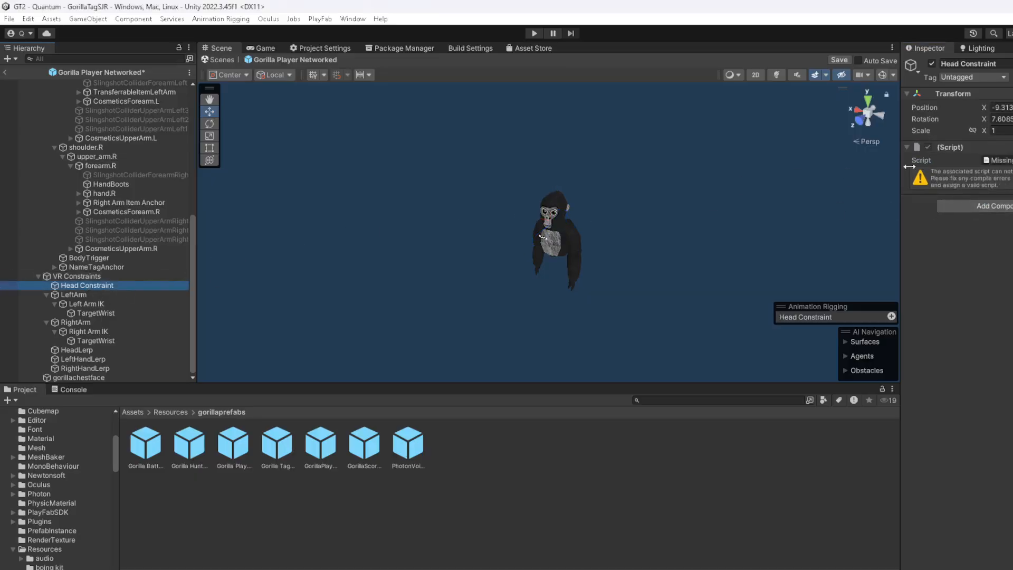
{"action": "left_click", "coordinate": [1011, 101]}
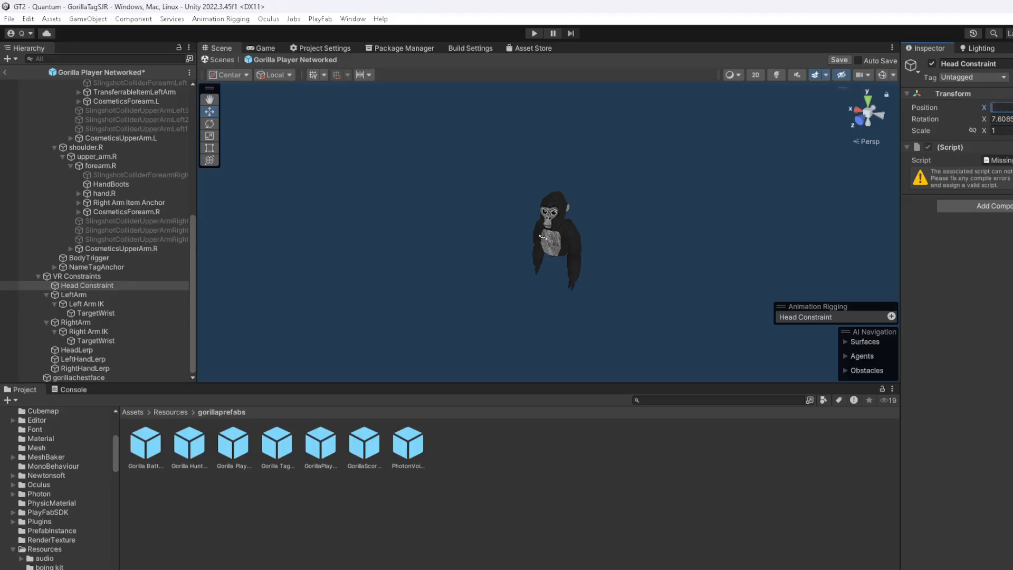
{"action": "type", "text": "0"}
{"action": "key", "text": "Return"}
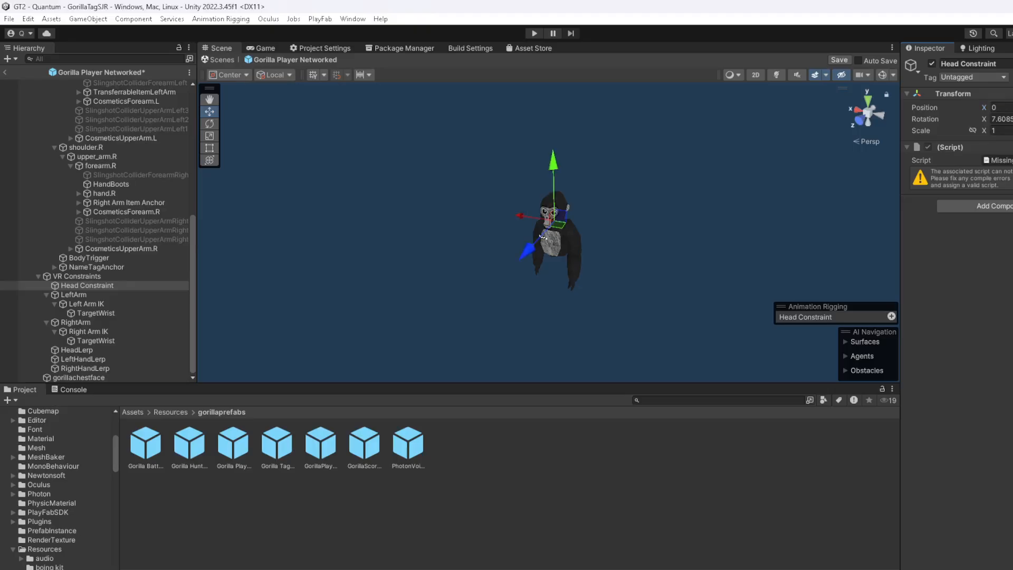
Assign the Multi-Parent Constraint script to the missing script component on Head Constraint
{"action": "left_click", "coordinate": [1011, 160]}
{"action": "type", "text": "multi"}
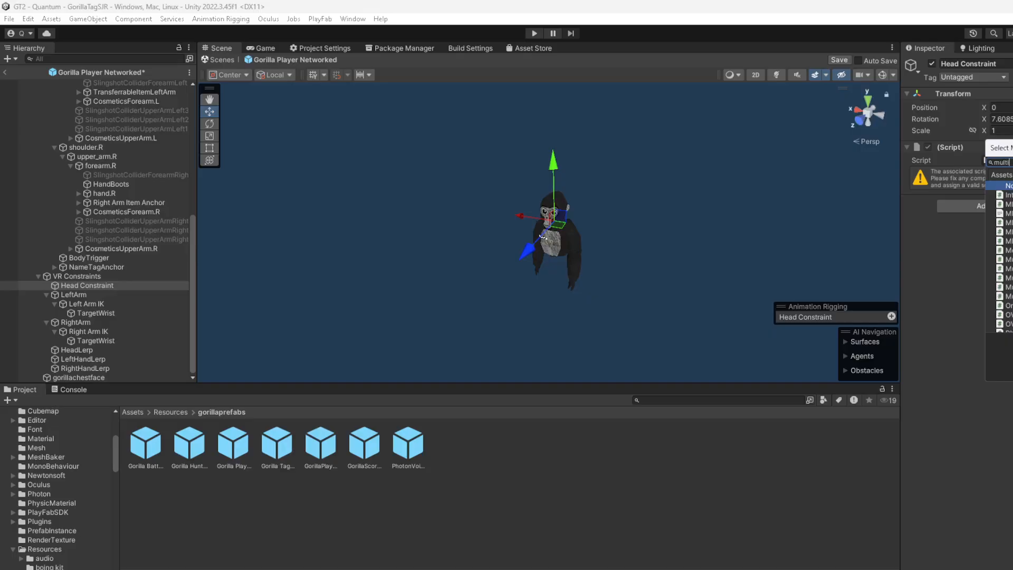
{"action": "type", "text": "pa"}
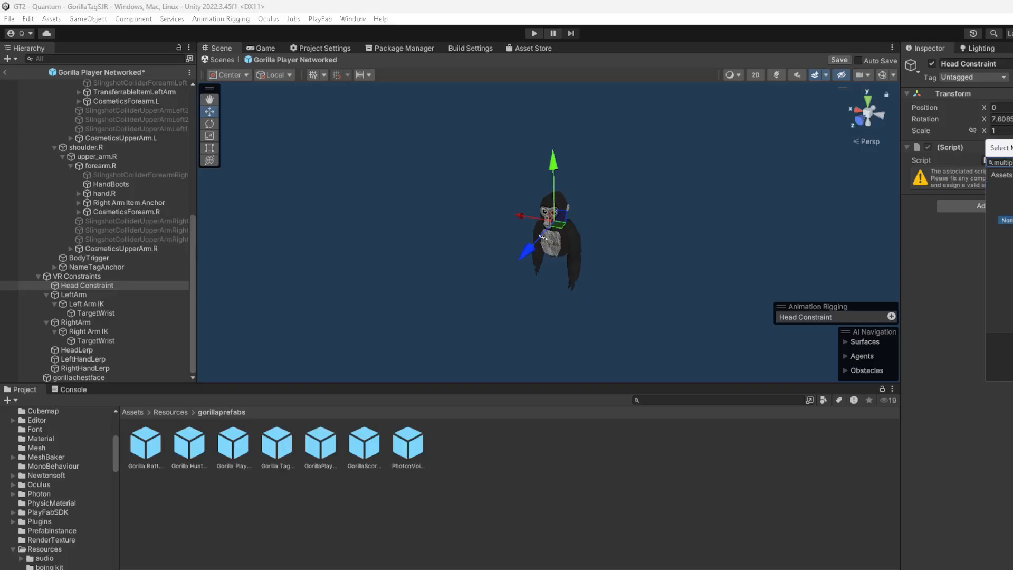
{"action": "double_click", "coordinate": [1011, 196]}
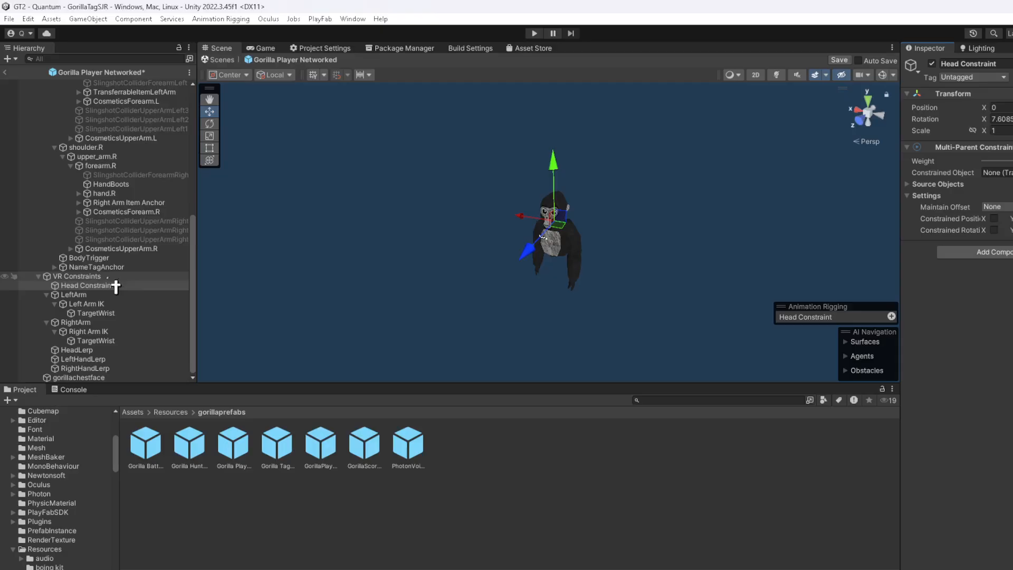
Set Head Constraint's Maintain Offset to the first Position option and enable its constrained position and rotation axes
{"action": "left_click", "coordinate": [115, 285]}
{"action": "left_click", "coordinate": [1007, 207]}
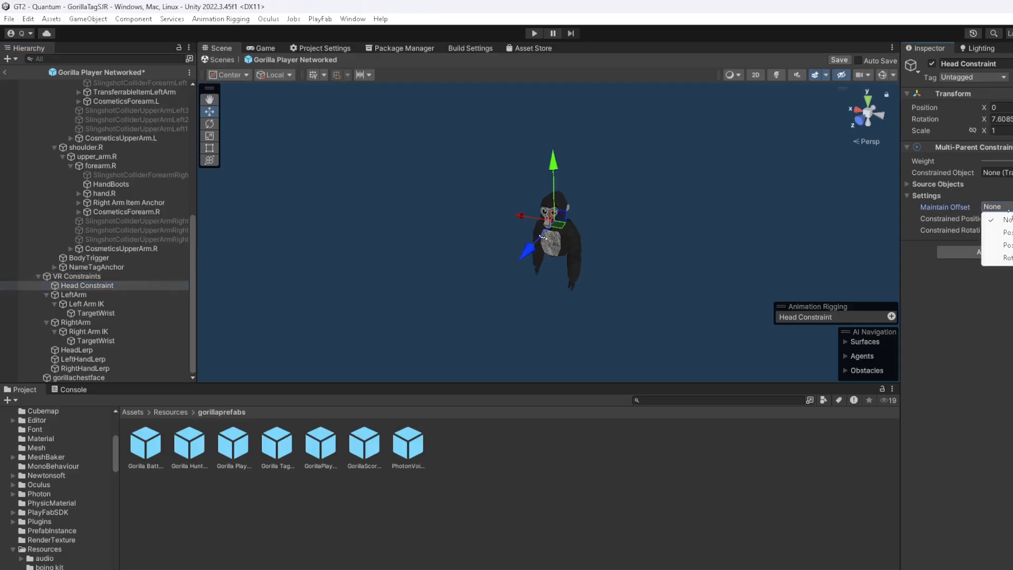
{"action": "left_click", "coordinate": [1005, 232]}
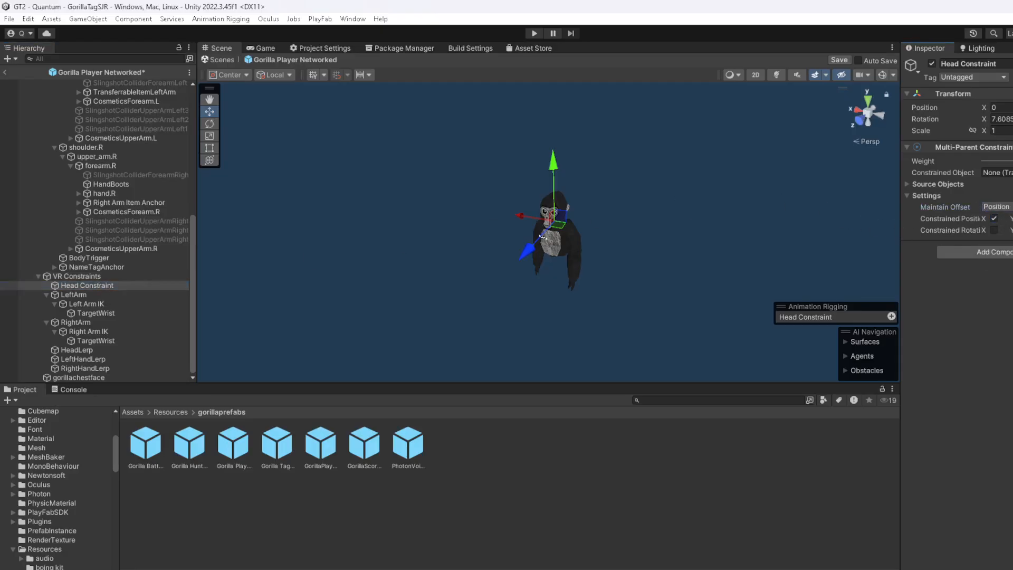
{"action": "left_click", "coordinate": [995, 230]}
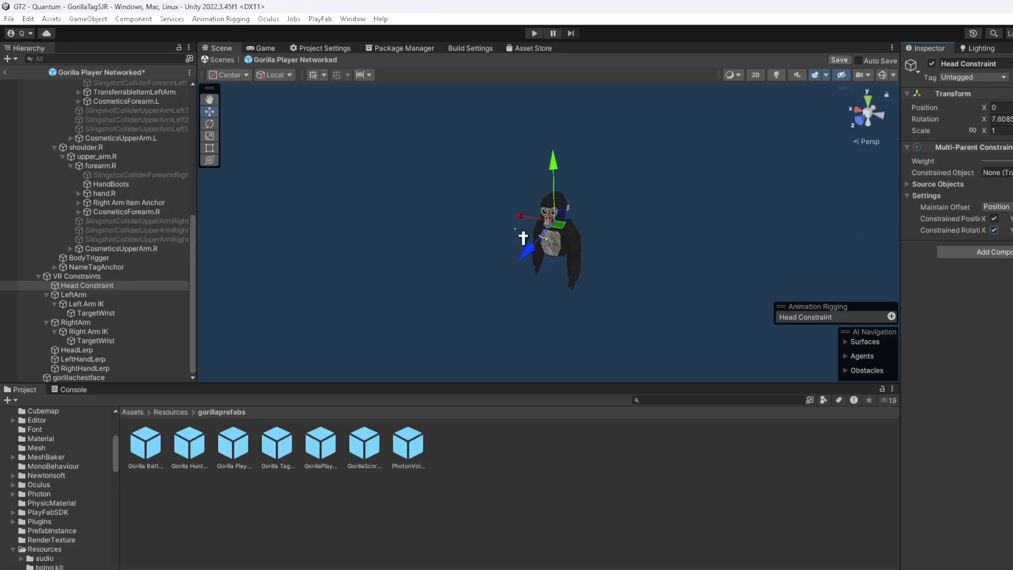
Assign the head bone as the Constrained Object of Head Constraint's Multi-Parent Constraint
{"action": "left_click", "coordinate": [84, 285]}
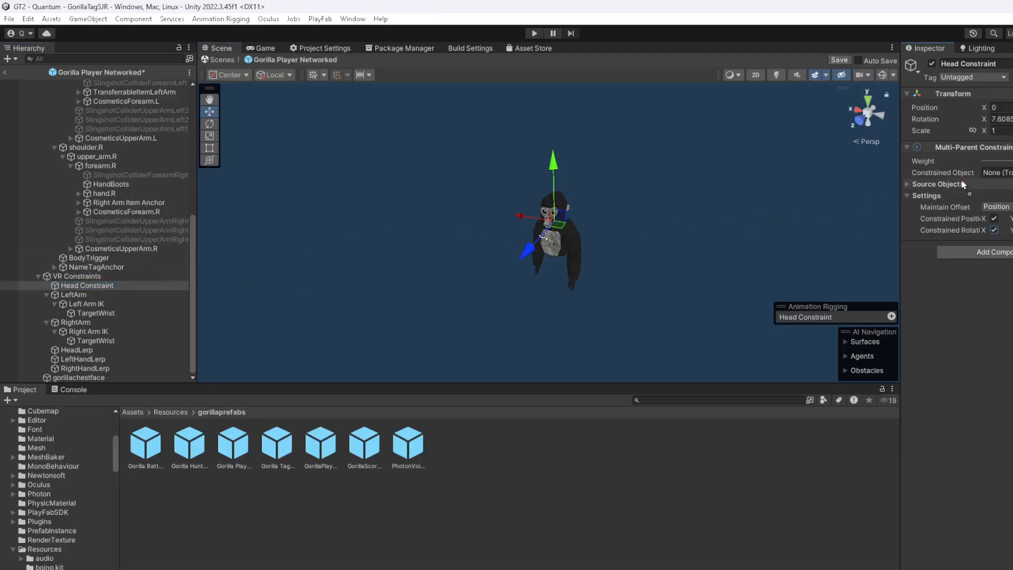
{"action": "scroll", "coordinate": [154, 179], "scroll_direction": "up", "scroll_amount": 5}
{"action": "left_click_drag", "start_coordinate": [100, 157], "coordinate": [997, 173]}
Assign the Two Bone IK Constraint script to the missing script components on Left Arm IK and Right Arm IK together
{"action": "scroll", "coordinate": [177, 259], "scroll_direction": "down", "scroll_amount": 5}
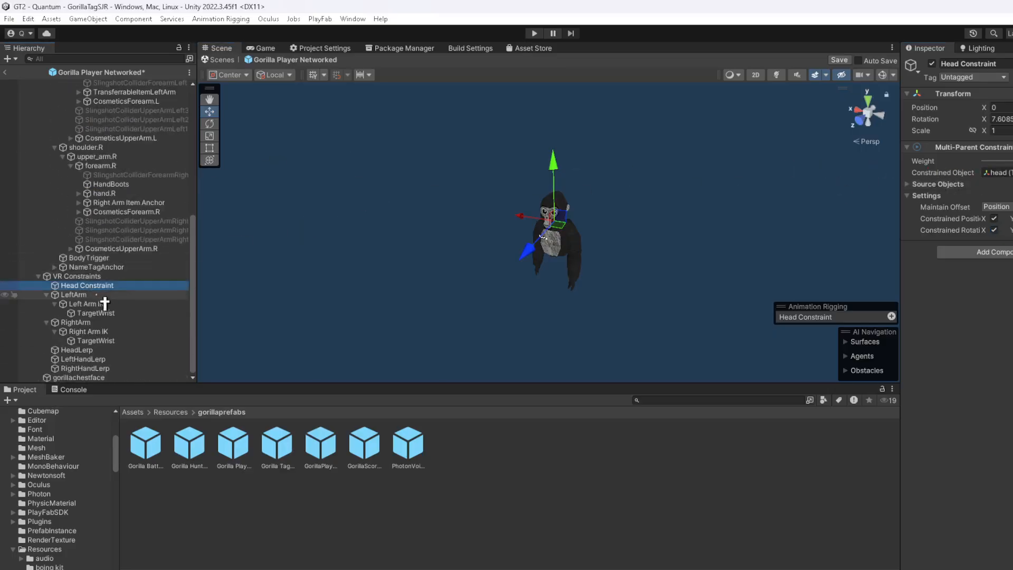
{"action": "left_click", "coordinate": [101, 305]}
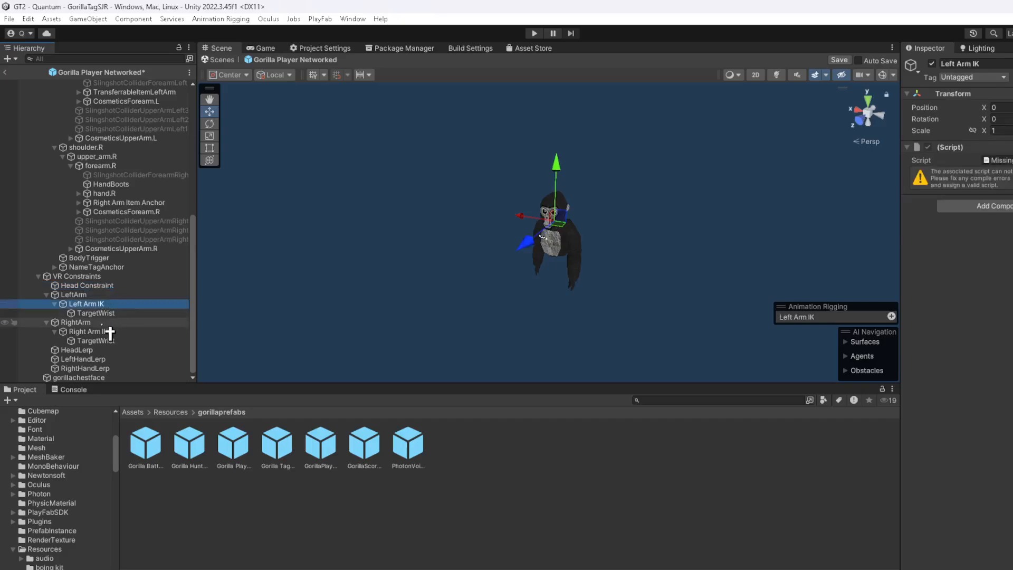
{"action": "left_click", "coordinate": [107, 332], "text": "ctrl"}
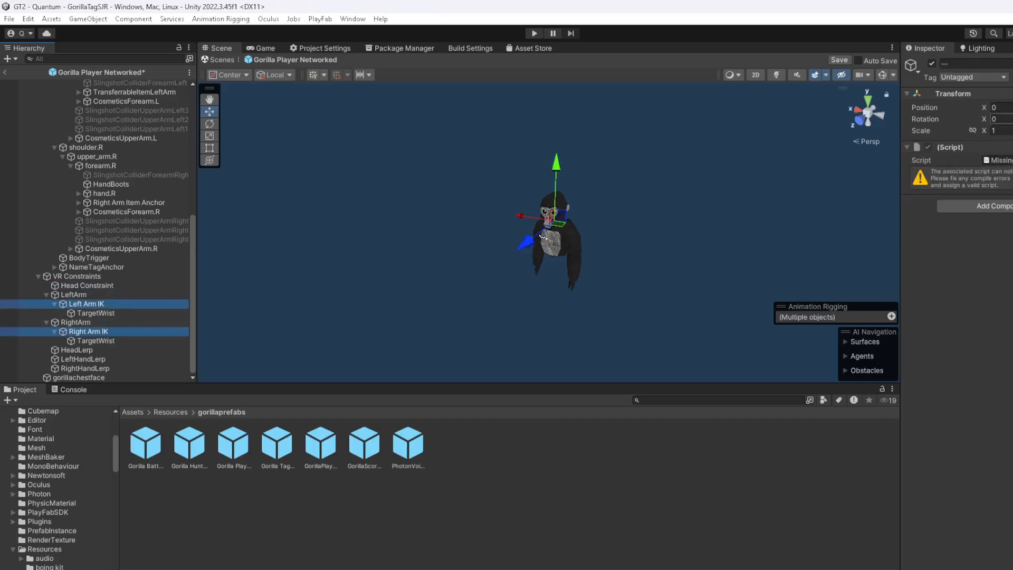
{"action": "left_click", "coordinate": [1012, 160]}
{"action": "type", "text": "tw"}
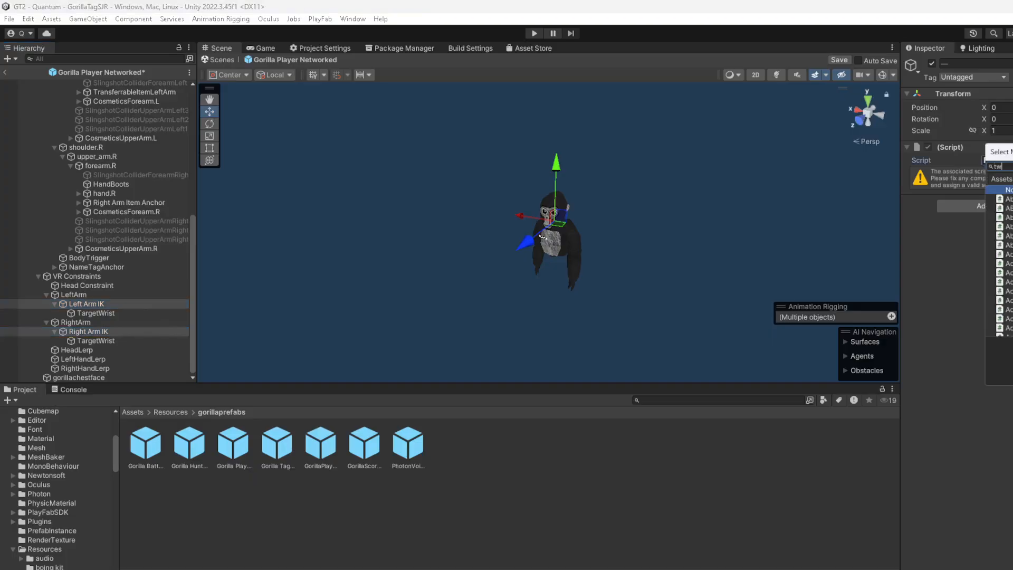
{"action": "type", "text": "obo"}
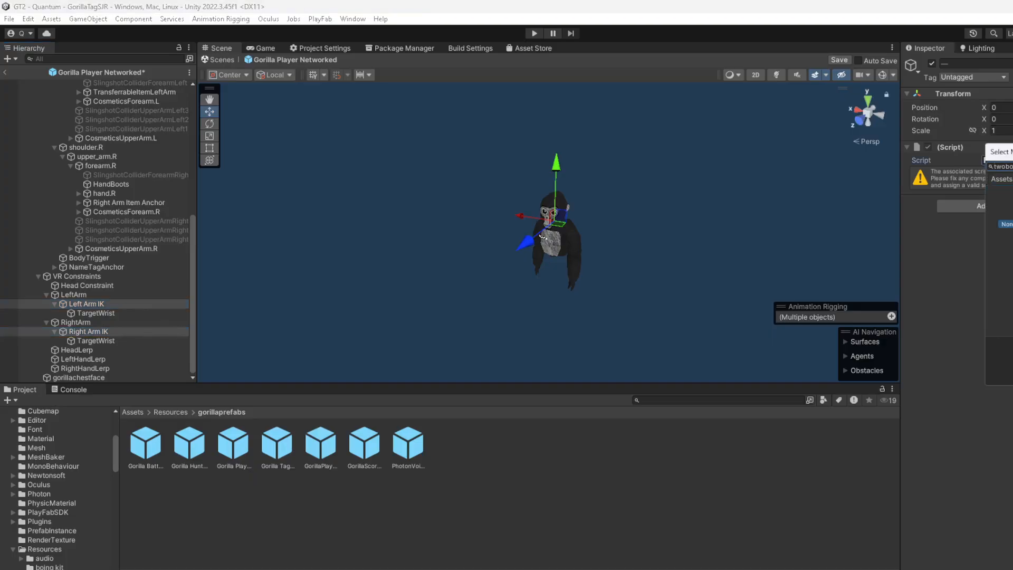
{"action": "left_click", "coordinate": [1011, 179]}
{"action": "double_click", "coordinate": [1012, 197]}
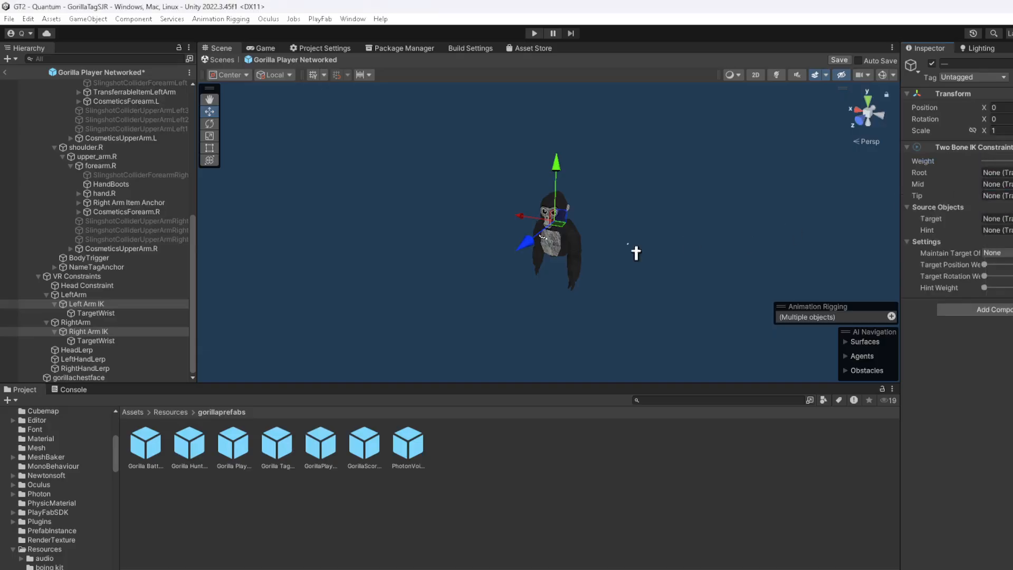
For both arm IK objects, set Maintain Target Offset to Position and raise the target position, target rotation and hint weights
{"action": "left_click", "coordinate": [1007, 256]}
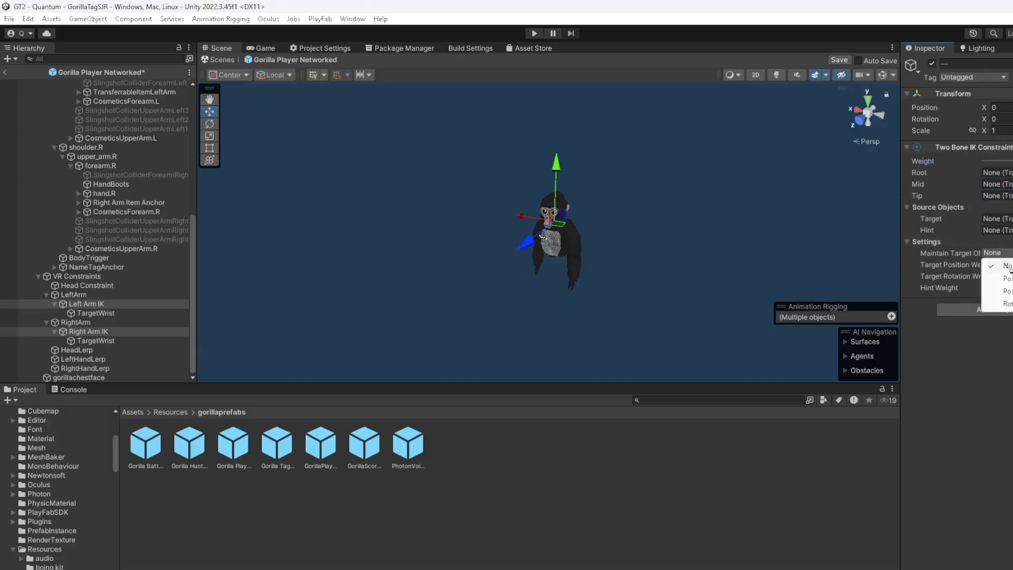
{"action": "left_click", "coordinate": [1005, 278]}
{"action": "left_click", "coordinate": [1003, 253]}
{"action": "left_click", "coordinate": [1005, 291]}
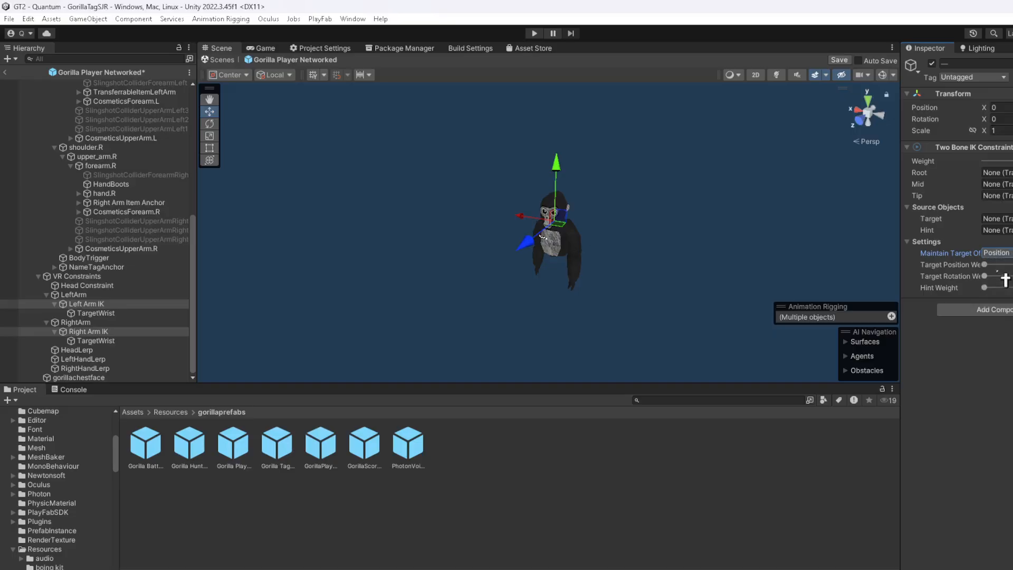
{"action": "left_click_drag", "start_coordinate": [985, 286], "coordinate": [1012, 285]}
On Left Arm IK, assign its TargetWrist as Target, hand.L as Tip, forearm.L as Mid and upper_arm.L as Root
{"action": "left_click", "coordinate": [105, 304]}
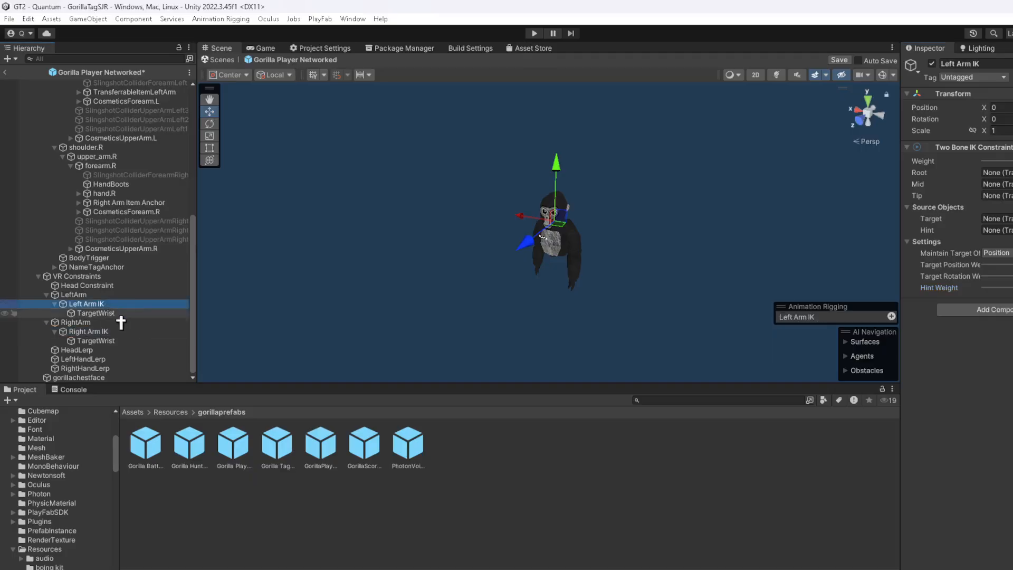
{"action": "left_click_drag", "start_coordinate": [86, 314], "coordinate": [1008, 221]}
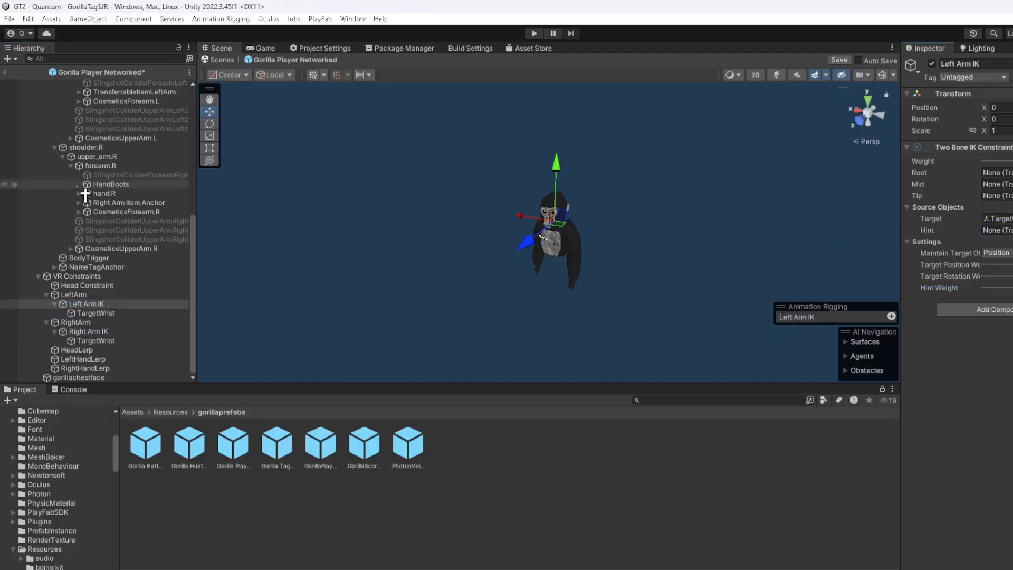
{"action": "scroll", "coordinate": [143, 198], "scroll_direction": "up", "scroll_amount": 4}
{"action": "left_click_drag", "start_coordinate": [129, 180], "coordinate": [539, 181]}
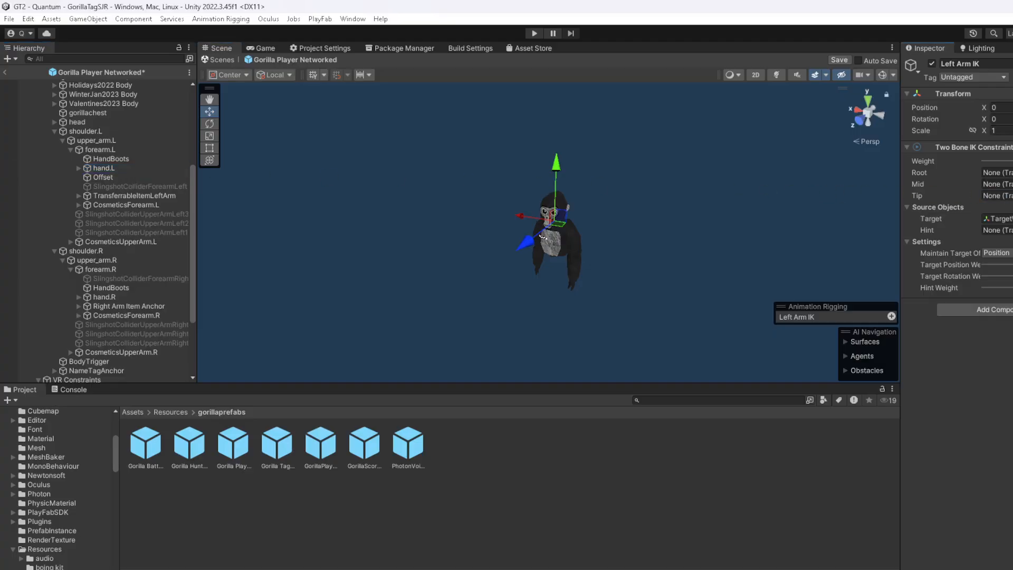
{"action": "left_click_drag", "start_coordinate": [1010, 193], "coordinate": [1009, 196]}
{"action": "left_click_drag", "start_coordinate": [115, 150], "coordinate": [995, 184]}
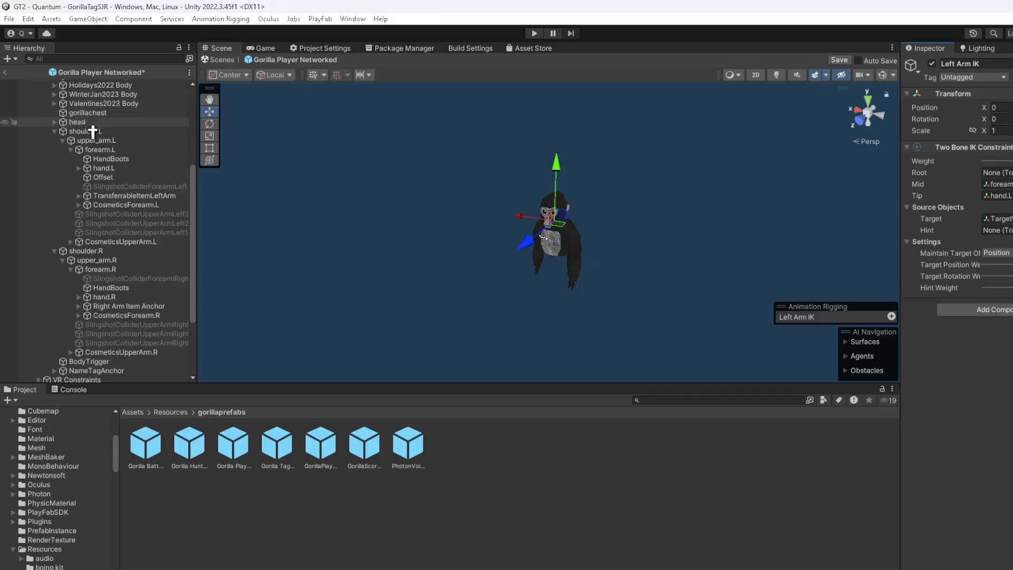
{"action": "left_click_drag", "start_coordinate": [106, 141], "coordinate": [997, 172]}
On Right Arm IK, assign its TargetWrist as Target, hand.R as Tip, forearm.R as Mid and upper_arm.R as Root
{"action": "scroll", "coordinate": [116, 264], "scroll_direction": "down", "scroll_amount": 5}
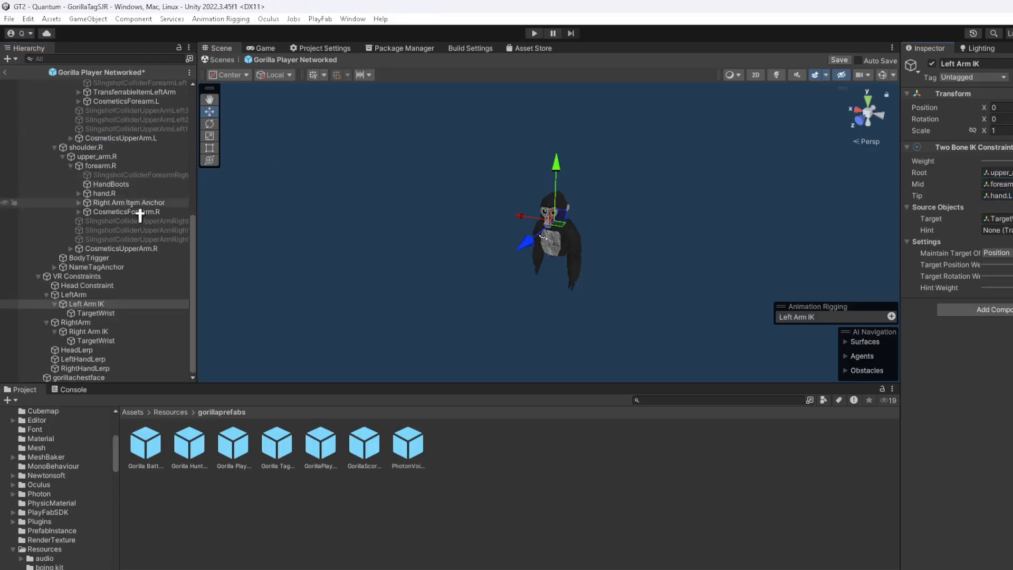
{"action": "left_click", "coordinate": [114, 335]}
{"action": "left_click_drag", "start_coordinate": [96, 340], "coordinate": [995, 218]}
{"action": "left_click_drag", "start_coordinate": [117, 194], "coordinate": [997, 195]}
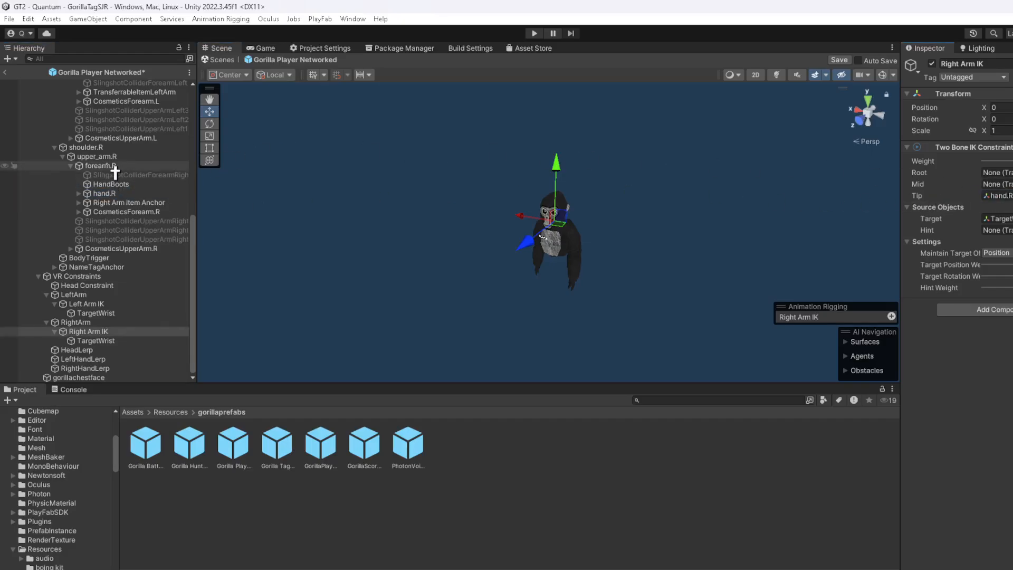
{"action": "left_click_drag", "start_coordinate": [115, 170], "coordinate": [997, 184]}
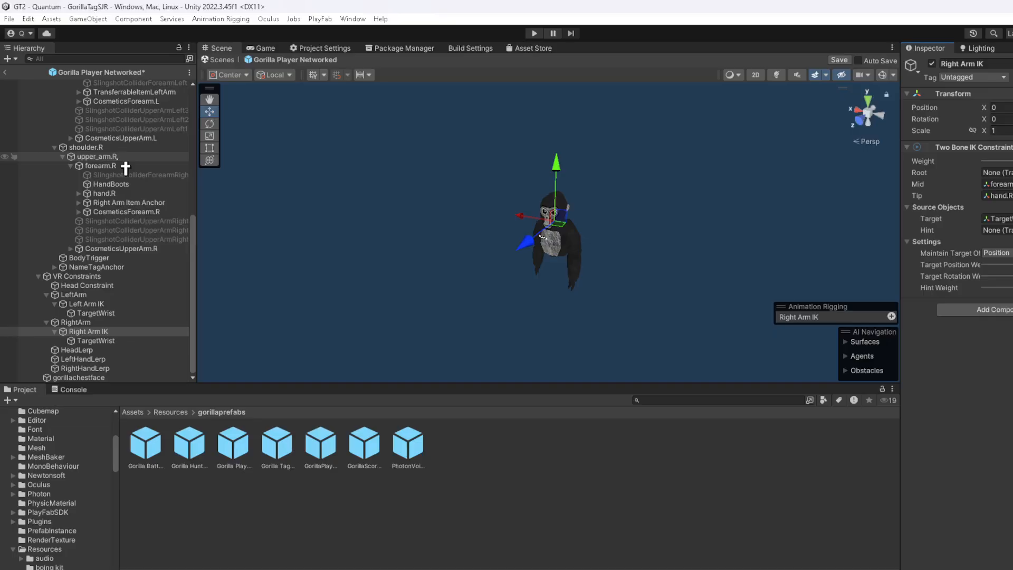
{"action": "left_click_drag", "start_coordinate": [119, 157], "coordinate": [996, 173]}
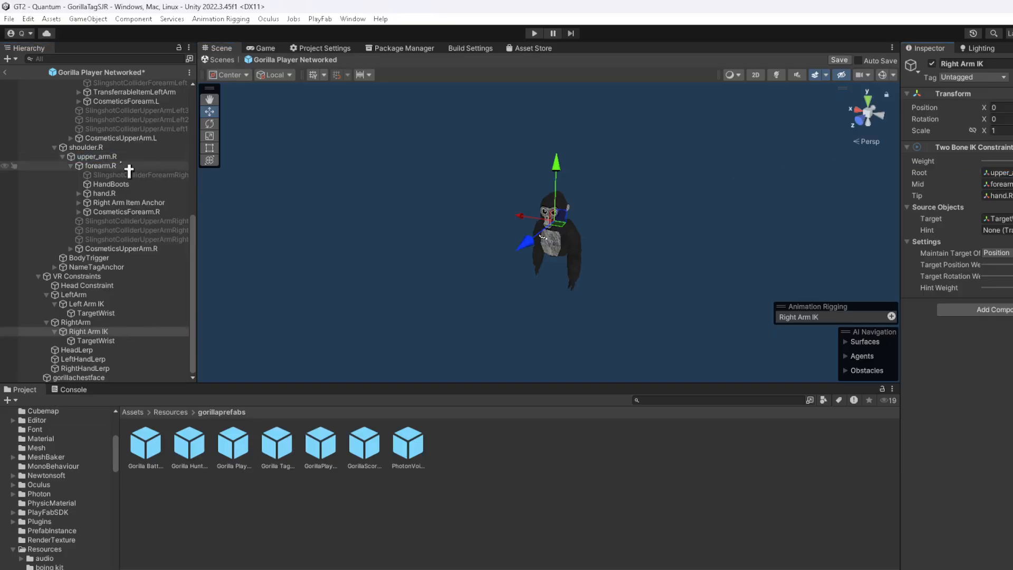
Collapse the expanded hierarchy branches and set VR Constraints as the Rig Builder's rig layer on the root Gorilla Player Networked object
{"action": "left_click", "coordinate": [54, 147]}
{"action": "left_click", "coordinate": [38, 276]}
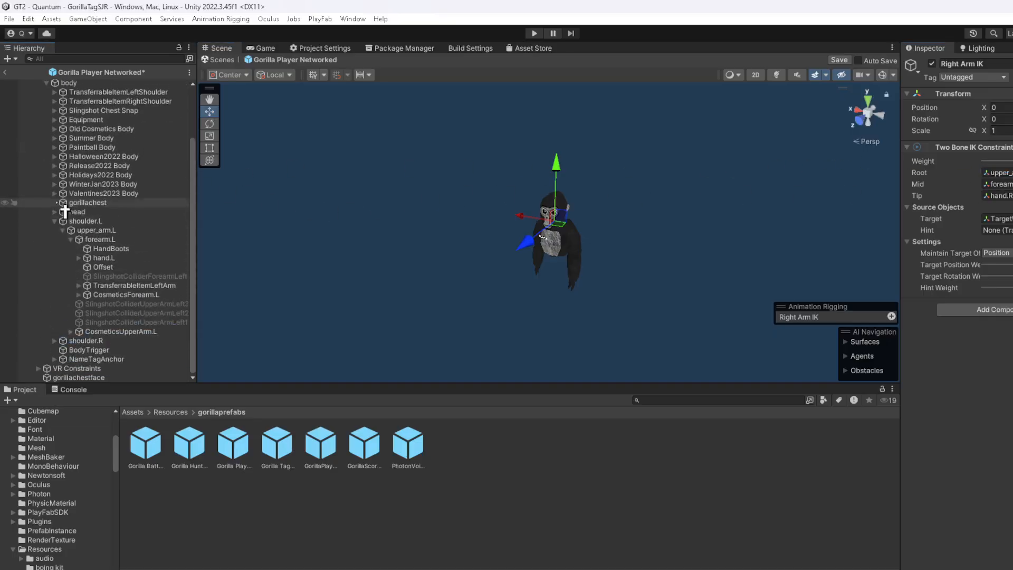
{"action": "left_click", "coordinate": [54, 221]}
{"action": "left_click", "coordinate": [46, 148]}
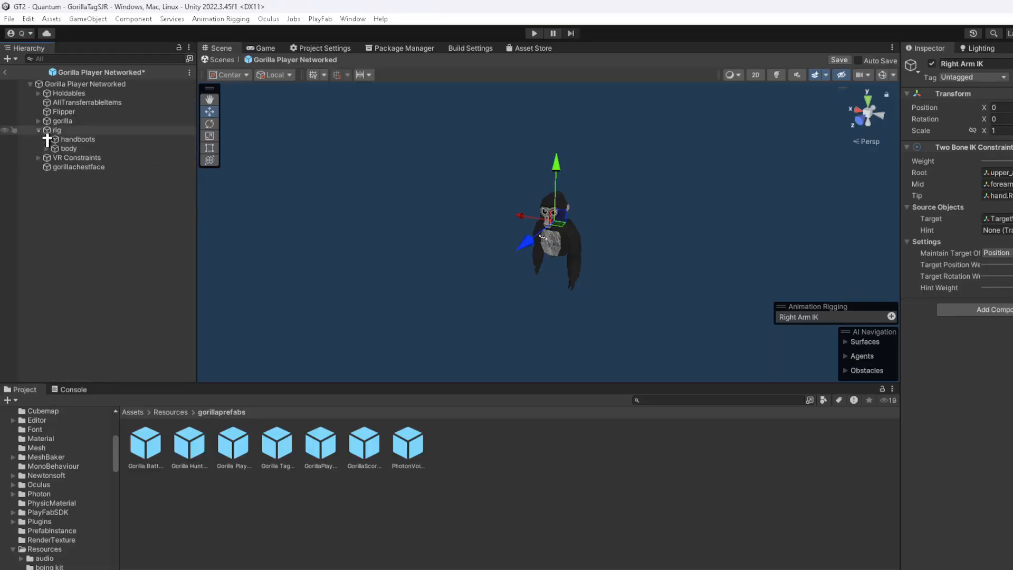
{"action": "left_click", "coordinate": [39, 130]}
{"action": "left_click", "coordinate": [112, 84]}
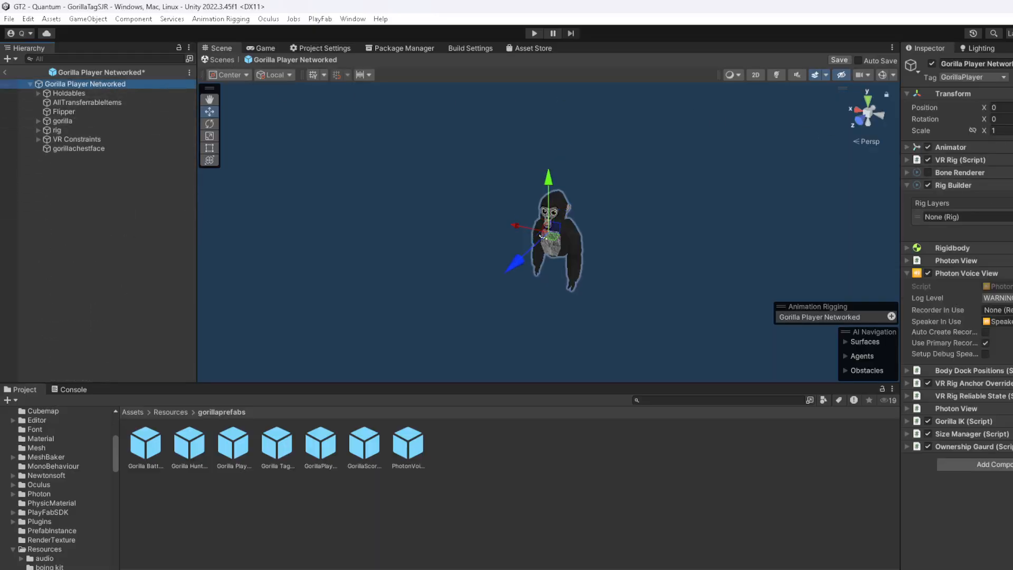
{"action": "left_click", "coordinate": [1012, 217]}
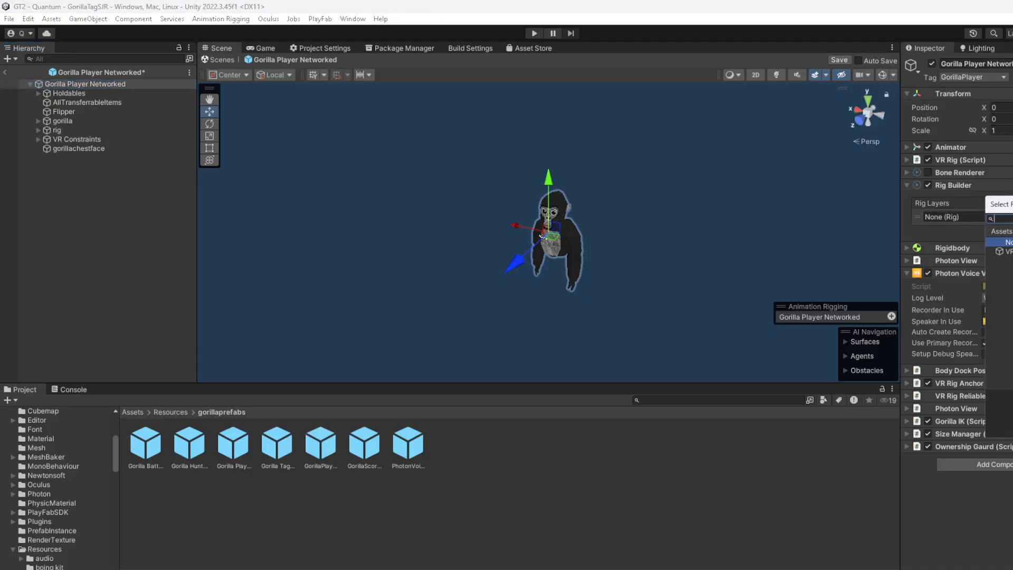
{"action": "double_click", "coordinate": [1005, 251]}
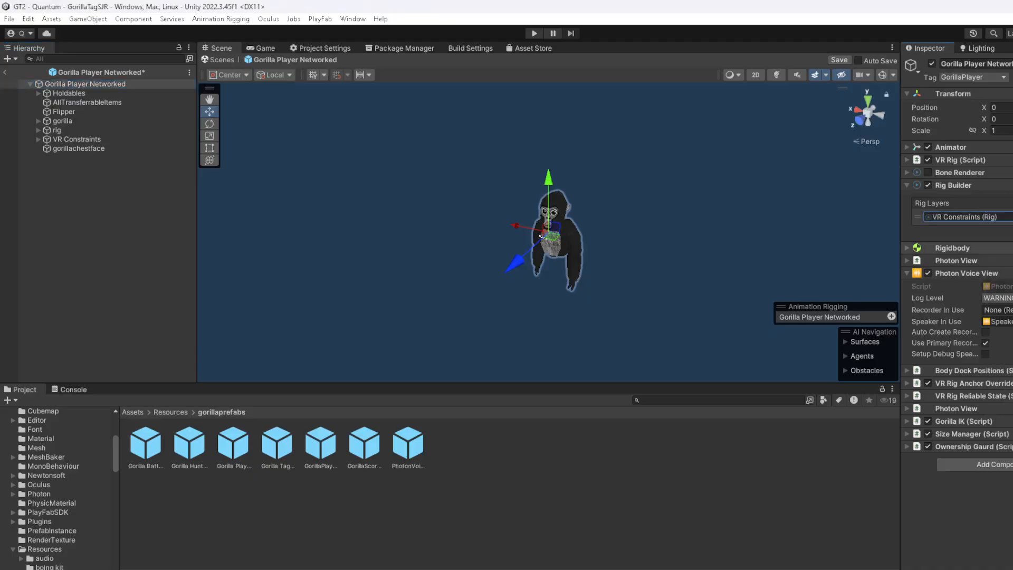
Save the player prefab, open the Gorilla Tag Manager prefab and replace its missing script with Photon View
{"action": "left_click", "coordinate": [535, 469]}
{"action": "double_click", "coordinate": [285, 447]}
{"action": "left_click", "coordinate": [538, 330]}
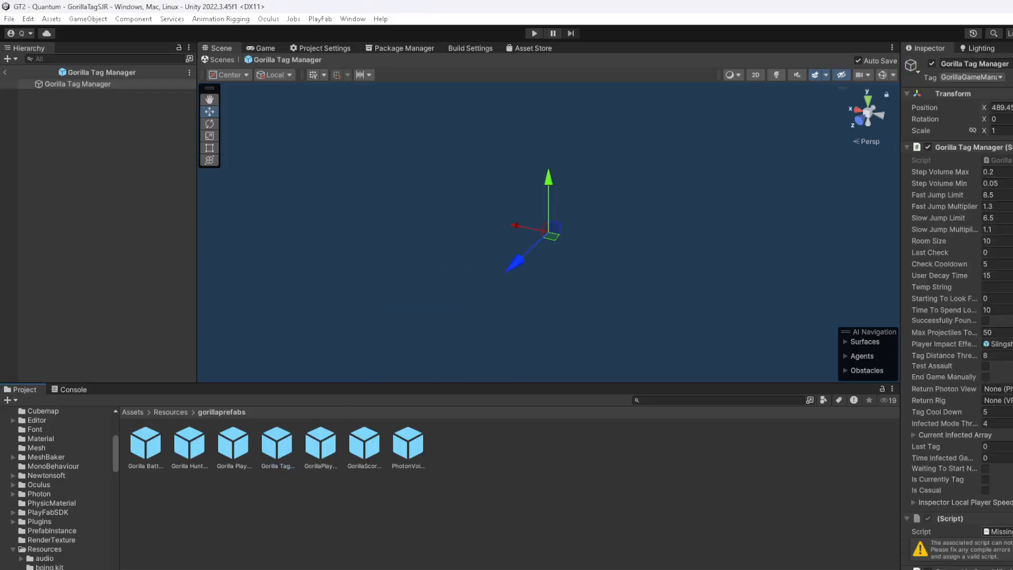
{"action": "left_click", "coordinate": [1012, 531]}
{"action": "type", "text": "photon"}
{"action": "double_click", "coordinate": [1009, 504]}
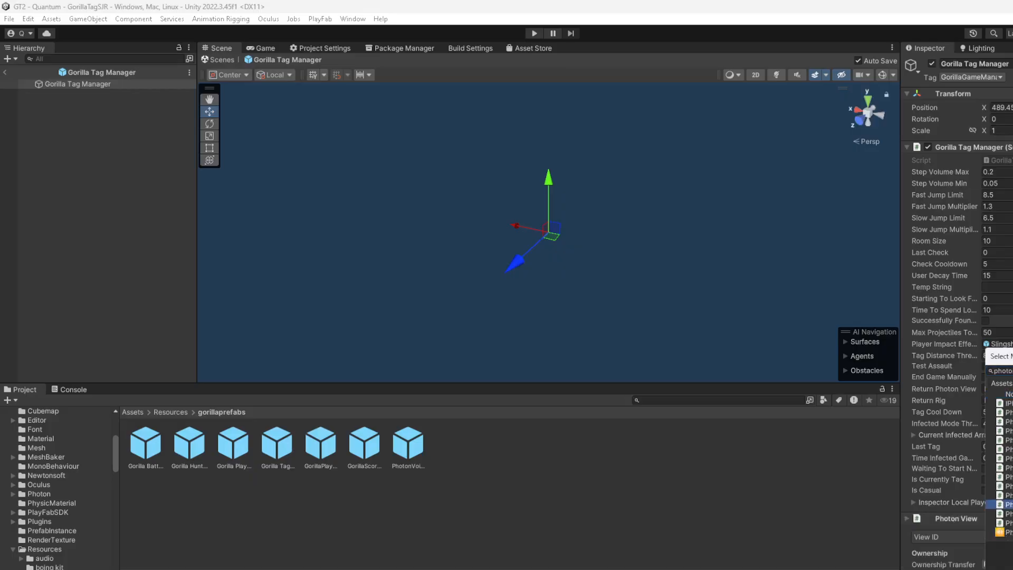
{"action": "left_click", "coordinate": [984, 518]}
Set the Gorilla Tag Manager's Photon View to Auto Find All observable search and Reliable Delta Compressed synchronization
{"action": "scroll", "coordinate": [993, 510], "scroll_direction": "down", "scroll_amount": 4}
{"action": "left_click", "coordinate": [1002, 492]}
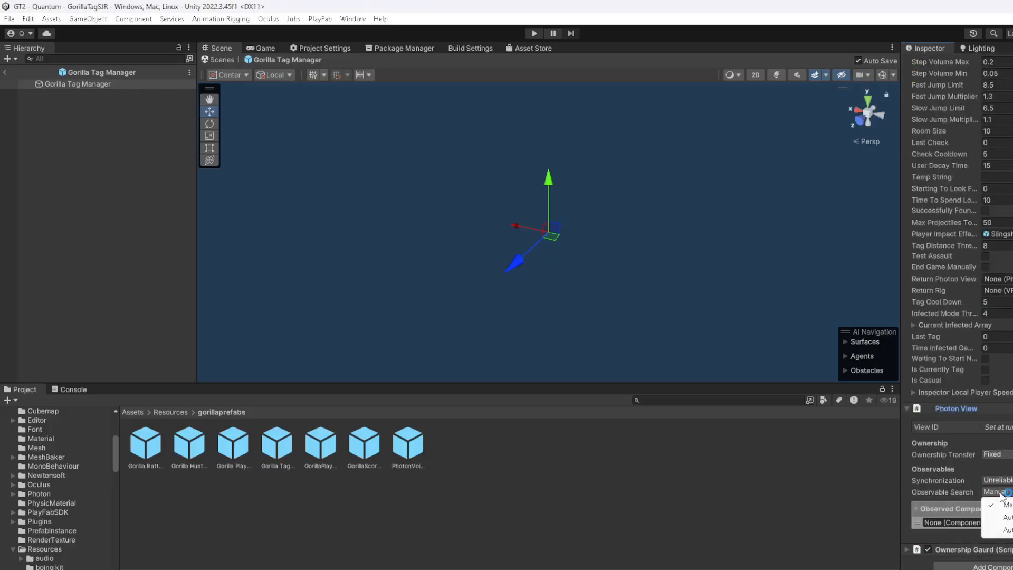
{"action": "left_click", "coordinate": [1007, 530]}
{"action": "left_click", "coordinate": [1007, 480]}
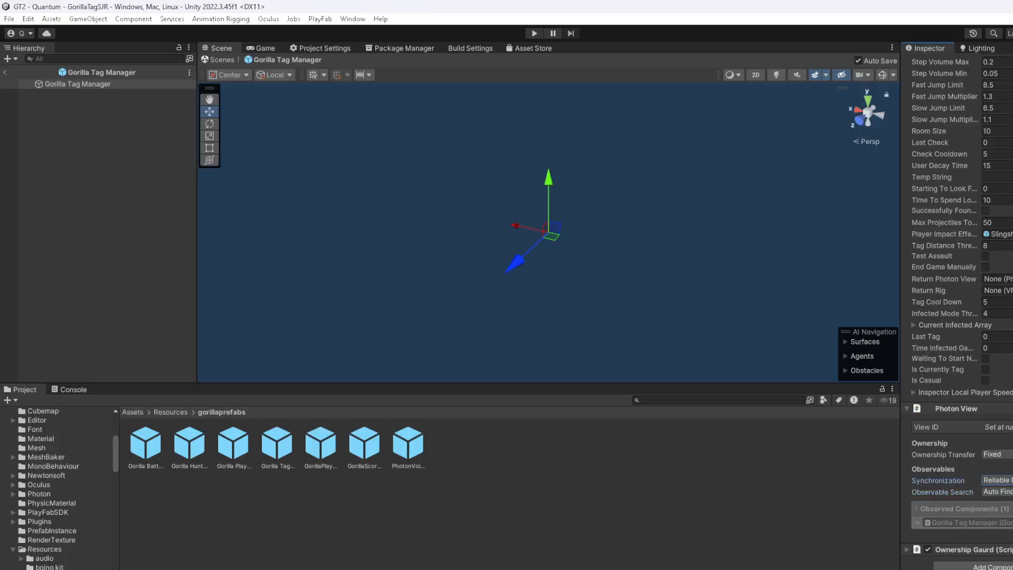
Open PhotonVoicePrefab and assign the Photon Voice Network script to its first missing script component
{"action": "left_click", "coordinate": [462, 466]}
{"action": "double_click", "coordinate": [408, 446]}
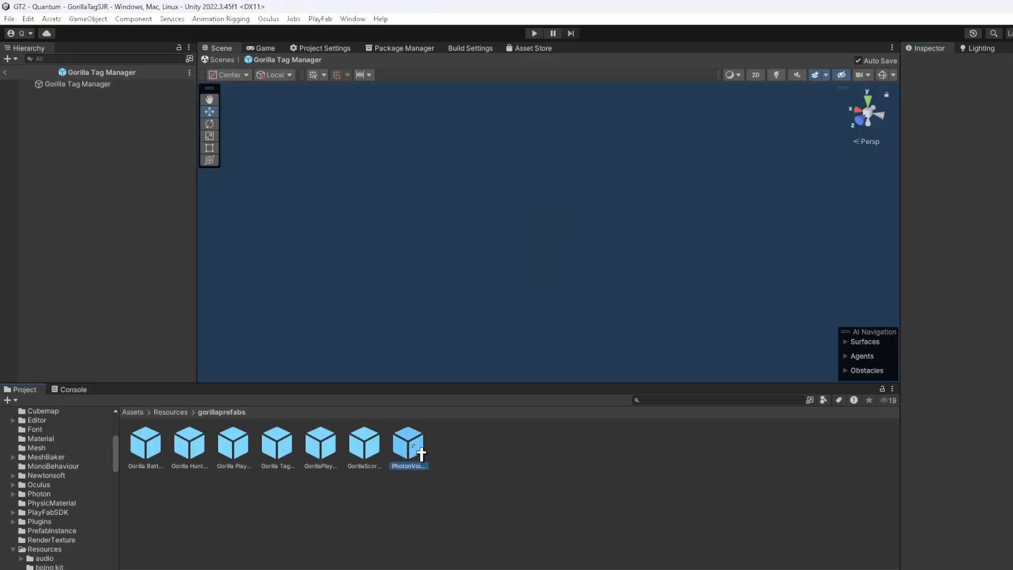
{"action": "left_click", "coordinate": [1011, 160]}
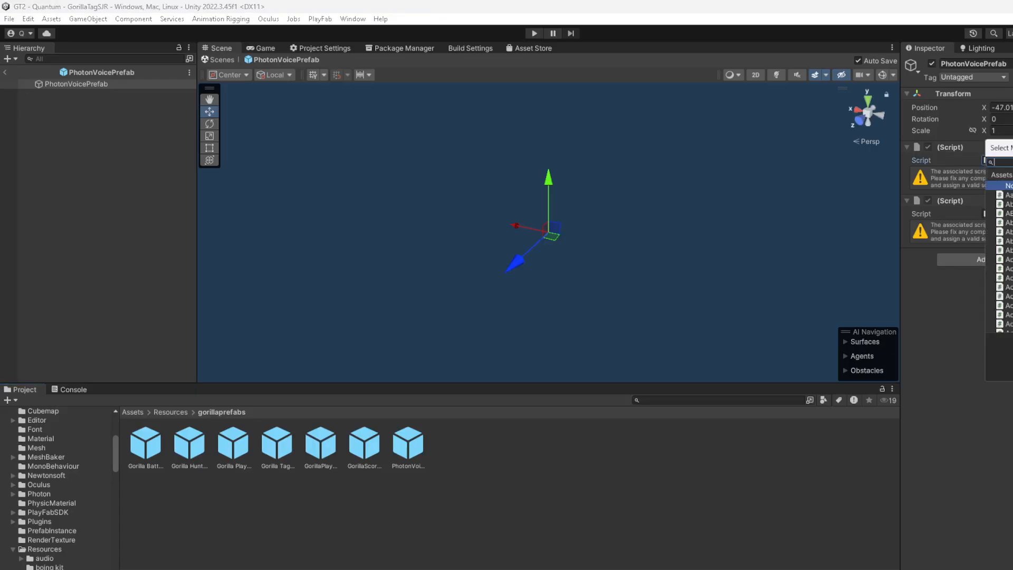
{"action": "type", "text": "photo"}
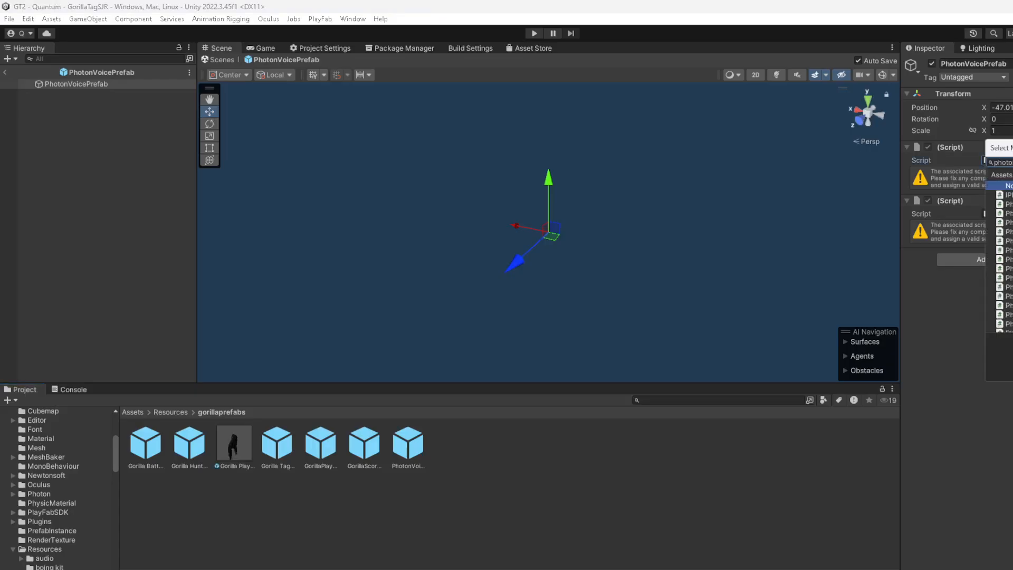
{"action": "type", "text": "vo"}
{"action": "left_click", "coordinate": [1009, 196]}
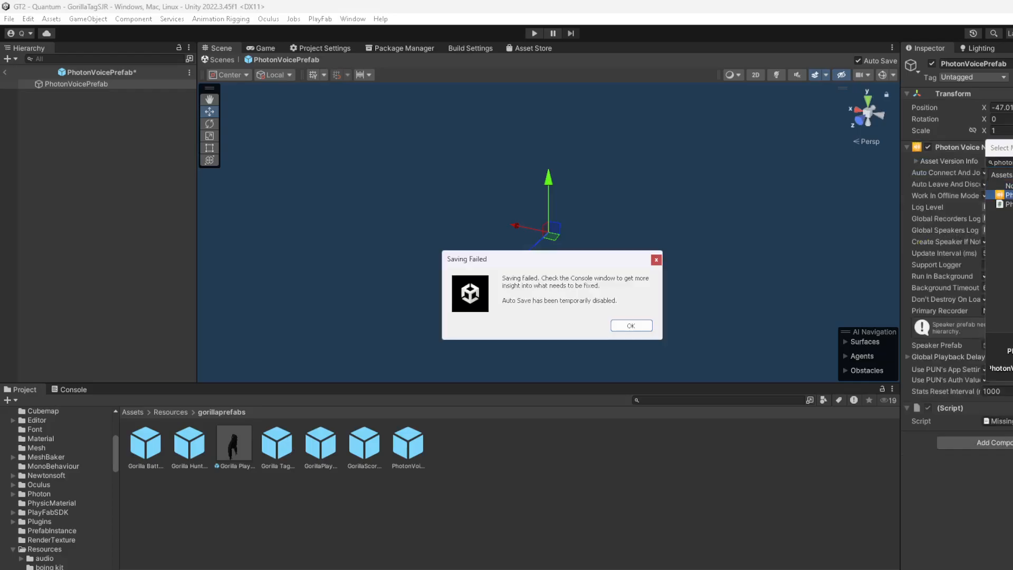
{"action": "left_click", "coordinate": [631, 326]}
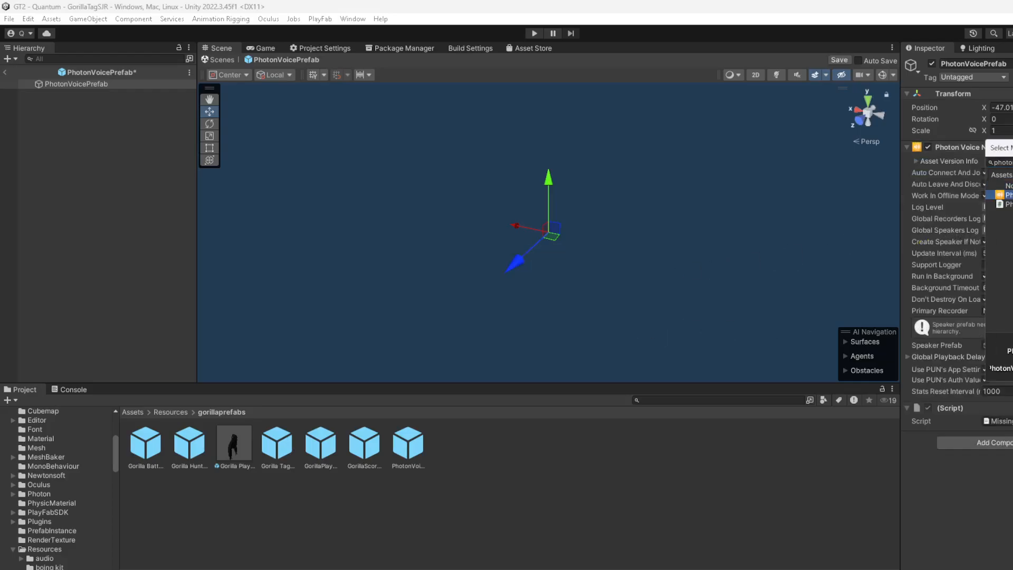
{"action": "key", "text": "Return"}
Replace PhotonVoicePrefab's remaining missing script with Recorder and assign that component as the Primary Recorder
{"action": "left_click", "coordinate": [1012, 421]}
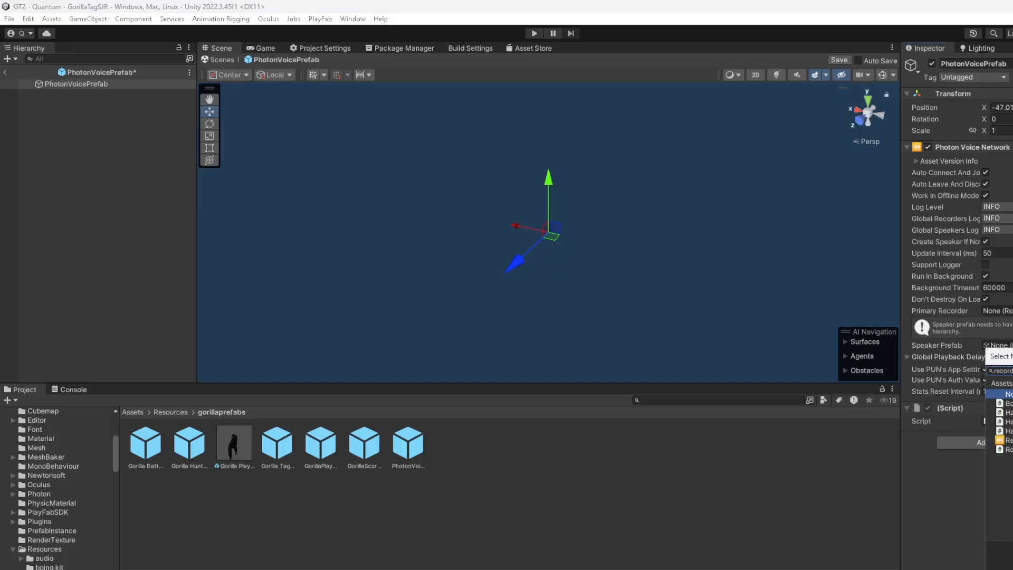
{"action": "double_click", "coordinate": [1009, 440]}
{"action": "left_click_drag", "start_coordinate": [959, 408], "coordinate": [995, 374]}
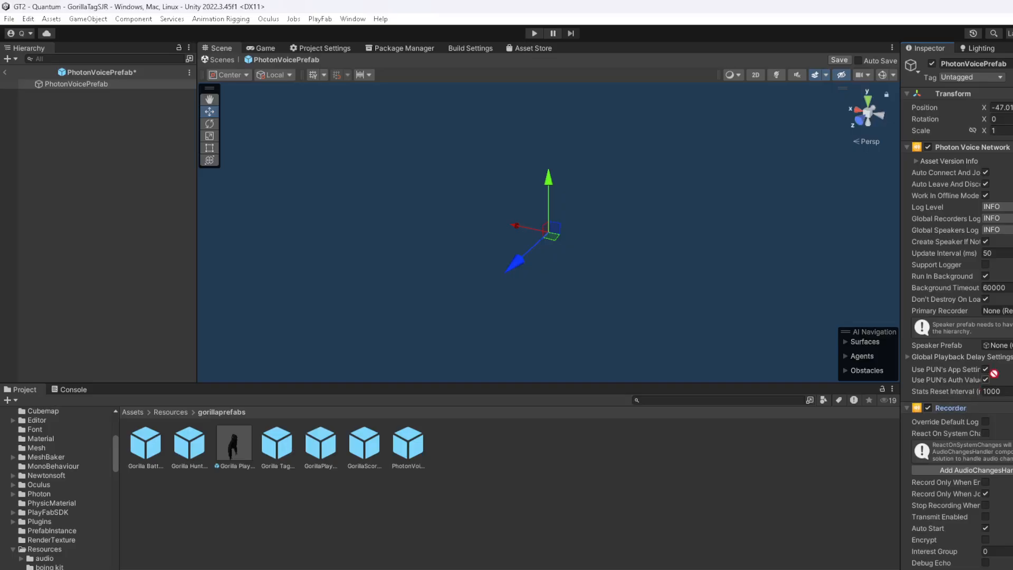
{"action": "left_click_drag", "start_coordinate": [1012, 318], "coordinate": [1012, 311]}
Turn on Transmit Enabled for the Recorder, then save PhotonVoicePrefab while returning to the main scene
{"action": "scroll", "coordinate": [994, 367], "scroll_direction": "down", "scroll_amount": 5}
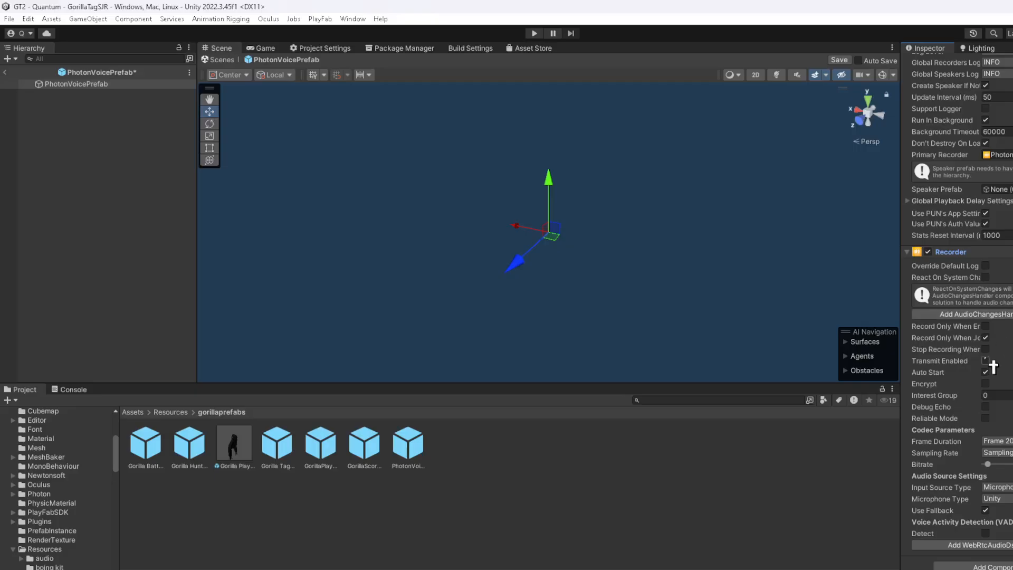
{"action": "left_click", "coordinate": [714, 486]}
{"action": "left_click", "coordinate": [224, 60]}
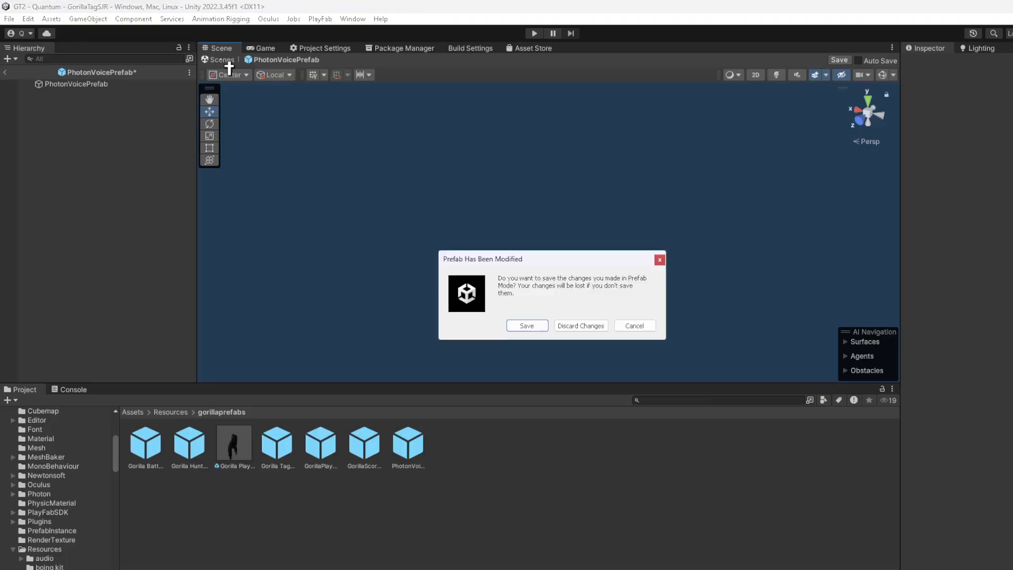
{"action": "left_click", "coordinate": [528, 324]}
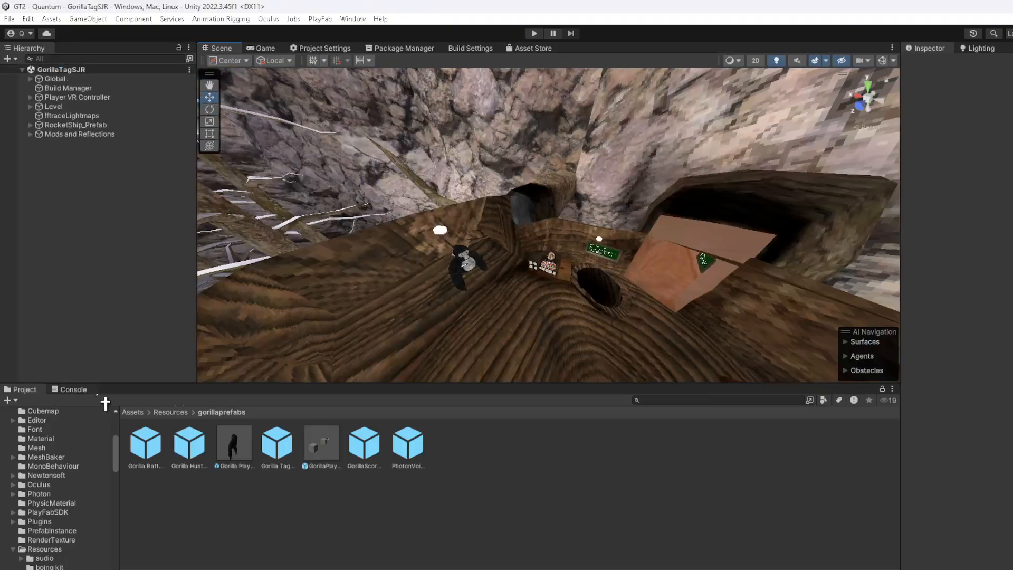
Clear the console messages and return to the project's prefab assets
{"action": "left_click", "coordinate": [73, 389]}
{"action": "left_click", "coordinate": [13, 400]}
{"action": "left_click", "coordinate": [24, 390]}
Add PhotonVoicePrefab to the GorillaTagSJR scene and place it first in the hierarchy, above Global
{"action": "left_click", "coordinate": [408, 458]}
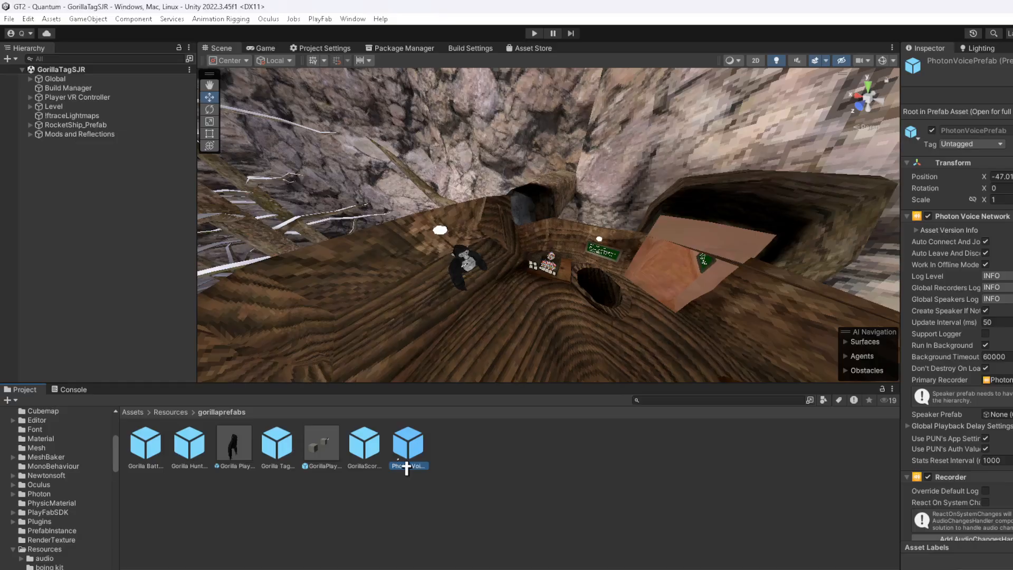
{"action": "left_click_drag", "start_coordinate": [423, 462], "coordinate": [135, 226]}
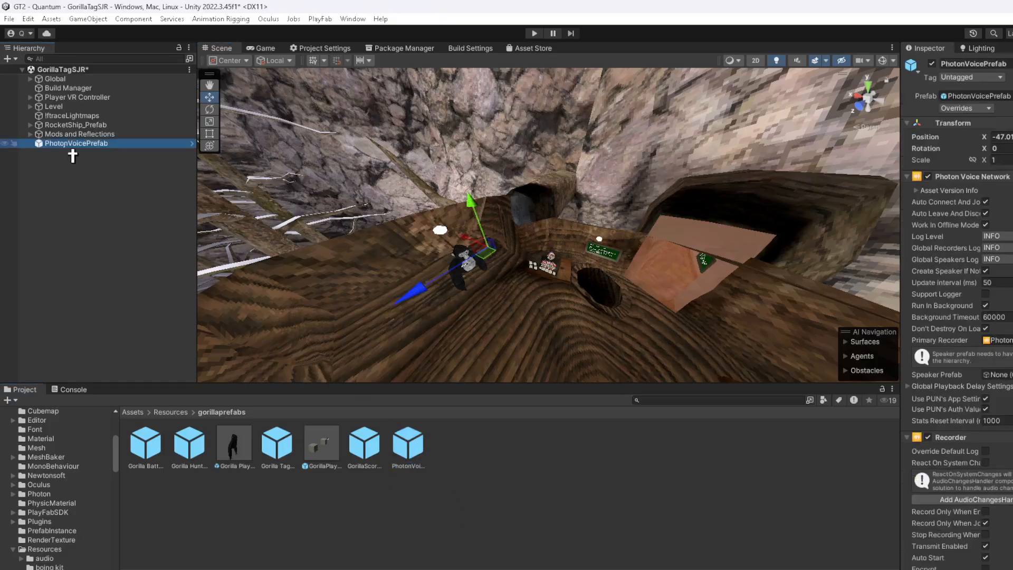
{"action": "left_click_drag", "start_coordinate": [75, 152], "coordinate": [79, 75]}
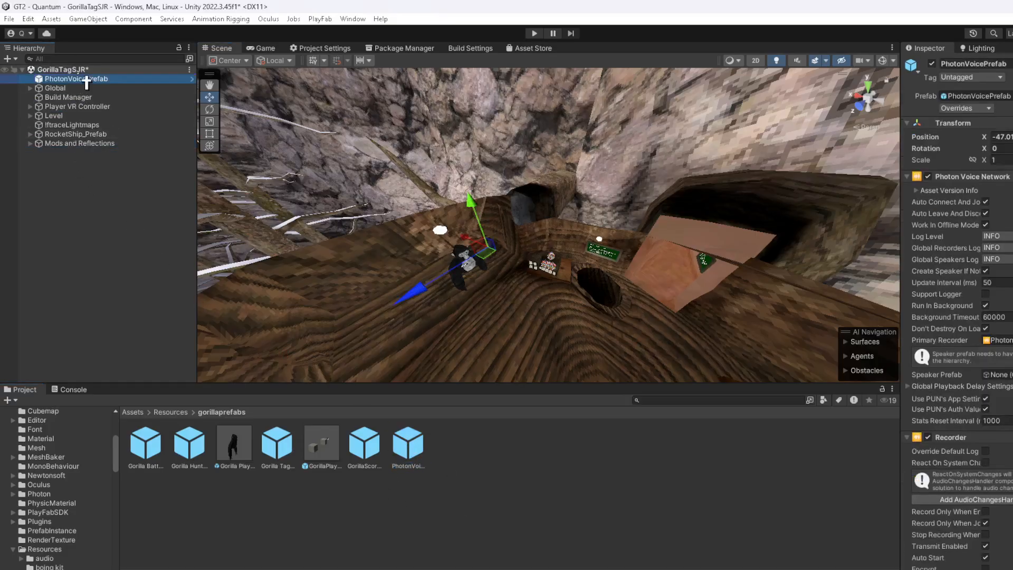
Assign the scene's PhotonVoicePrefab to its reference in the Photon Network Controller on Global's Photon Manager
{"action": "left_click", "coordinate": [31, 88]}
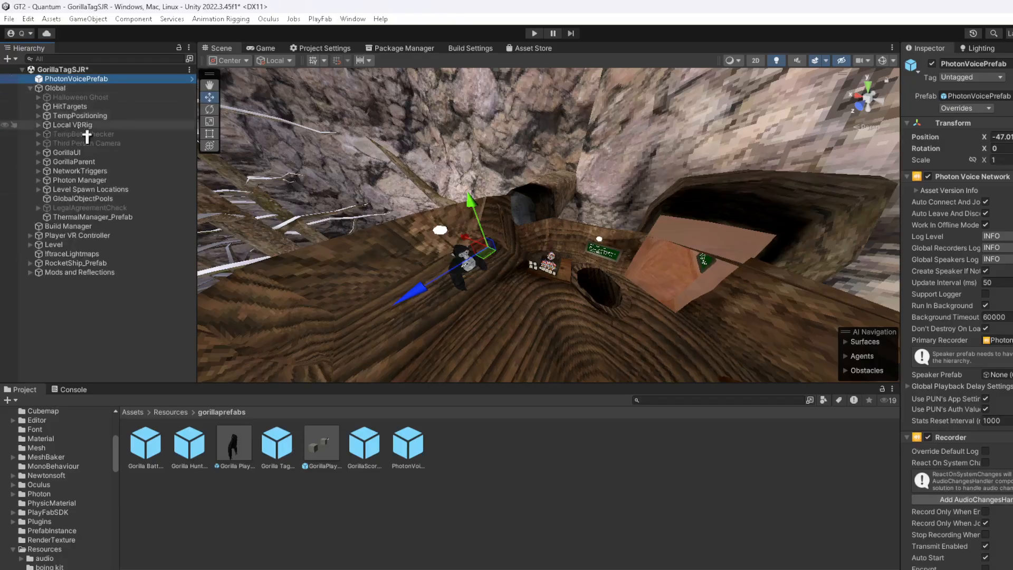
{"action": "left_click", "coordinate": [79, 180]}
{"action": "left_click_drag", "start_coordinate": [63, 81], "coordinate": [879, 93]}
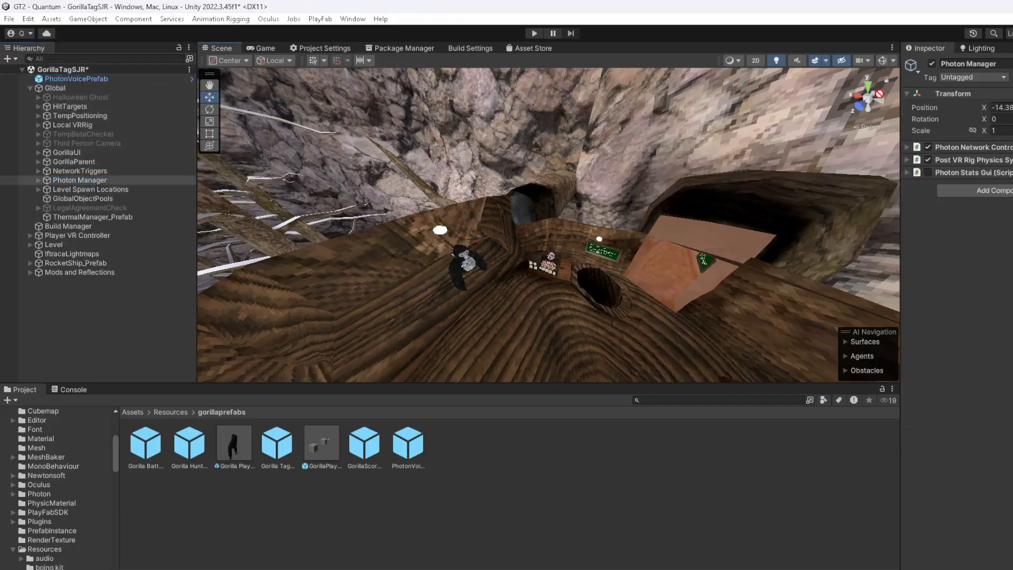
{"action": "left_click_drag", "start_coordinate": [997, 150], "coordinate": [1010, 298]}
{"action": "left_click", "coordinate": [607, 476]}
Go back to the root Assets folder, collapse the Global object and save the scene
{"action": "left_click", "coordinate": [132, 412]}
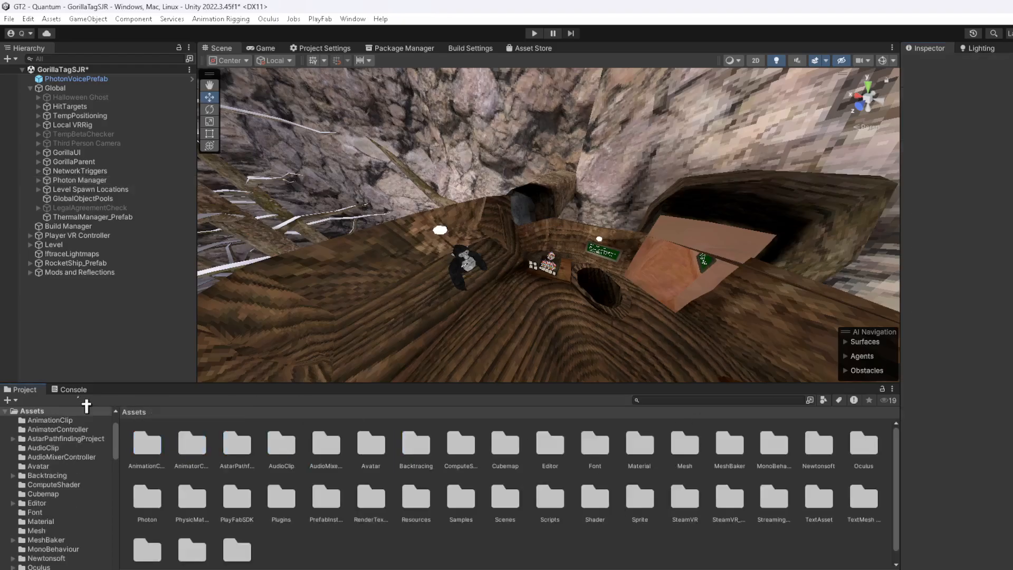
{"action": "left_click", "coordinate": [30, 88]}
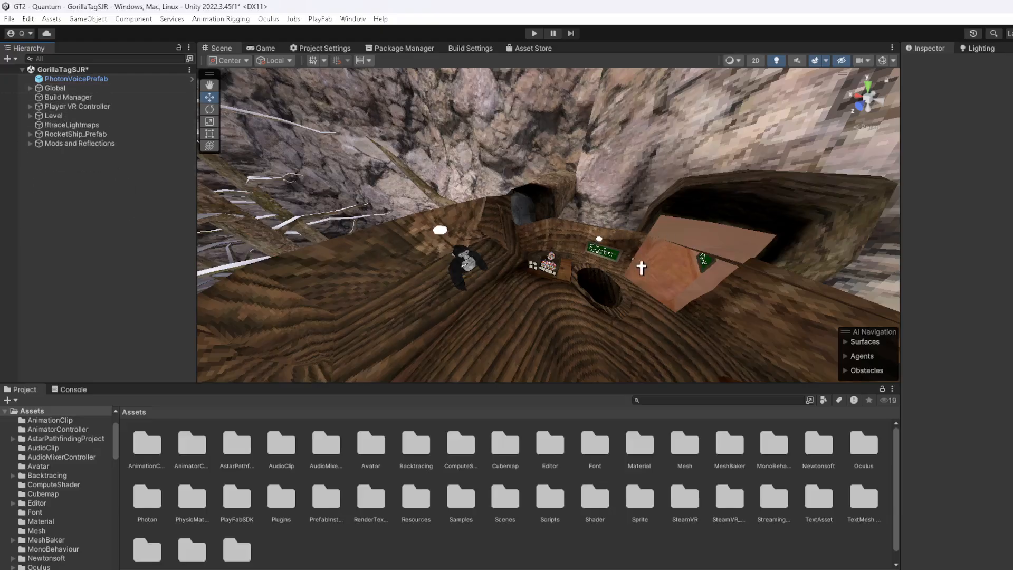
{"action": "key", "text": "ctrl+s"}
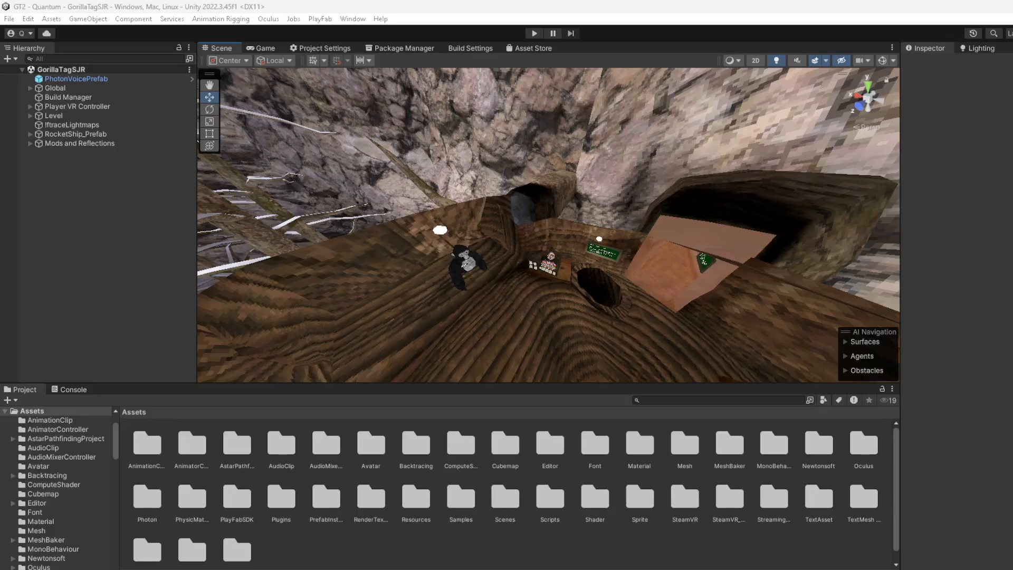
Switch to Discord, view the WASD Player post in the scripts channel, and return to Unity
{"action": "left_click_drag", "start_coordinate": [0, 31], "coordinate": [412, 165]}
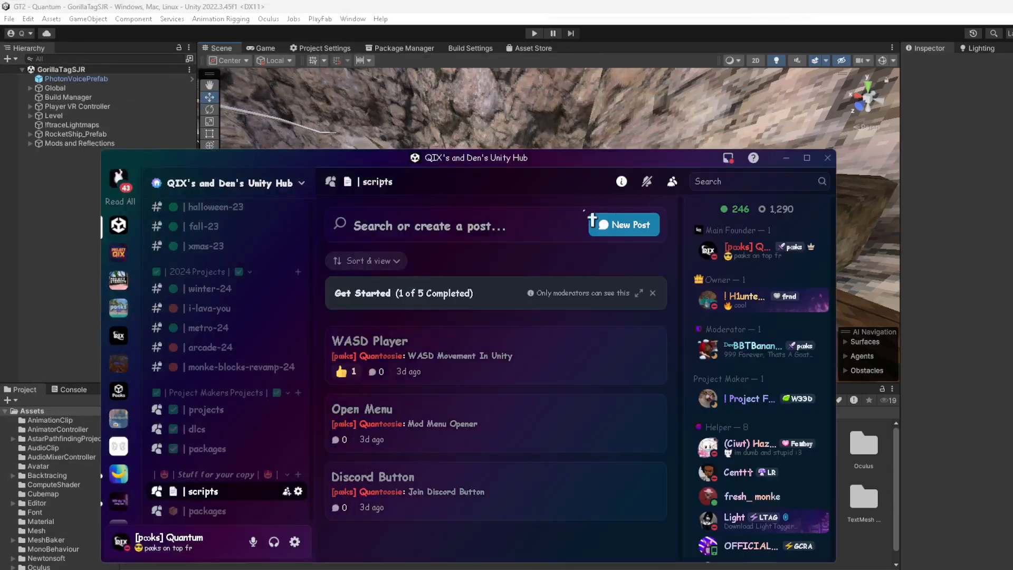
{"action": "left_click", "coordinate": [808, 158]}
{"action": "left_click", "coordinate": [324, 194]}
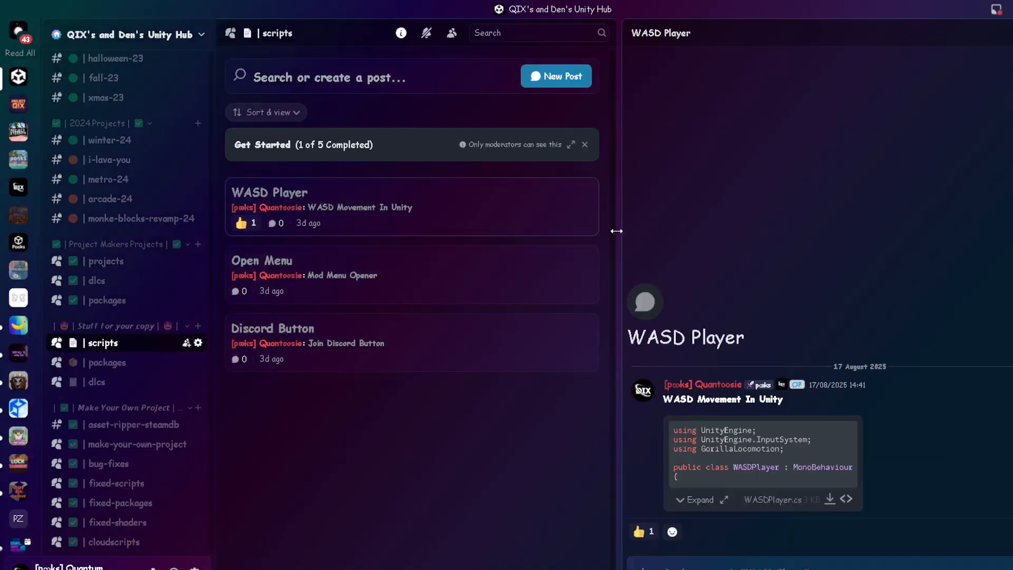
{"action": "key", "text": "alt+Tab"}
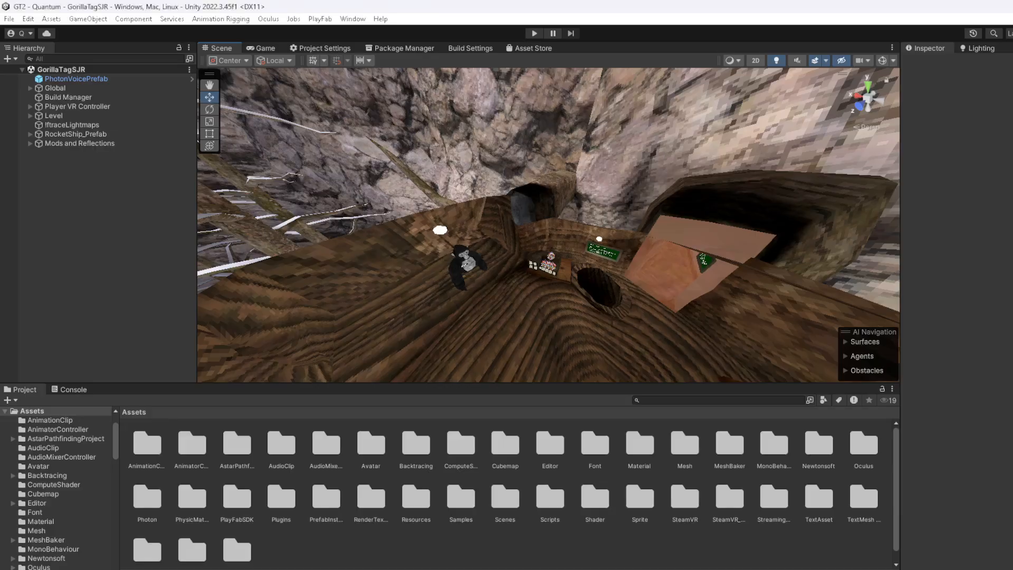
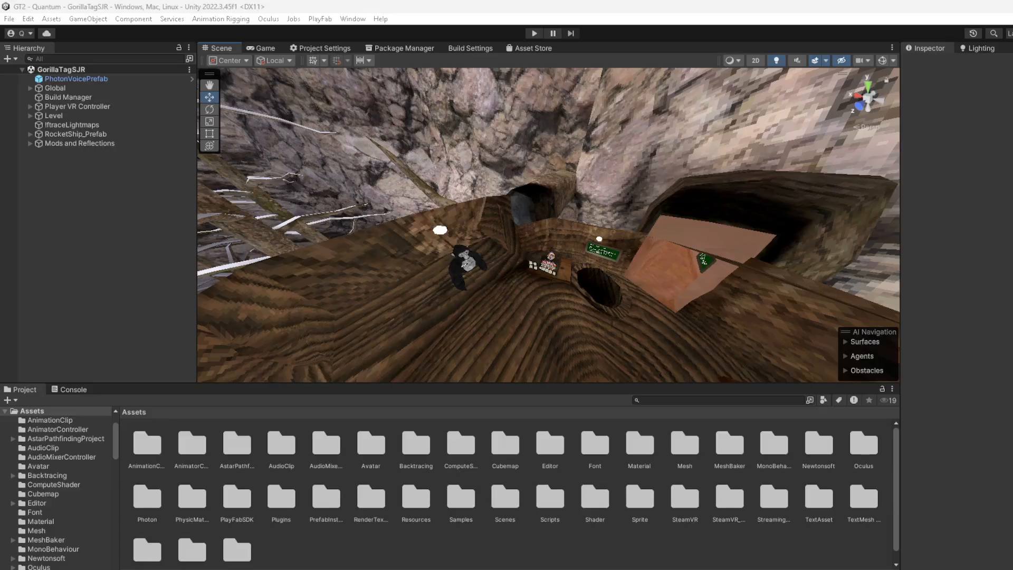
Set up a WASD object under Mods and Reflections with the WASD Player script, GorillaPlayer, Main Camera, move speed 7 and rotation speed 0.05
{"action": "scroll", "coordinate": [391, 537], "scroll_direction": "down", "scroll_amount": 1}
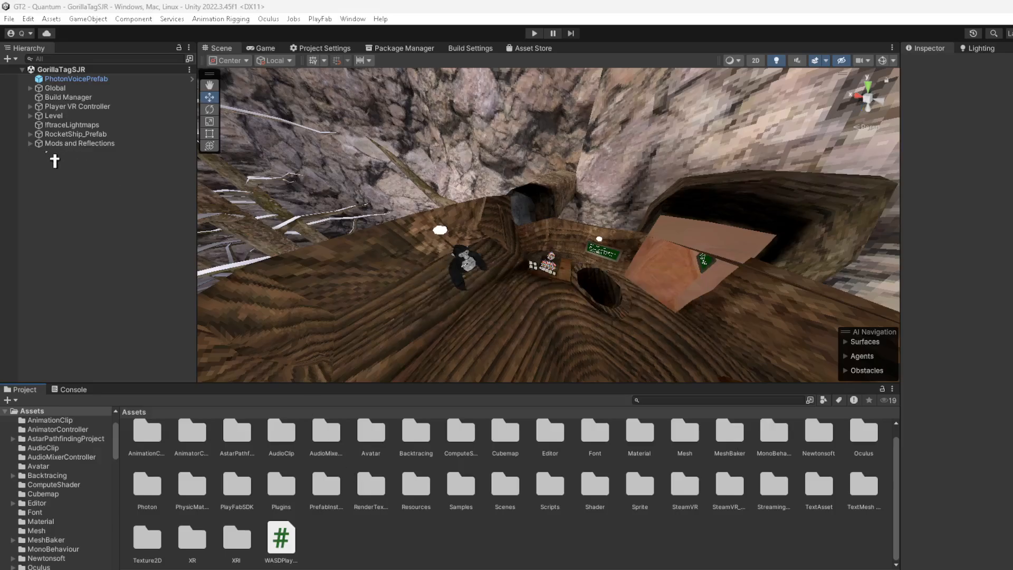
{"action": "left_click_drag", "start_coordinate": [38, 153], "coordinate": [38, 153]}
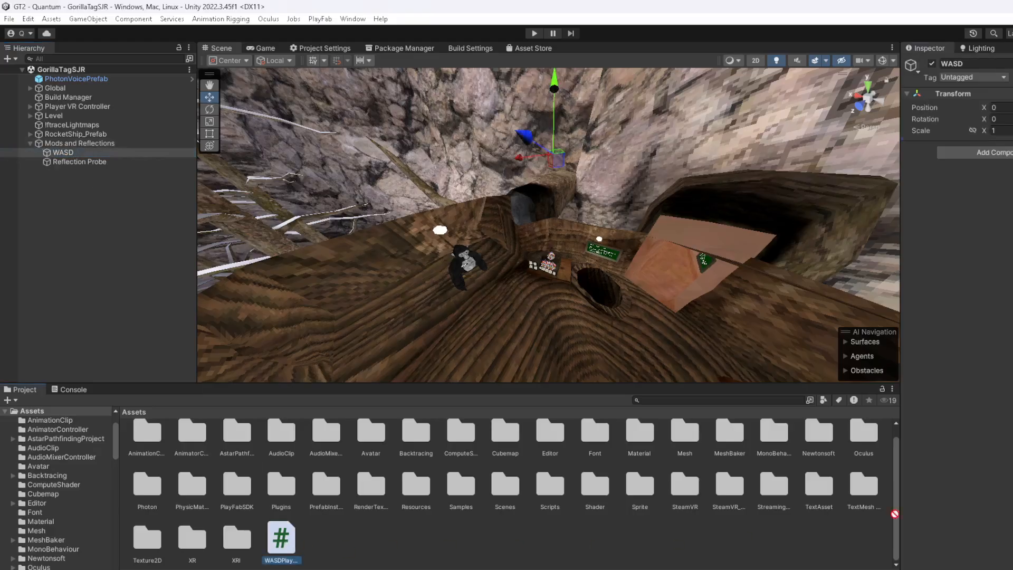
{"action": "left_click", "coordinate": [1012, 172]}
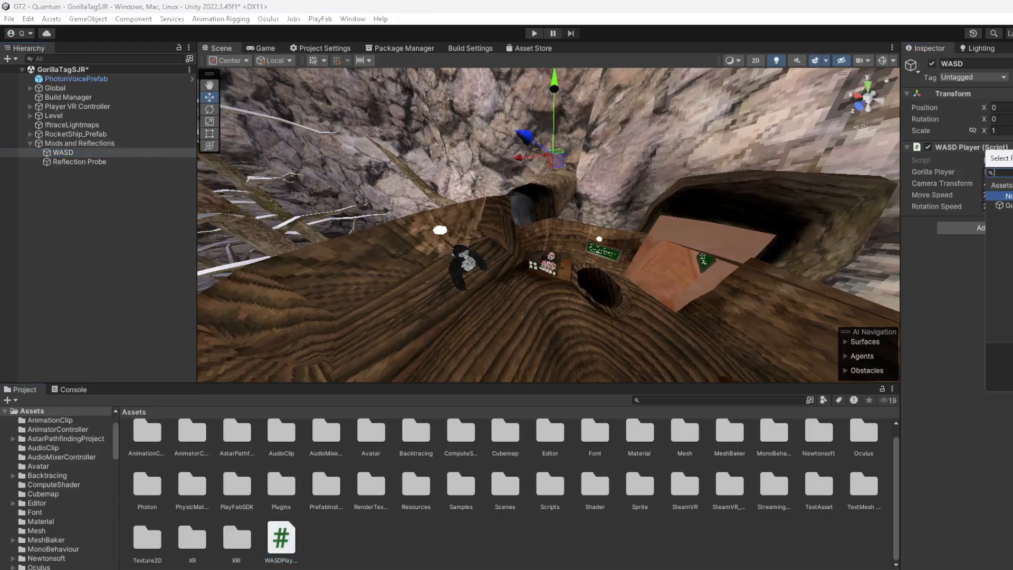
{"action": "double_click", "coordinate": [1010, 207]}
{"action": "left_click", "coordinate": [1012, 183]}
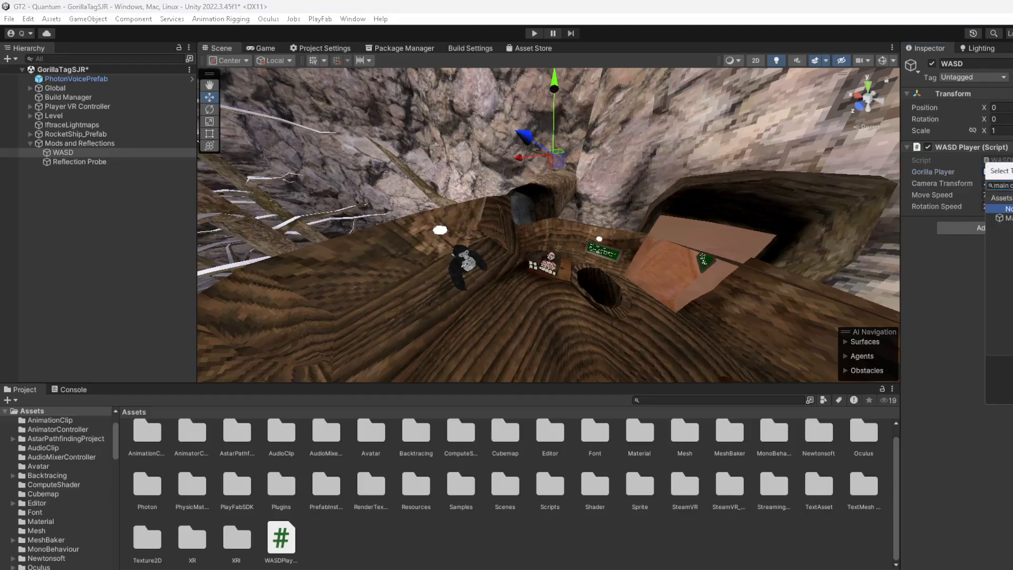
{"action": "double_click", "coordinate": [1009, 218]}
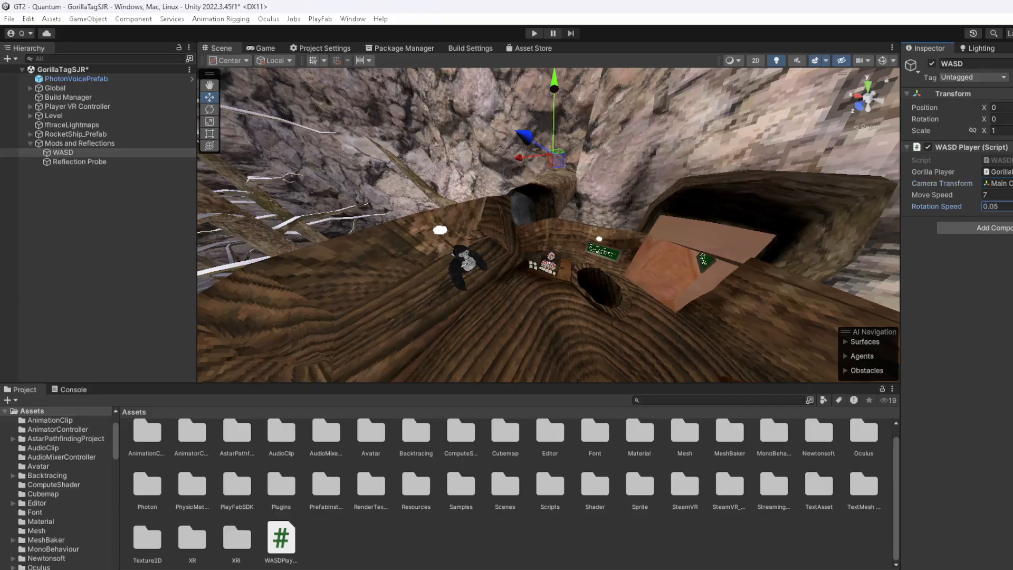
Deselect the WASD object, check the console for errors and collapse Mods and Reflections in the hierarchy
{"action": "left_click", "coordinate": [112, 227]}
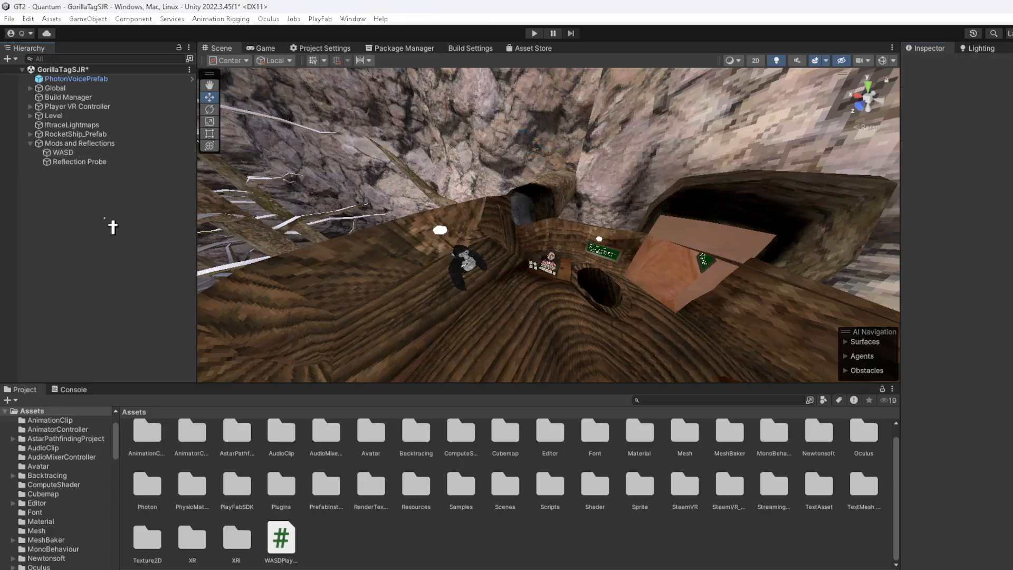
{"action": "left_click", "coordinate": [73, 389]}
{"action": "left_click", "coordinate": [27, 391]}
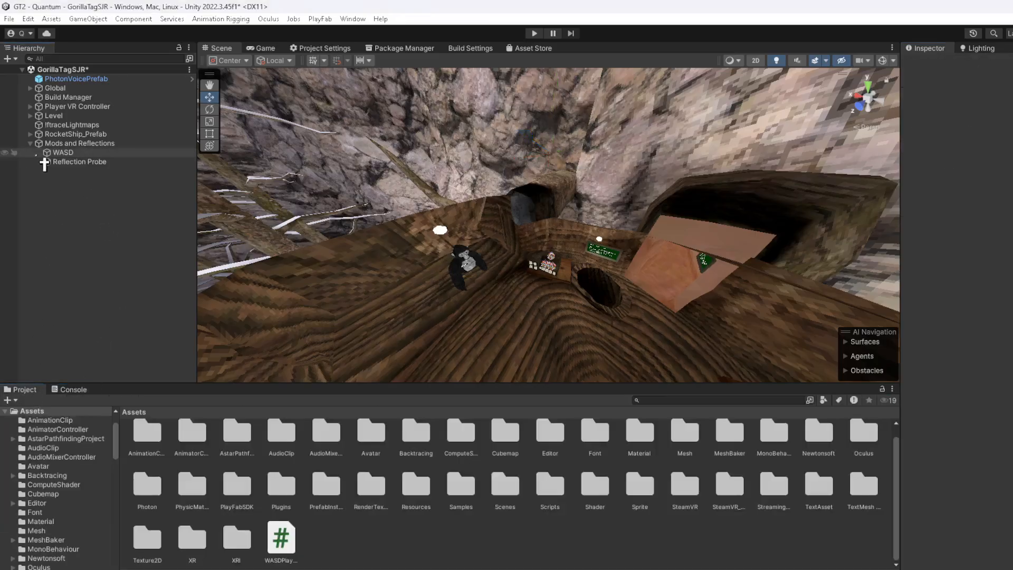
{"action": "left_click", "coordinate": [30, 143]}
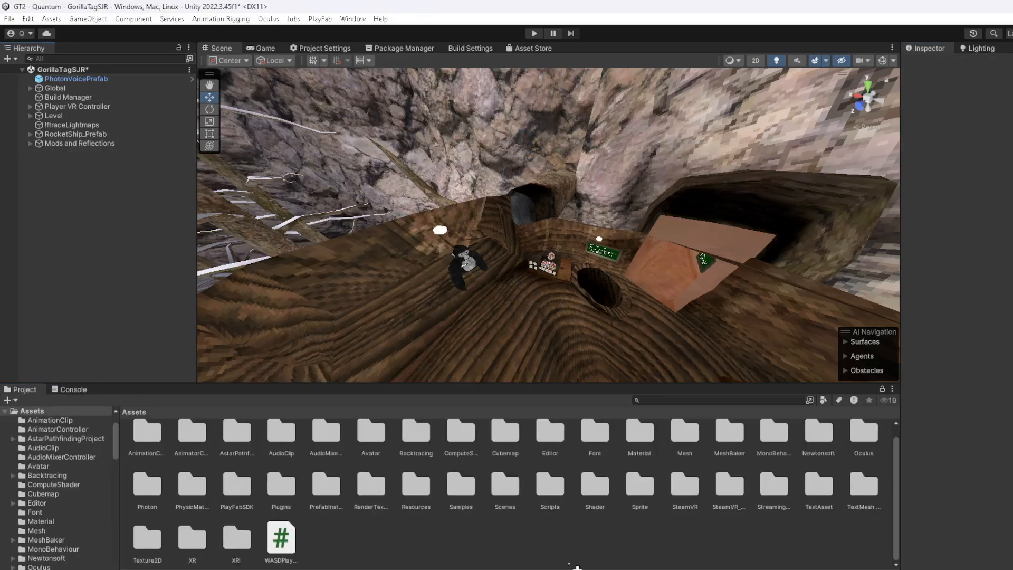
Switch to Discord and upload ServerSided.cs to the Server Sided Cosmetics Unity Method post in the bug-fixes channel
{"action": "left_click", "coordinate": [578, 569]}
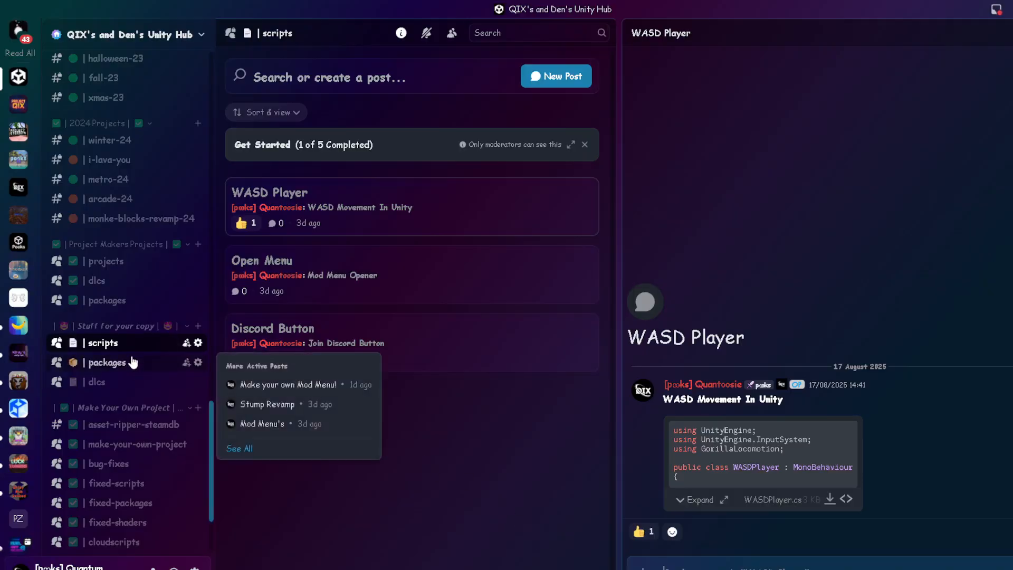
{"action": "left_click", "coordinate": [124, 465]}
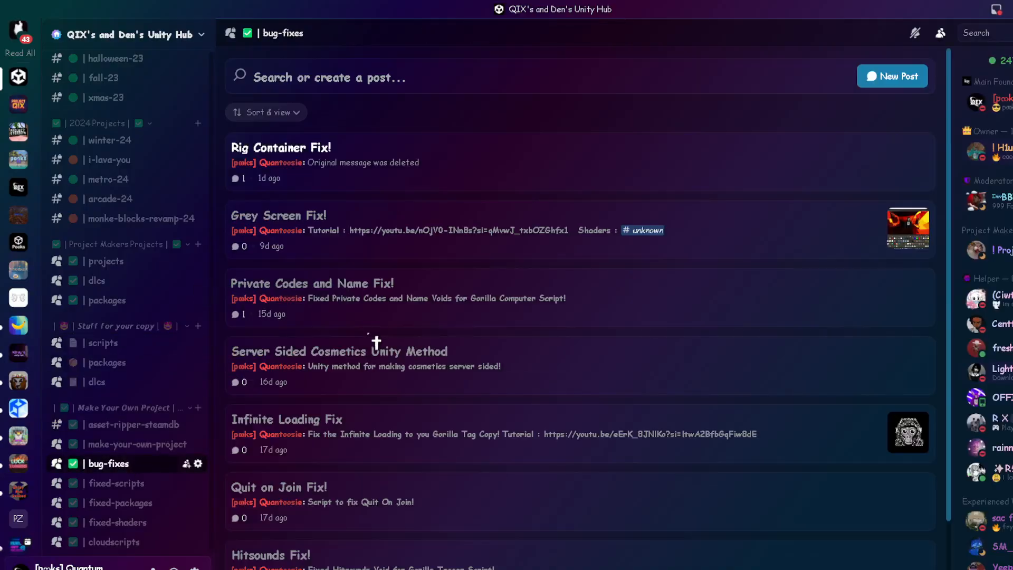
{"action": "left_click", "coordinate": [381, 367]}
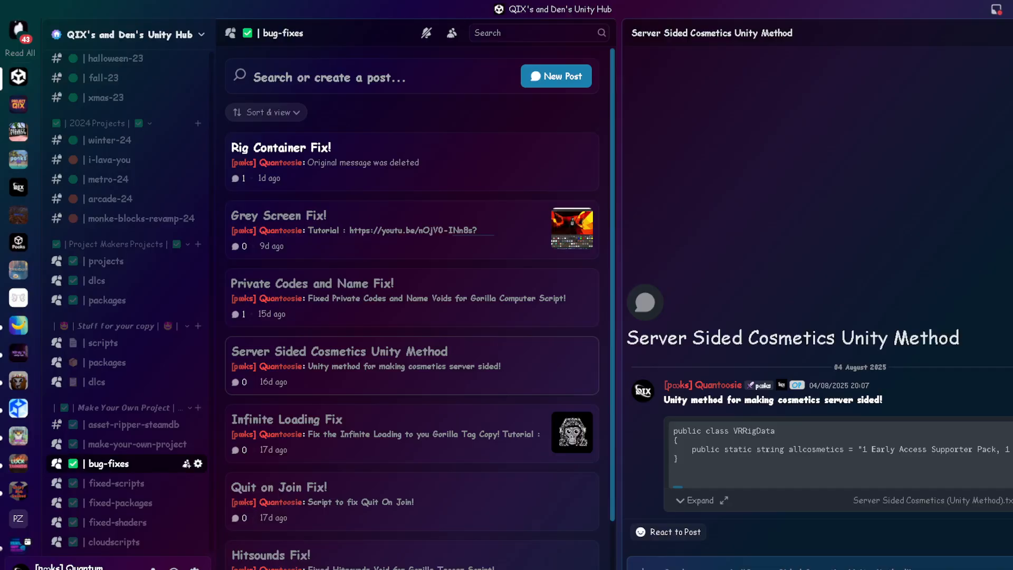
{"action": "left_click_drag", "start_coordinate": [1012, 348], "coordinate": [826, 445]}
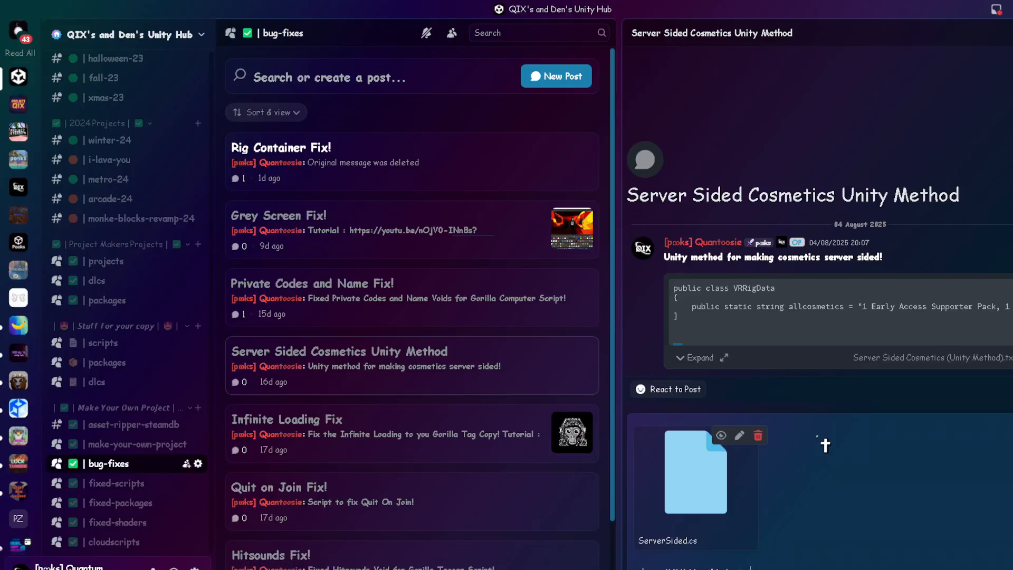
{"action": "key", "text": "Return"}
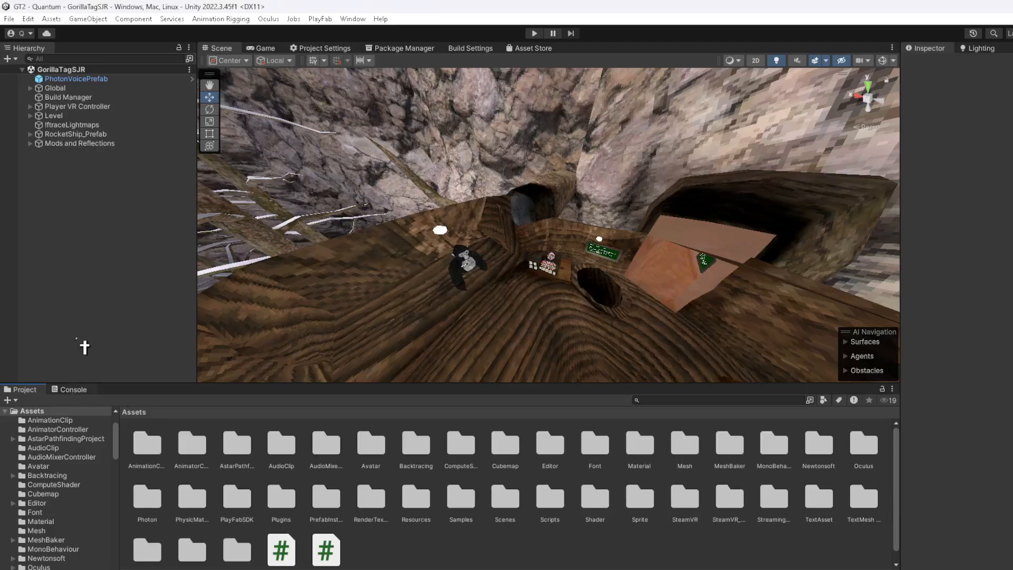
Check the console for errors with the ServerSided script in the project, and return to the project files
{"action": "left_click", "coordinate": [73, 390]}
{"action": "left_click", "coordinate": [9, 400]}
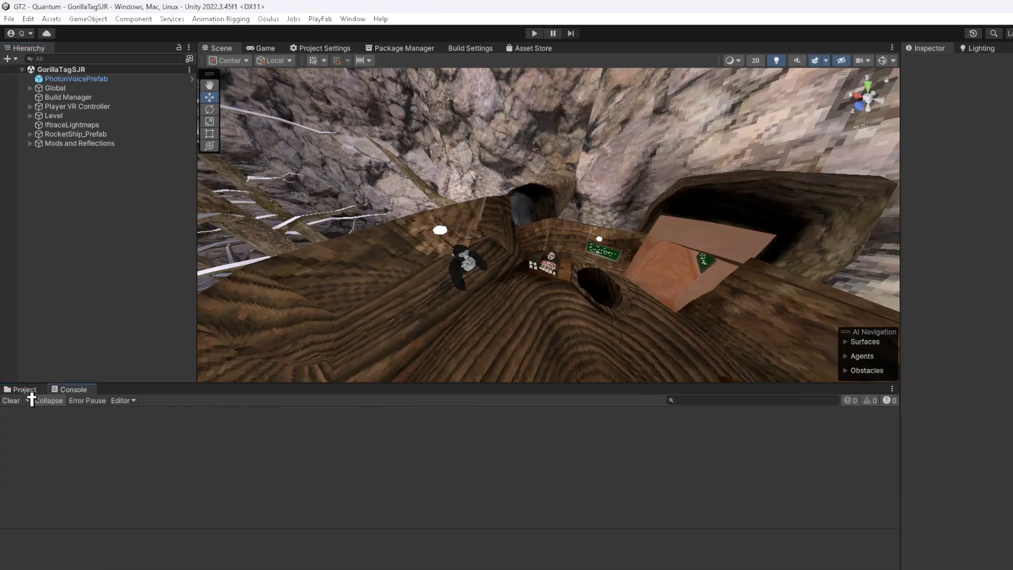
{"action": "left_click", "coordinate": [24, 389]}
Attach the ServerSided script to GorillaPlayer under Player VR Controller, assign its VR Rig reference and collapse the object
{"action": "left_click", "coordinate": [30, 106]}
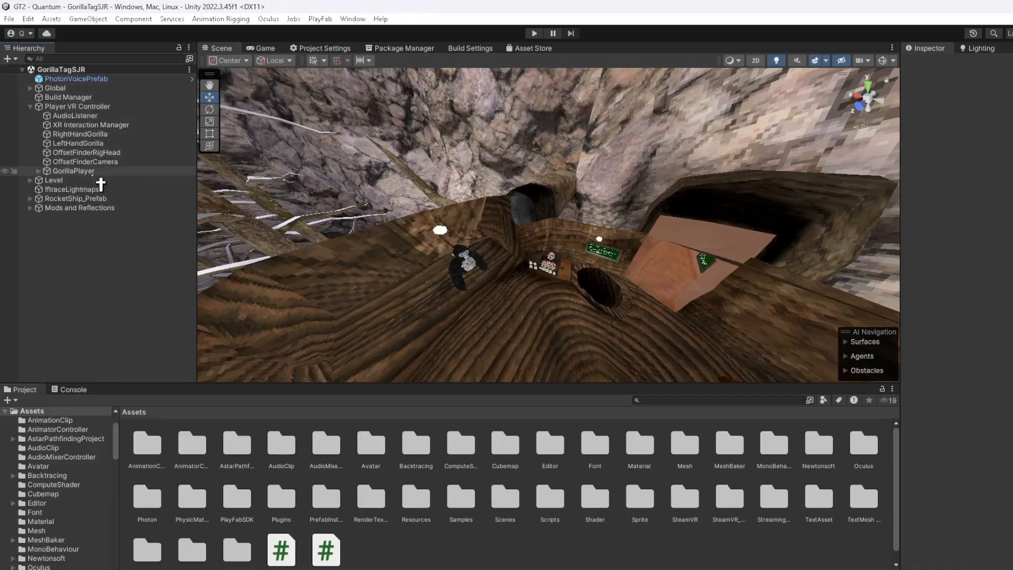
{"action": "left_click", "coordinate": [74, 170]}
{"action": "scroll", "coordinate": [664, 498], "scroll_direction": "down", "scroll_amount": 1}
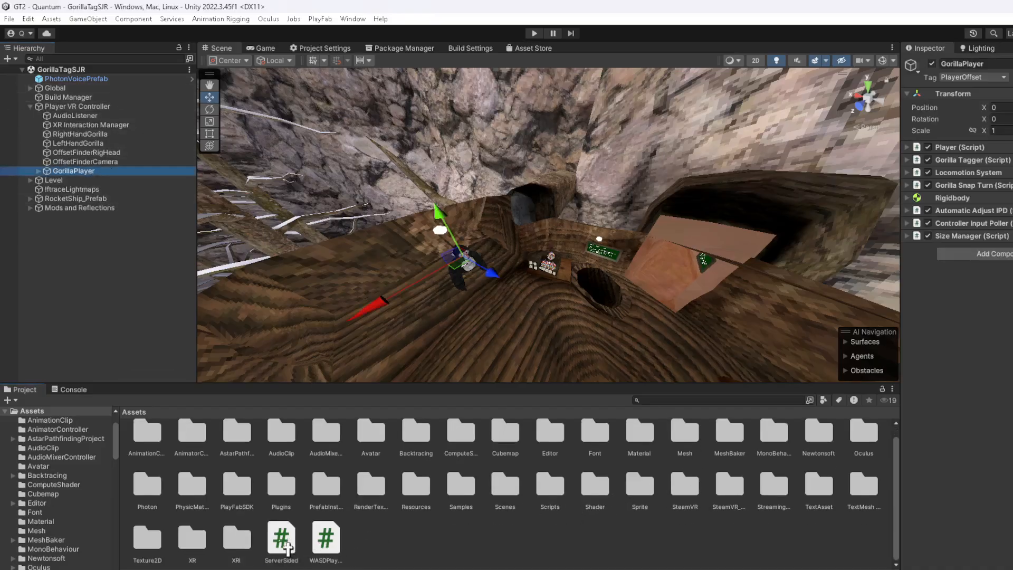
{"action": "left_click_drag", "start_coordinate": [284, 543], "coordinate": [992, 244]}
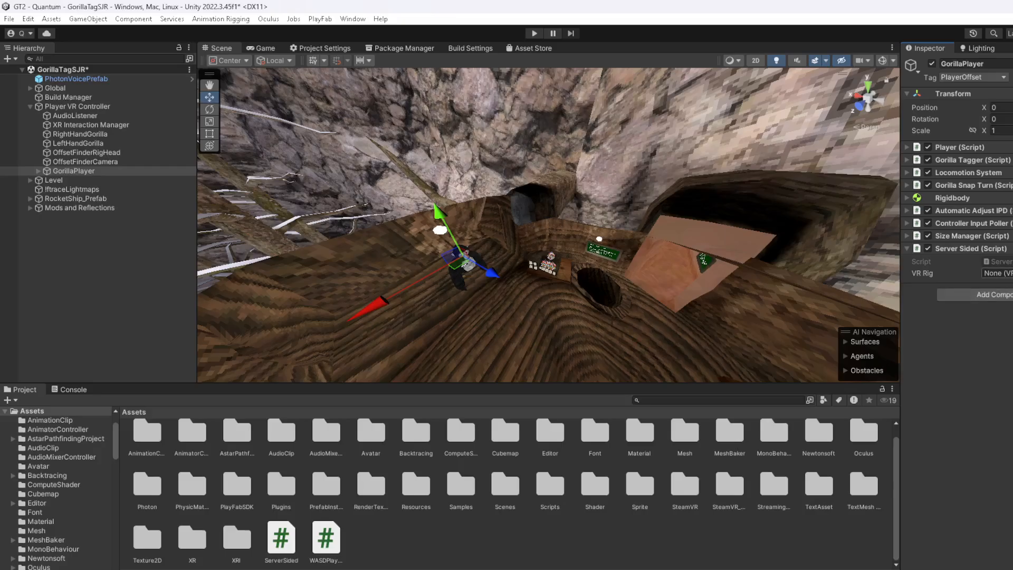
{"action": "left_click", "coordinate": [1012, 273]}
{"action": "double_click", "coordinate": [1010, 307]}
{"action": "left_click", "coordinate": [997, 249]}
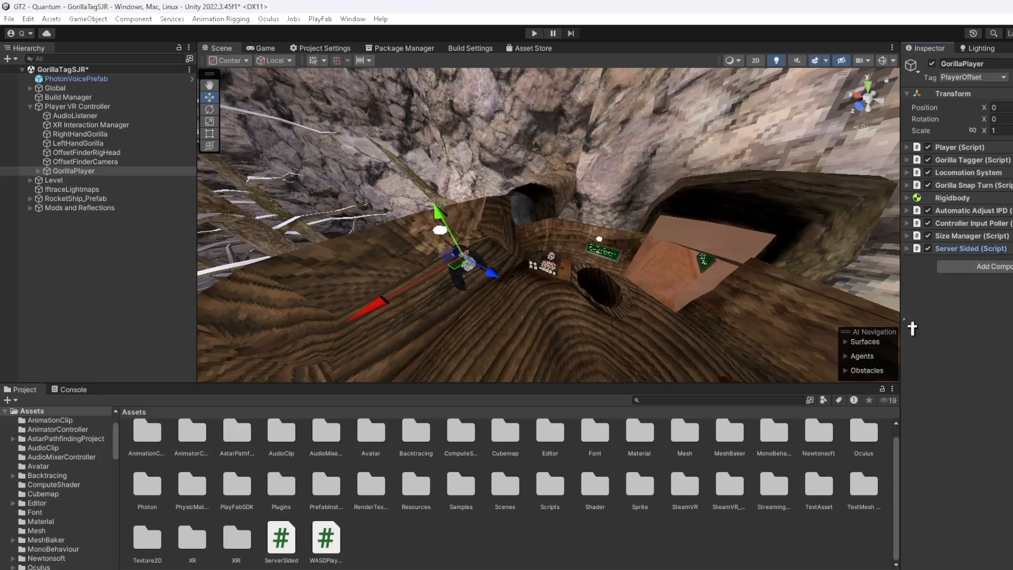
{"action": "left_click", "coordinate": [467, 529]}
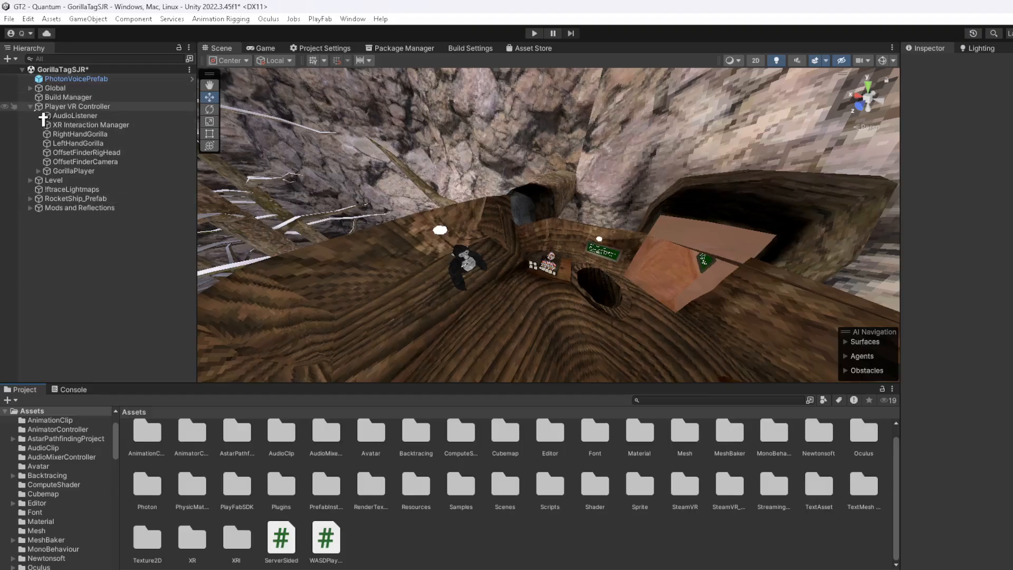
{"action": "left_click", "coordinate": [30, 106]}
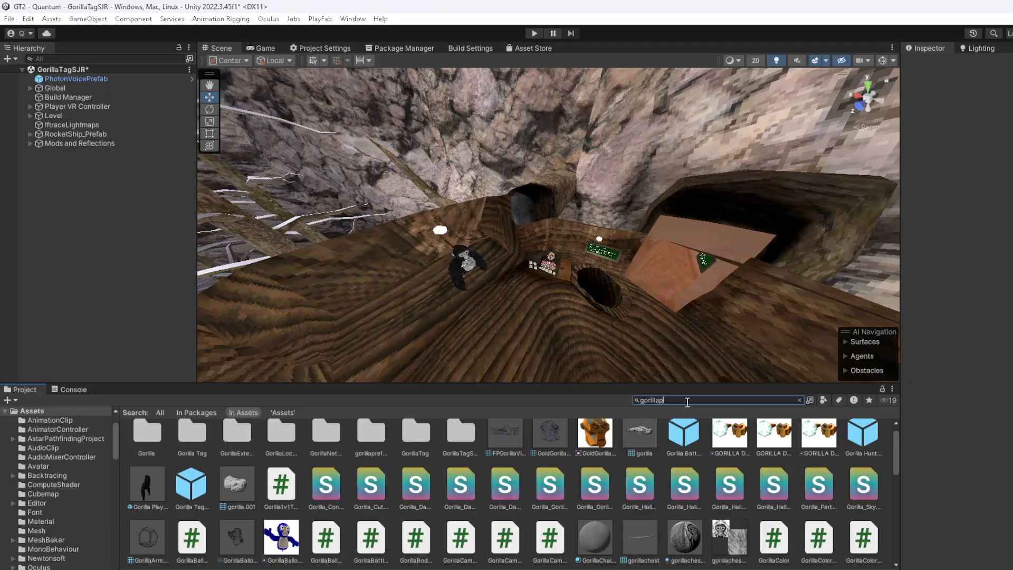
Find the gorillaprefabs folder, open the Gorilla Player Networked prefab for editing and go back to the root Assets folder
{"action": "type", "text": "re"}
{"action": "double_click", "coordinate": [153, 447]}
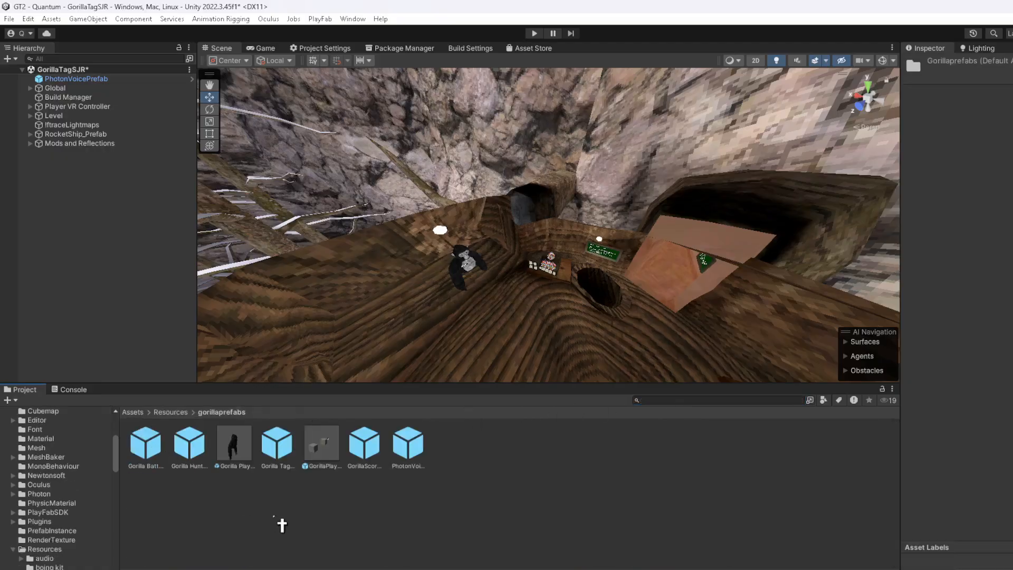
{"action": "left_click", "coordinate": [244, 463]}
{"action": "double_click", "coordinate": [247, 467]}
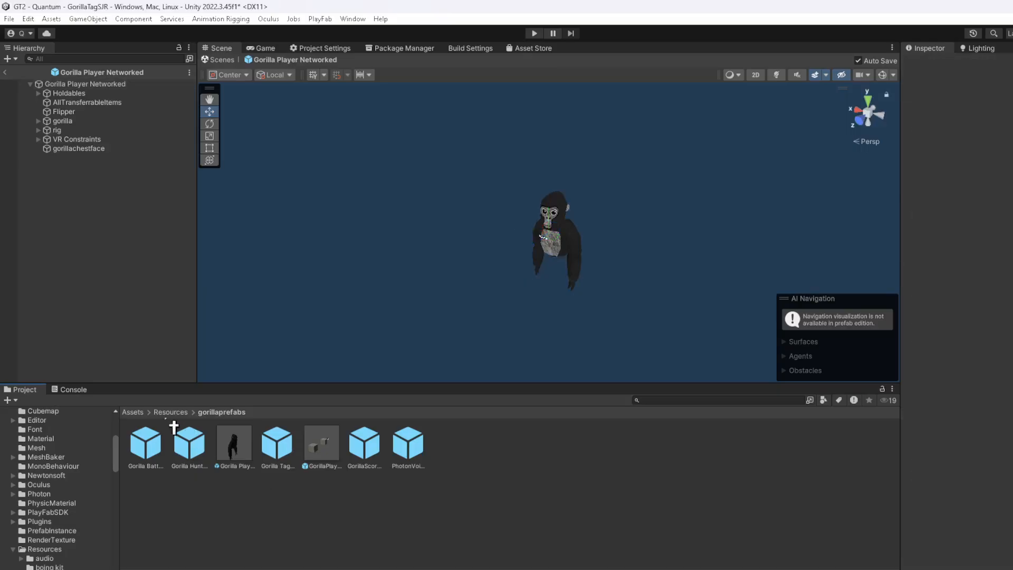
{"action": "left_click", "coordinate": [136, 412]}
Attach the ServerSided script to the root of the Gorilla Player Networked prefab and assign its VR Rig reference
{"action": "left_click", "coordinate": [87, 84]}
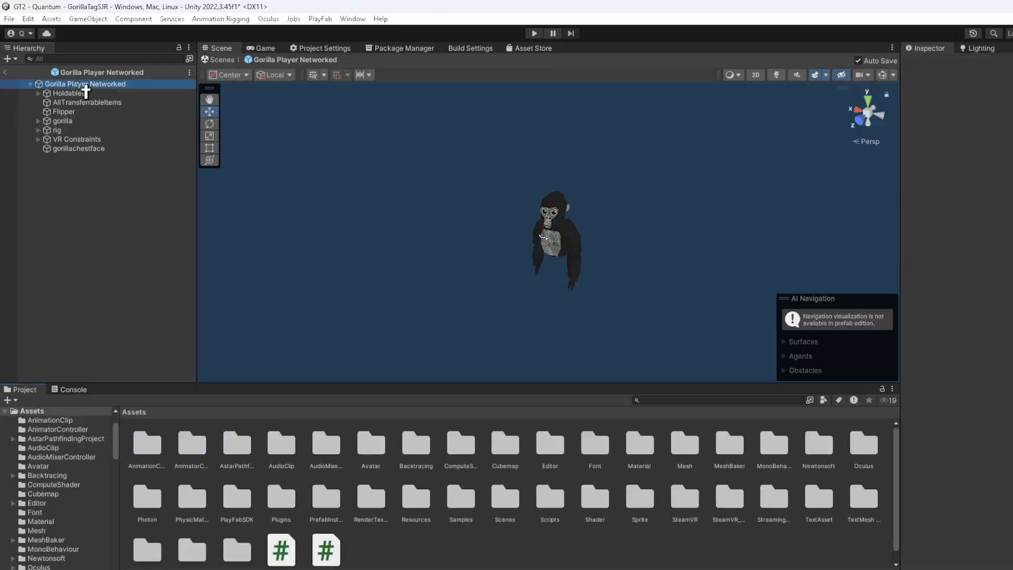
{"action": "scroll", "coordinate": [305, 469], "scroll_direction": "down", "scroll_amount": 1}
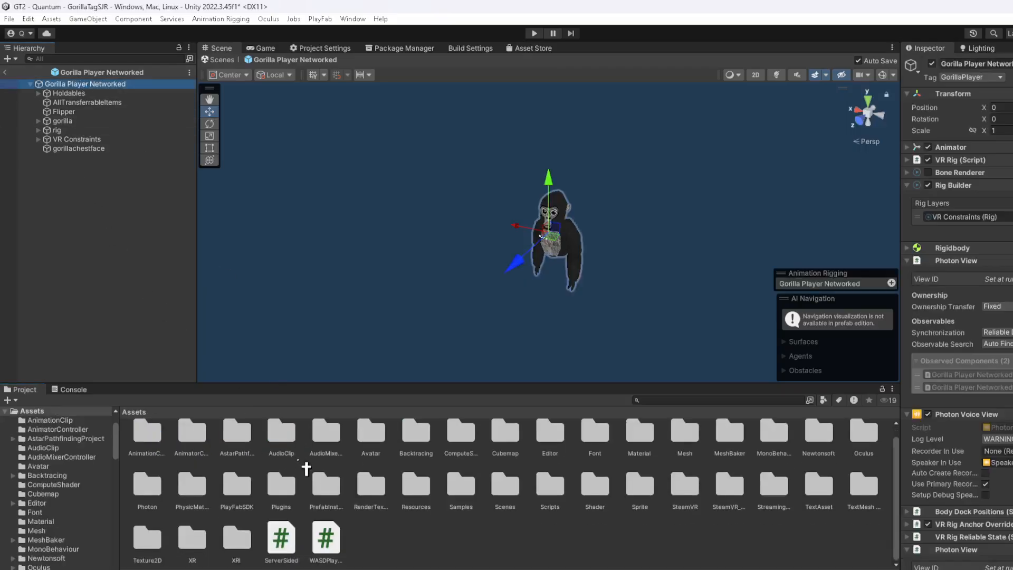
{"action": "left_click", "coordinate": [977, 186]}
{"action": "left_click", "coordinate": [975, 199]}
{"action": "left_click", "coordinate": [974, 198]}
{"action": "left_click", "coordinate": [972, 211]}
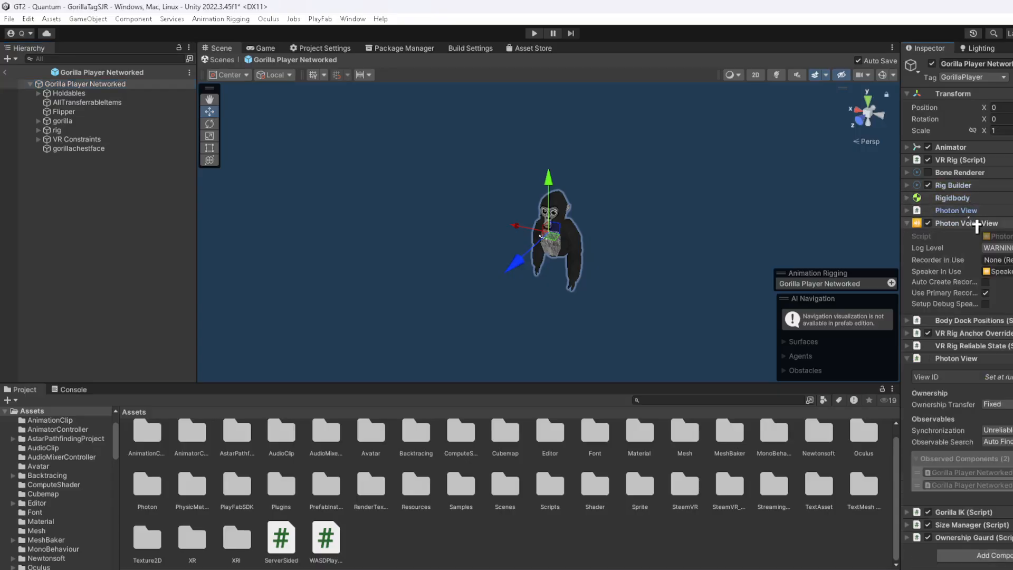
{"action": "left_click", "coordinate": [977, 223]}
{"action": "left_click", "coordinate": [966, 274]}
{"action": "left_click_drag", "start_coordinate": [314, 556], "coordinate": [951, 497]}
{"action": "left_click", "coordinate": [971, 325]}
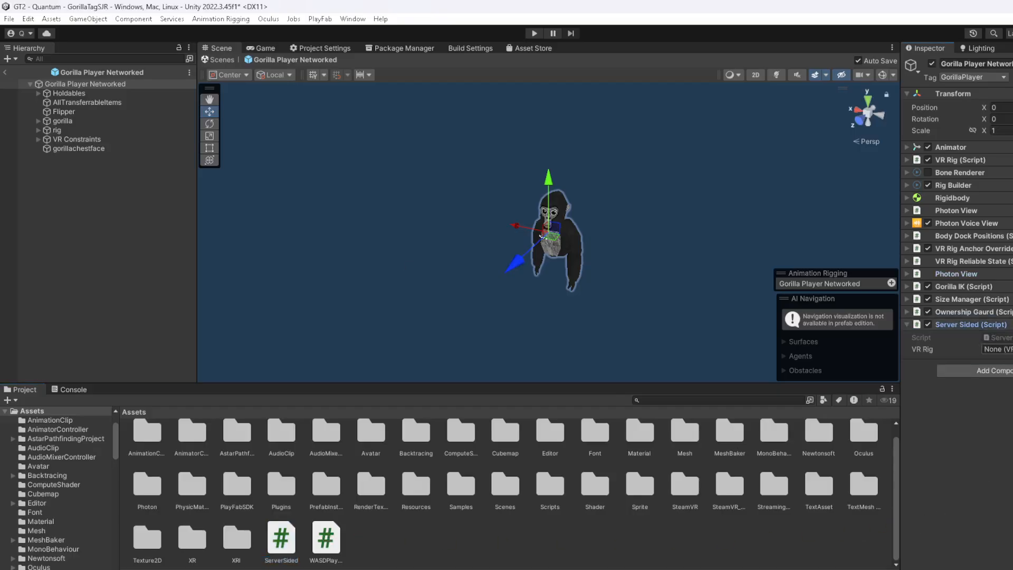
{"action": "left_click", "coordinate": [1009, 350]}
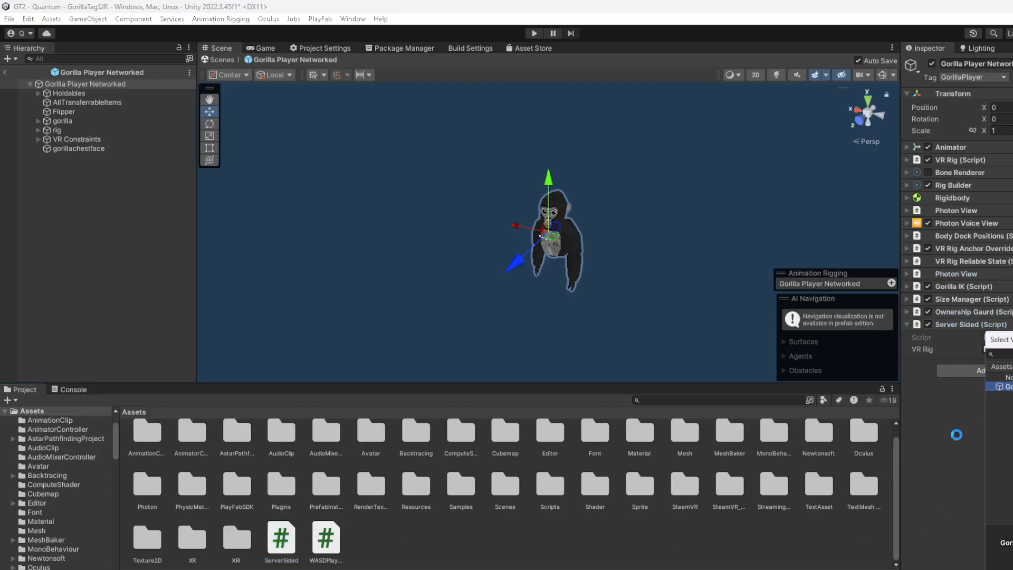
{"action": "left_click", "coordinate": [692, 539]}
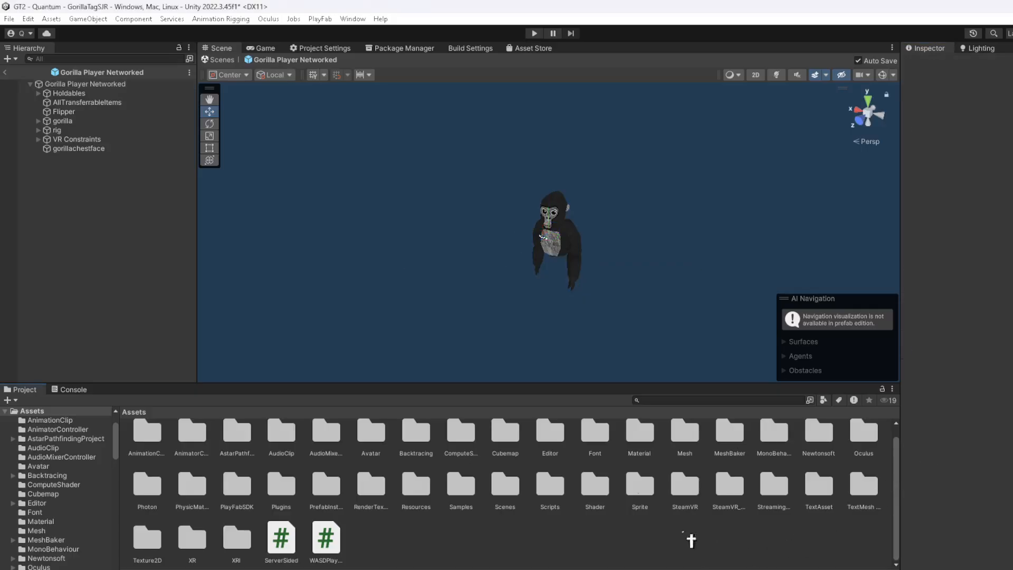
Leave prefab editing and move the ServerSided script into the Assembly subfolder of Scripts, returning to the root Assets folder
{"action": "left_click", "coordinate": [222, 60]}
{"action": "left_click", "coordinate": [287, 540]}
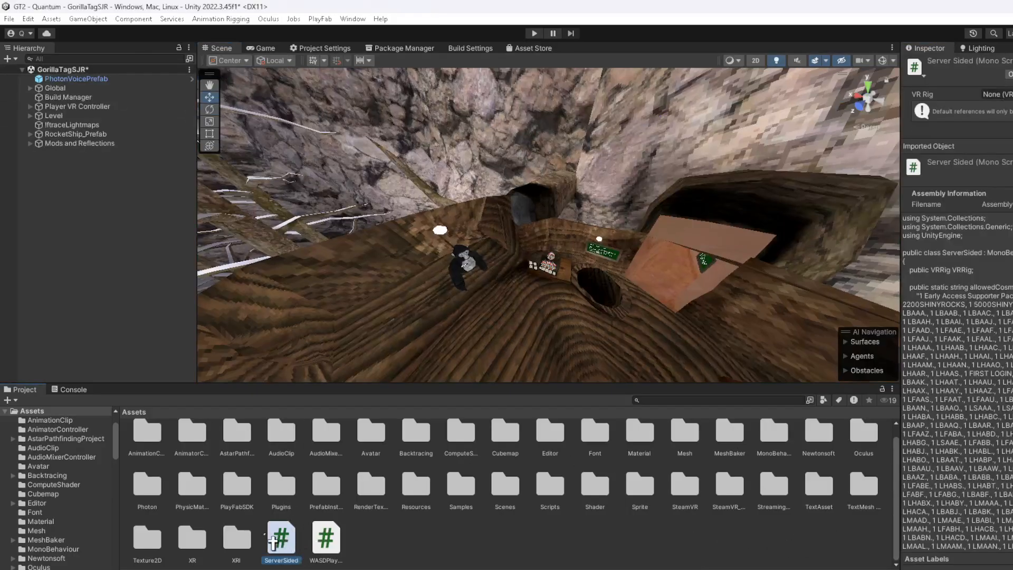
{"action": "left_click_drag", "start_coordinate": [524, 498], "coordinate": [553, 486]}
{"action": "double_click", "coordinate": [554, 488]}
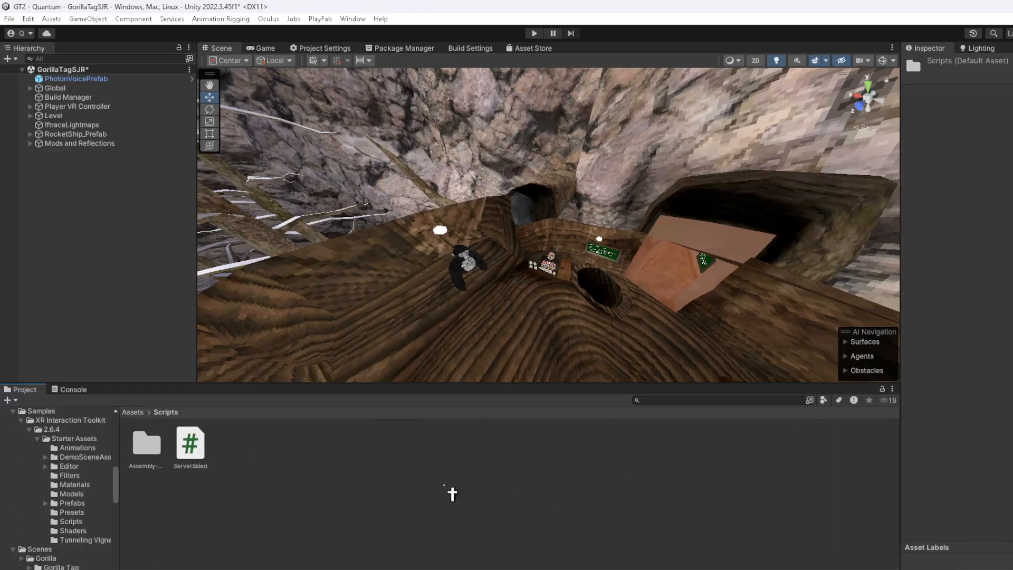
{"action": "left_click", "coordinate": [206, 462]}
{"action": "left_click_drag", "start_coordinate": [205, 462], "coordinate": [138, 450]}
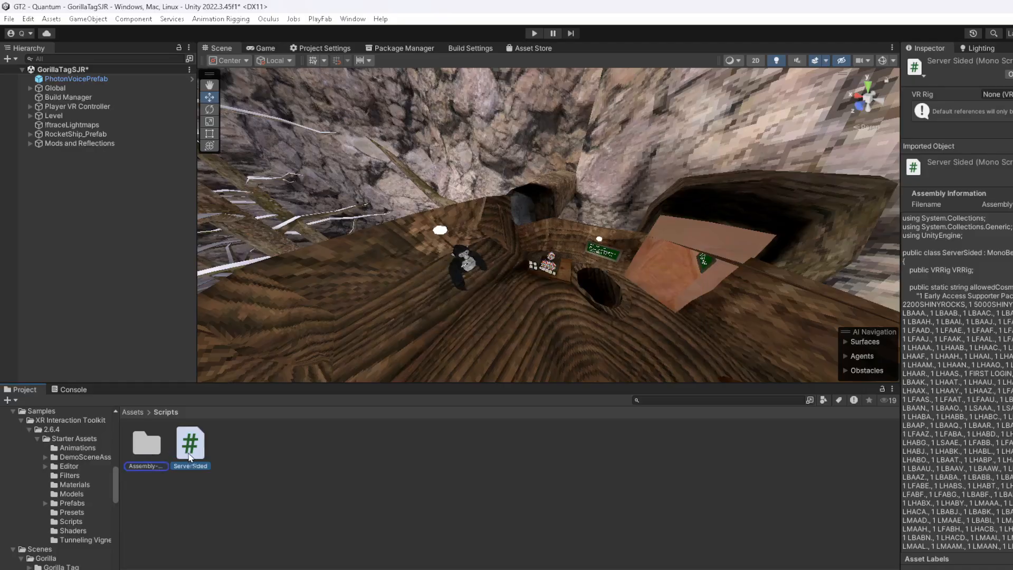
{"action": "left_click", "coordinate": [133, 412]}
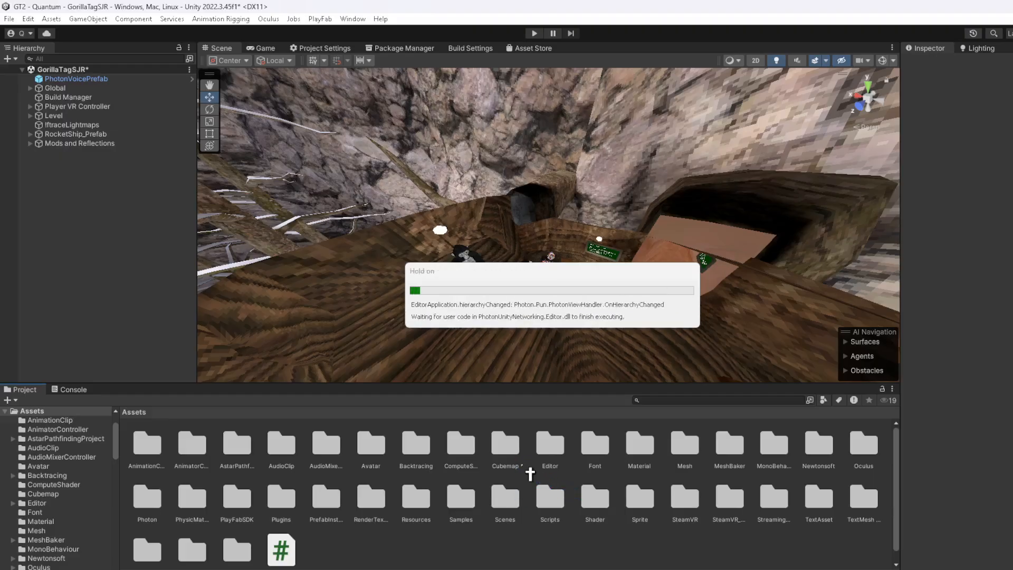
Check the console for errors caused by moving the ServerSided script
{"action": "left_click", "coordinate": [71, 389]}
{"action": "left_click", "coordinate": [23, 390]}
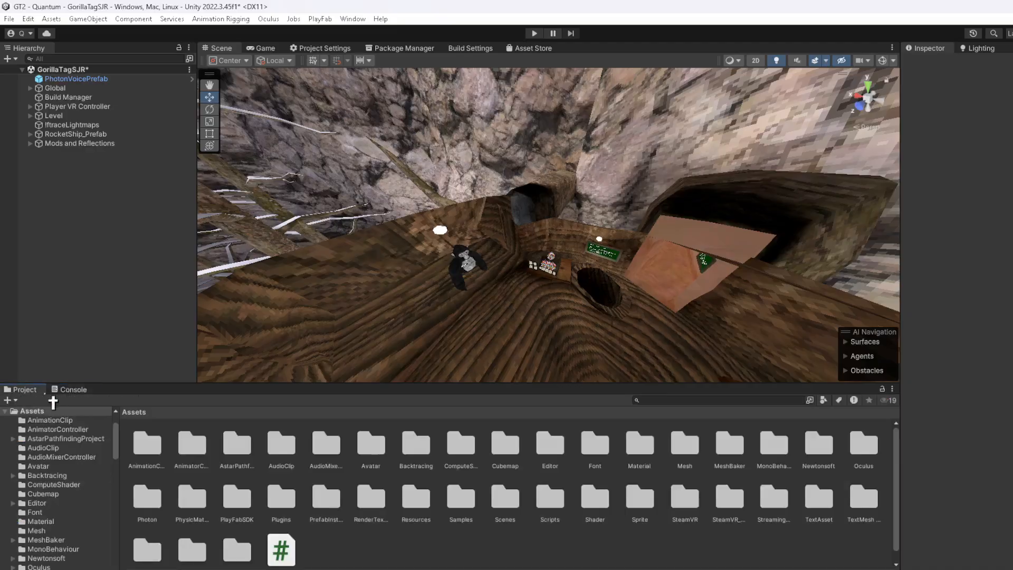
{"action": "left_click", "coordinate": [65, 389]}
{"action": "left_click", "coordinate": [26, 390]}
Run the scene in play mode and test looking around and walking forward with the WASD player
{"action": "right_click_drag", "start_coordinate": [625, 257], "coordinate": [473, 136]}
{"action": "left_click", "coordinate": [537, 34]}
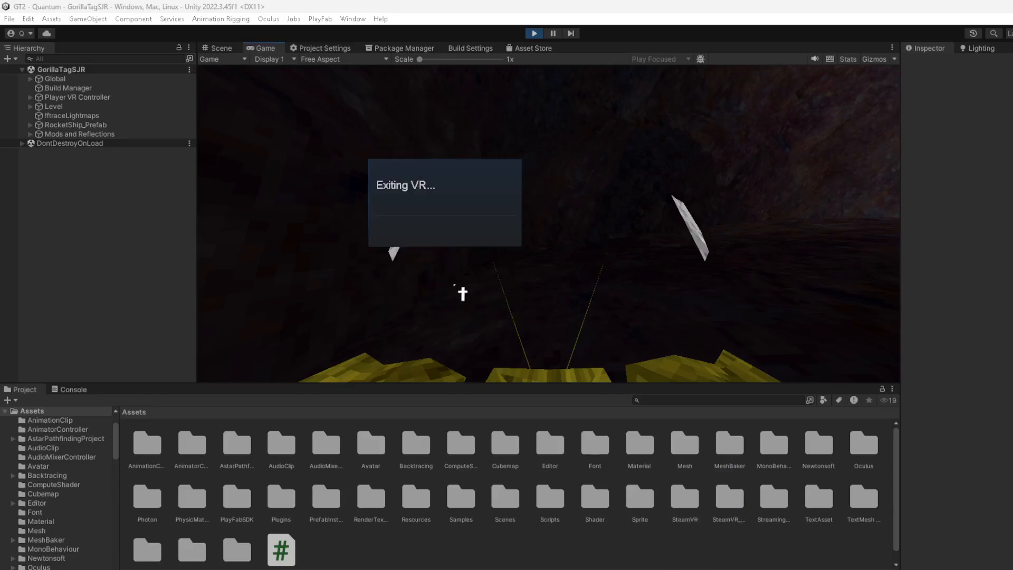
{"action": "right_click_drag", "start_coordinate": [349, 256], "coordinate": [413, 260]}
{"action": "key", "text": "w"}
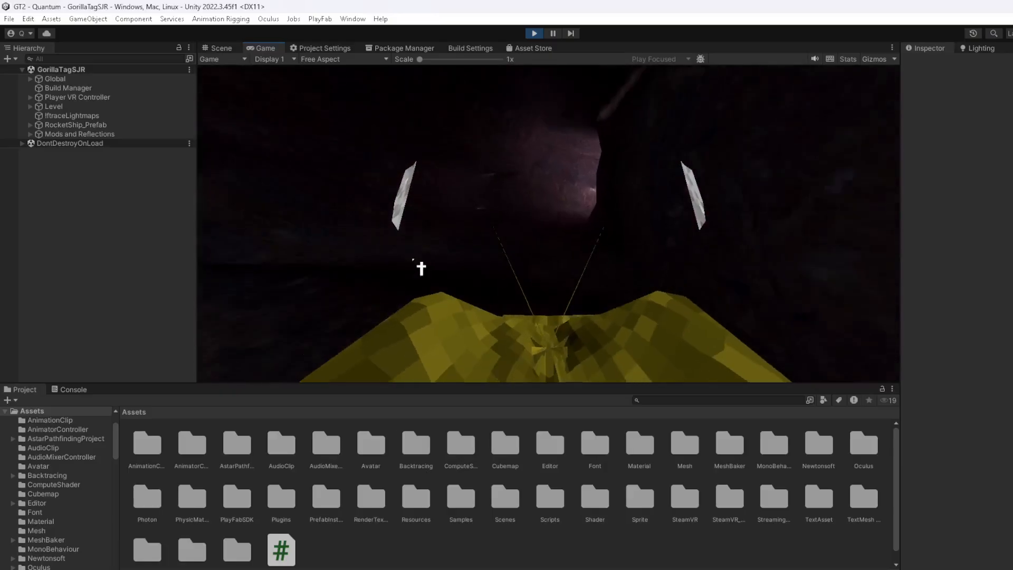
Walk the test player forward through the cave and canyon to the snowy area, looking around along the way
{"action": "key", "text": "w"}
{"action": "key", "text": "w"}
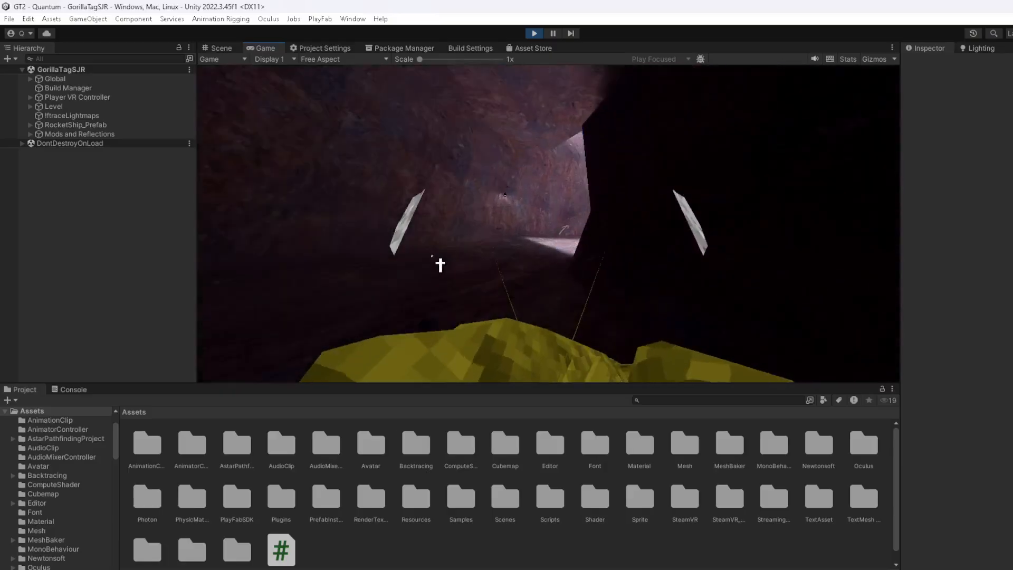
{"action": "key", "text": "w"}
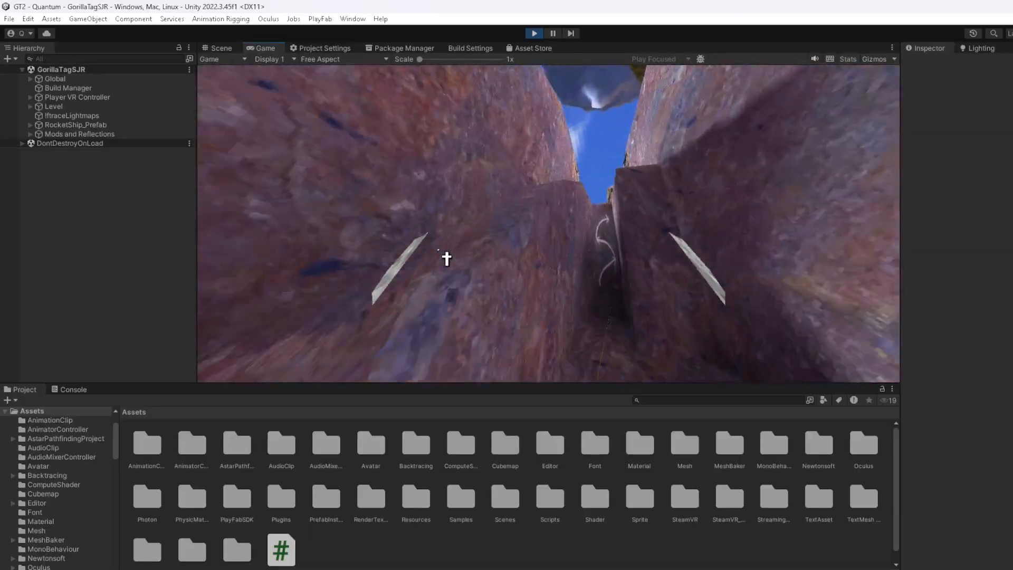
{"action": "key", "text": "w"}
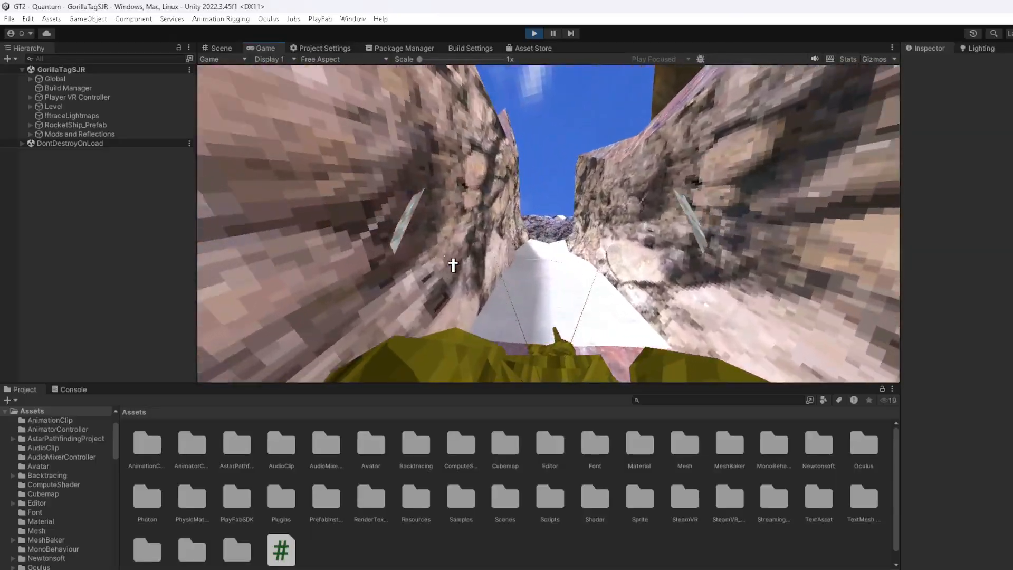
{"action": "right_click_drag", "start_coordinate": [454, 265], "coordinate": [452, 306]}
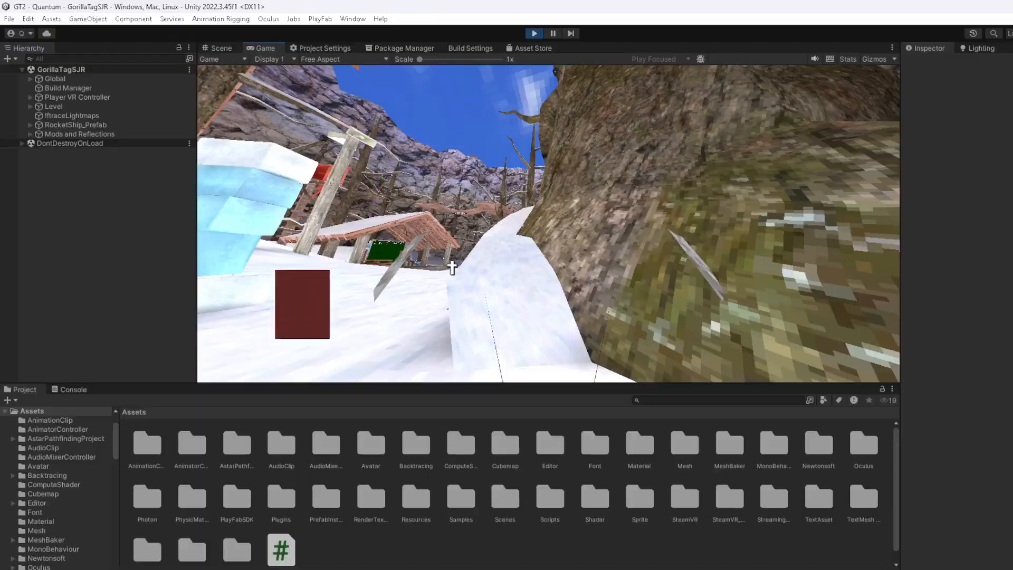
Move the LeftHand and RightHand Controllers under GorillaPlayer's TurnParent in close to the gorilla's body in the scene
{"action": "left_click", "coordinate": [218, 49]}
{"action": "left_click", "coordinate": [30, 97]}
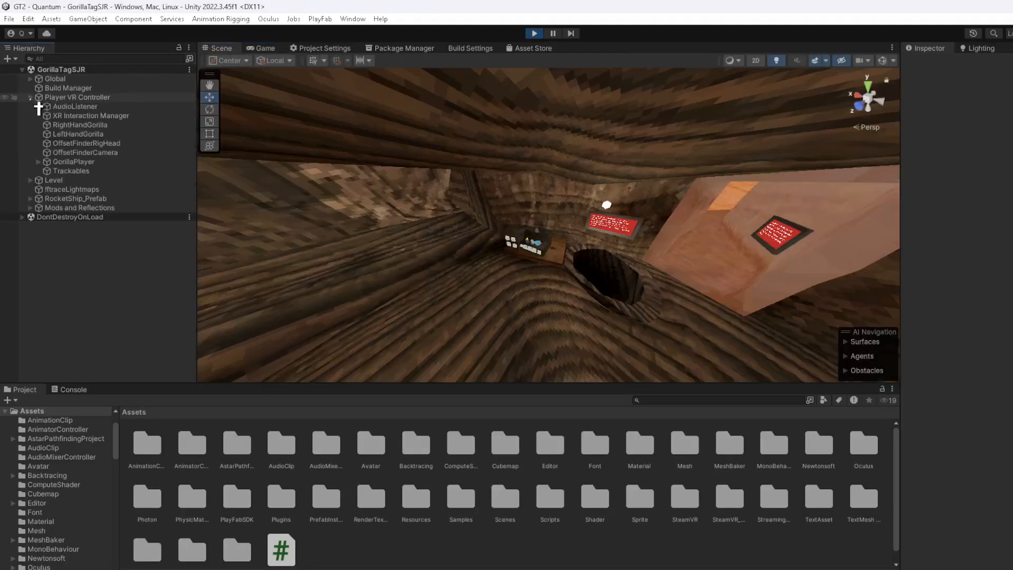
{"action": "left_click", "coordinate": [39, 161]}
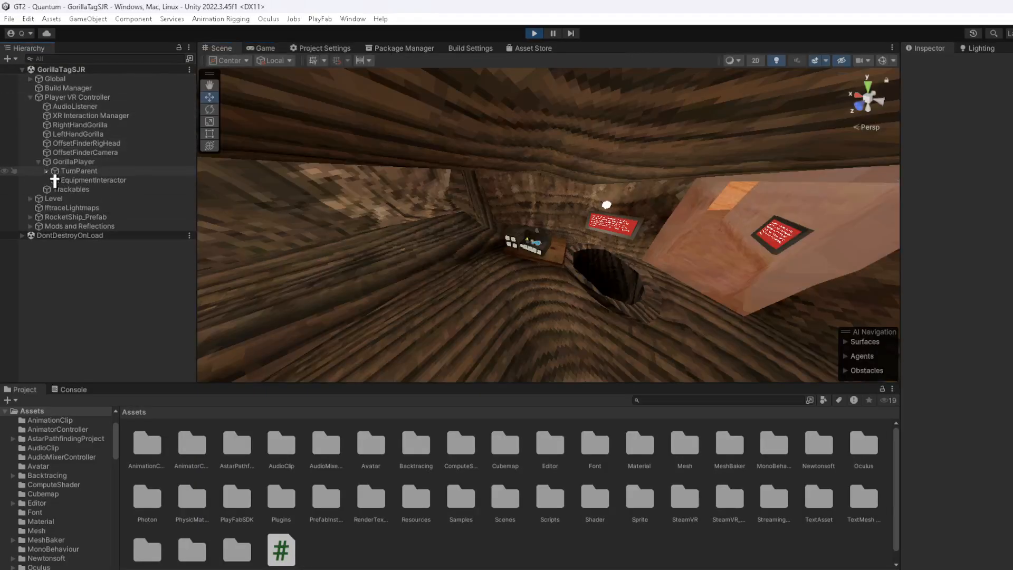
{"action": "left_click", "coordinate": [47, 171]}
{"action": "double_click", "coordinate": [101, 190]}
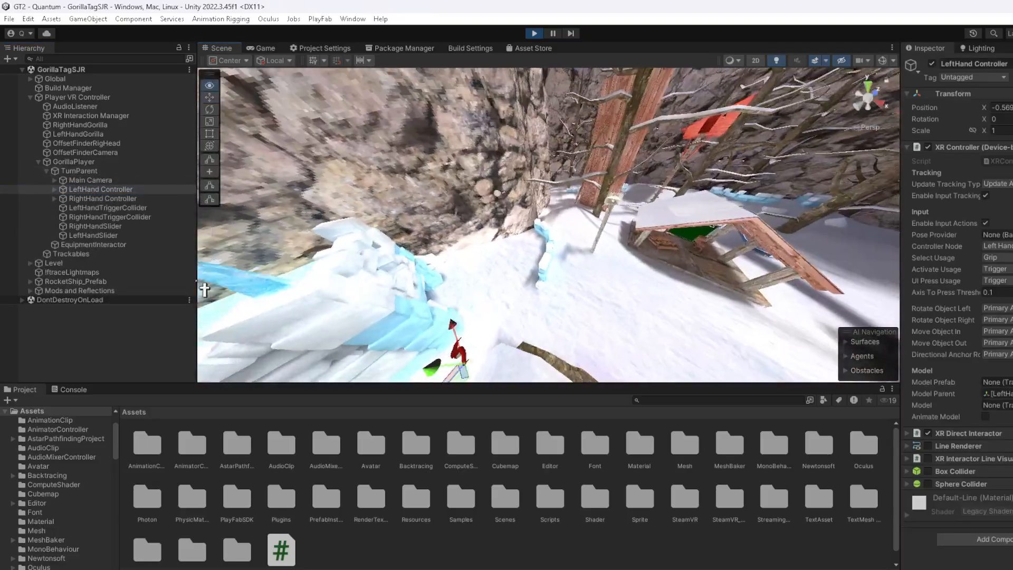
{"action": "right_click_drag", "start_coordinate": [204, 290], "coordinate": [412, 239]}
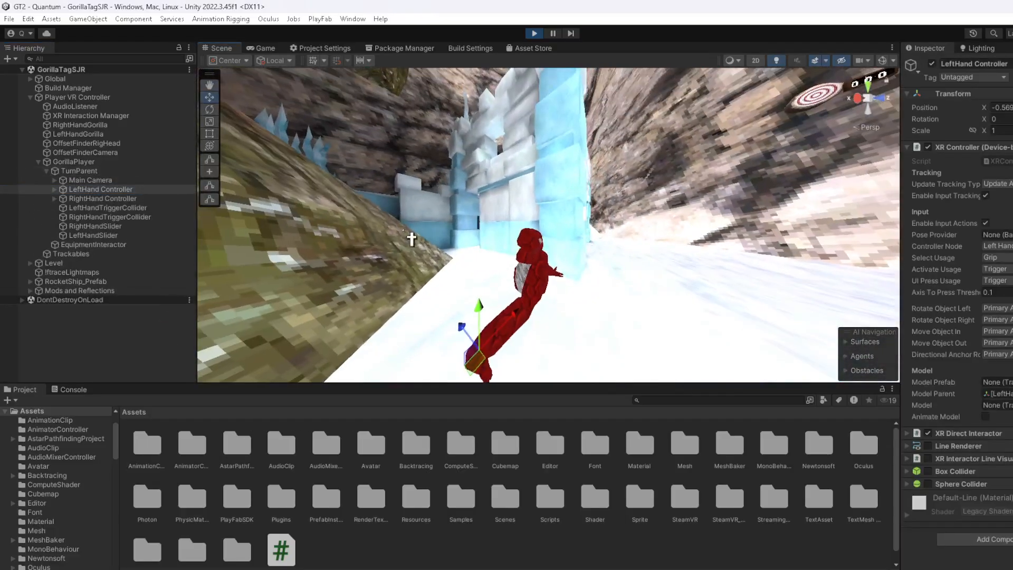
{"action": "left_click_drag", "start_coordinate": [479, 357], "coordinate": [515, 267]}
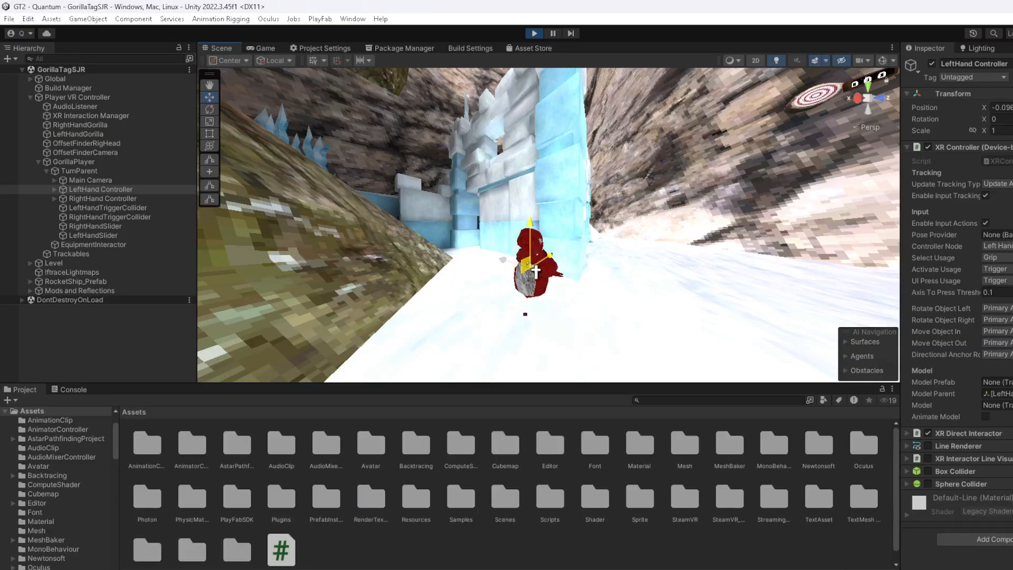
{"action": "left_click", "coordinate": [100, 199]}
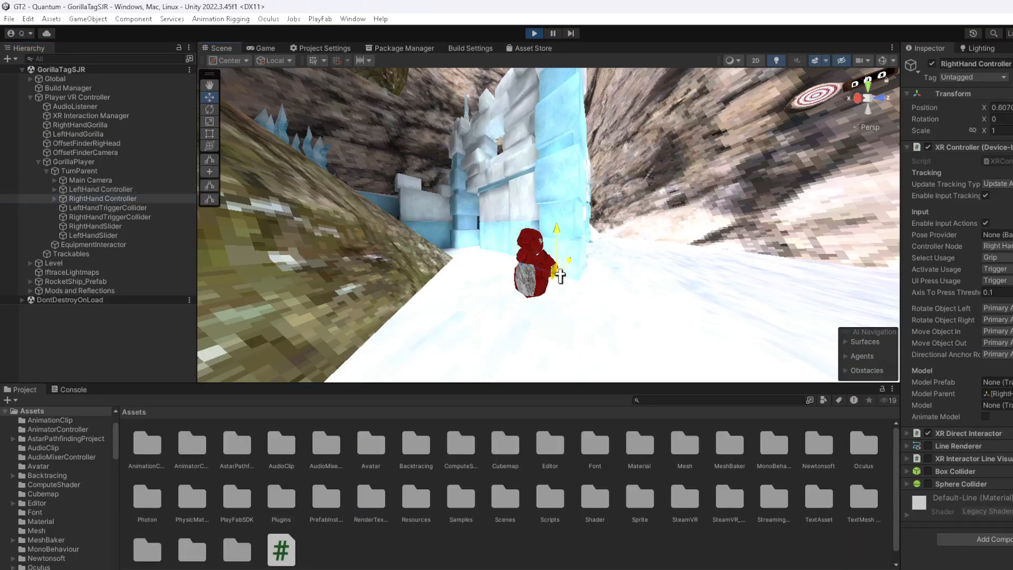
Bring the player to the treehouse wardrobe and trigger Test Press on WardrobeRightItem to page through the hats
{"action": "left_click", "coordinate": [262, 48]}
{"action": "right_click_drag", "start_coordinate": [441, 269], "coordinate": [469, 280]}
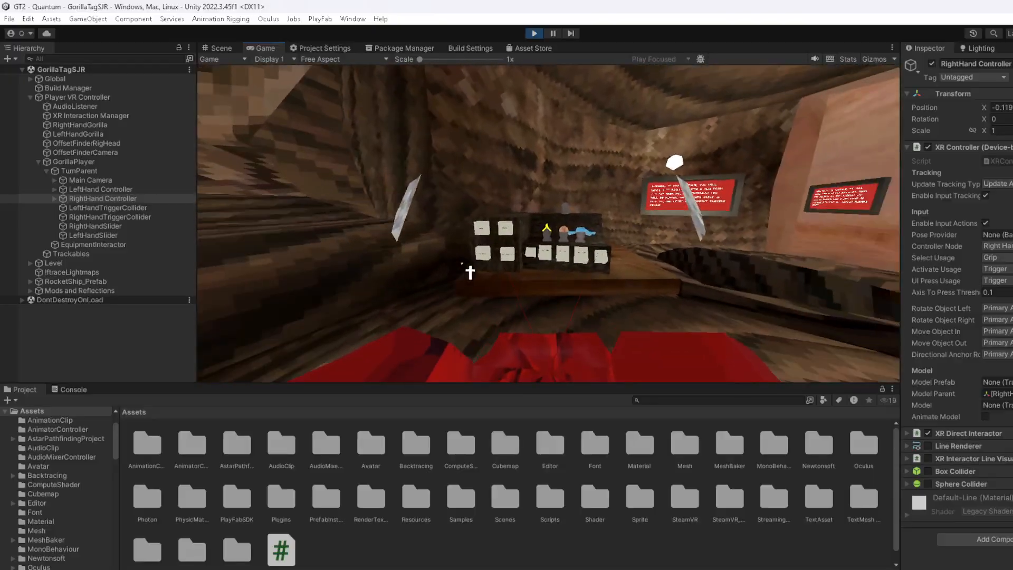
{"action": "left_click", "coordinate": [219, 48]}
{"action": "right_click_drag", "start_coordinate": [419, 158], "coordinate": [513, 276]}
{"action": "left_click", "coordinate": [593, 259]}
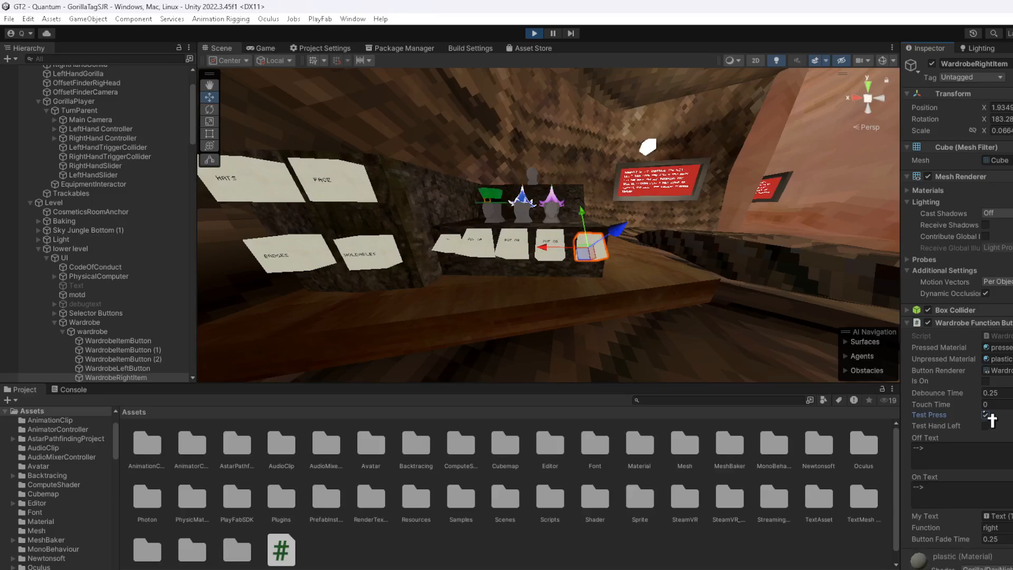
Put on the yellow hat by triggering Test Press on WardrobeItemButton and look at the gorilla
{"action": "left_click", "coordinate": [488, 249]}
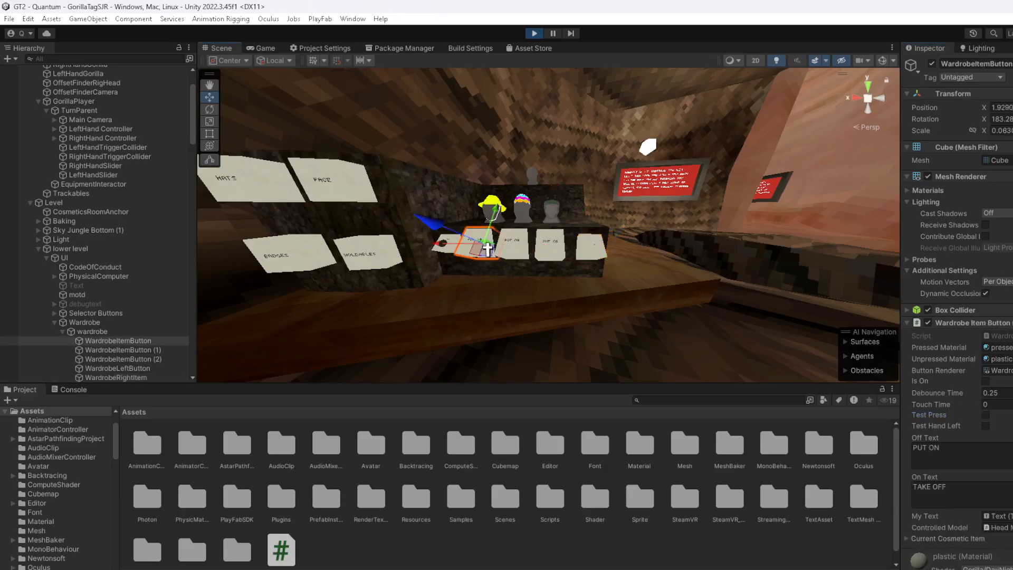
{"action": "left_click", "coordinate": [987, 416]}
{"action": "right_click_drag", "start_coordinate": [652, 261], "coordinate": [783, 229]}
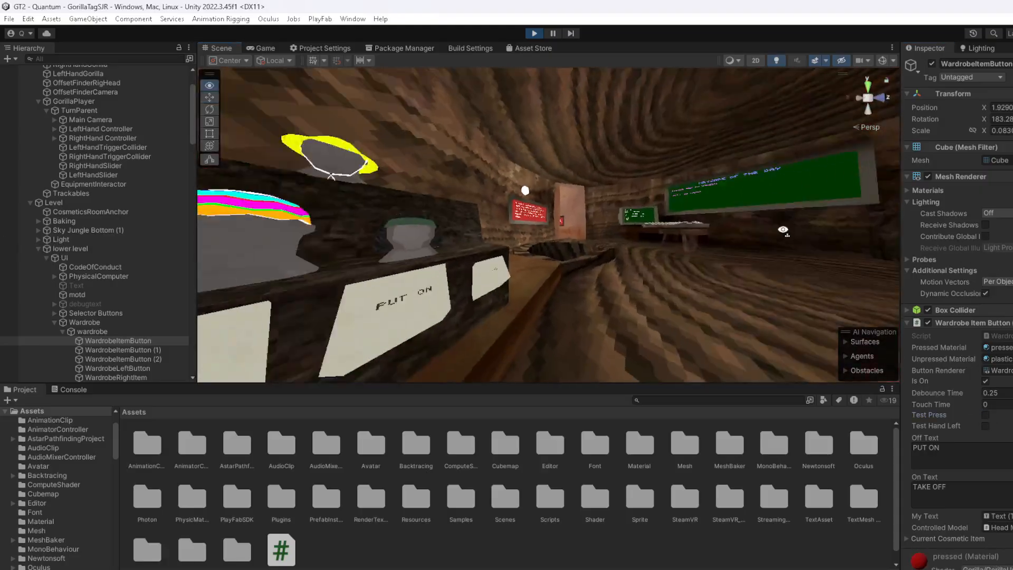
{"action": "key", "text": "f"}
Page through the wardrobe's face cosmetics with repeated test presses and put on the middle item using WardrobeItemButton (1)
{"action": "left_click", "coordinate": [449, 222]}
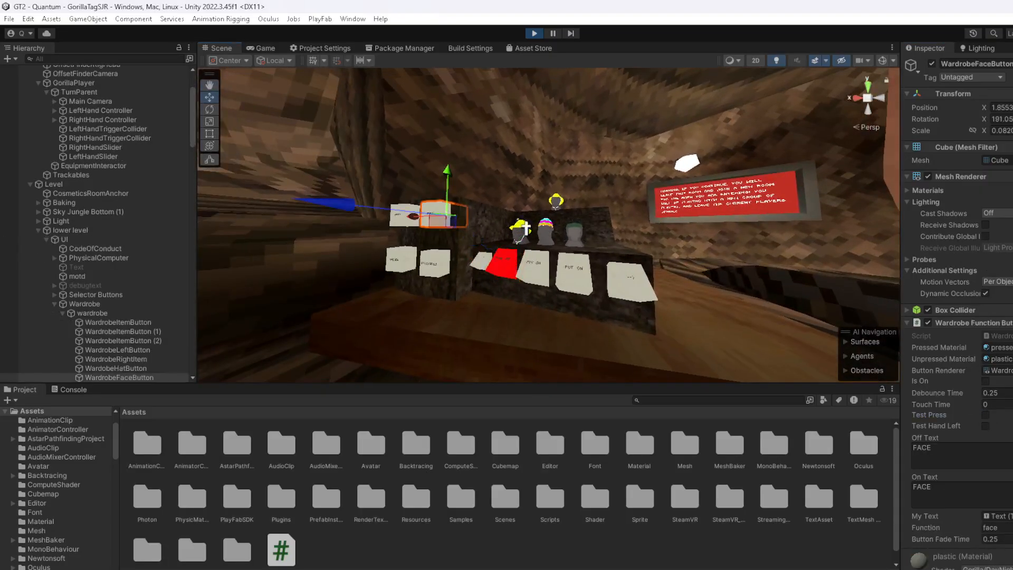
{"action": "left_click", "coordinate": [990, 415]}
{"action": "left_click", "coordinate": [651, 308]}
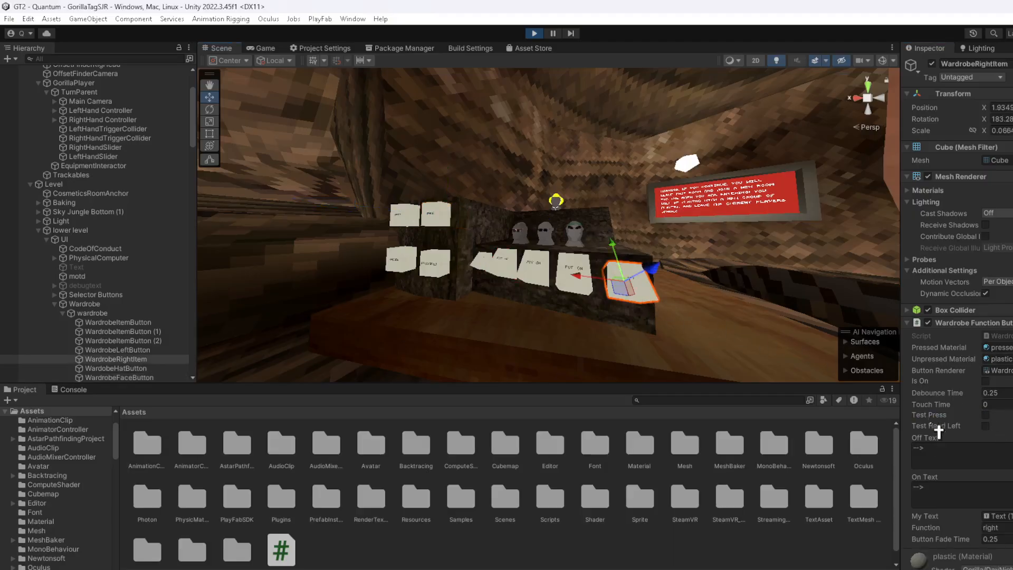
{"action": "left_click", "coordinate": [985, 415]}
{"action": "left_click", "coordinate": [986, 416]}
{"action": "left_click", "coordinate": [986, 415]}
{"action": "left_click", "coordinate": [986, 415]}
{"action": "left_click", "coordinate": [986, 415]}
{"action": "left_click", "coordinate": [985, 416]}
{"action": "left_click", "coordinate": [986, 415]}
{"action": "left_click", "coordinate": [985, 415]}
{"action": "left_click", "coordinate": [985, 416]}
{"action": "left_click", "coordinate": [986, 415]}
{"action": "left_click", "coordinate": [539, 273]}
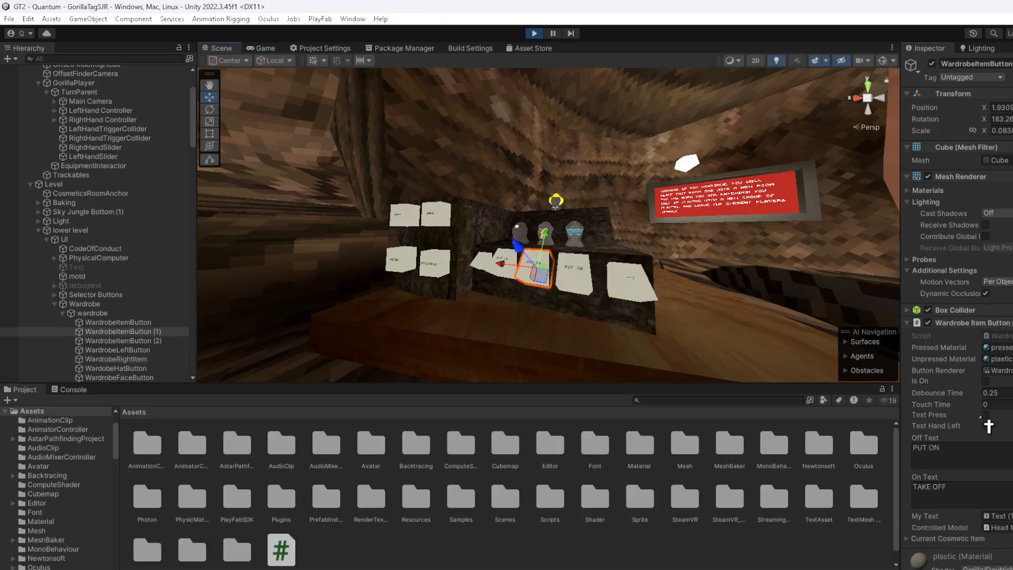
Switch the wardrobe to badges, page forward and put on the middle badge with Test Press
{"action": "left_click", "coordinate": [413, 261]}
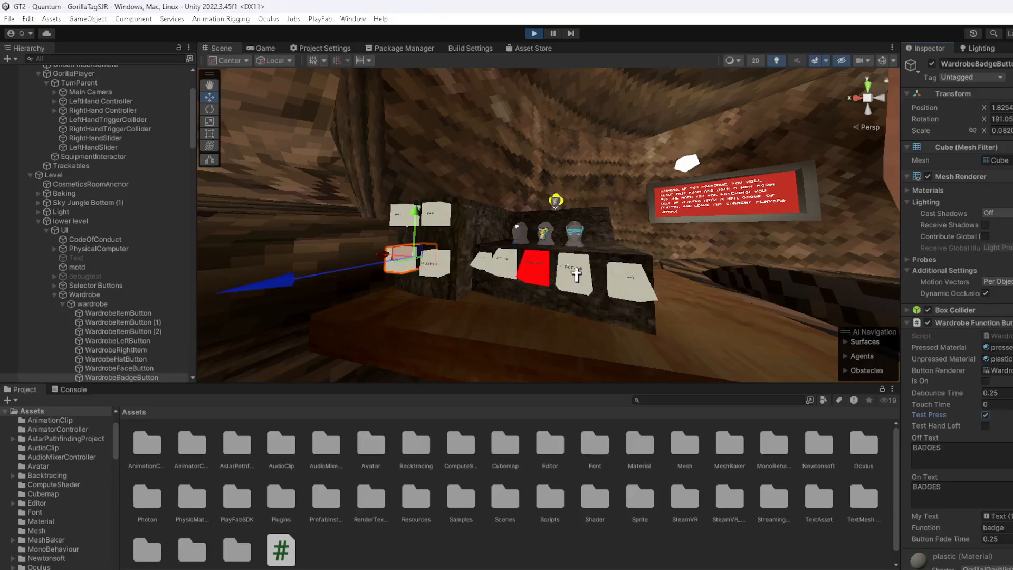
{"action": "left_click", "coordinate": [632, 294]}
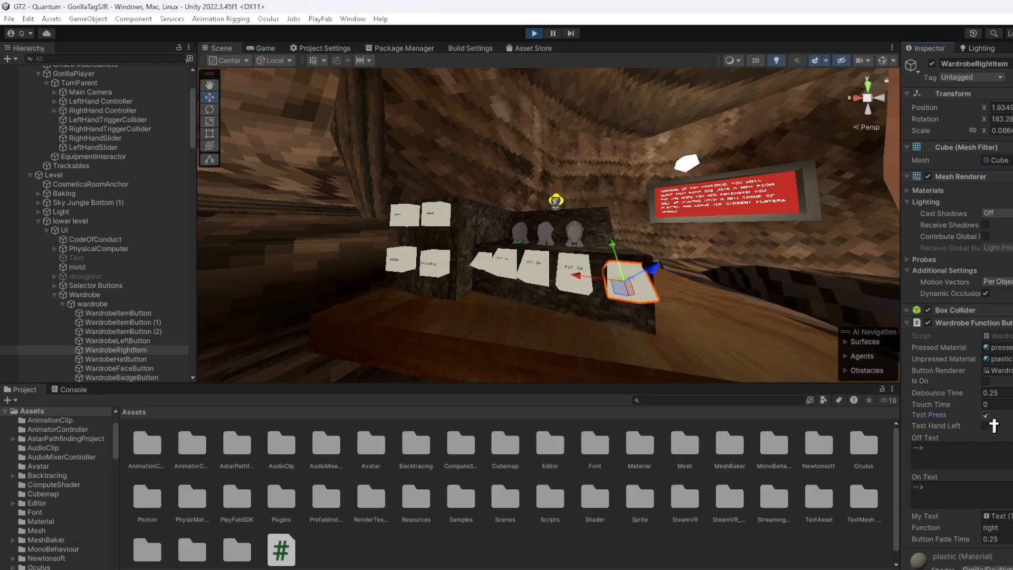
{"action": "left_click", "coordinate": [543, 280]}
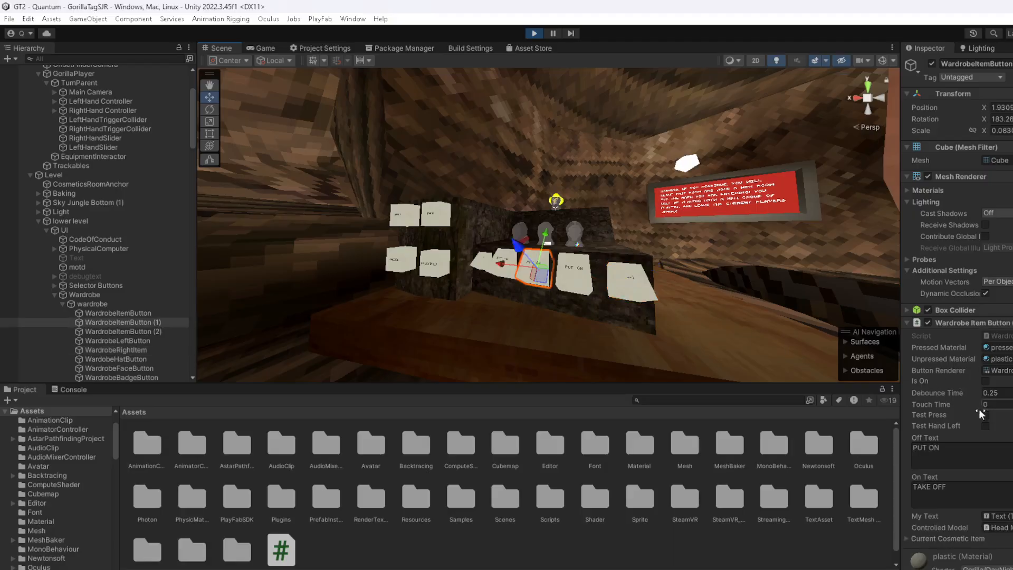
Page through the wardrobe's hand items and equip the item of WardrobeItemButton (2) with Test Hand Left enabled
{"action": "left_click", "coordinate": [444, 266]}
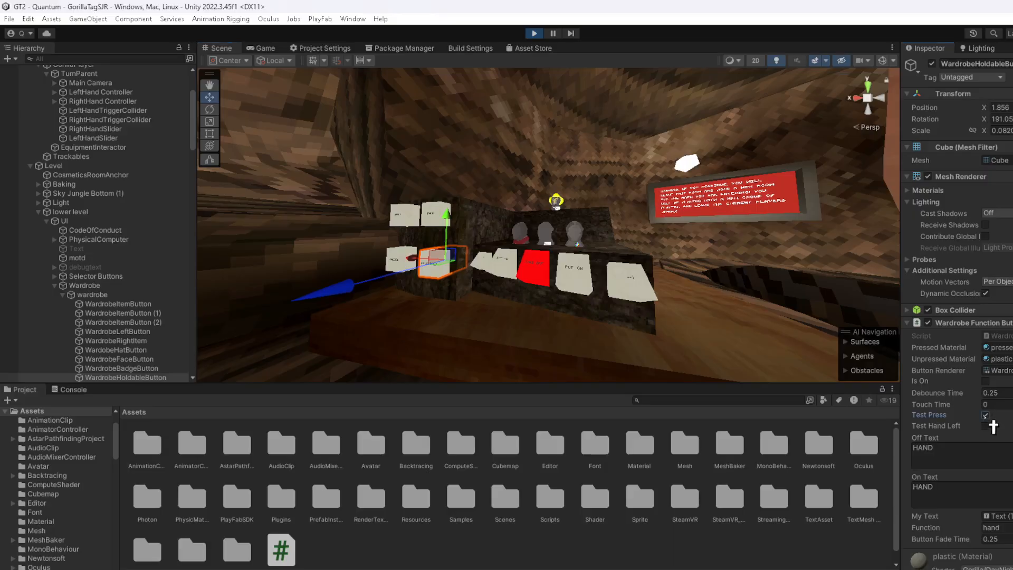
{"action": "left_click", "coordinate": [522, 274]}
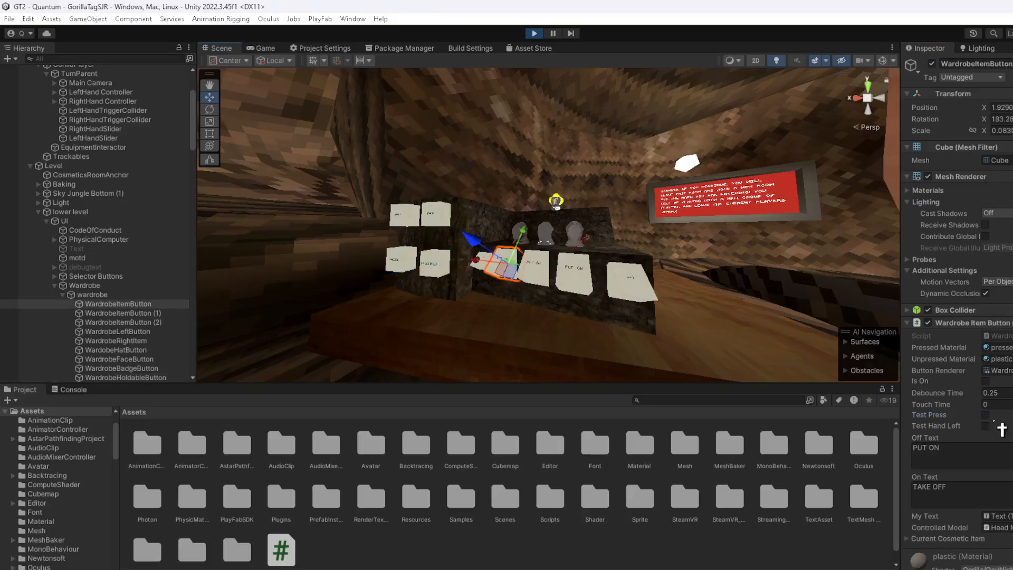
{"action": "left_click", "coordinate": [626, 300]}
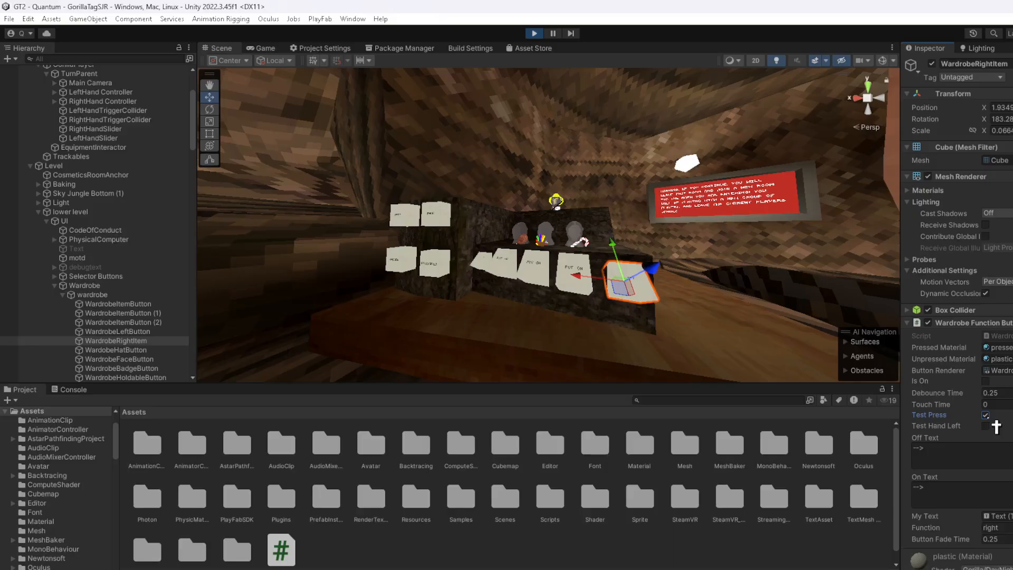
{"action": "left_click", "coordinate": [490, 274]}
{"action": "left_click", "coordinate": [578, 279]}
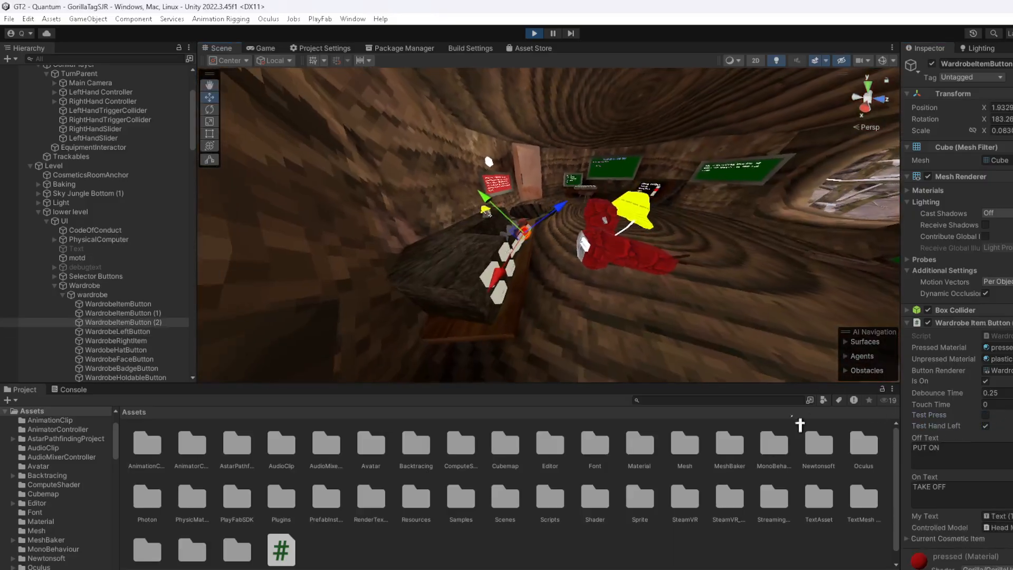
Inspect the gorilla wearing the cosmetics and move GorillaPlayer closer to the wardrobe
{"action": "left_click", "coordinate": [724, 550]}
{"action": "key", "text": "w"}
{"action": "right_click_drag", "start_coordinate": [631, 317], "coordinate": [341, 208]}
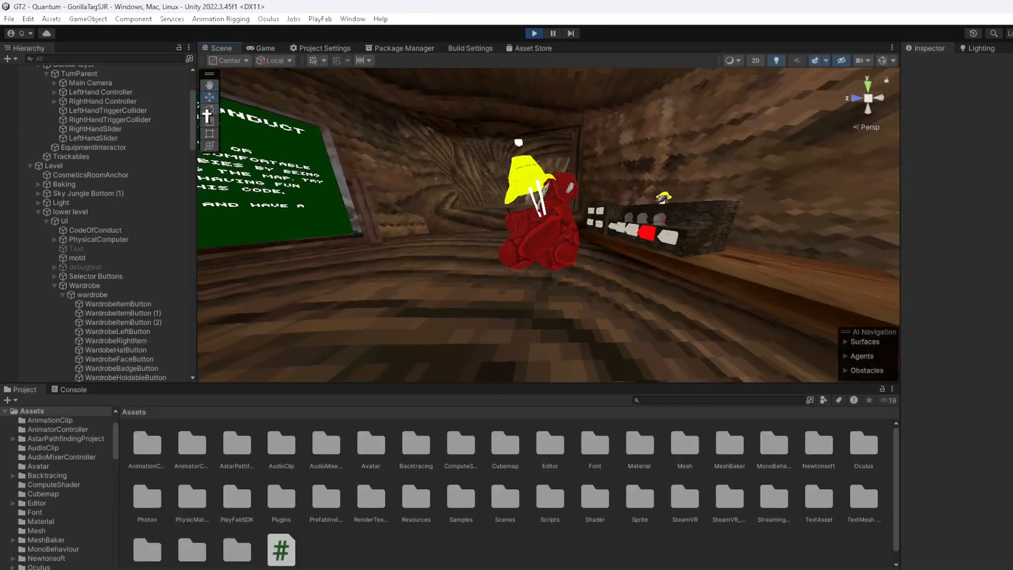
{"action": "scroll", "coordinate": [100, 172], "scroll_direction": "up", "scroll_amount": 4}
{"action": "left_click", "coordinate": [87, 163]}
{"action": "right_click_drag", "start_coordinate": [564, 256], "coordinate": [507, 224]}
{"action": "left_click_drag", "start_coordinate": [511, 219], "coordinate": [547, 218]}
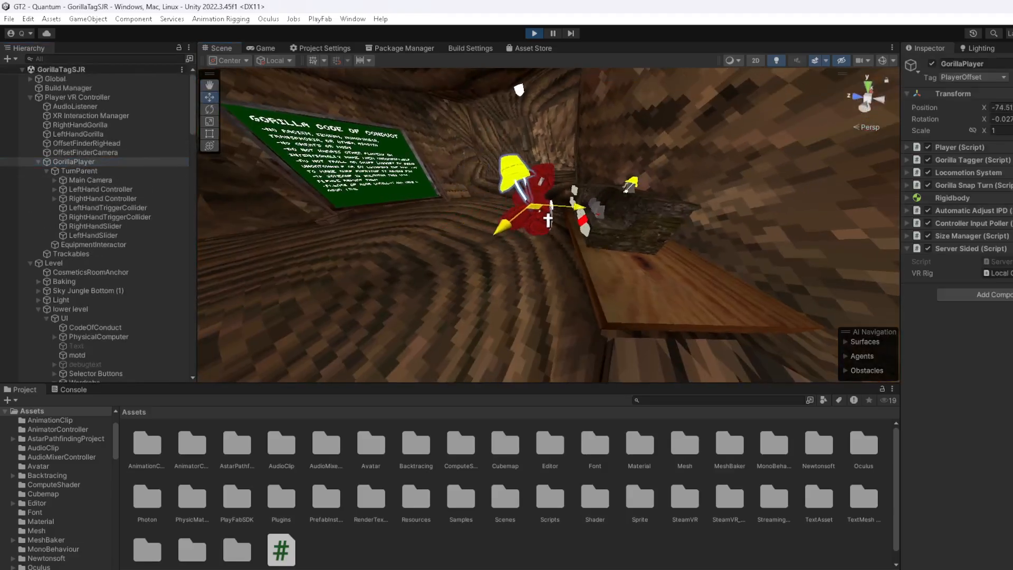
Rotate and reposition the LeftHand Controller near the wardrobe buttons to test the gorilla's arm
{"action": "left_click", "coordinate": [95, 189]}
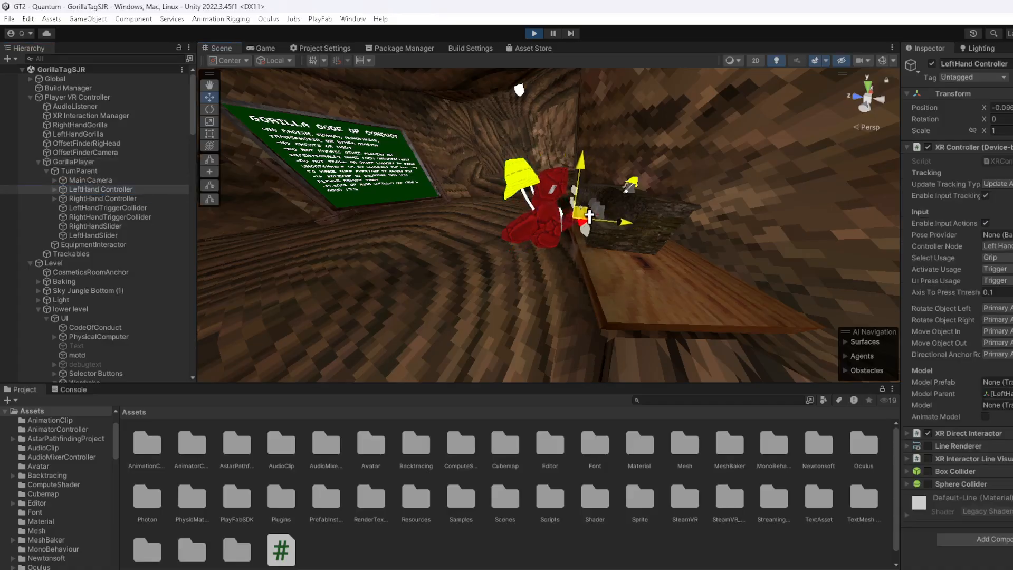
{"action": "right_click_drag", "start_coordinate": [590, 216], "coordinate": [710, 290]}
{"action": "key", "text": "s"}
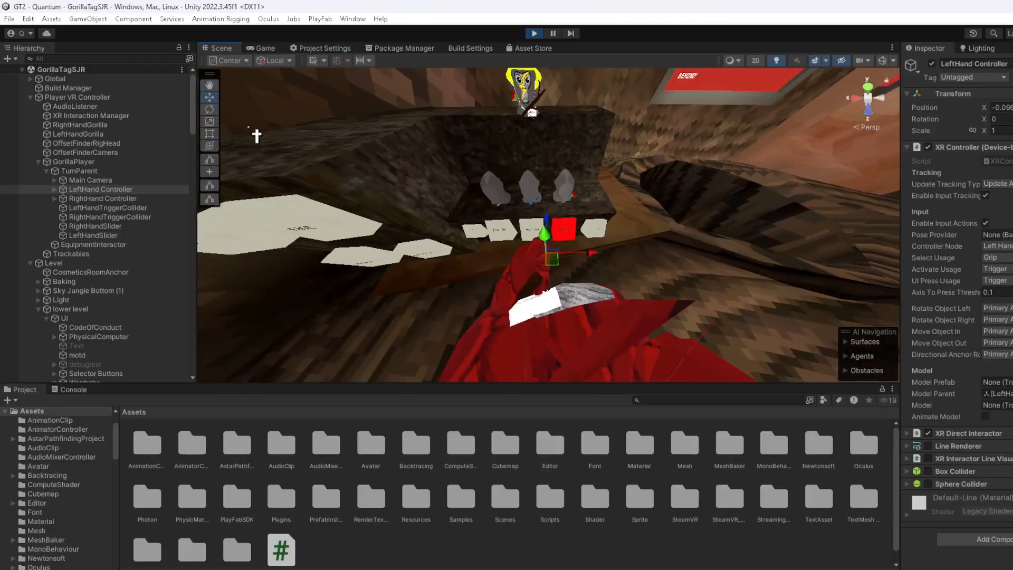
{"action": "left_click", "coordinate": [215, 109]}
{"action": "left_click_drag", "start_coordinate": [528, 307], "coordinate": [629, 186]}
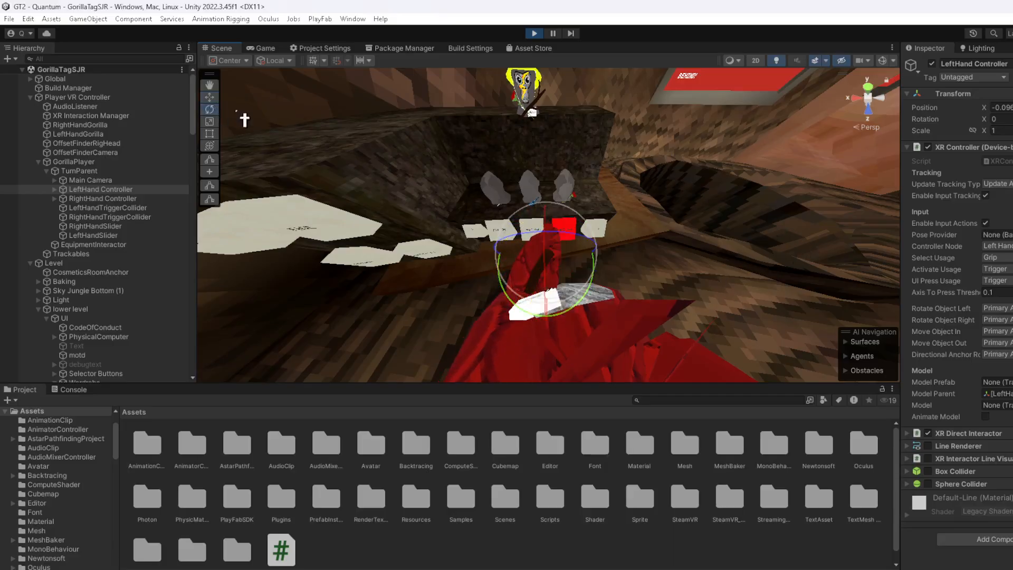
{"action": "left_click", "coordinate": [212, 98]}
{"action": "left_click_drag", "start_coordinate": [563, 262], "coordinate": [542, 128]}
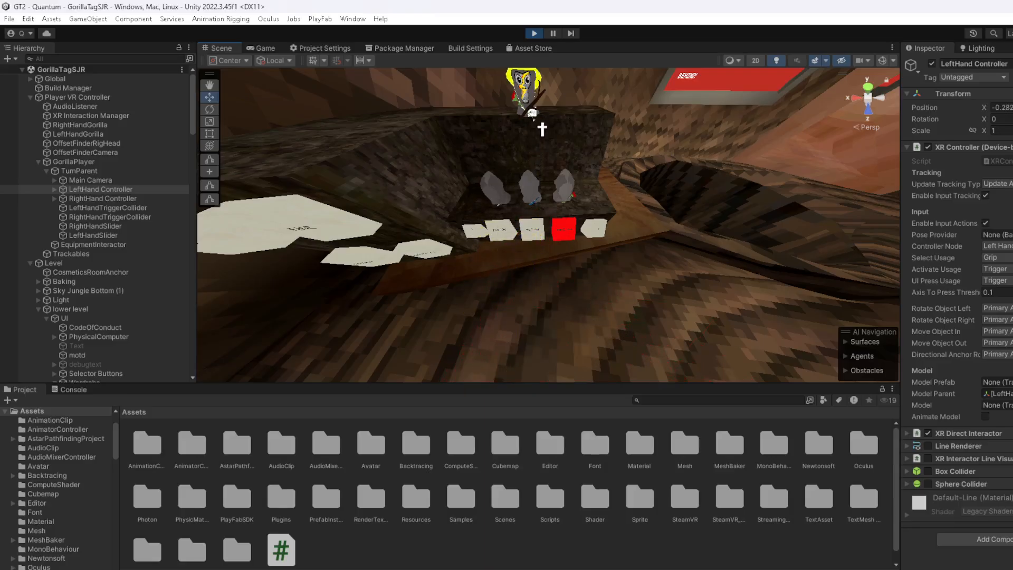
{"action": "right_click_drag", "start_coordinate": [511, 263], "coordinate": [507, 240]}
{"action": "mouse_move", "coordinate": [452, 240]}
{"action": "left_mouse_down"}
{"action": "mouse_move", "coordinate": [434, 236]}
{"action": "mouse_move", "coordinate": [440, 253]}
{"action": "left_mouse_up"}
Shift GorillaPlayer beside the wardrobe and examine its chest and arm up close
{"action": "left_click", "coordinate": [91, 163]}
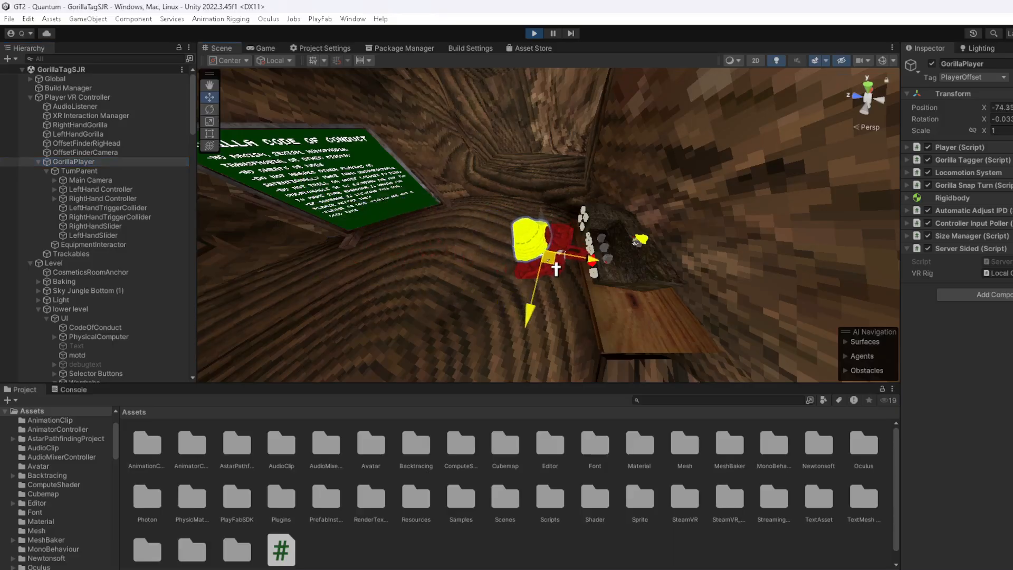
{"action": "key", "text": "w"}
{"action": "right_click_drag", "start_coordinate": [447, 250], "coordinate": [389, 171]}
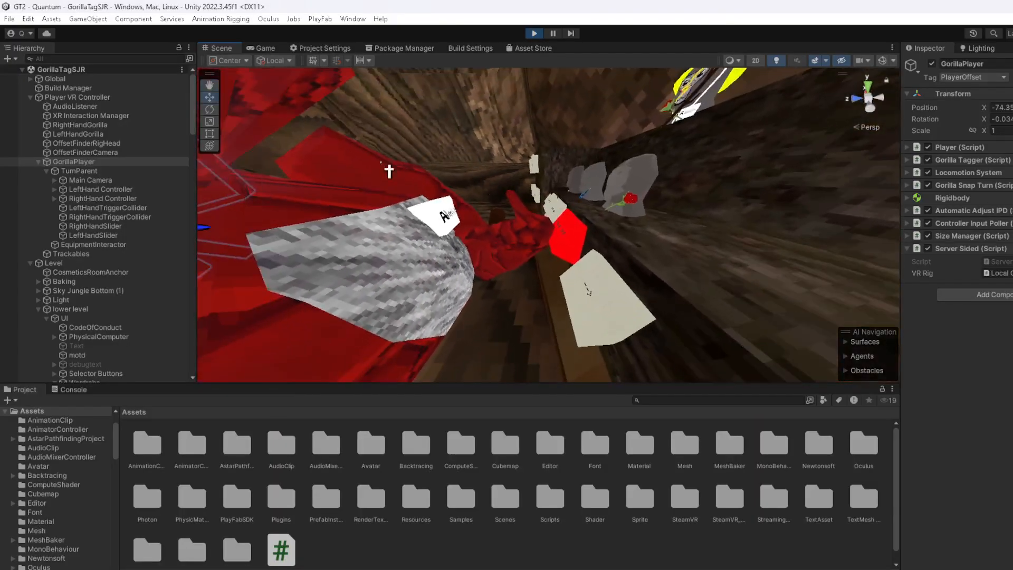
Find and select the shoulder.L bone in the body of Local Gorilla Player's rig under Local VRRig
{"action": "left_click", "coordinate": [30, 97]}
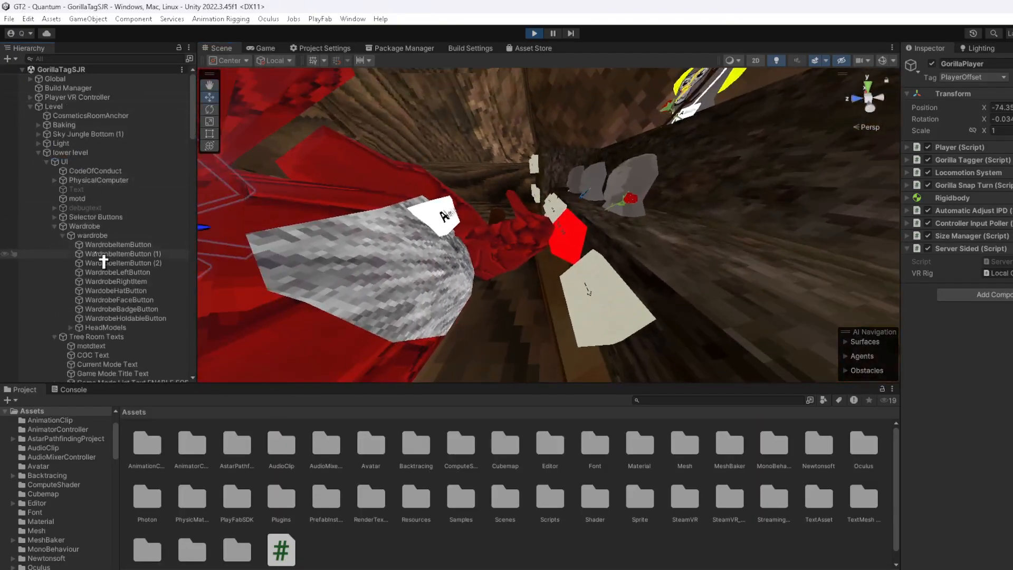
{"action": "left_click", "coordinate": [32, 106]}
{"action": "left_click", "coordinate": [31, 79]}
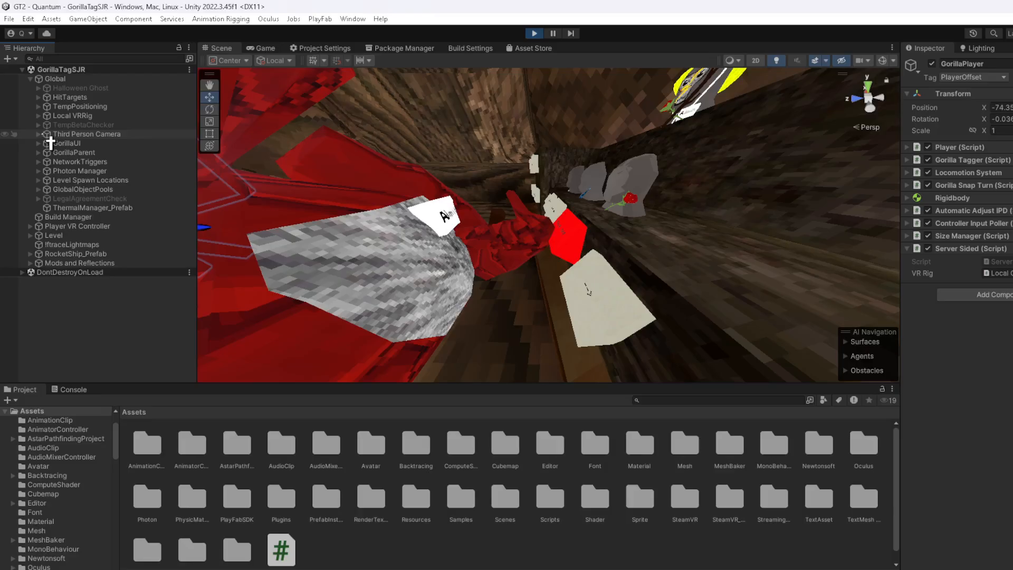
{"action": "left_click", "coordinate": [38, 115]}
{"action": "left_click", "coordinate": [46, 125]}
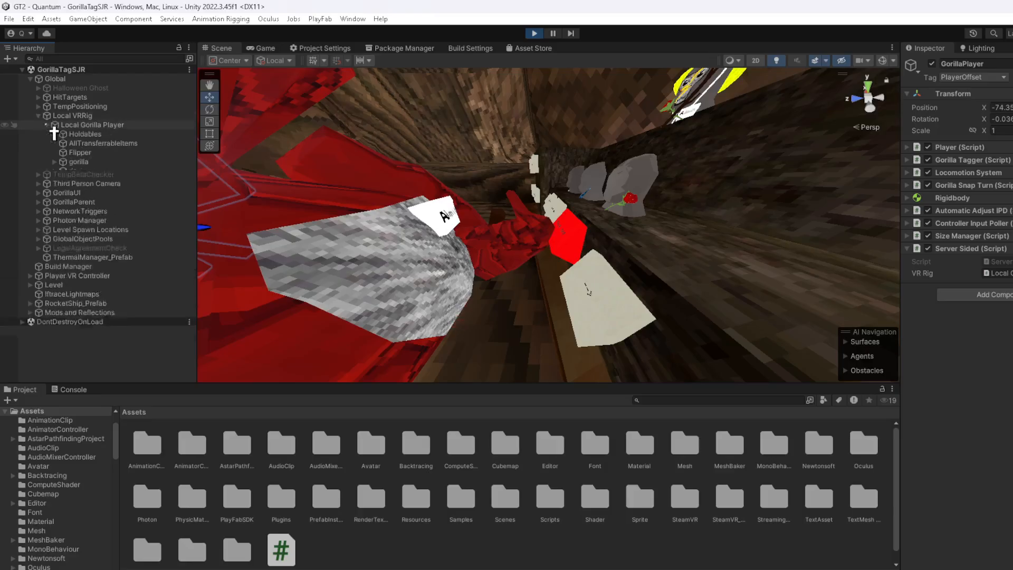
{"action": "left_click", "coordinate": [54, 171]}
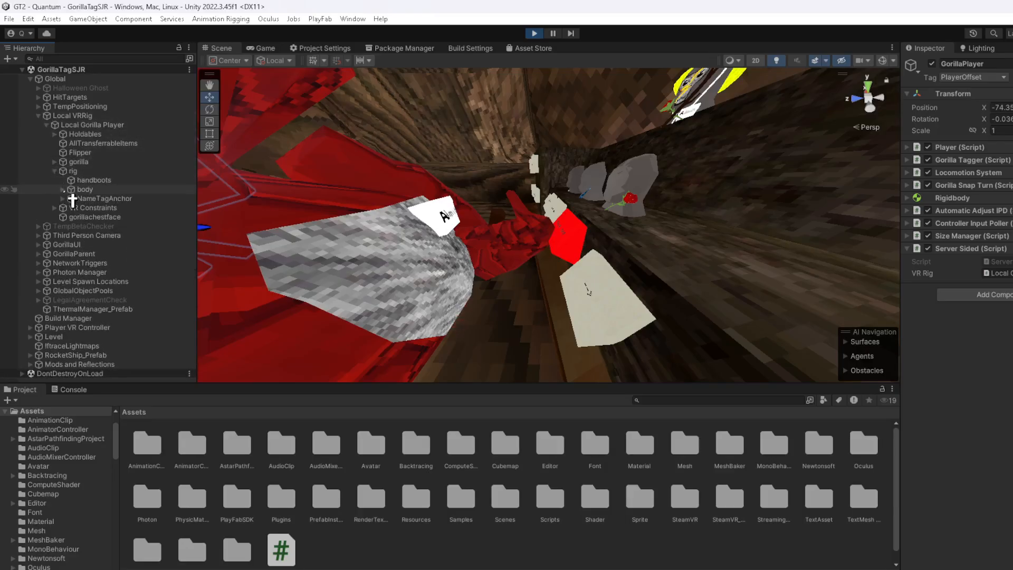
{"action": "left_click", "coordinate": [62, 189]}
{"action": "left_click", "coordinate": [95, 328]}
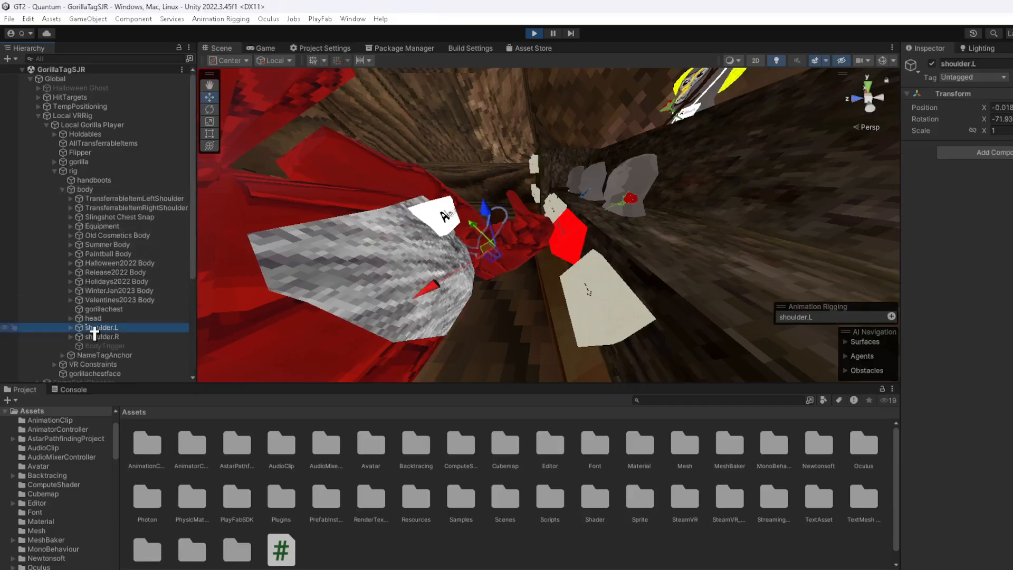
Select f_index.03.L in the local rig's left hand and try to move it to the red wardrobe button
{"action": "left_click", "coordinate": [72, 328]}
{"action": "scroll", "coordinate": [97, 338], "scroll_direction": "down", "scroll_amount": 4}
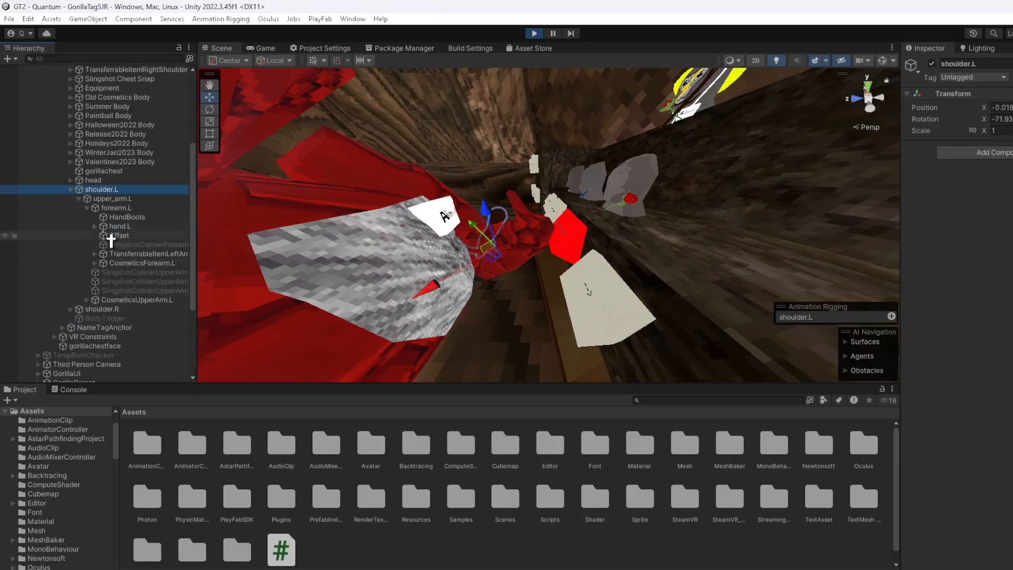
{"action": "left_click", "coordinate": [94, 226]}
{"action": "left_click", "coordinate": [103, 263]}
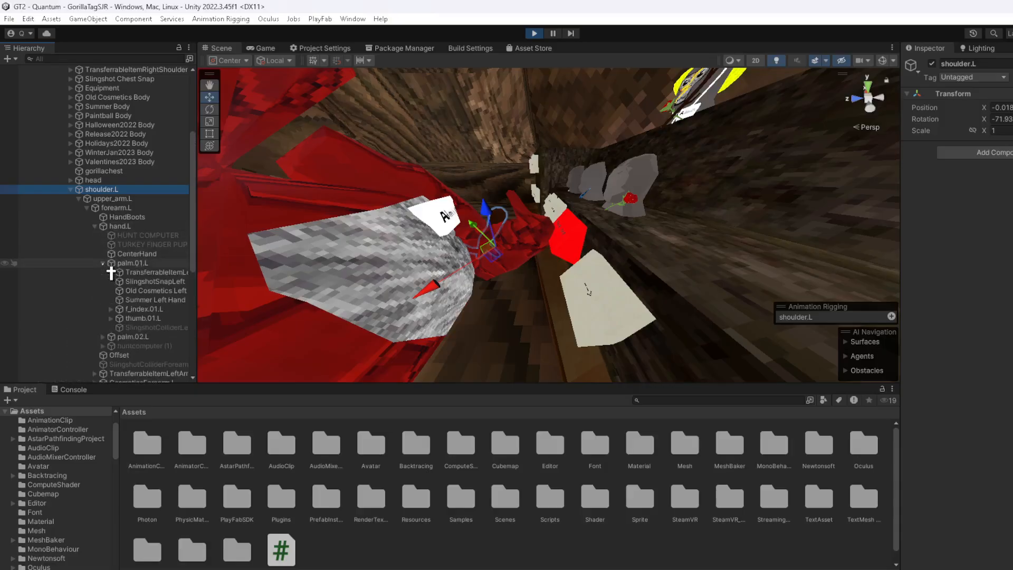
{"action": "left_click", "coordinate": [111, 309]}
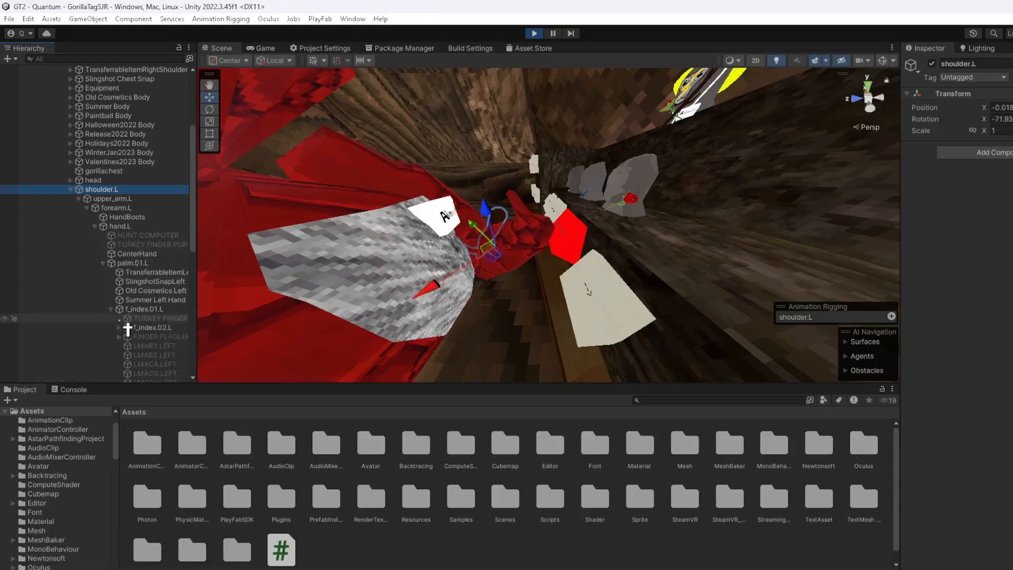
{"action": "left_click", "coordinate": [117, 327]}
{"action": "left_click", "coordinate": [182, 336]}
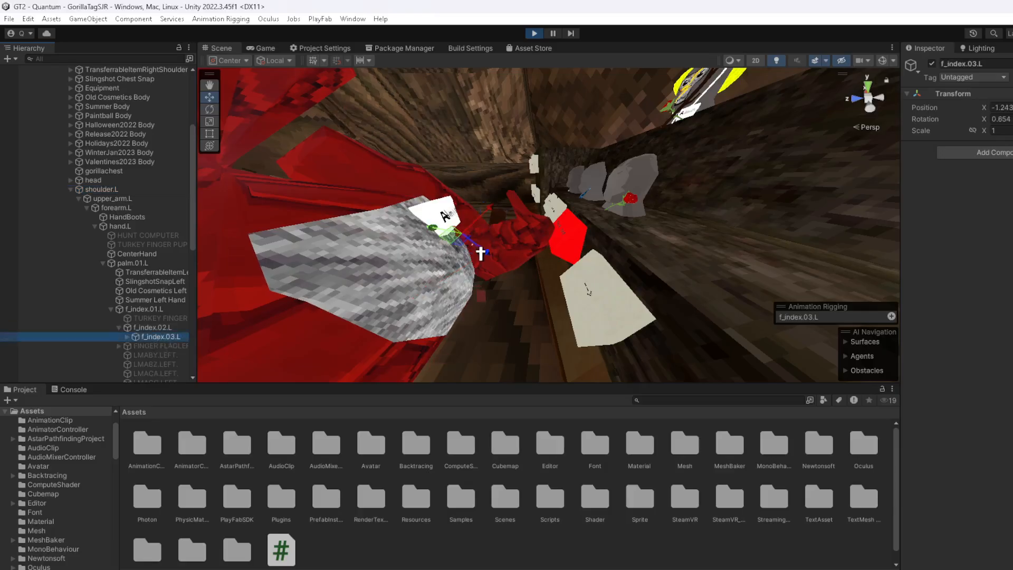
{"action": "left_click_drag", "start_coordinate": [469, 242], "coordinate": [581, 253]}
{"action": "right_click_drag", "start_coordinate": [581, 254], "coordinate": [684, 290]}
{"action": "left_click_drag", "start_coordinate": [627, 268], "coordinate": [586, 241]}
{"action": "right_click_drag", "start_coordinate": [585, 241], "coordinate": [266, 103]}
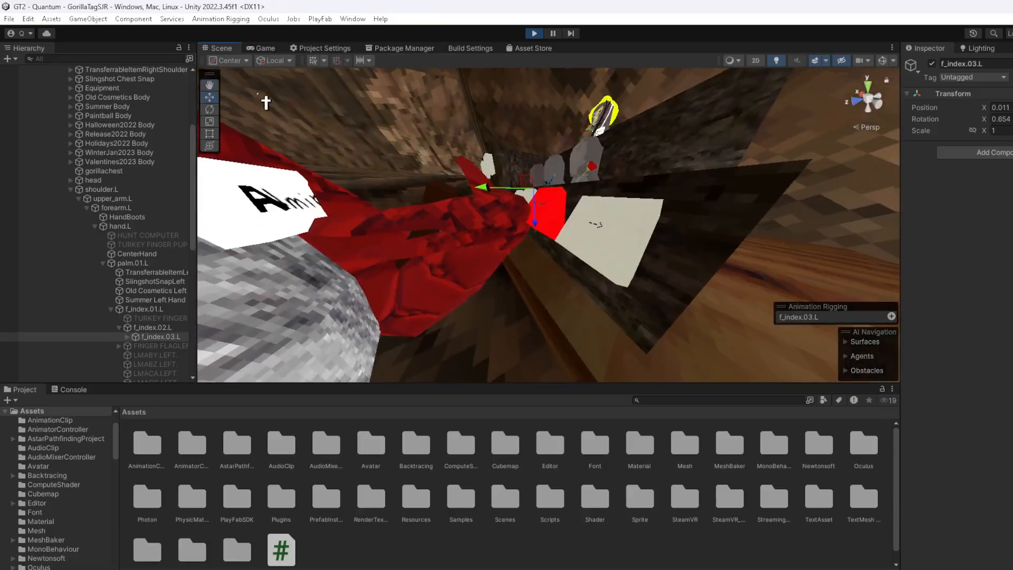
Switch the transform handle orientation to Global and try to move f_index.03.L across the wardrobe buttons
{"action": "left_click", "coordinate": [274, 60]}
{"action": "left_click", "coordinate": [286, 74]}
{"action": "left_click_drag", "start_coordinate": [533, 207], "coordinate": [575, 225]}
{"action": "mouse_move", "coordinate": [576, 225]}
{"action": "right_mouse_down"}
{"action": "mouse_move", "coordinate": [654, 211]}
{"action": "mouse_move", "coordinate": [812, 297]}
{"action": "mouse_move", "coordinate": [542, 168]}
{"action": "mouse_move", "coordinate": [581, 224]}
{"action": "right_mouse_up"}
{"action": "left_click_drag", "start_coordinate": [560, 256], "coordinate": [550, 291]}
{"action": "right_click_drag", "start_coordinate": [550, 291], "coordinate": [521, 294]}
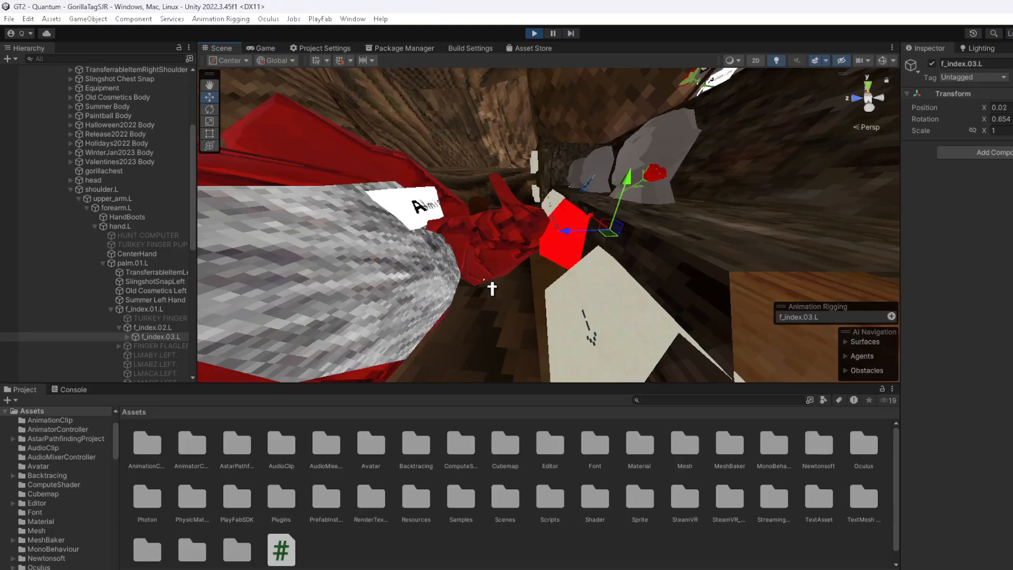
Try to move the local rig's f_index.01.L and hand.L bones toward the wardrobe buttons
{"action": "left_click", "coordinate": [155, 328]}
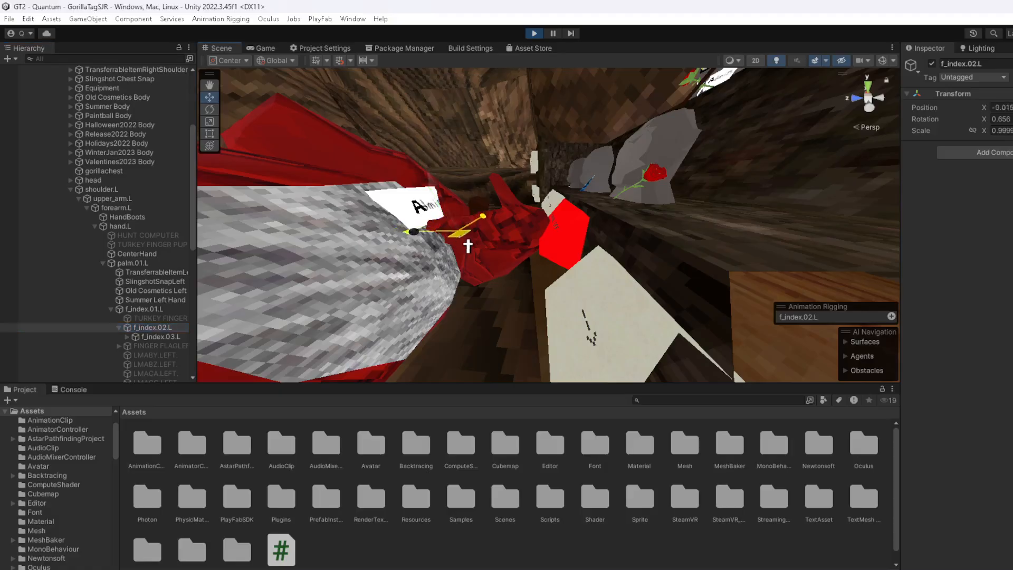
{"action": "left_click", "coordinate": [165, 310]}
{"action": "left_click_drag", "start_coordinate": [484, 229], "coordinate": [617, 263]}
{"action": "left_click", "coordinate": [142, 263]}
{"action": "left_click", "coordinate": [127, 228]}
{"action": "left_click_drag", "start_coordinate": [682, 265], "coordinate": [631, 256]}
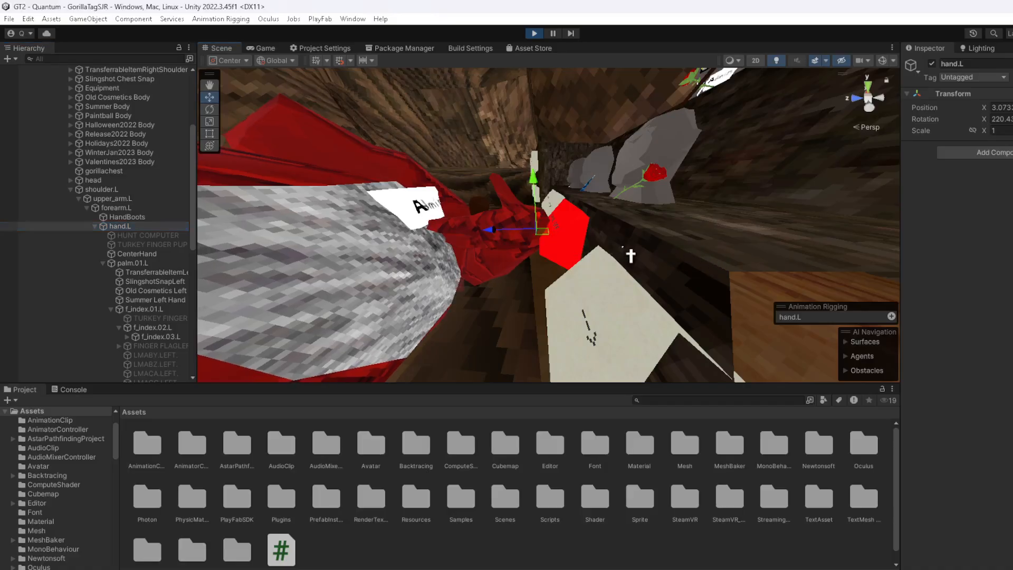
Select the gorilla mesh in the scene and expand the rig of Gorilla Player Networked(Clone) down to forearm.L
{"action": "left_click", "coordinate": [494, 227]}
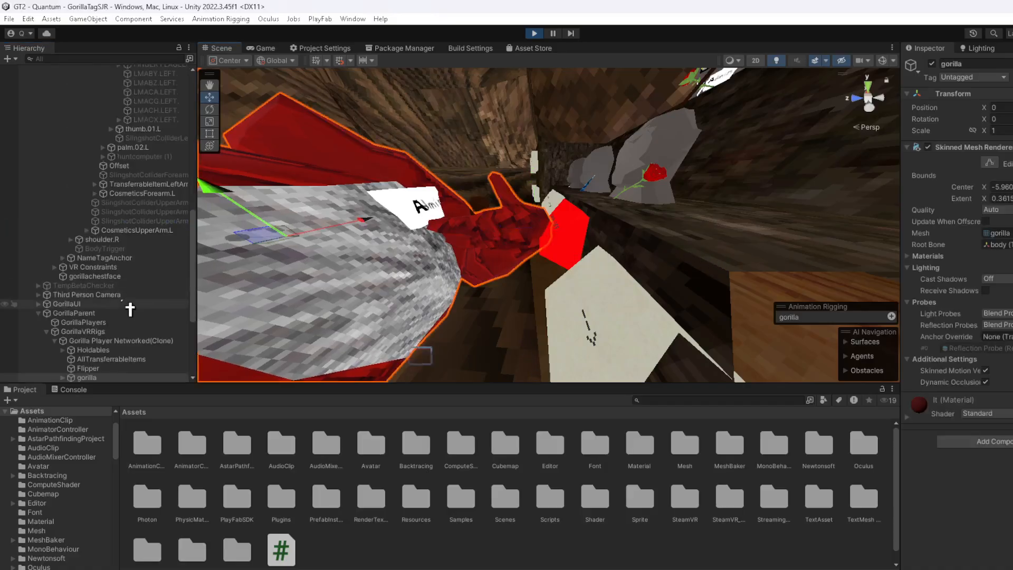
{"action": "left_click", "coordinate": [62, 284]}
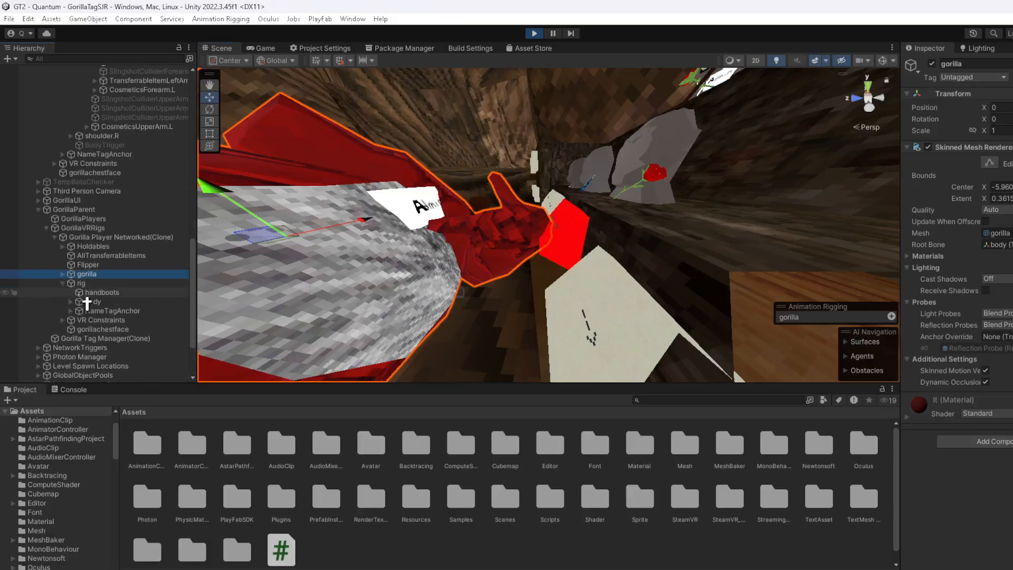
{"action": "left_click", "coordinate": [70, 301]}
{"action": "scroll", "coordinate": [94, 327], "scroll_direction": "down", "scroll_amount": 5}
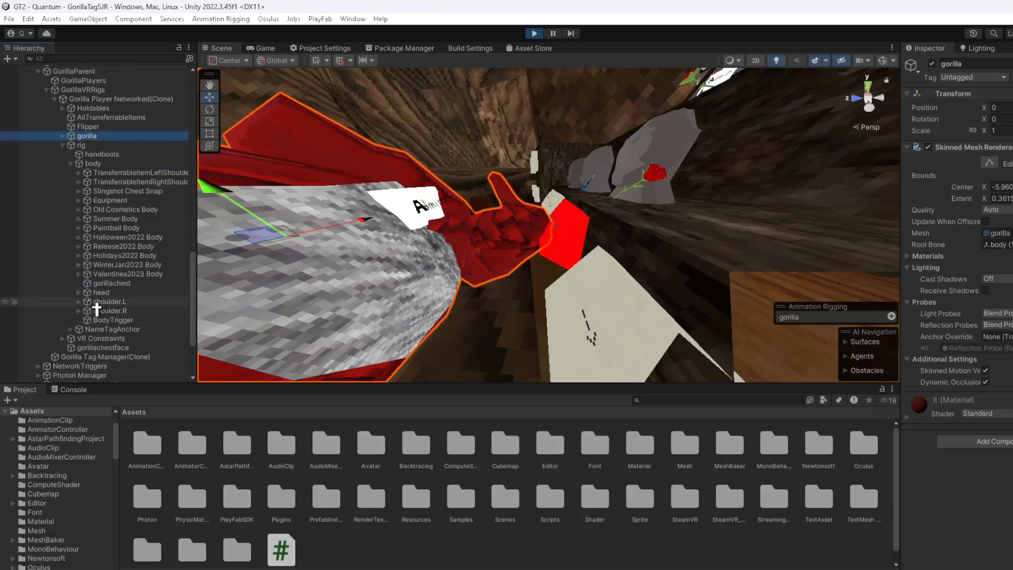
{"action": "left_click", "coordinate": [79, 302]}
{"action": "left_click", "coordinate": [87, 310]}
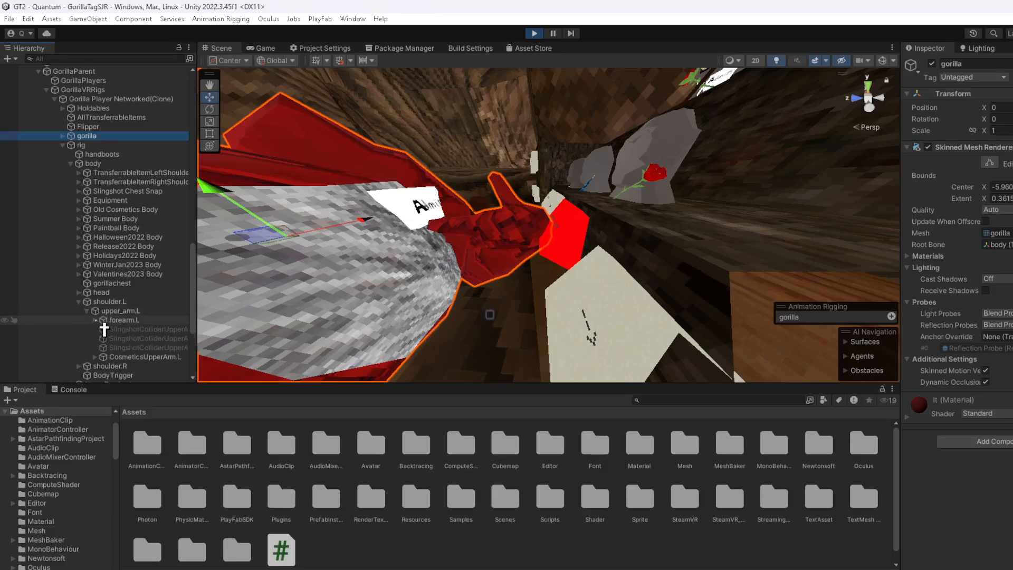
{"action": "left_click", "coordinate": [95, 320]}
Select the networked gorilla's f_index.03.L bone and try to move it toward the wardrobe buttons
{"action": "scroll", "coordinate": [115, 347], "scroll_direction": "down", "scroll_amount": 3}
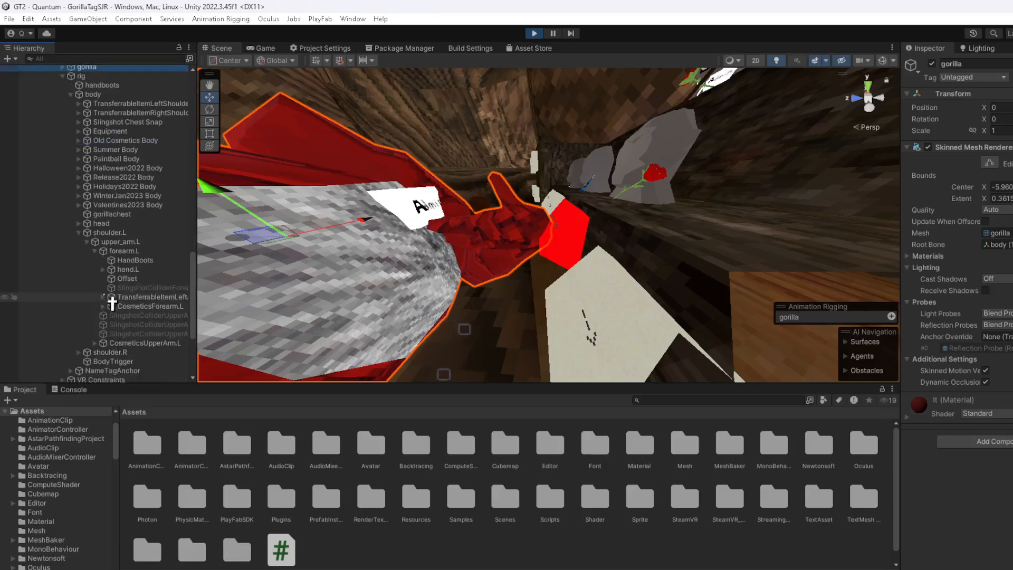
{"action": "left_click", "coordinate": [104, 269]}
{"action": "left_click", "coordinate": [119, 307]}
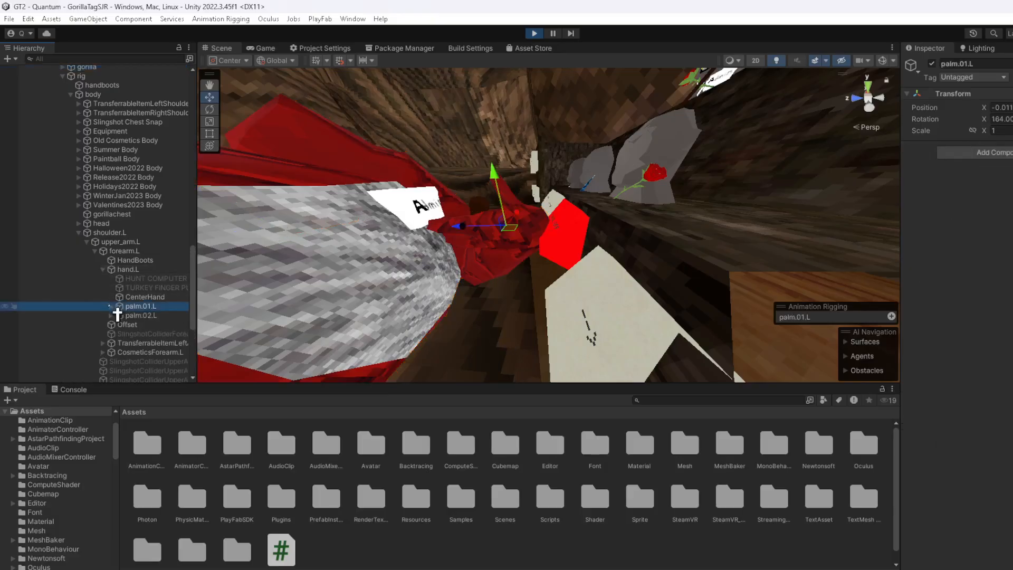
{"action": "left_click", "coordinate": [111, 307]}
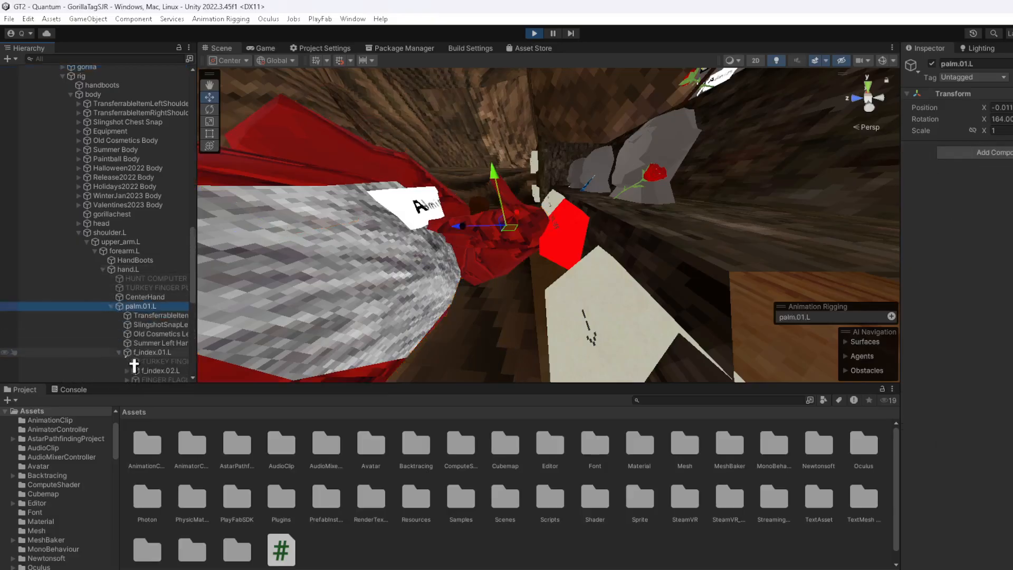
{"action": "scroll", "coordinate": [140, 357], "scroll_direction": "down", "scroll_amount": 2}
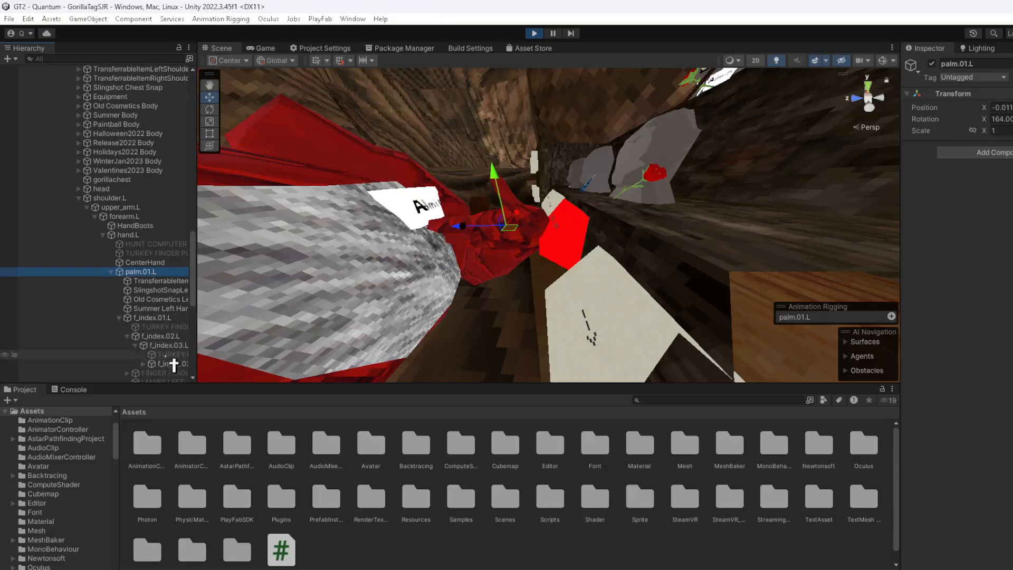
{"action": "left_click", "coordinate": [167, 346]}
{"action": "left_click_drag", "start_coordinate": [444, 244], "coordinate": [518, 252]}
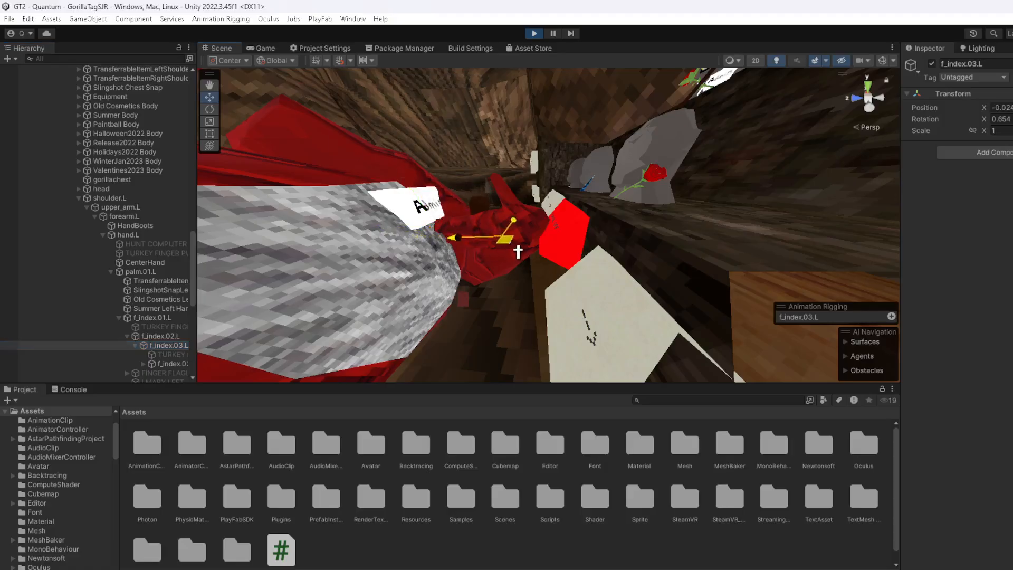
{"action": "right_click_drag", "start_coordinate": [560, 252], "coordinate": [534, 268]}
{"action": "mouse_move", "coordinate": [470, 278]}
{"action": "left_mouse_down"}
{"action": "mouse_move", "coordinate": [468, 255]}
{"action": "mouse_move", "coordinate": [455, 267]}
{"action": "mouse_move", "coordinate": [470, 256]}
{"action": "mouse_move", "coordinate": [457, 305]}
{"action": "mouse_move", "coordinate": [452, 267]}
{"action": "mouse_move", "coordinate": [453, 289]}
{"action": "mouse_move", "coordinate": [464, 290]}
{"action": "left_mouse_up"}
{"action": "key", "text": "f"}
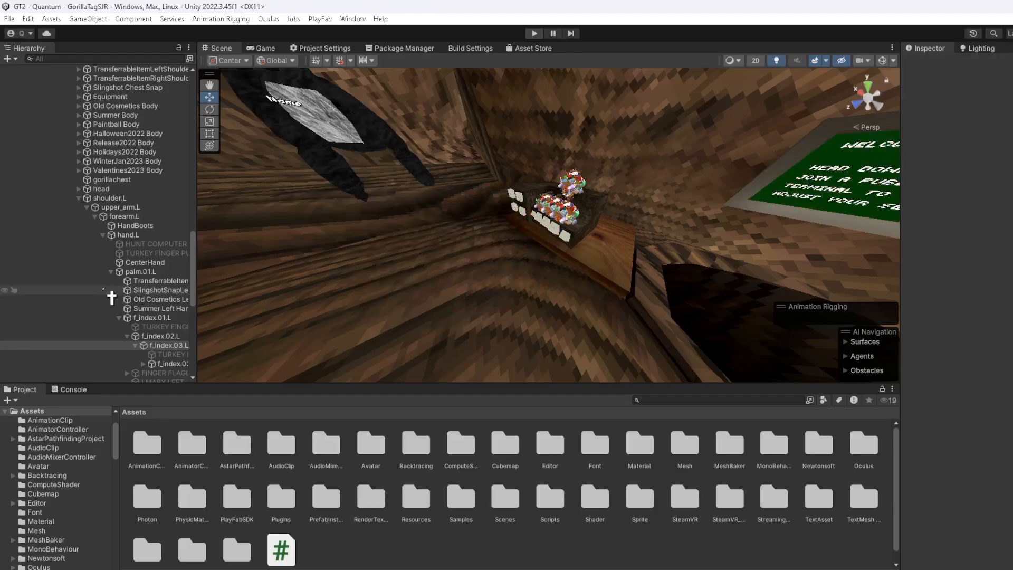
Collapse Local Gorilla Player's rig, start play mode again and examine the gorilla with its cosmetics
{"action": "scroll", "coordinate": [144, 288], "scroll_direction": "down", "scroll_amount": 8}
{"action": "scroll", "coordinate": [142, 274], "scroll_direction": "up", "scroll_amount": 9}
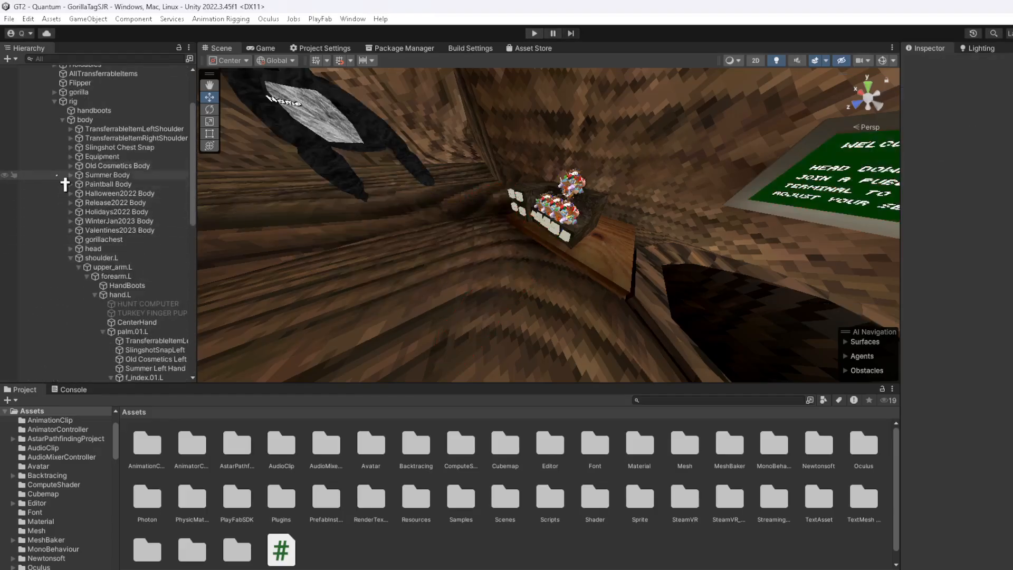
{"action": "left_click", "coordinate": [54, 101]}
{"action": "left_click", "coordinate": [538, 35]}
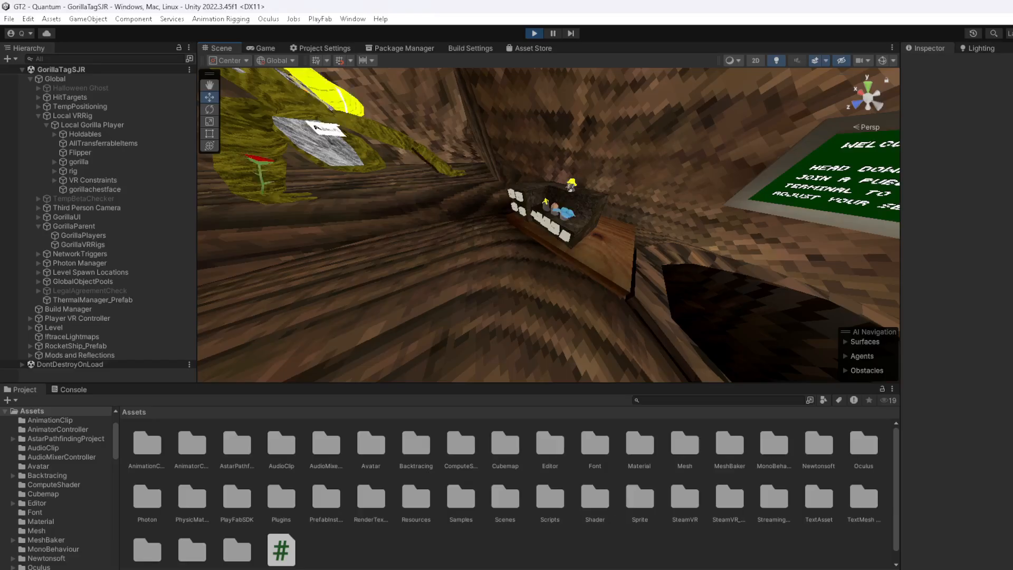
{"action": "right_click_drag", "start_coordinate": [491, 231], "coordinate": [219, 212]}
{"action": "key", "text": "s"}
{"action": "key", "text": "w"}
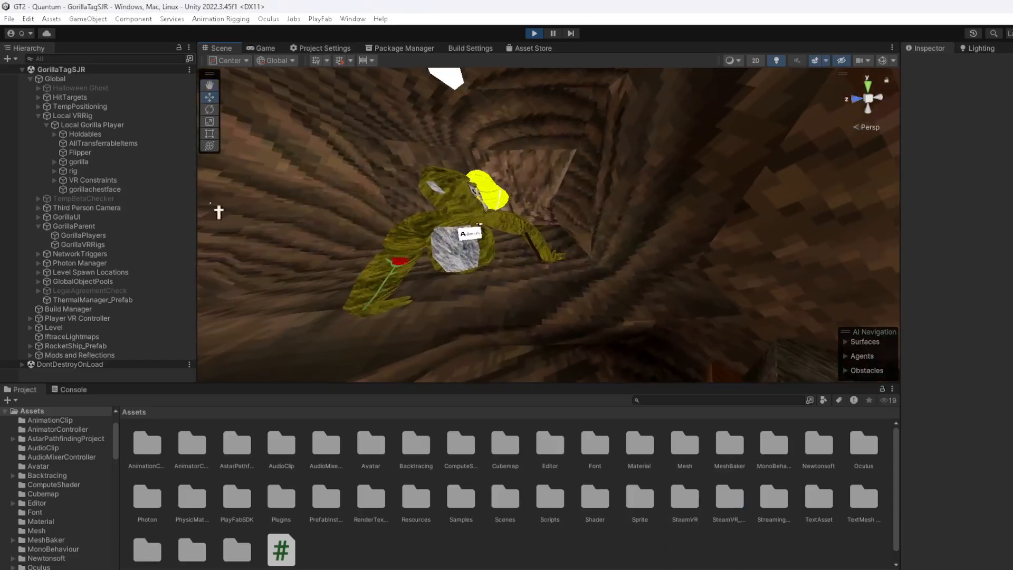
Select LeftHandTriggerCollider under GorillaPlayer's TurnParent, examine its position on the gorilla and exit play mode
{"action": "left_click", "coordinate": [30, 318]}
{"action": "scroll", "coordinate": [59, 316], "scroll_direction": "down", "scroll_amount": 5}
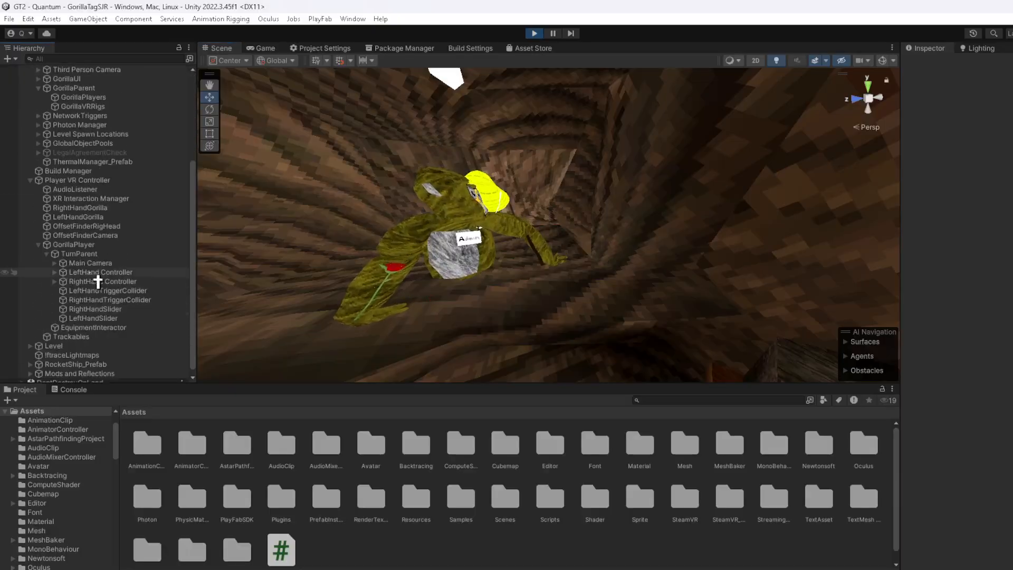
{"action": "left_click", "coordinate": [111, 291]}
{"action": "key", "text": "w"}
{"action": "right_click_drag", "start_coordinate": [521, 254], "coordinate": [586, 307]}
{"action": "key", "text": "s"}
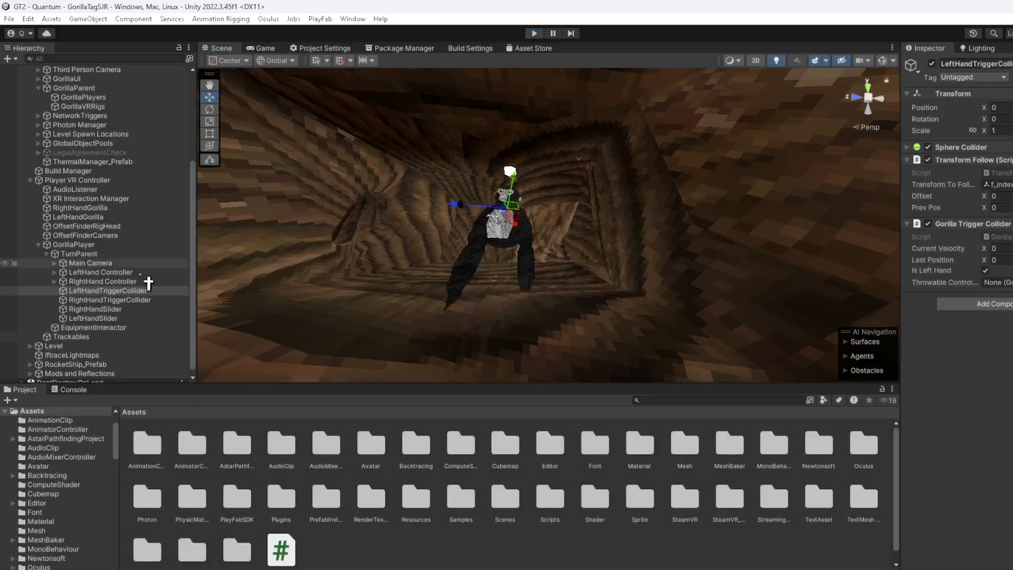
Locate LeftHandTriggerCollider's Transform To Follow bone and parent the collider under f_index.03.L in the local gorilla's left hand
{"action": "scroll", "coordinate": [109, 264], "scroll_direction": "up", "scroll_amount": 3}
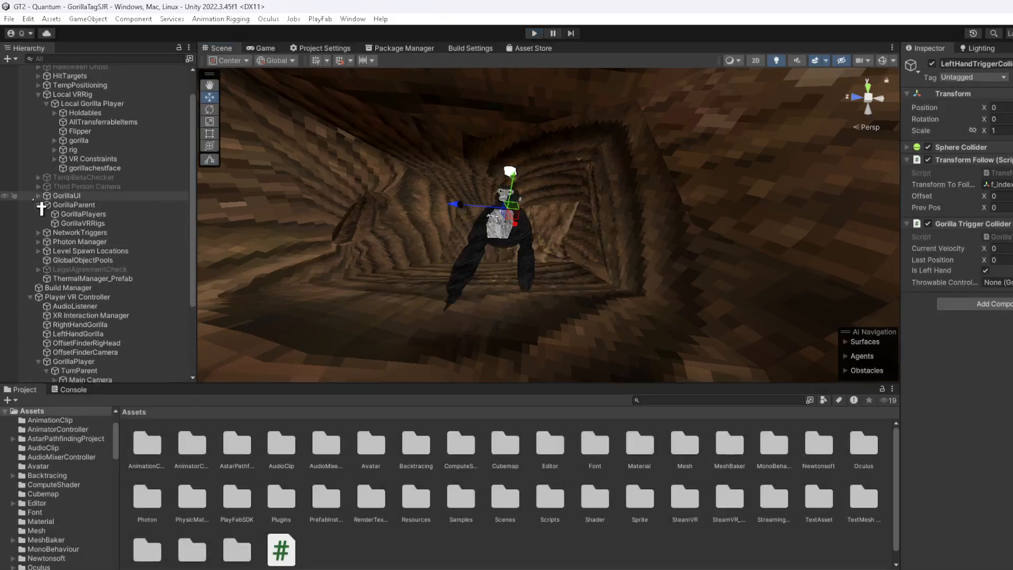
{"action": "left_click", "coordinate": [39, 205]}
{"action": "scroll", "coordinate": [138, 275], "scroll_direction": "down", "scroll_amount": 3}
{"action": "left_click", "coordinate": [118, 313]}
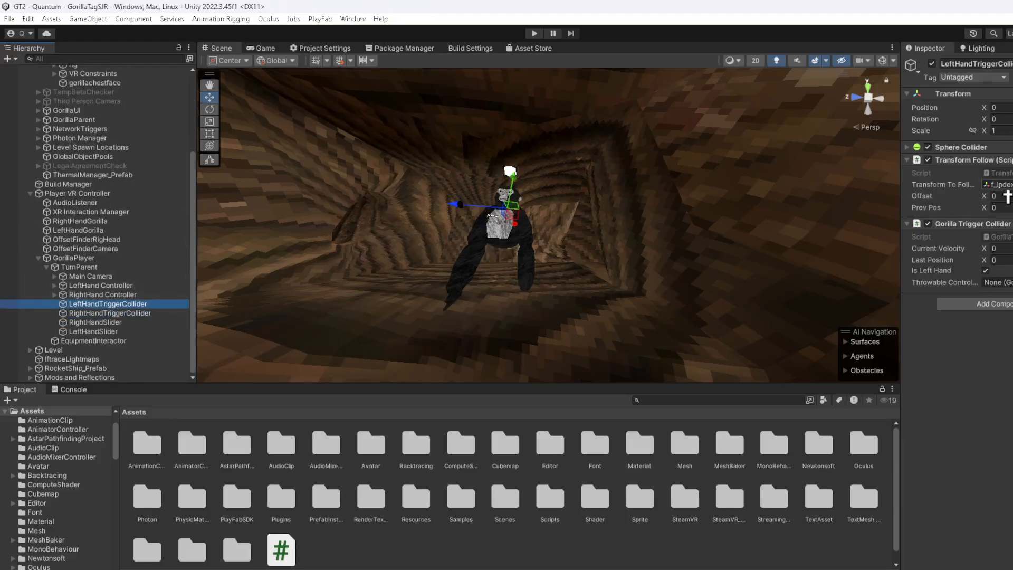
{"action": "left_click", "coordinate": [996, 184]}
{"action": "scroll", "coordinate": [130, 258], "scroll_direction": "down", "scroll_amount": 15}
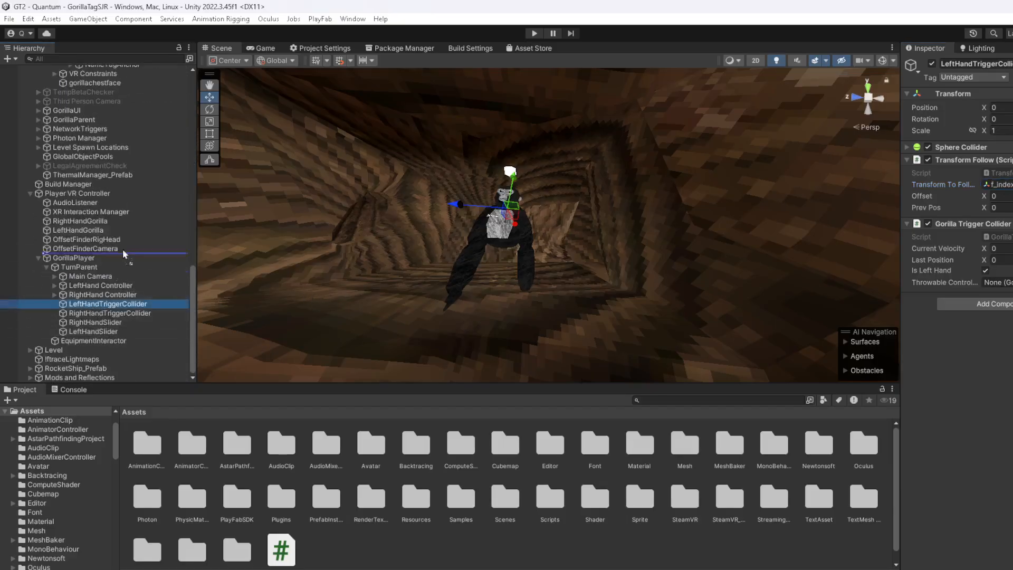
{"action": "left_click_drag", "start_coordinate": [169, 78], "coordinate": [174, 175]}
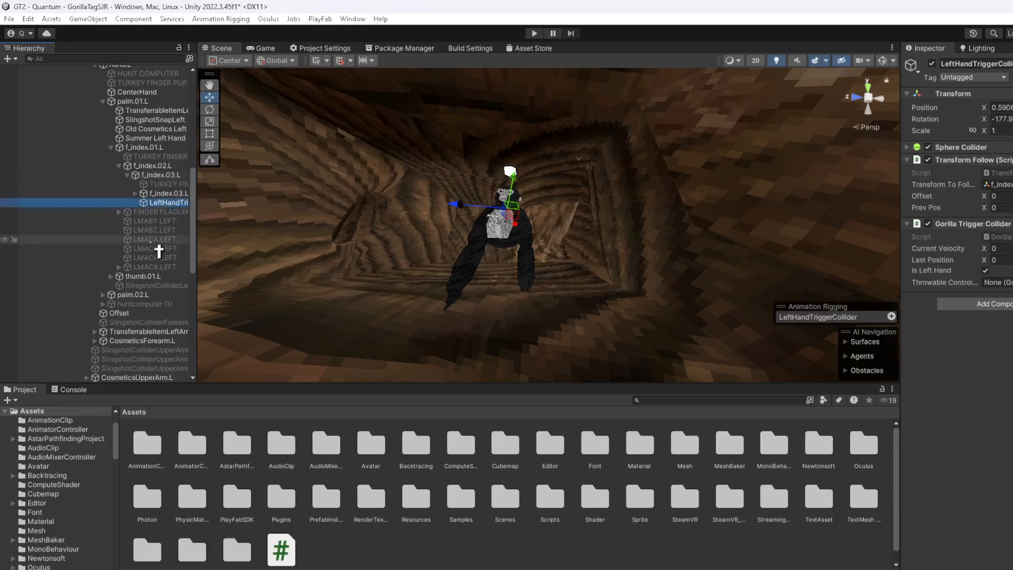
Locate RightHandTriggerCollider's Transform To Follow bone and parent the collider under f_index.03.R in the right hand
{"action": "scroll", "coordinate": [156, 249], "scroll_direction": "down", "scroll_amount": 10}
{"action": "left_click", "coordinate": [105, 314]}
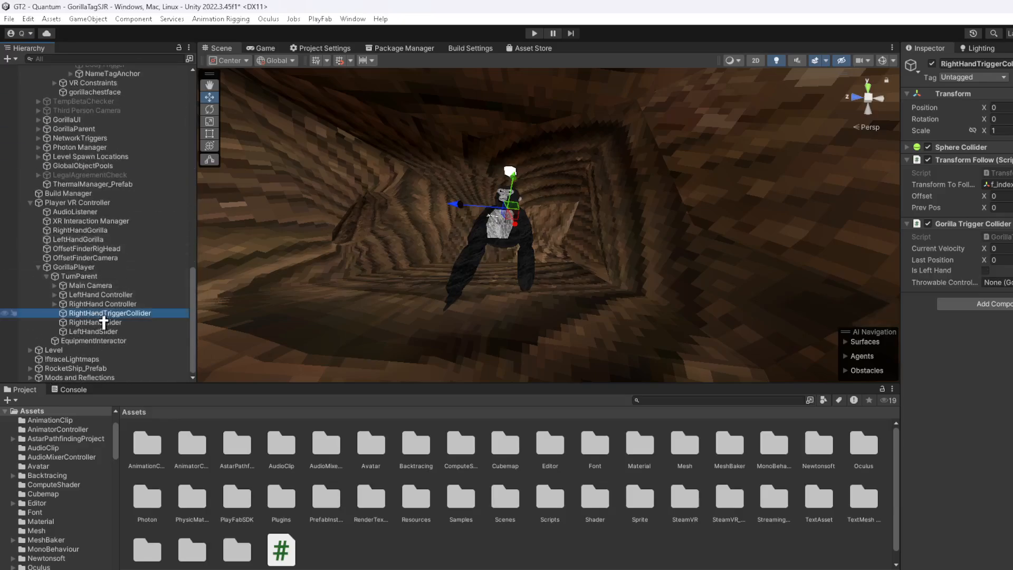
{"action": "left_click", "coordinate": [1001, 185]}
{"action": "scroll", "coordinate": [206, 282], "scroll_direction": "down", "scroll_amount": 3}
{"action": "scroll", "coordinate": [146, 293], "scroll_direction": "down", "scroll_amount": 7}
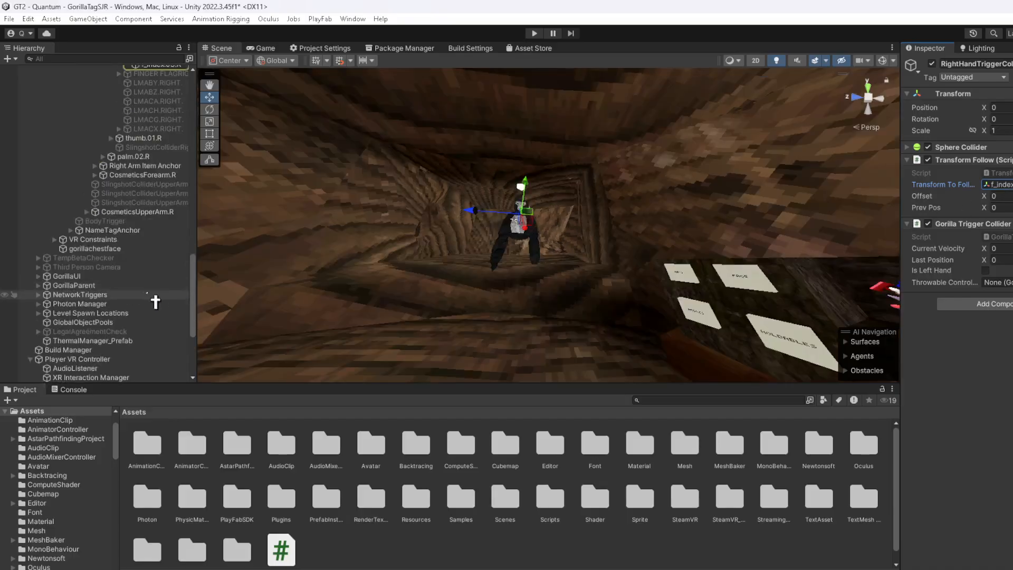
{"action": "left_click_drag", "start_coordinate": [160, 77], "coordinate": [174, 194]}
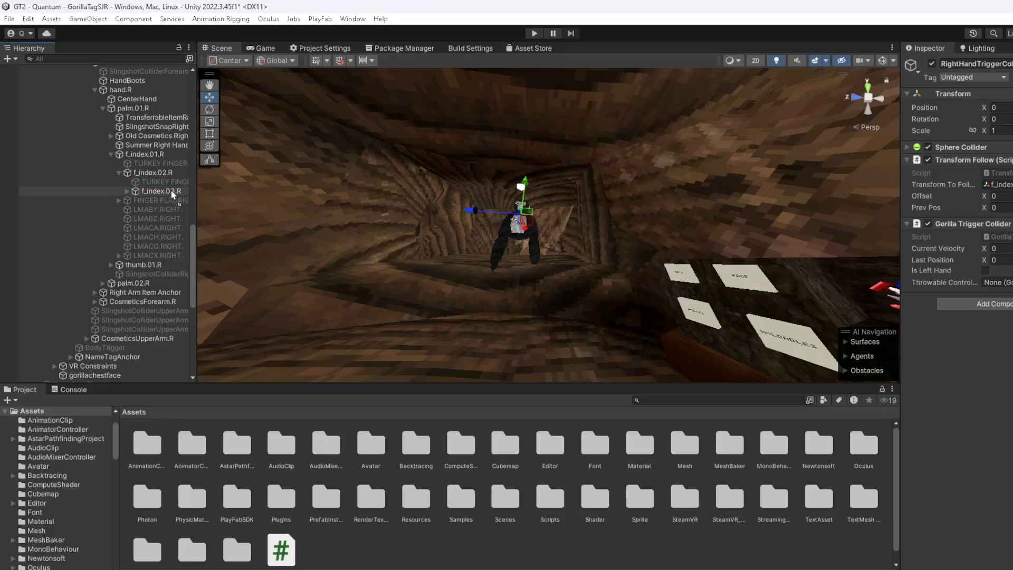
Collapse Local Gorilla Player, Global and Player VR Controller in the hierarchy, clear the selection and save the scene
{"action": "scroll", "coordinate": [120, 219], "scroll_direction": "up", "scroll_amount": 10}
{"action": "scroll", "coordinate": [120, 219], "scroll_direction": "up", "scroll_amount": 5}
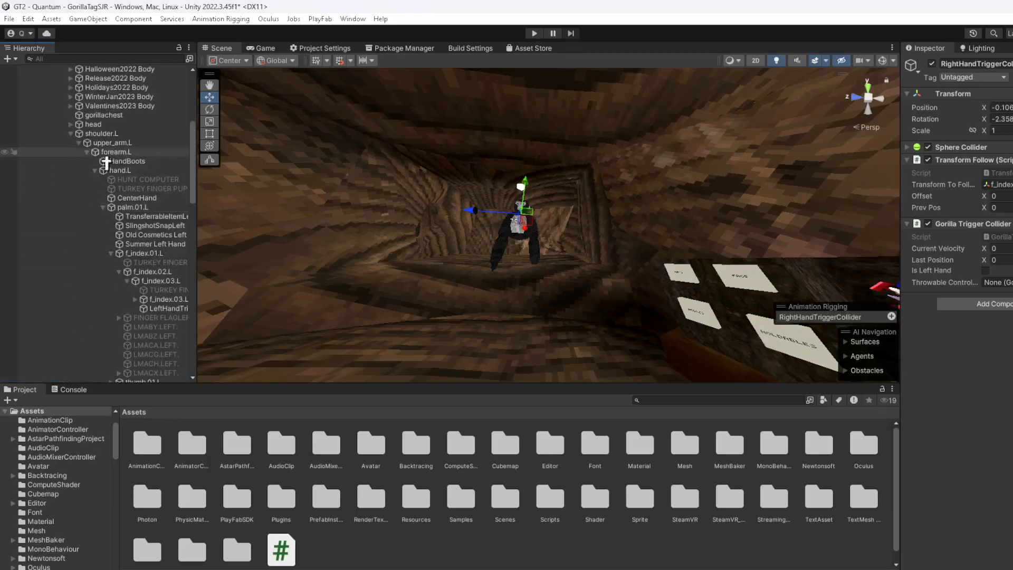
{"action": "scroll", "coordinate": [71, 142], "scroll_direction": "up", "scroll_amount": 5}
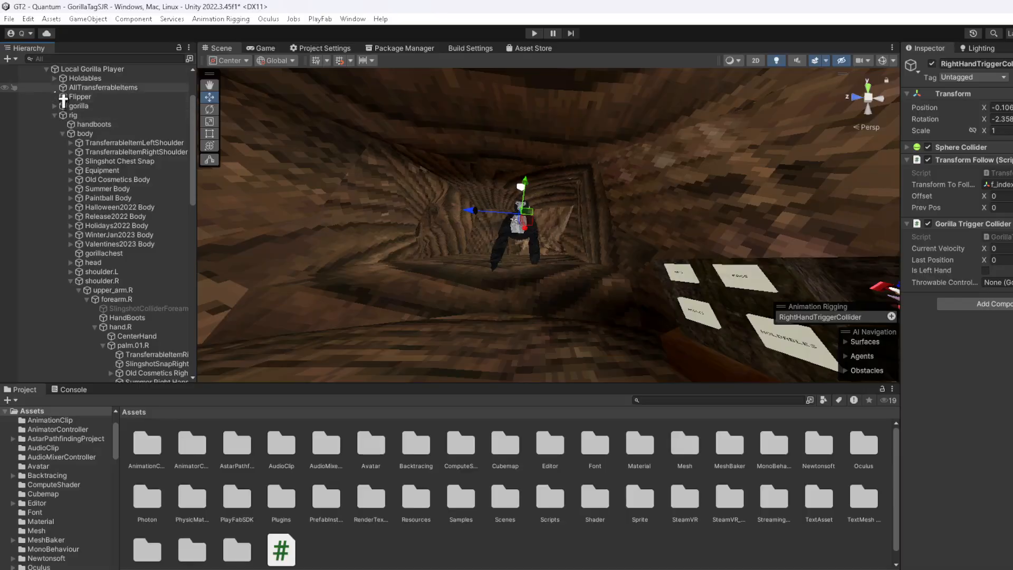
{"action": "left_click", "coordinate": [47, 69]}
{"action": "scroll", "coordinate": [56, 106], "scroll_direction": "up", "scroll_amount": 2}
{"action": "left_click", "coordinate": [30, 88]}
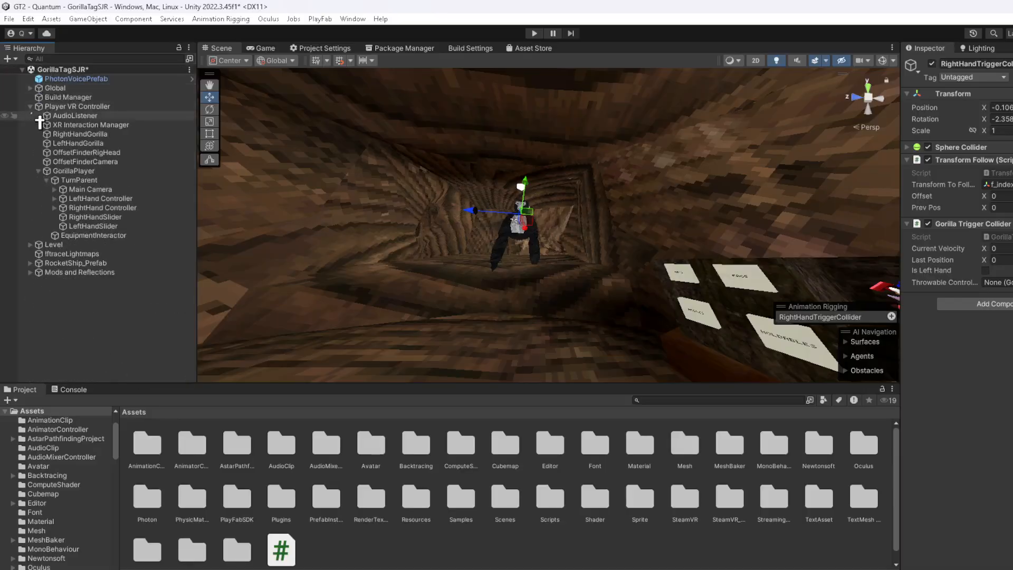
{"action": "left_click", "coordinate": [30, 106]}
{"action": "left_click", "coordinate": [87, 237]}
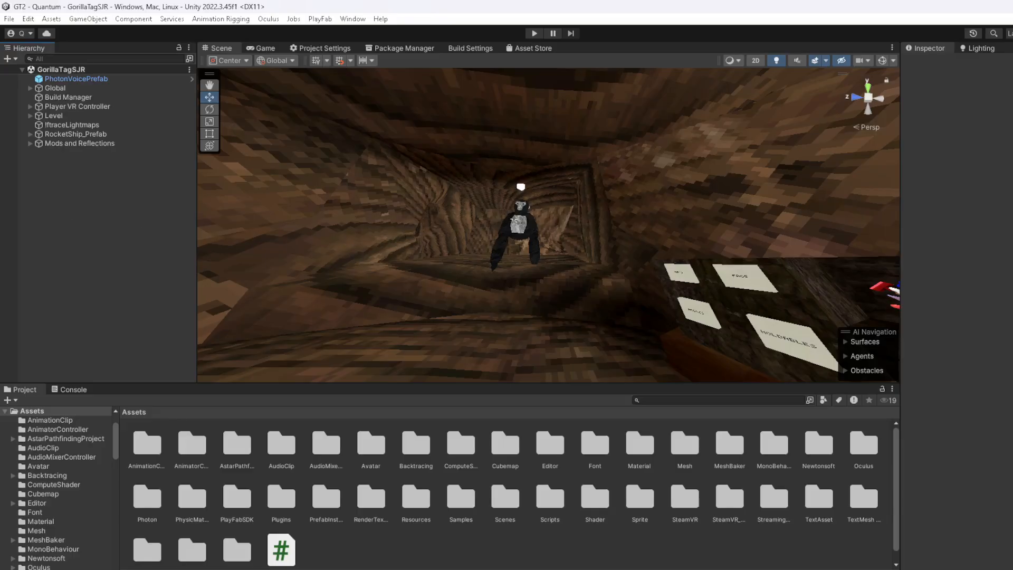
Start play mode, return to the scene view and expand Player VR Controller to reach GorillaPlayer
{"action": "left_click", "coordinate": [534, 34]}
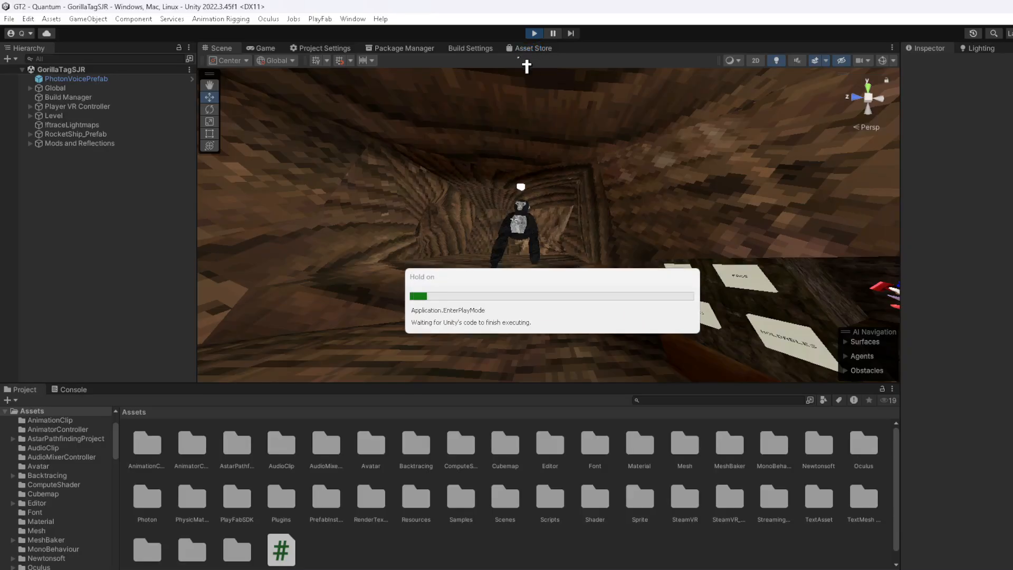
{"action": "left_click", "coordinate": [227, 48]}
{"action": "left_click", "coordinate": [29, 97]}
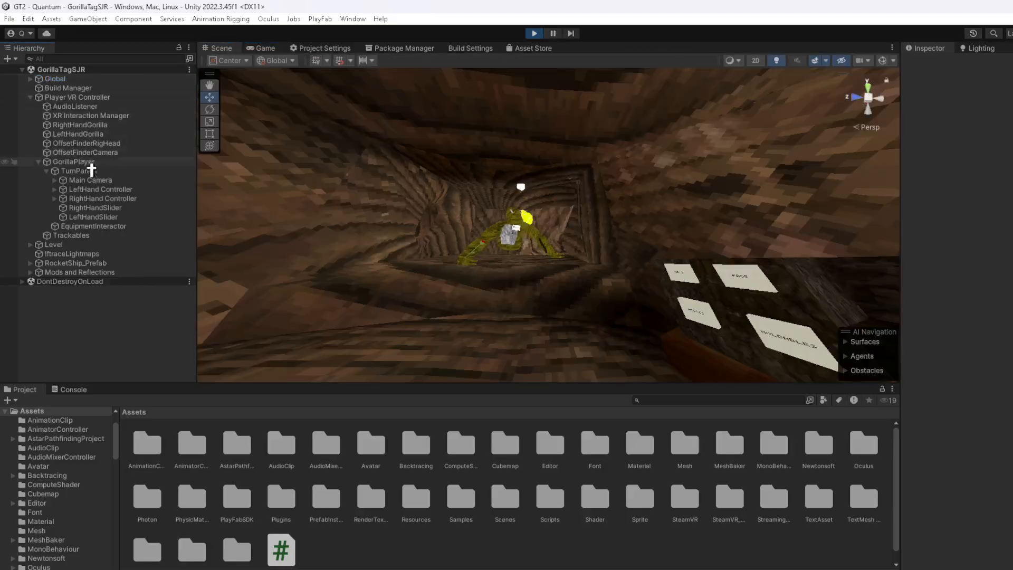
{"action": "left_click", "coordinate": [84, 164]}
Select the Mute Button of SoundPostForest in the forest and trigger its Test Press
{"action": "key", "text": "s"}
{"action": "right_click_drag", "start_coordinate": [603, 203], "coordinate": [521, 260]}
{"action": "key", "text": "w"}
{"action": "left_click", "coordinate": [520, 259]}
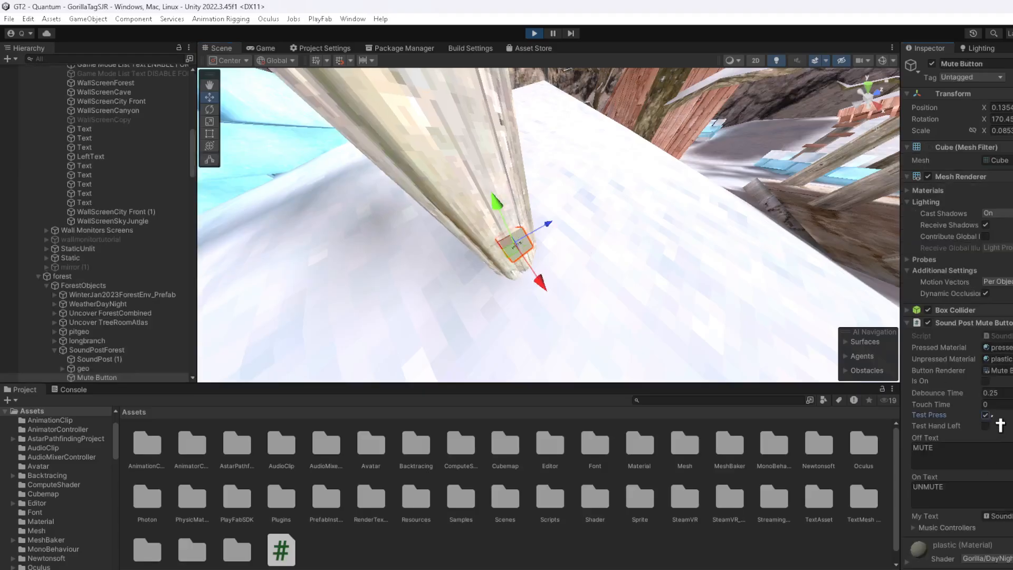
Collapse Level, select GorillaPlayer and move the gorilla next to the wardrobe in the tree room
{"action": "key", "text": "s"}
{"action": "right_click_drag", "start_coordinate": [729, 304], "coordinate": [288, 47]}
{"action": "key", "text": "w"}
{"action": "scroll", "coordinate": [106, 159], "scroll_direction": "up", "scroll_amount": 12}
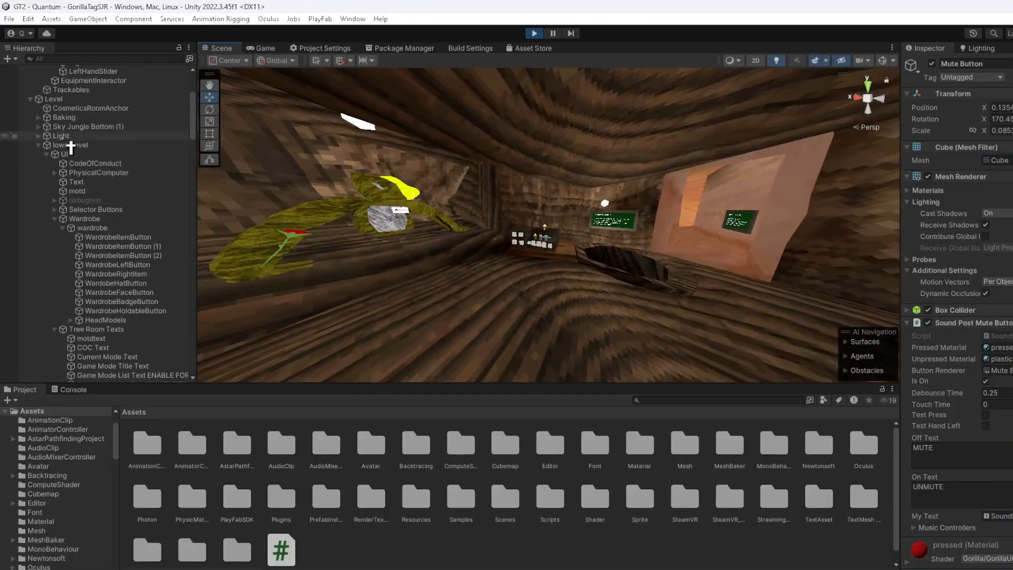
{"action": "left_click", "coordinate": [30, 99]}
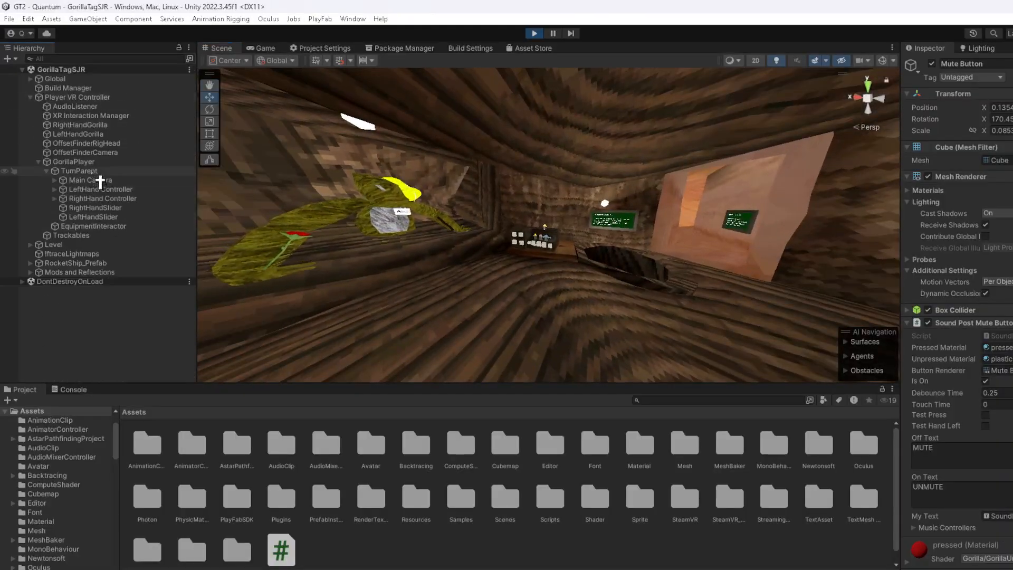
{"action": "double_click", "coordinate": [74, 161]}
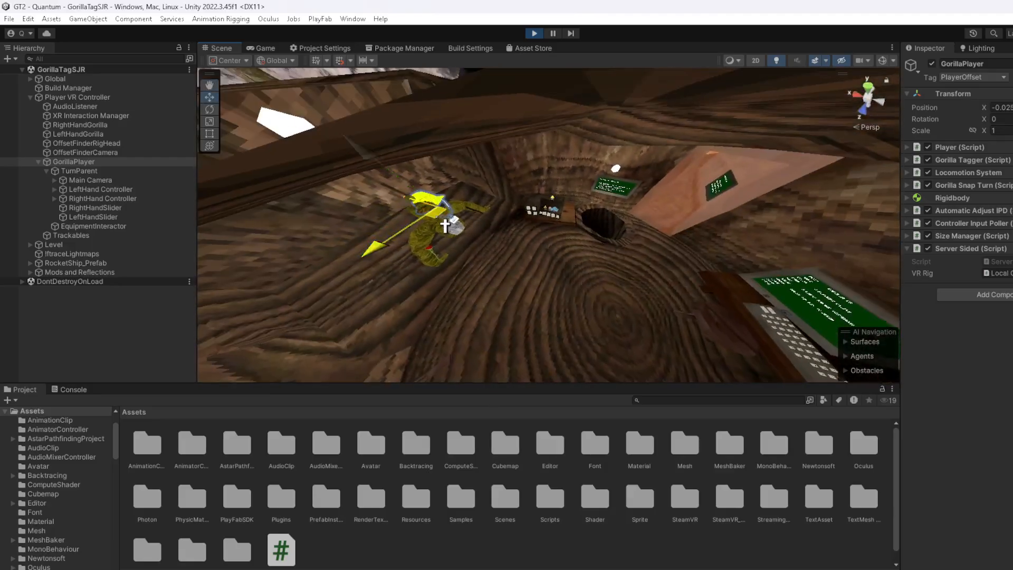
{"action": "right_click_drag", "start_coordinate": [566, 237], "coordinate": [566, 347]}
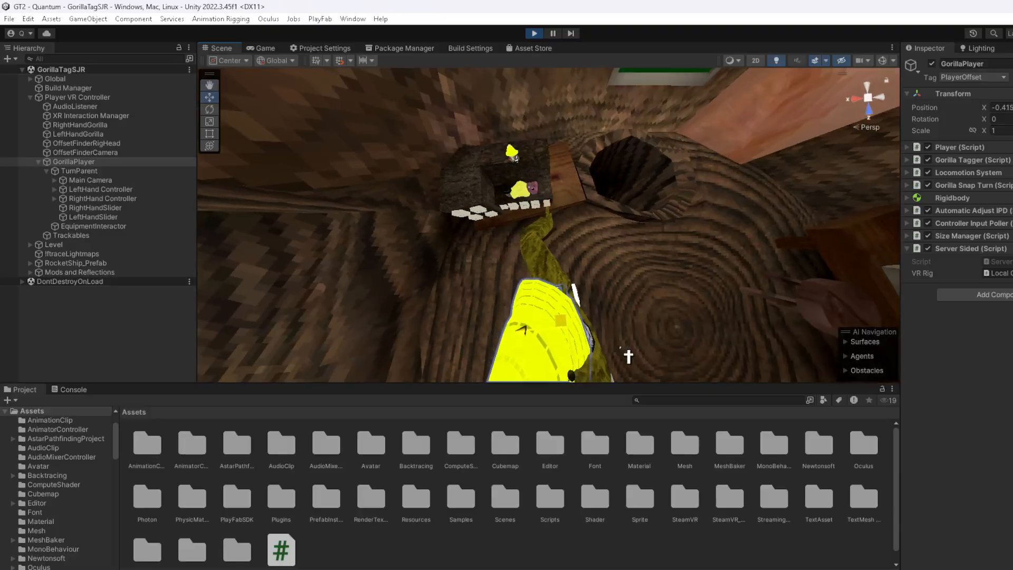
{"action": "right_click_drag", "start_coordinate": [612, 336], "coordinate": [588, 253]}
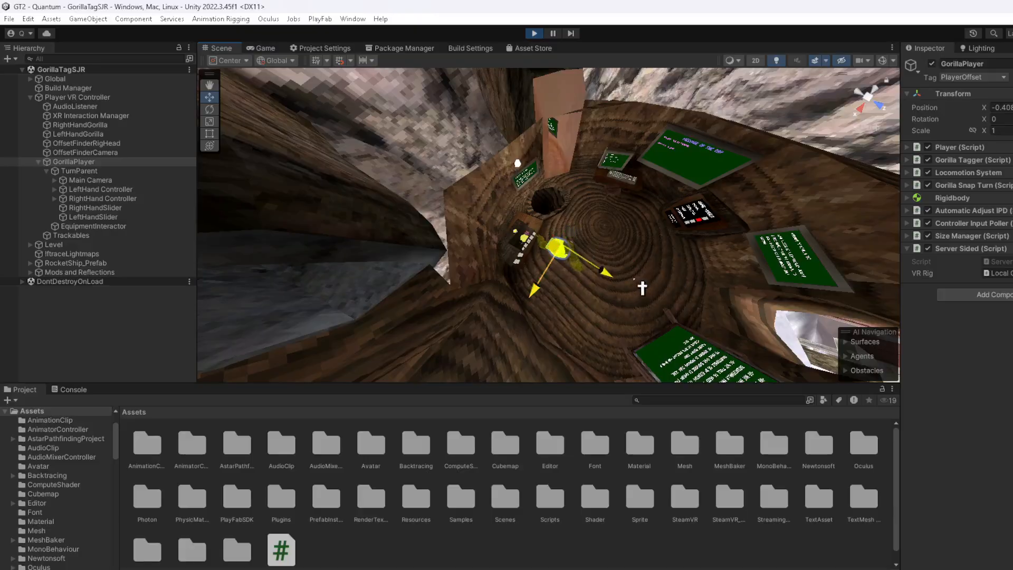
Select LeftHand Controller and move the left hand around beside the wardrobe buttons
{"action": "left_click", "coordinate": [106, 191]}
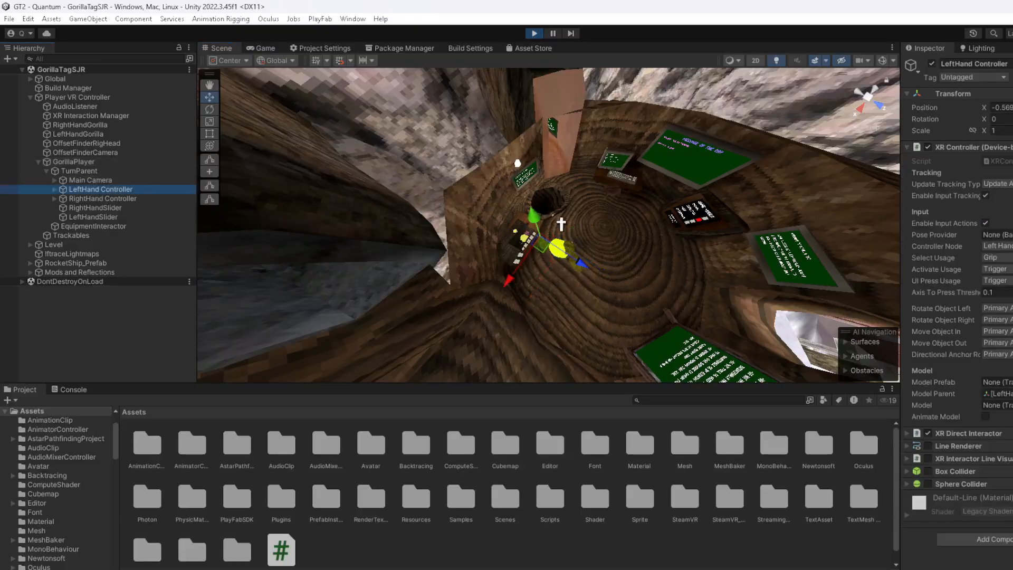
{"action": "right_click_drag", "start_coordinate": [546, 287], "coordinate": [545, 170]}
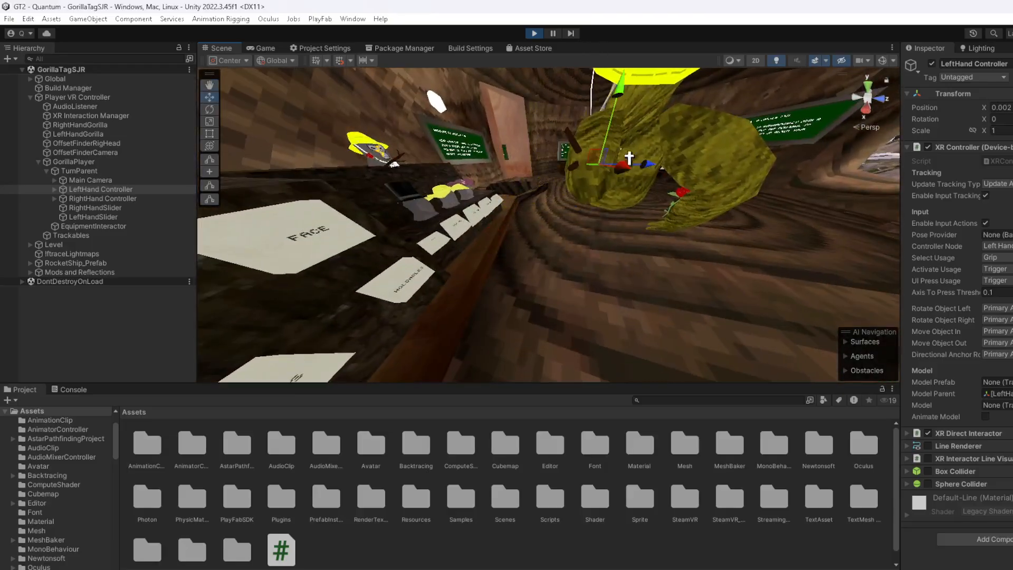
{"action": "right_click_drag", "start_coordinate": [626, 153], "coordinate": [309, 210]}
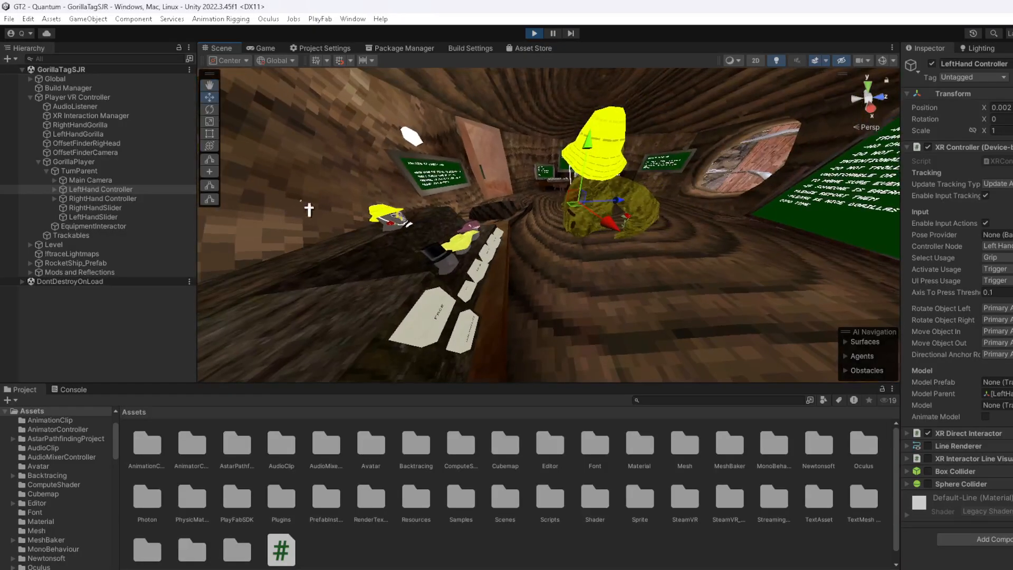
Select RightHand Controller and move the right hand in front of the gorilla's body
{"action": "left_click", "coordinate": [103, 199]}
{"action": "left_click_drag", "start_coordinate": [626, 235], "coordinate": [596, 208]}
{"action": "right_click_drag", "start_coordinate": [596, 208], "coordinate": [555, 190]}
{"action": "left_click_drag", "start_coordinate": [509, 249], "coordinate": [470, 232]}
{"action": "mouse_move", "coordinate": [470, 232]}
{"action": "right_mouse_down"}
{"action": "mouse_move", "coordinate": [463, 220]}
{"action": "mouse_move", "coordinate": [451, 228]}
{"action": "right_mouse_up"}
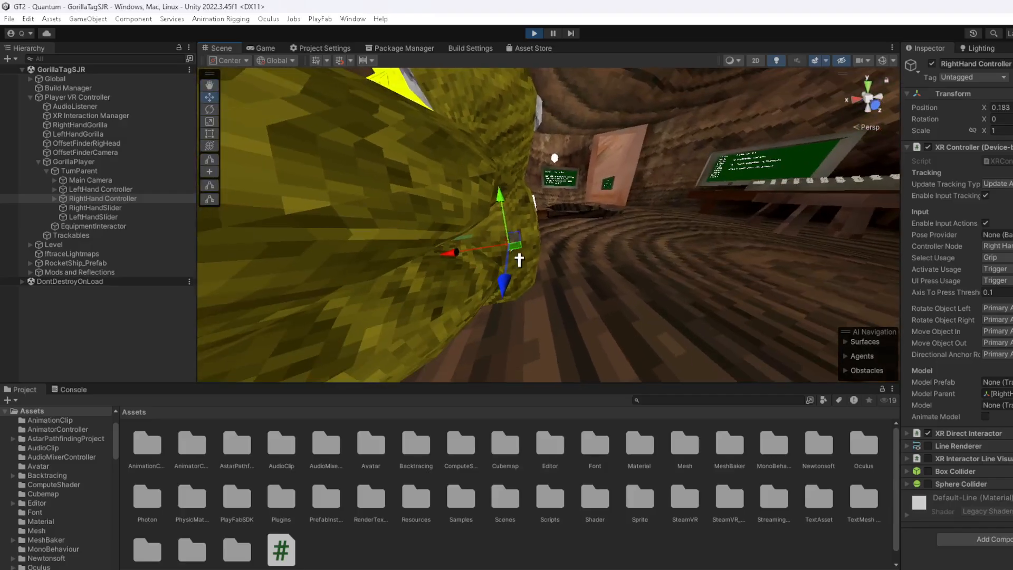
{"action": "mouse_move", "coordinate": [516, 254]}
{"action": "left_mouse_down"}
{"action": "mouse_move", "coordinate": [520, 275]}
{"action": "mouse_move", "coordinate": [461, 244]}
{"action": "mouse_move", "coordinate": [516, 238]}
{"action": "left_mouse_up"}
Rotate GorillaPlayer about its vertical axis and reposition LeftHand Controller in front of the gorilla's chest
{"action": "left_click", "coordinate": [97, 161]}
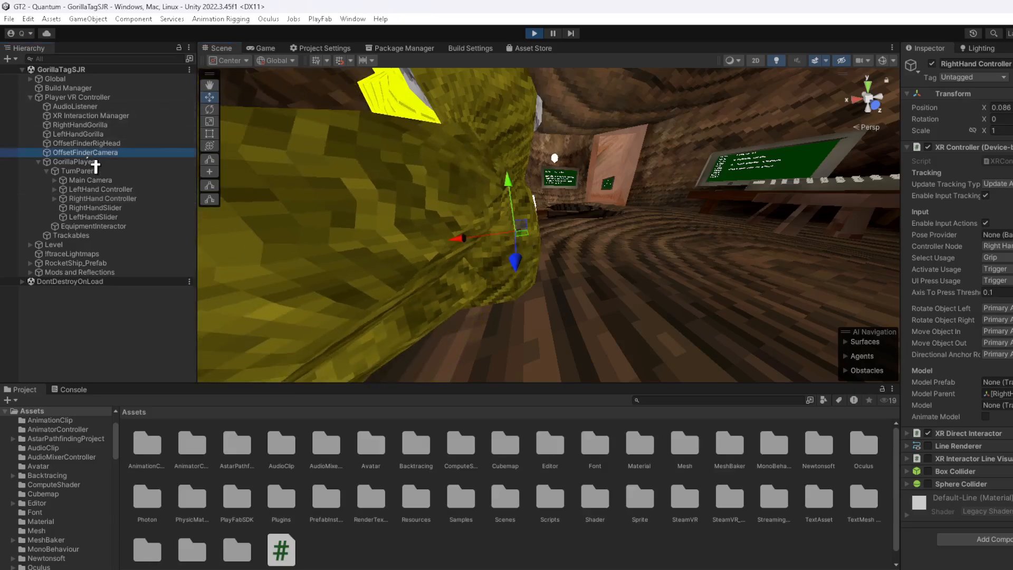
{"action": "key", "text": "f"}
{"action": "key", "text": "e"}
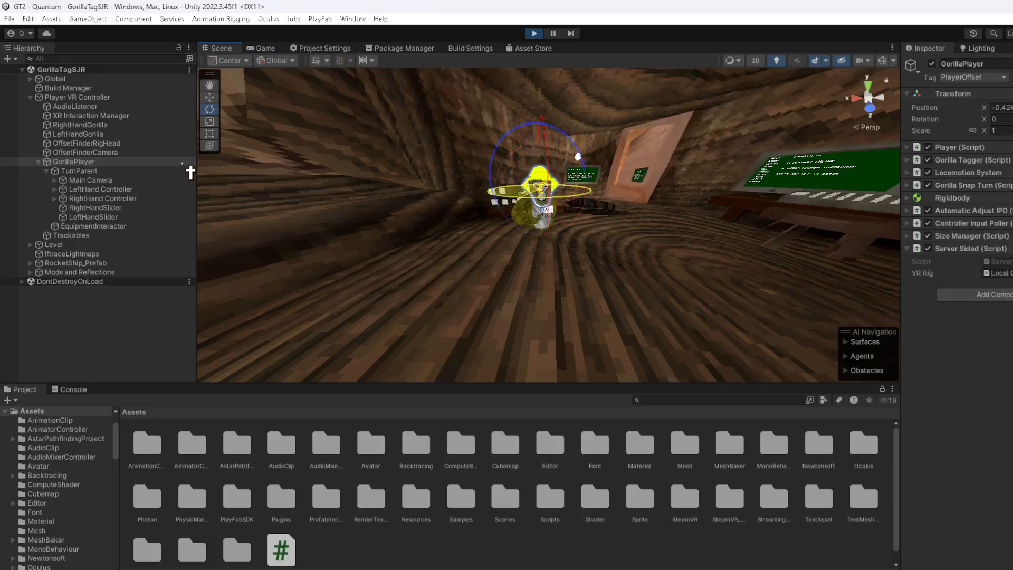
{"action": "left_click", "coordinate": [105, 189]}
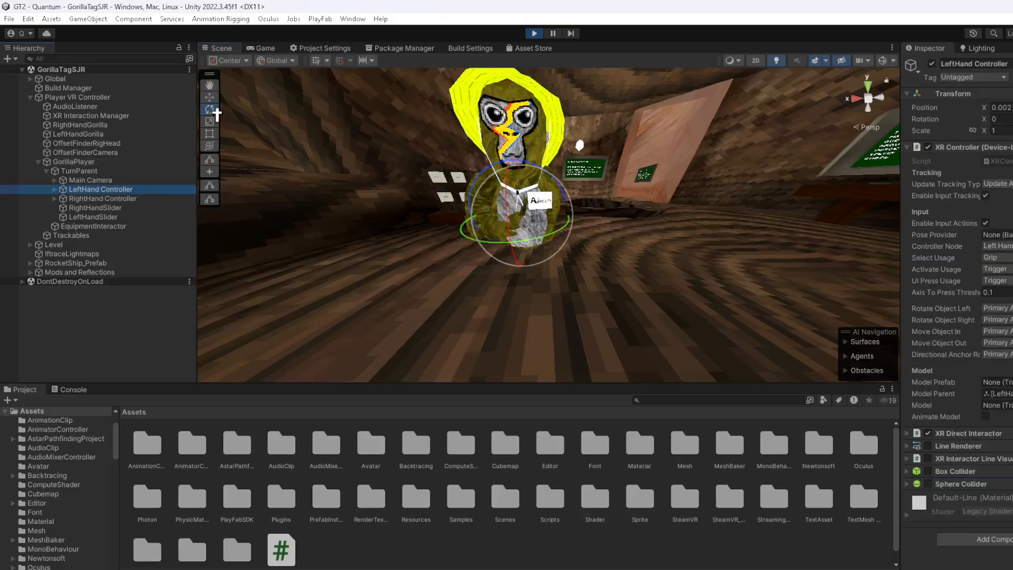
{"action": "left_click", "coordinate": [210, 97]}
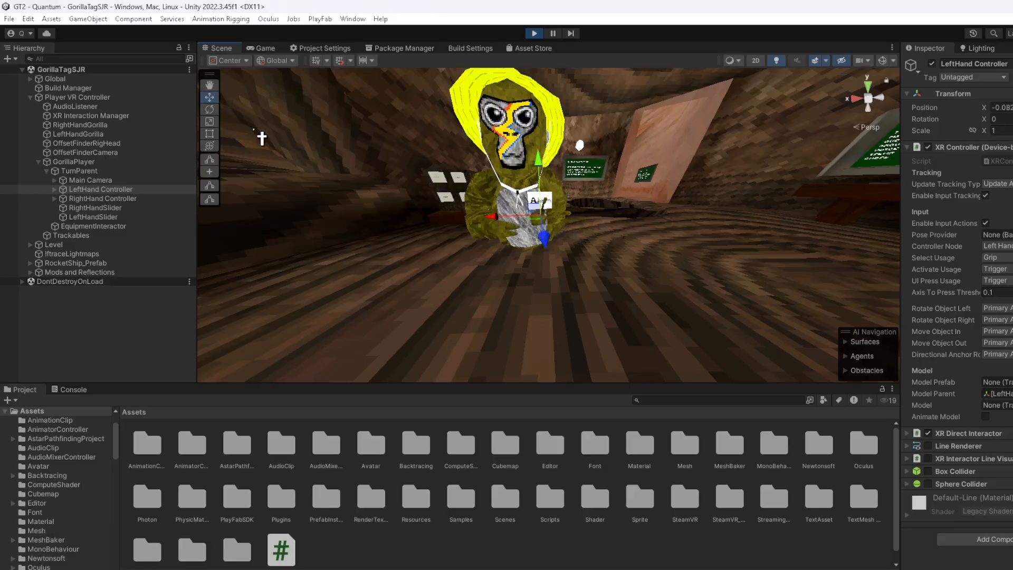
Move GorillaPlayer across the tree room to stand beside the computer
{"action": "left_click", "coordinate": [99, 163]}
{"action": "right_click_drag", "start_coordinate": [423, 184], "coordinate": [508, 254]}
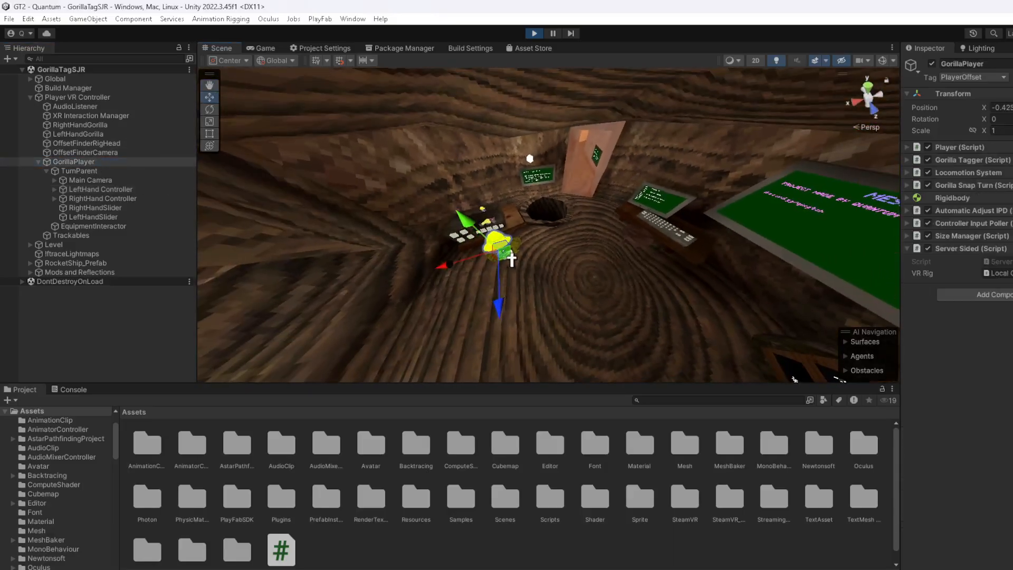
{"action": "left_click_drag", "start_coordinate": [581, 257], "coordinate": [654, 244]}
{"action": "right_click_drag", "start_coordinate": [655, 243], "coordinate": [458, 244]}
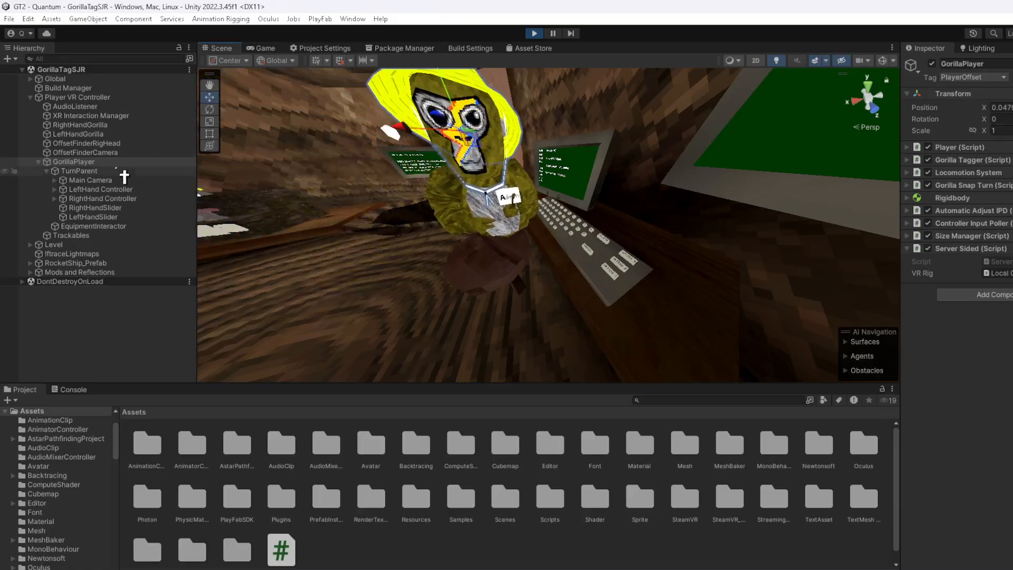
Move LeftHand Controller over the computer's keyboard so the hand touches the keys
{"action": "left_click", "coordinate": [100, 190]}
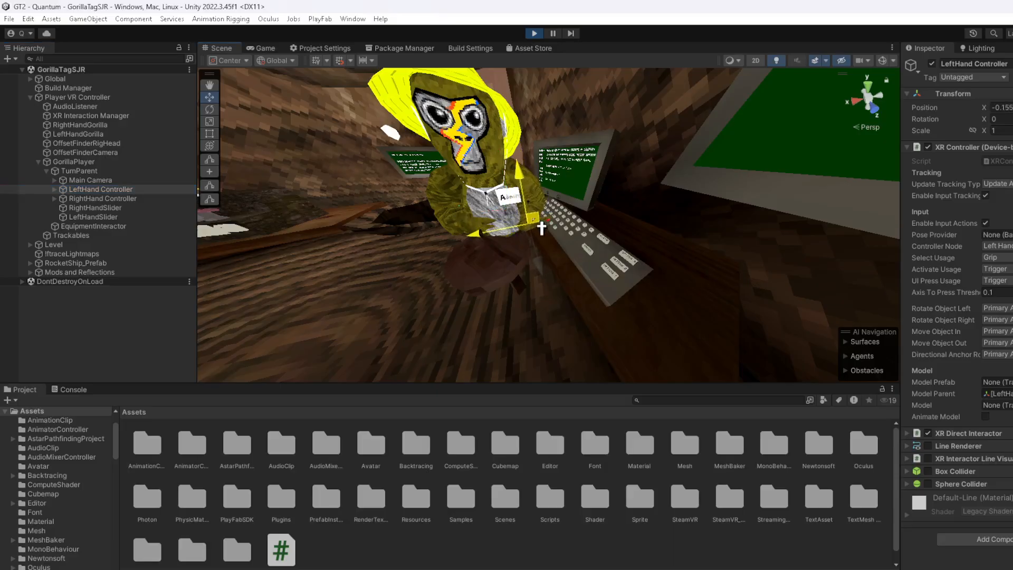
{"action": "left_click_drag", "start_coordinate": [552, 231], "coordinate": [543, 220]}
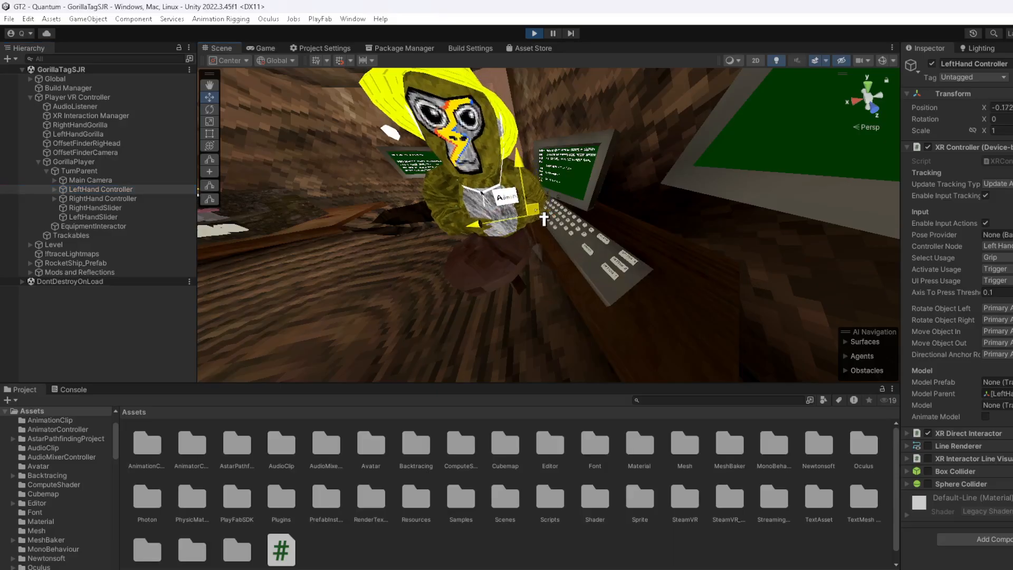
{"action": "mouse_move", "coordinate": [543, 220]}
{"action": "right_mouse_down"}
{"action": "mouse_move", "coordinate": [546, 185]}
{"action": "mouse_move", "coordinate": [594, 99]}
{"action": "mouse_move", "coordinate": [606, 113]}
{"action": "mouse_move", "coordinate": [558, 224]}
{"action": "right_mouse_up"}
{"action": "key", "text": "w"}
{"action": "key", "text": "s"}
{"action": "left_click_drag", "start_coordinate": [607, 337], "coordinate": [617, 337]}
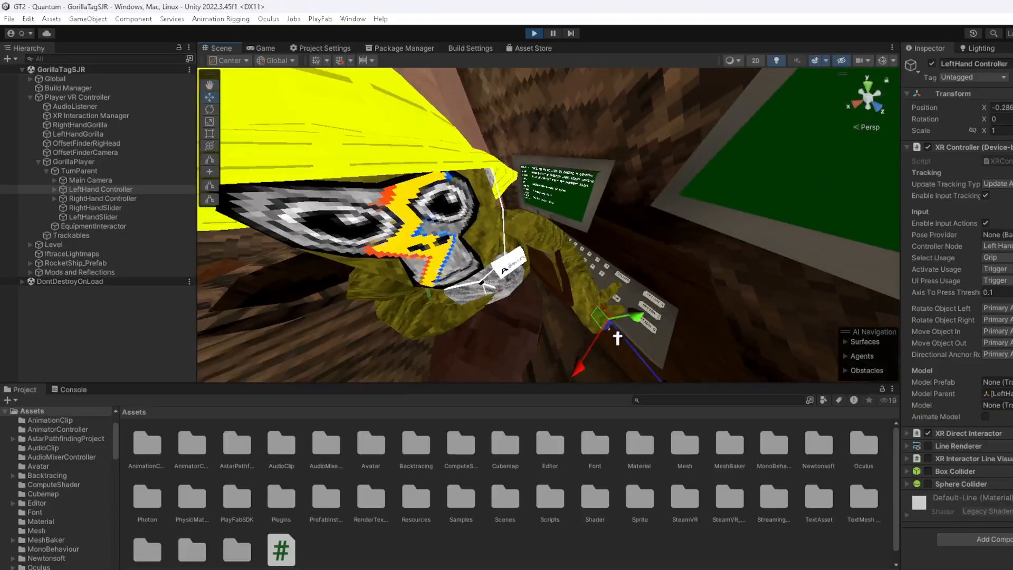
Join the entered room on the tree room computer and examine its screen and keyboard up close
{"action": "right_click_drag", "start_coordinate": [637, 327], "coordinate": [711, 210]}
{"action": "key", "text": "w"}
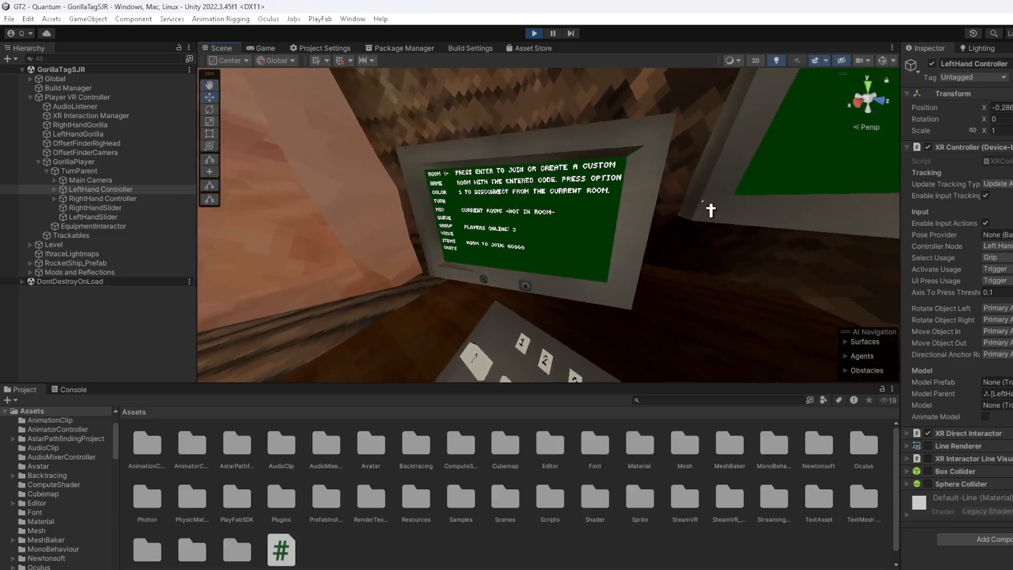
{"action": "key", "text": "s"}
{"action": "right_click_drag", "start_coordinate": [653, 233], "coordinate": [561, 254]}
{"action": "key", "text": "w"}
{"action": "key", "text": "s"}
{"action": "key", "text": "w"}
{"action": "key", "text": "s"}
{"action": "key", "text": "w"}
{"action": "key", "text": "s"}
{"action": "key", "text": "w"}
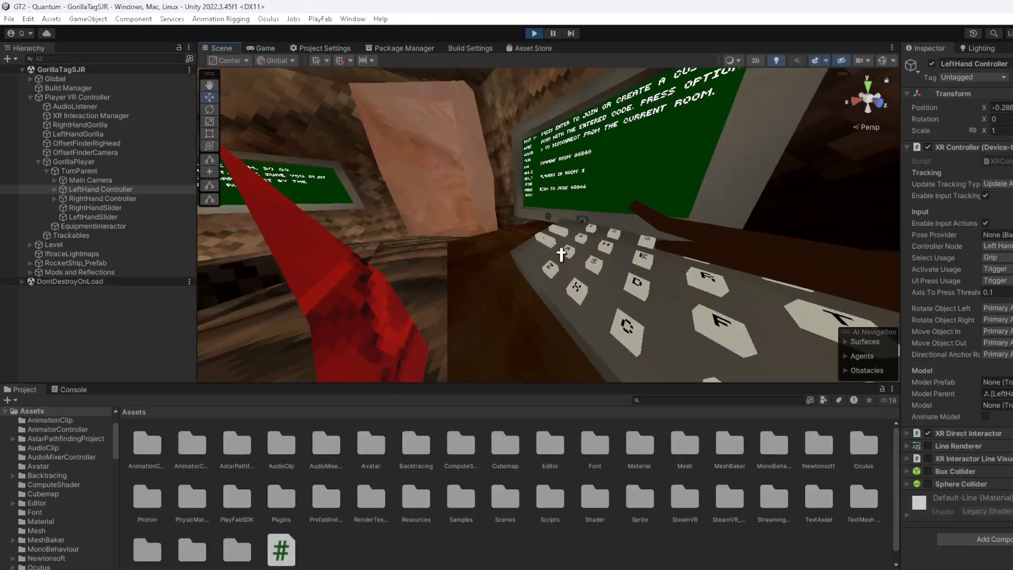
Test-click the computer keyboard's down key to switch the screen to the name page
{"action": "left_click", "coordinate": [561, 254]}
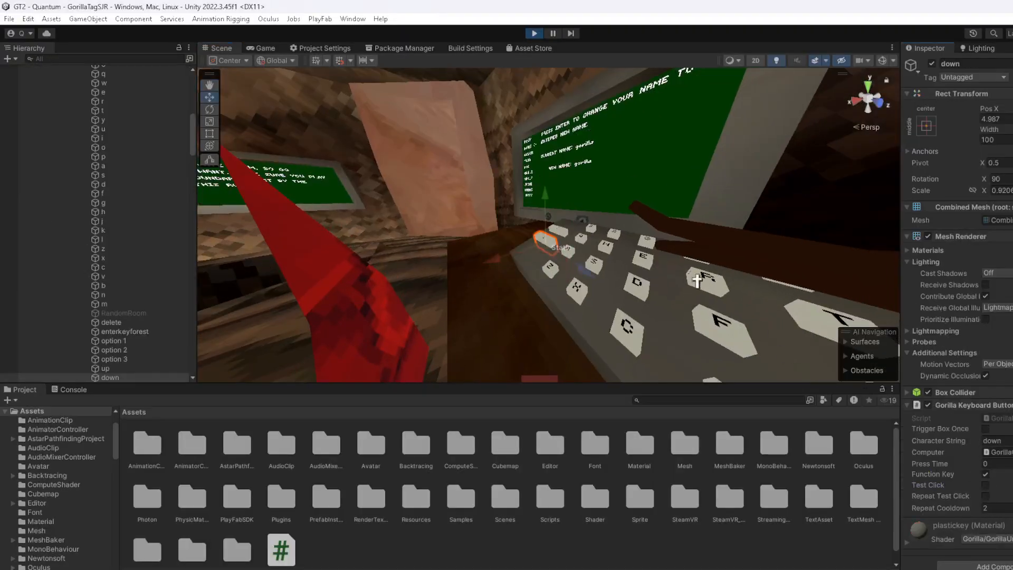
{"action": "right_click_drag", "start_coordinate": [697, 281], "coordinate": [744, 283]}
{"action": "key", "text": "s"}
{"action": "key", "text": "w"}
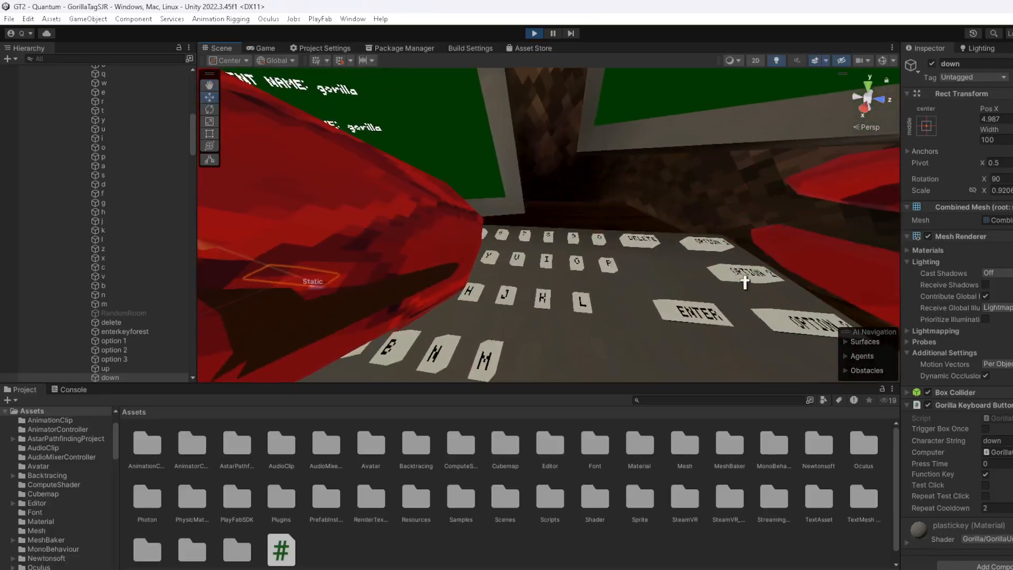
Test-click the delete key repeatedly to clear the new name entry, and check the computer screen
{"action": "left_click", "coordinate": [642, 250]}
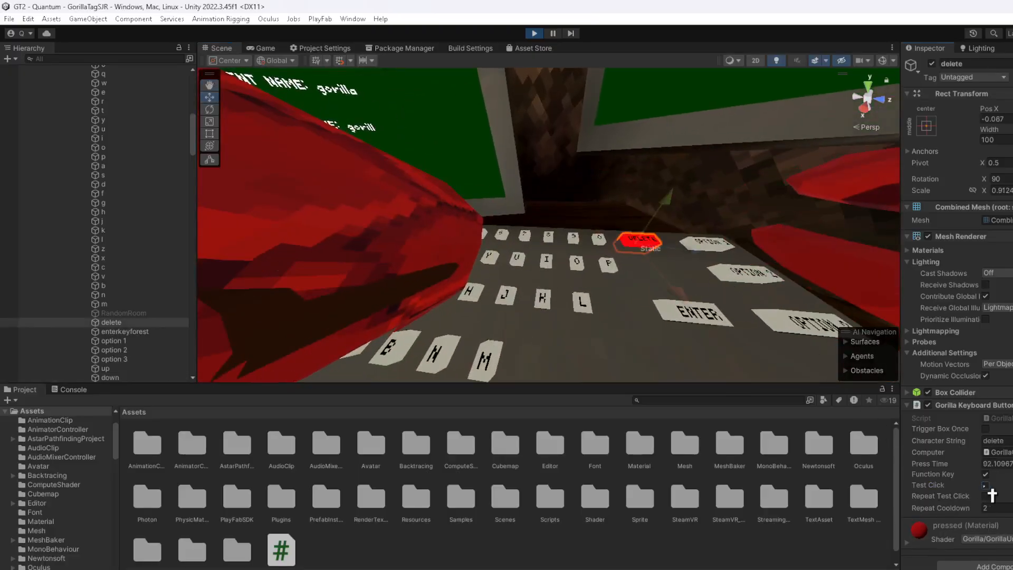
{"action": "key", "text": "s"}
{"action": "right_click_drag", "start_coordinate": [739, 330], "coordinate": [654, 377]}
{"action": "key", "text": "w"}
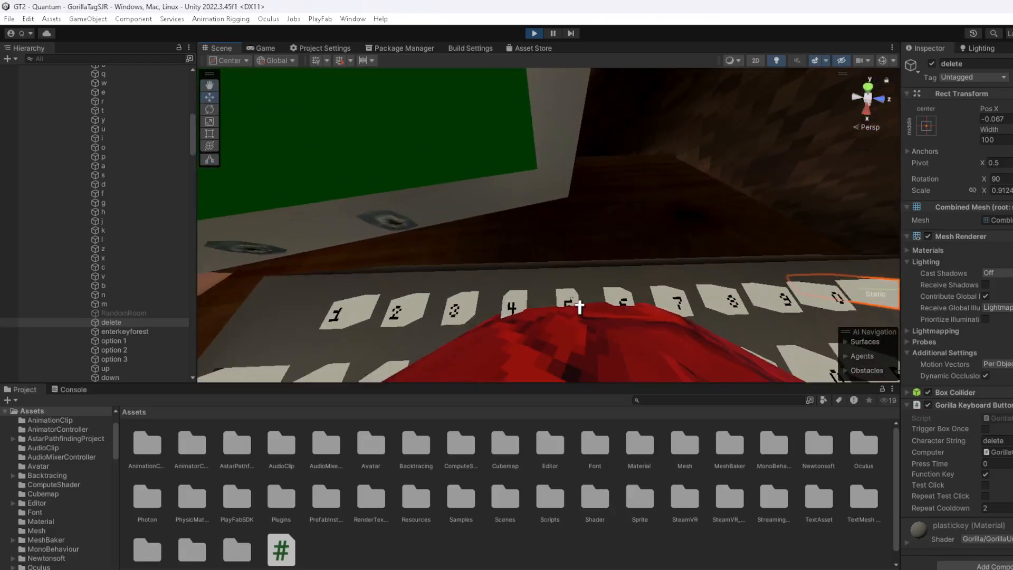
{"action": "key", "text": "s"}
{"action": "right_click_drag", "start_coordinate": [370, 308], "coordinate": [376, 200]}
{"action": "key", "text": "w"}
{"action": "key", "text": "s"}
{"action": "key", "text": "w"}
{"action": "key", "text": "s"}
Select and frame GorillaPlayer and move the gorilla away from the computer's keyboard
{"action": "scroll", "coordinate": [153, 150], "scroll_direction": "up", "scroll_amount": 10}
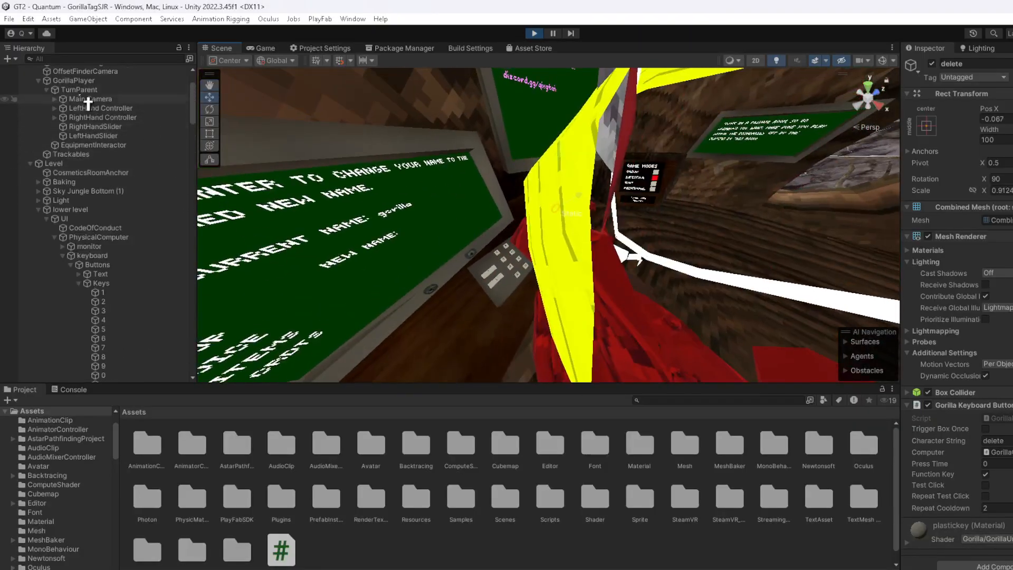
{"action": "left_click", "coordinate": [74, 81]}
{"action": "key", "text": "f"}
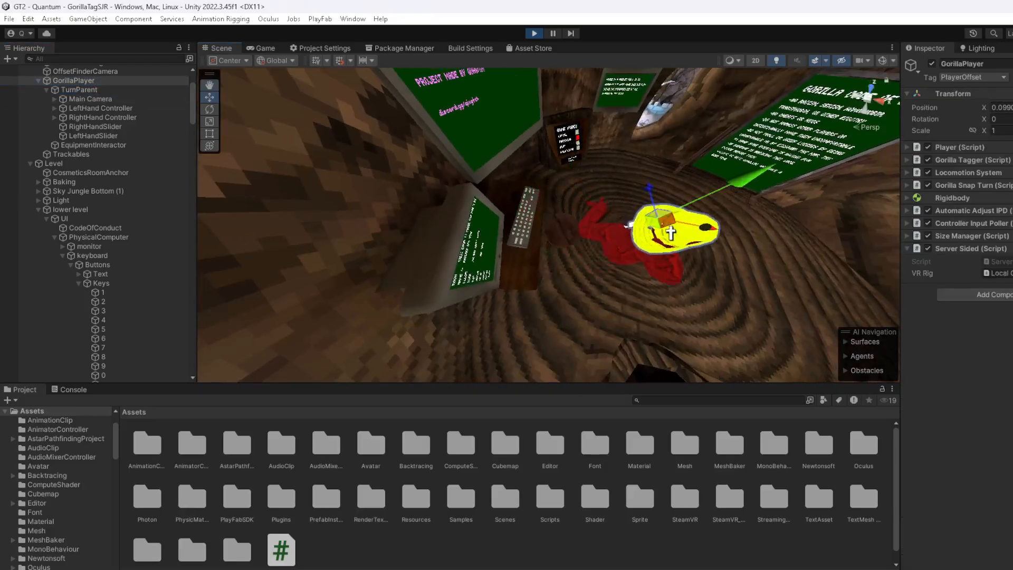
{"action": "right_click_drag", "start_coordinate": [671, 232], "coordinate": [486, 269]}
{"action": "scroll", "coordinate": [502, 296], "scroll_direction": "up", "scroll_amount": 5}
Test-click the U, N, I, T and Y keys and enter on the computer keyboard, and check the new name UNITY on the computer screen
{"action": "left_click", "coordinate": [577, 235]}
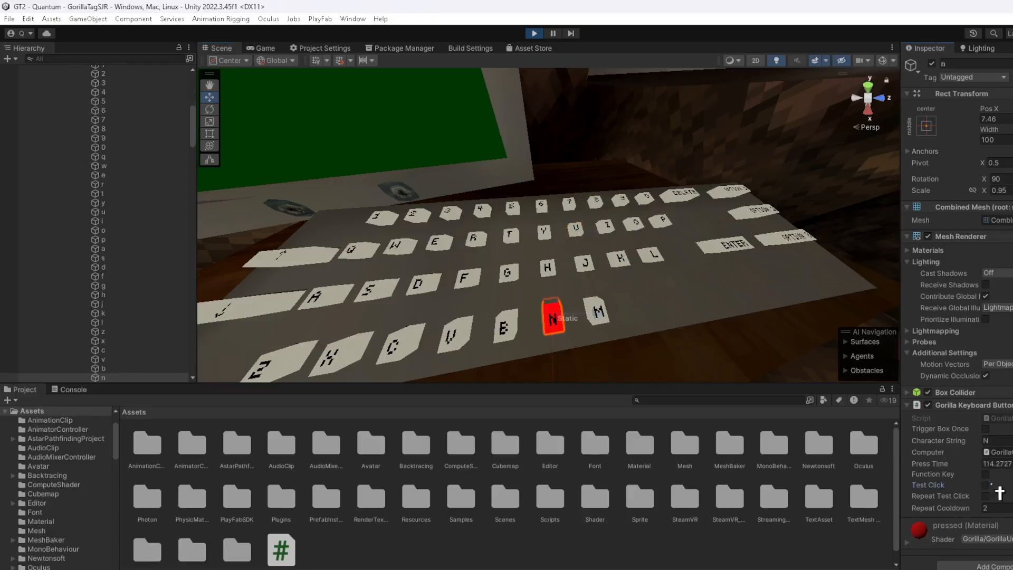
{"action": "left_click", "coordinate": [613, 238]}
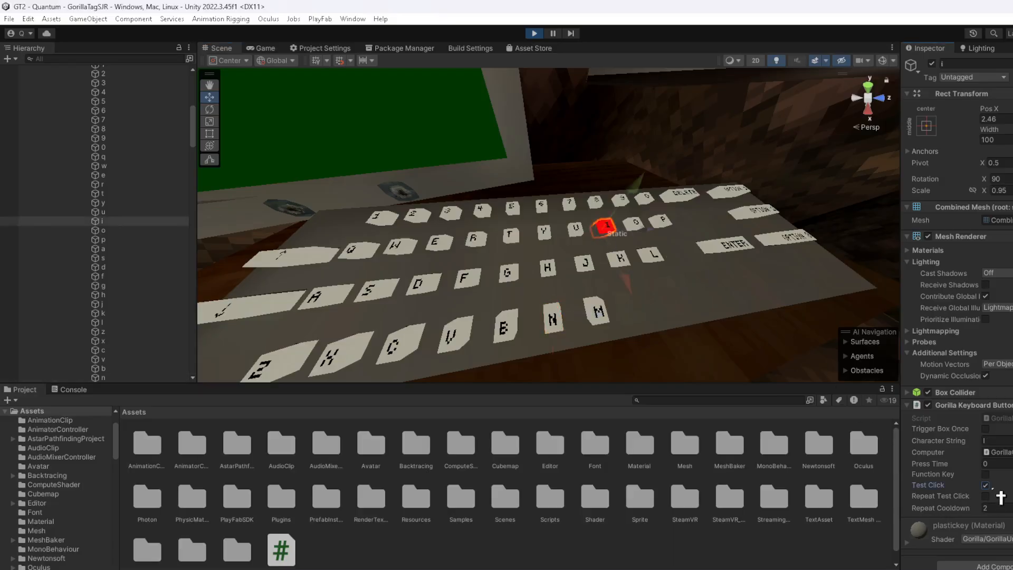
{"action": "left_click", "coordinate": [511, 238]}
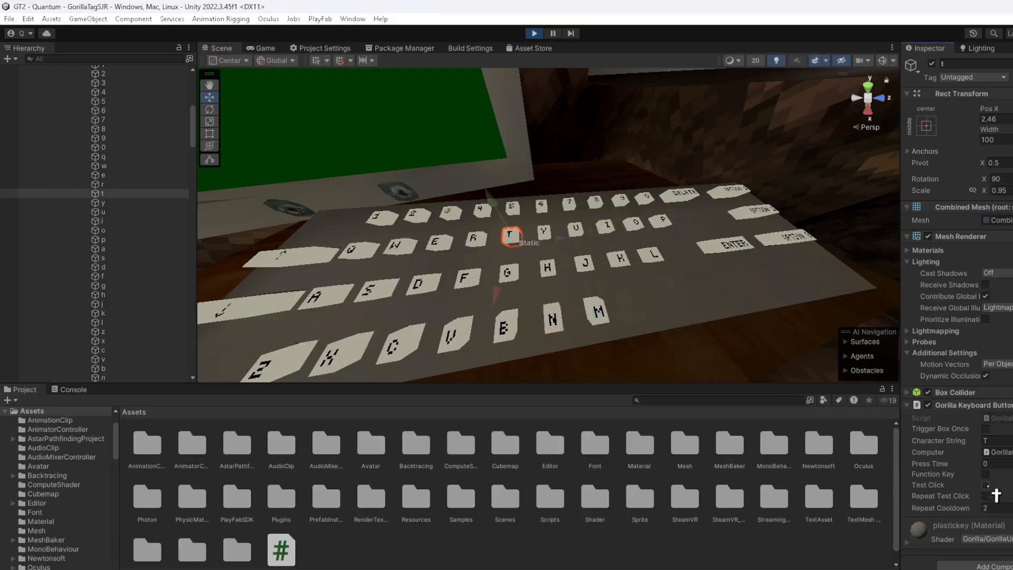
{"action": "left_click", "coordinate": [553, 237]}
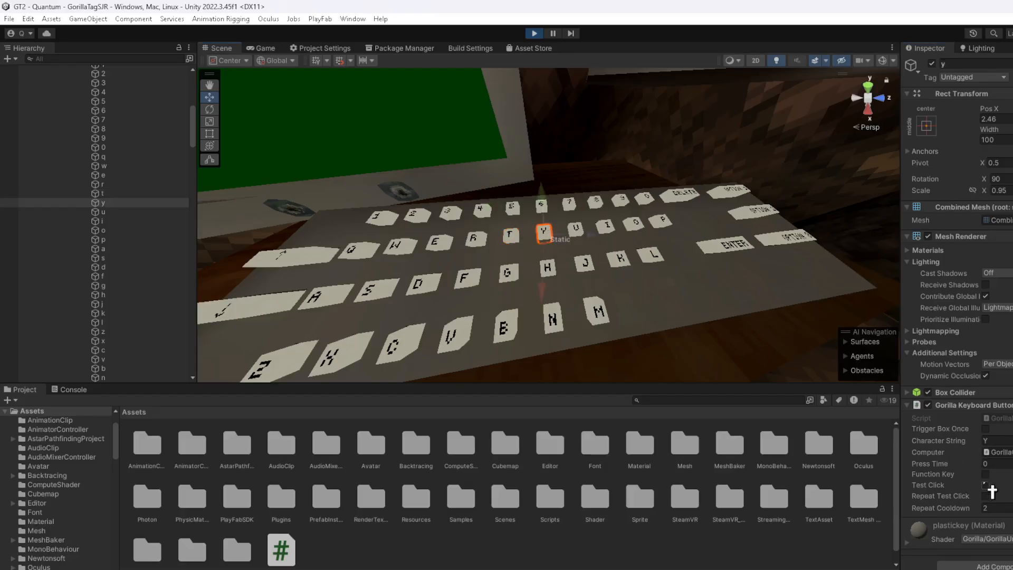
{"action": "left_click", "coordinate": [719, 254]}
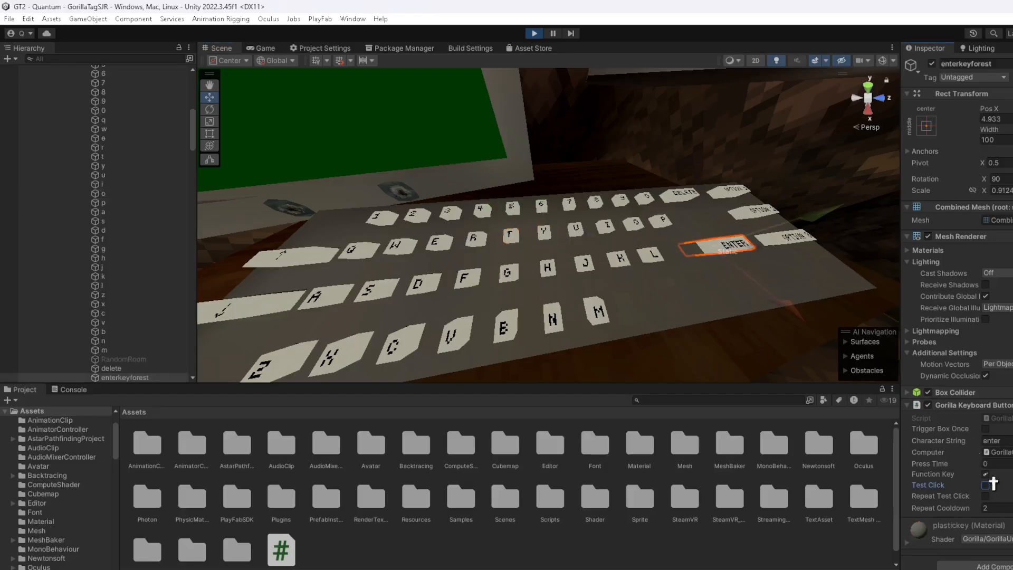
{"action": "right_click_drag", "start_coordinate": [791, 261], "coordinate": [702, 174]}
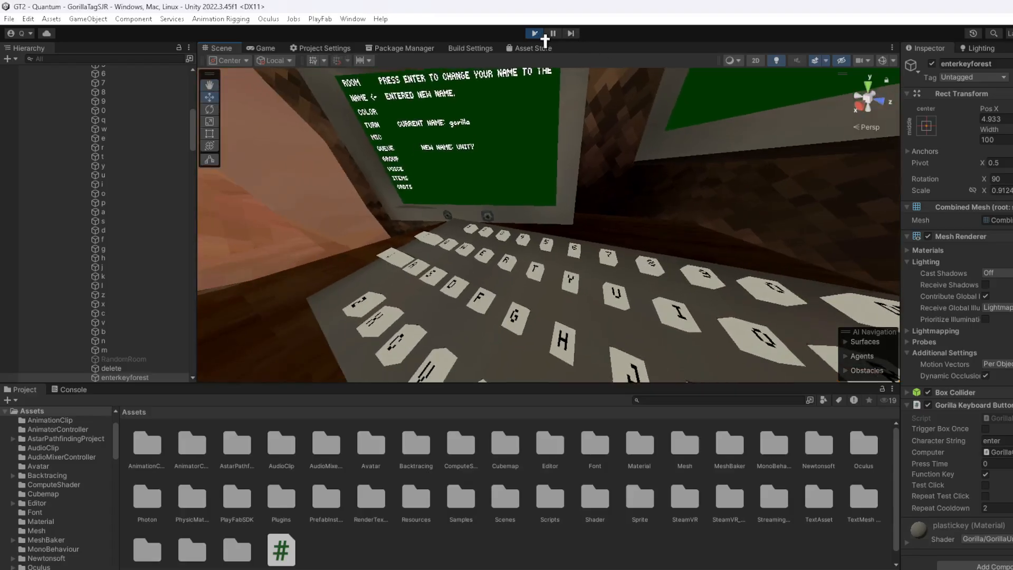
Find GorillaComputer inside Global's Photon Manager and show its script settings
{"action": "scroll", "coordinate": [113, 211], "scroll_direction": "up", "scroll_amount": 10}
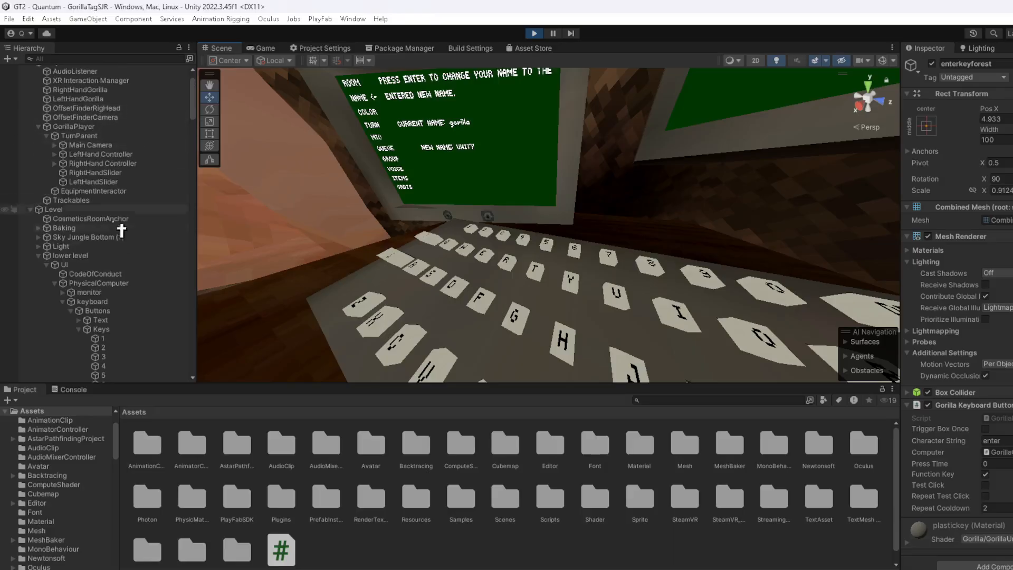
{"action": "scroll", "coordinate": [108, 106], "scroll_direction": "up", "scroll_amount": 3}
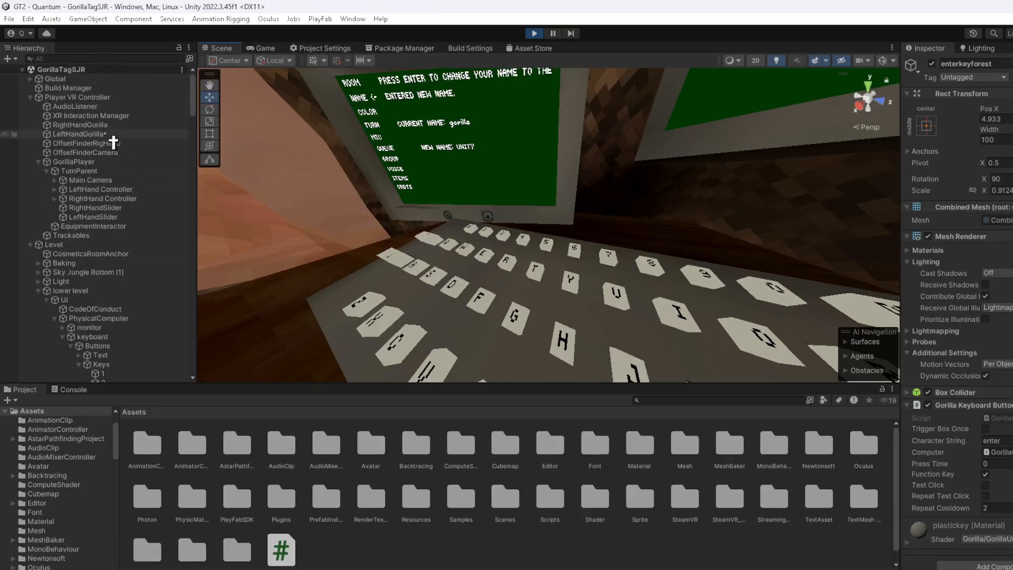
{"action": "left_click", "coordinate": [30, 79]}
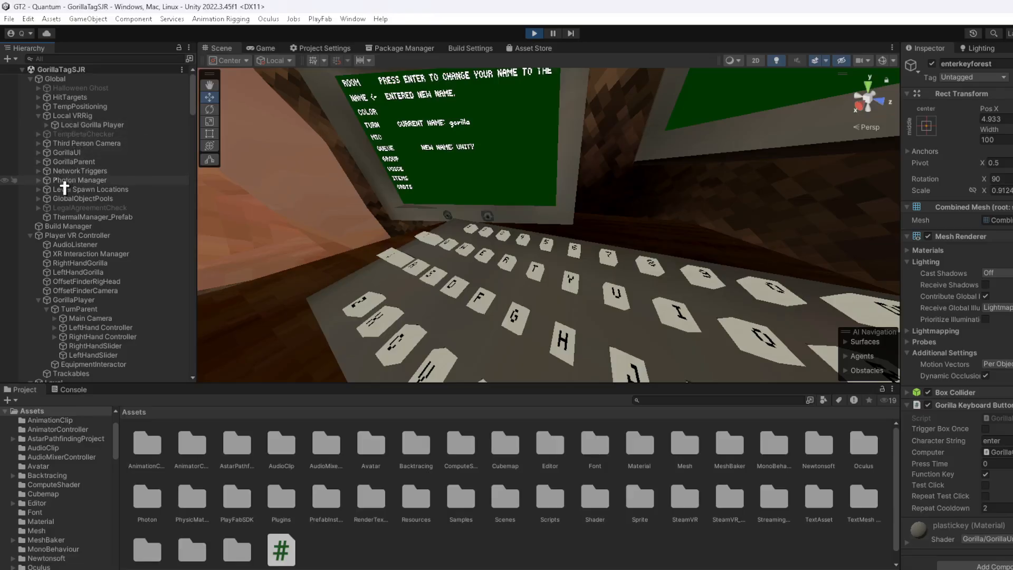
{"action": "left_click", "coordinate": [38, 180]}
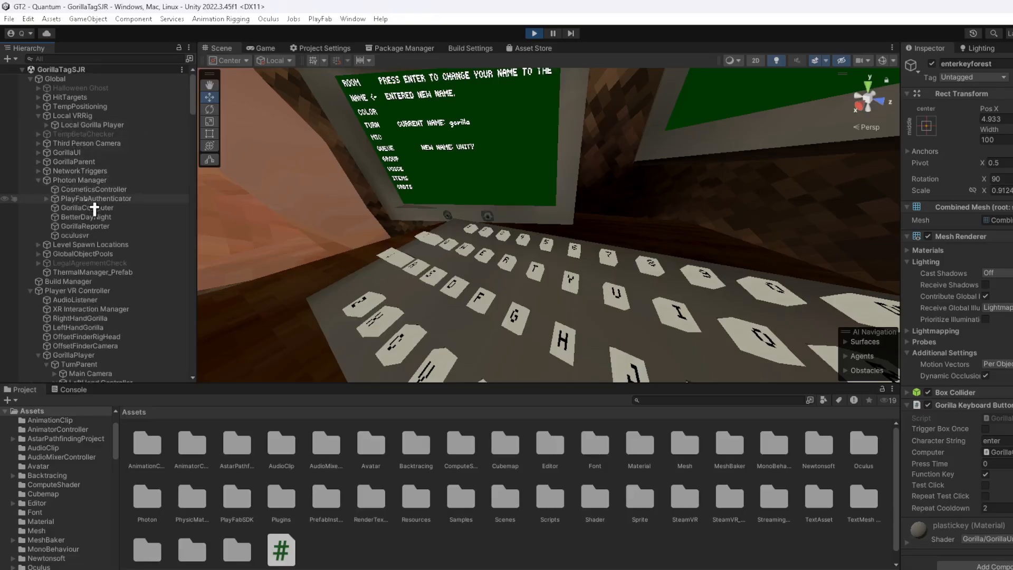
{"action": "left_click", "coordinate": [93, 208]}
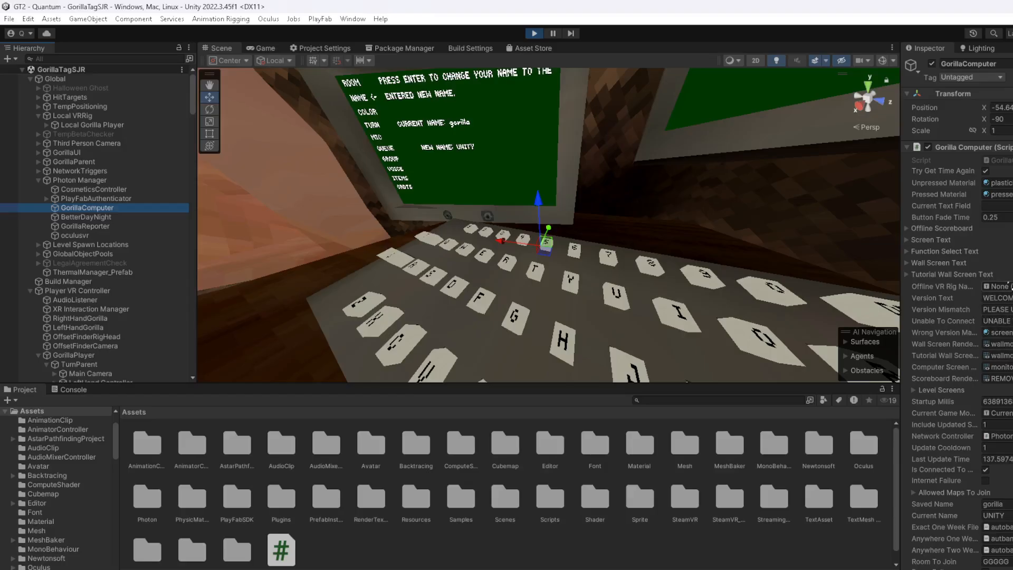
Assign the Text of Local Gorilla Player's NameTagCanvas as GorillaComputer's offline VR rig name tag
{"action": "left_click", "coordinate": [47, 124]}
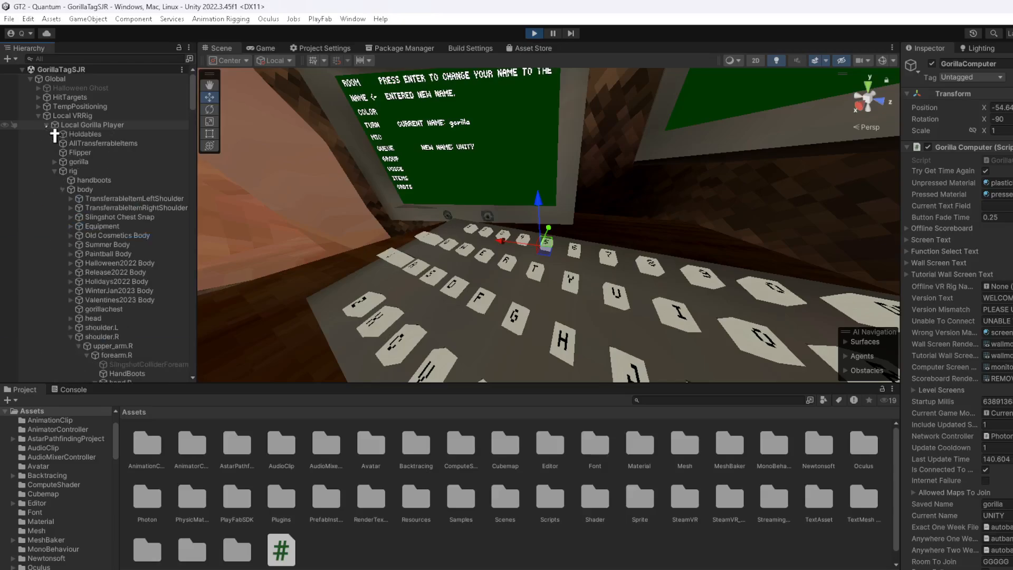
{"action": "left_click", "coordinate": [70, 338]}
{"action": "scroll", "coordinate": [71, 337], "scroll_direction": "down", "scroll_amount": 3}
{"action": "left_click", "coordinate": [63, 252]}
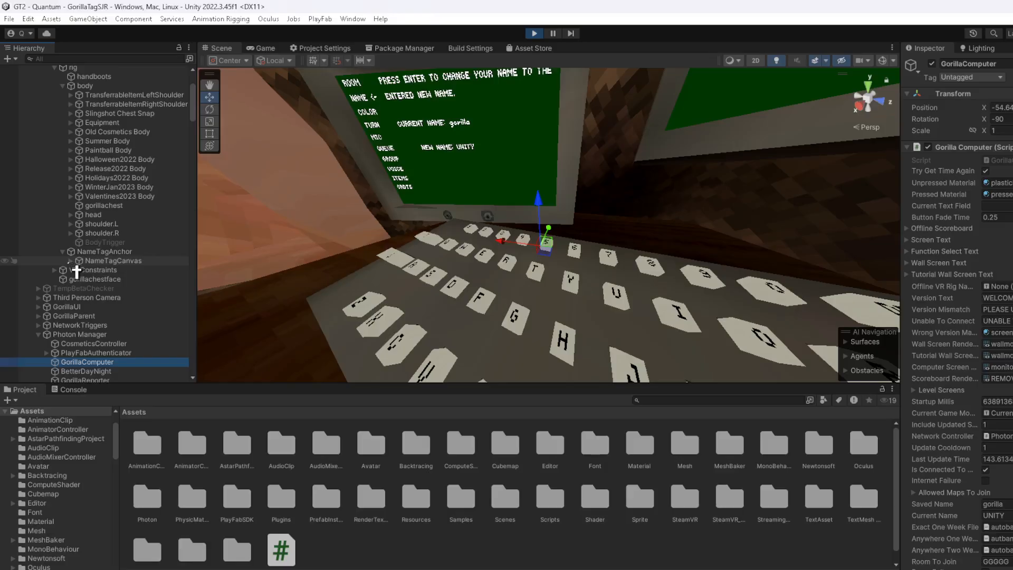
{"action": "left_click", "coordinate": [70, 261]}
{"action": "left_click_drag", "start_coordinate": [105, 272], "coordinate": [907, 349]}
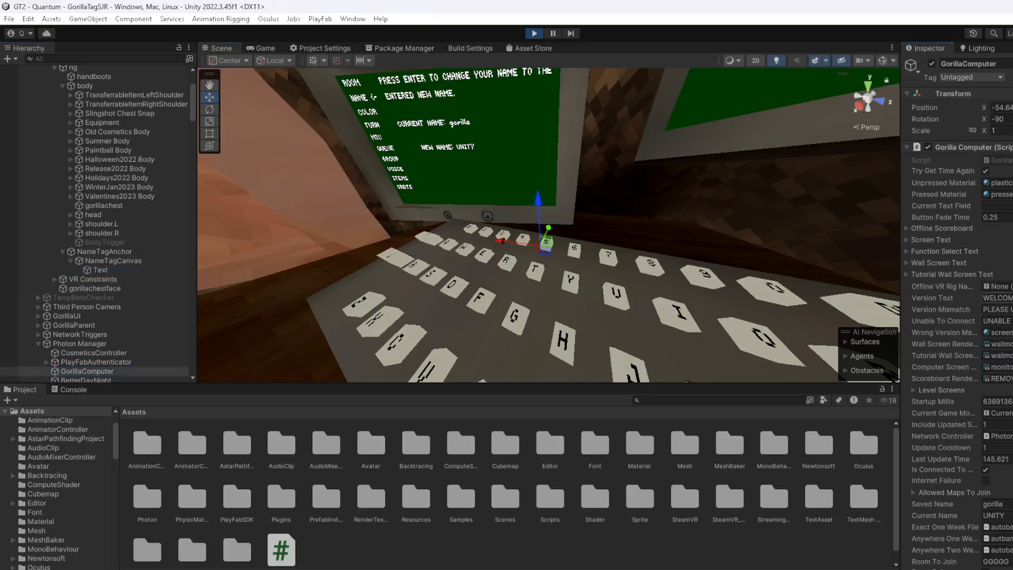
Test-click the computer keyboard's enter key to apply the new name, and check the name tag on the gorilla's chest
{"action": "right_click_drag", "start_coordinate": [673, 263], "coordinate": [798, 266]}
{"action": "key", "text": "a"}
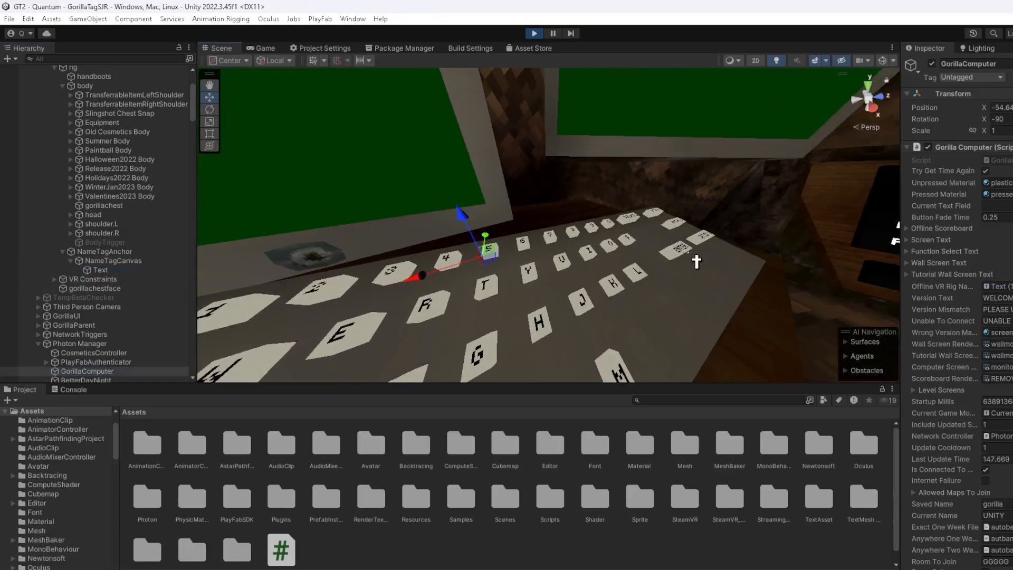
{"action": "left_click", "coordinate": [678, 251]}
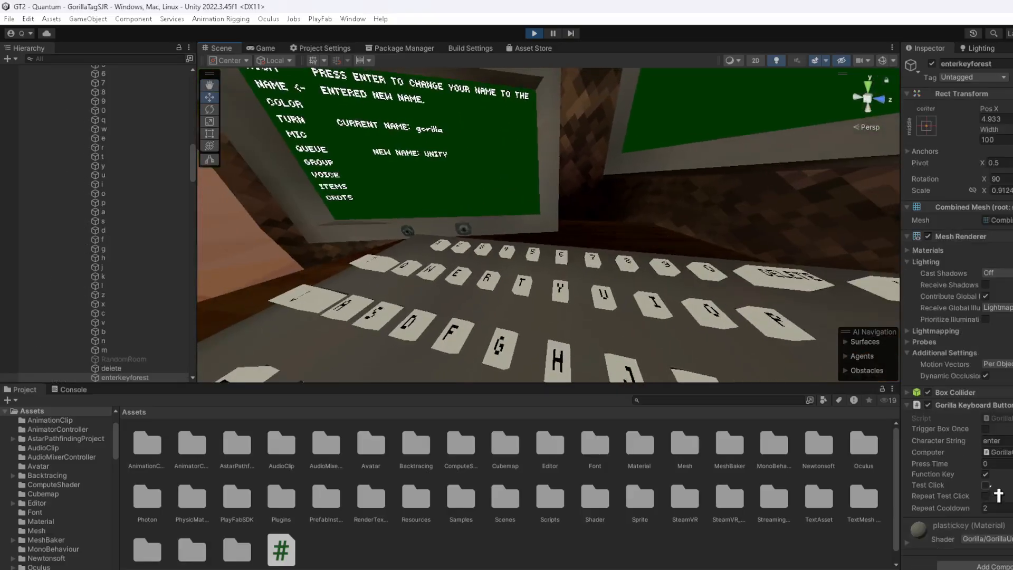
{"action": "right_click_drag", "start_coordinate": [809, 324], "coordinate": [413, 155]}
{"action": "key", "text": "s"}
{"action": "key", "text": "w"}
{"action": "key", "text": "s"}
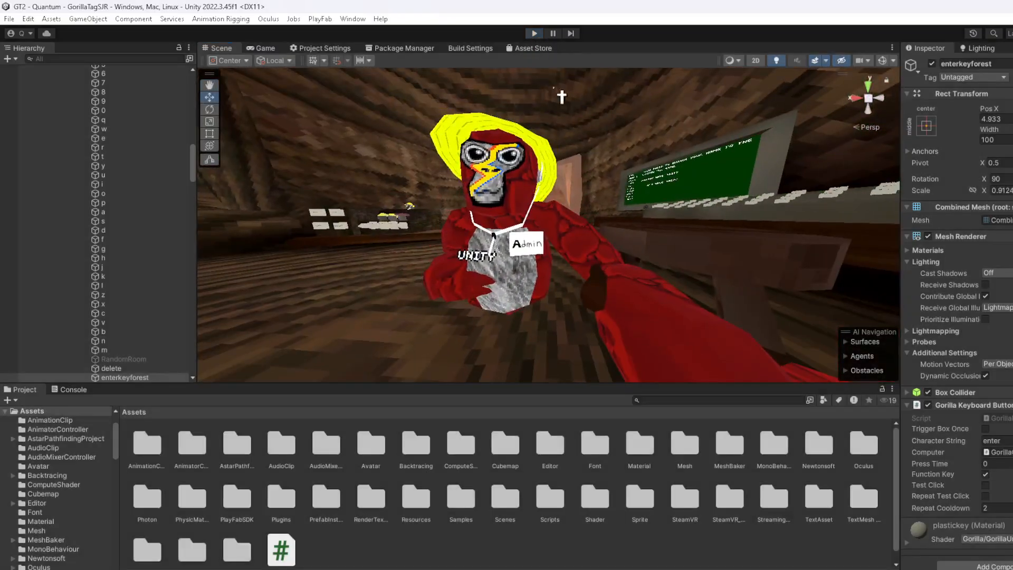
{"action": "key", "text": "w"}
{"action": "right_click_drag", "start_coordinate": [572, 226], "coordinate": [802, 278]}
Outside play mode, assign the NameTagCanvas Text to GorillaComputer's offline VR rig name tag reference and clear the selection
{"action": "scroll", "coordinate": [95, 211], "scroll_direction": "up", "scroll_amount": 10}
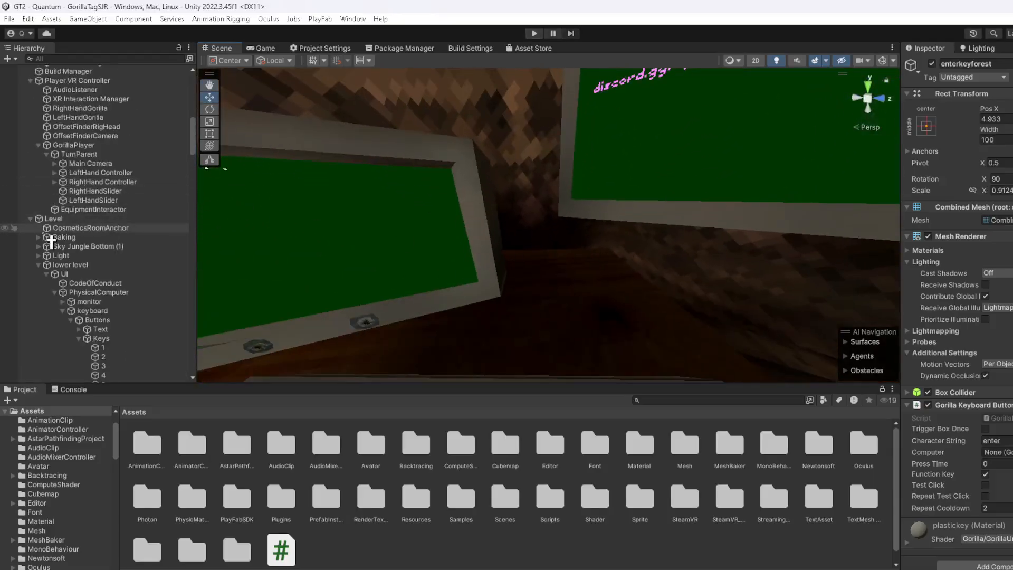
{"action": "left_click", "coordinate": [48, 219]}
{"action": "scroll", "coordinate": [49, 222], "scroll_direction": "up", "scroll_amount": 5}
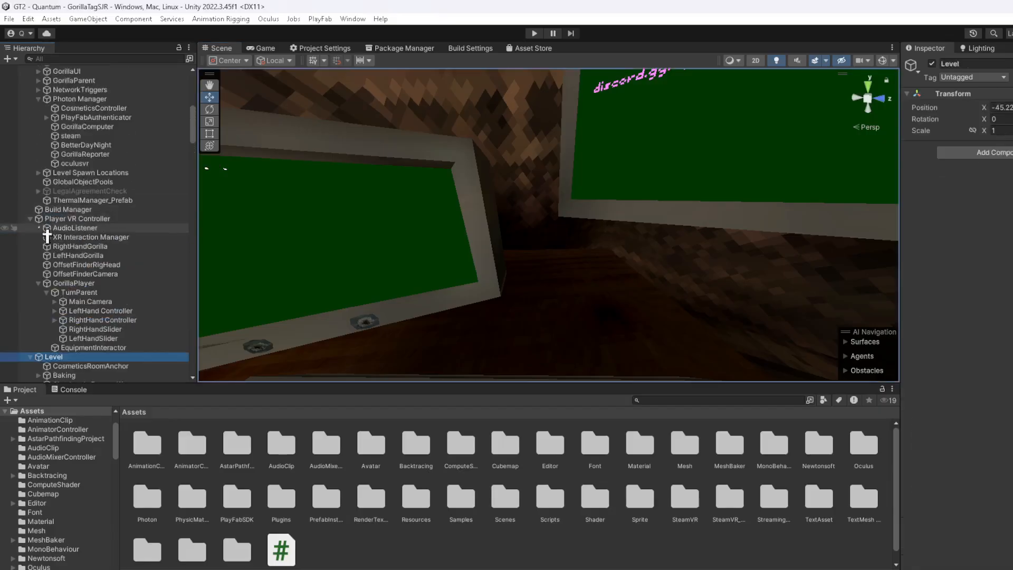
{"action": "left_click", "coordinate": [87, 127]}
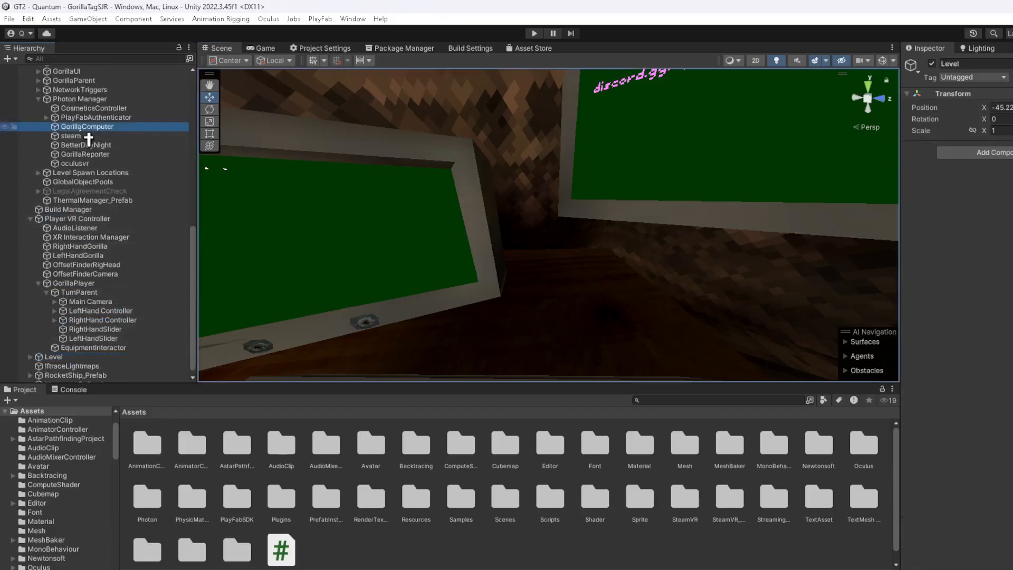
{"action": "scroll", "coordinate": [106, 169], "scroll_direction": "up", "scroll_amount": 6}
{"action": "left_click_drag", "start_coordinate": [133, 240], "coordinate": [980, 322]}
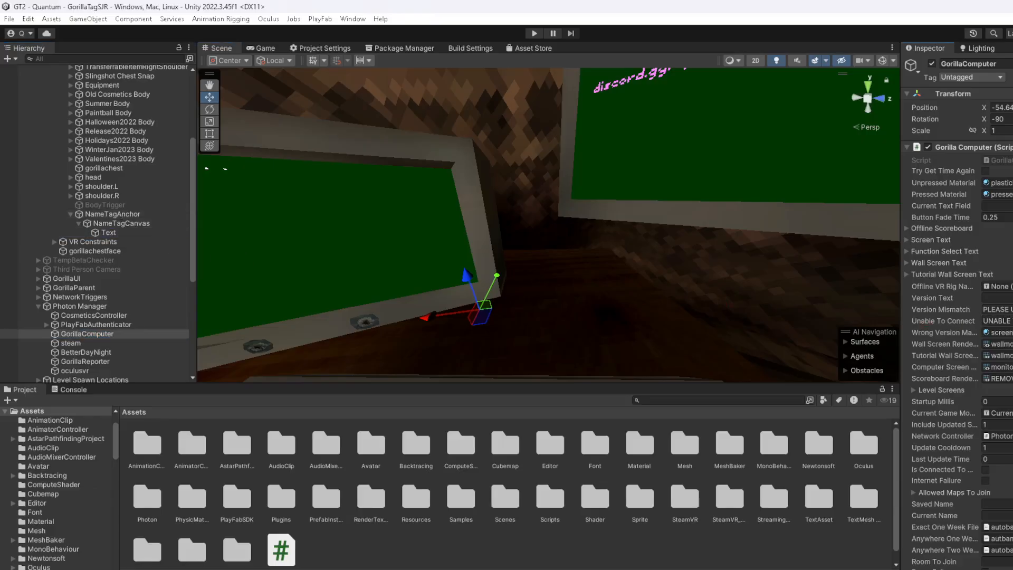
{"action": "left_click_drag", "start_coordinate": [998, 288], "coordinate": [998, 286]}
{"action": "left_click", "coordinate": [732, 539]}
Collapse the expanded Global and Player VR Controller groups in the scene hierarchy and save the scene
{"action": "right_click_drag", "start_coordinate": [686, 295], "coordinate": [475, 237]}
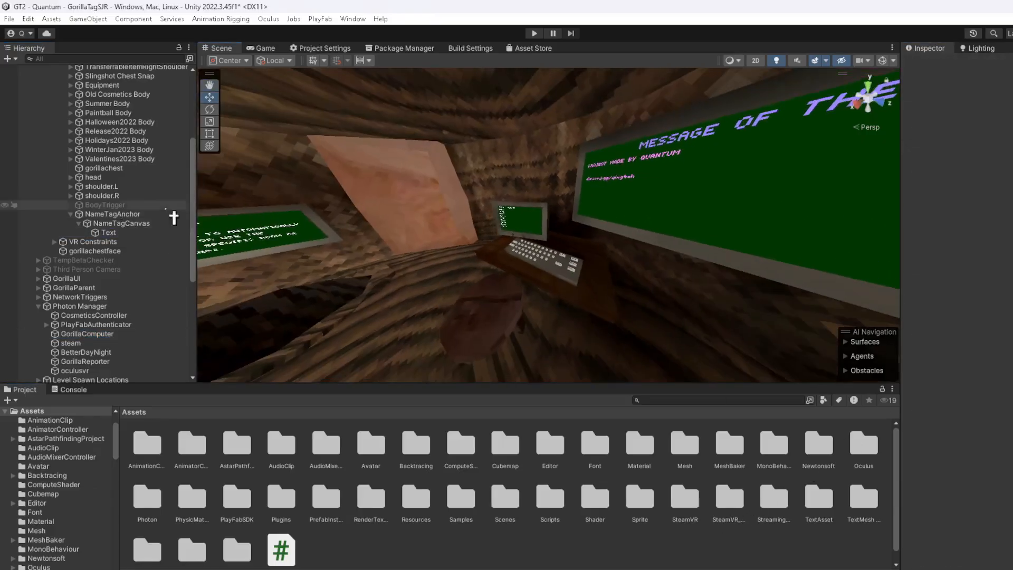
{"action": "scroll", "coordinate": [79, 158], "scroll_direction": "up", "scroll_amount": 5}
{"action": "left_click", "coordinate": [30, 88]}
{"action": "left_click", "coordinate": [112, 198]}
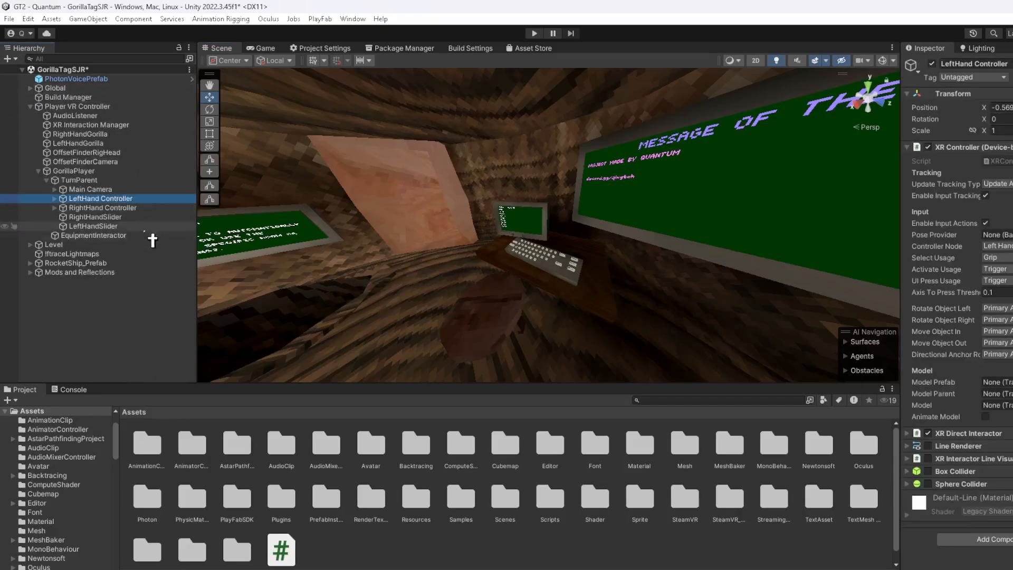
{"action": "left_click", "coordinate": [102, 280]}
{"action": "left_click", "coordinate": [44, 108]}
{"action": "left_click", "coordinate": [30, 106]}
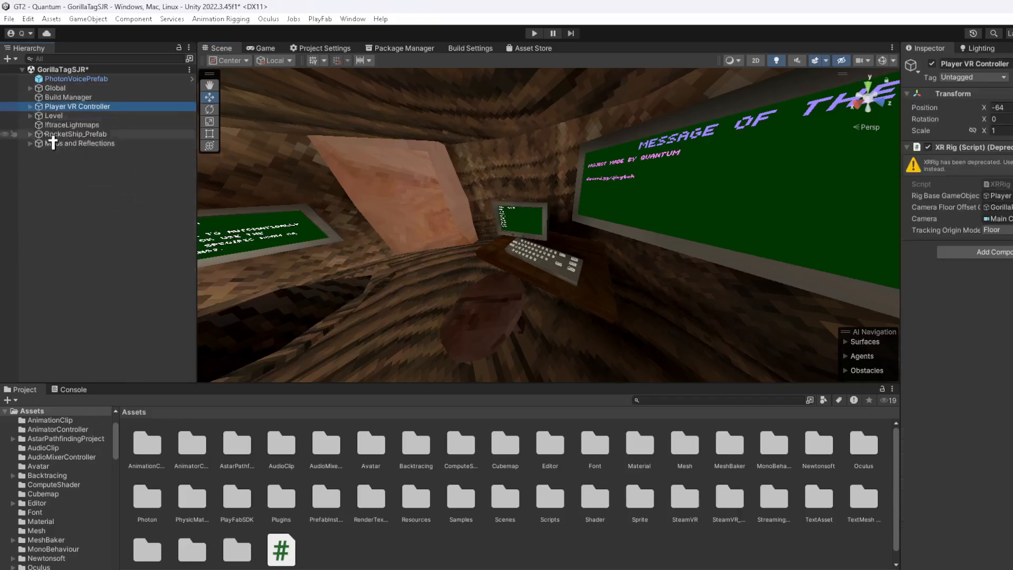
{"action": "left_click", "coordinate": [109, 242]}
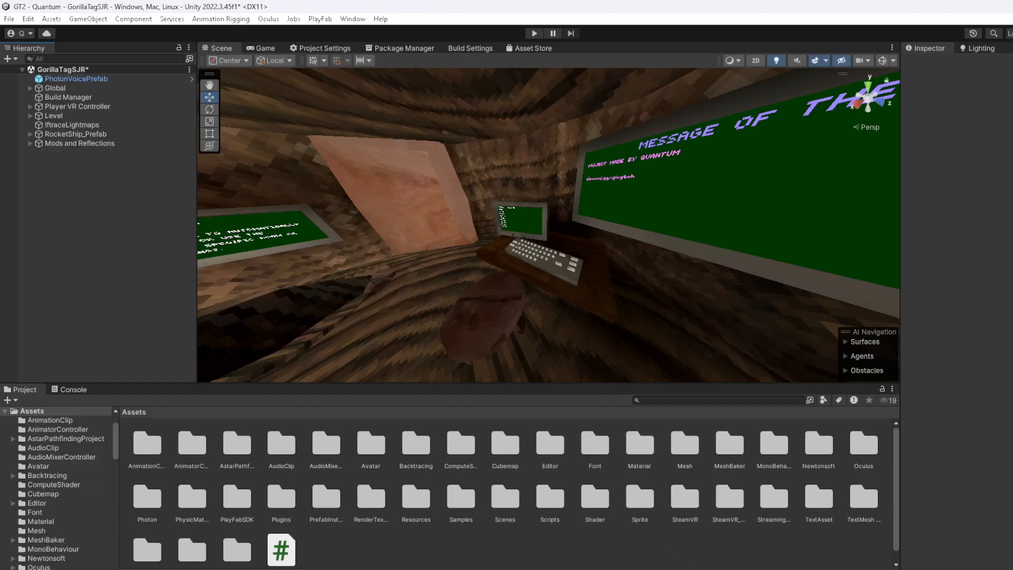
{"action": "key", "text": "ctrl+s"}
{"action": "right_click_drag", "start_coordinate": [595, 328], "coordinate": [160, 308]}
{"action": "right_click_drag", "start_coordinate": [268, 292], "coordinate": [21, 304]}
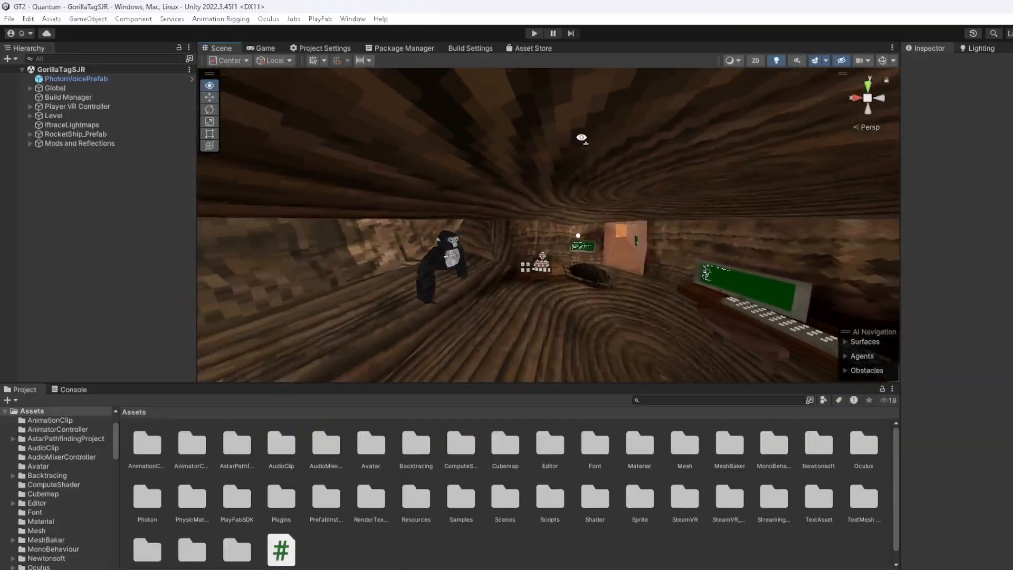